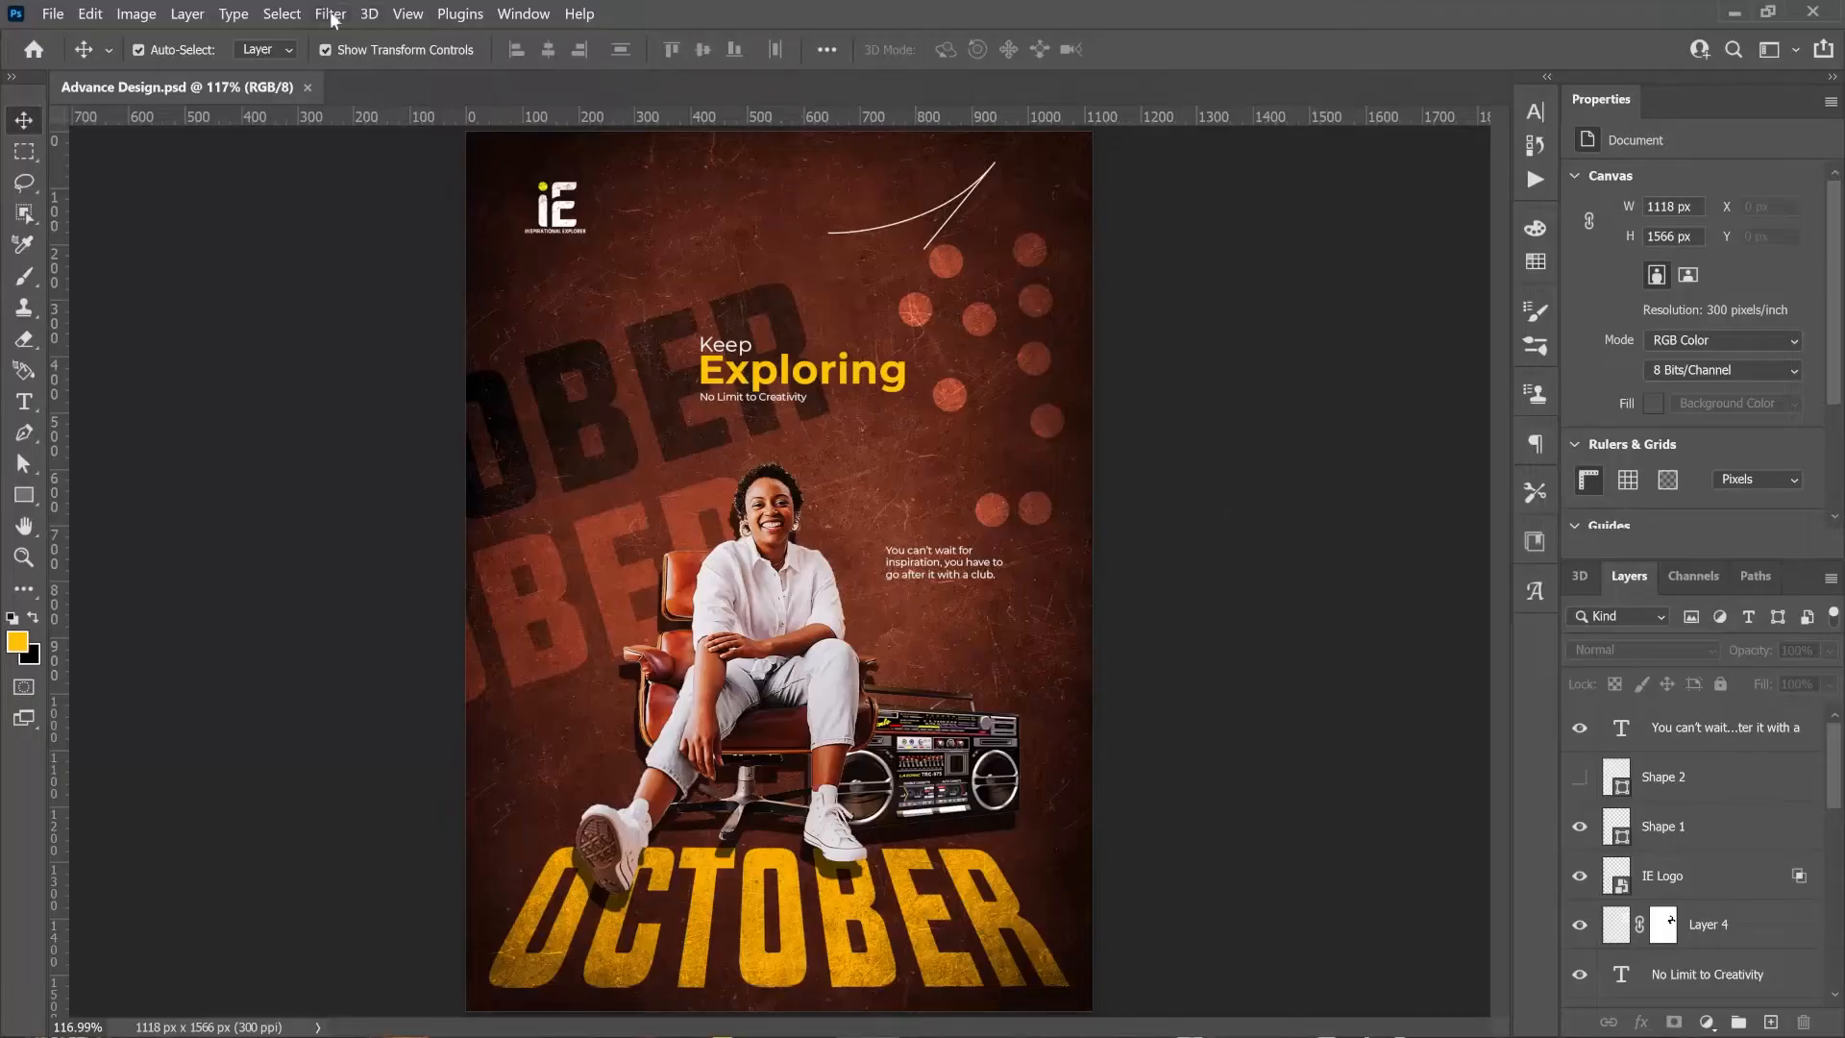
# Check the image size of the finished poster document and the pixel dimensions in the exported Advance Design@2x file's details
pyautogui.click(137, 14)
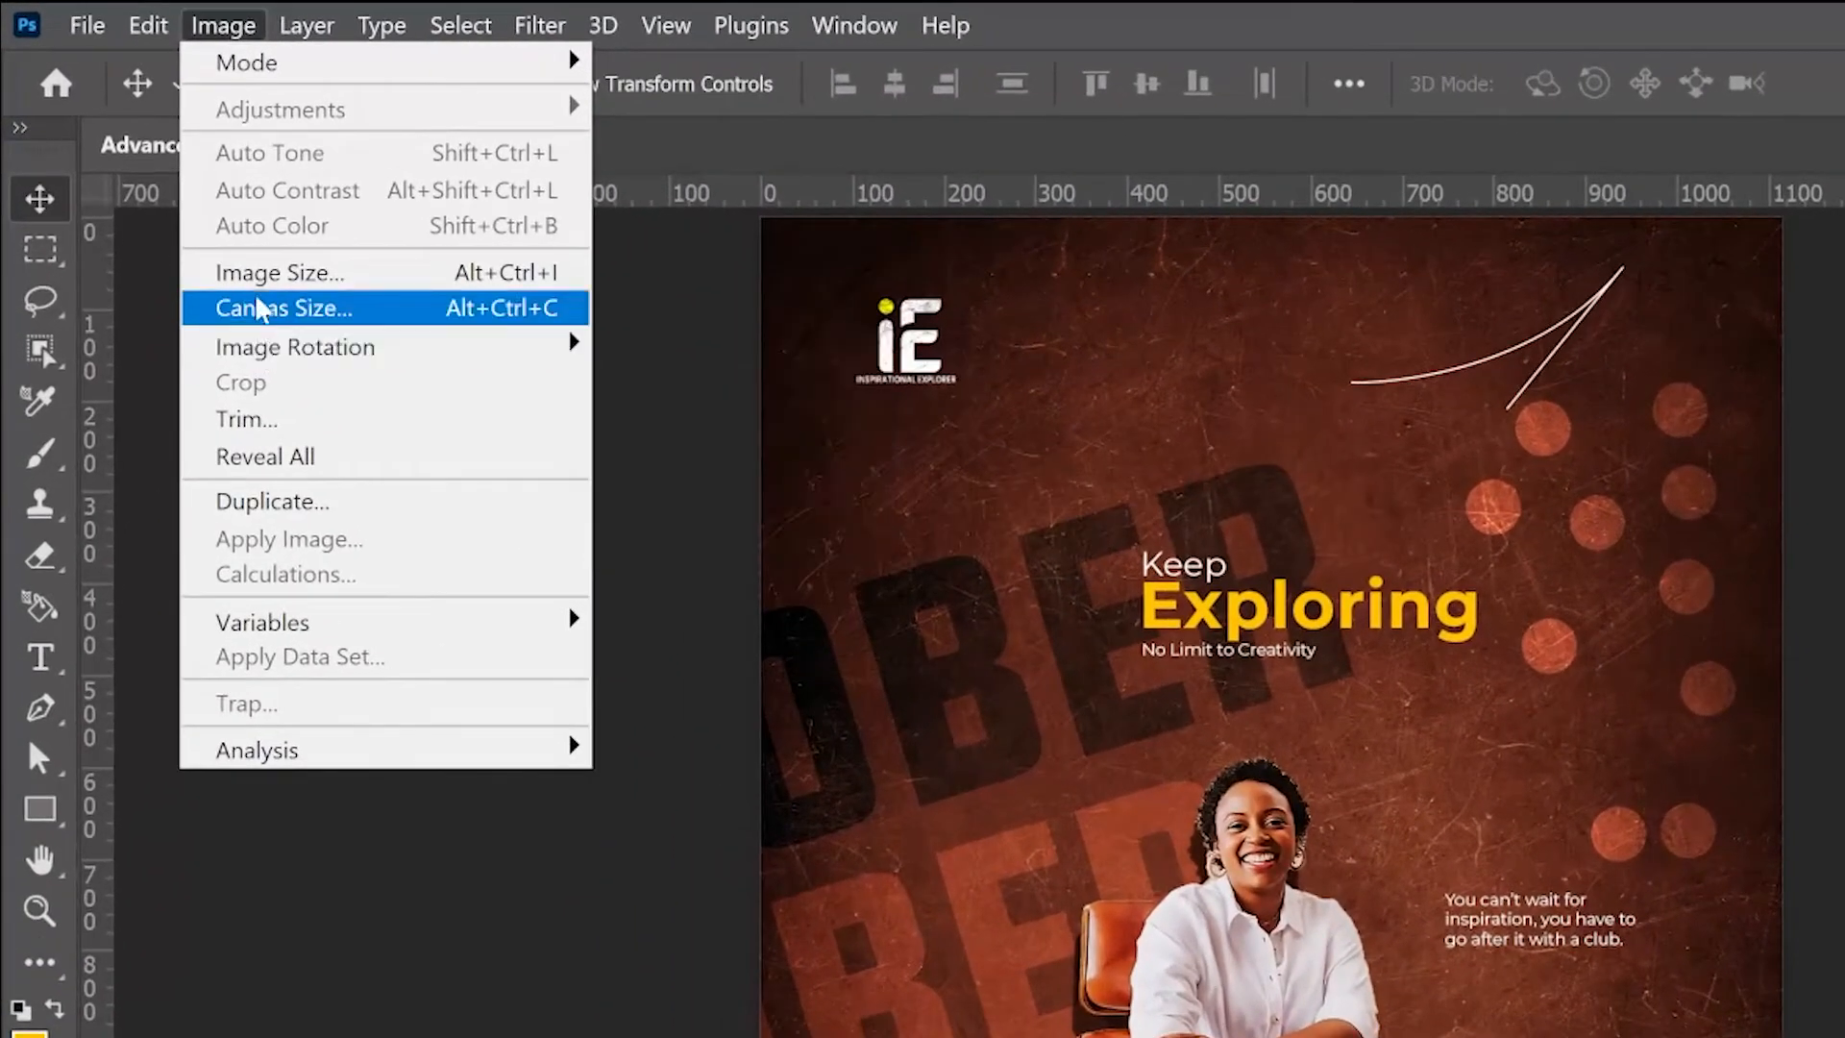
pyautogui.click(260, 278)
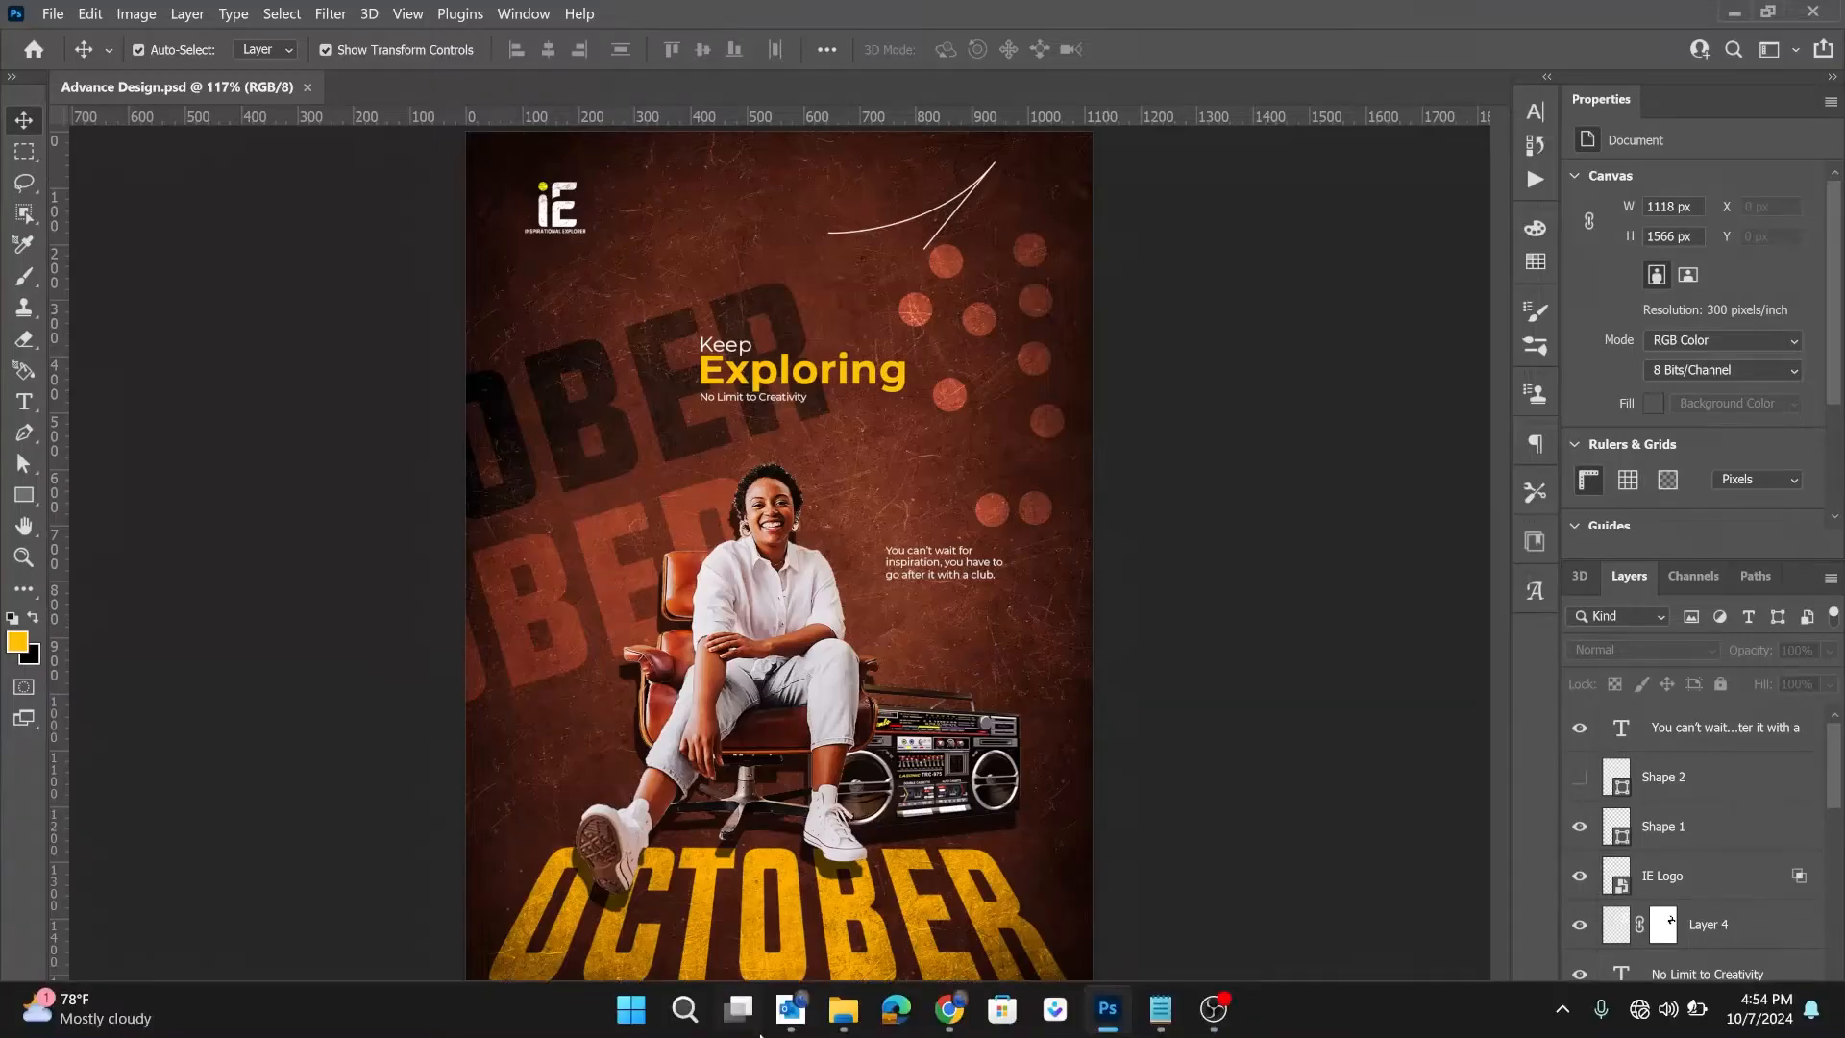
pyautogui.click(843, 1009)
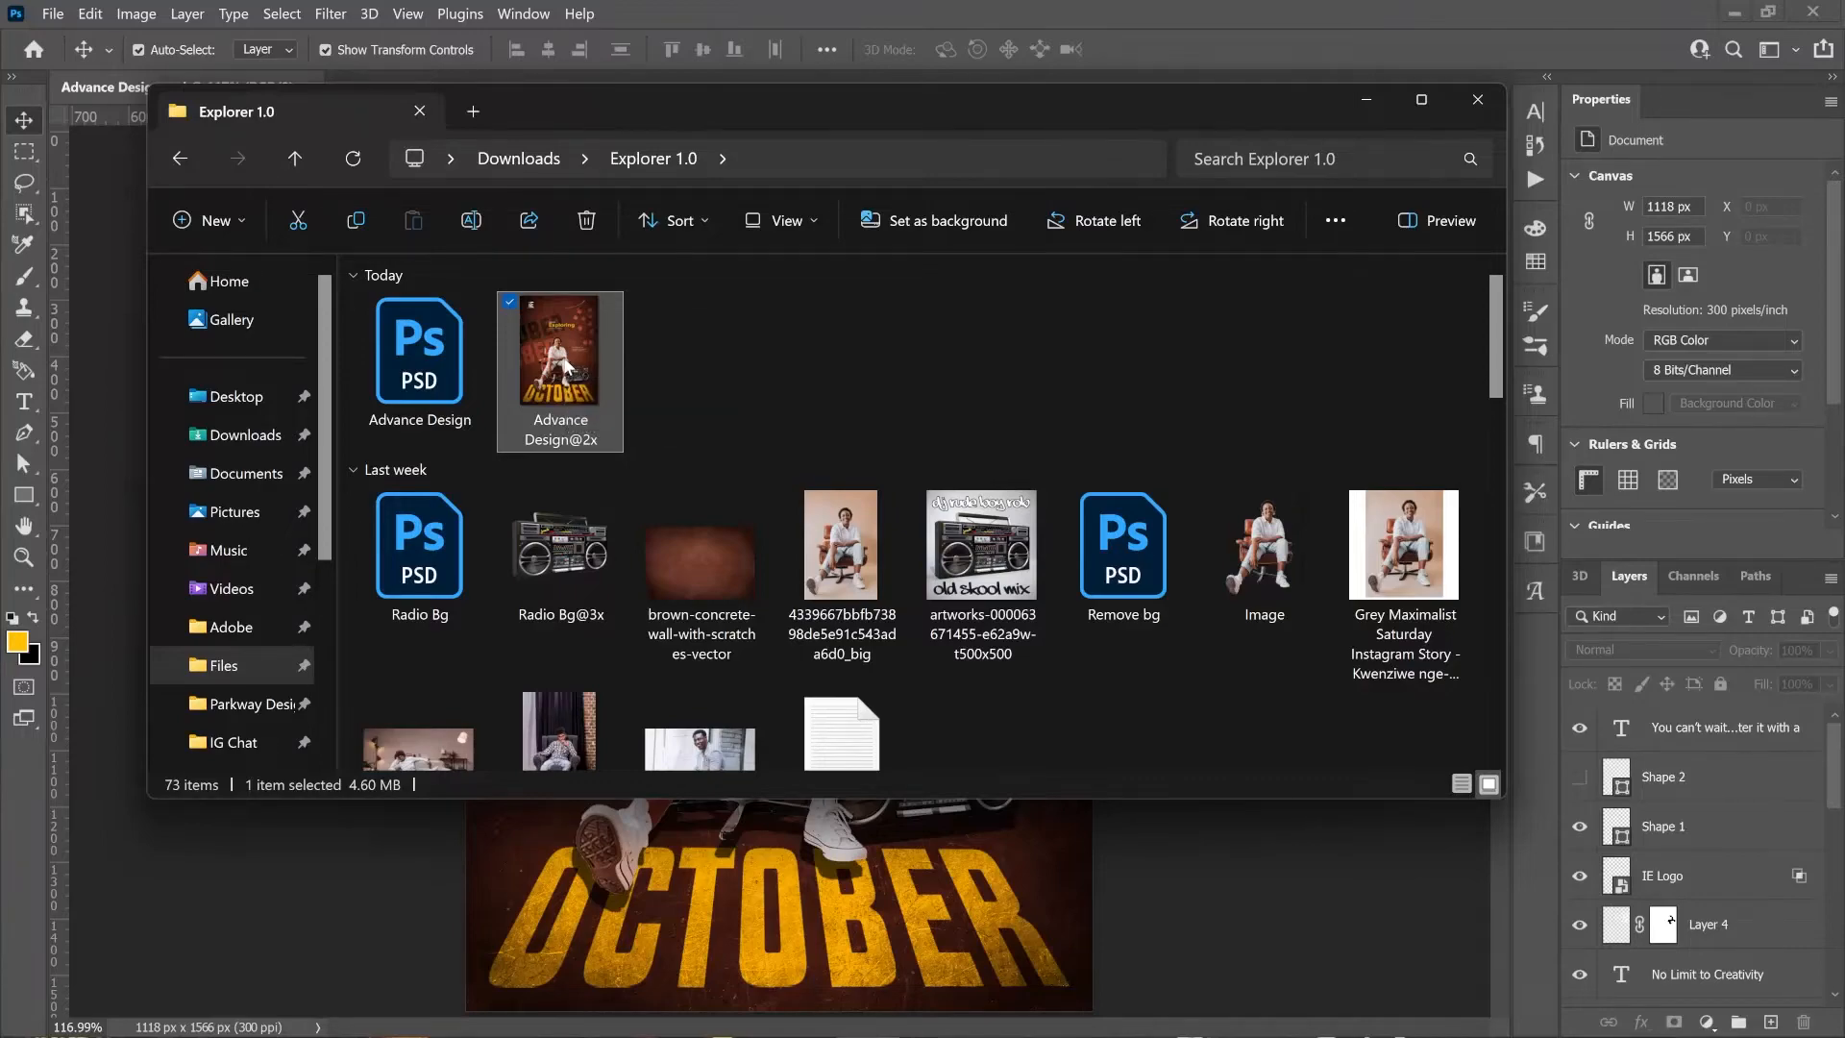
pyautogui.hotkey('alt', 'Return')
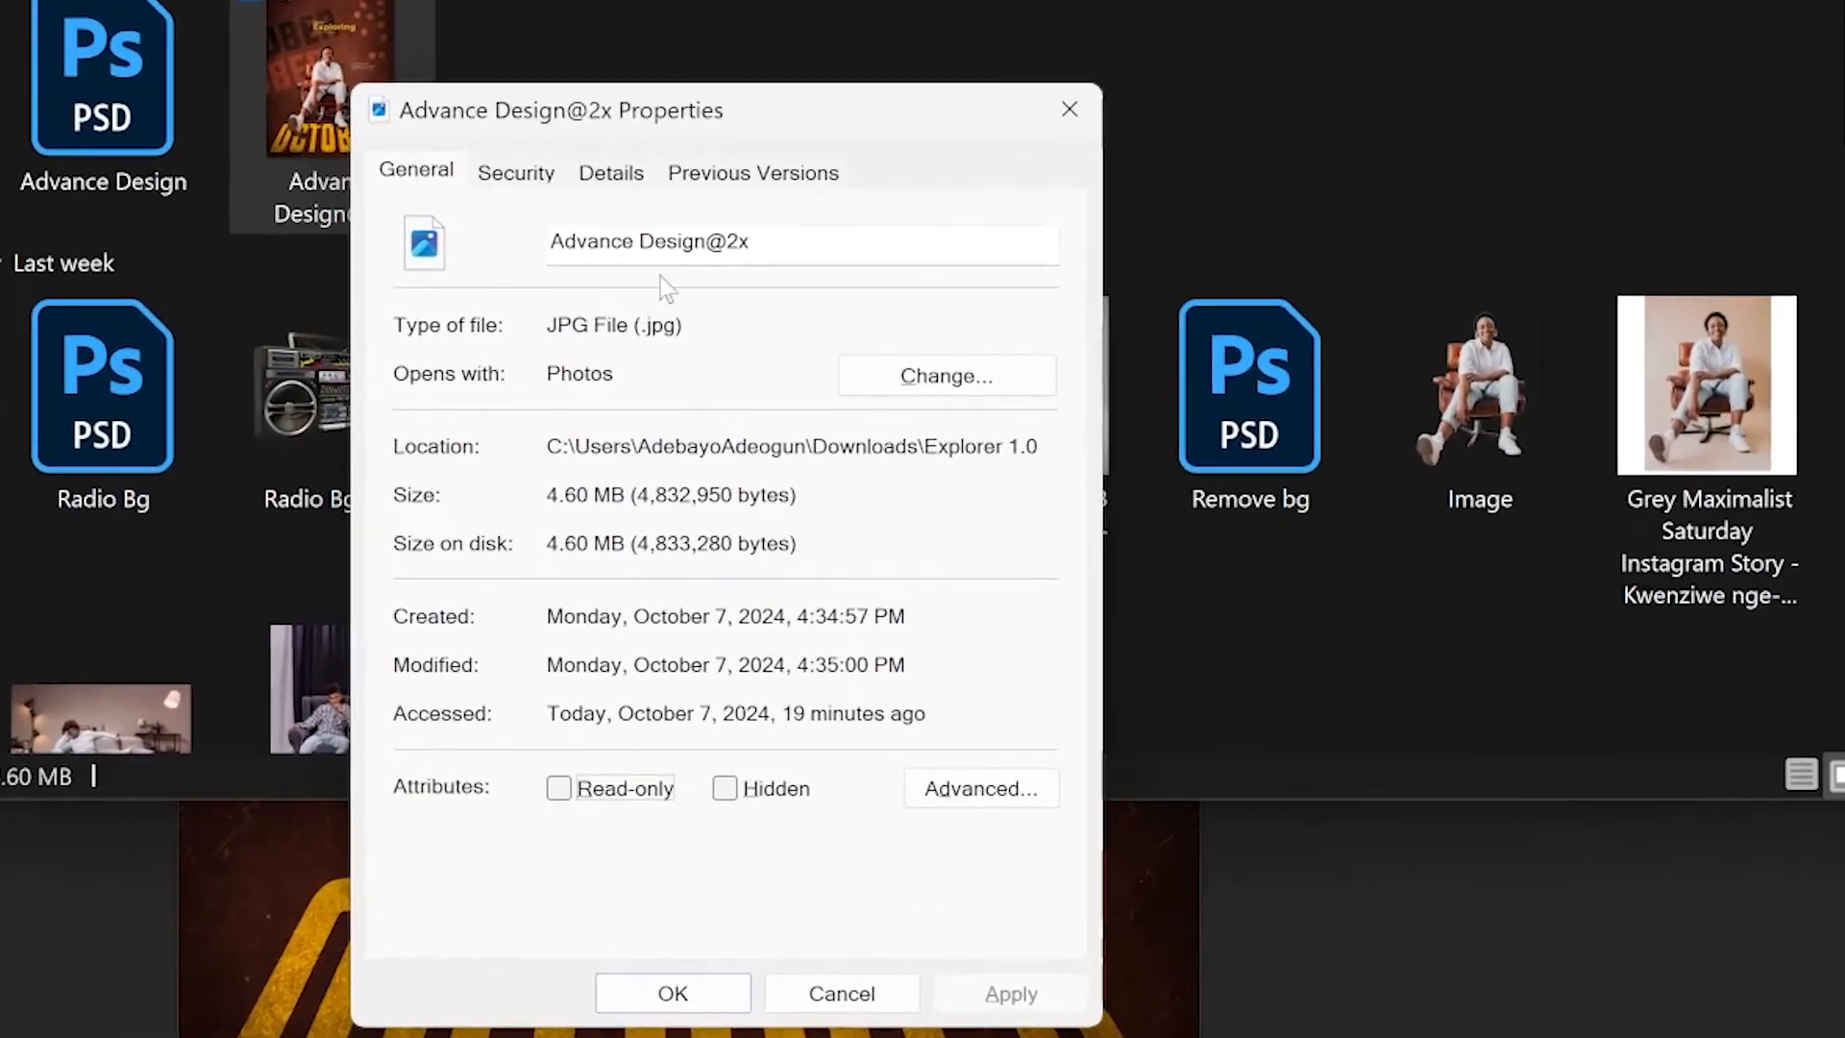
pyautogui.click(611, 173)
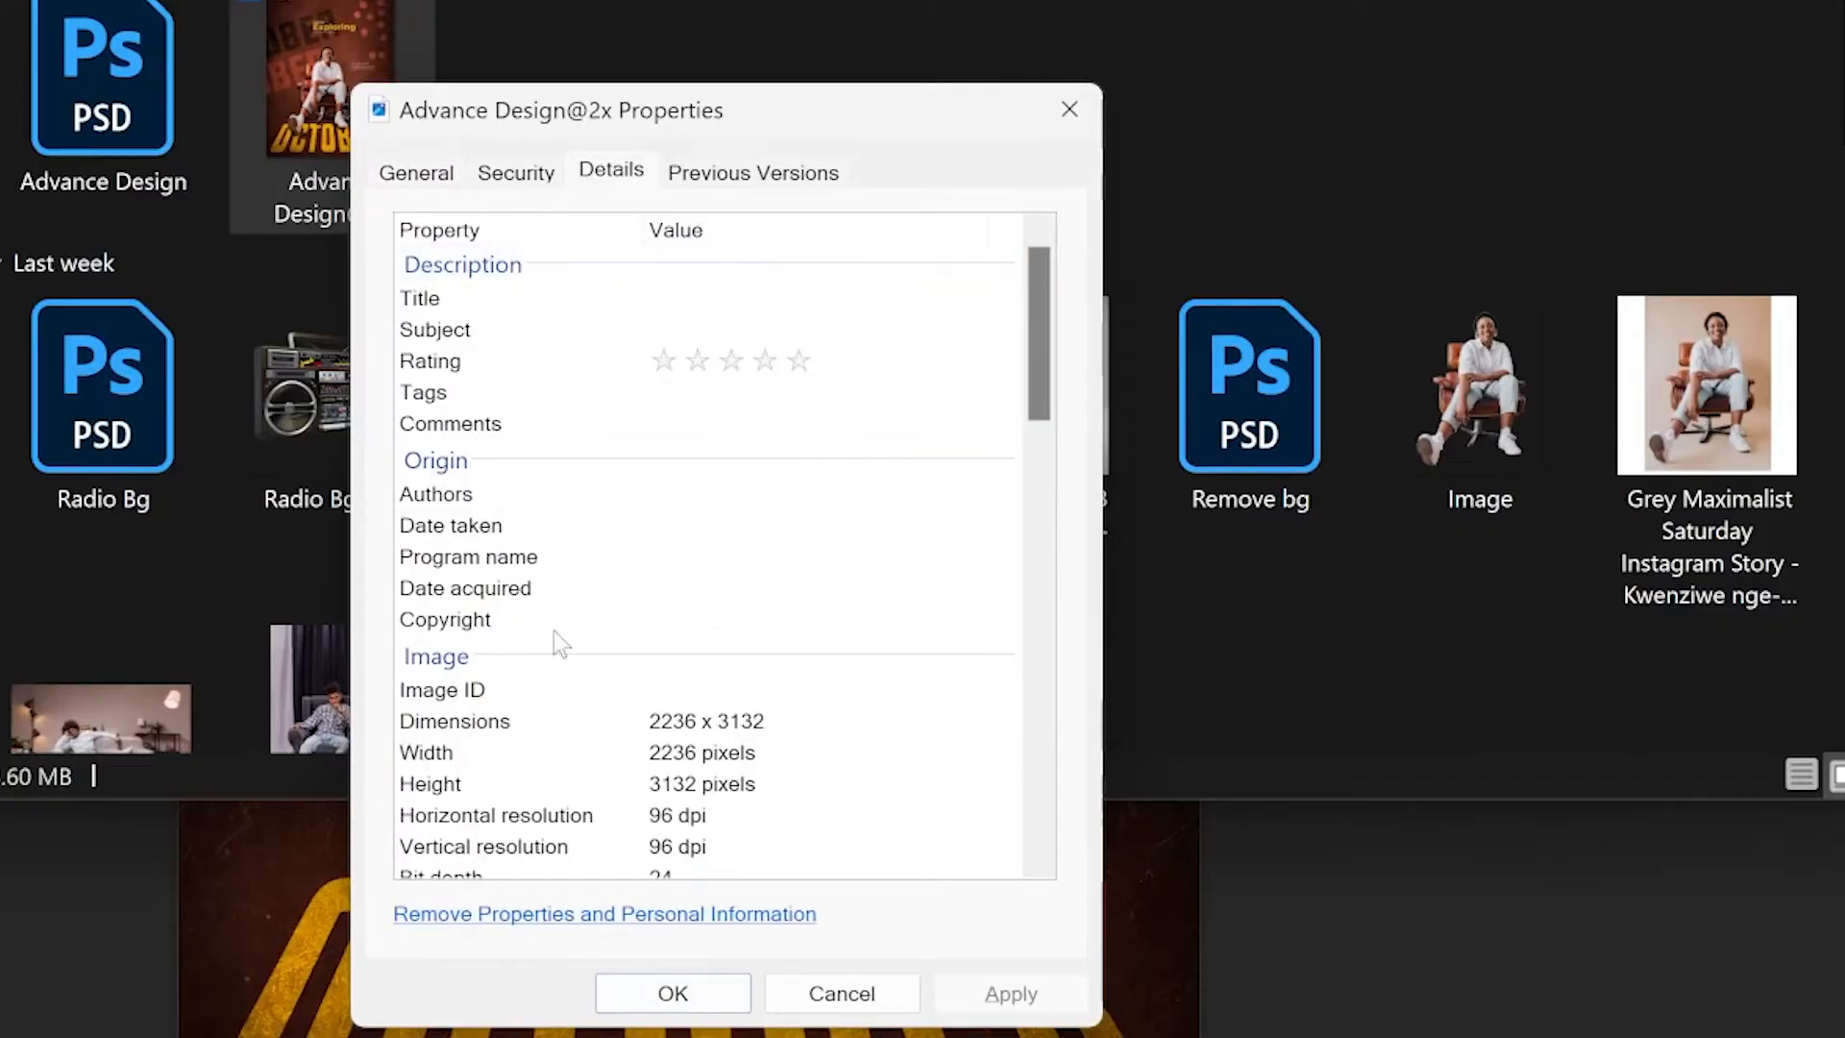
pyautogui.scroll(-1, 556, 733)
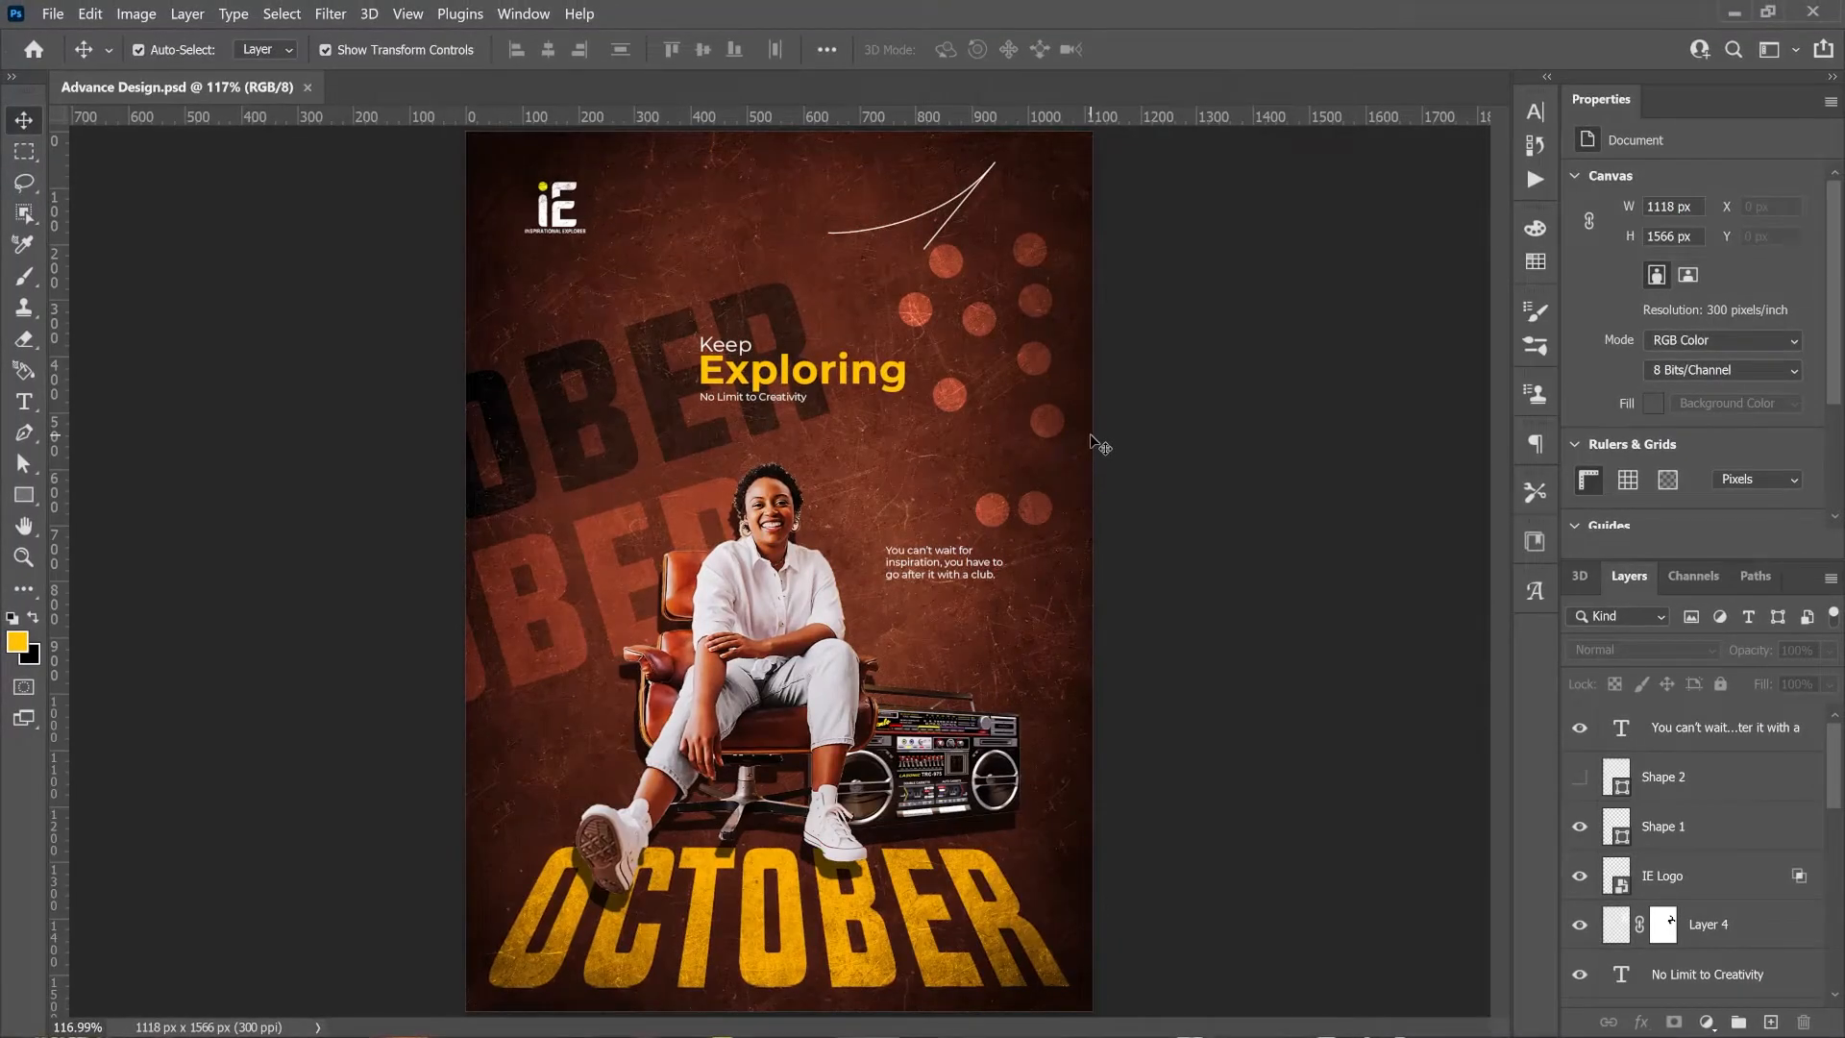
# Create a new document 1118 pixels wide and 1566 pixels high at 300 pixels/inch, in RGB Color with a white background
pyautogui.press('ctrl')
pyautogui.hotkey('ctrl', 'alt', 'i')
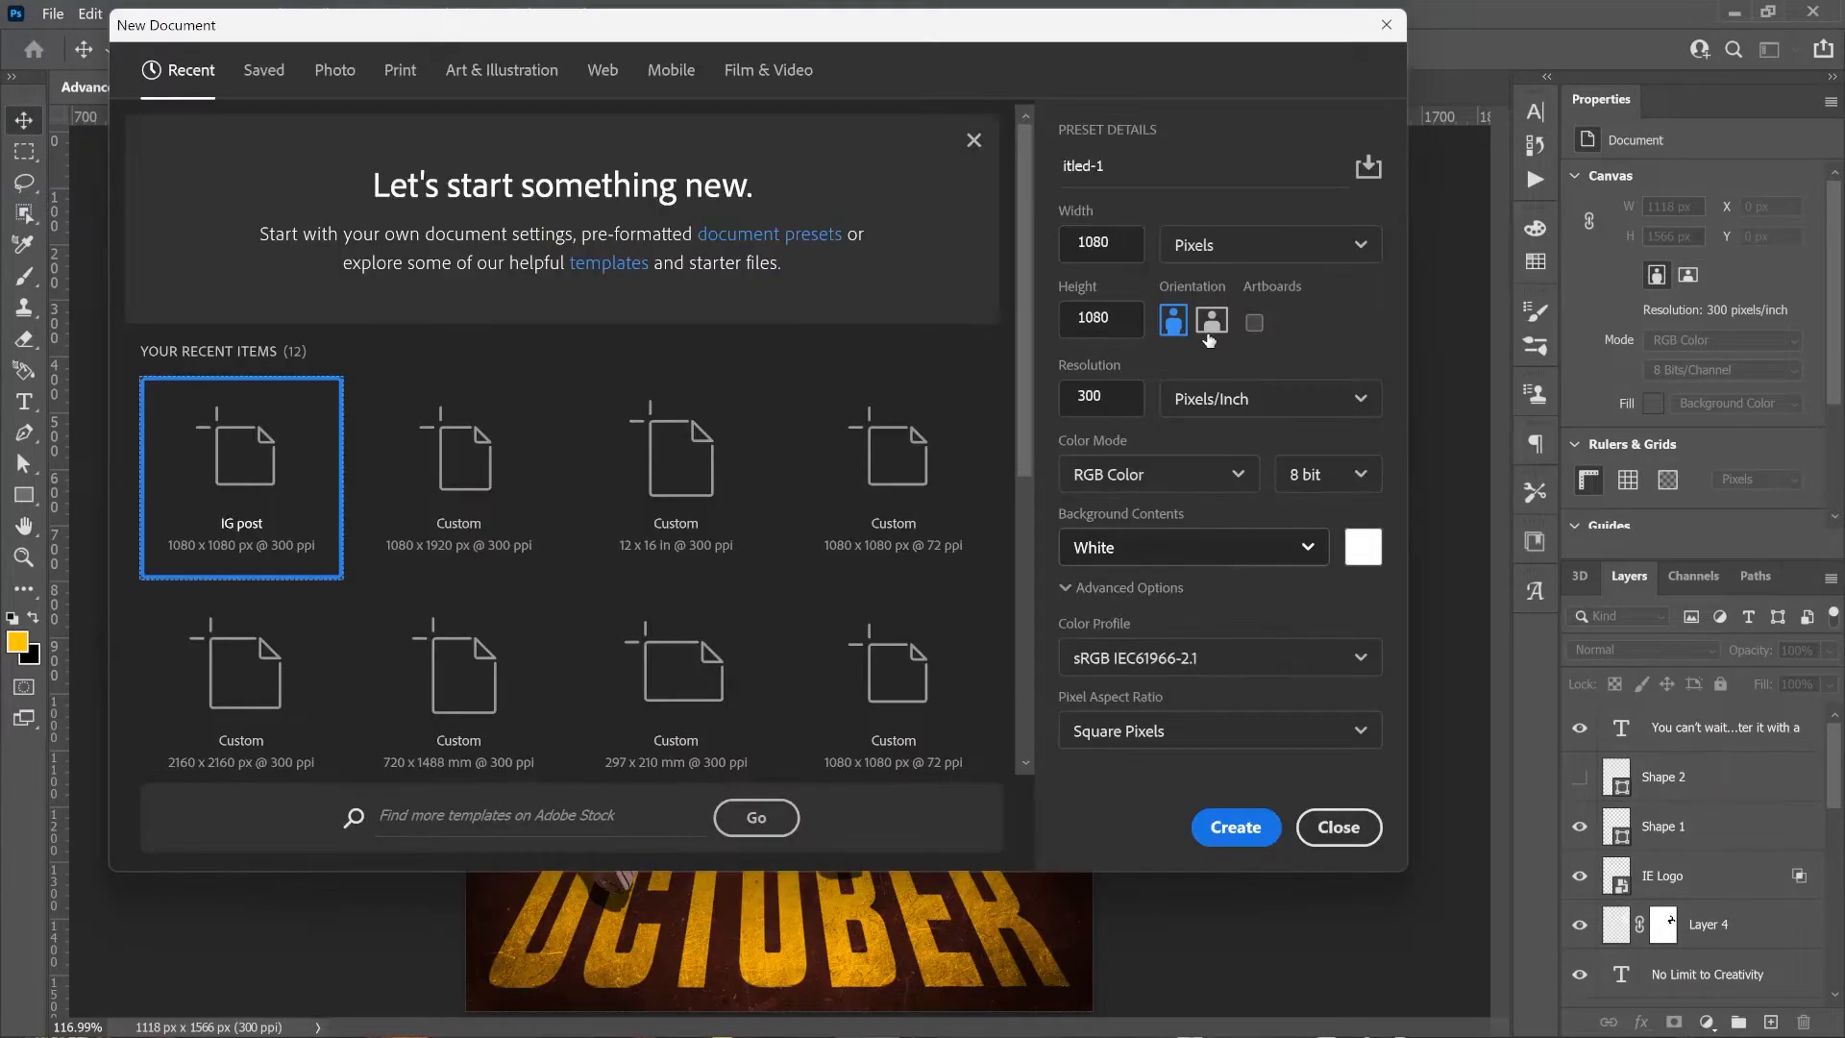
pyautogui.doubleClick(1117, 237)
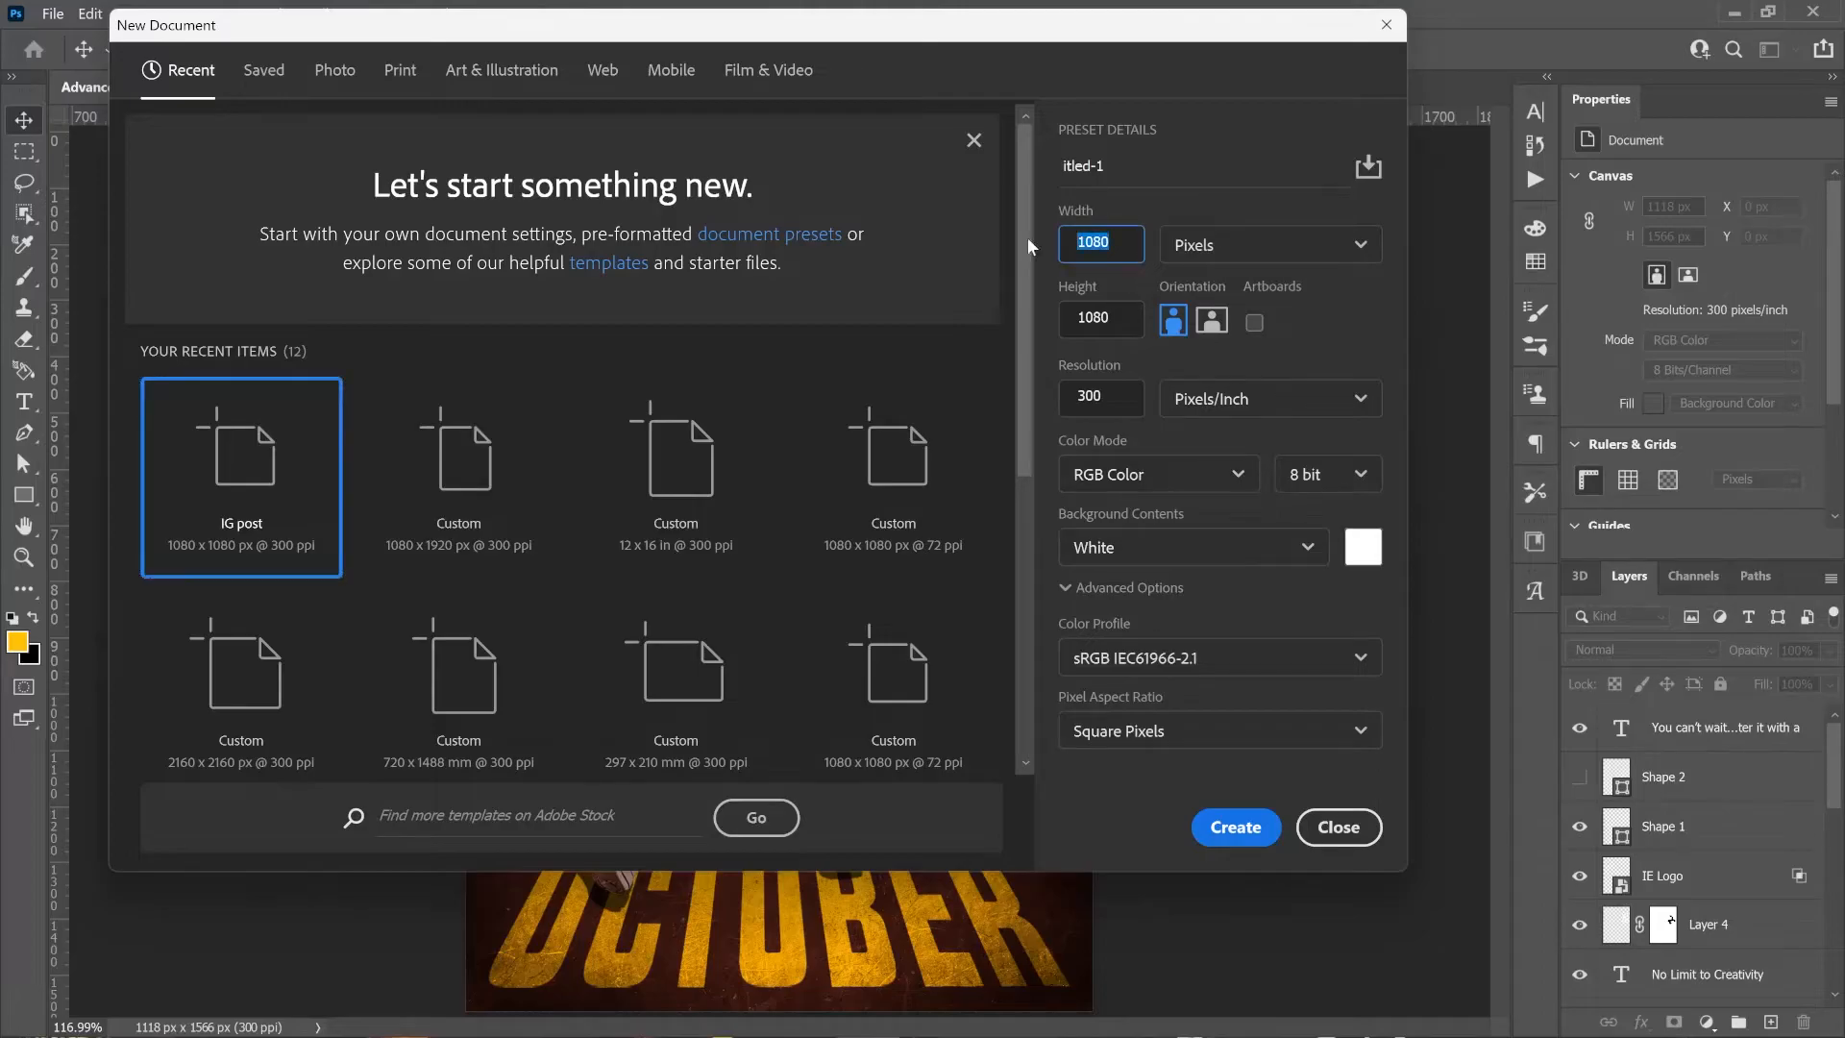
pyautogui.write('1118')
pyautogui.press('Tab')
pyautogui.write('1566')
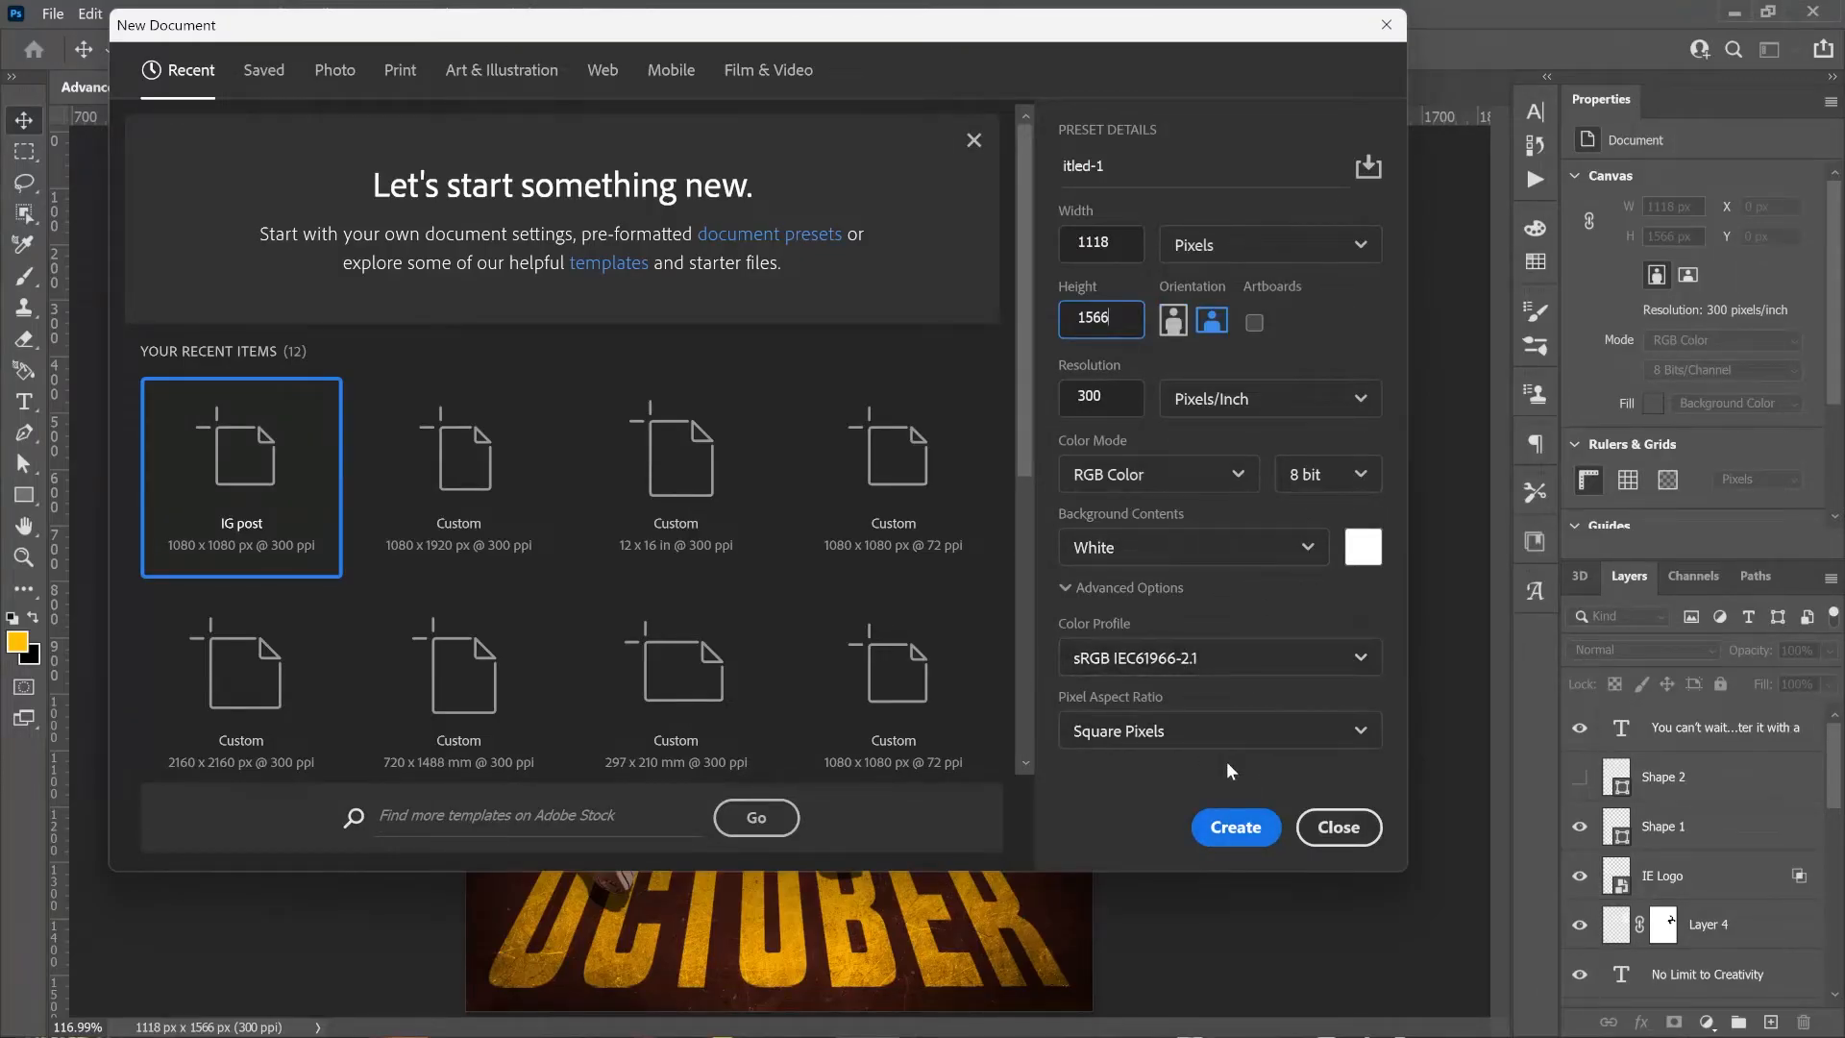
pyautogui.click(1242, 831)
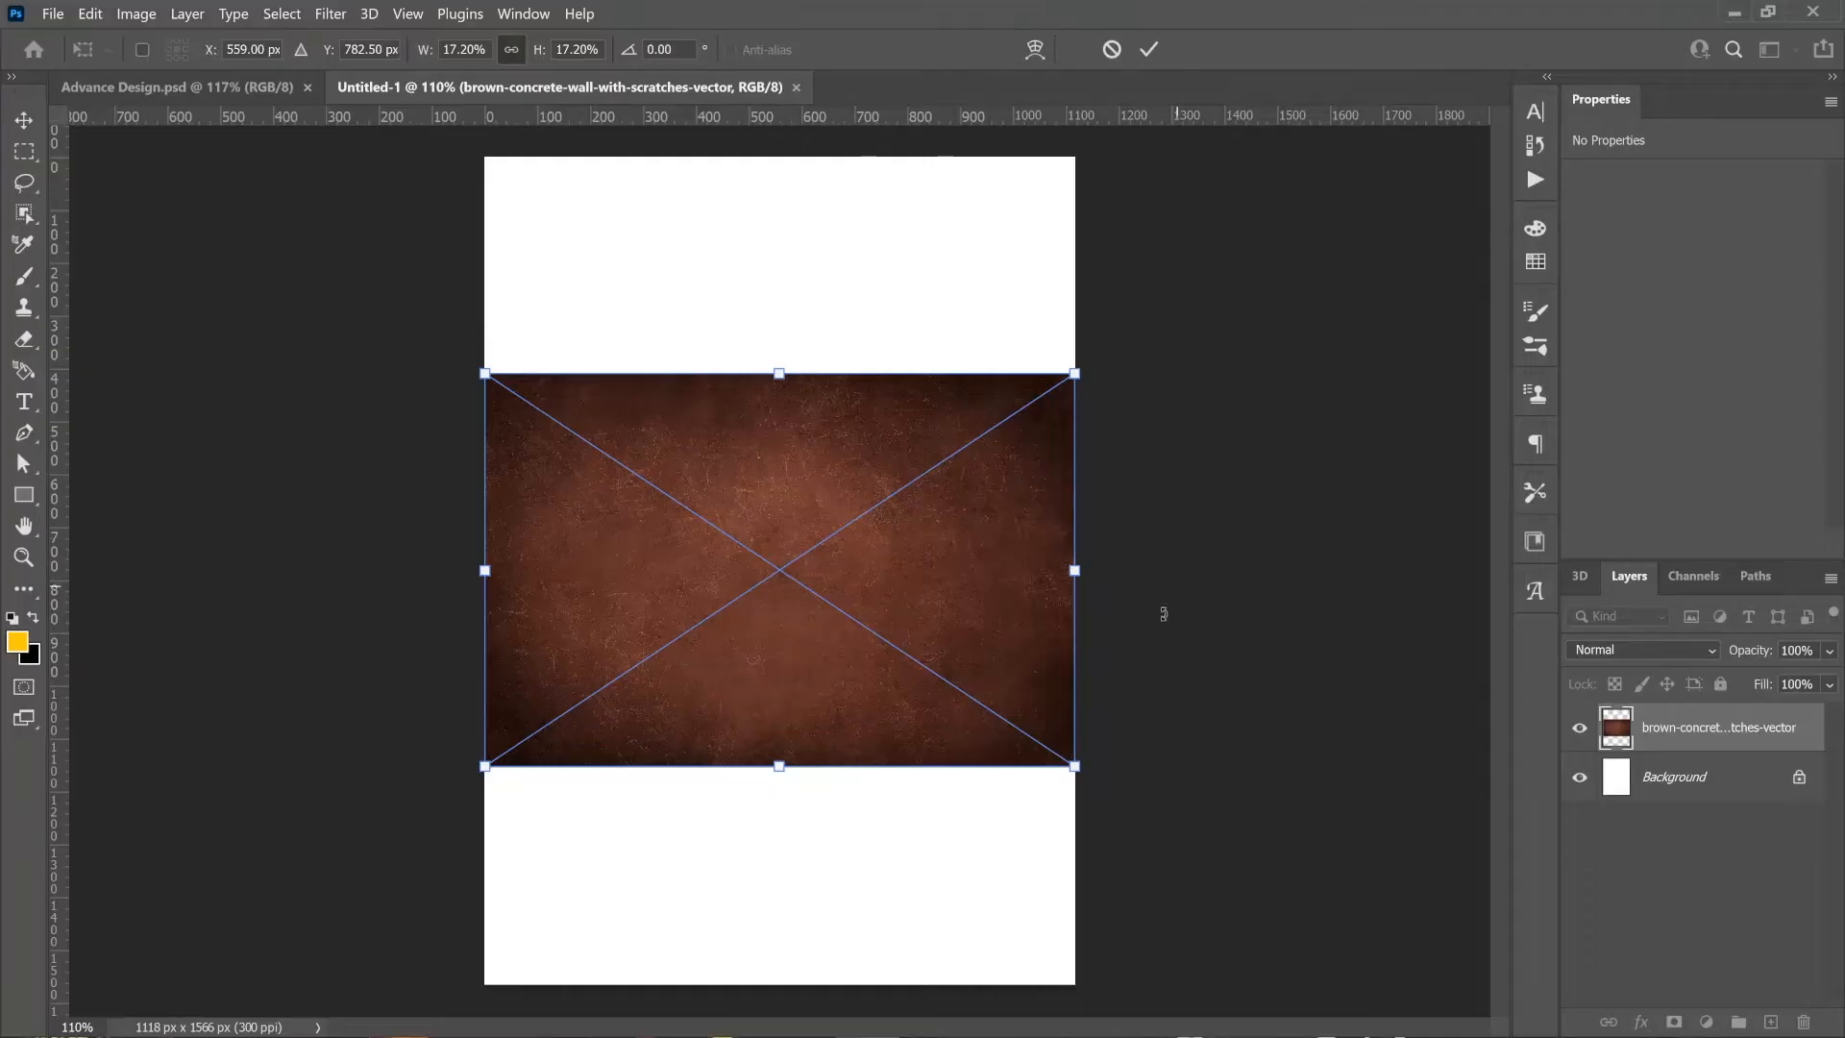
# Rotate the placed brown concrete wall texture by 90 degrees so it stands in portrait orientation
pyautogui.moveTo(1165, 593); pyautogui.dragTo(1152, 624)
pyautogui.hotkey('ctrl', 'z')
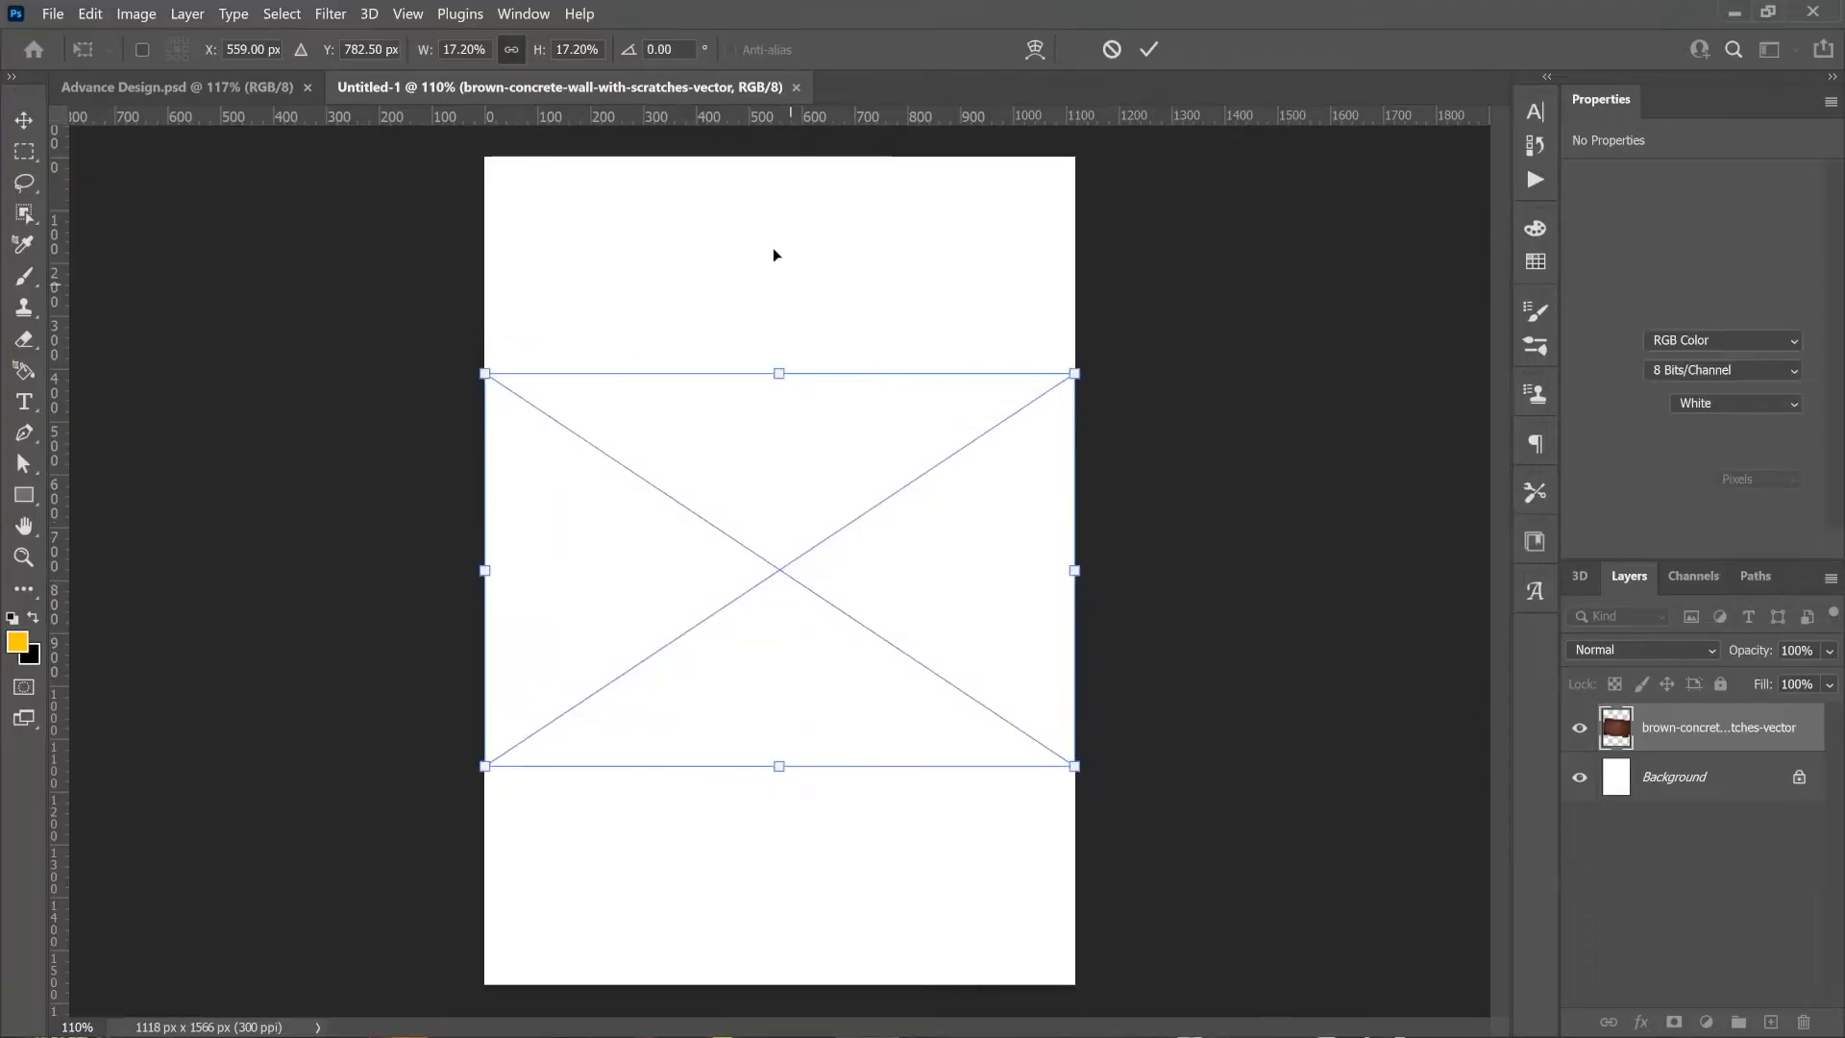
pyautogui.click(640, 50)
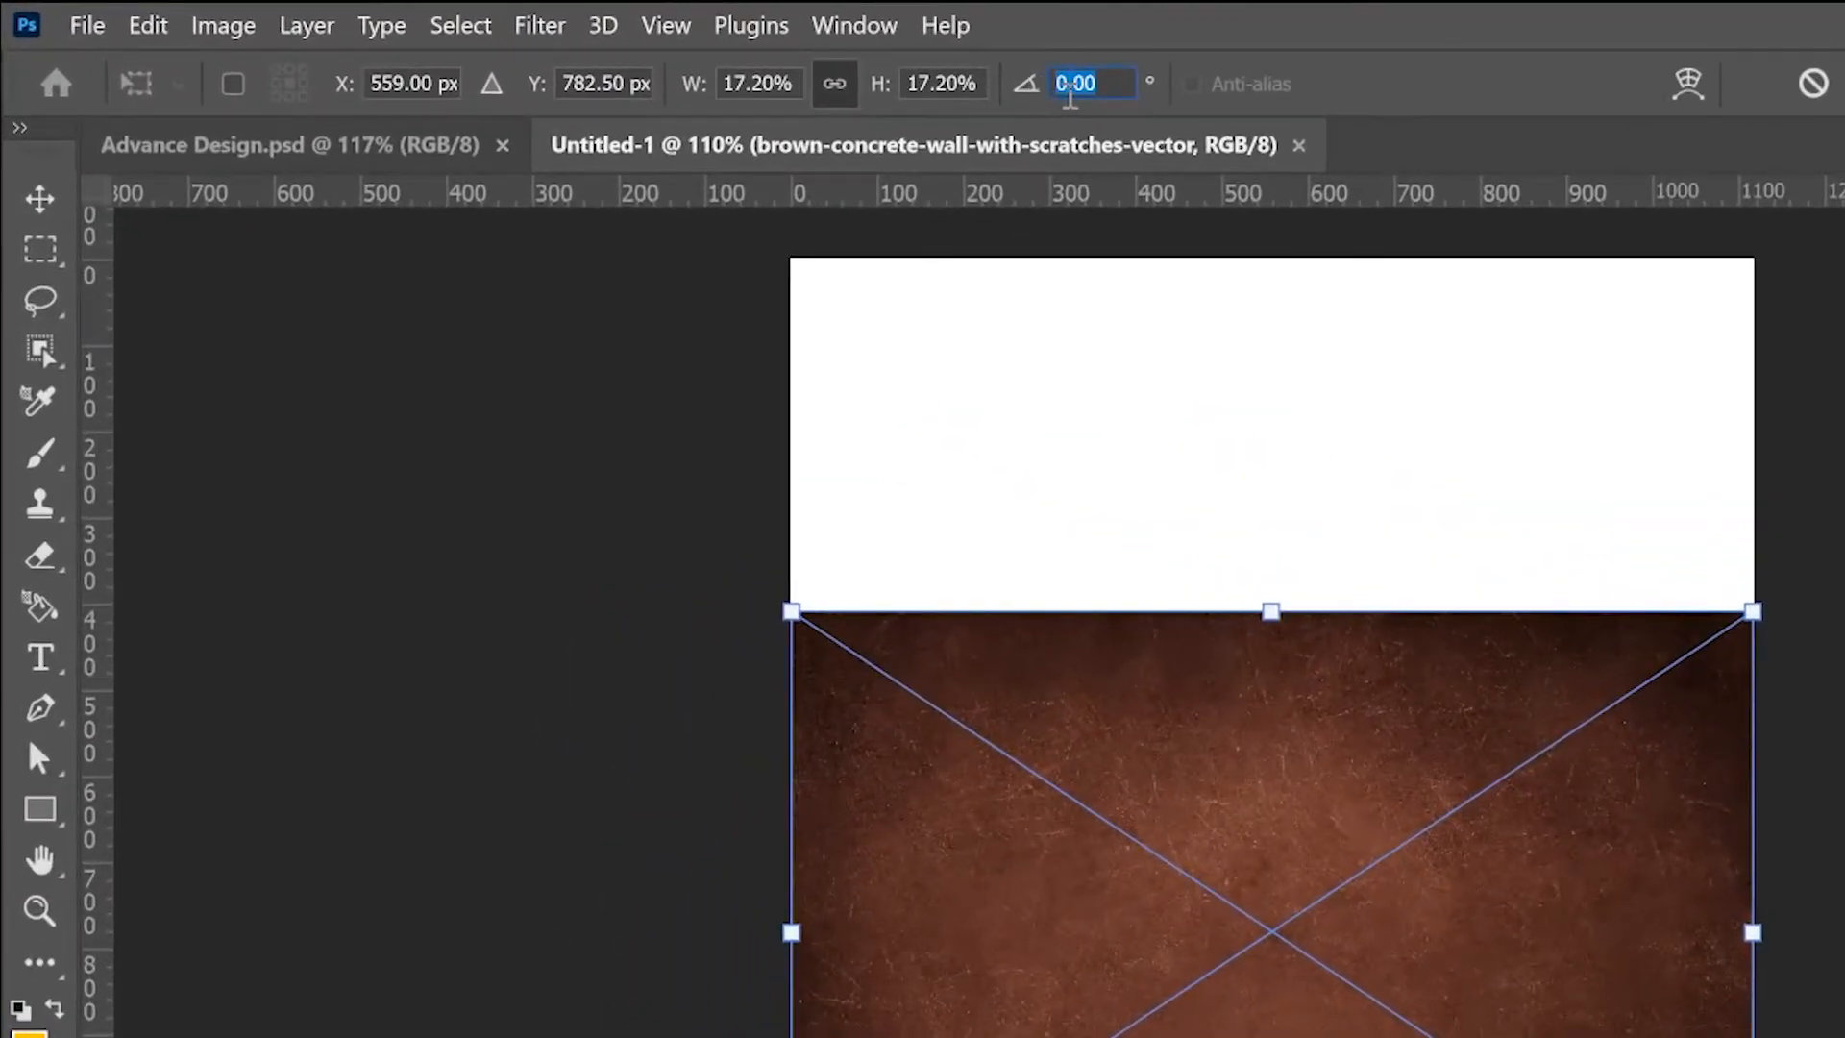
pyautogui.write('90')
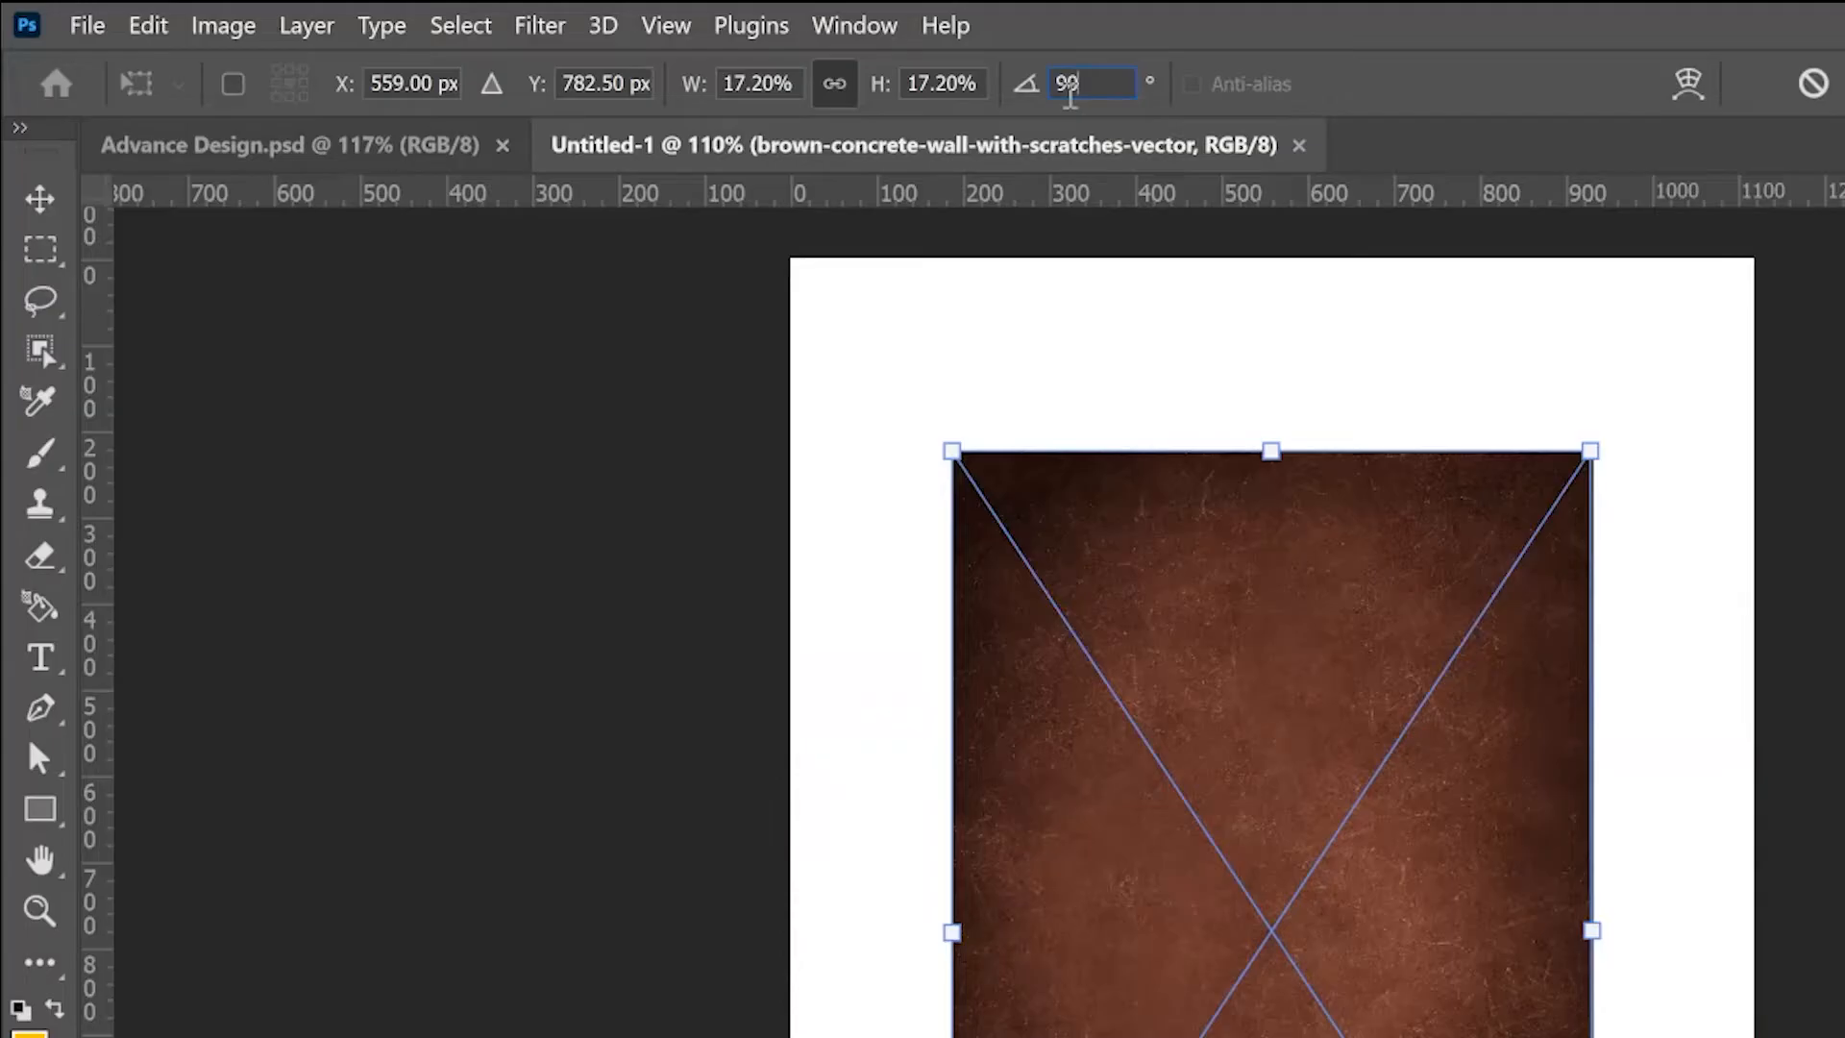
pyautogui.press('Return')
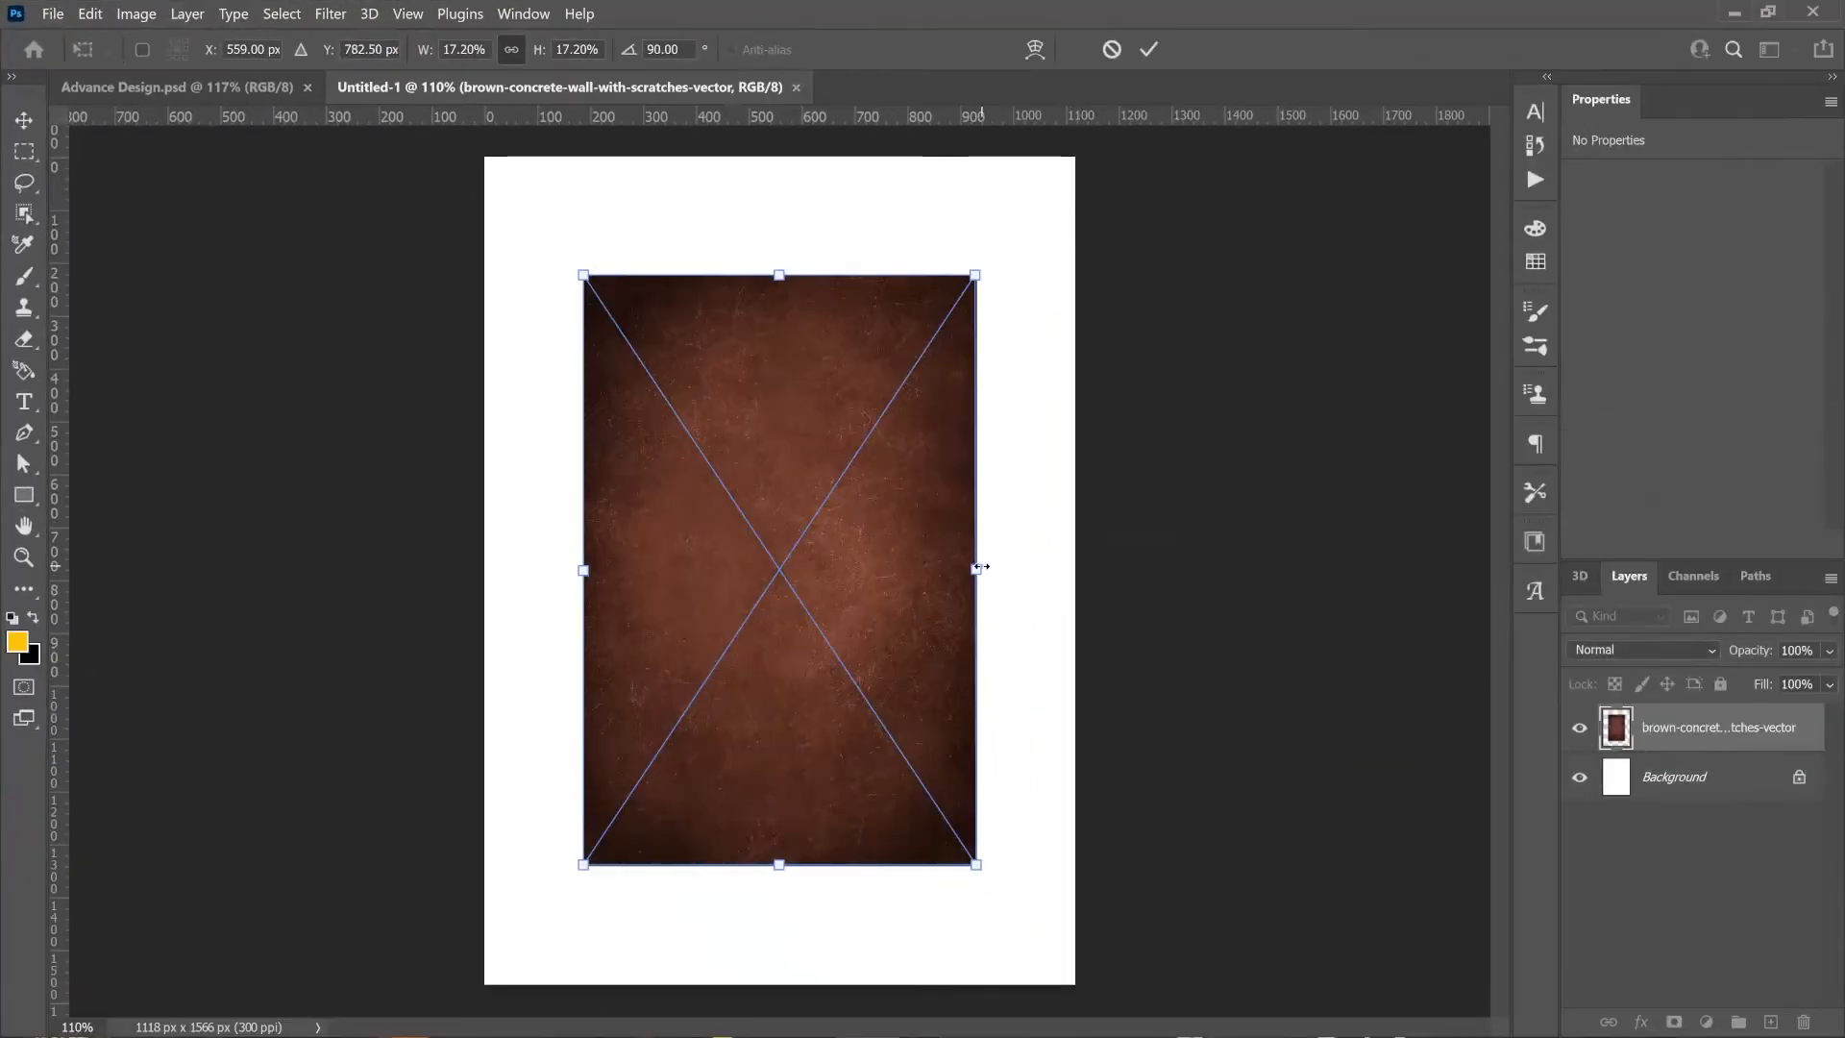
# Scale the brown texture to about 25.81% so it covers the whole canvas, and lock its layer
pyautogui.moveTo(1056, 593); pyautogui.dragTo(1072, 593)
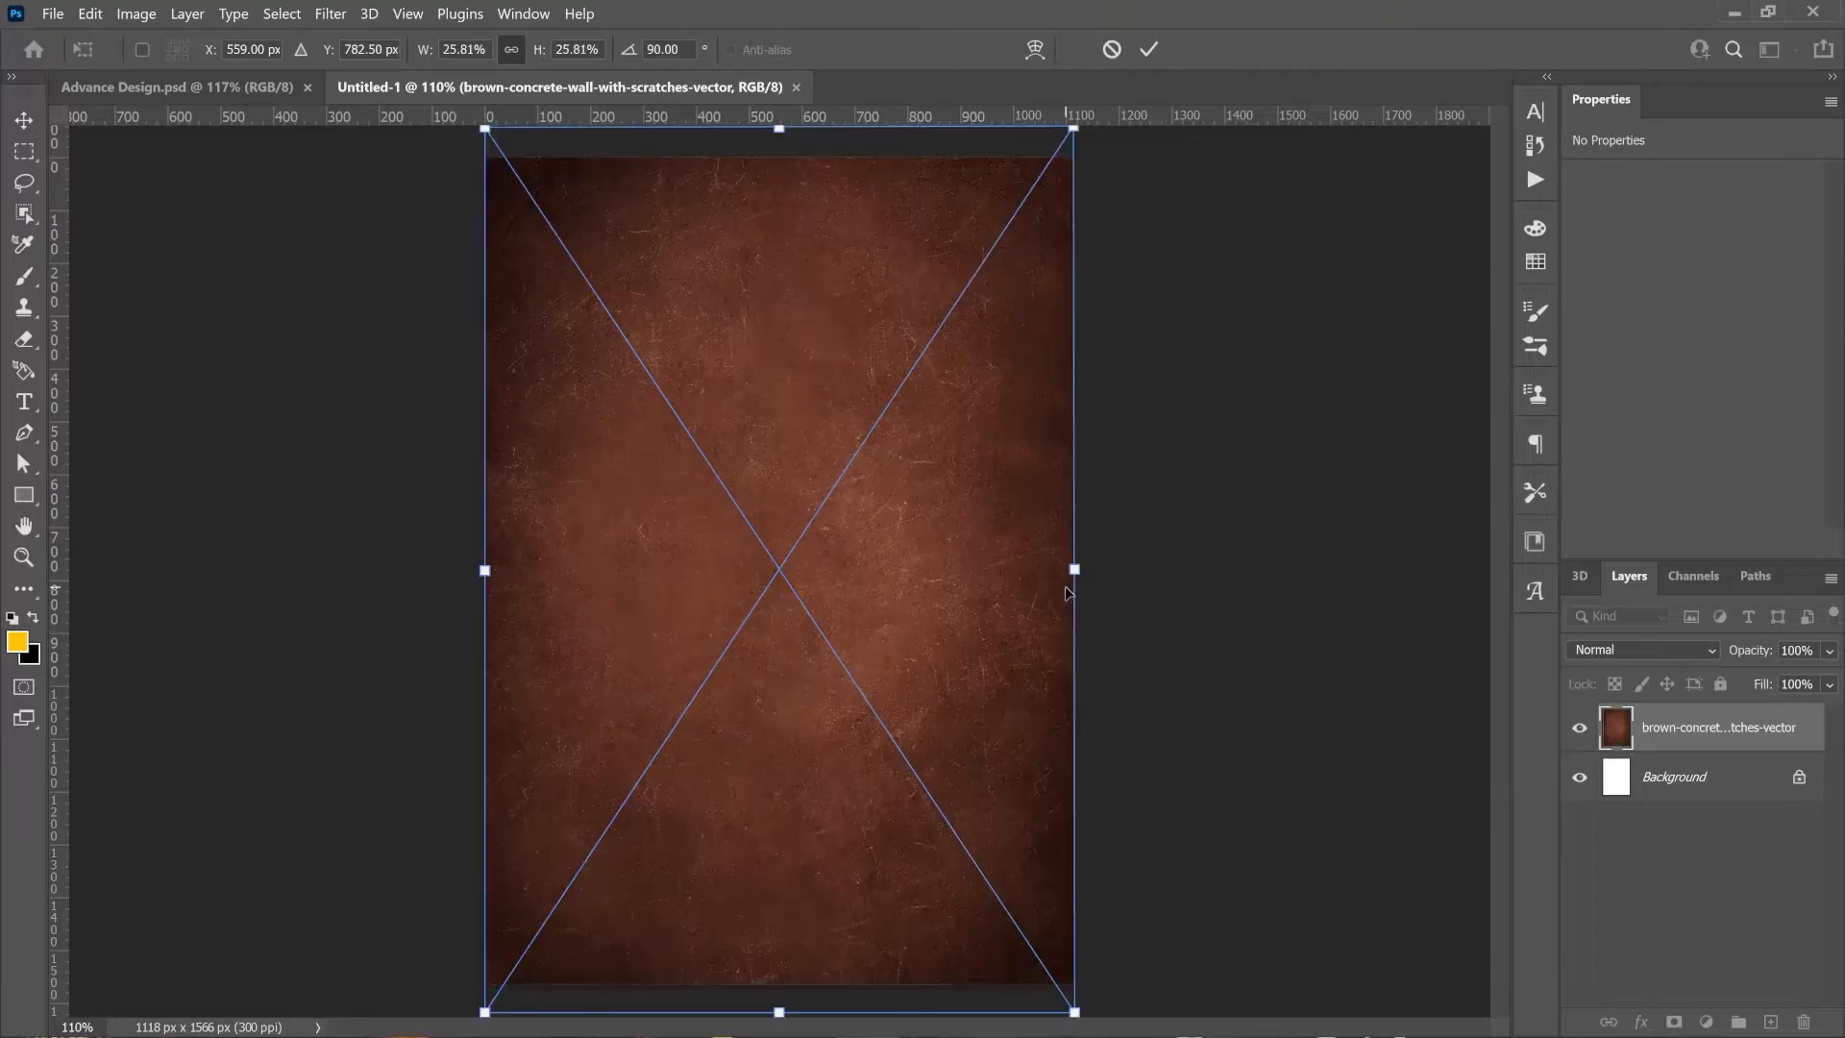
pyautogui.click(1150, 50)
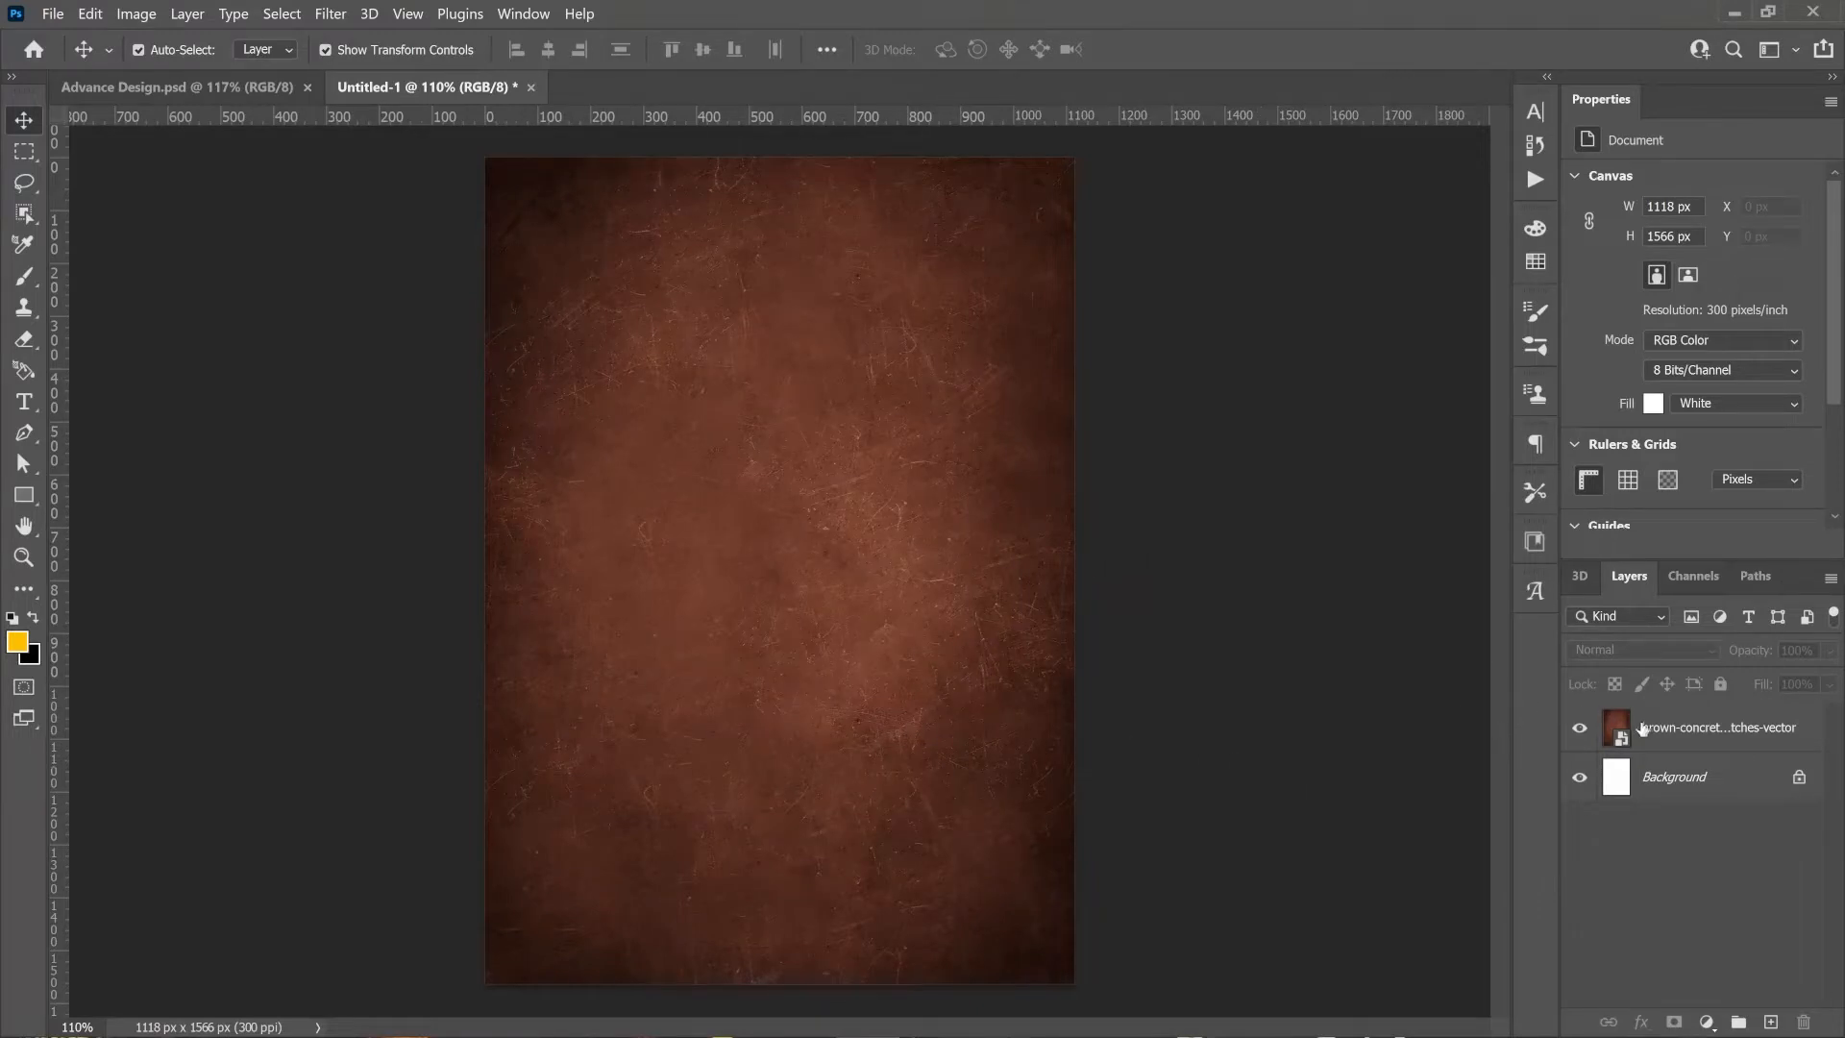
pyautogui.click(1686, 727)
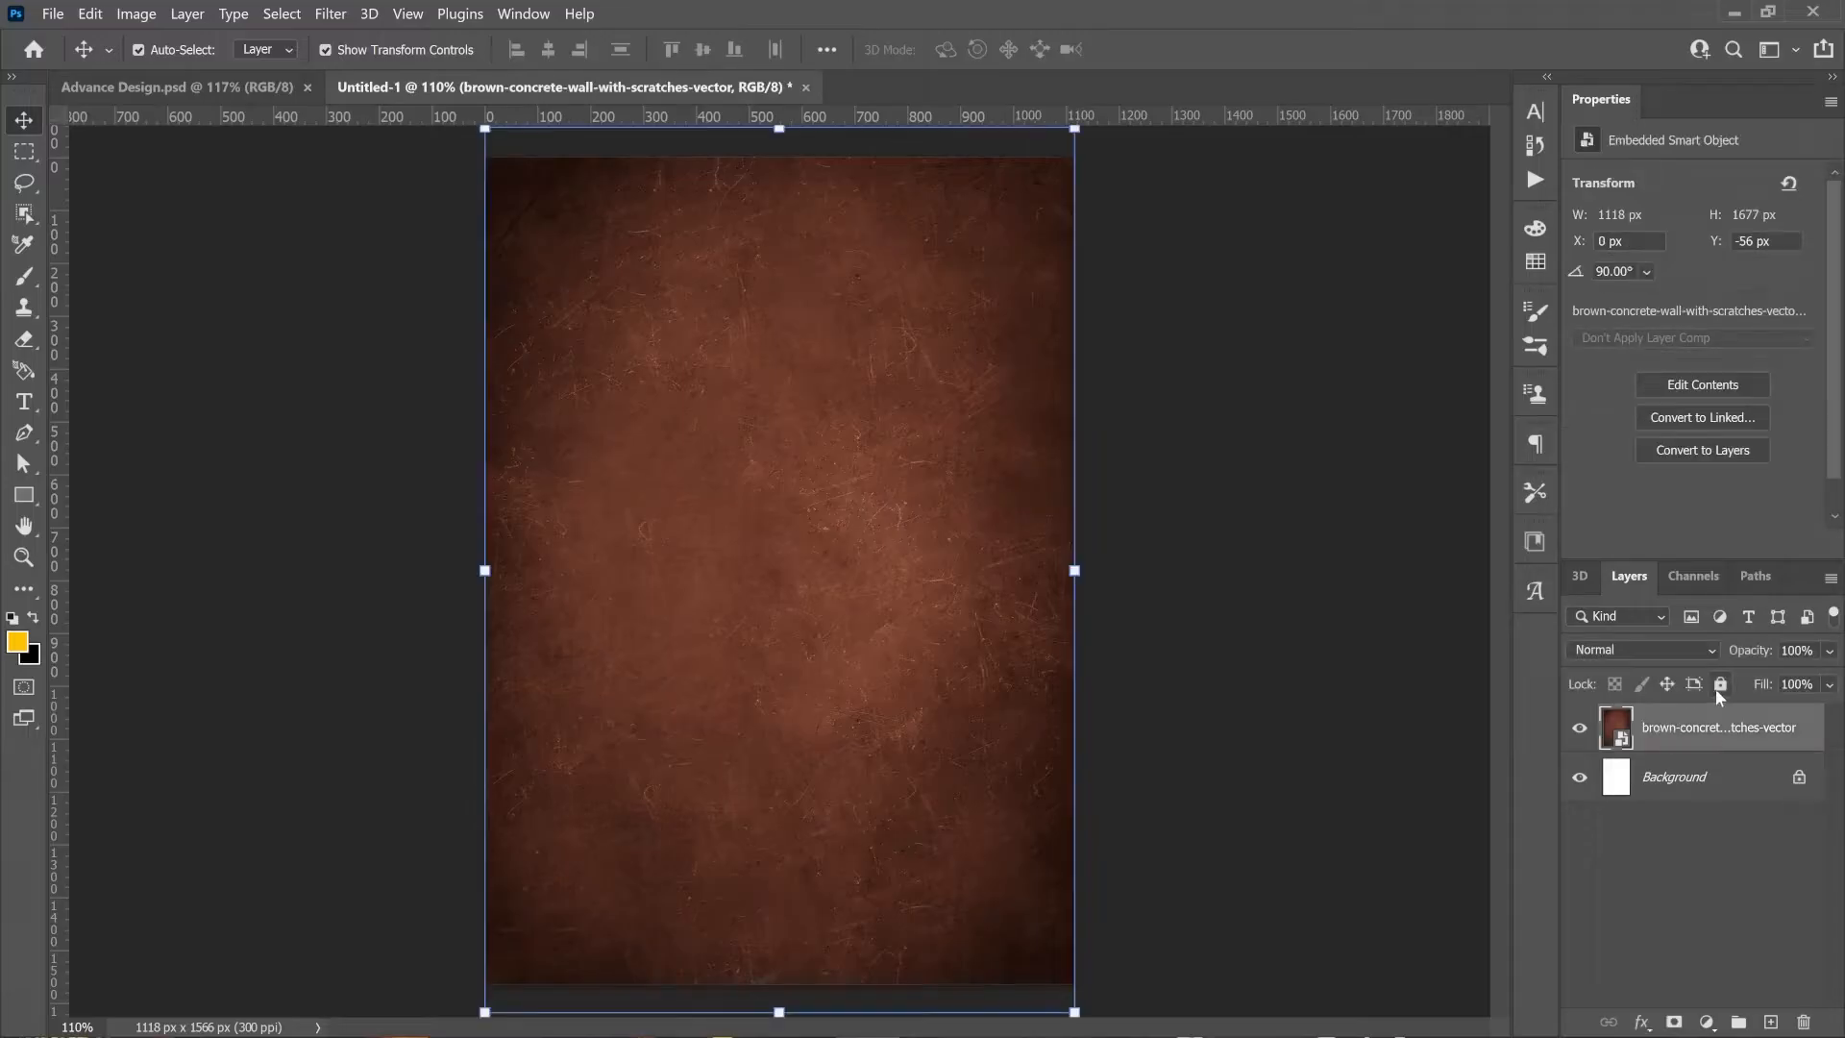
pyautogui.click(1717, 687)
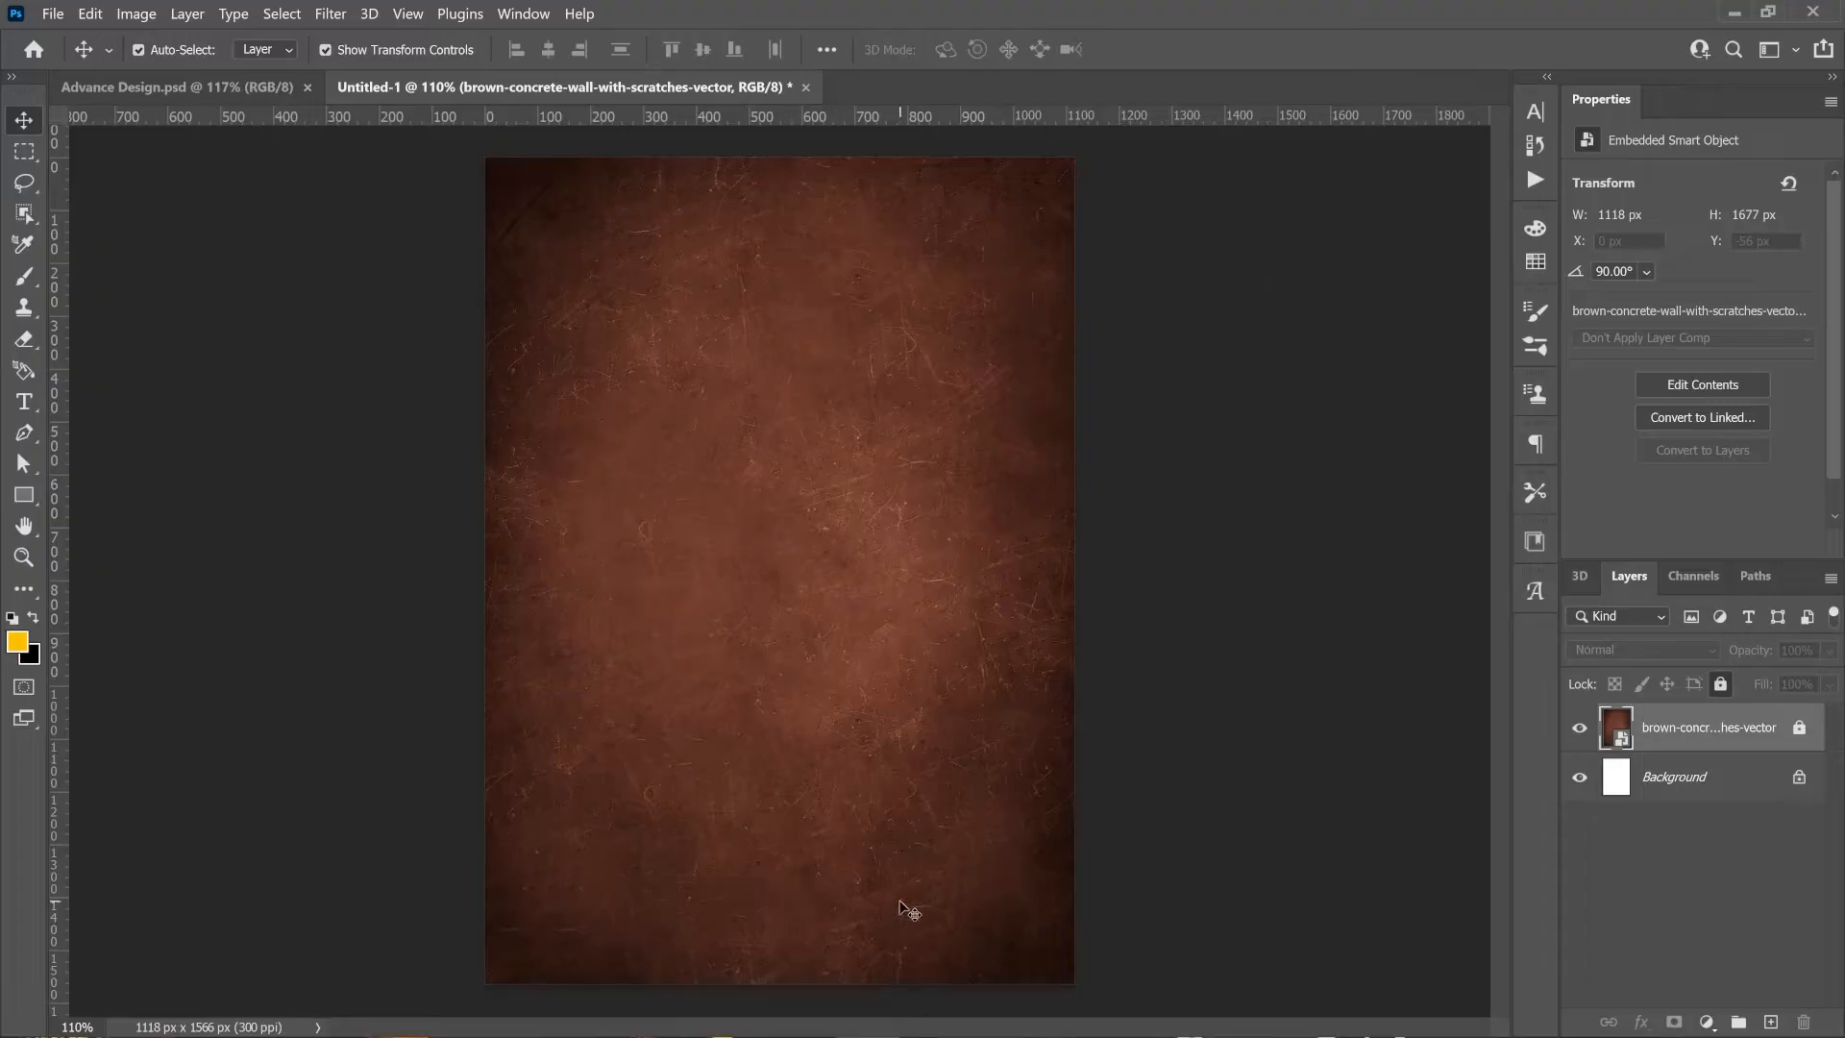
# Place the cut-out Image of the seated woman and scale it to about 4.46% in the lower half of the poster
pyautogui.click(723, 1017)
pyautogui.moveTo(1267, 559); pyautogui.dragTo(956, 871)
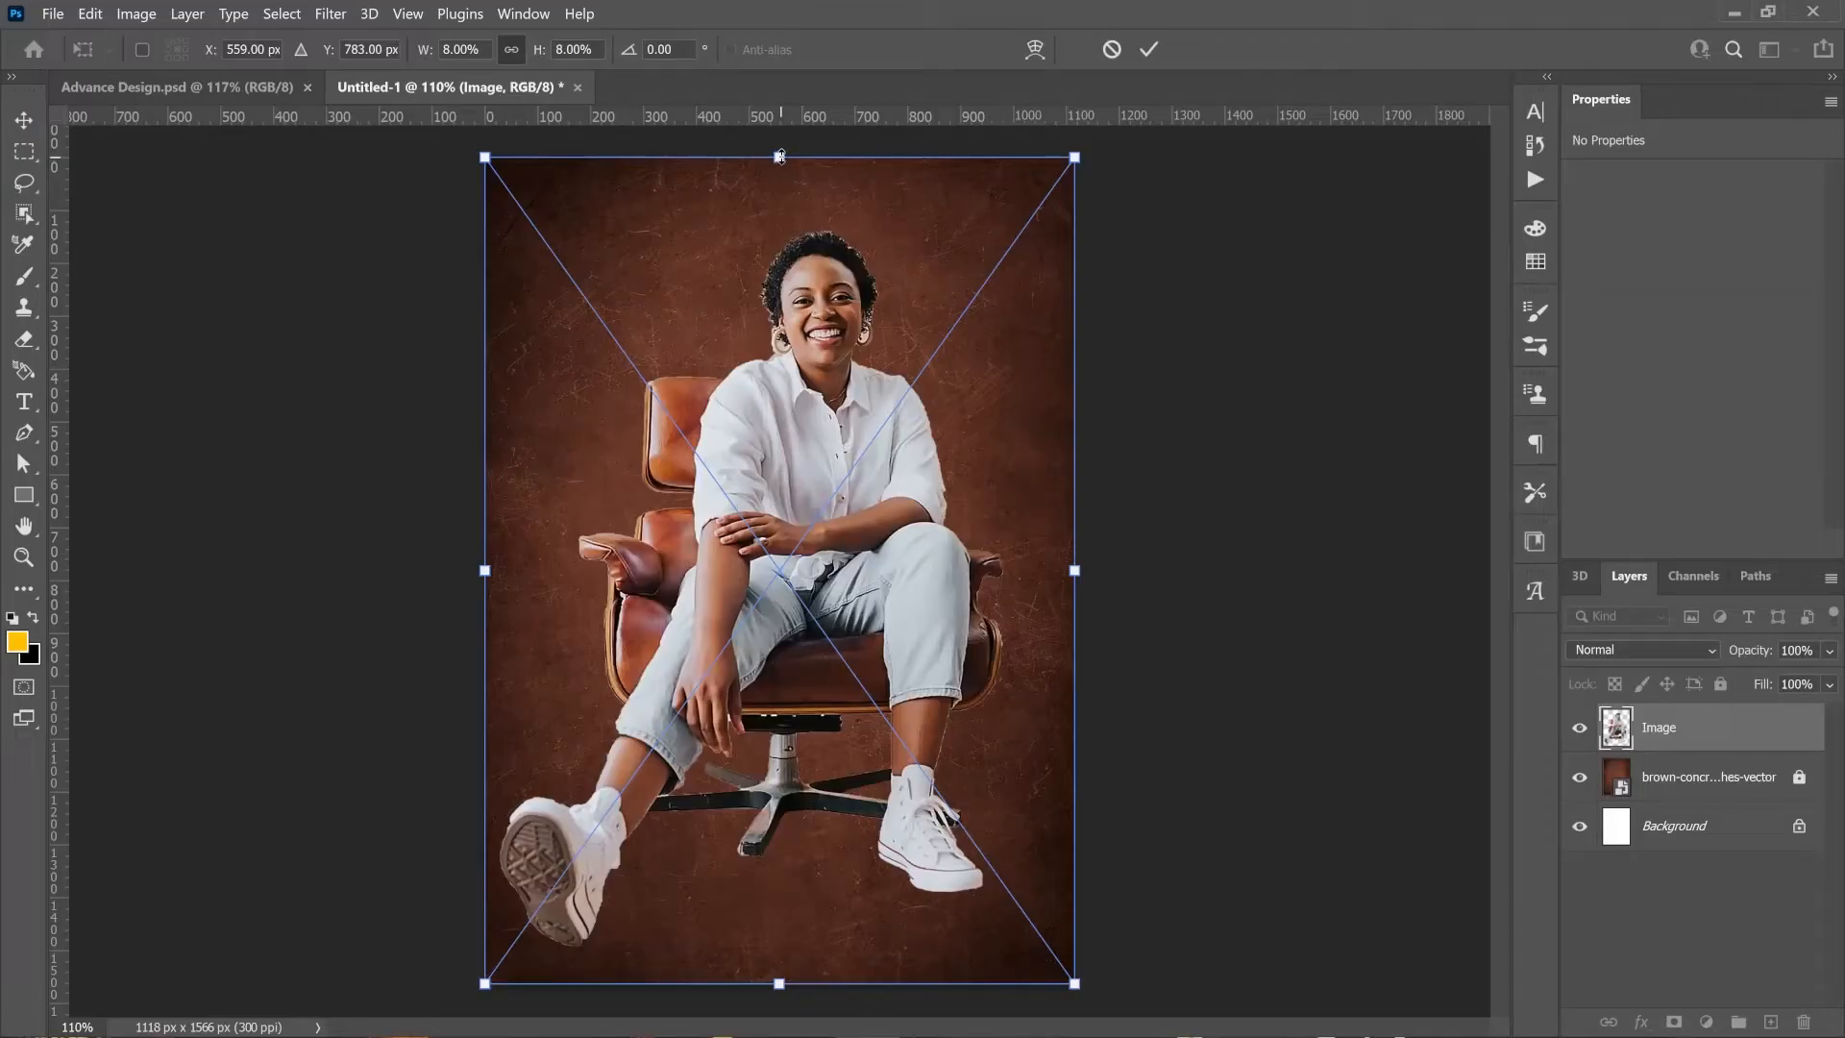
pyautogui.moveTo(780, 156); pyautogui.dragTo(752, 457)
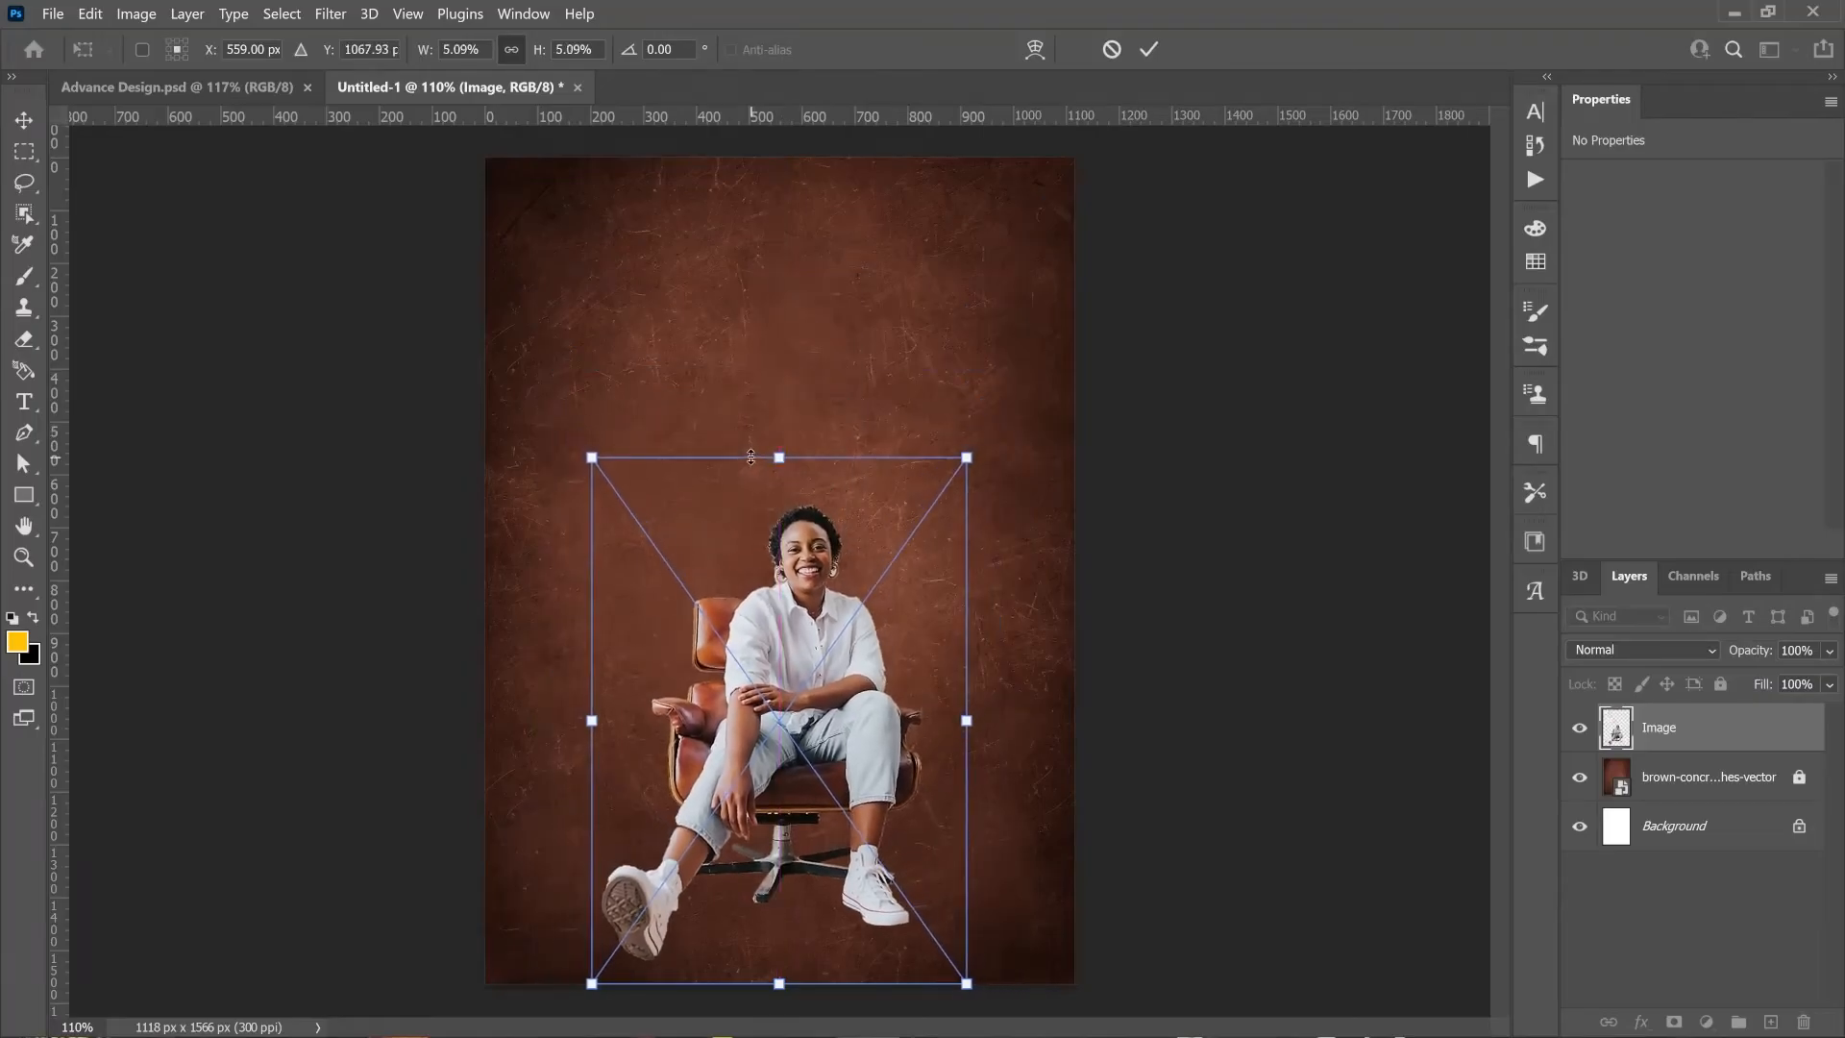
pyautogui.moveTo(781, 983); pyautogui.dragTo(753, 778)
pyautogui.moveTo(841, 639); pyautogui.dragTo(827, 644)
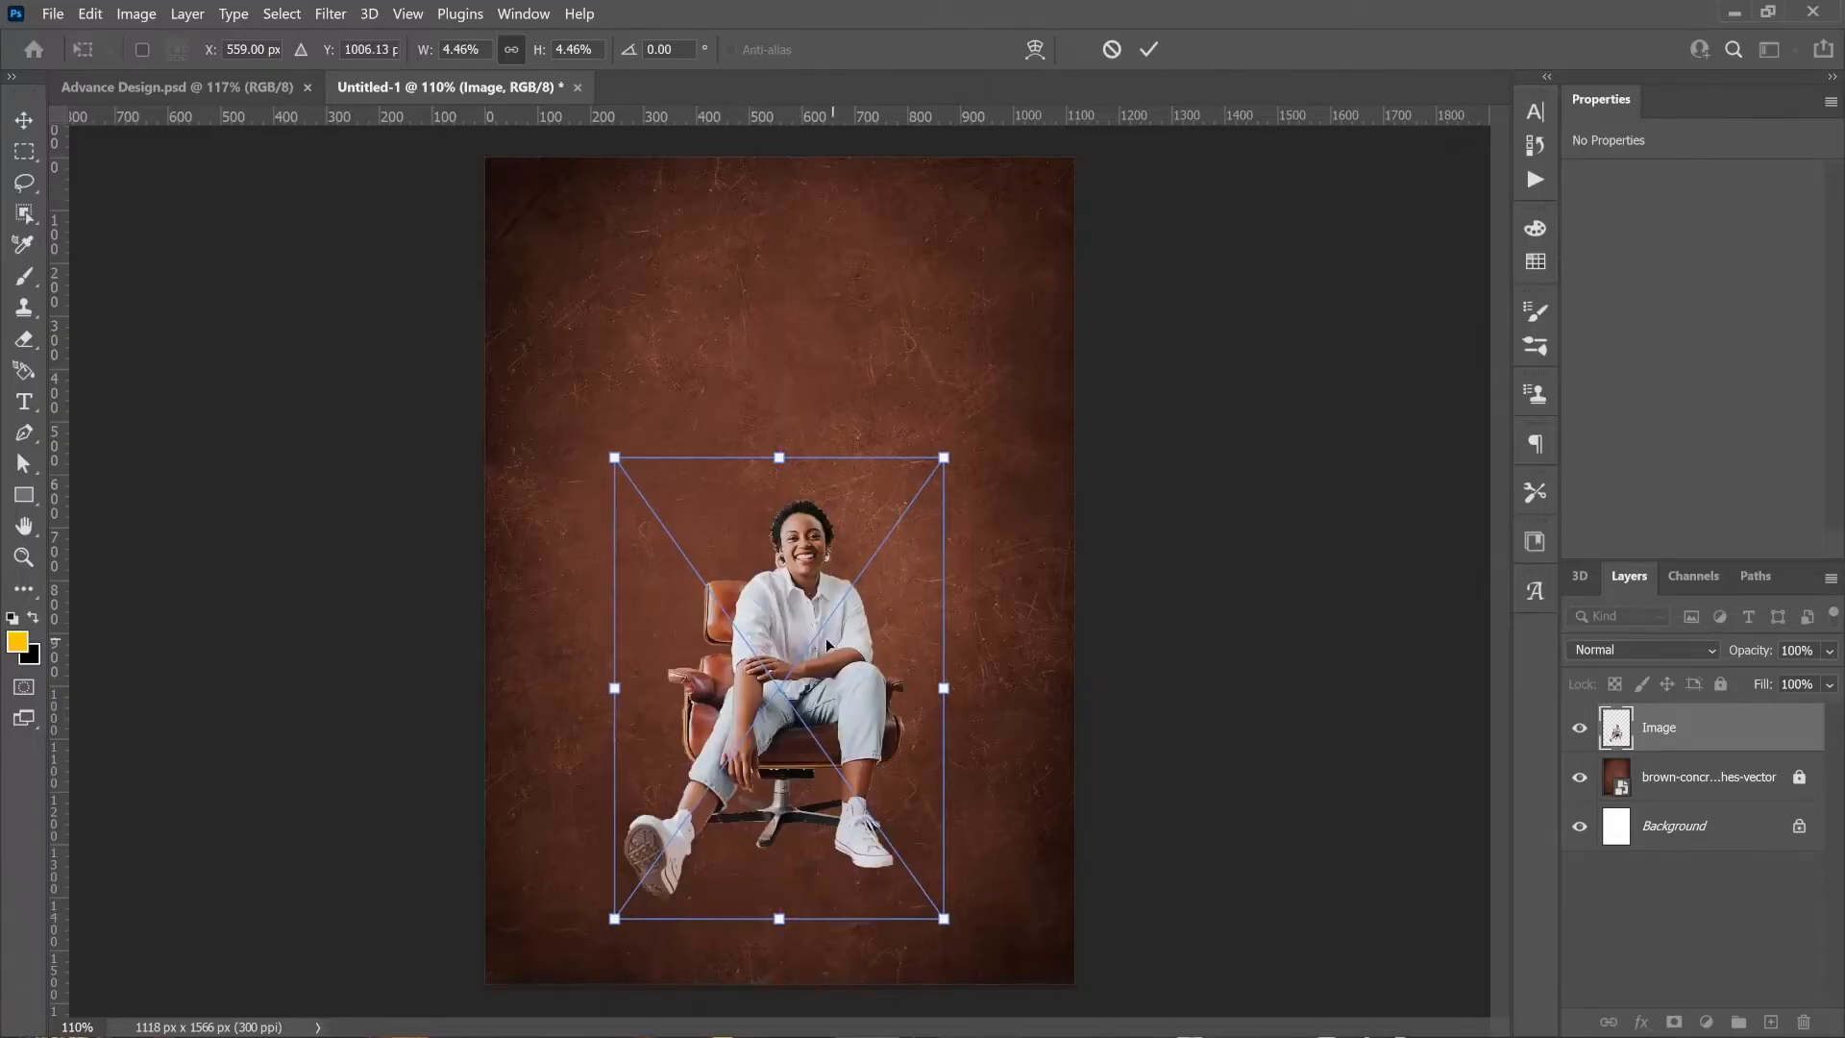
pyautogui.press('Return')
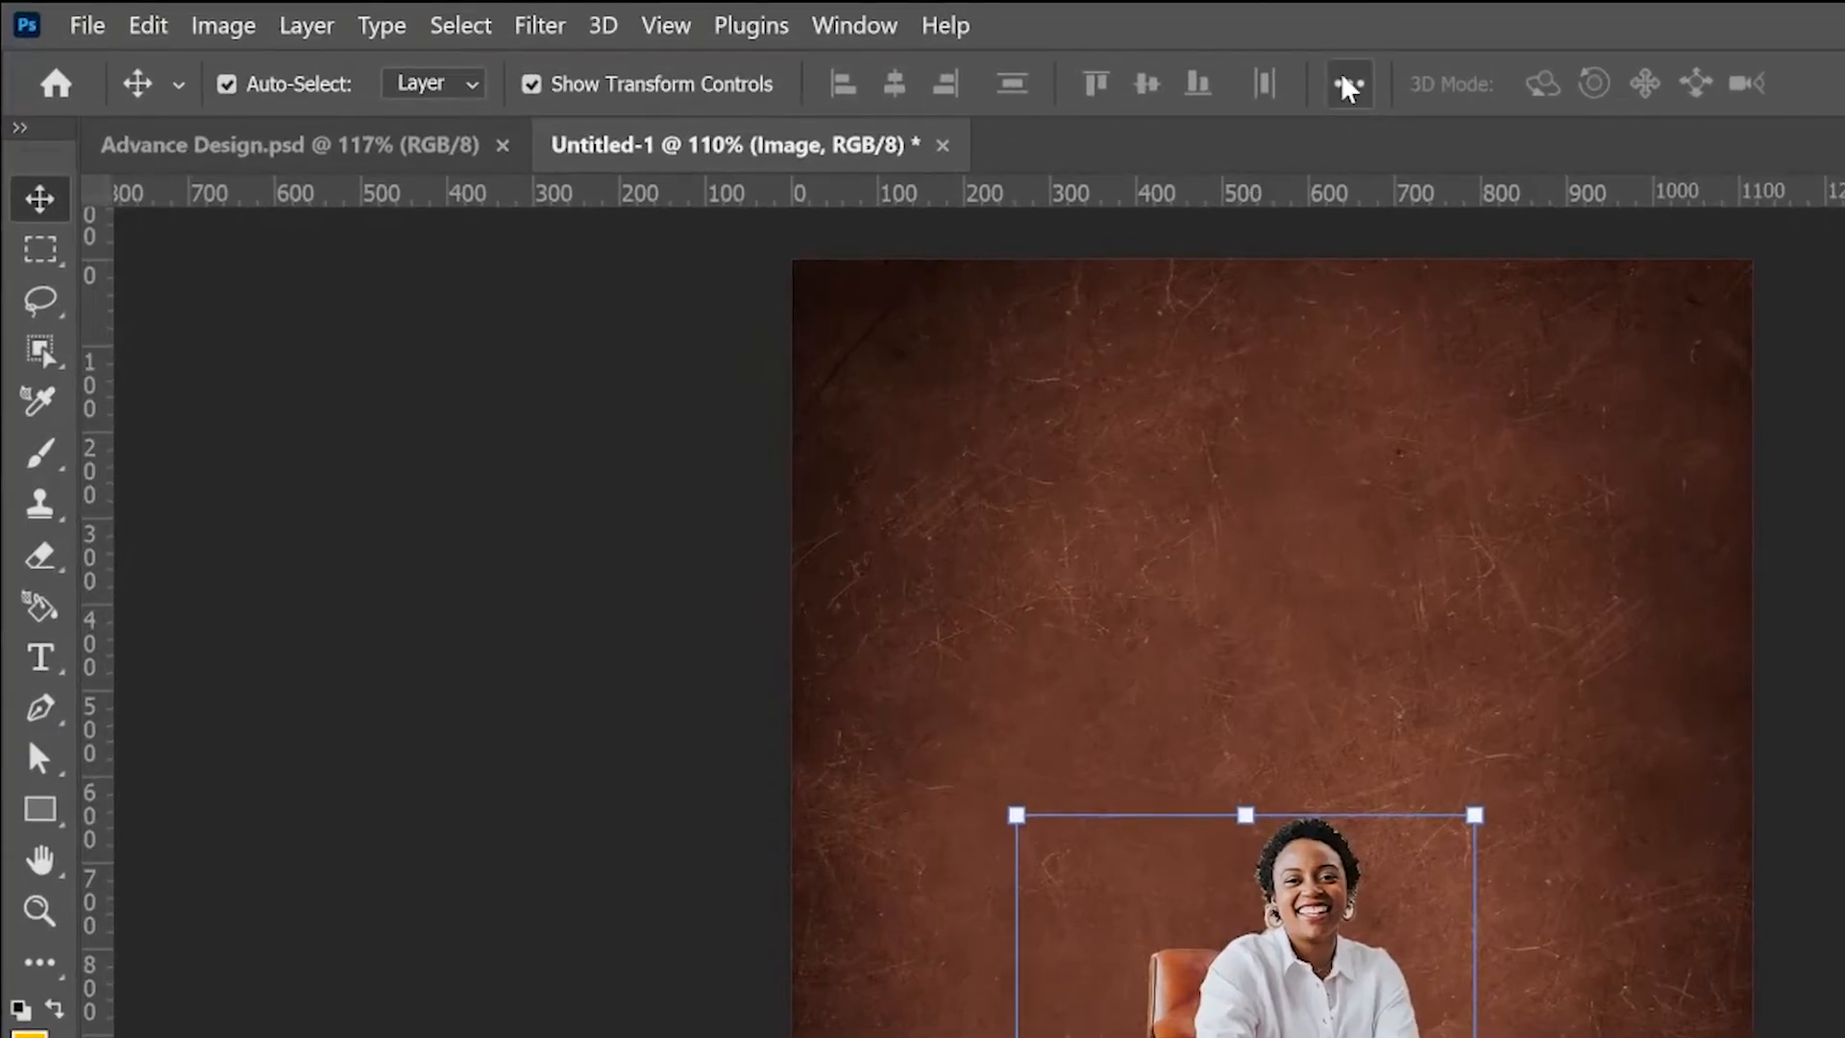
# Centre the seated woman horizontally on the poster, with alignment set relative to the Canvas
pyautogui.click(1349, 84)
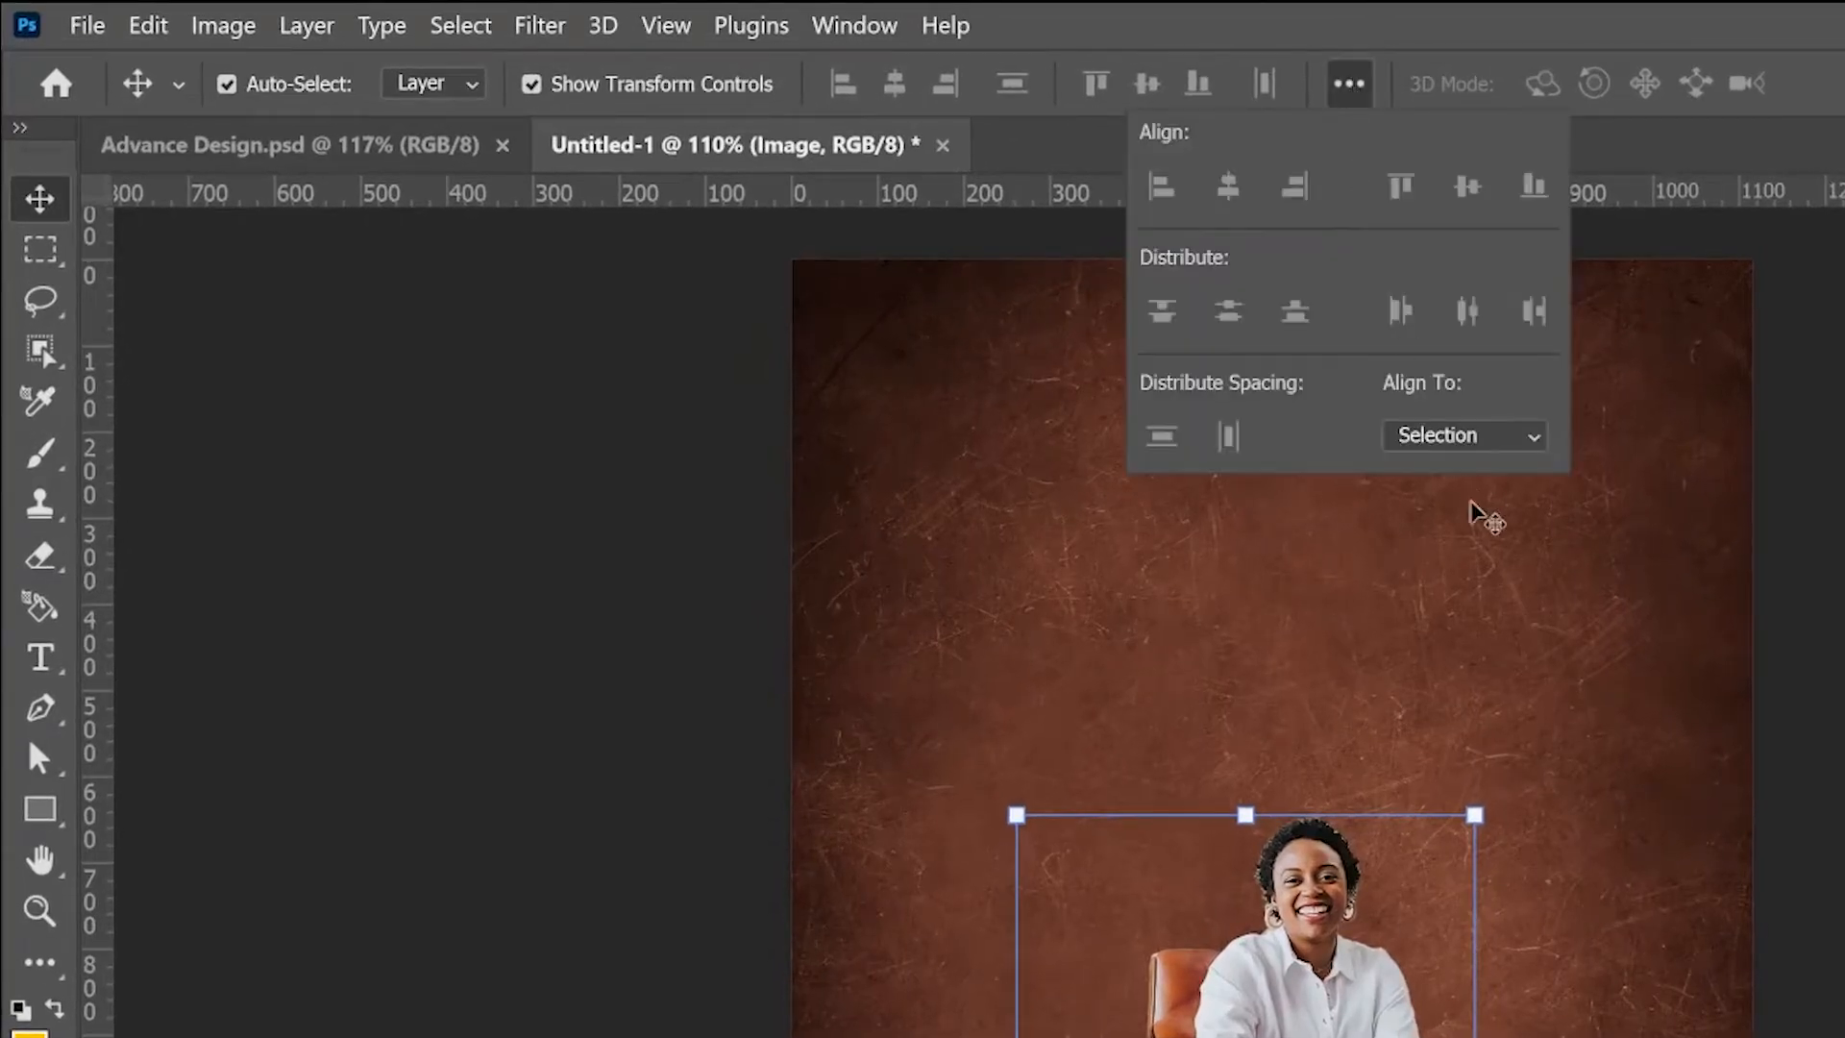
pyautogui.click(1463, 439)
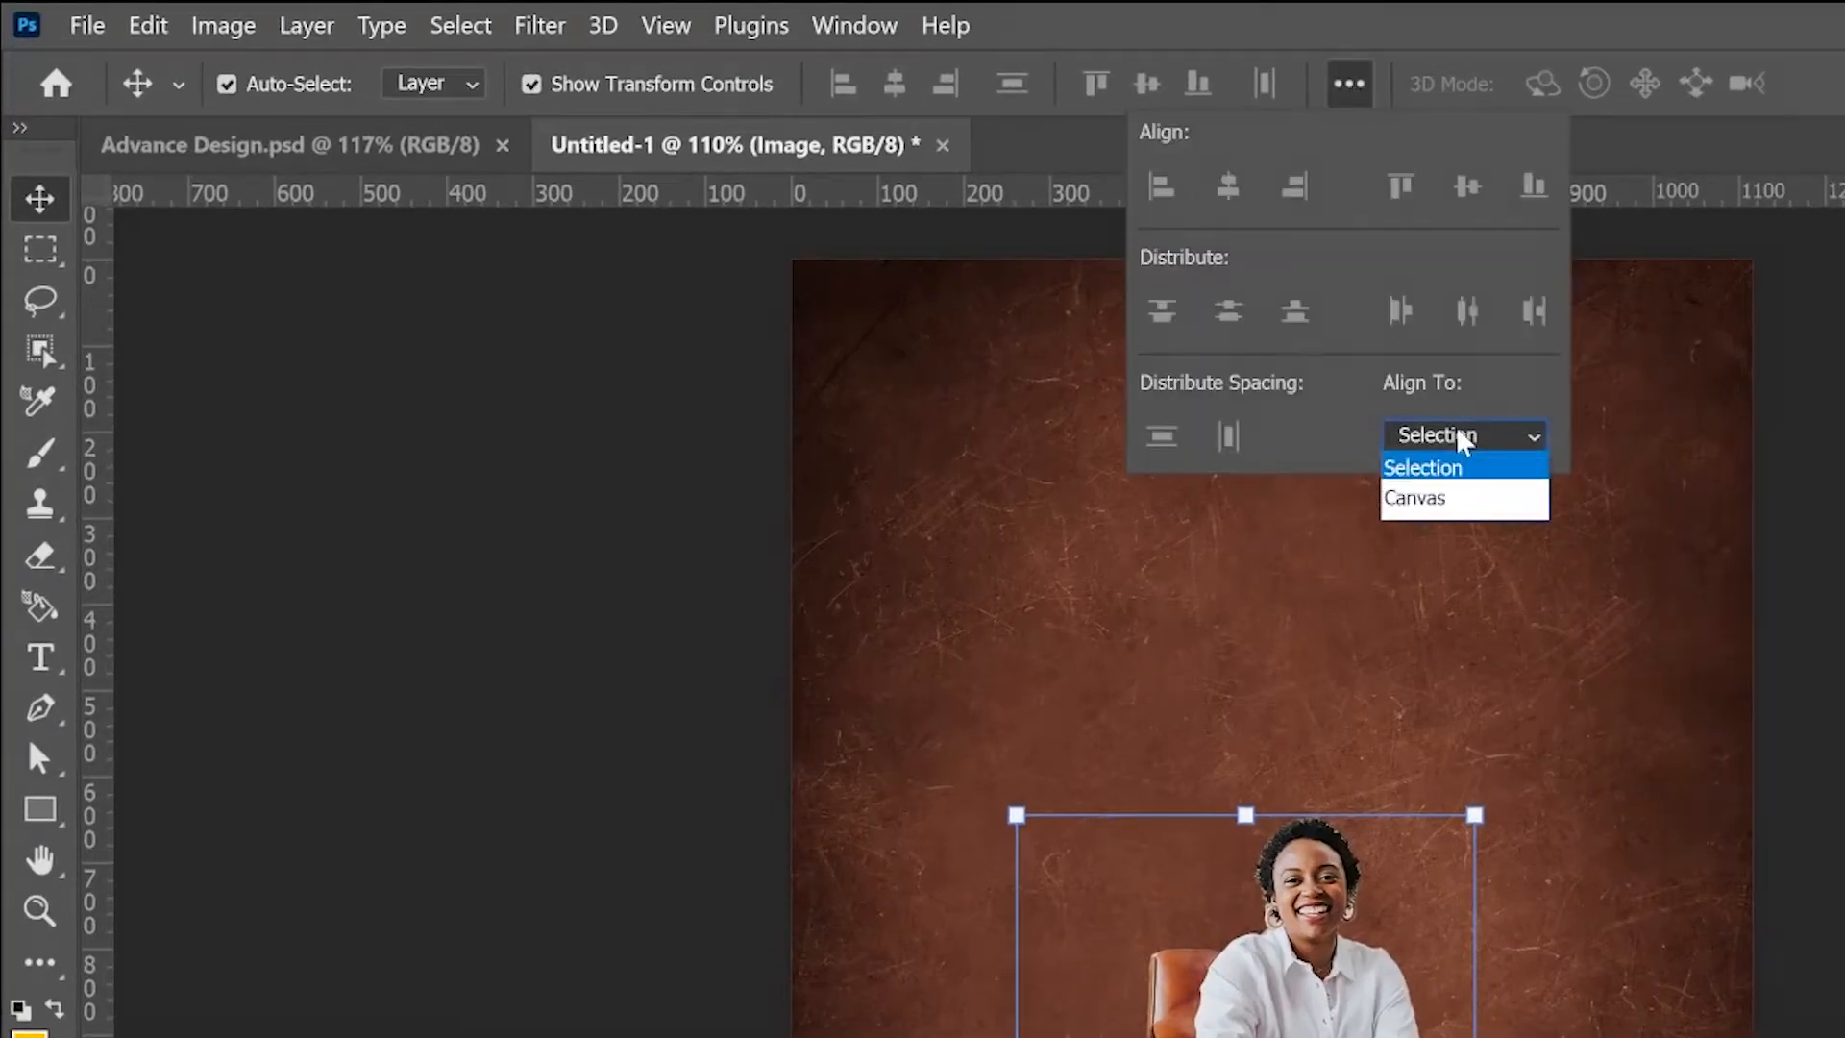
pyautogui.click(1446, 499)
pyautogui.click(1227, 185)
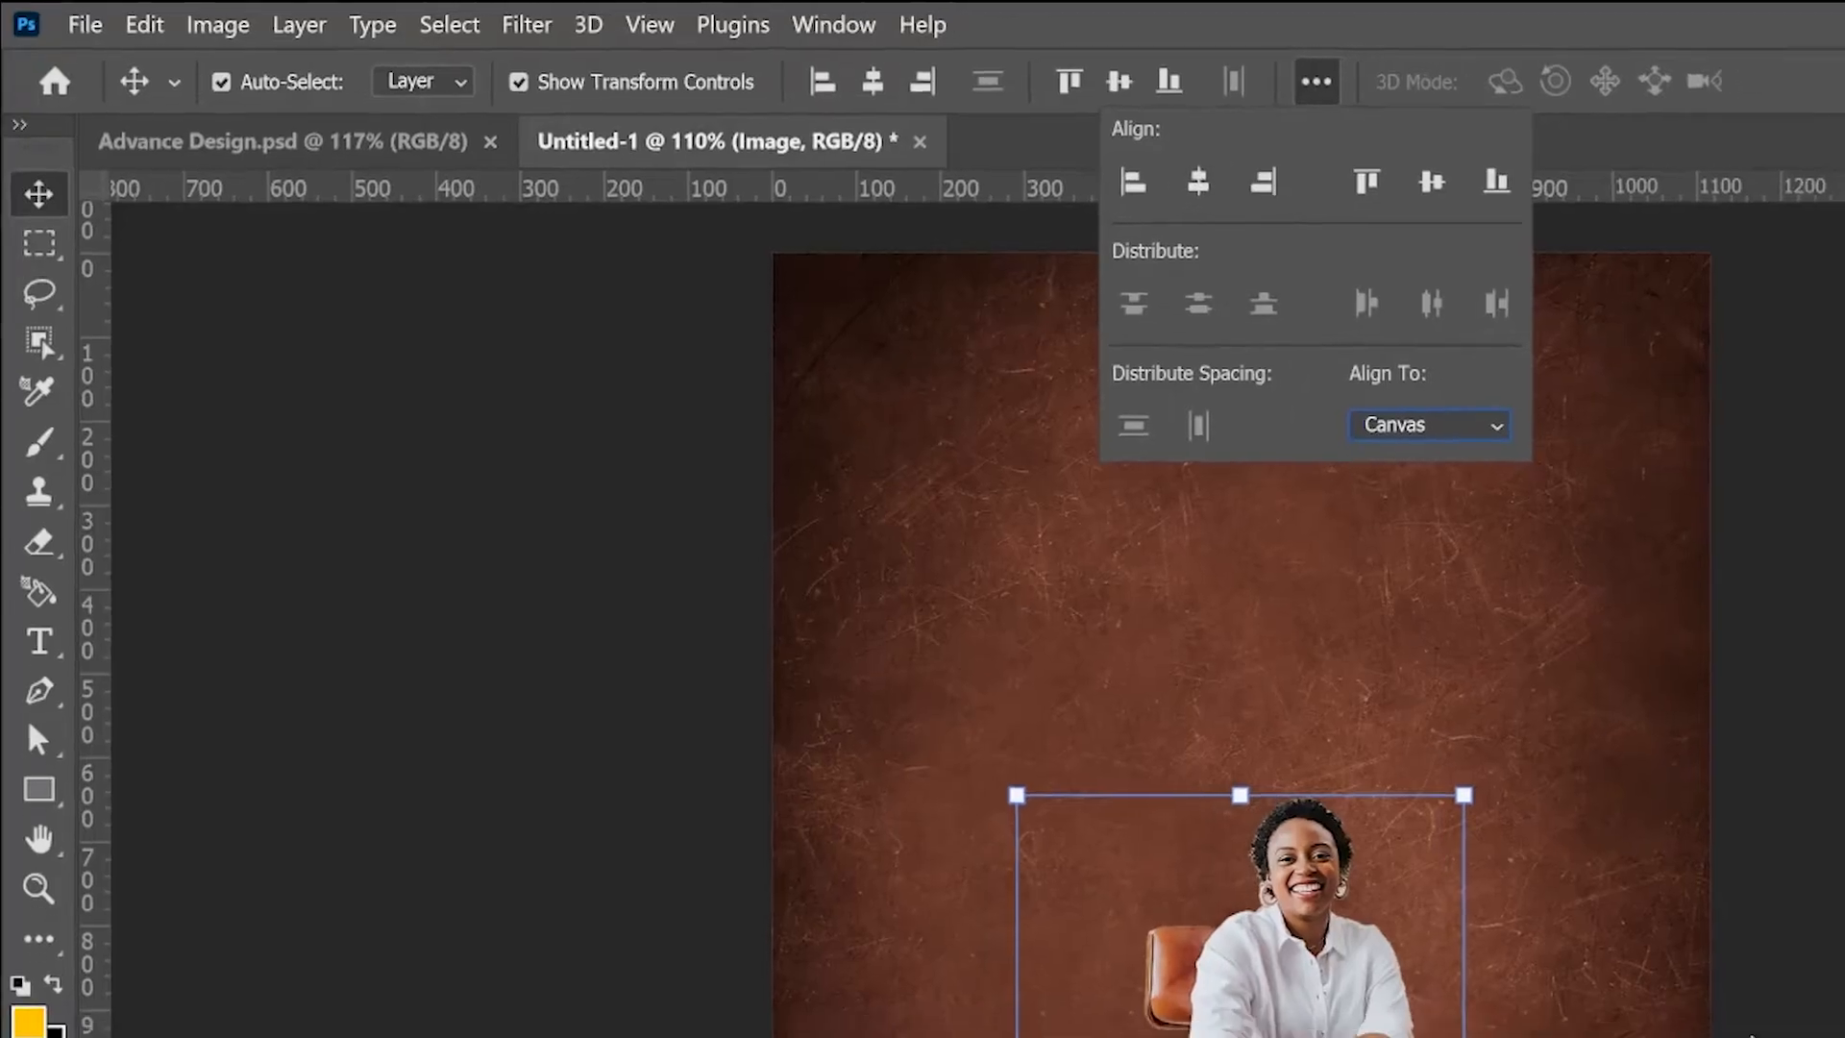
pyautogui.click(1359, 816)
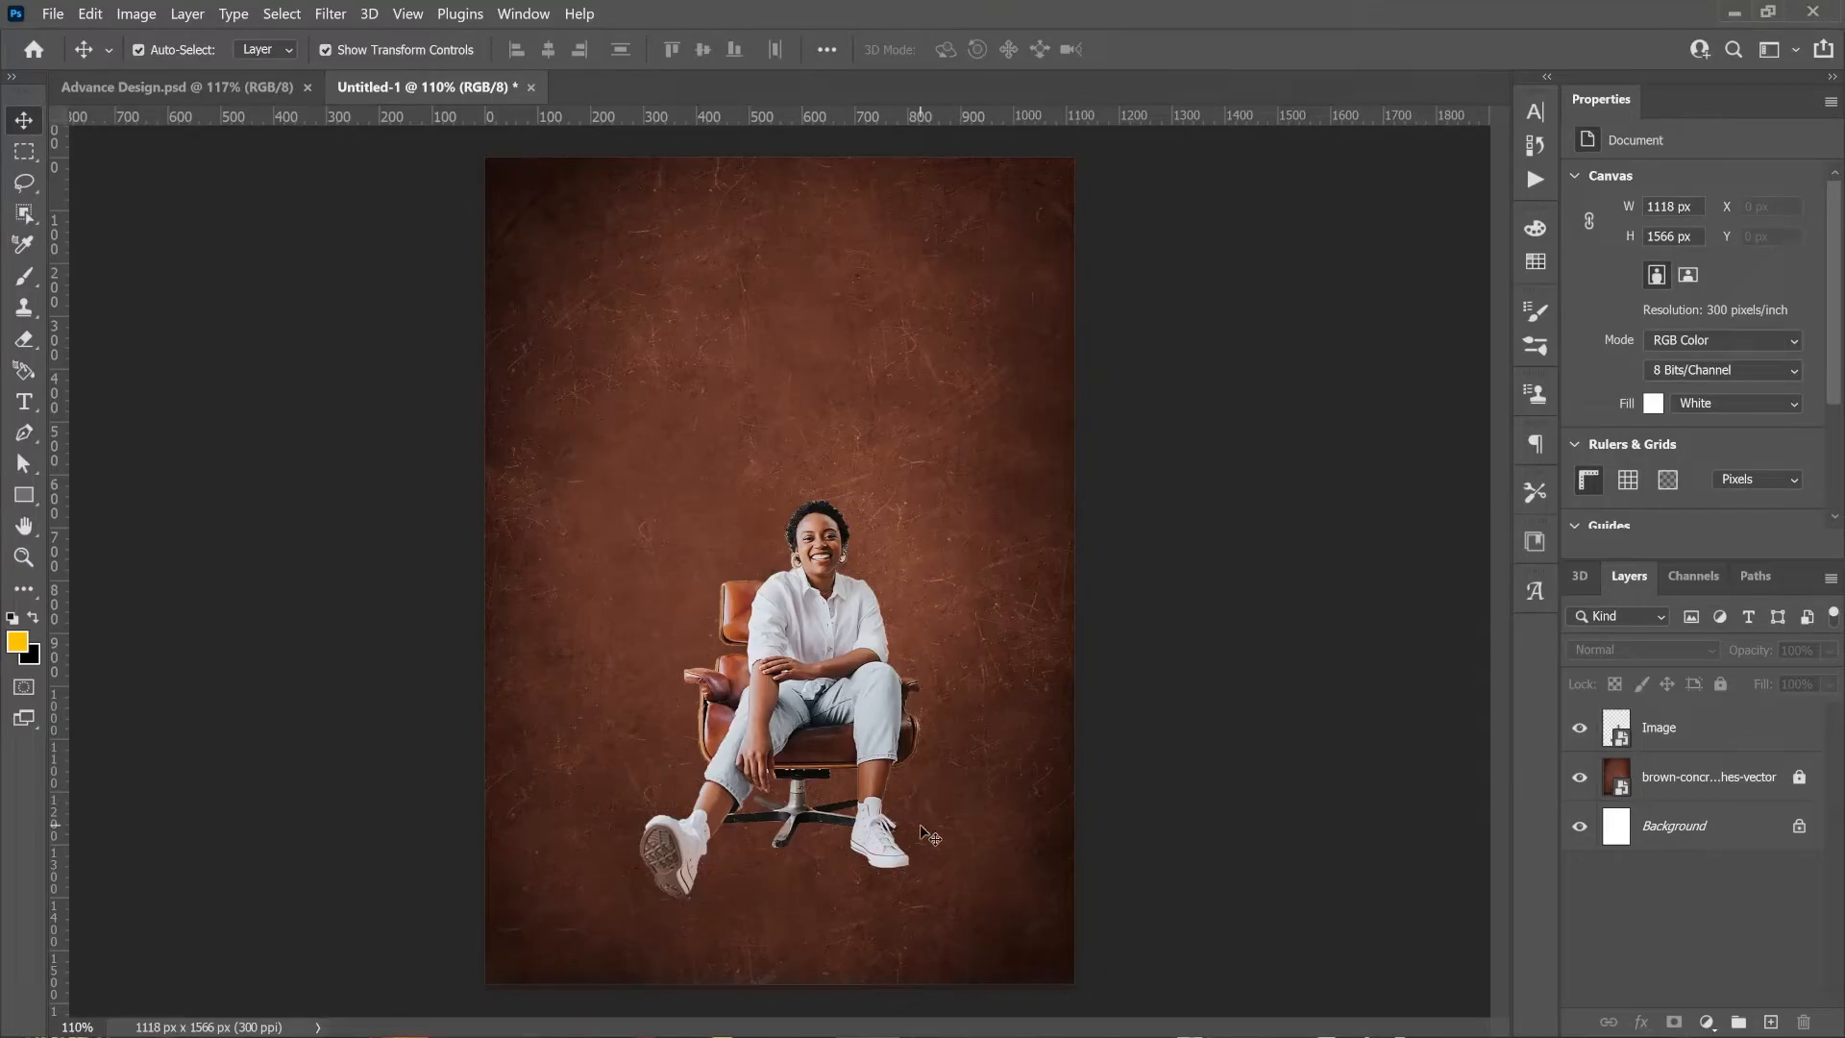
# Place the Radio Bg@3x image and scale it down to about 375 × 263 px beside the chair's right side
pyautogui.hotkey('alt', 'Tab')
pyautogui.click(588, 567)
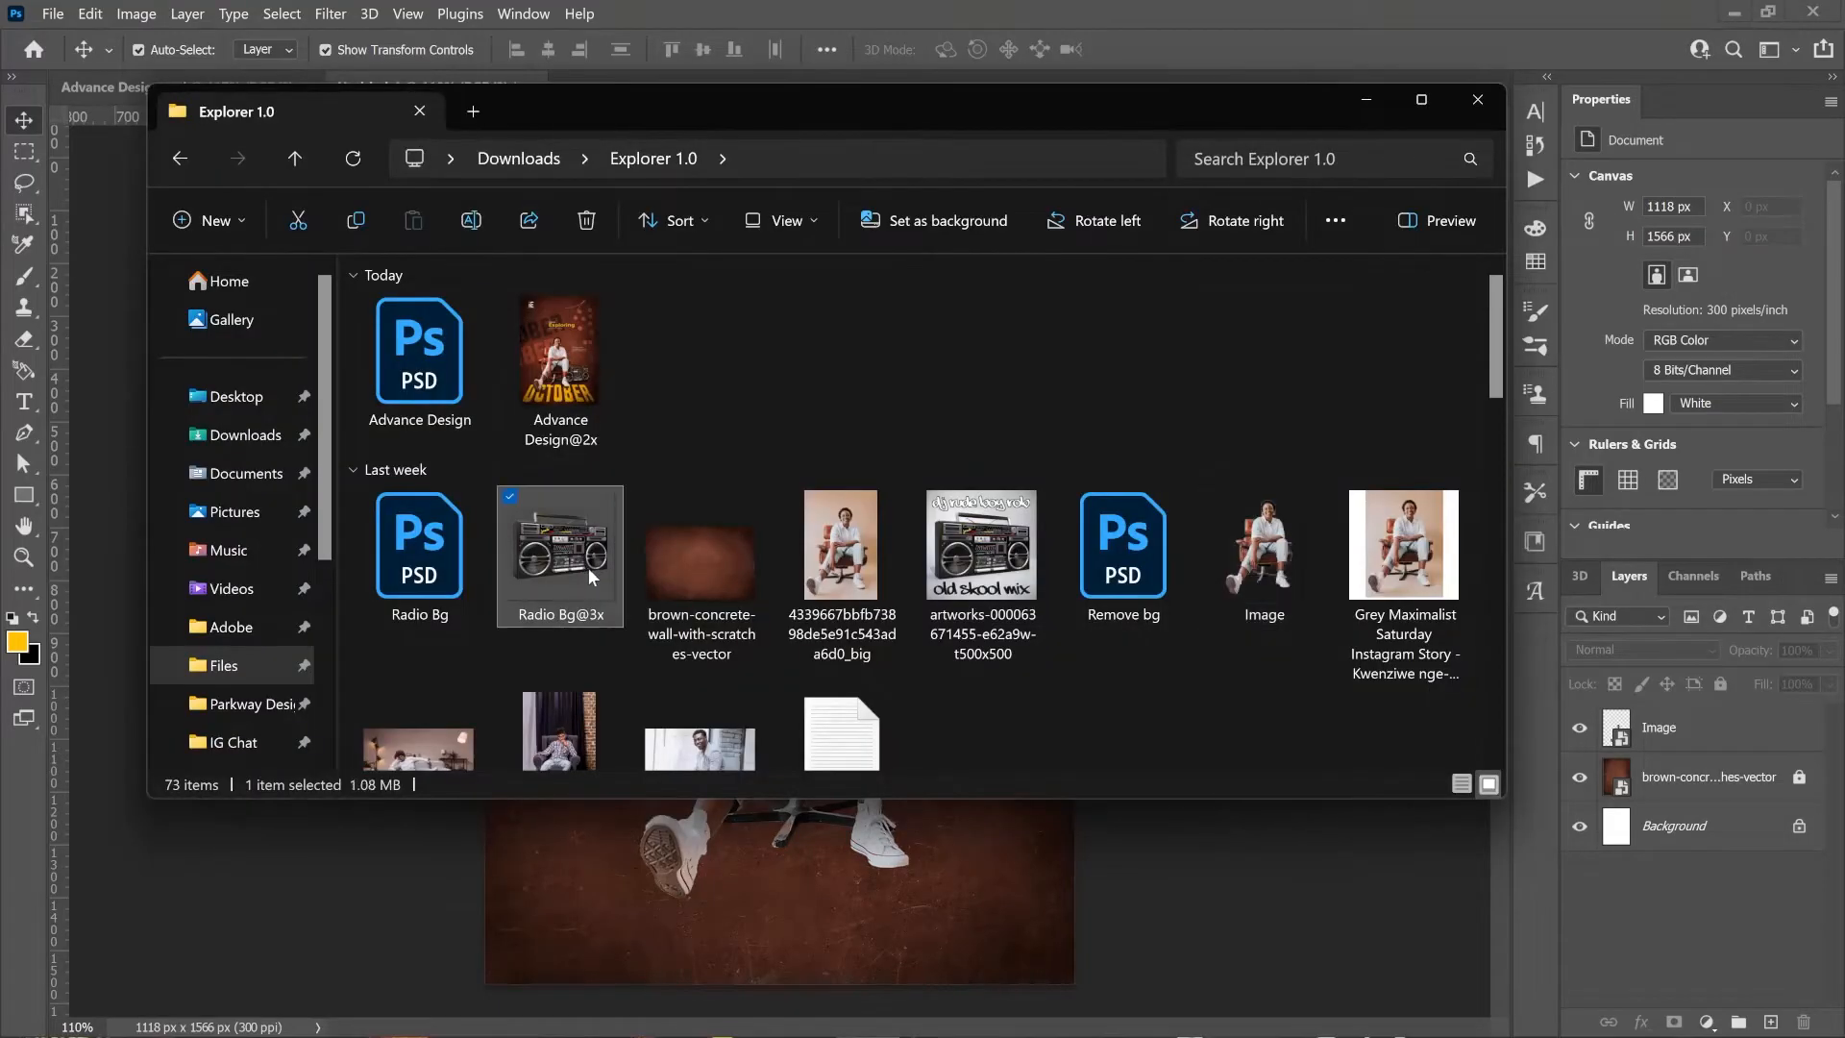
pyautogui.moveTo(1170, 875); pyautogui.dragTo(1159, 874)
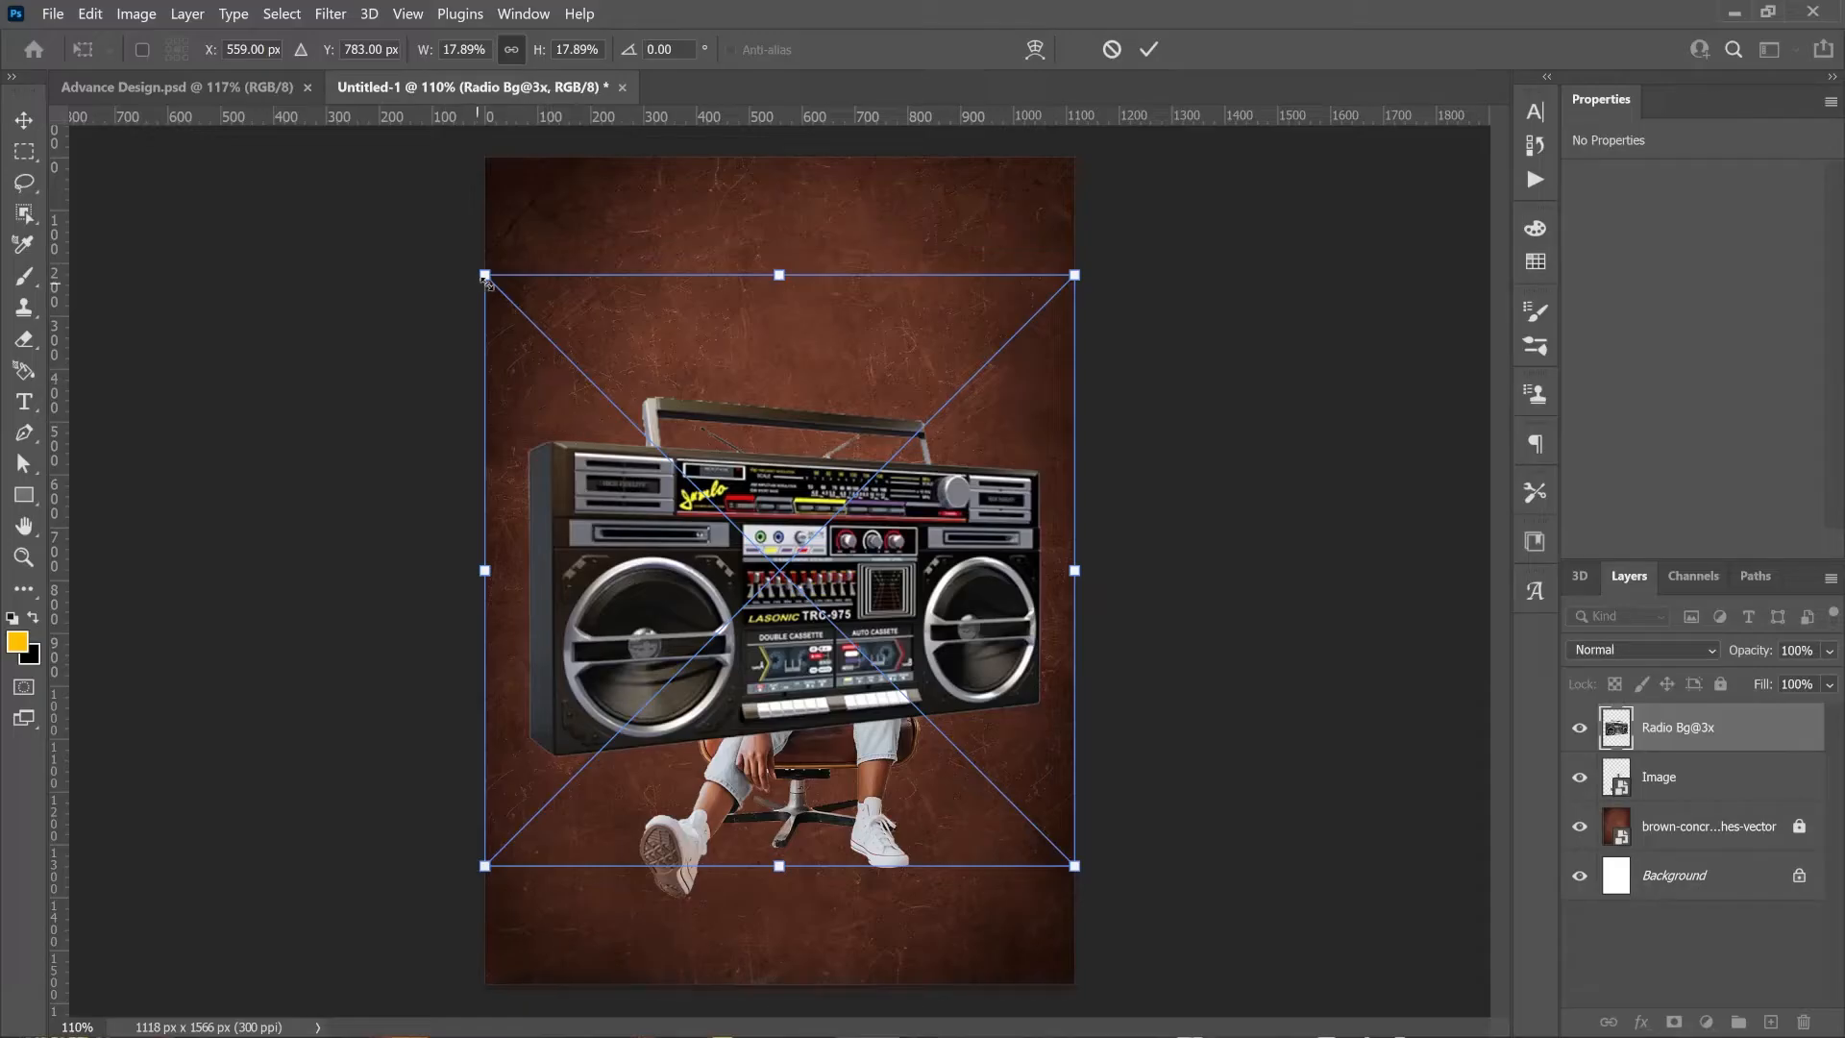
pyautogui.moveTo(495, 291); pyautogui.dragTo(858, 639)
pyautogui.press('Return')
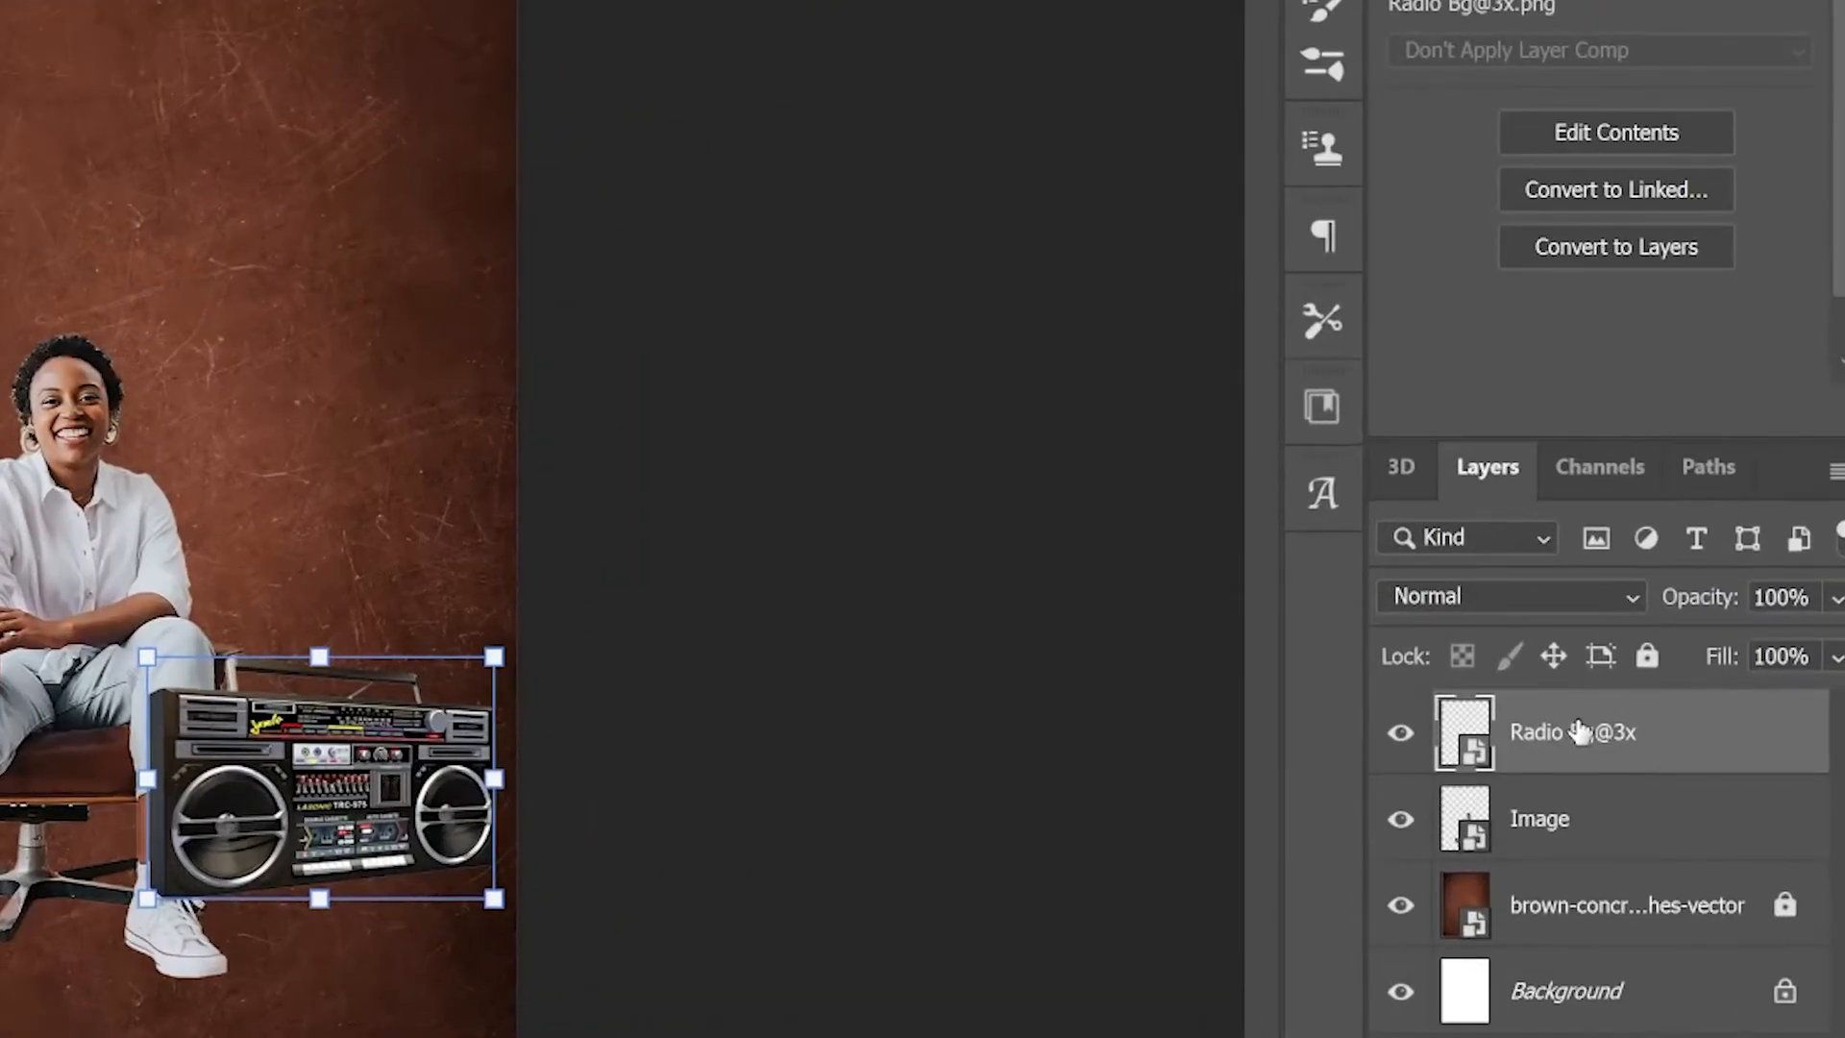
# Move the Radio Bg@3x layer beneath the Image layer so the radio sits behind the woman and chair
pyautogui.moveTo(1579, 732); pyautogui.dragTo(1541, 832)
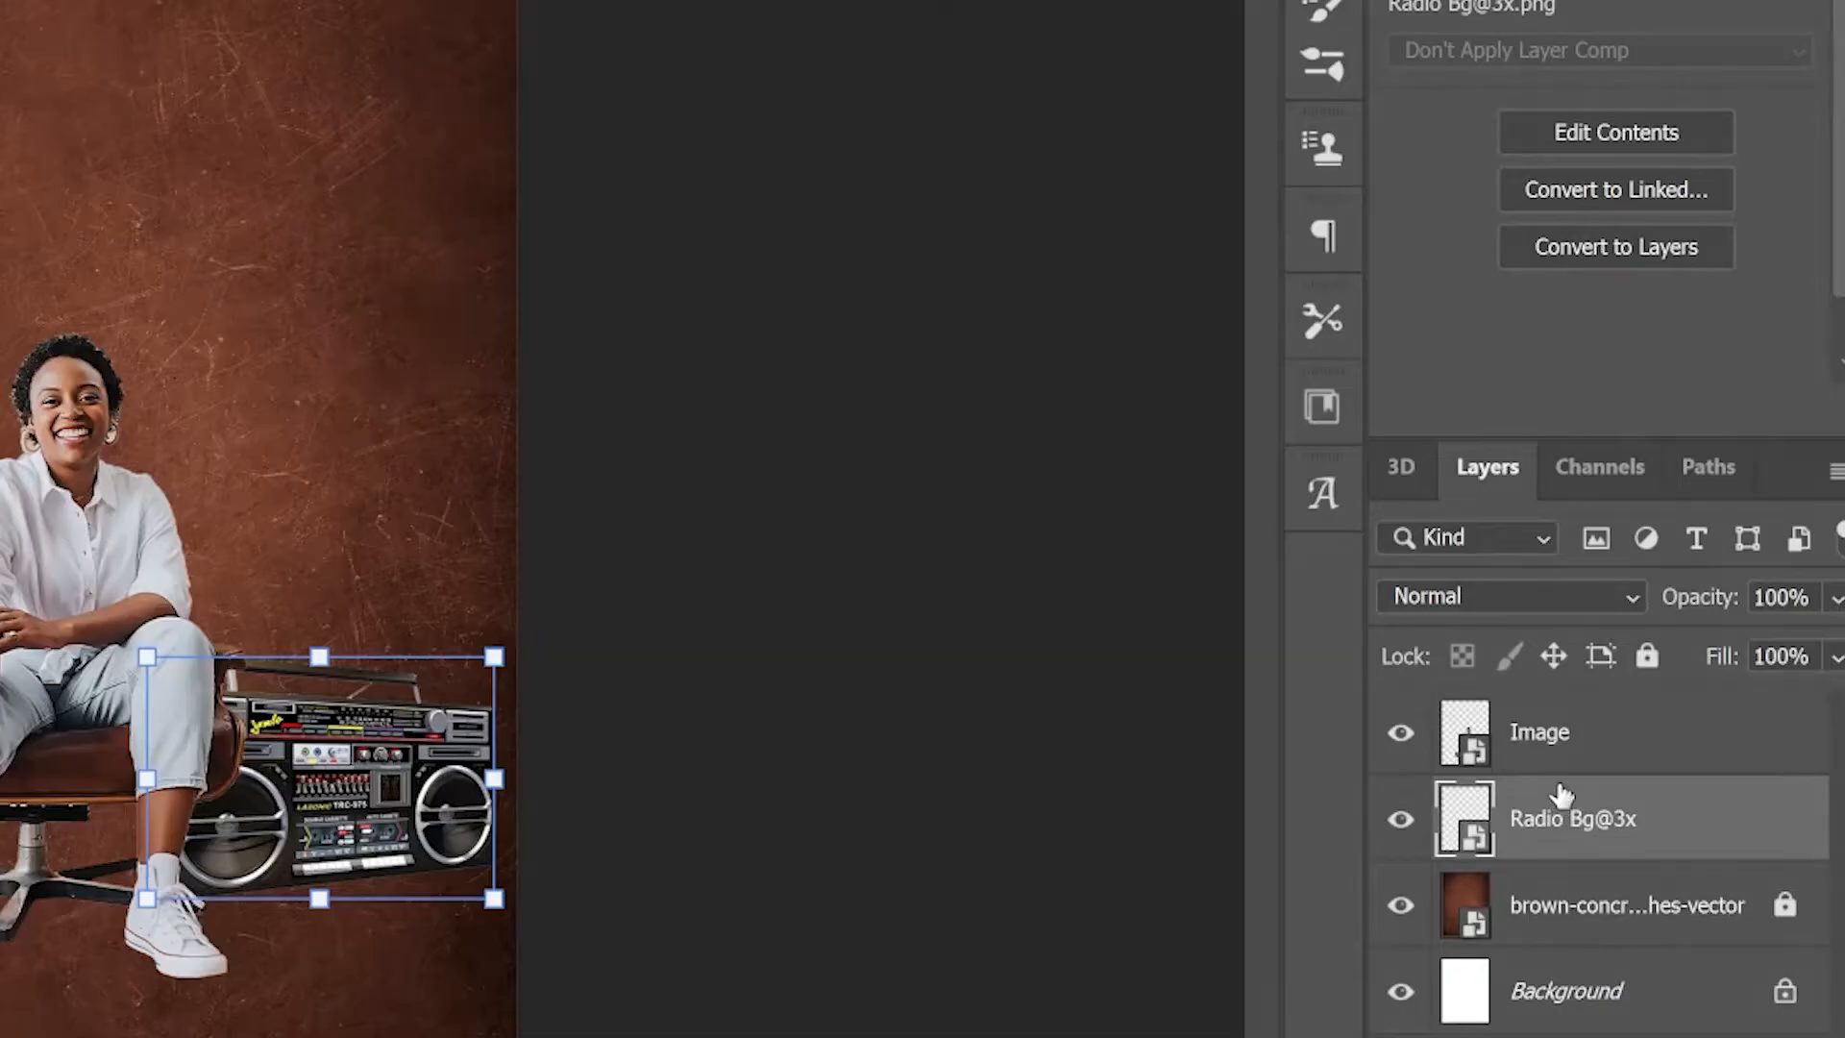
pyautogui.hotkey('ctrl', 'z')
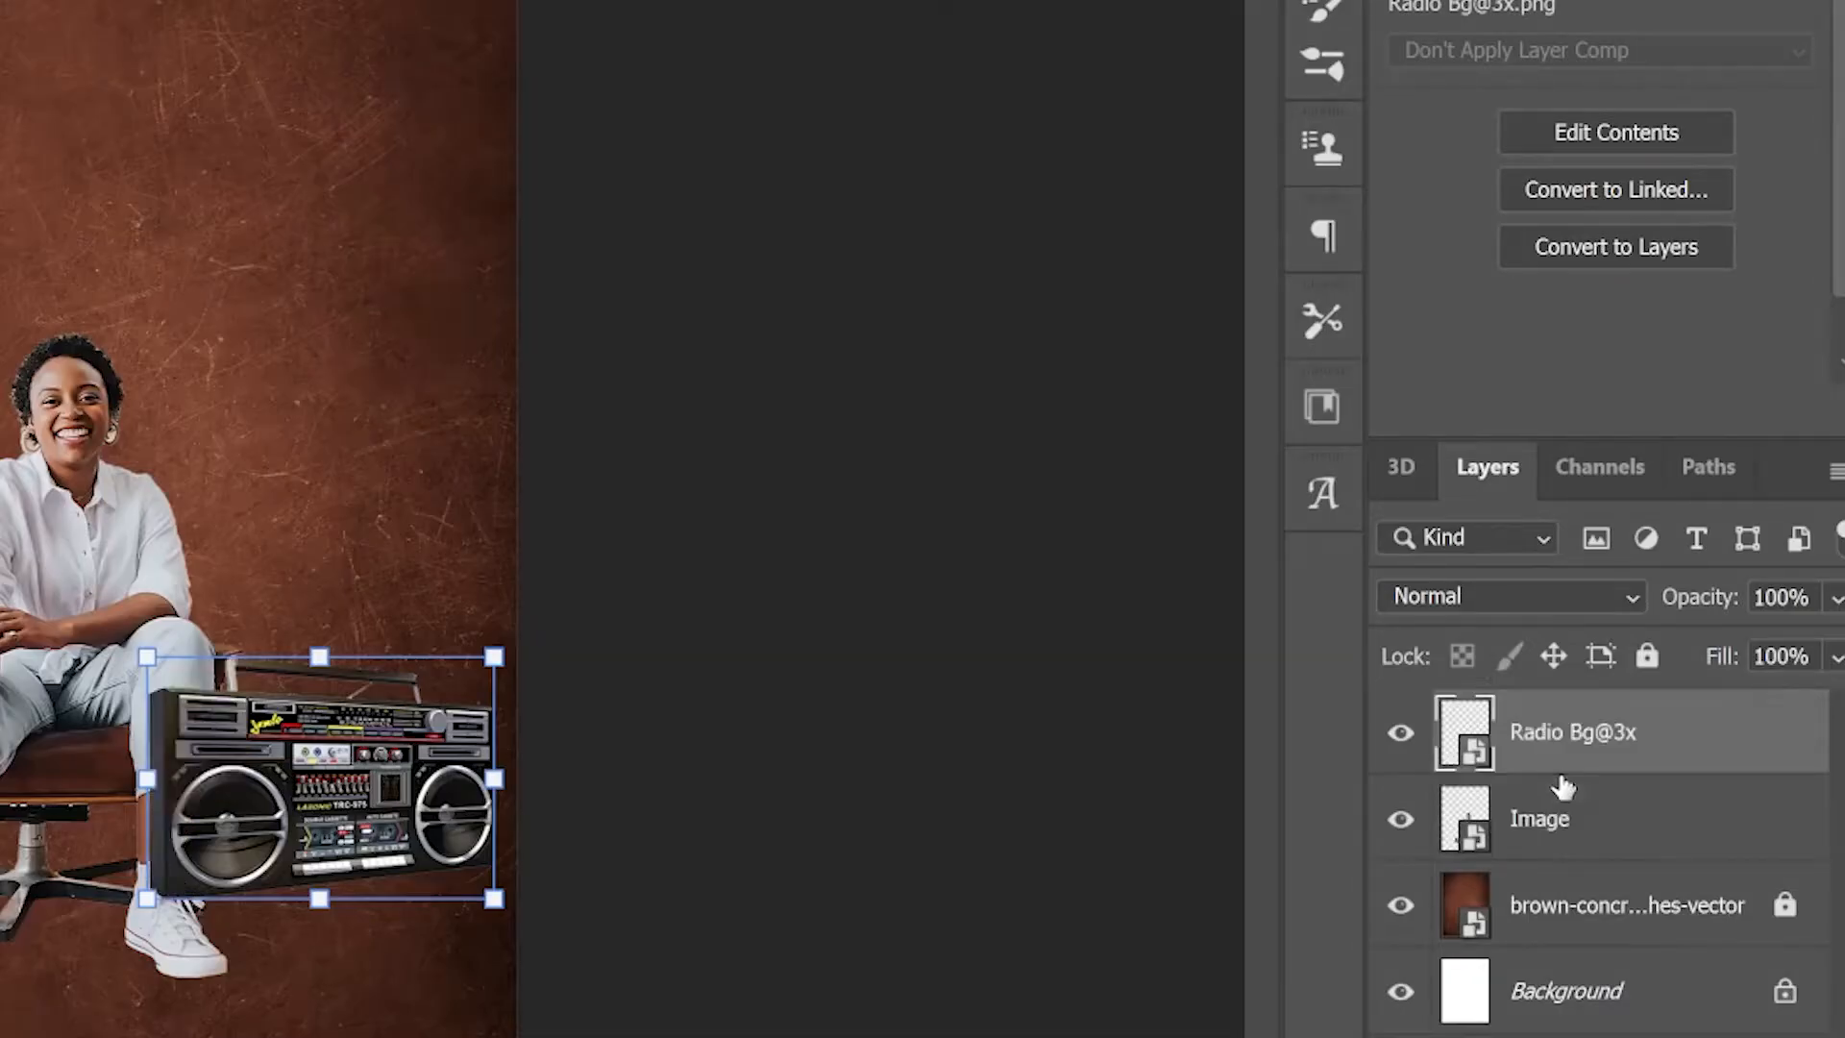
pyautogui.hotkey('ctrl', 'shift', 'z')
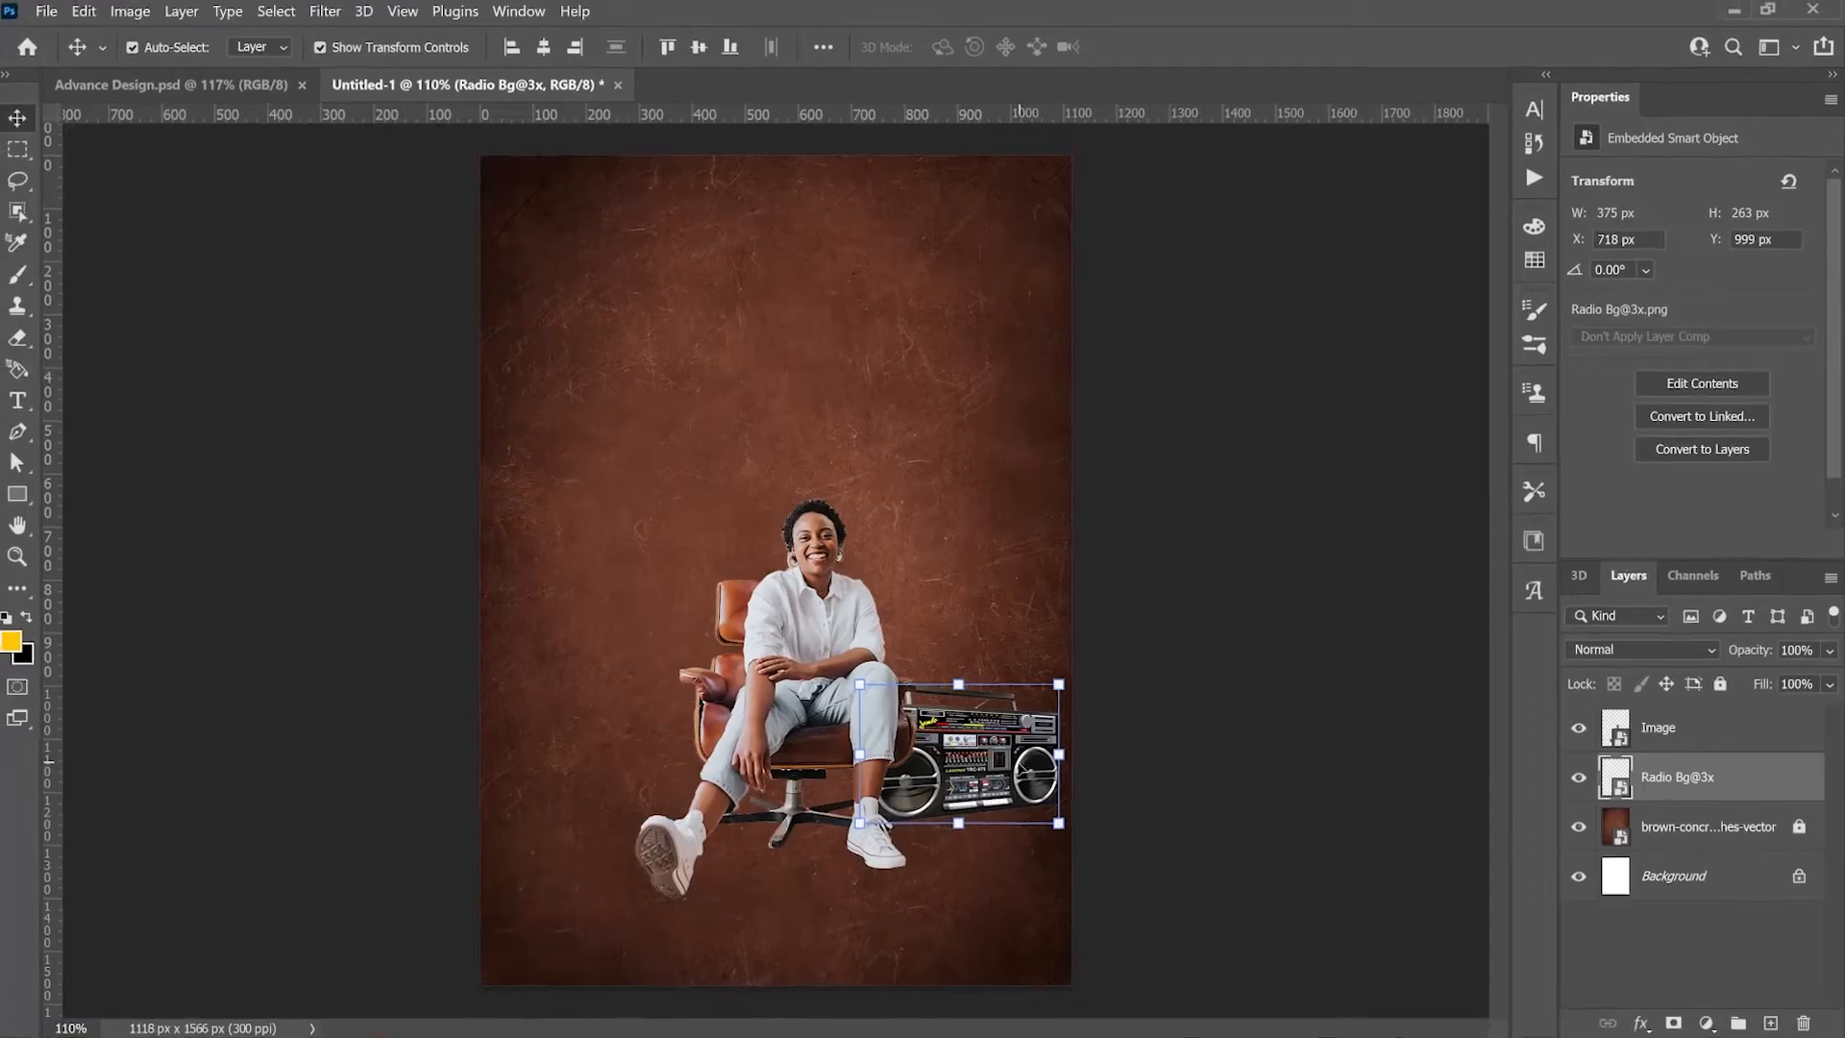
# Reposition the radio to the right of the chair, with its left speaker tucked slightly behind the woman's leg
pyautogui.moveTo(424, 801); pyautogui.dragTo(368, 780)
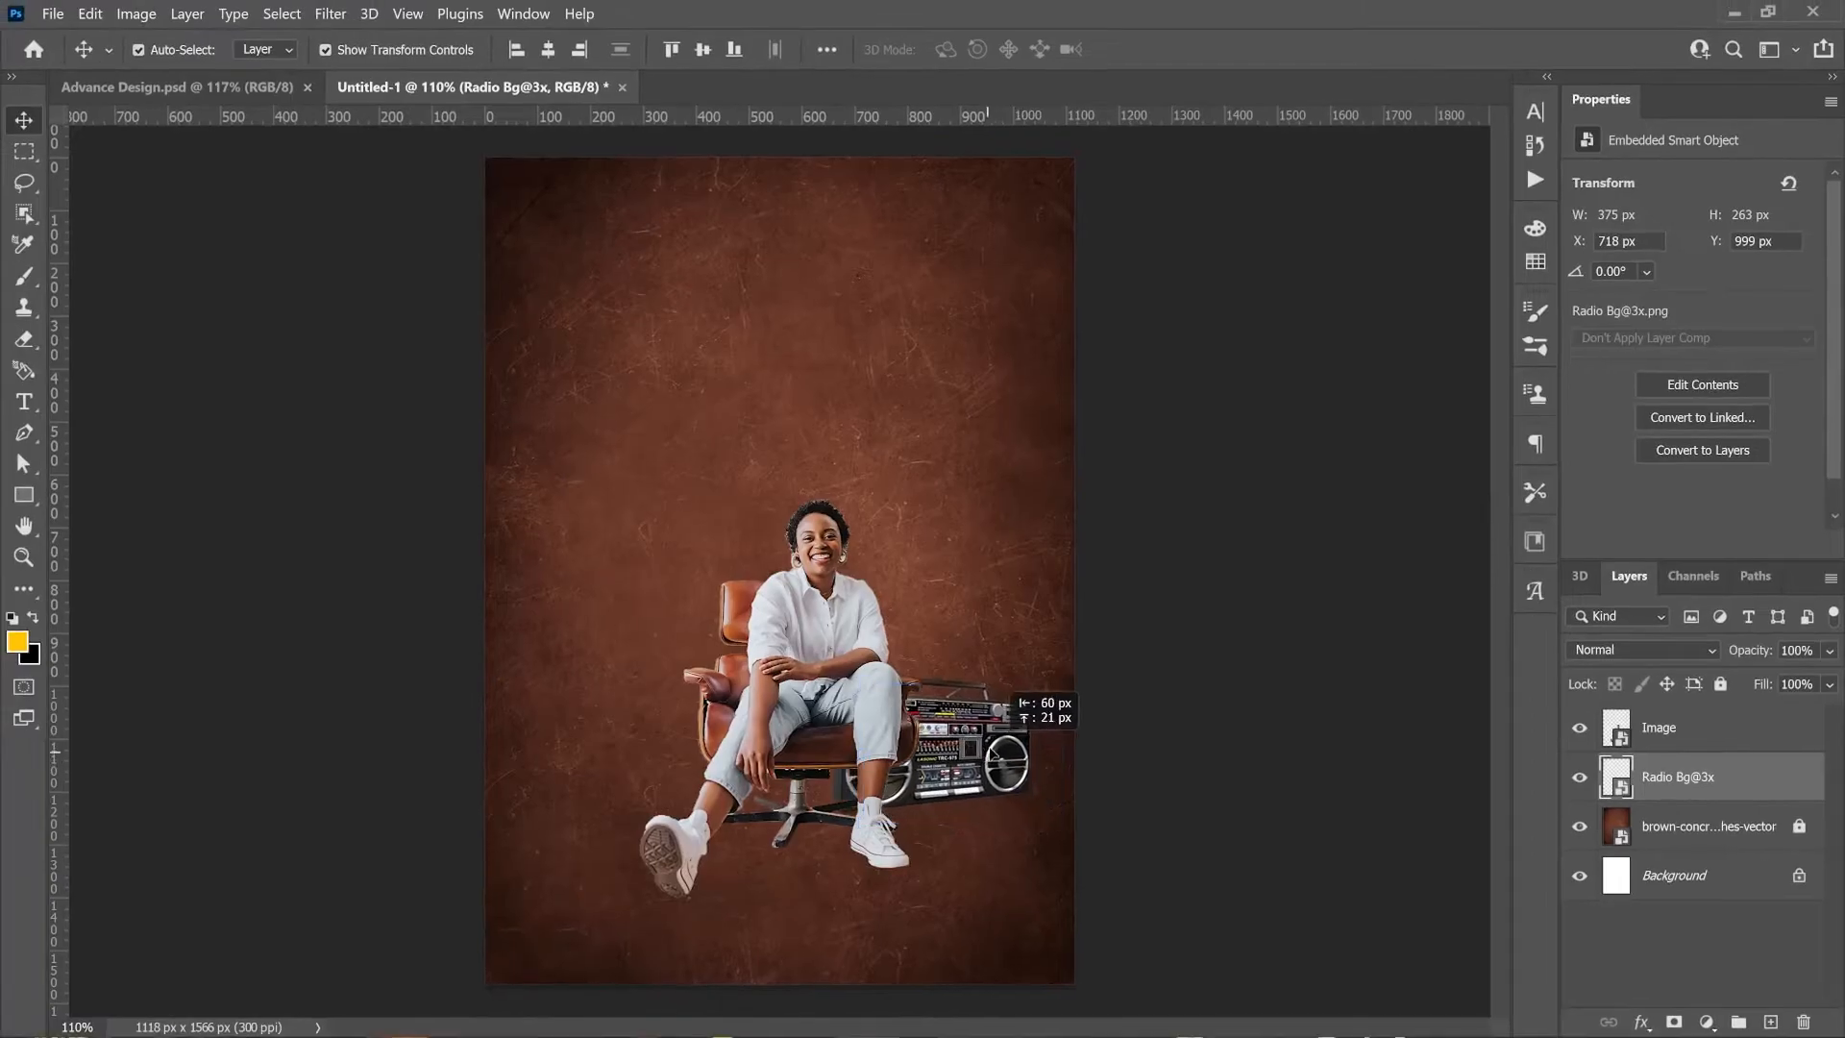
pyautogui.moveTo(999, 707); pyautogui.dragTo(999, 707)
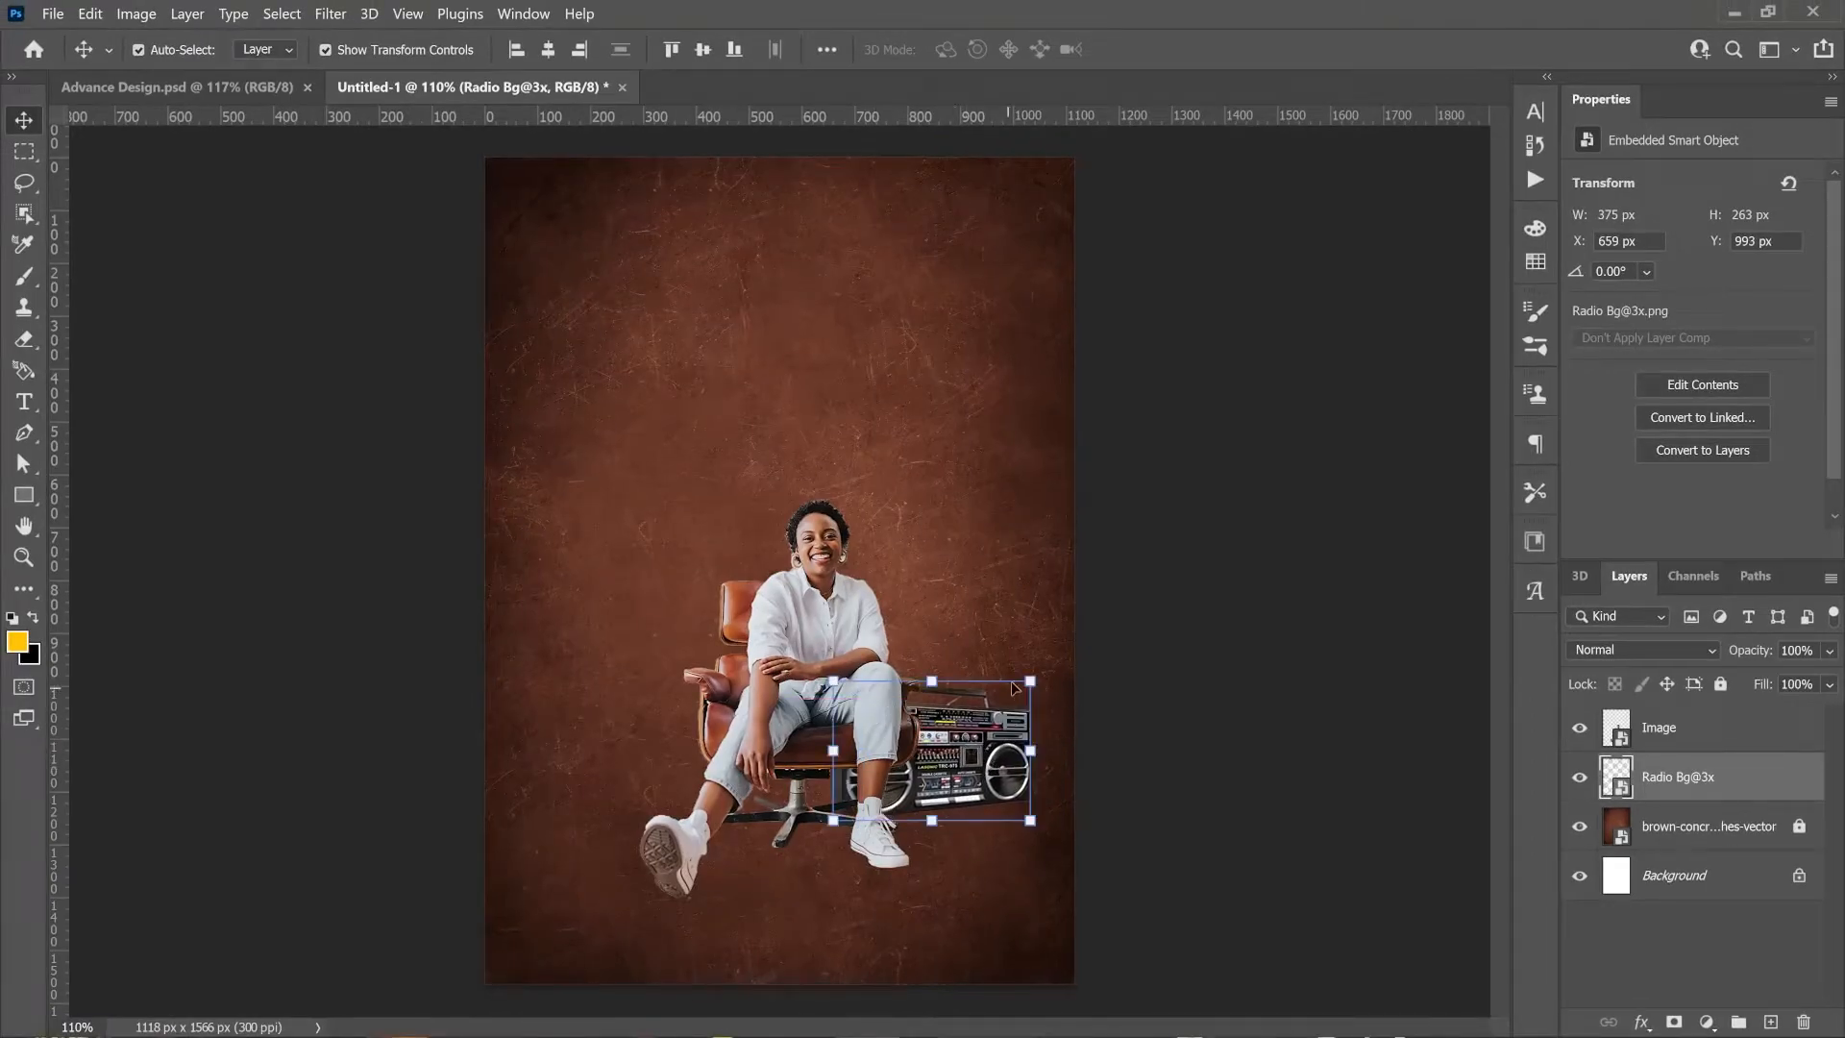
pyautogui.moveTo(961, 735); pyautogui.dragTo(992, 739)
pyautogui.click(1178, 663)
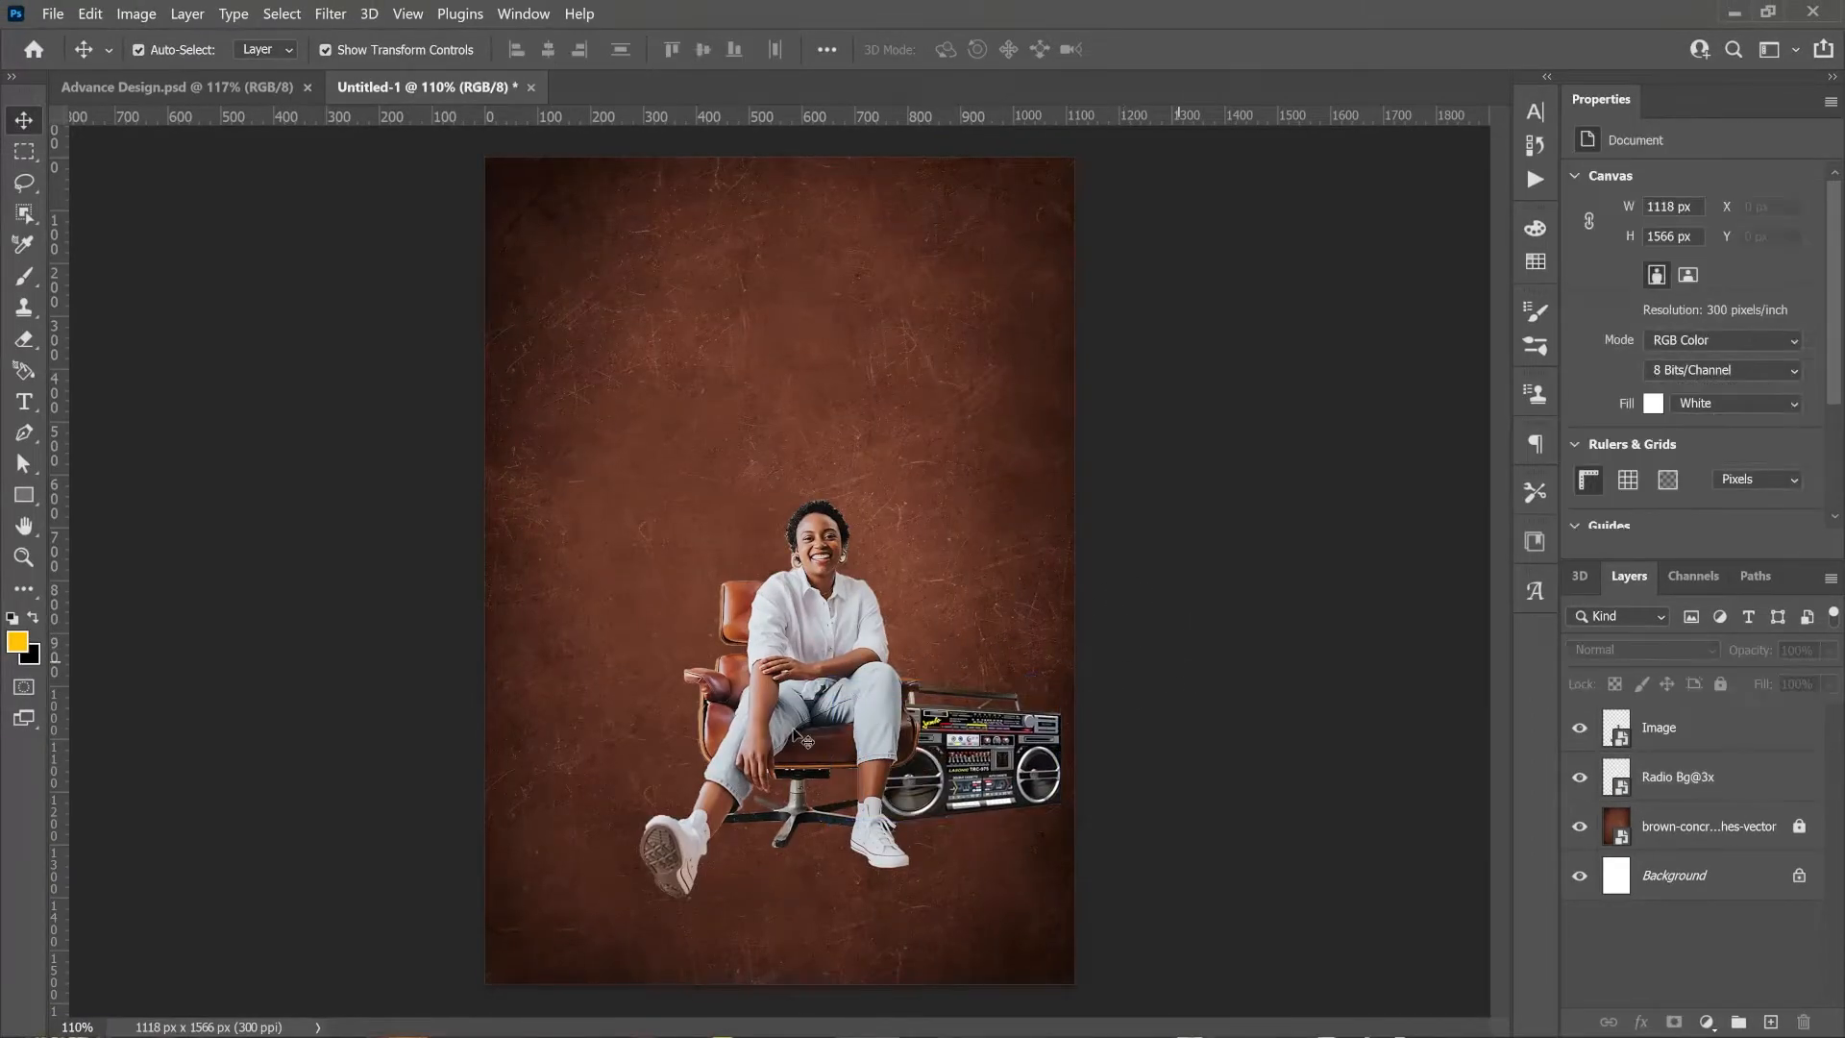
# Move the seated woman and the radio together about 111 px left so the pair sits roughly centred on the poster
pyautogui.click(1677, 780)
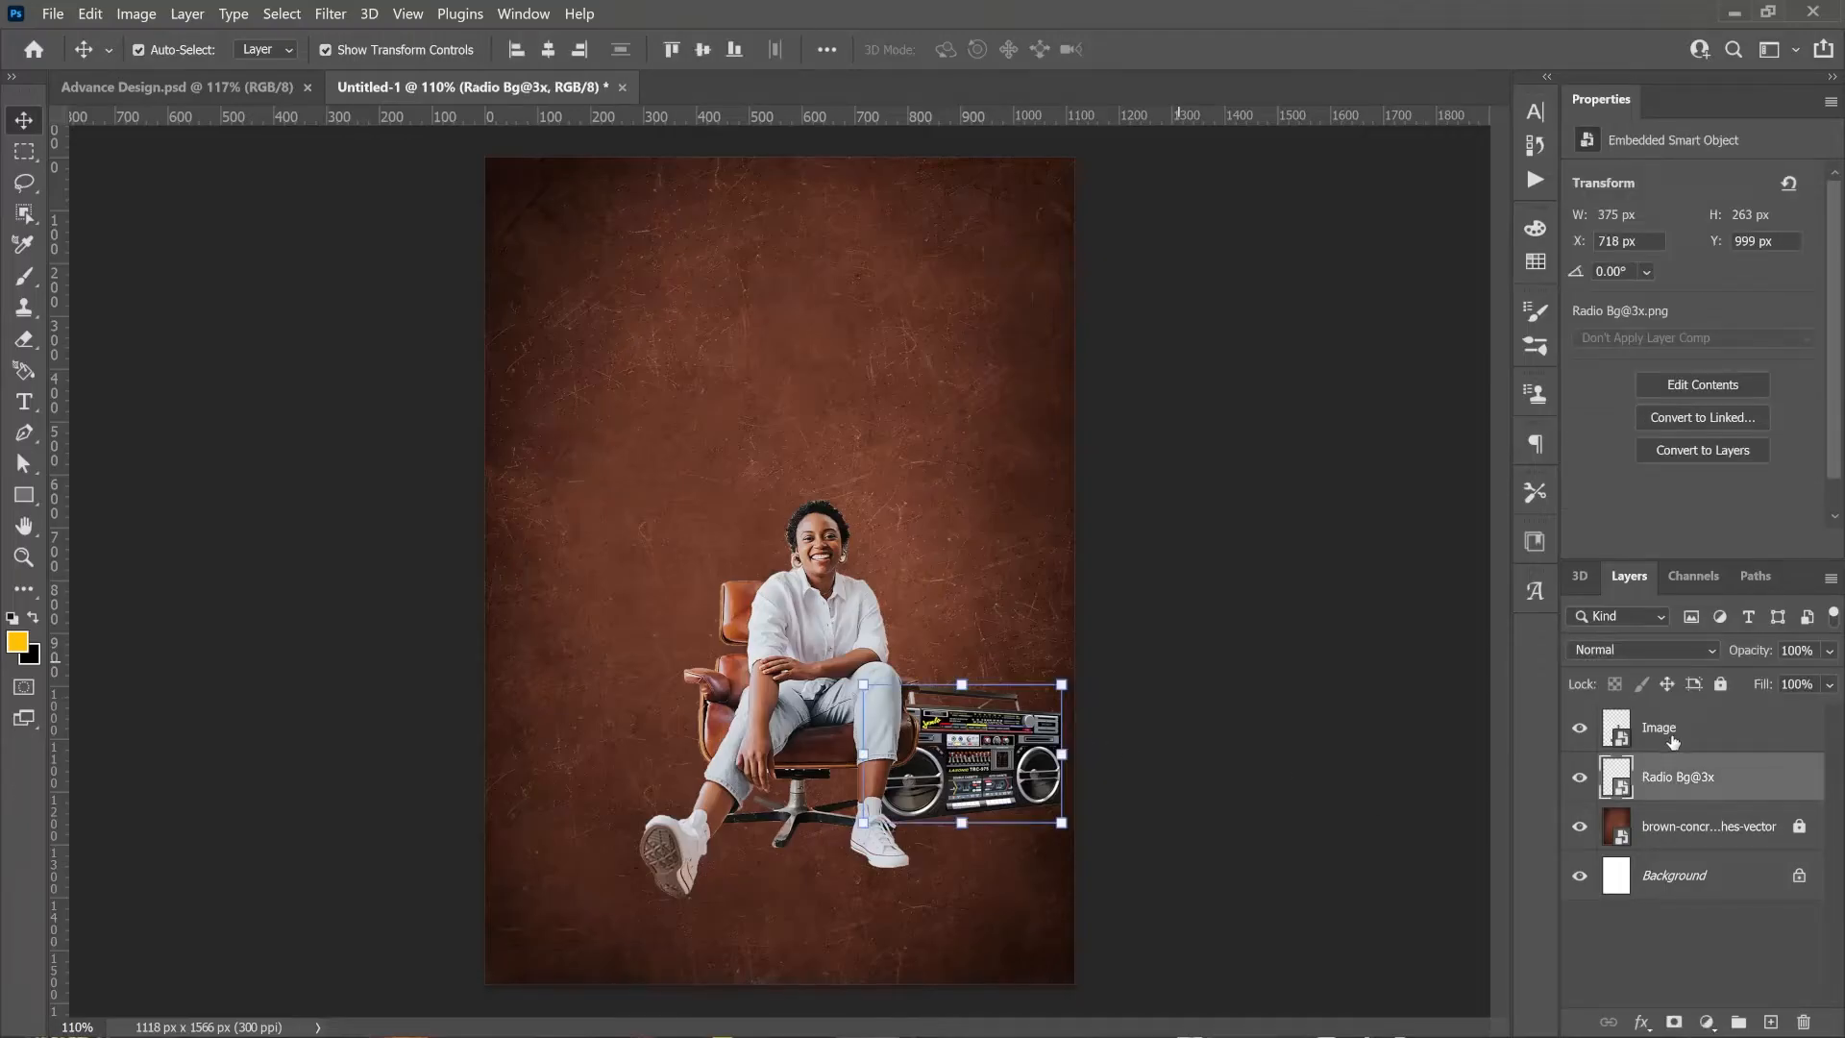
pyautogui.keyDown('shift'); pyautogui.click(1674, 741); pyautogui.keyUp('shift')
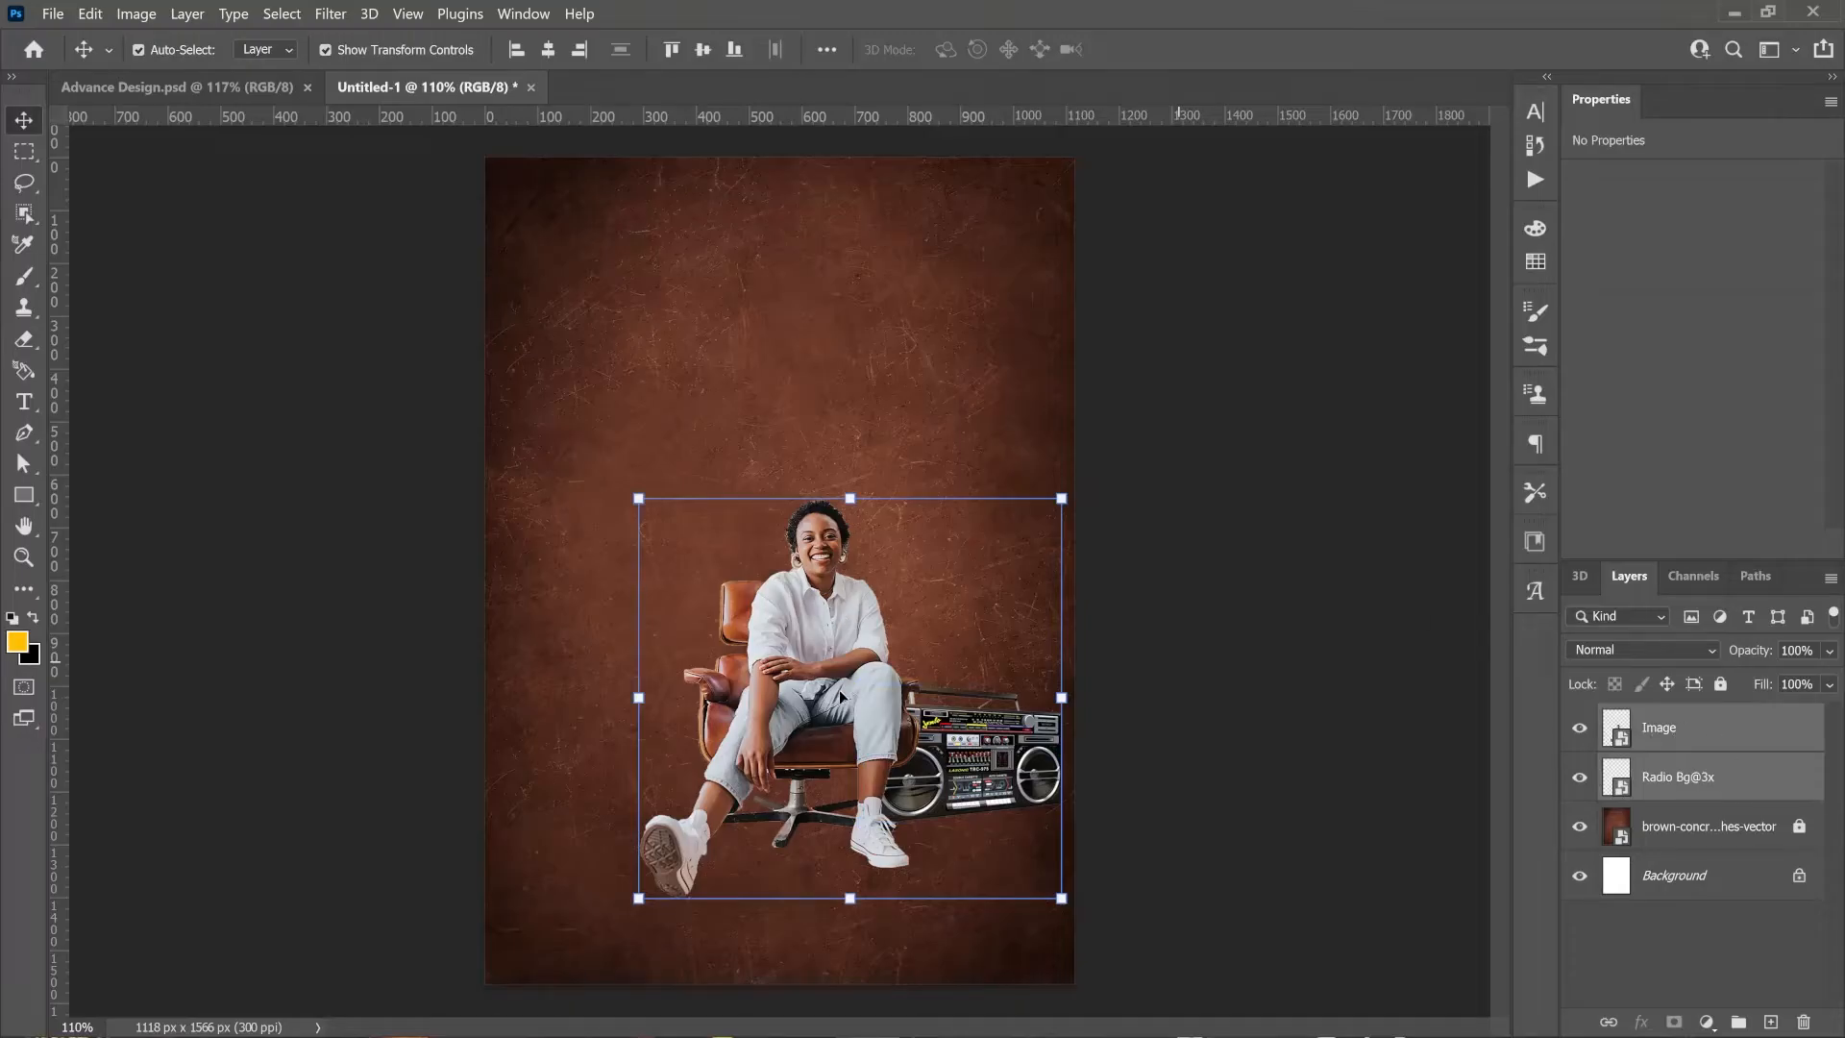
pyautogui.moveTo(841, 698); pyautogui.dragTo(780, 694)
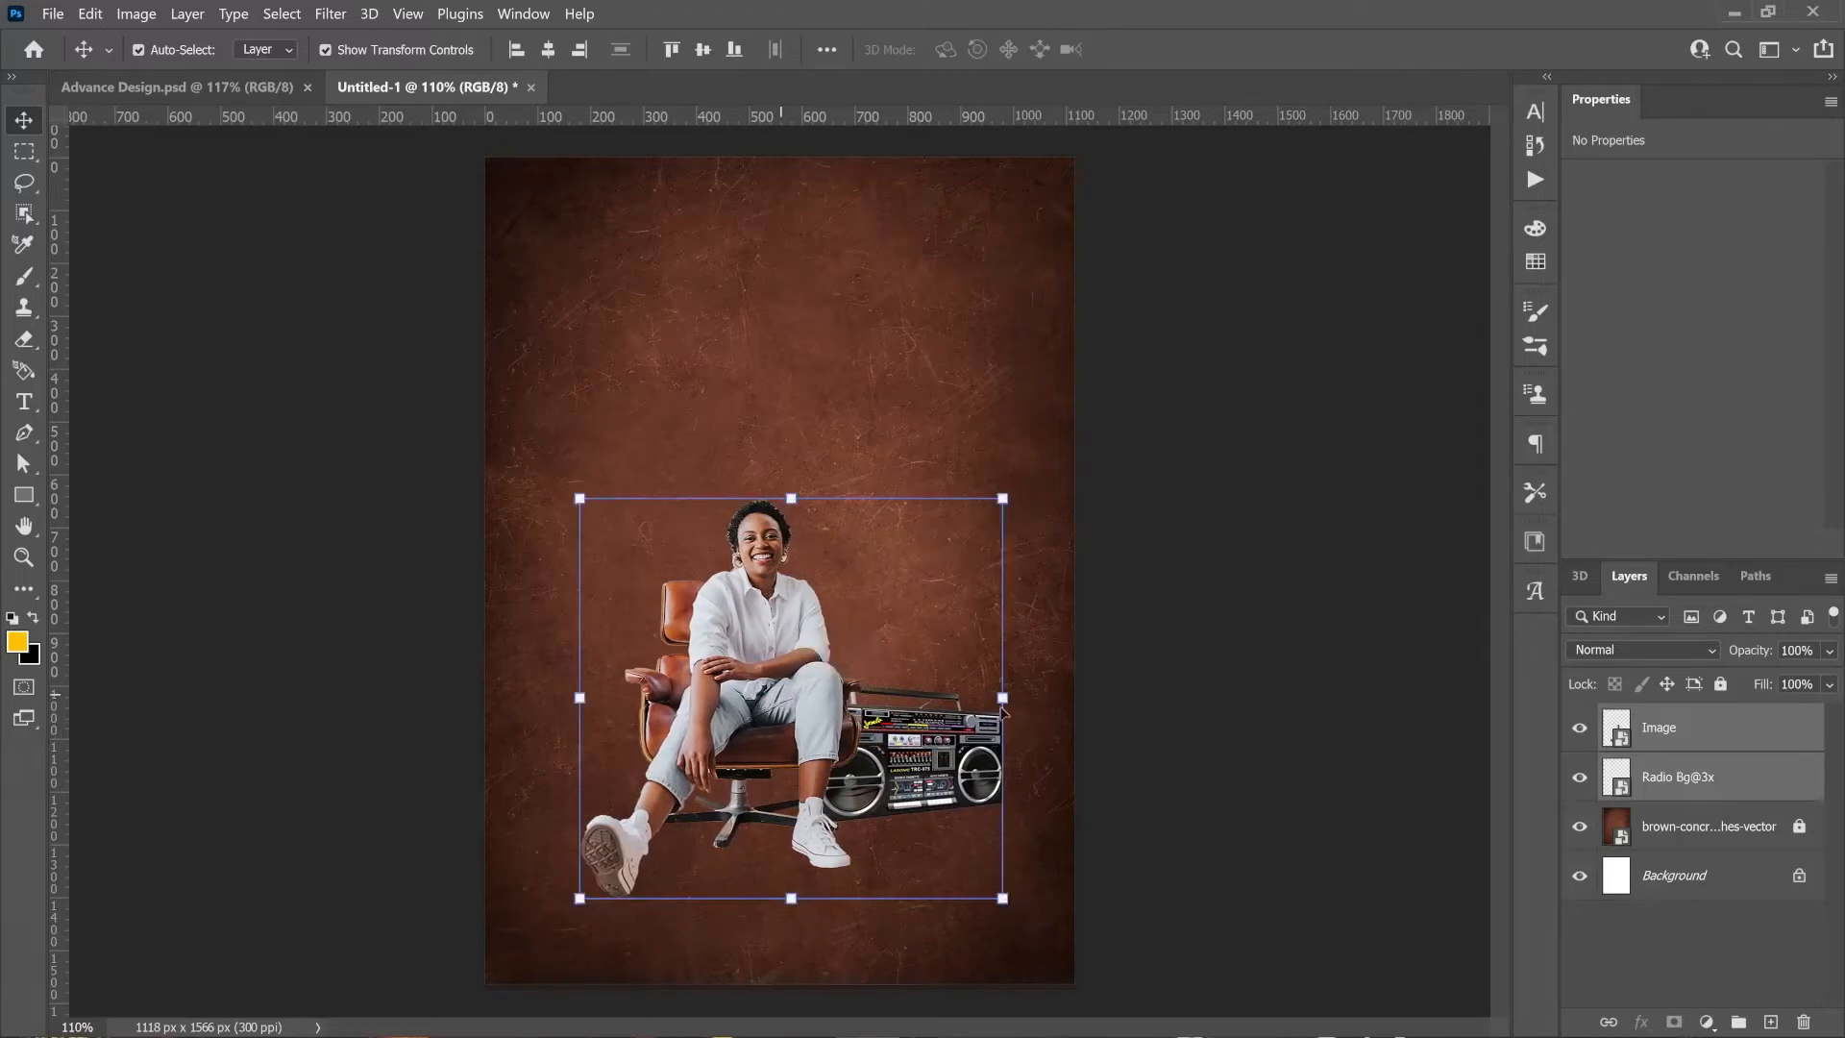
pyautogui.click(1265, 615)
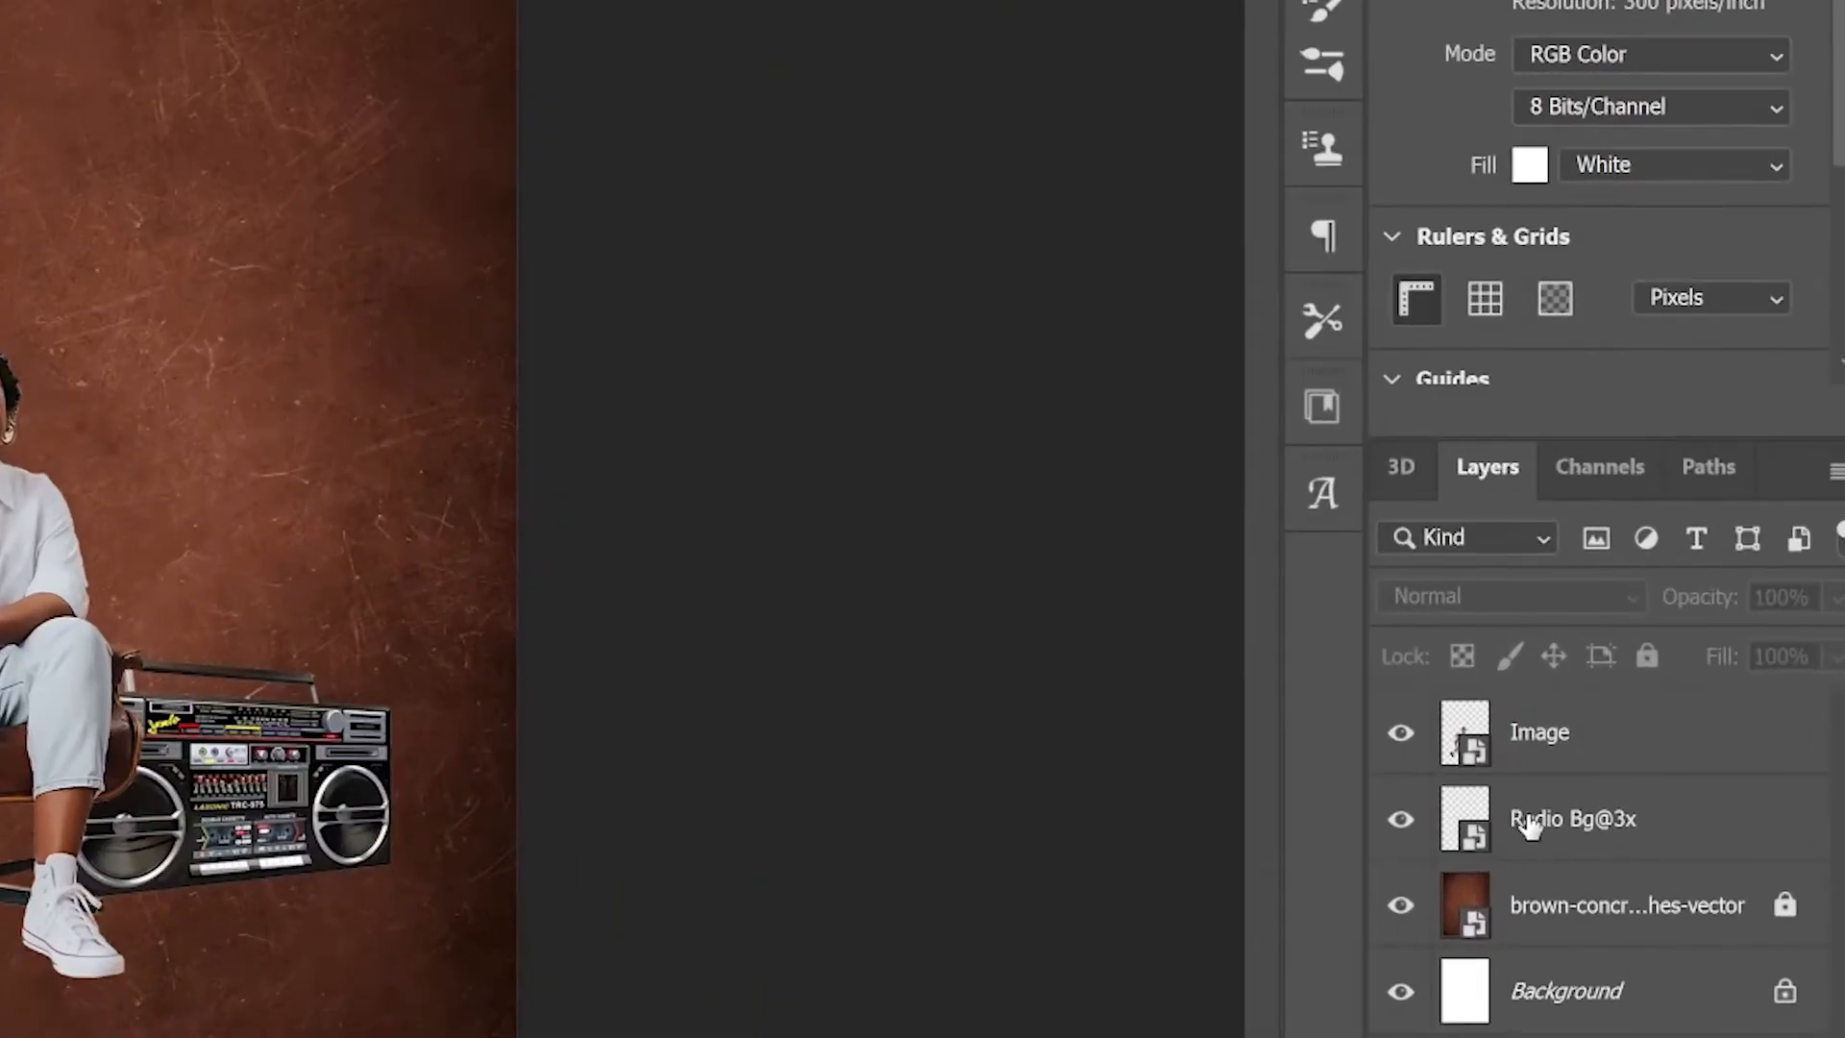
# Try grouping the Radio Bg@3x and Image layers, and undo the grouping
pyautogui.click(1637, 774)
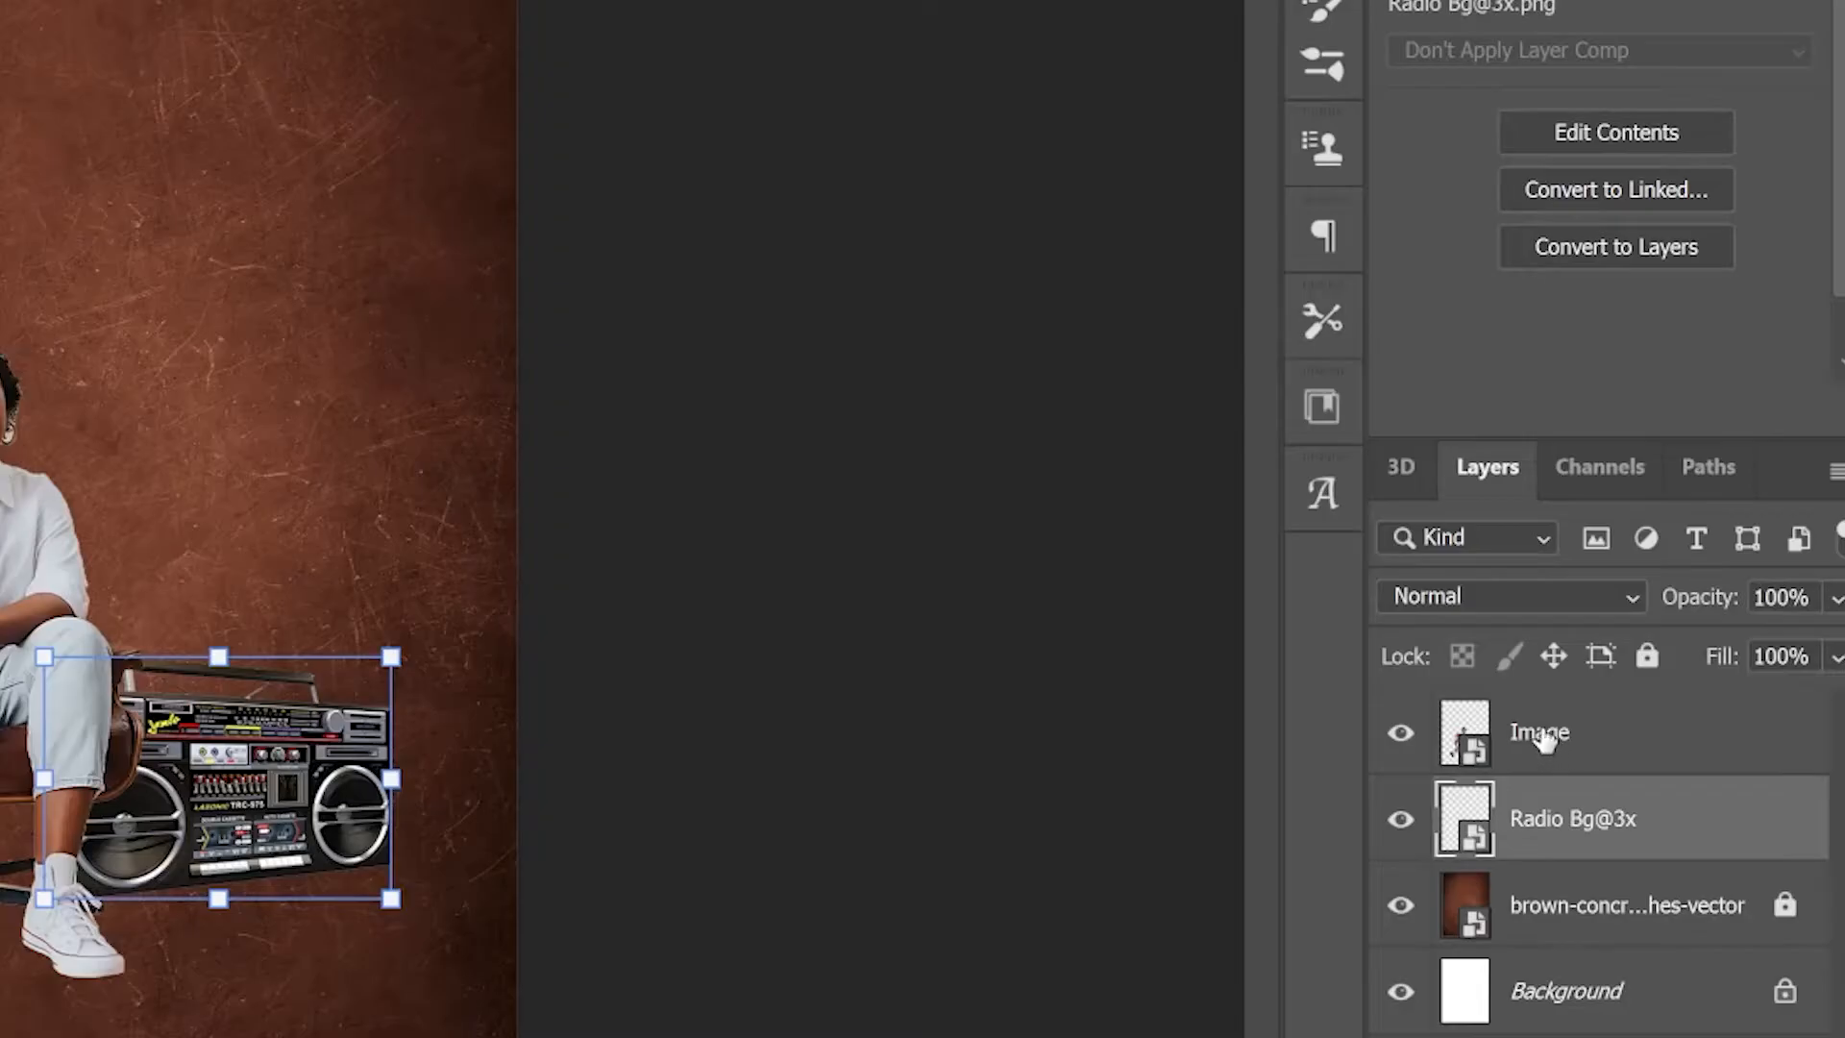
pyautogui.keyDown('shift'); pyautogui.click(1551, 742); pyautogui.keyUp('shift')
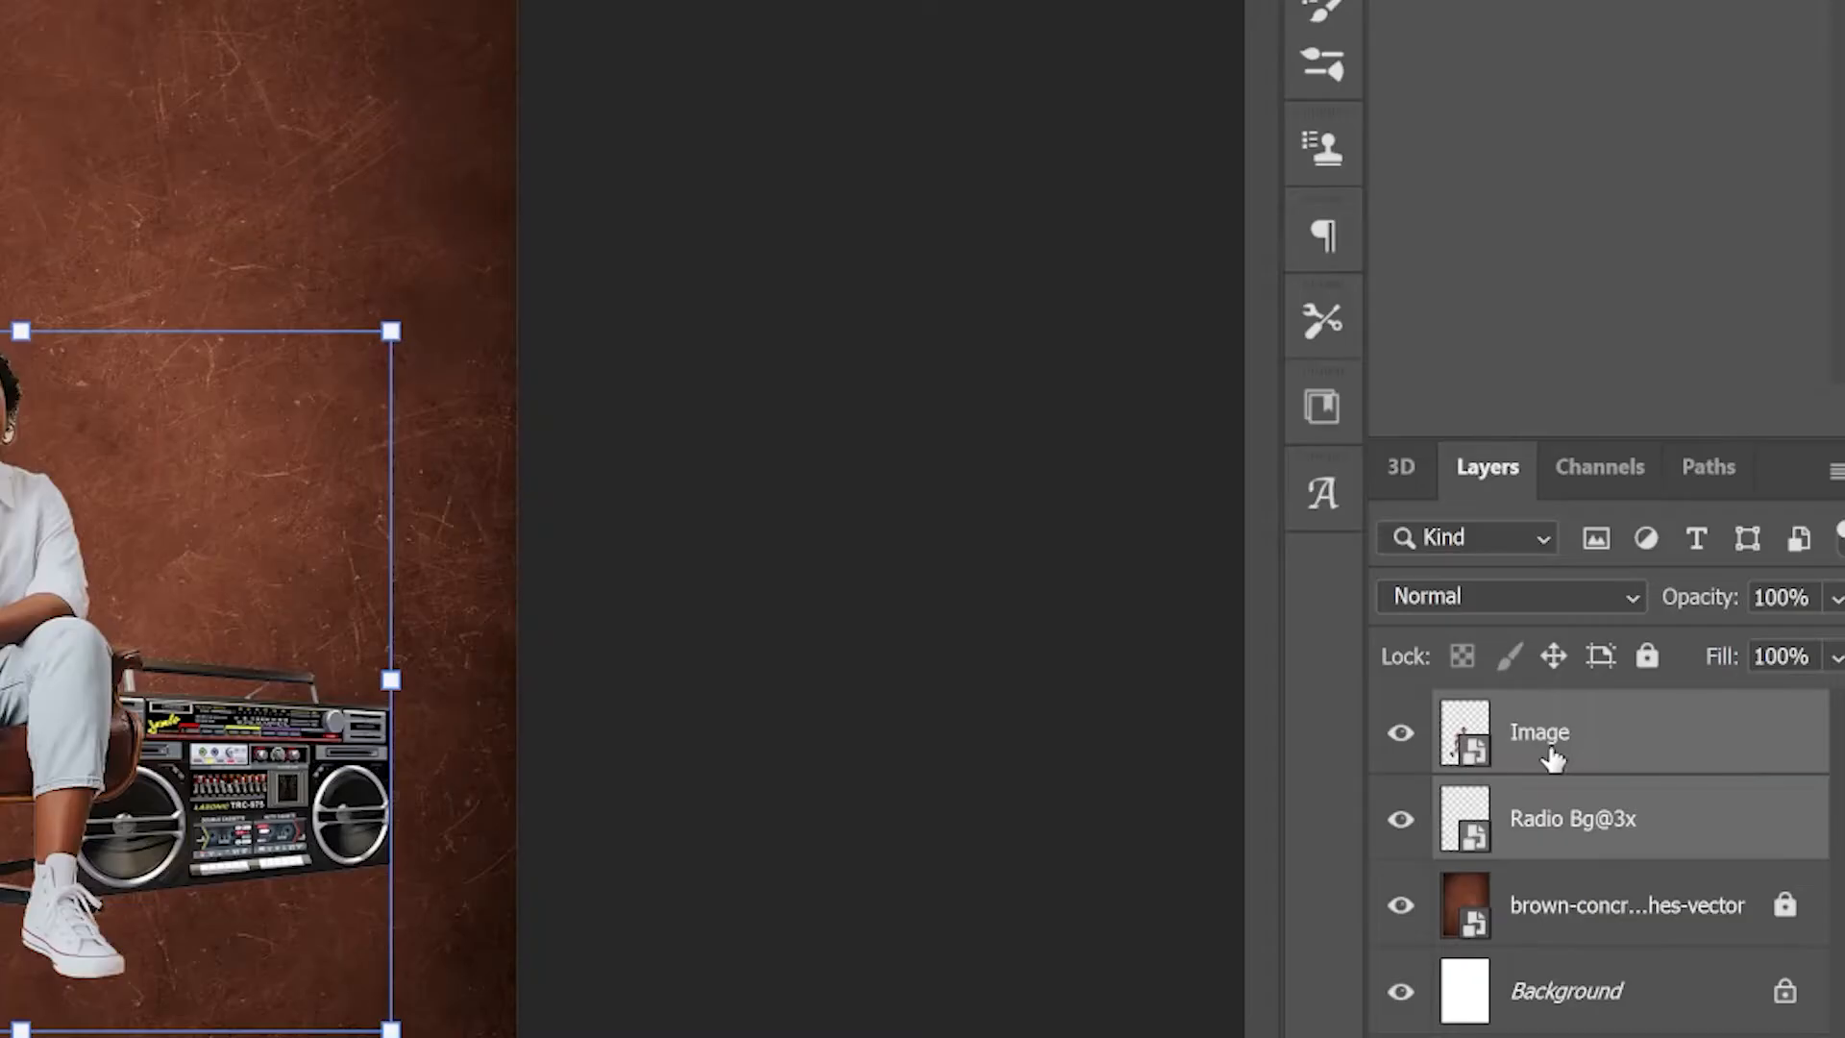
pyautogui.hotkey('ctrl', 'g')
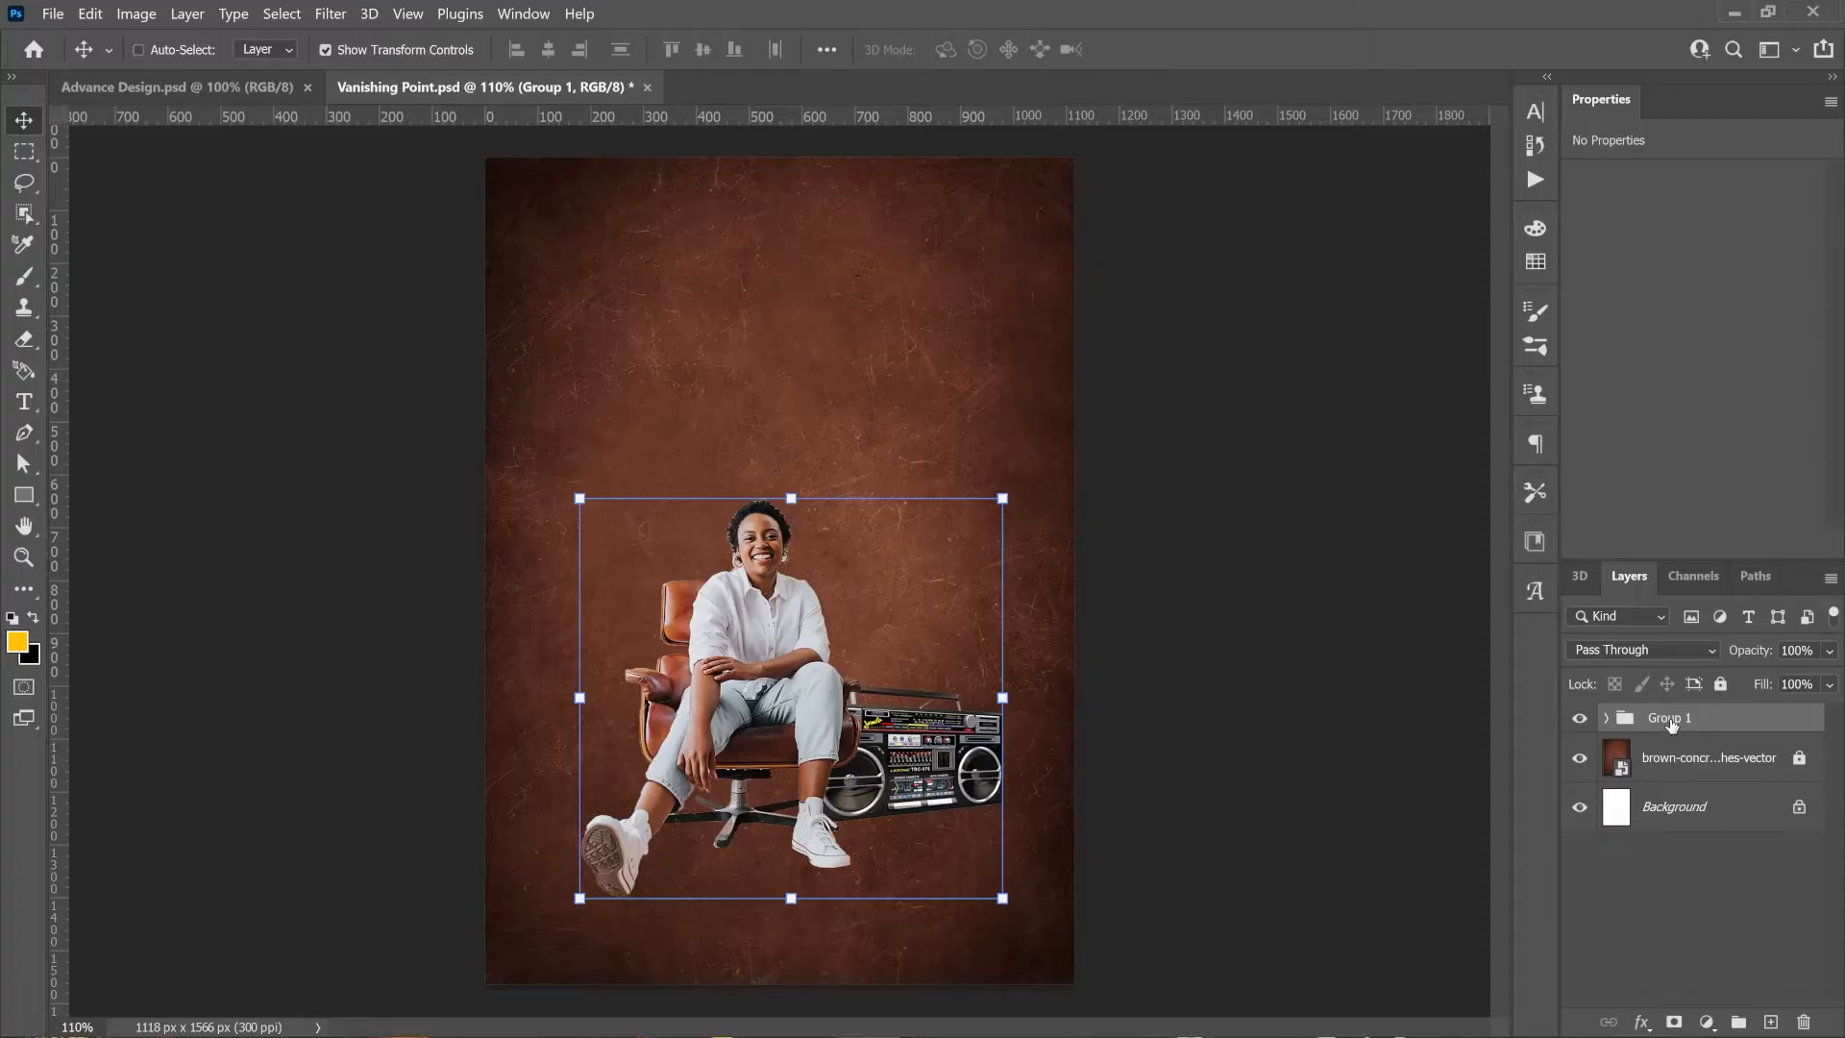
pyautogui.hotkey('ctrl', 'z')
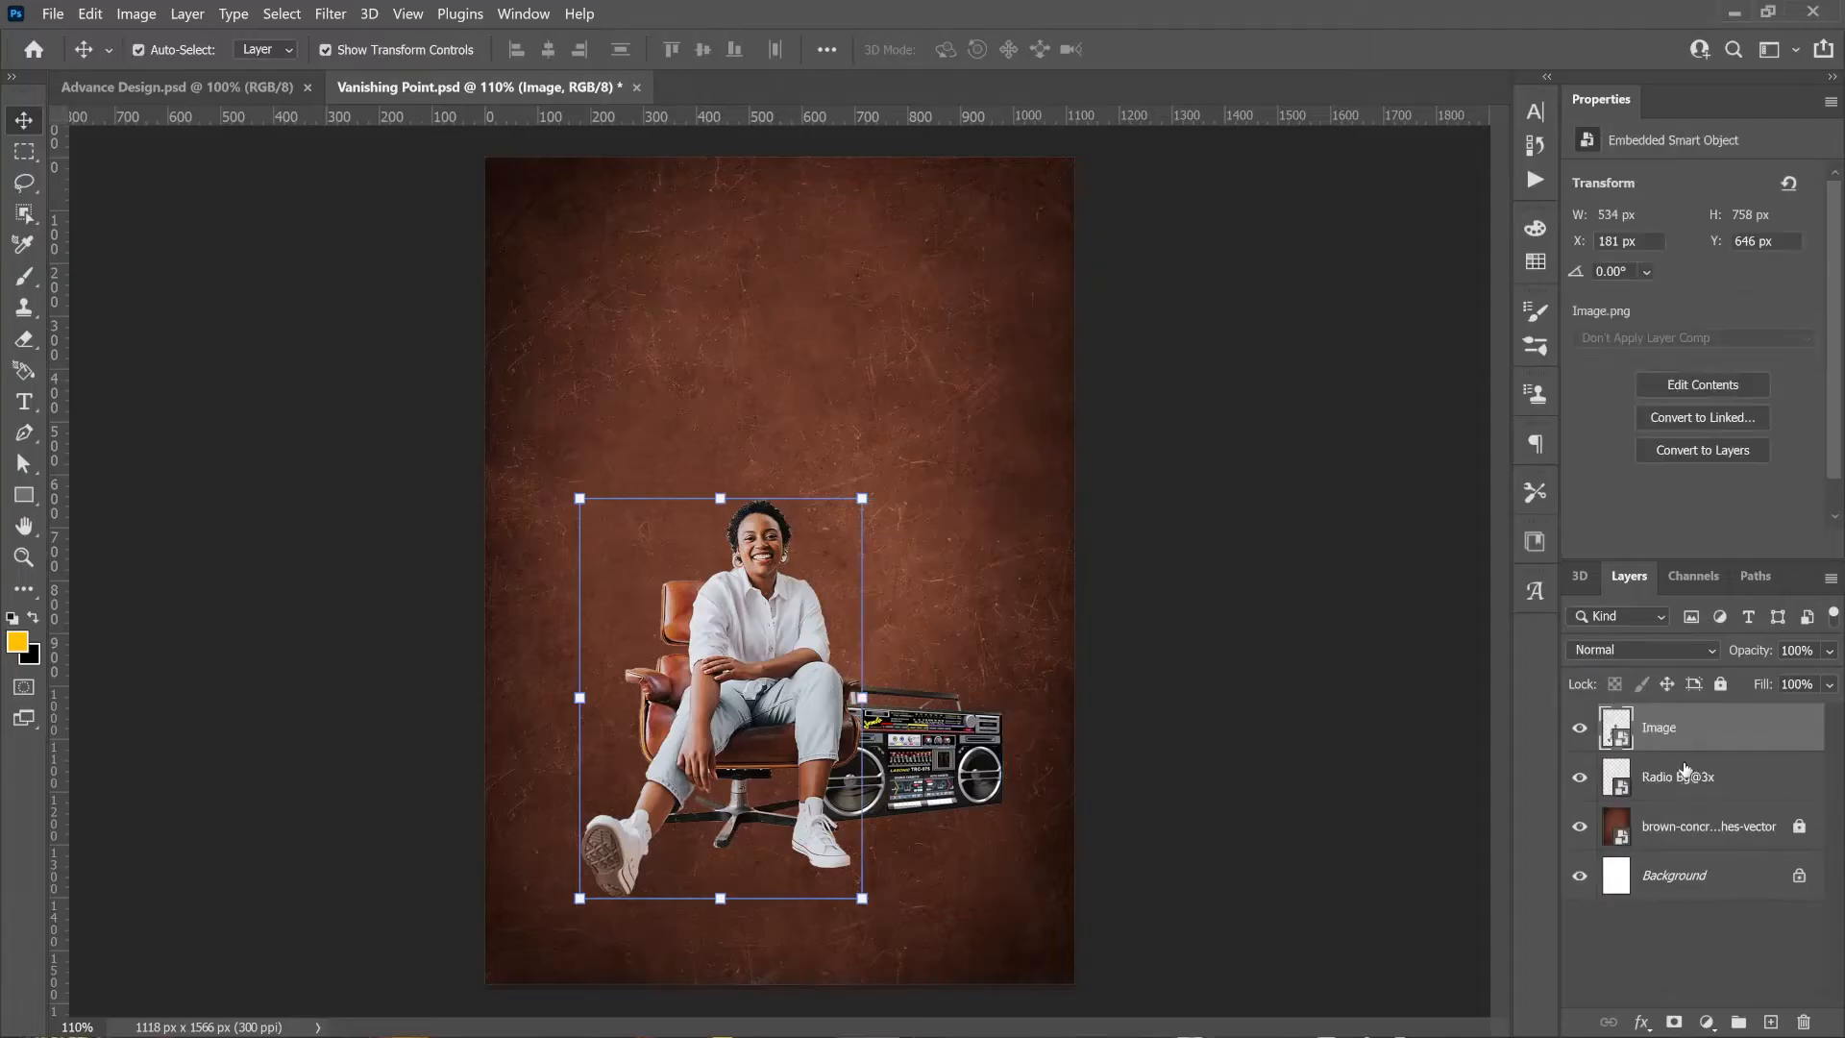
# Group the Radio Bg@3x and Image layers and name the group Image
pyautogui.click(1684, 769)
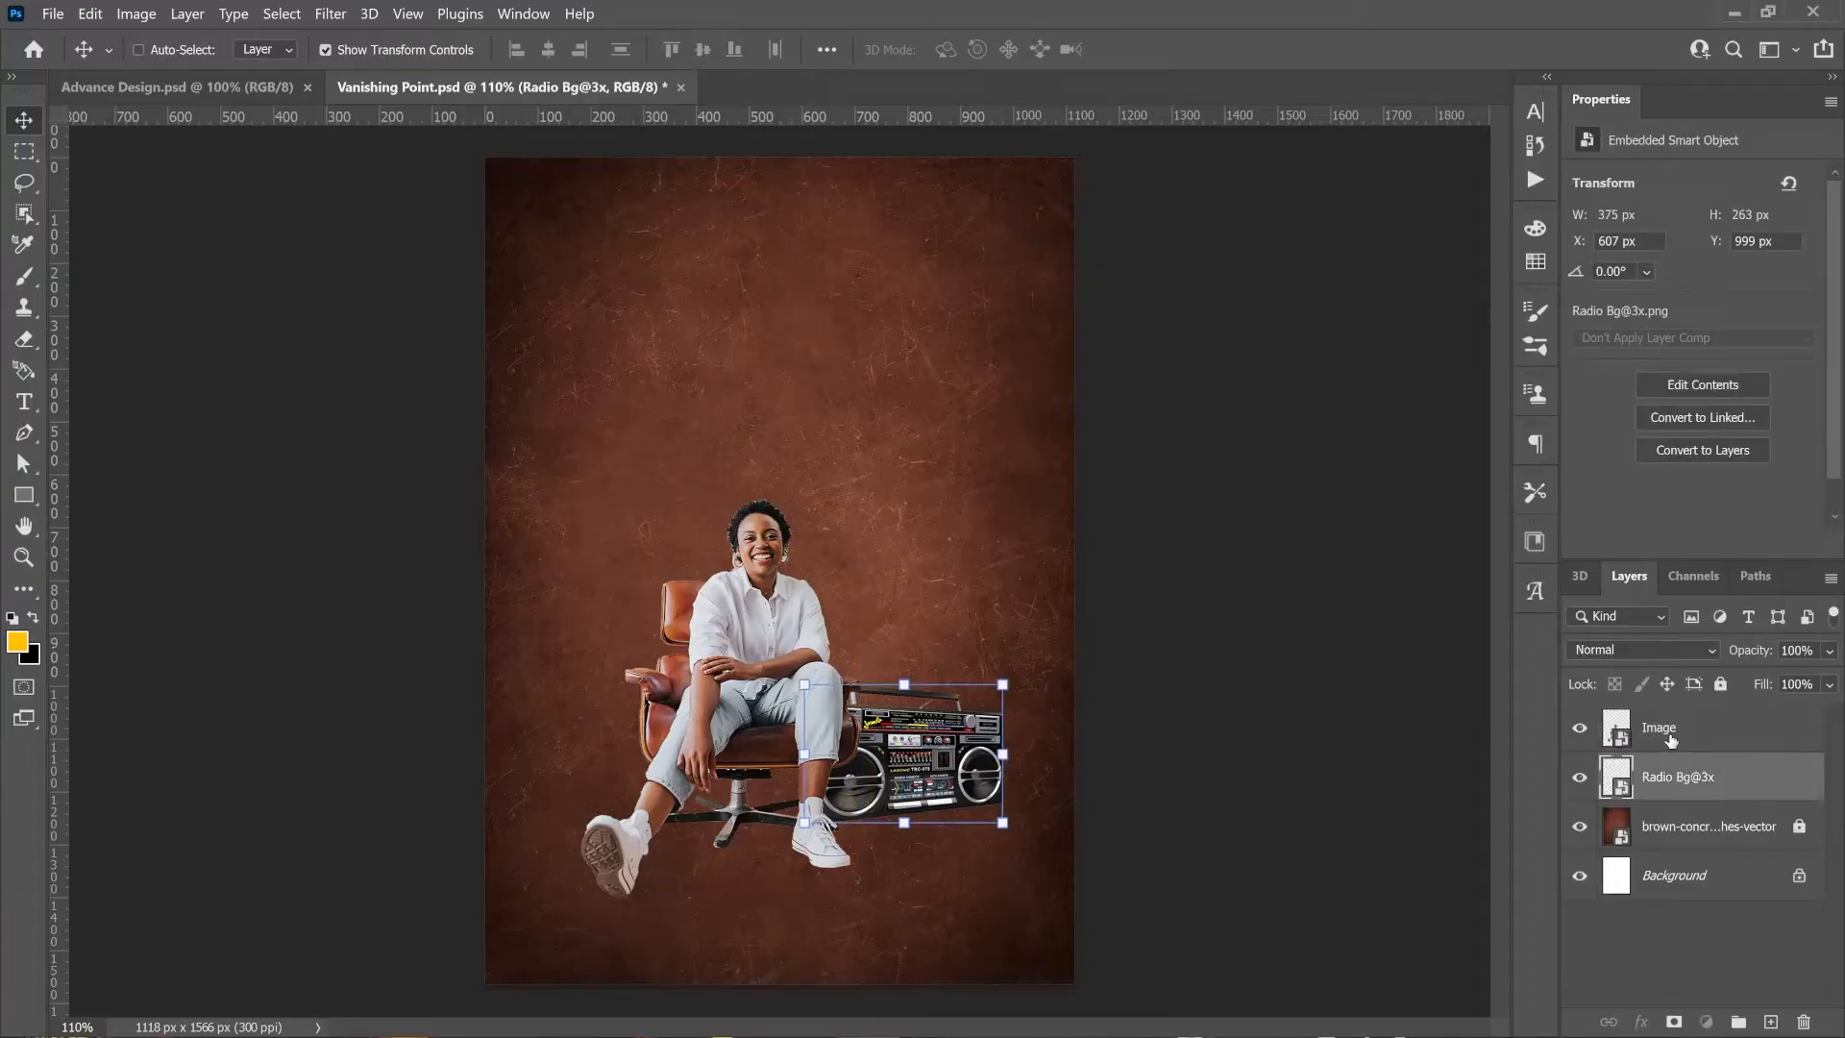
pyautogui.keyDown('ctrl'); pyautogui.click(1670, 733); pyautogui.keyUp('ctrl')
pyautogui.rightClick(1670, 738)
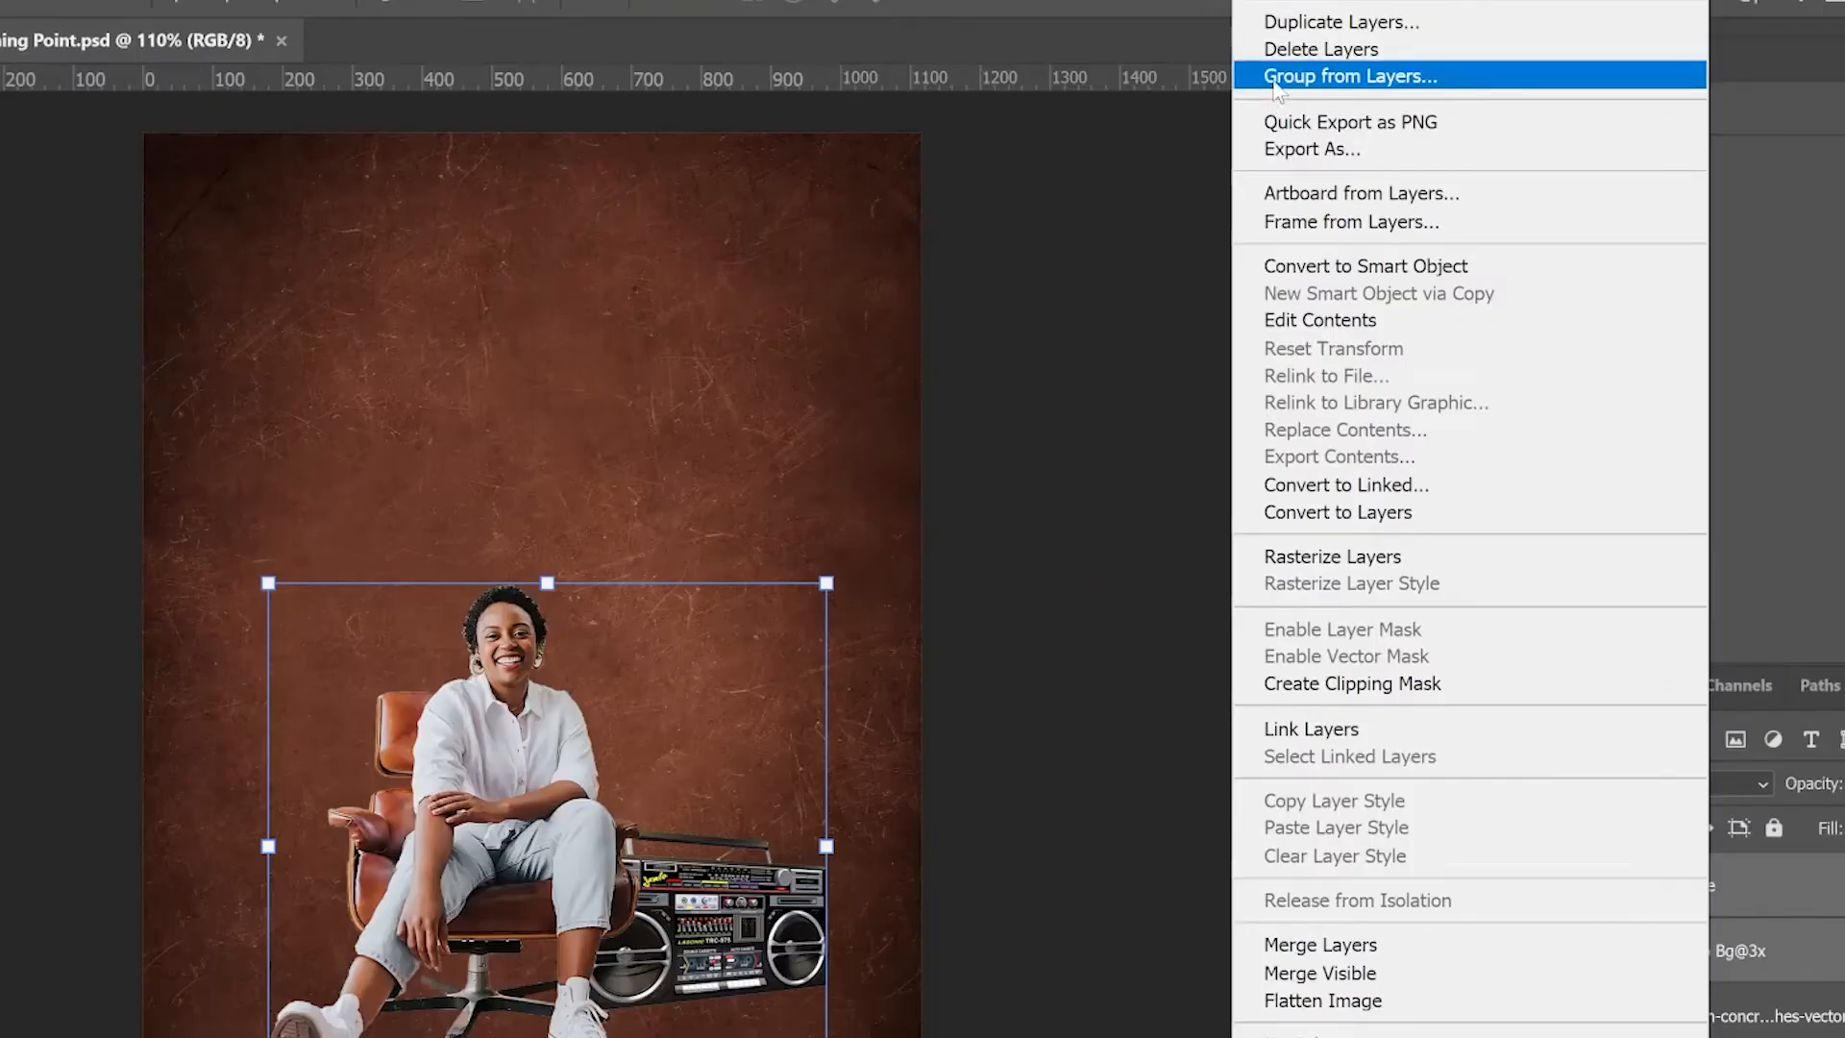
pyautogui.click(1276, 77)
pyautogui.doubleClick(1756, 950)
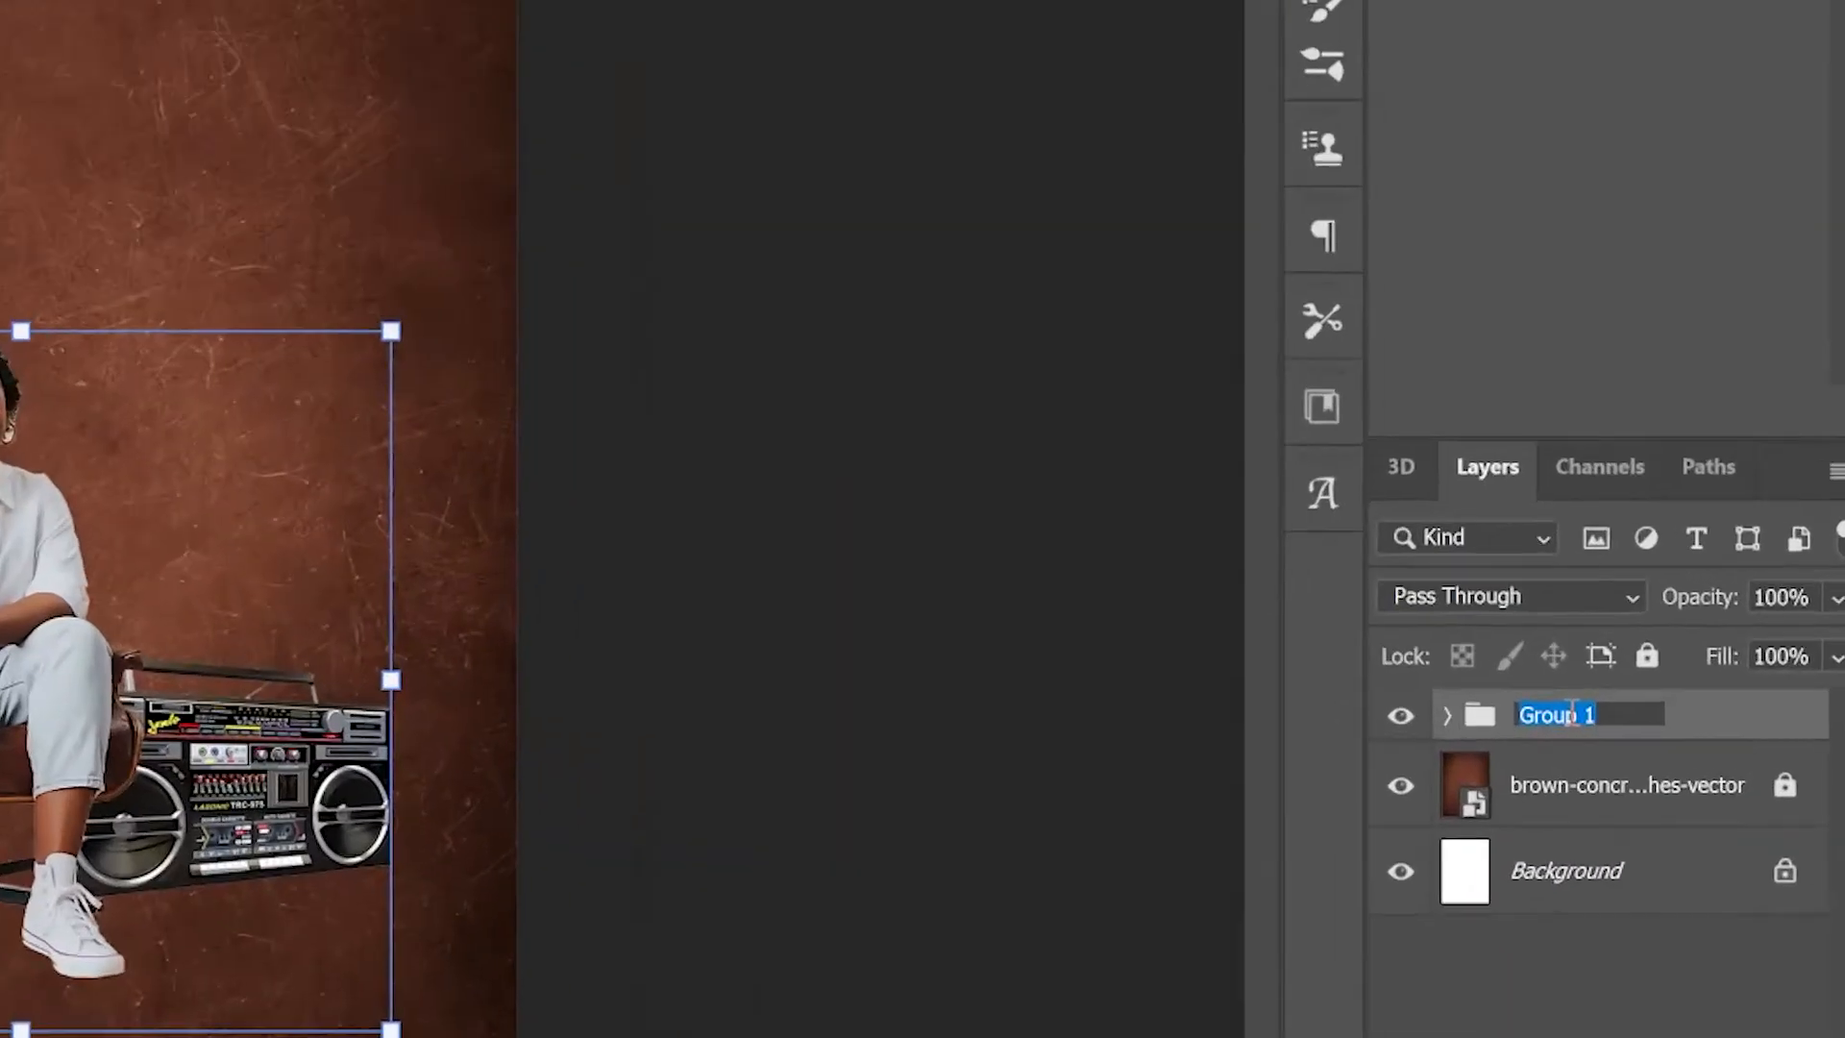
pyautogui.write('Image')
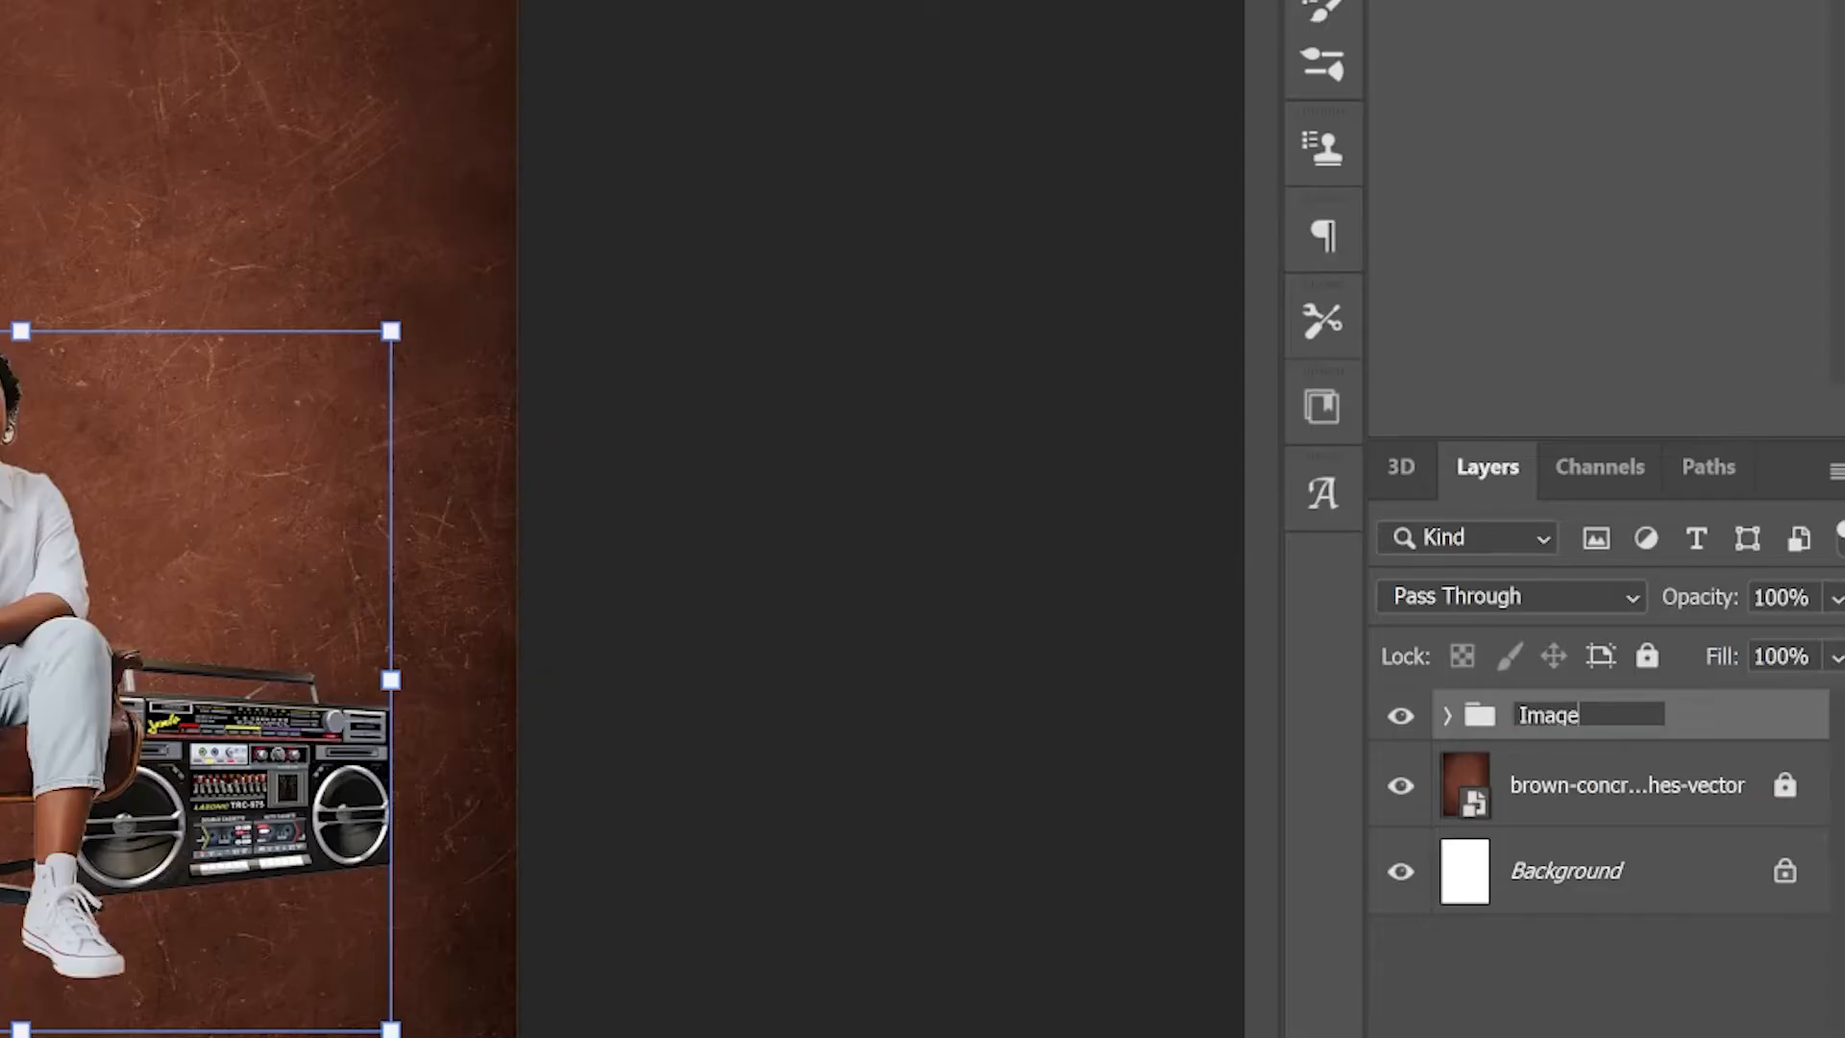
pyautogui.press('Return')
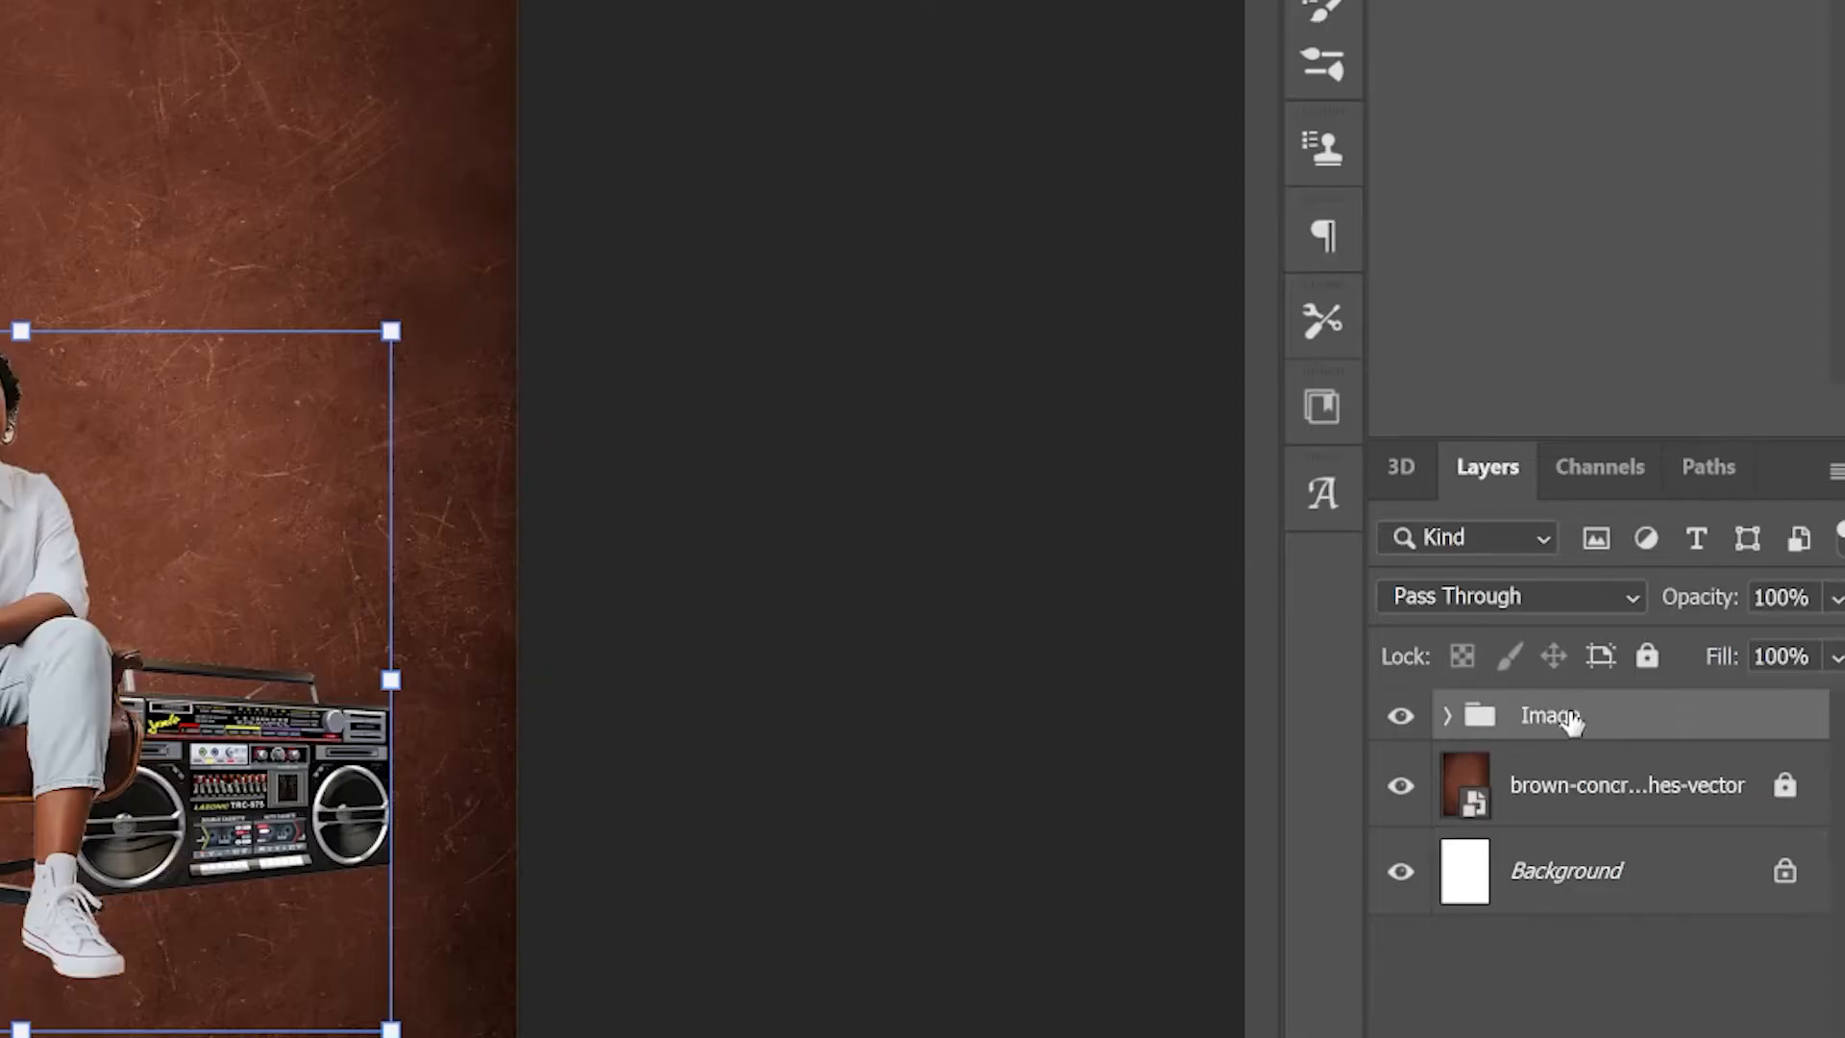
# Duplicate the brown concrete texture layer and move the copy above the Image group
pyautogui.click(1641, 793)
pyautogui.hotkey('ctrl', 'j')
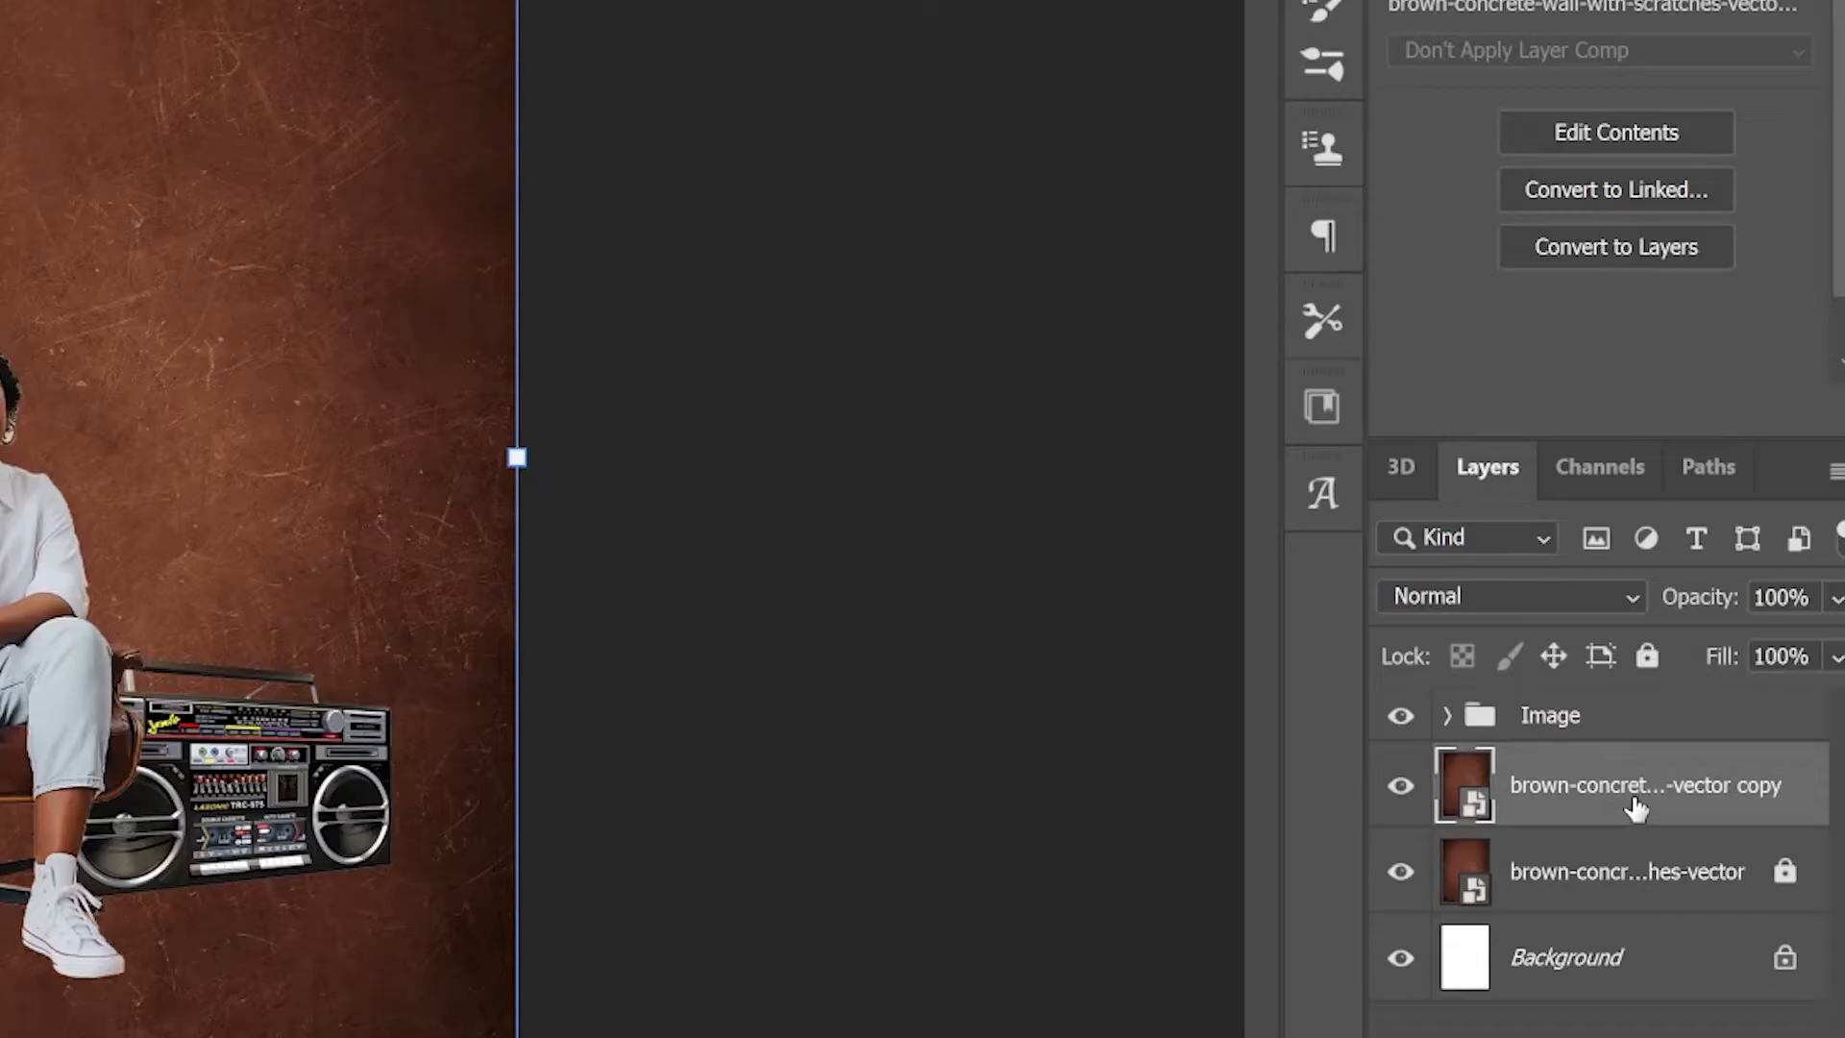
pyautogui.hotkey('ctrl', ']')
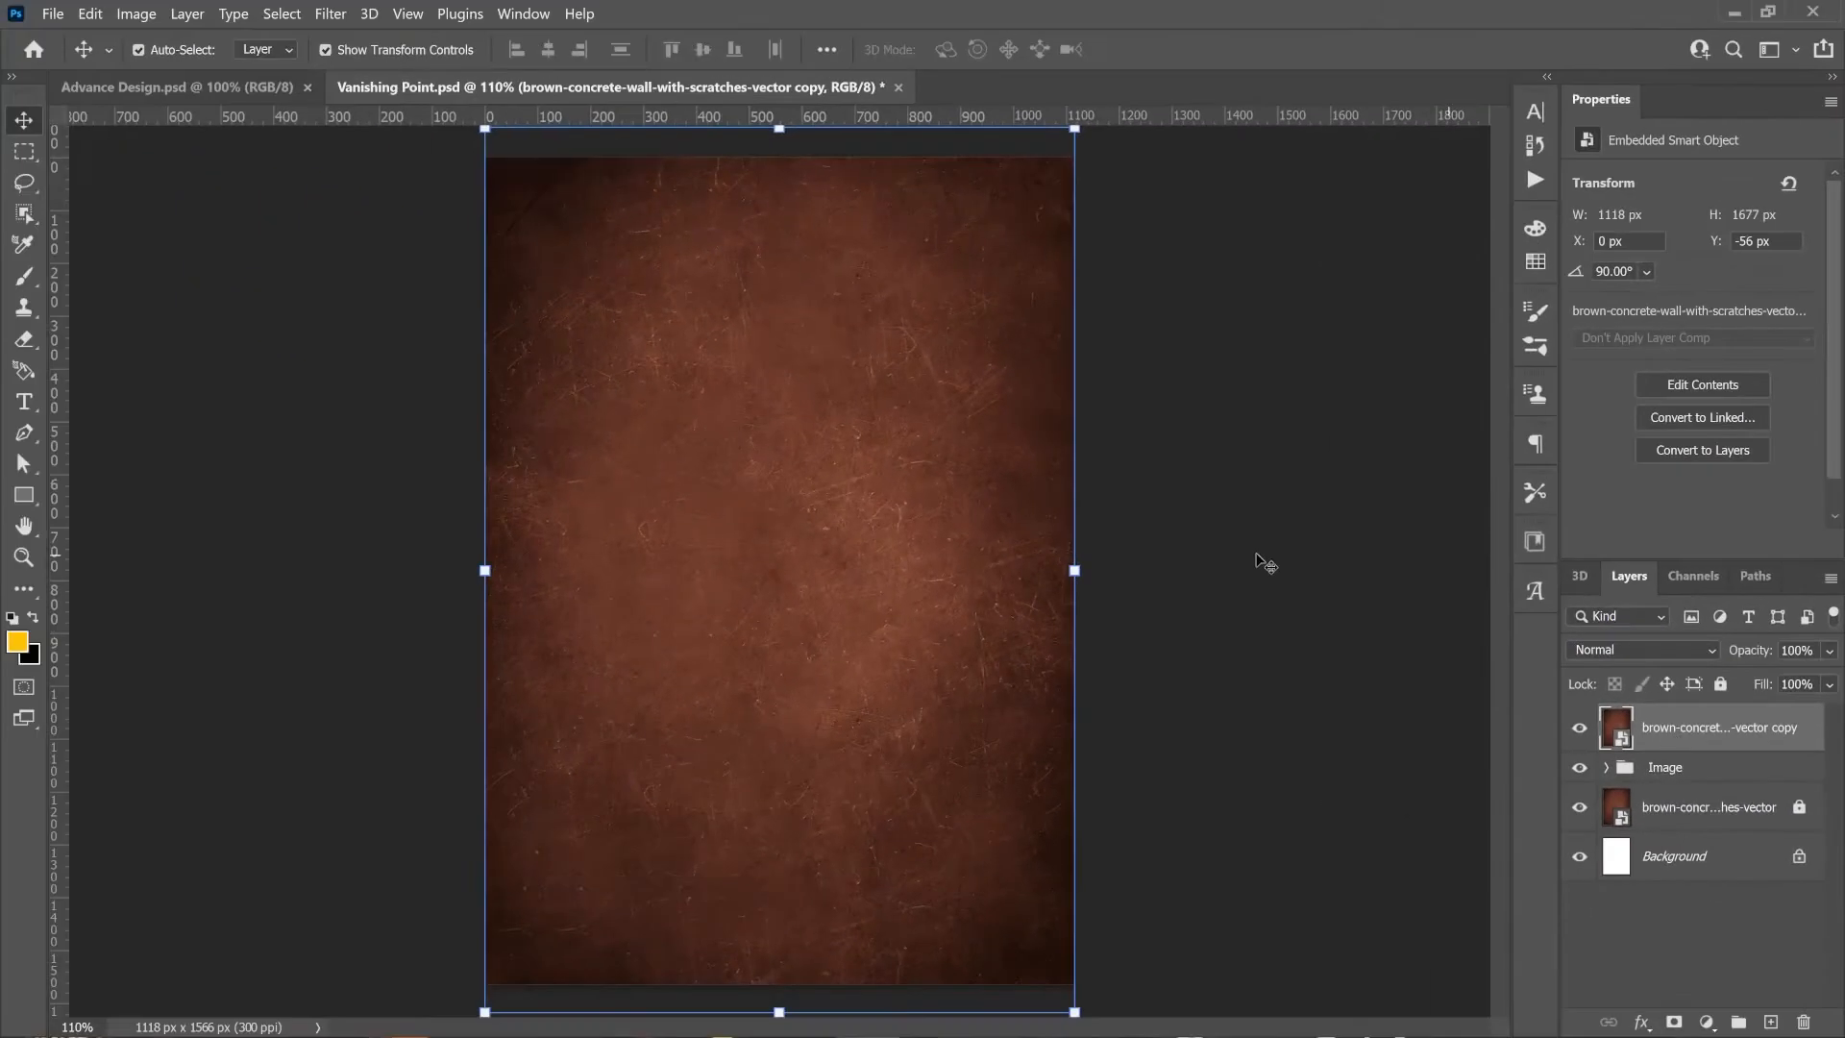
# Blend the texture copy over the poster with Soft Light at 83% opacity
pyautogui.click(1636, 649)
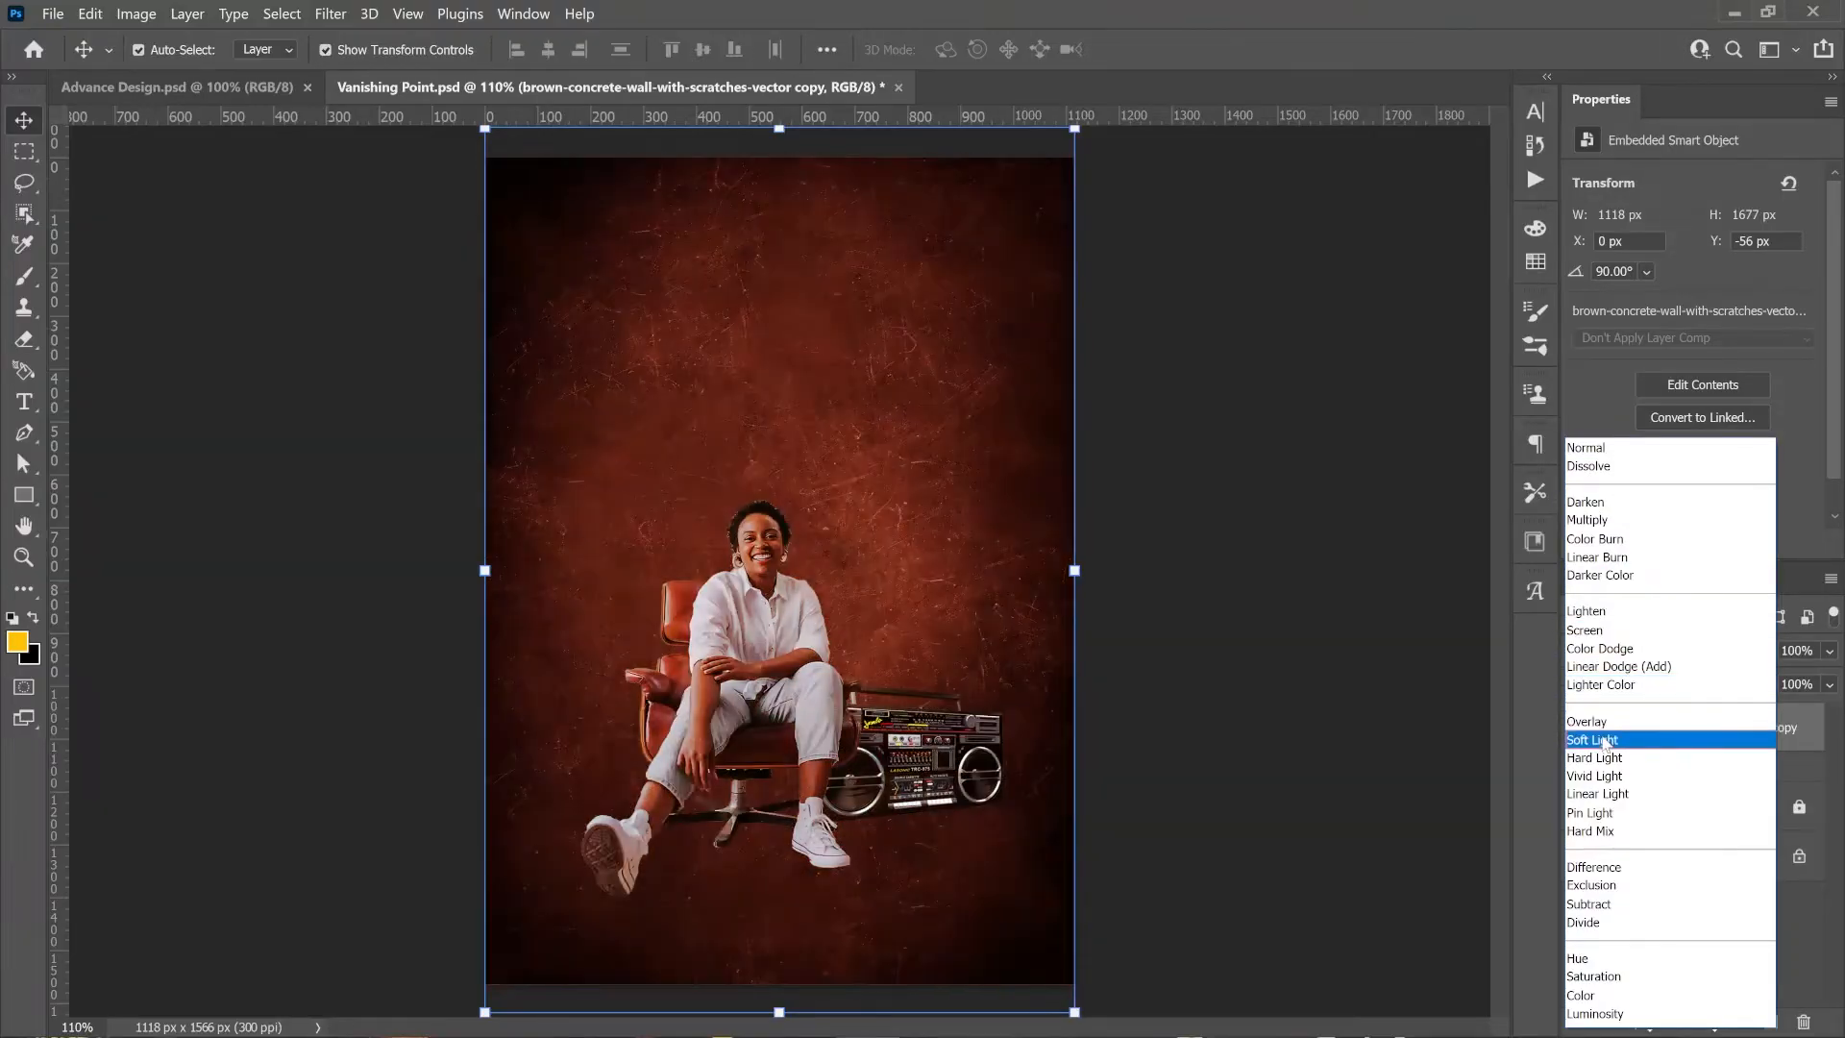
pyautogui.click(1602, 741)
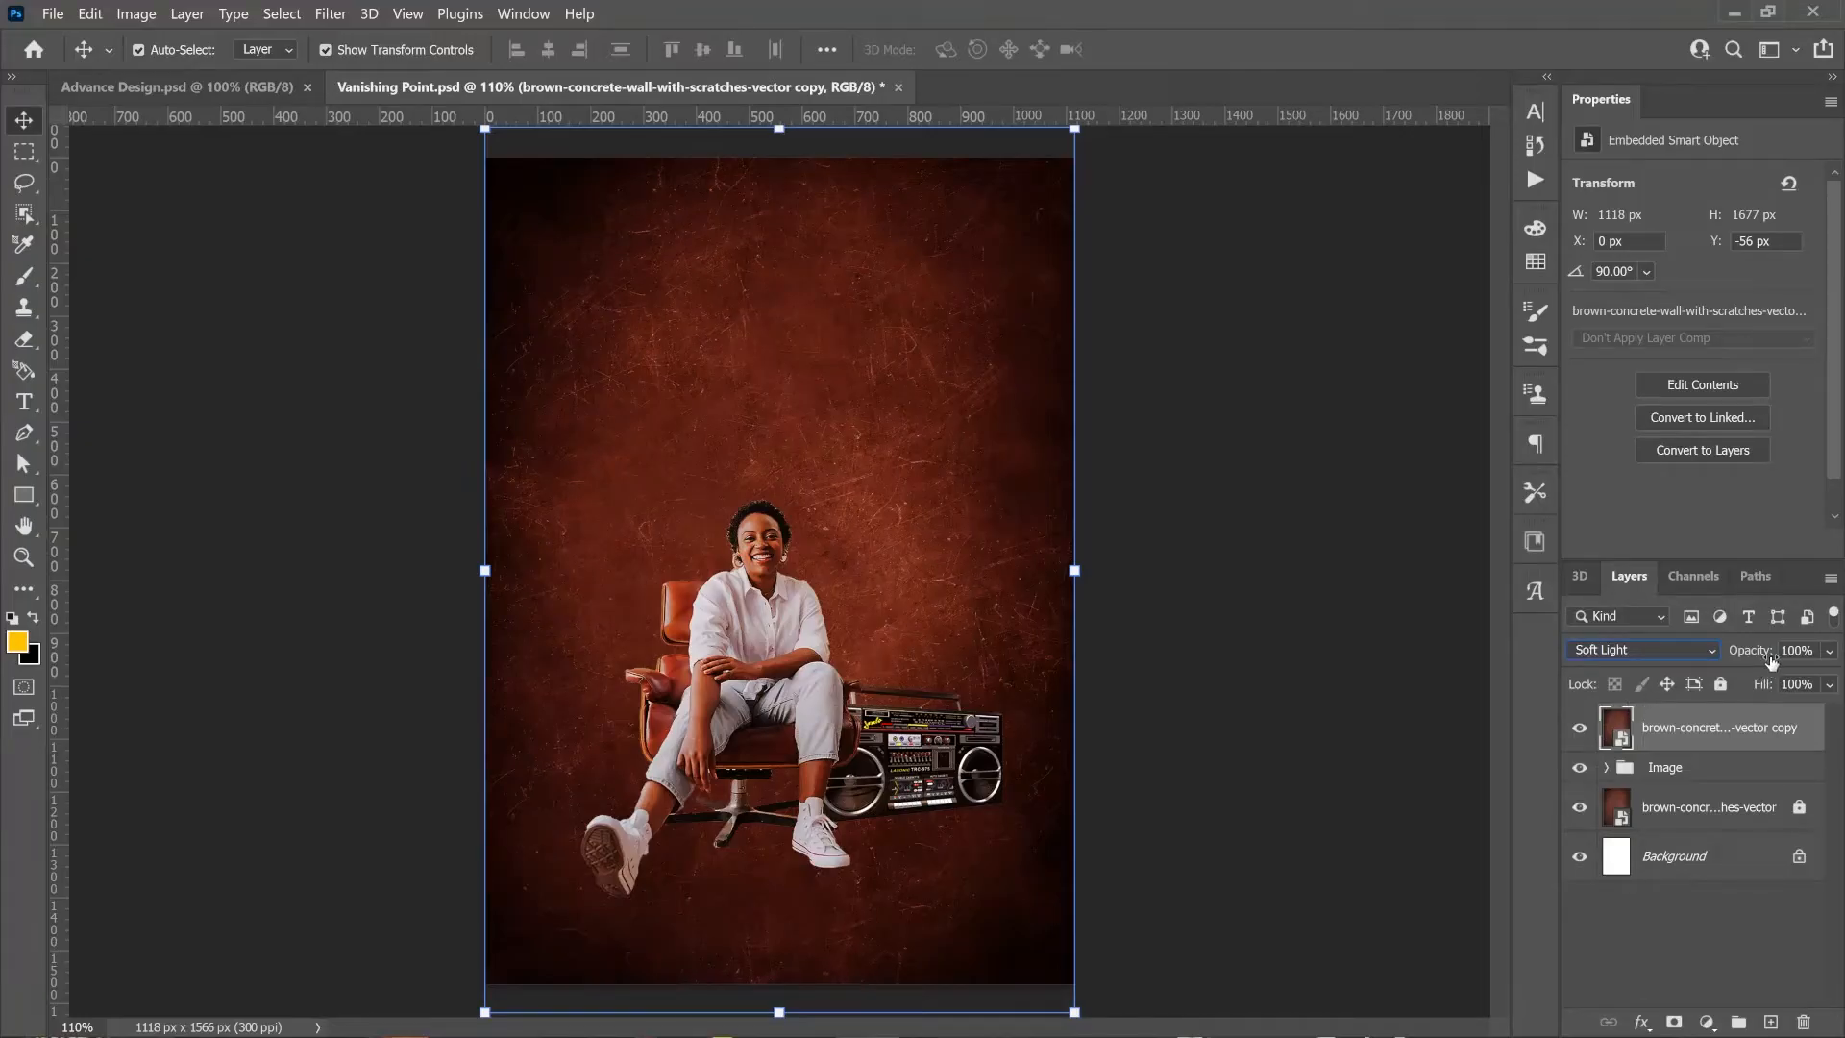
pyautogui.moveTo(1771, 661); pyautogui.dragTo(1755, 665)
pyautogui.click(1180, 629)
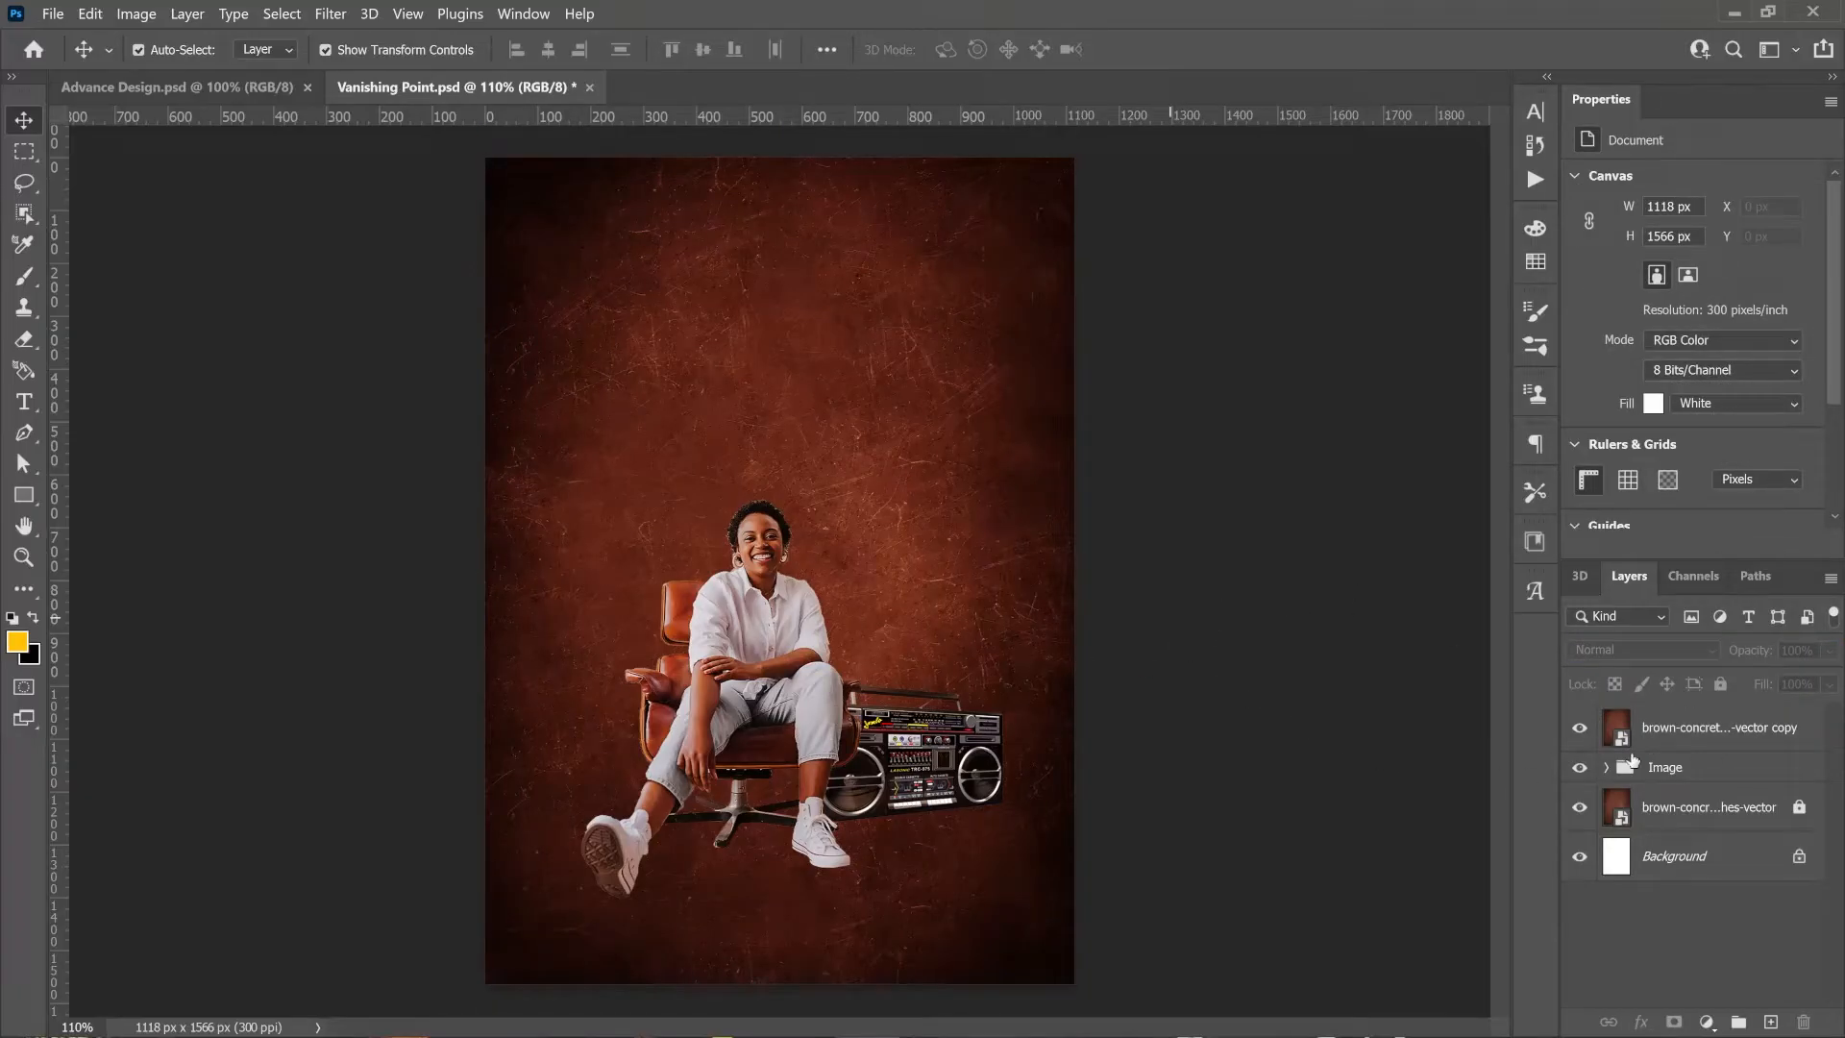
pyautogui.click(1695, 740)
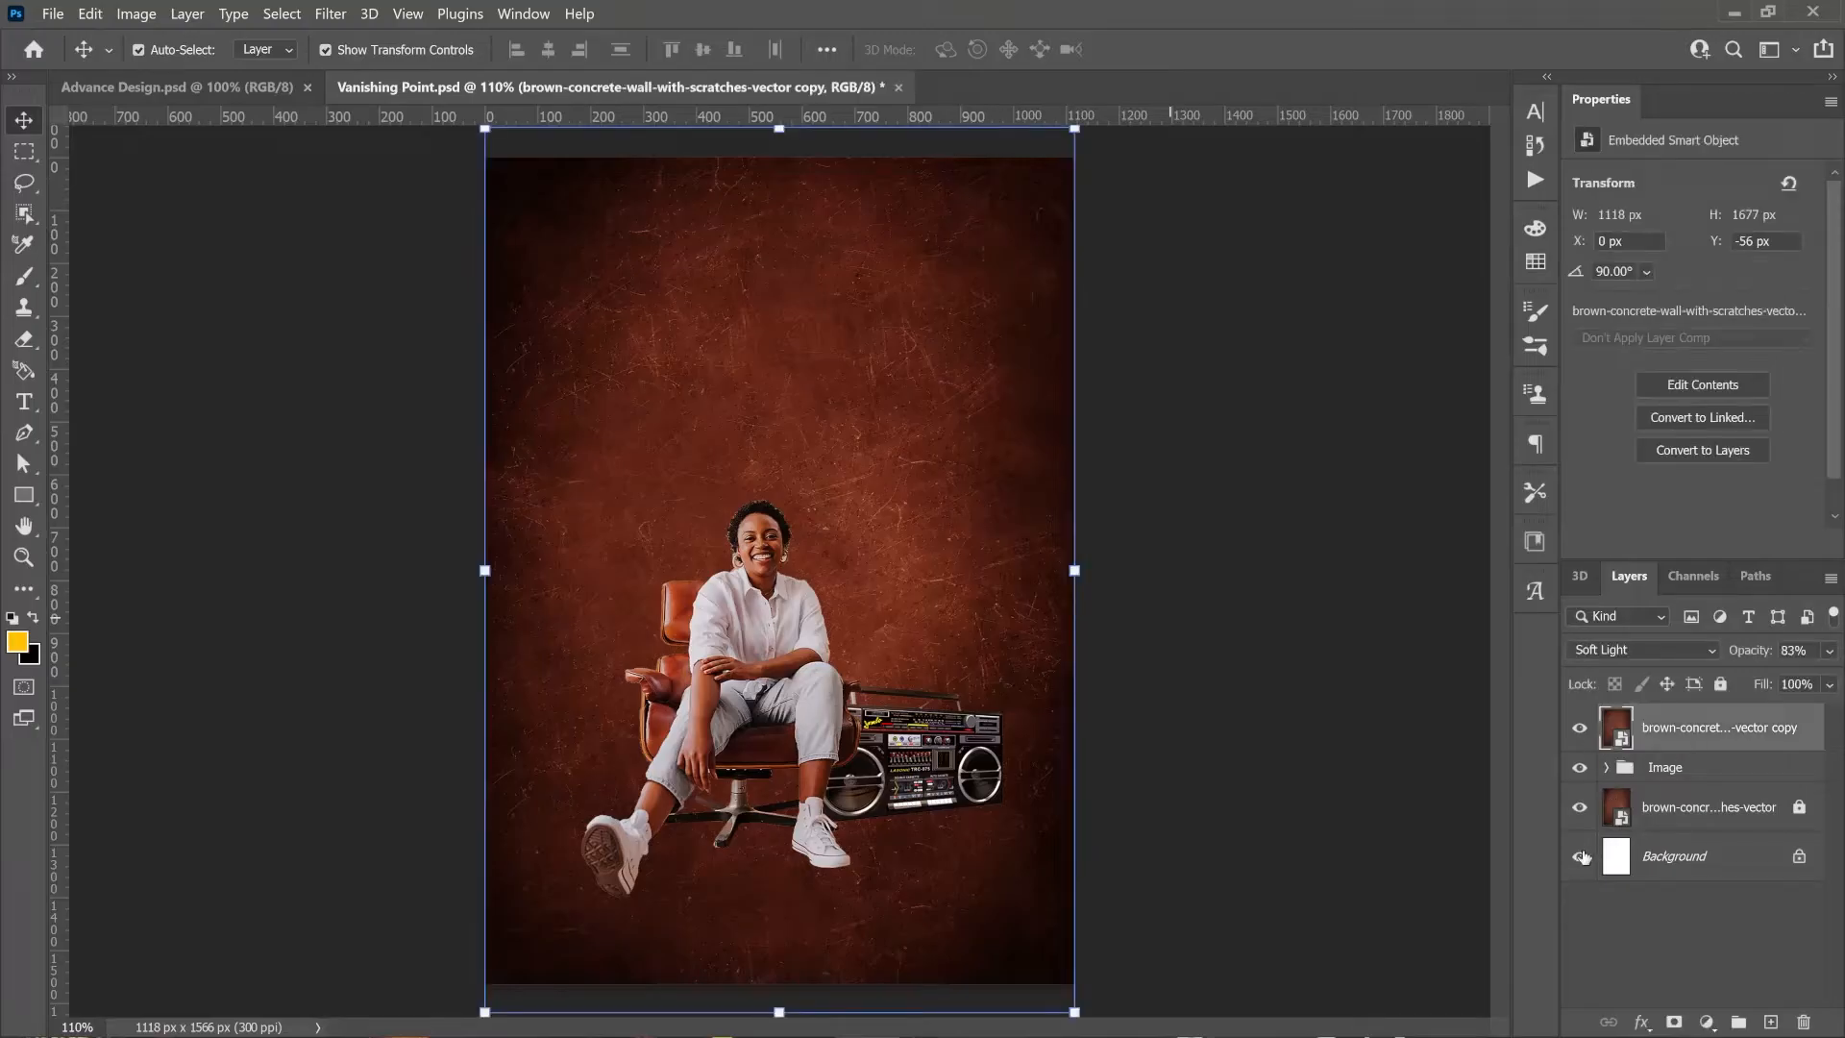
pyautogui.click(1257, 653)
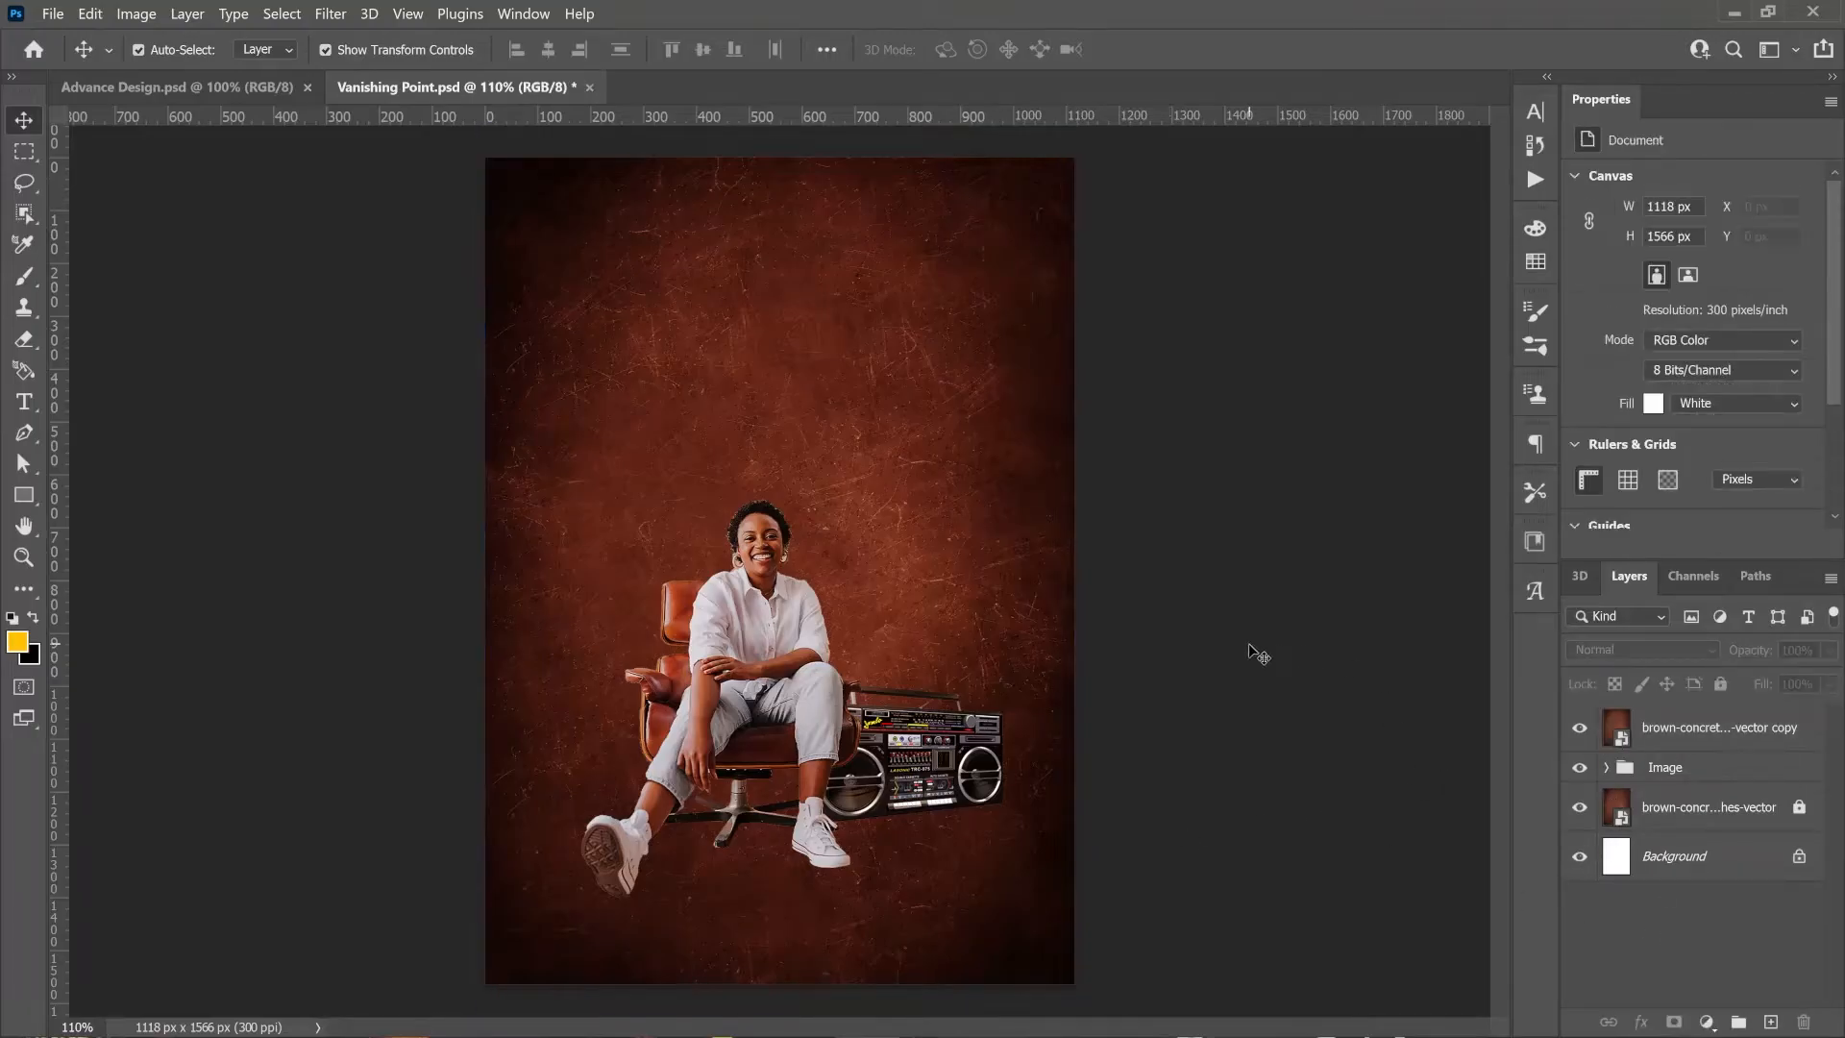
# Add a white Montserrat text layer reading OCTOBER above the woman near the poster's top
pyautogui.click(23, 403)
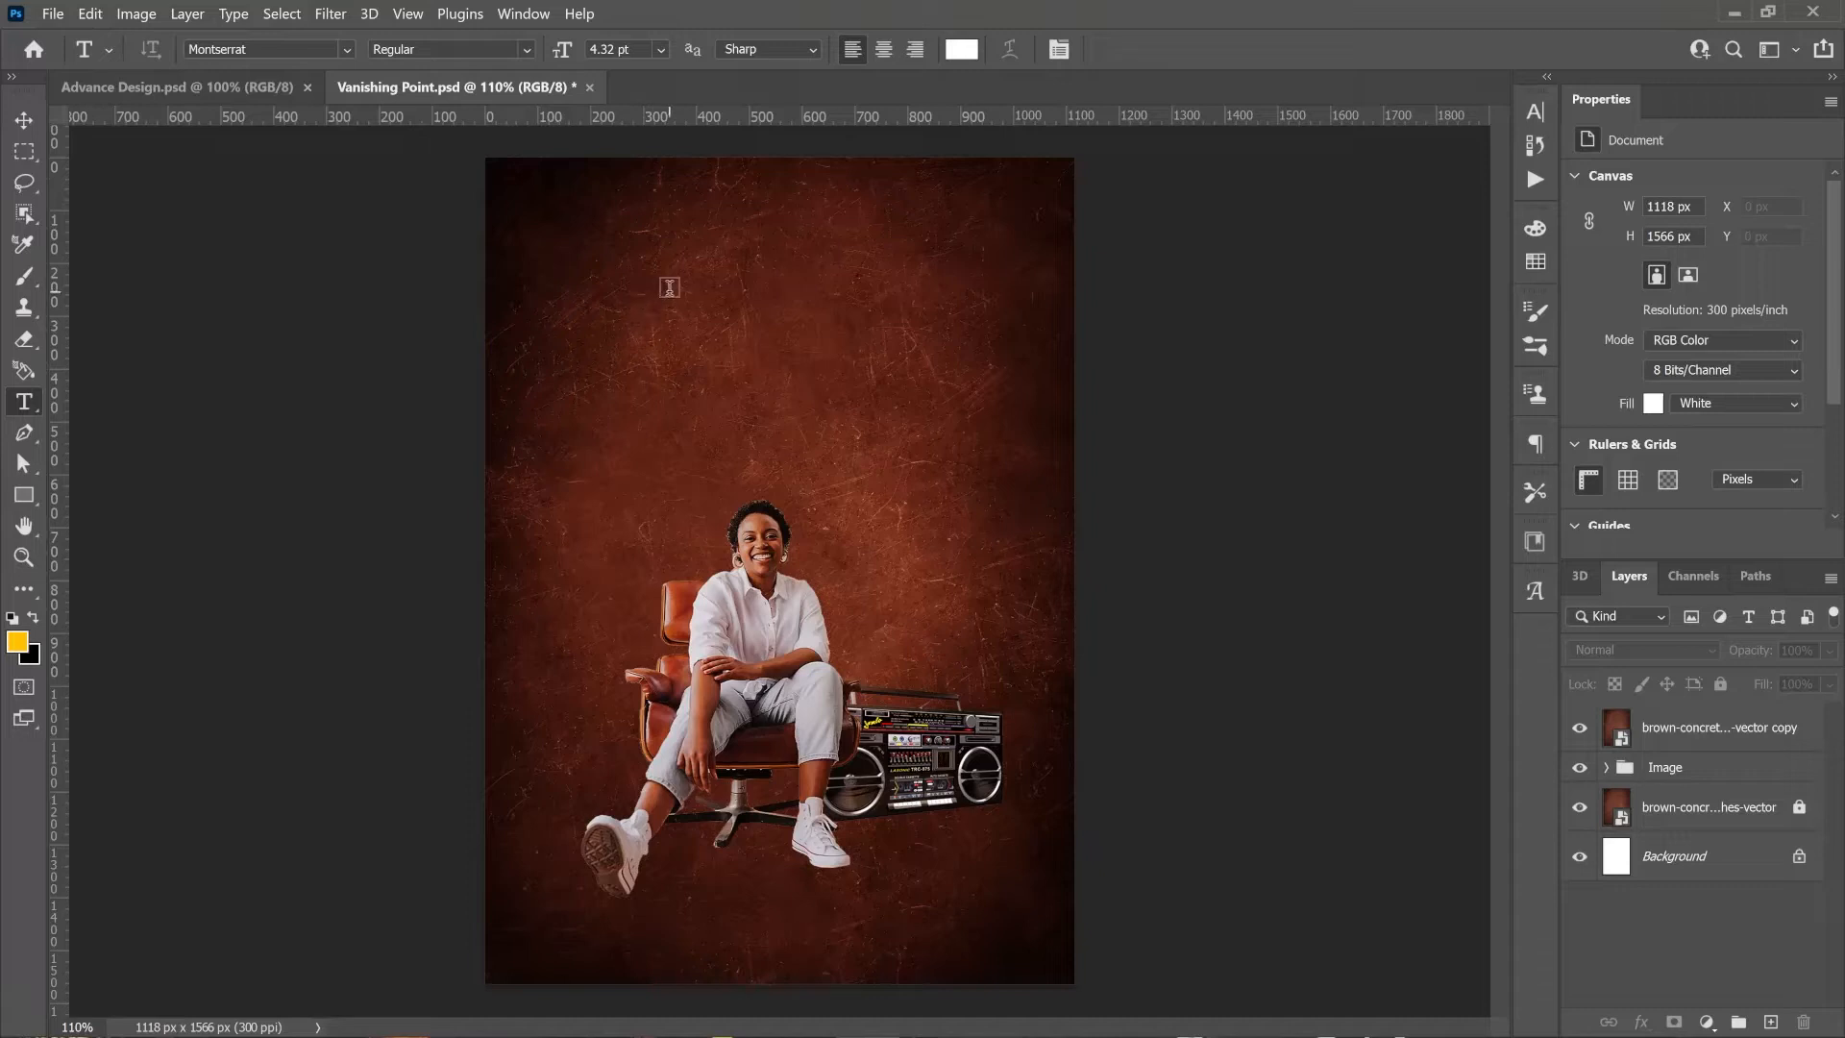
pyautogui.click(679, 281)
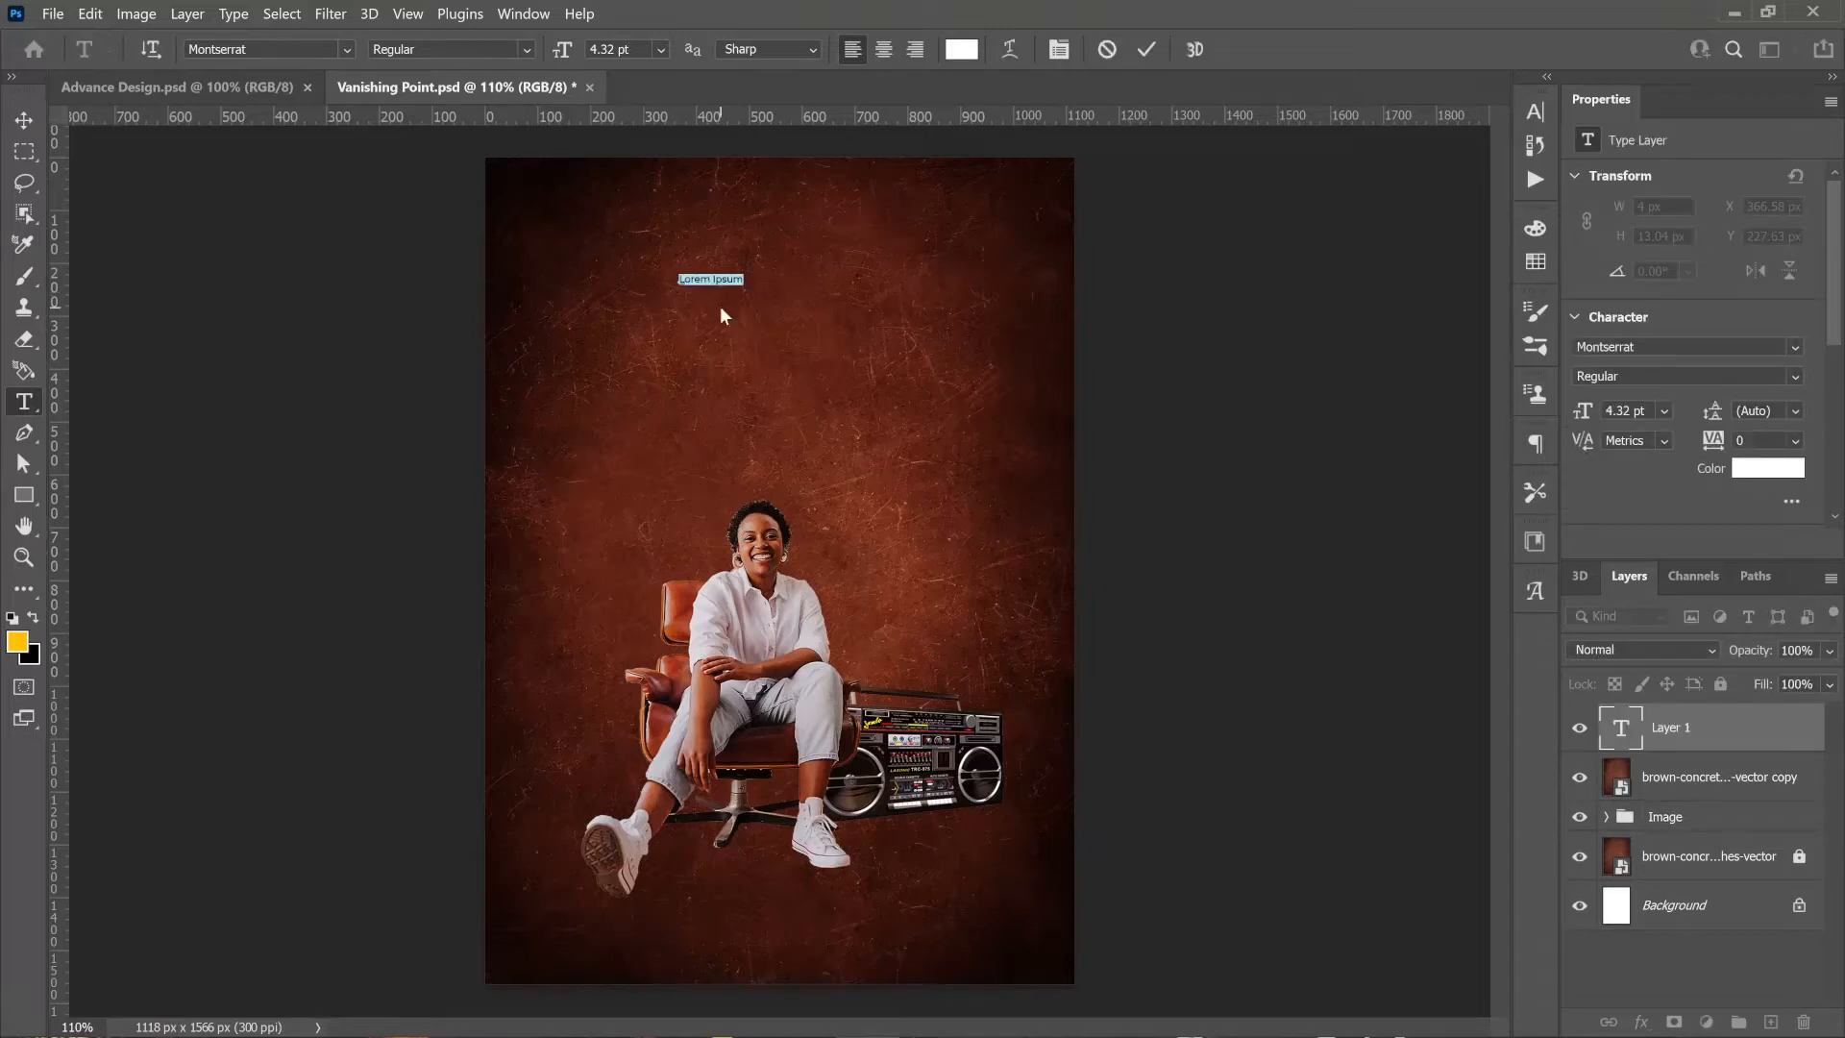
pyautogui.write('OCTOBER')
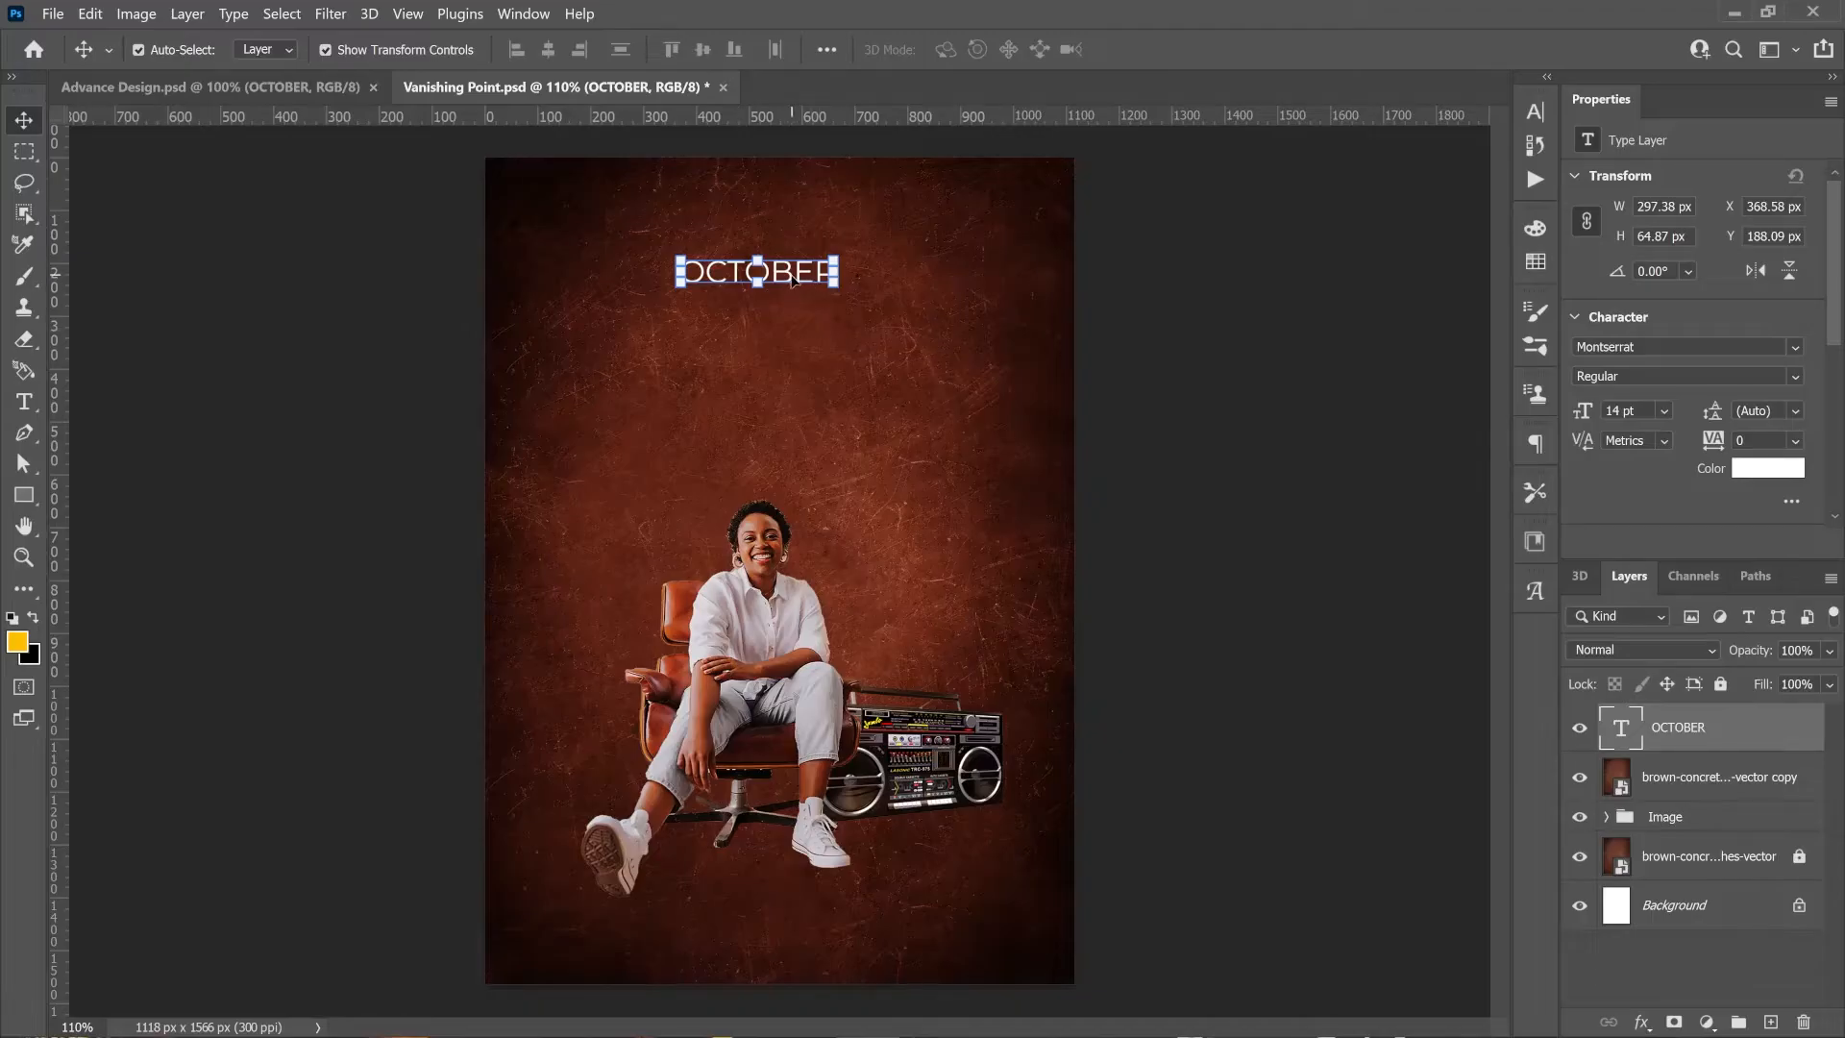
# Enlarge the OCTOBER text to 48 pt and move it to span the poster's top, at about X 50 px, Y 121 px
pyautogui.moveTo(1622, 411); pyautogui.dragTo(1614, 411)
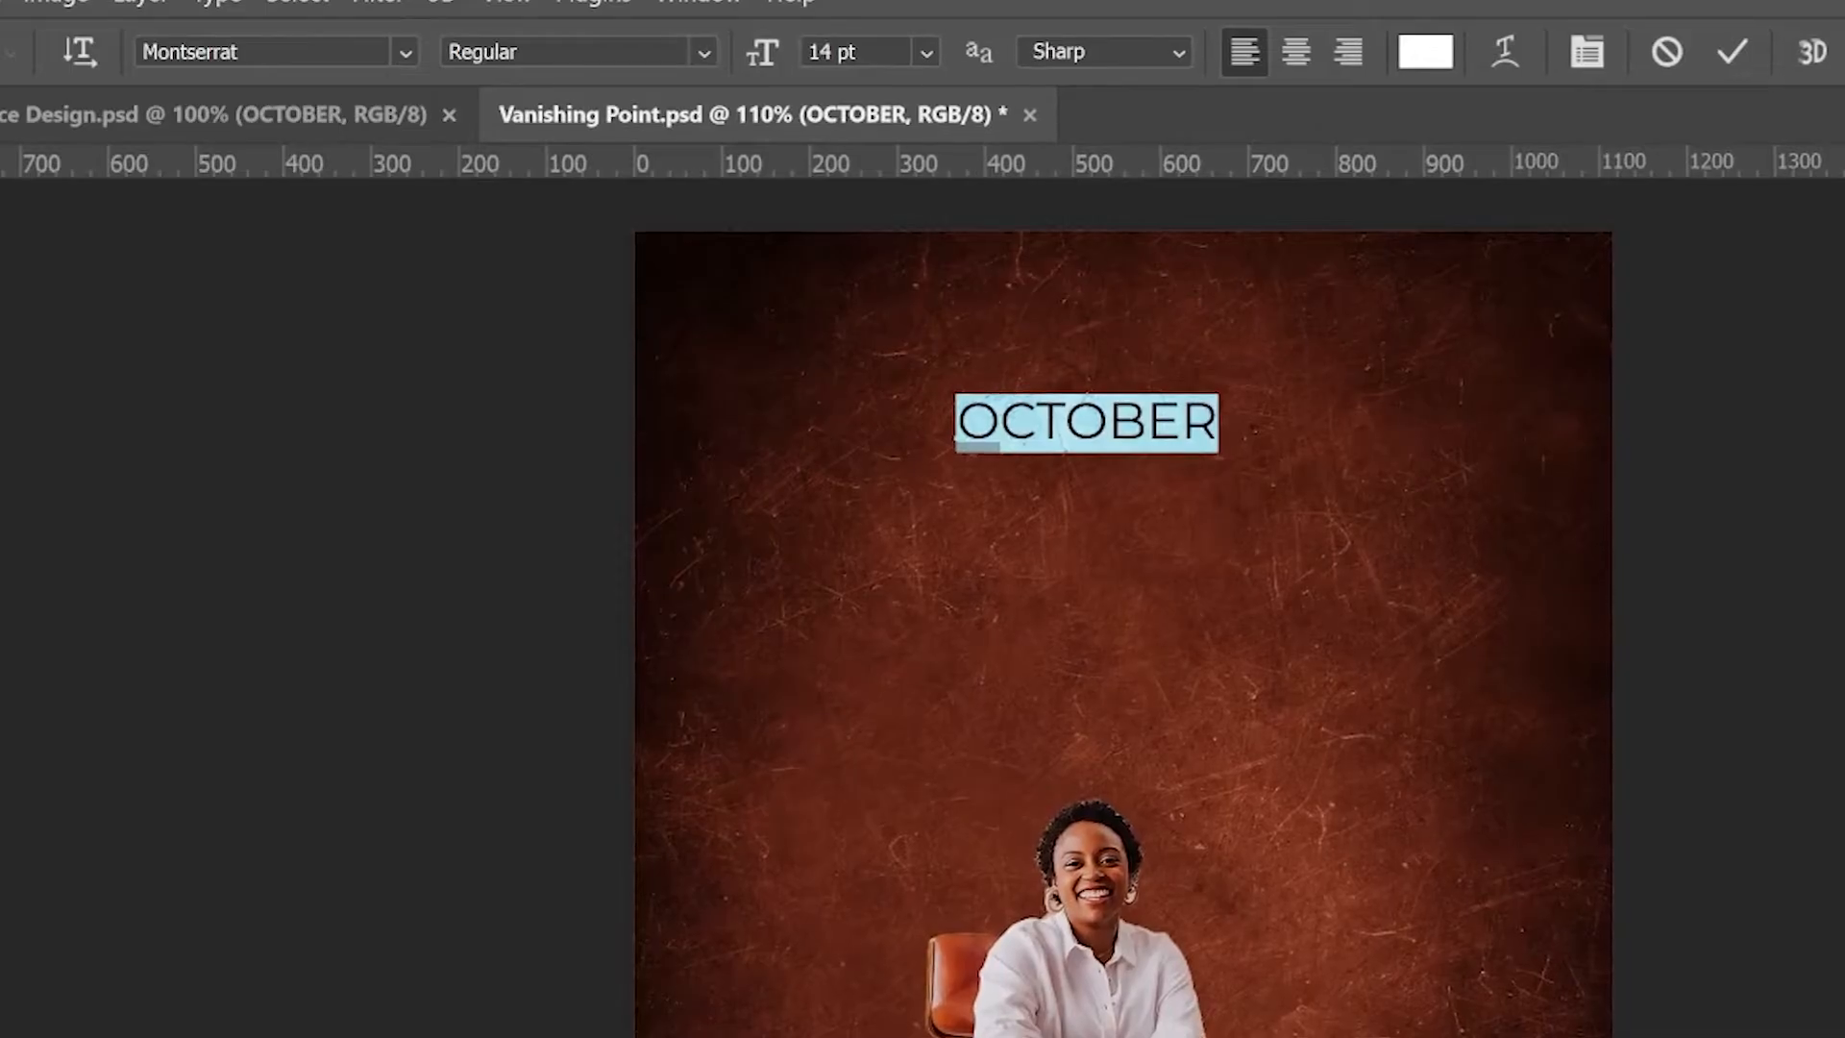
pyautogui.write('48')
pyautogui.press('Return')
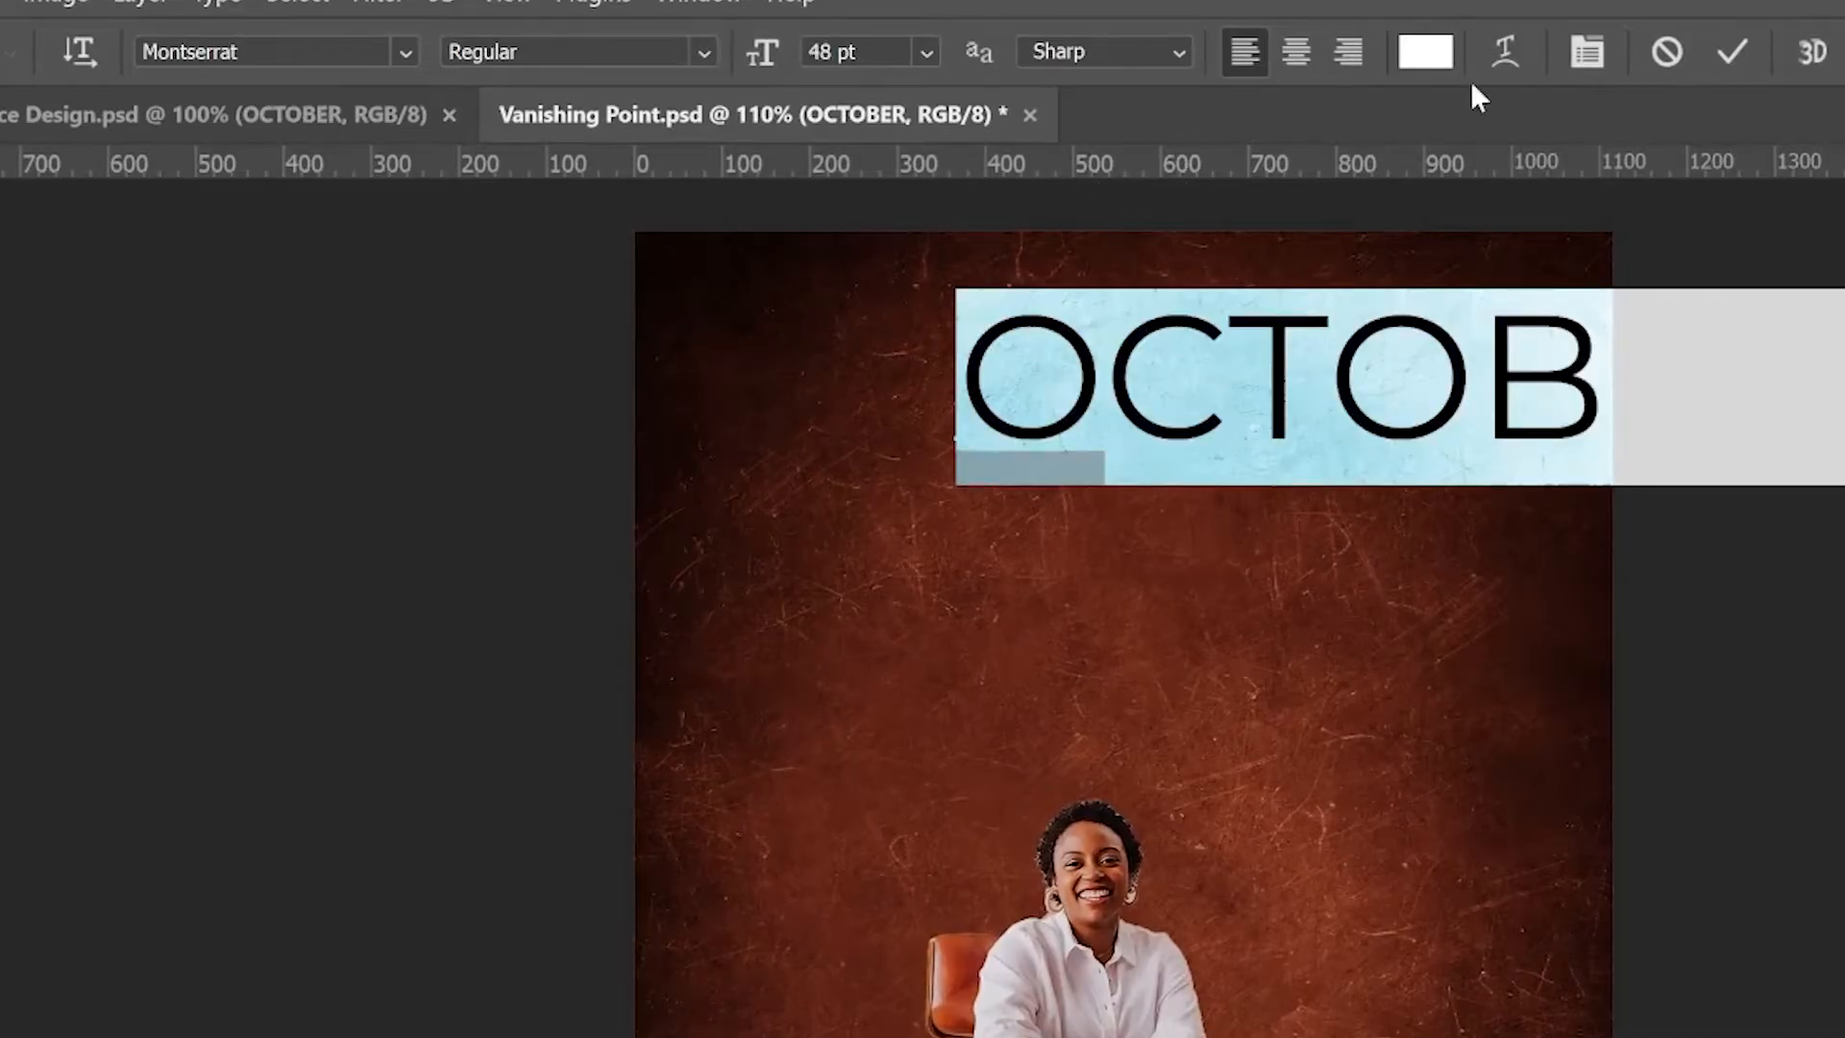
pyautogui.click(1732, 52)
pyautogui.press('v')
pyautogui.moveTo(1519, 389); pyautogui.dragTo(1225, 437)
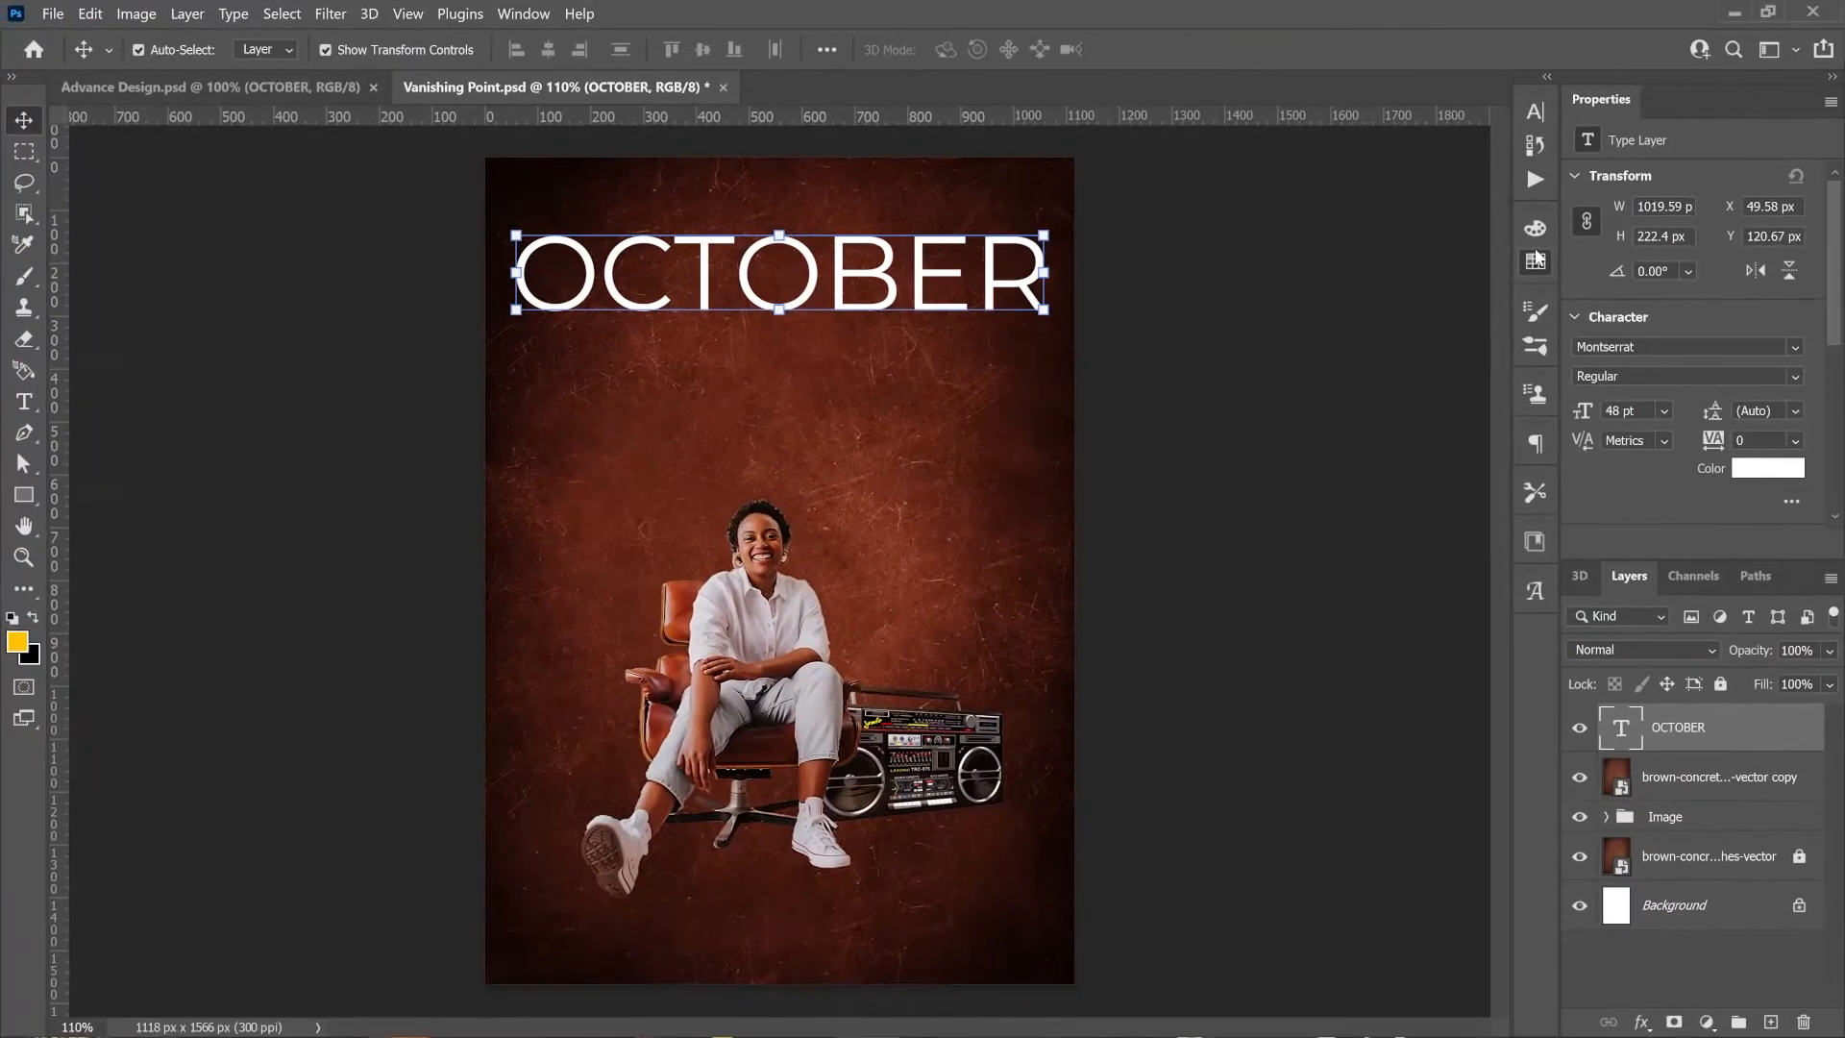
# Colour the OCTOBER text yellow ffc200 and change its font to Upbolters New
pyautogui.click(1535, 262)
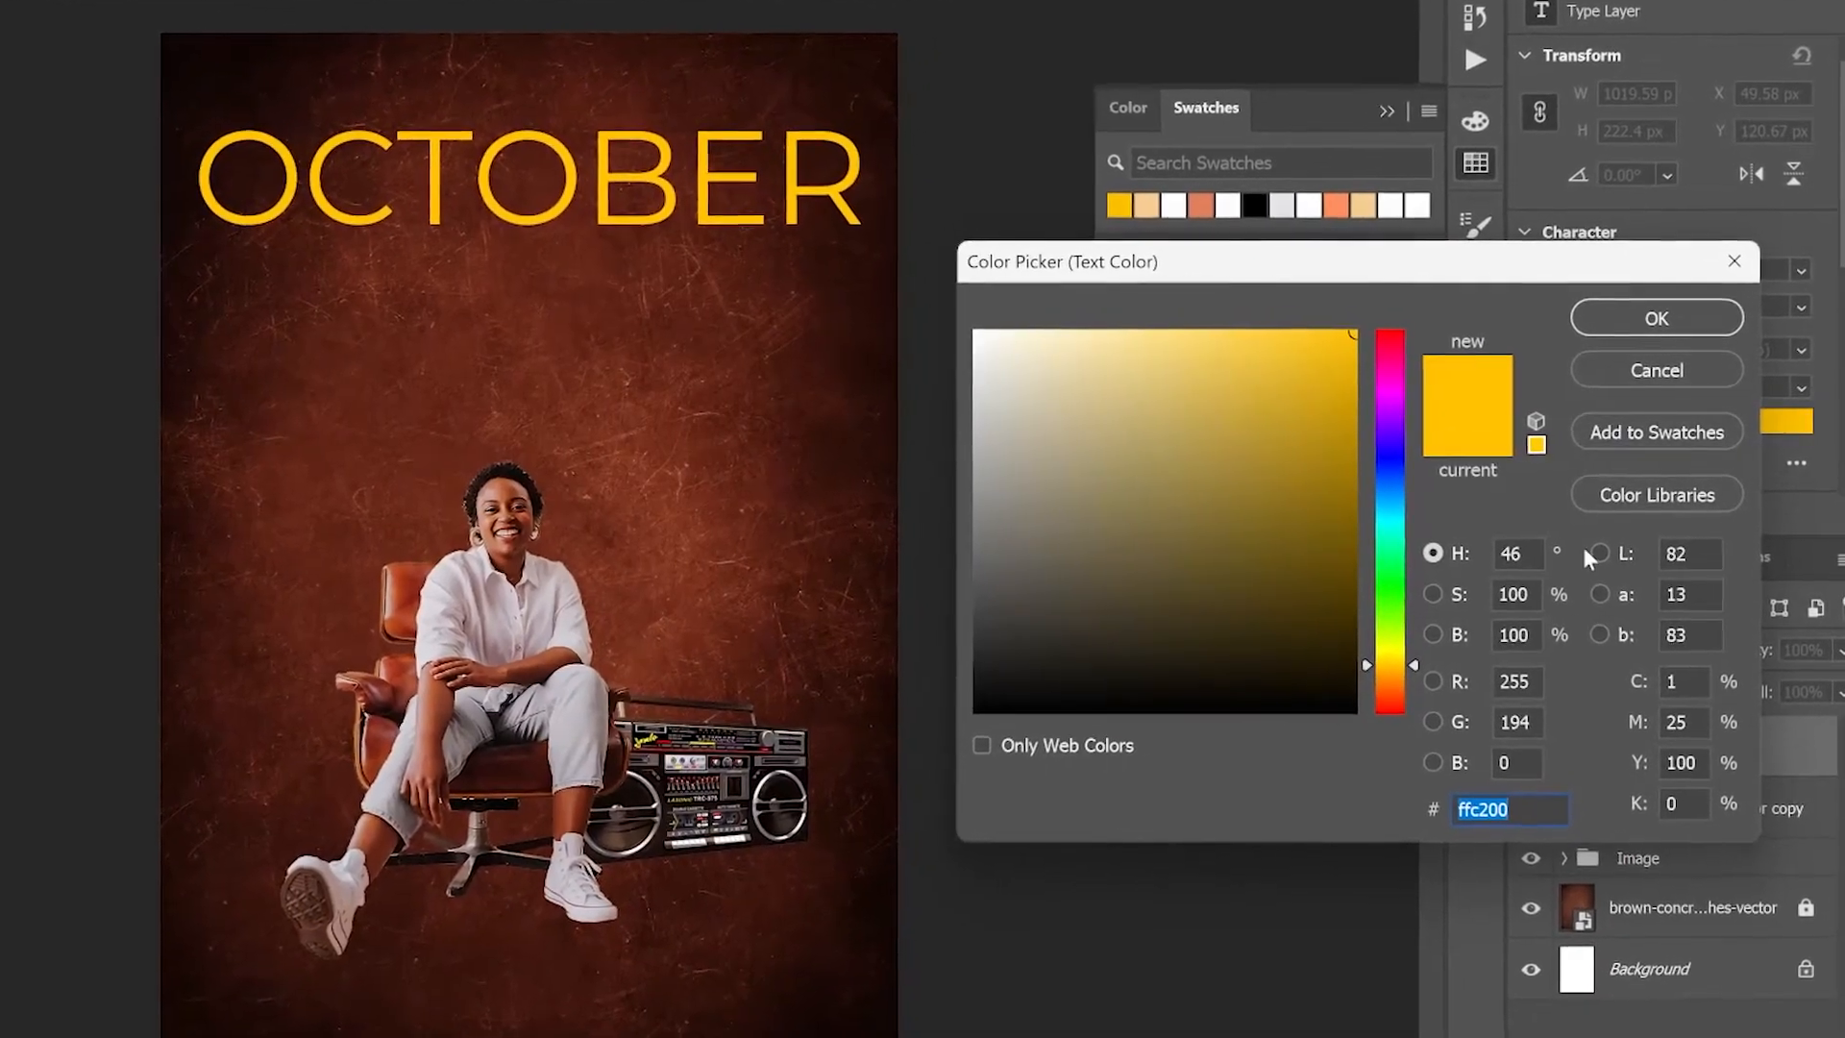
pyautogui.click(1603, 307)
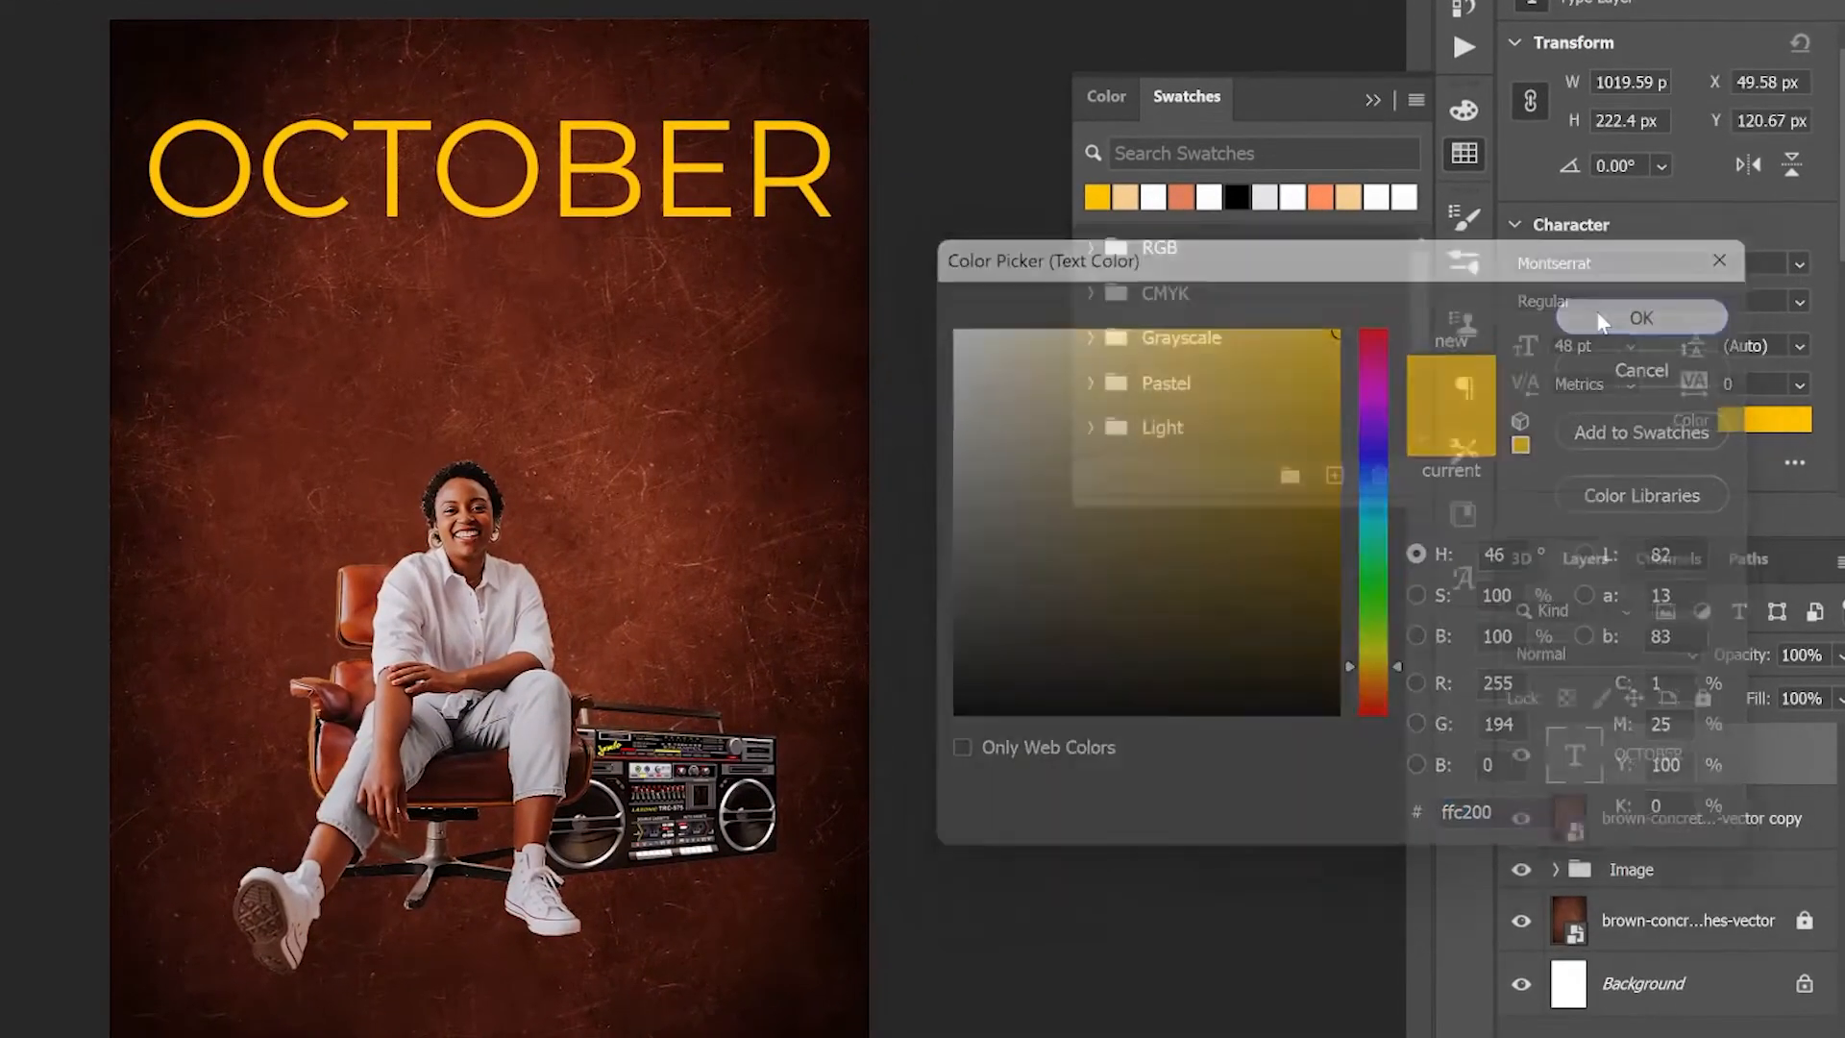
pyautogui.click(1799, 264)
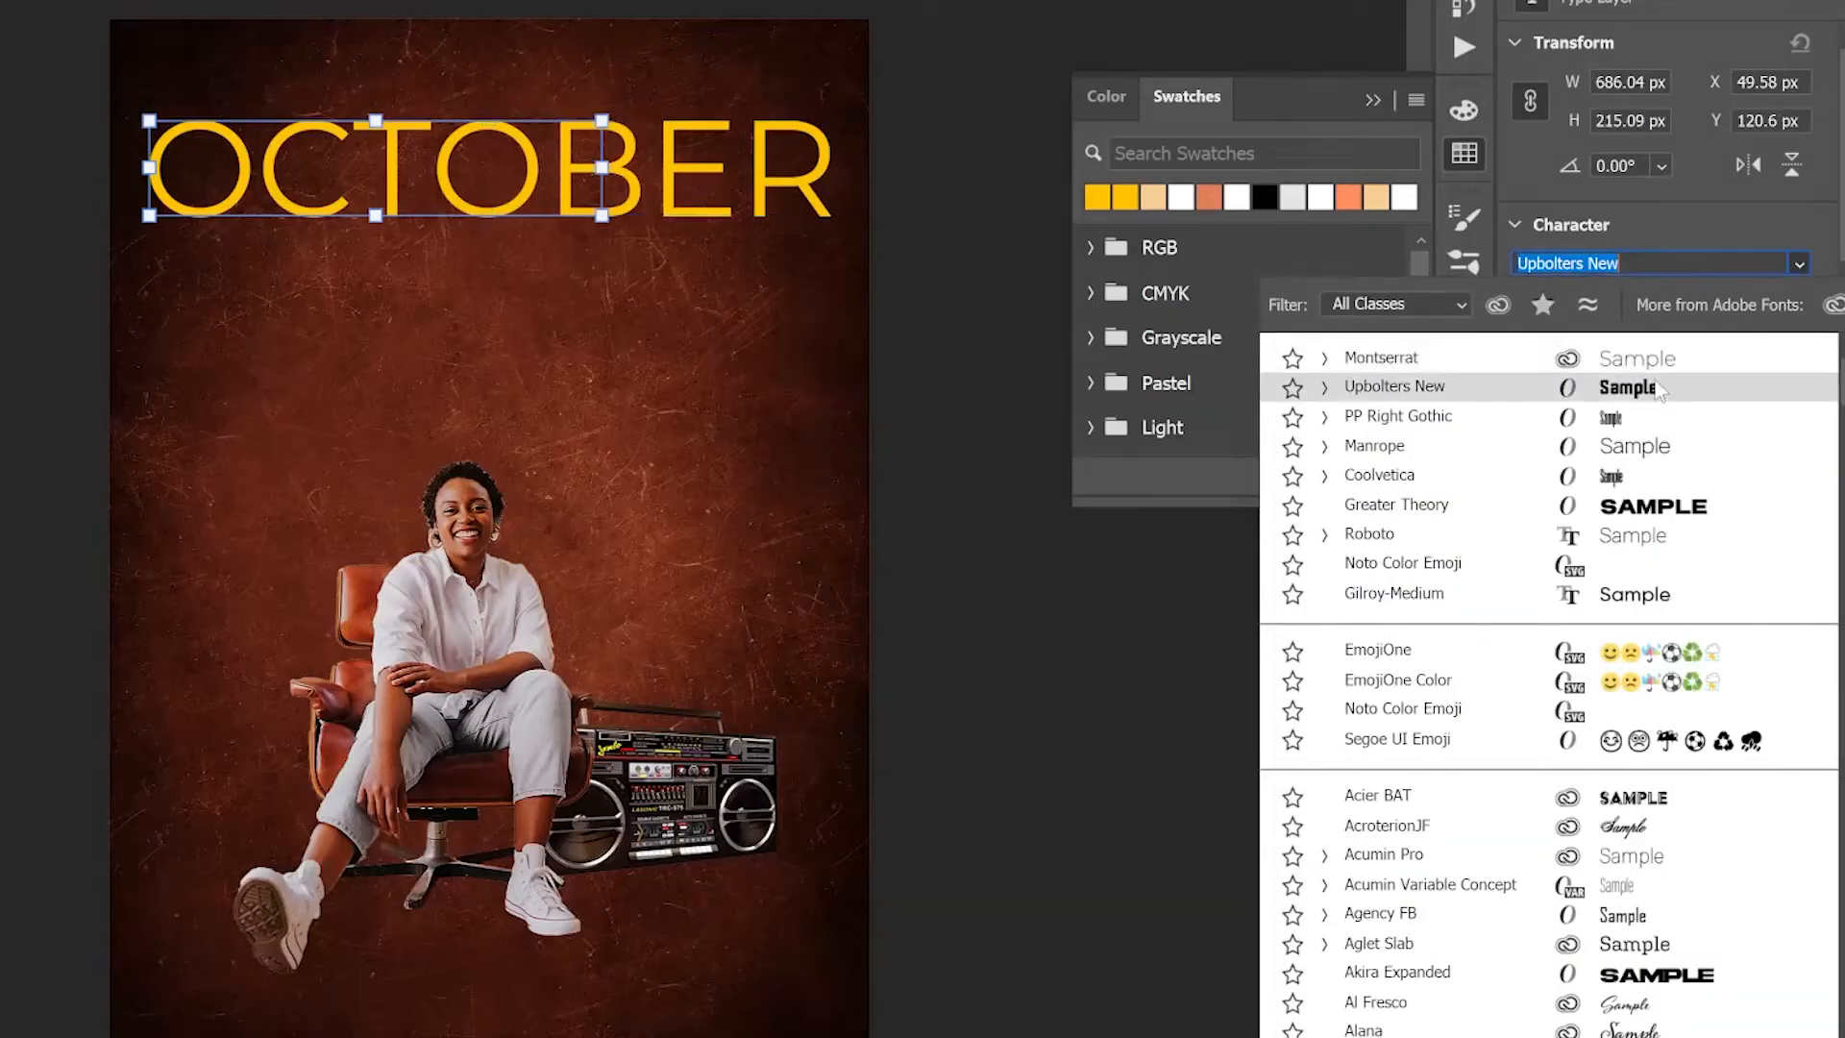
pyautogui.click(1656, 386)
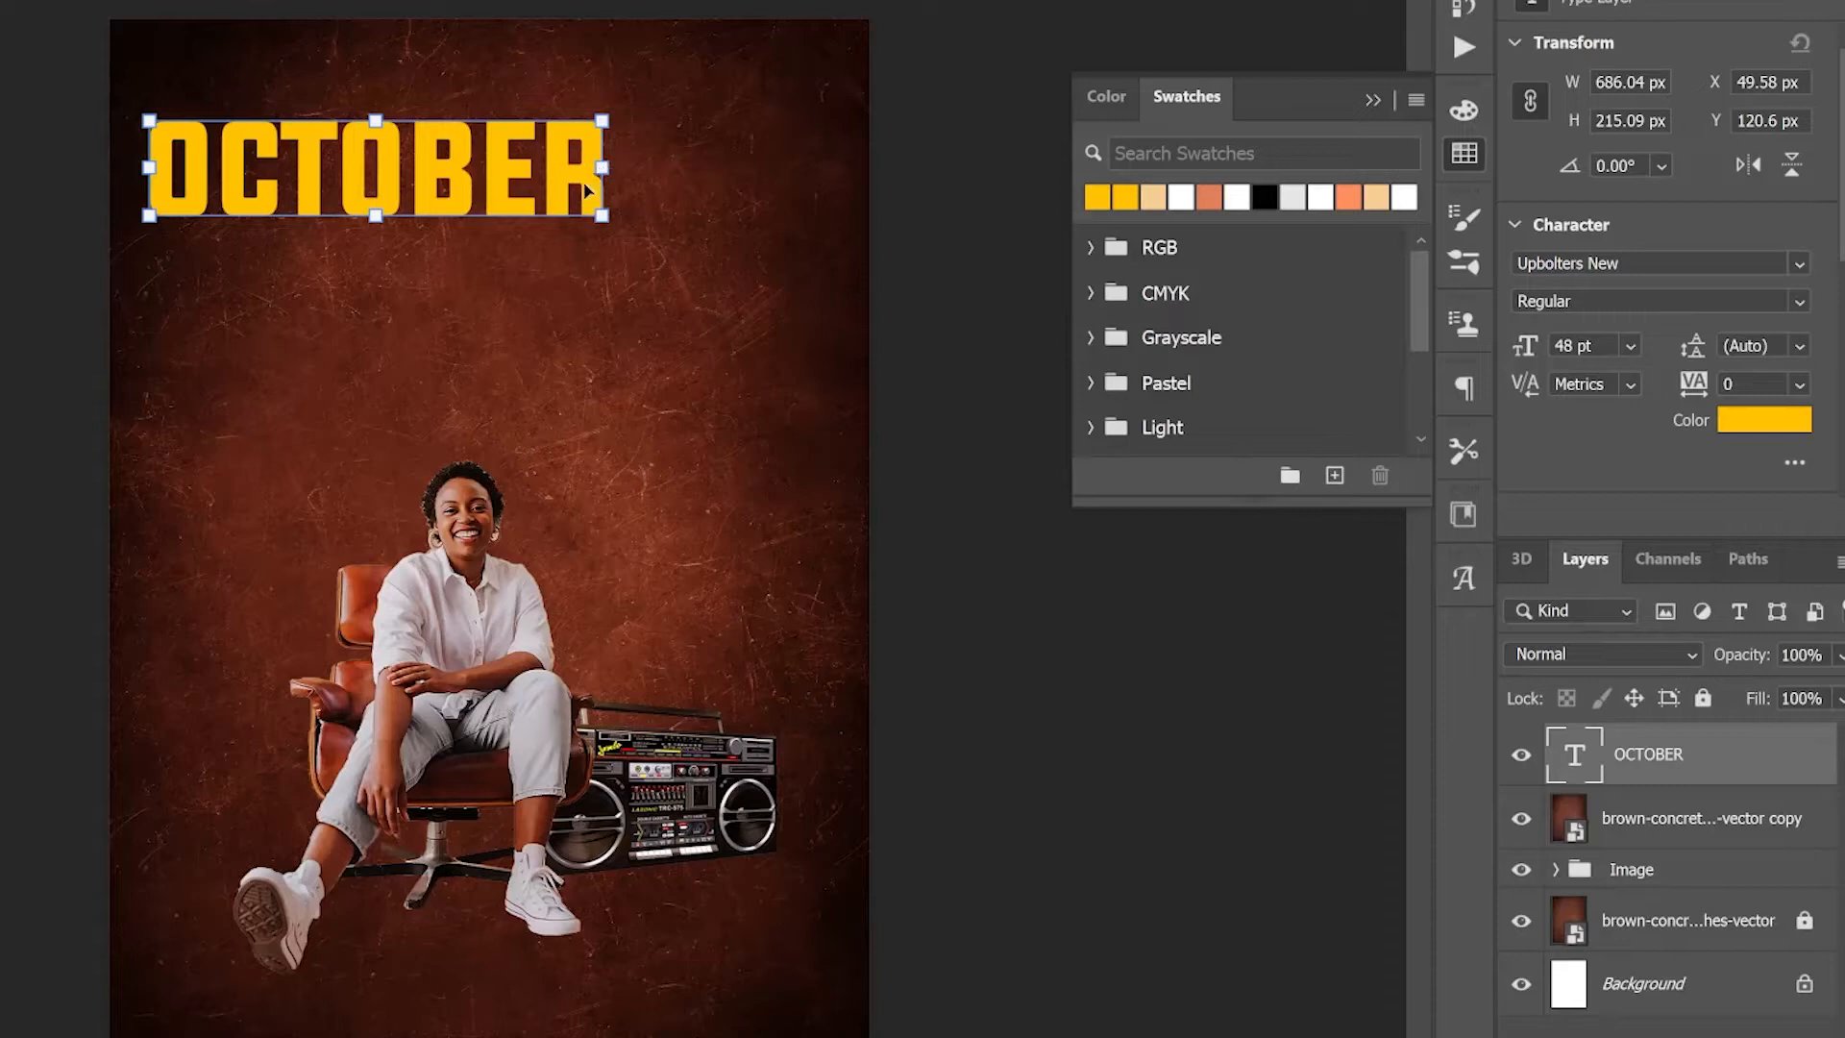
pyautogui.click(1455, 157)
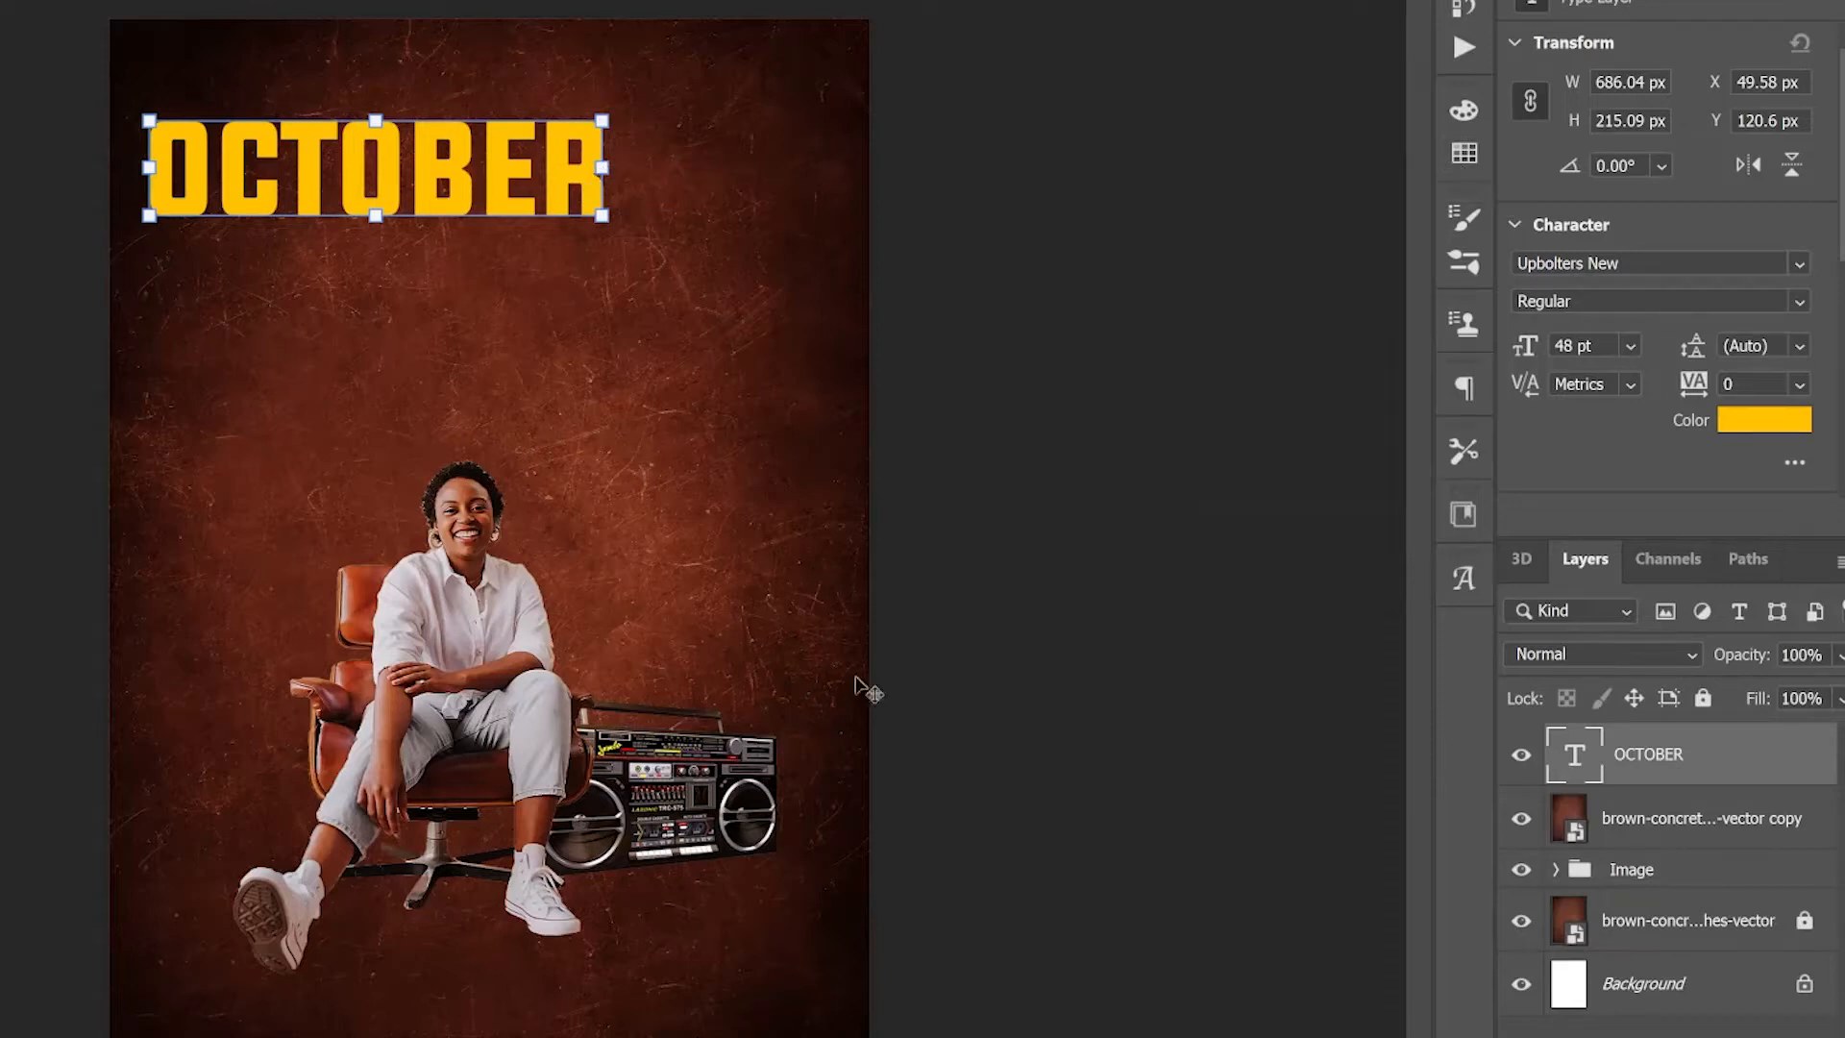
# Preview the OCTOBER lettering's outline as a selection, and hide the OCTOBER text layer
pyautogui.keyDown('ctrl'); pyautogui.click(1576, 759); pyautogui.keyUp('ctrl')
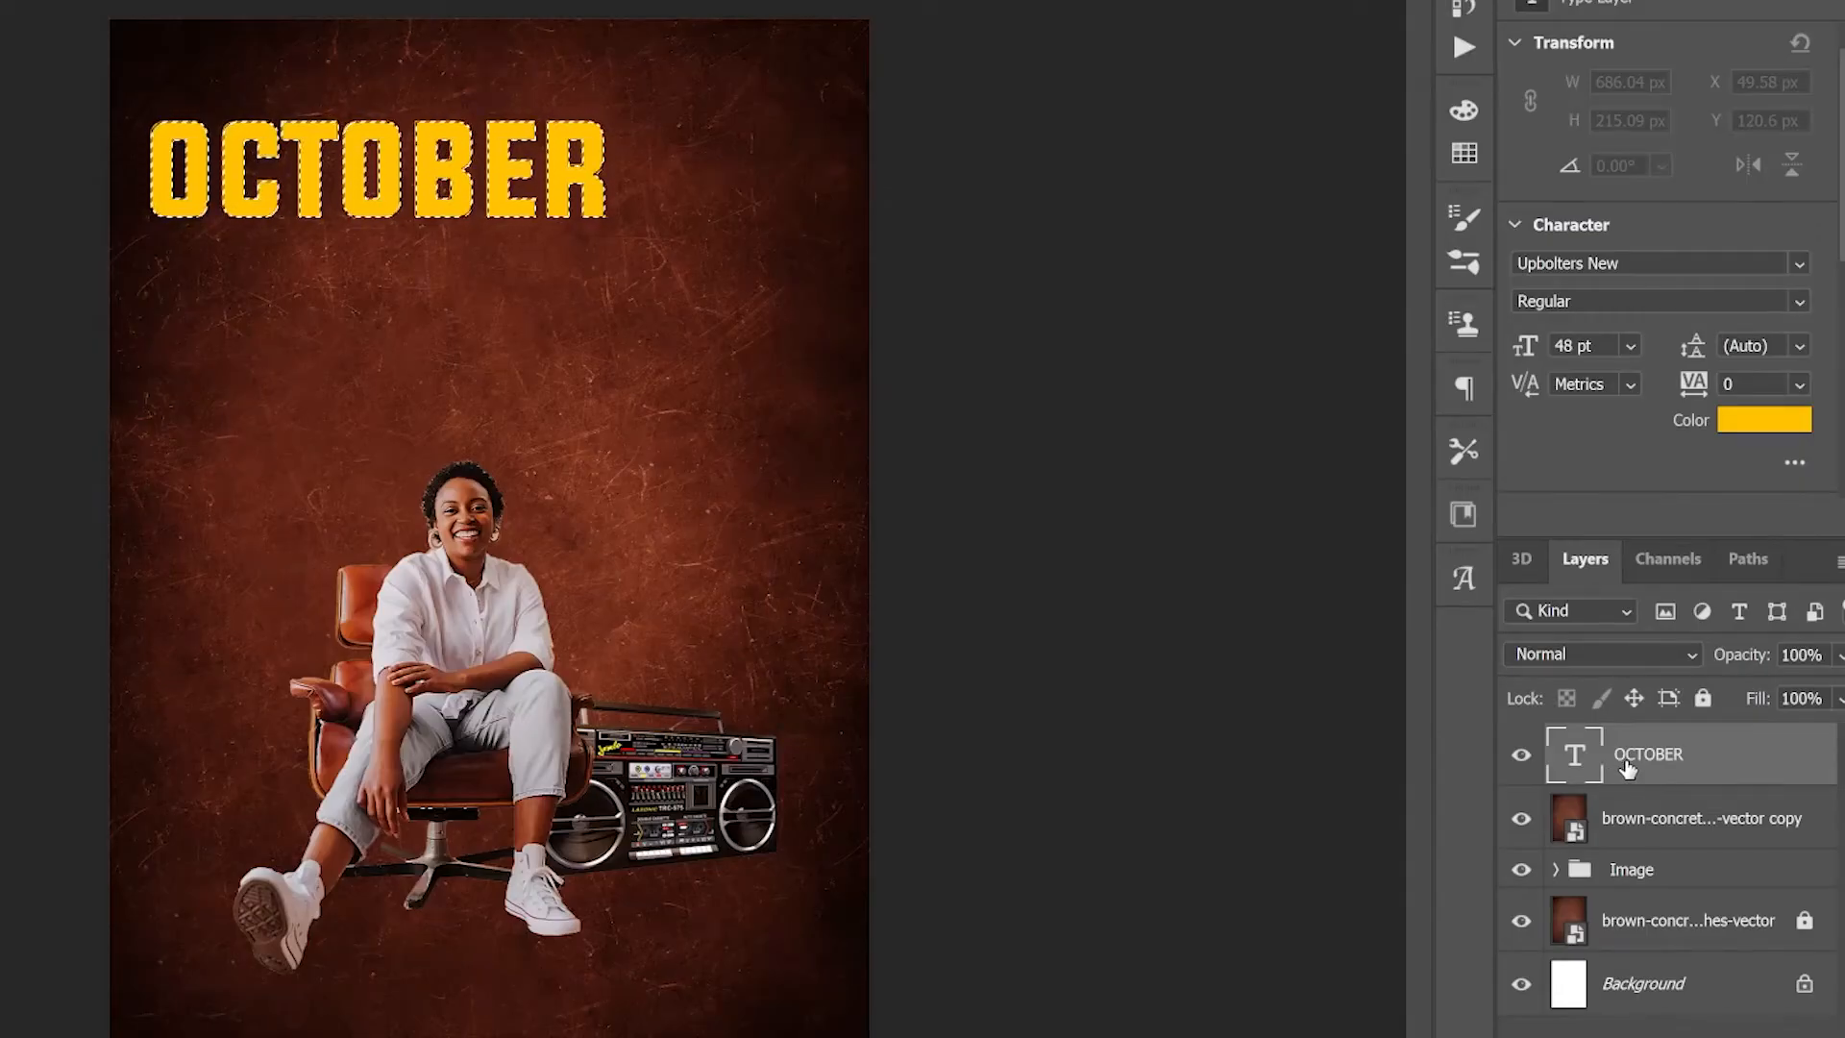
pyautogui.hotkey('ctrl', 'd')
pyautogui.click(1521, 757)
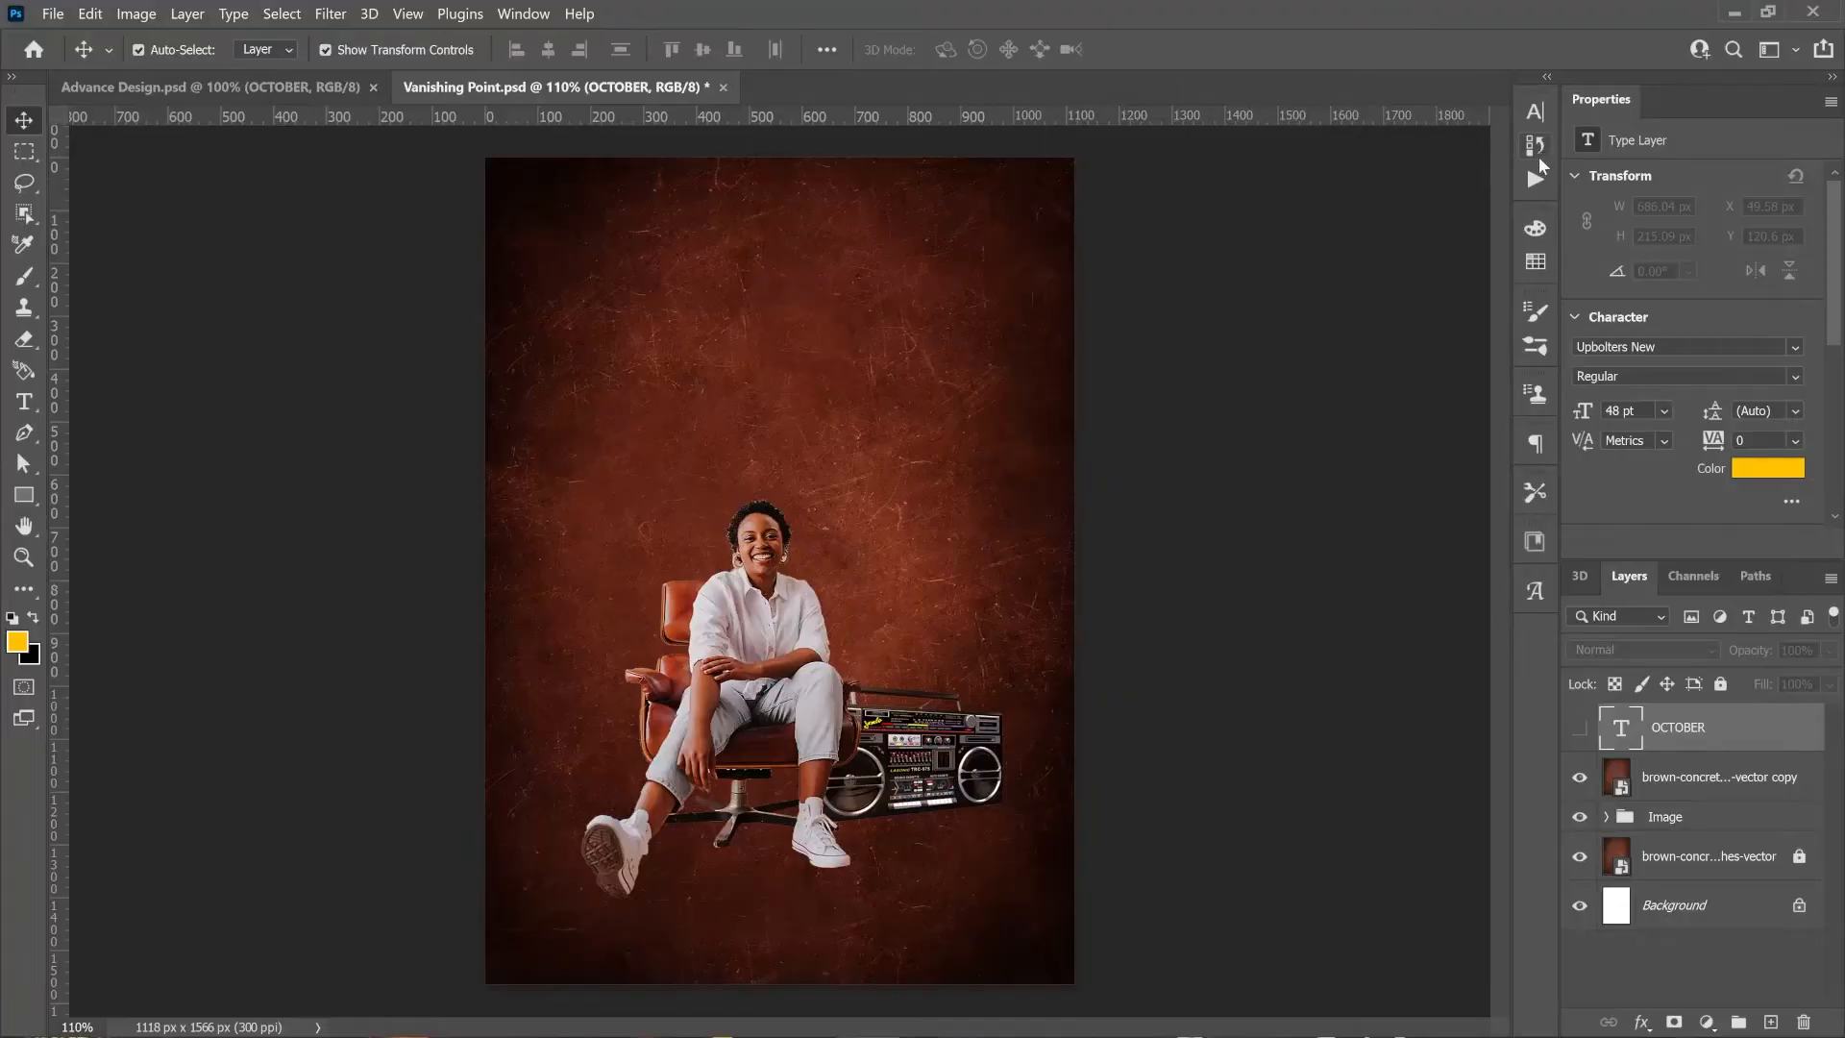
# Create a new action set named Vanishing Point
pyautogui.click(1535, 179)
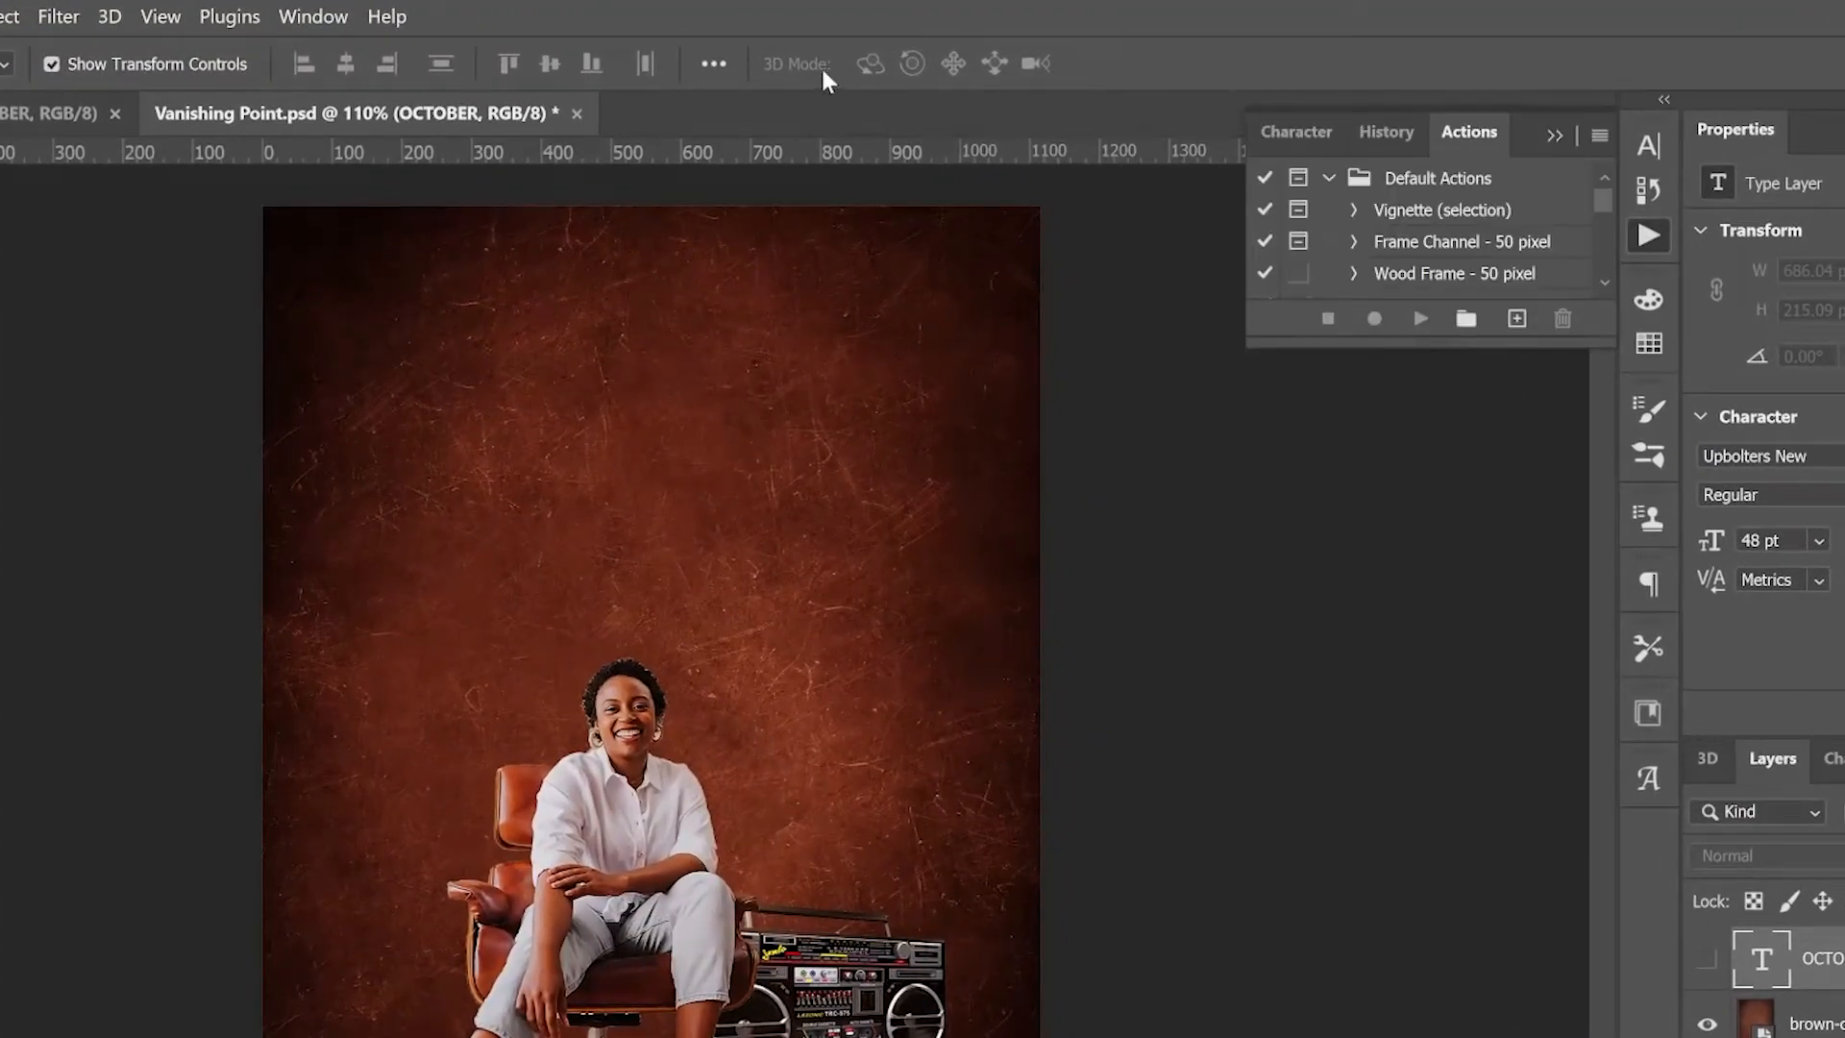
pyautogui.click(304, 18)
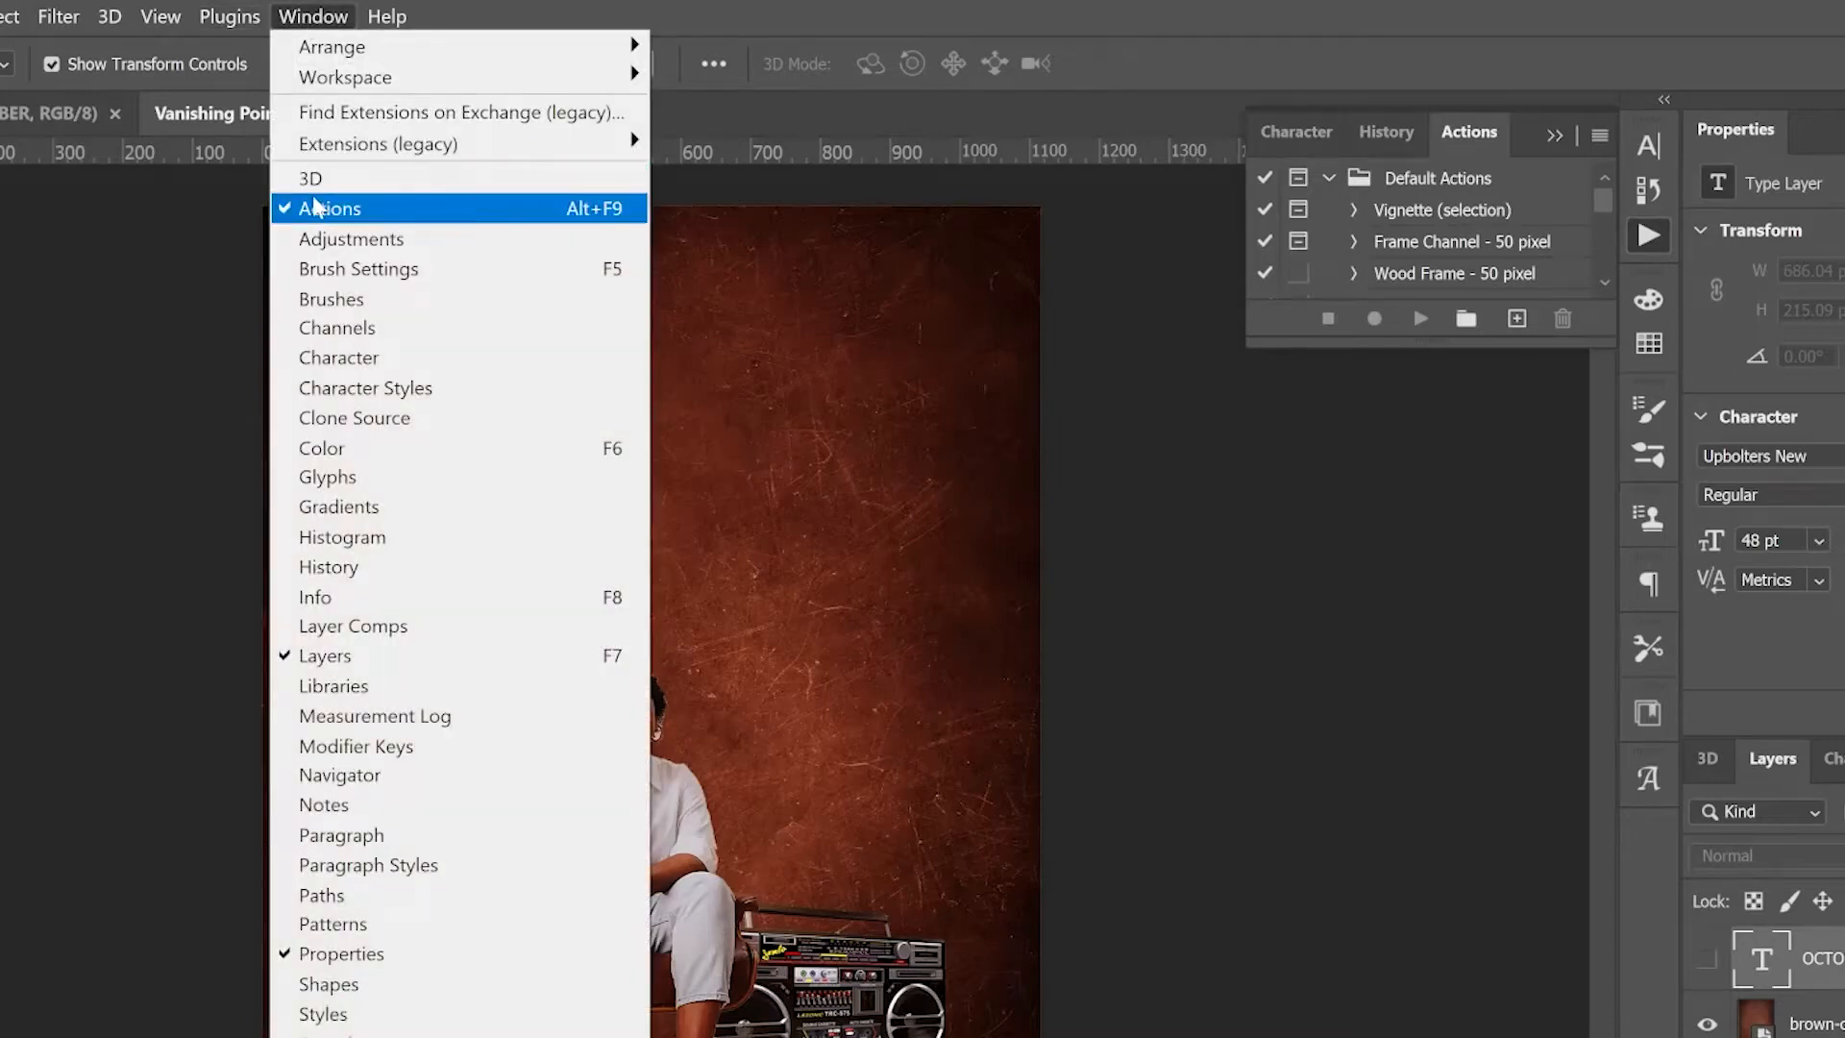
pyautogui.click(305, 19)
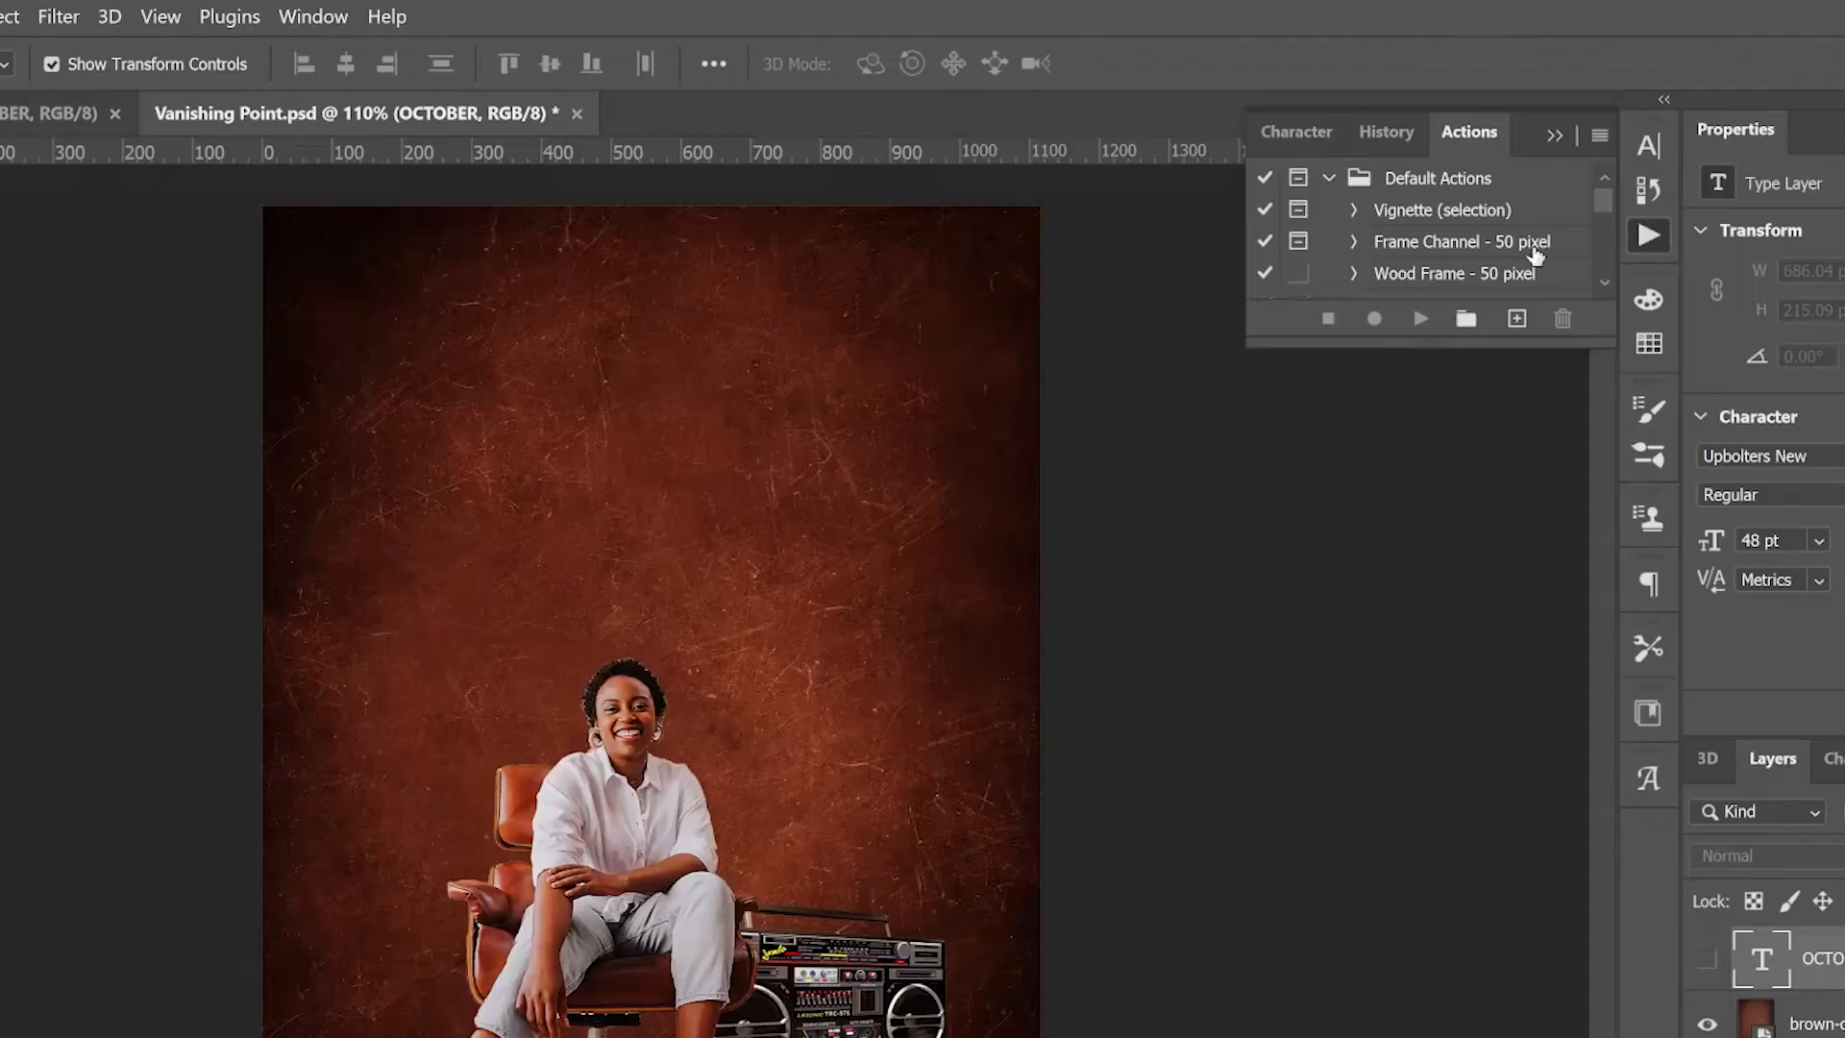
pyautogui.click(1477, 330)
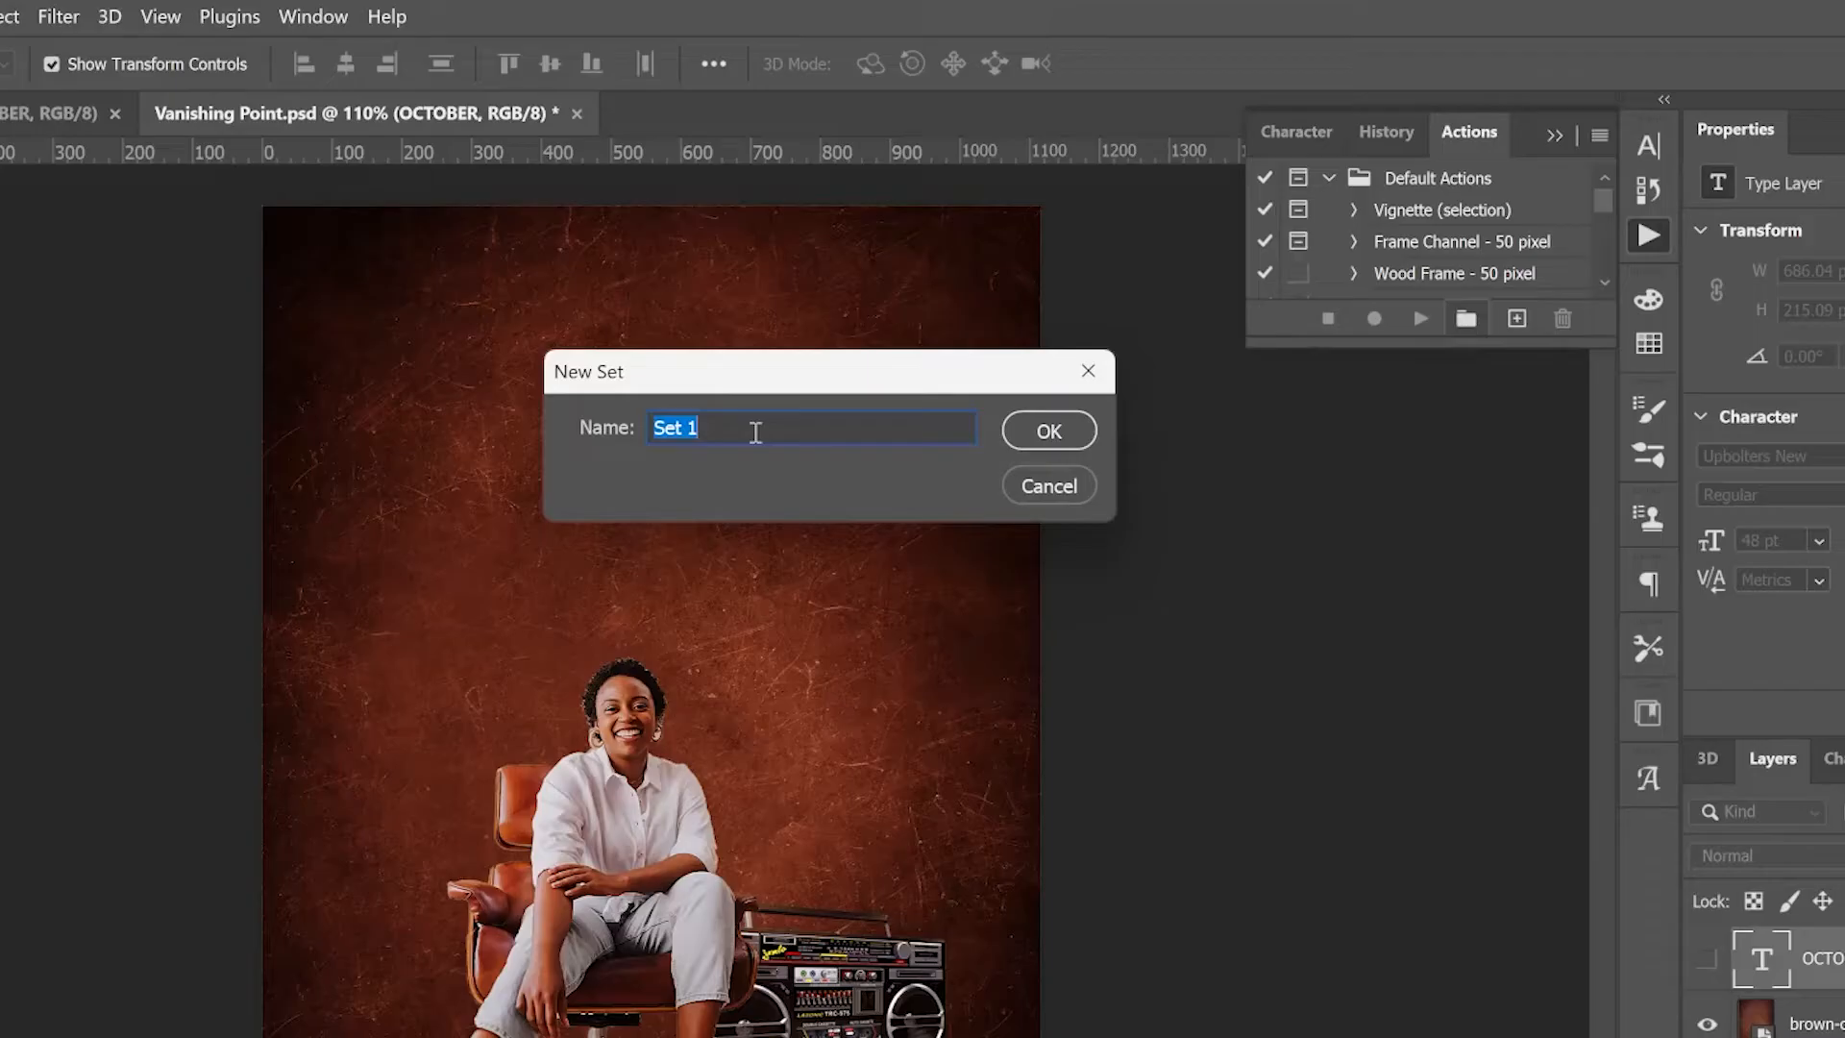
pyautogui.write('Vanishing Point')
pyautogui.press('Return')
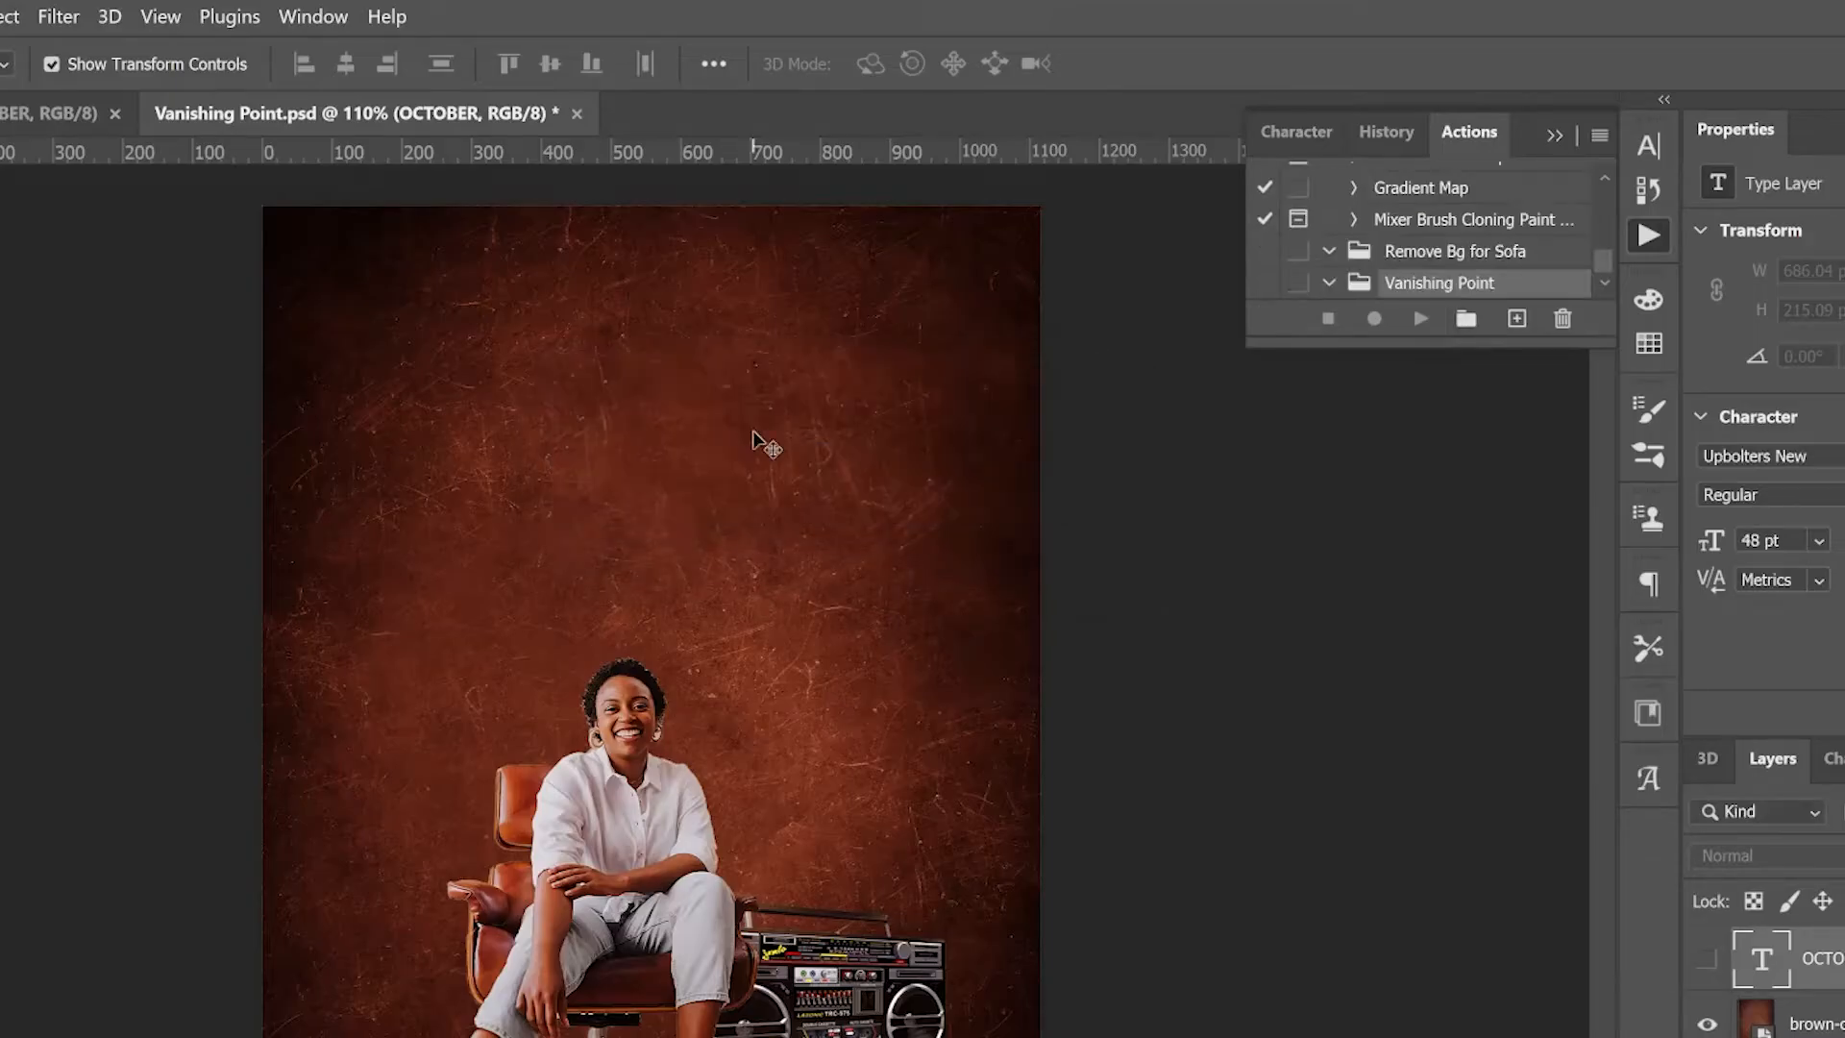
# Create an action named October in the Vanishing Point set, with function key and colour at None, and begin recording
pyautogui.click(1517, 321)
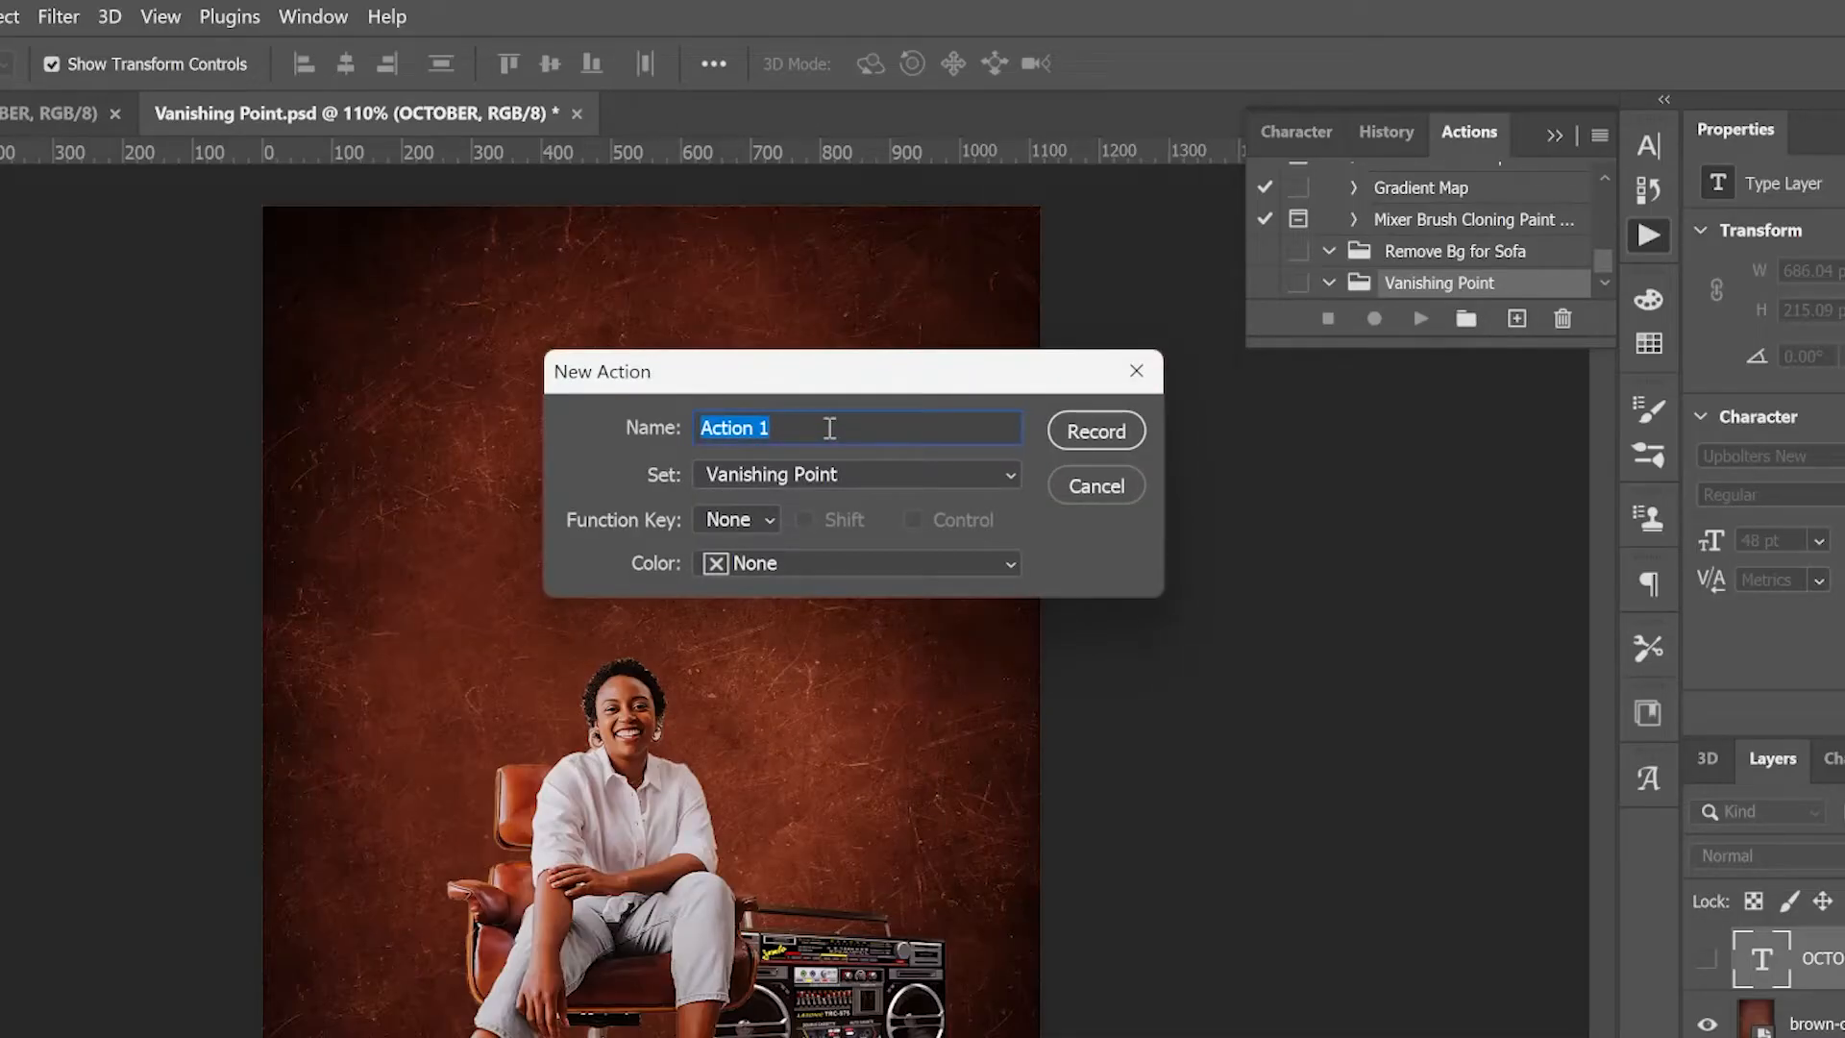
pyautogui.write('October')
pyautogui.click(734, 519)
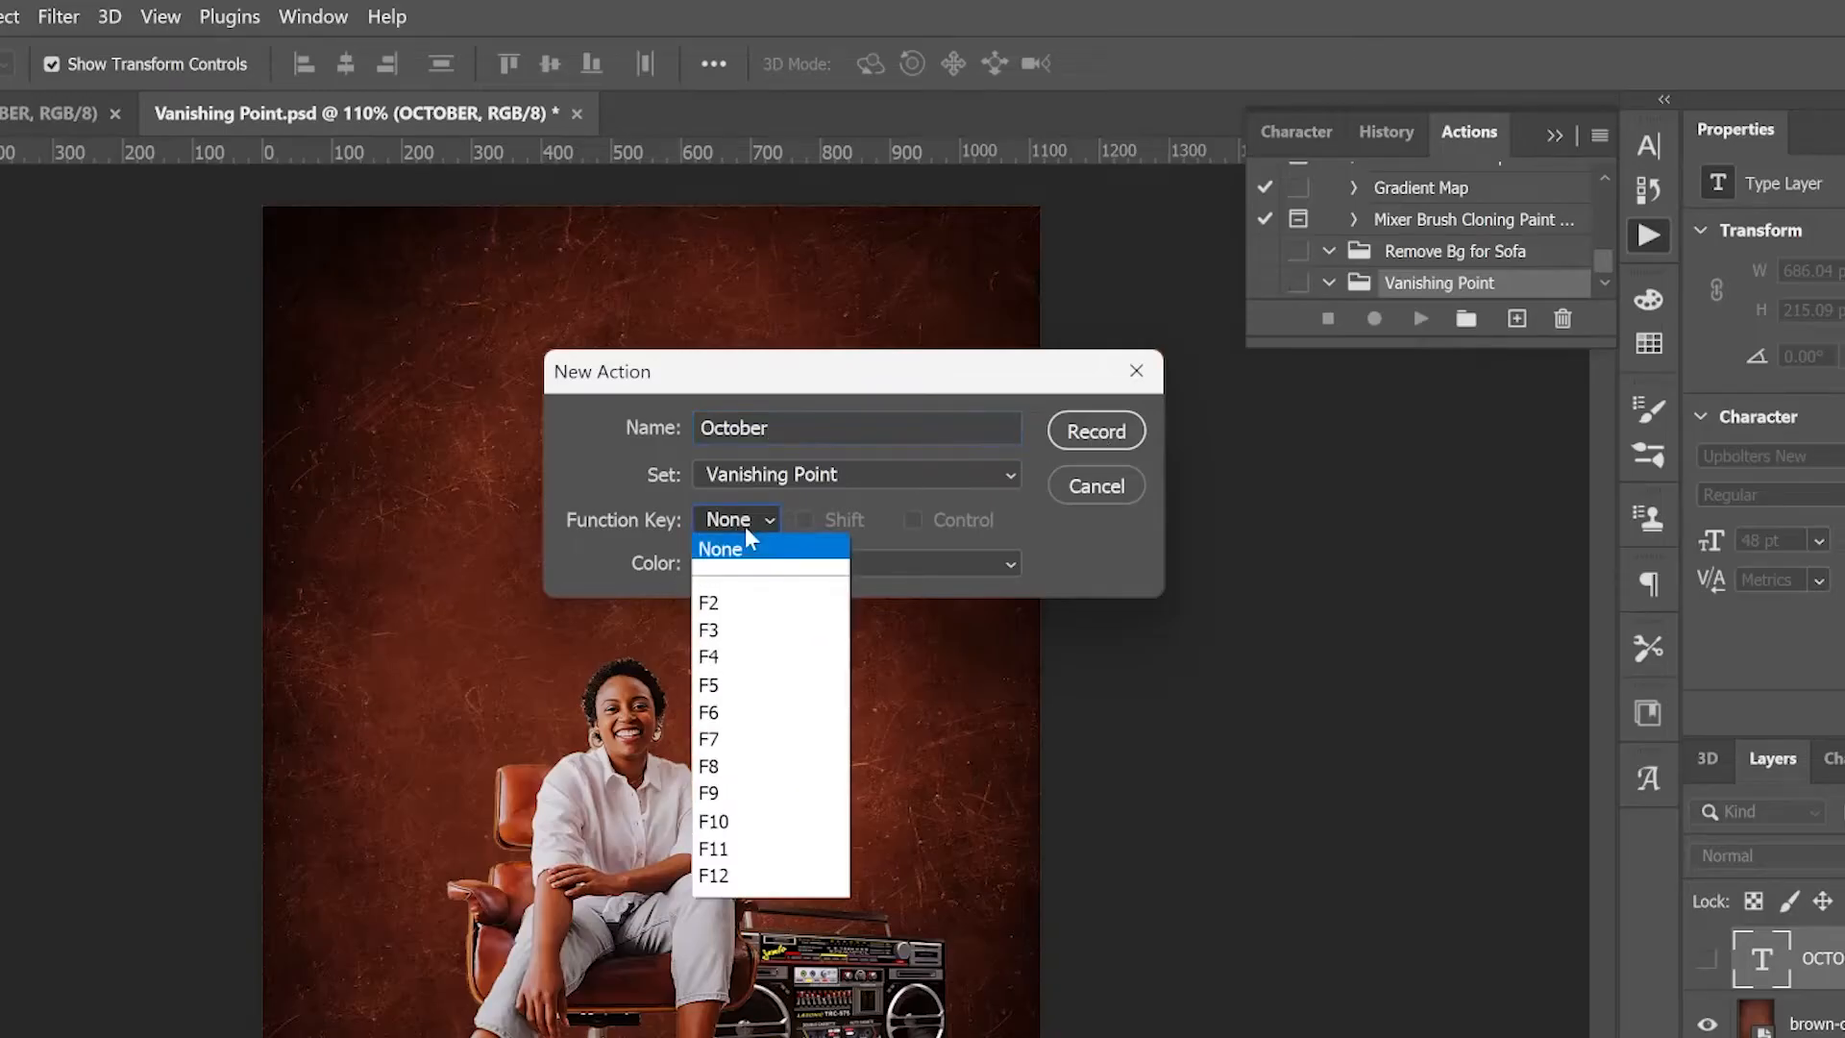
pyautogui.click(747, 531)
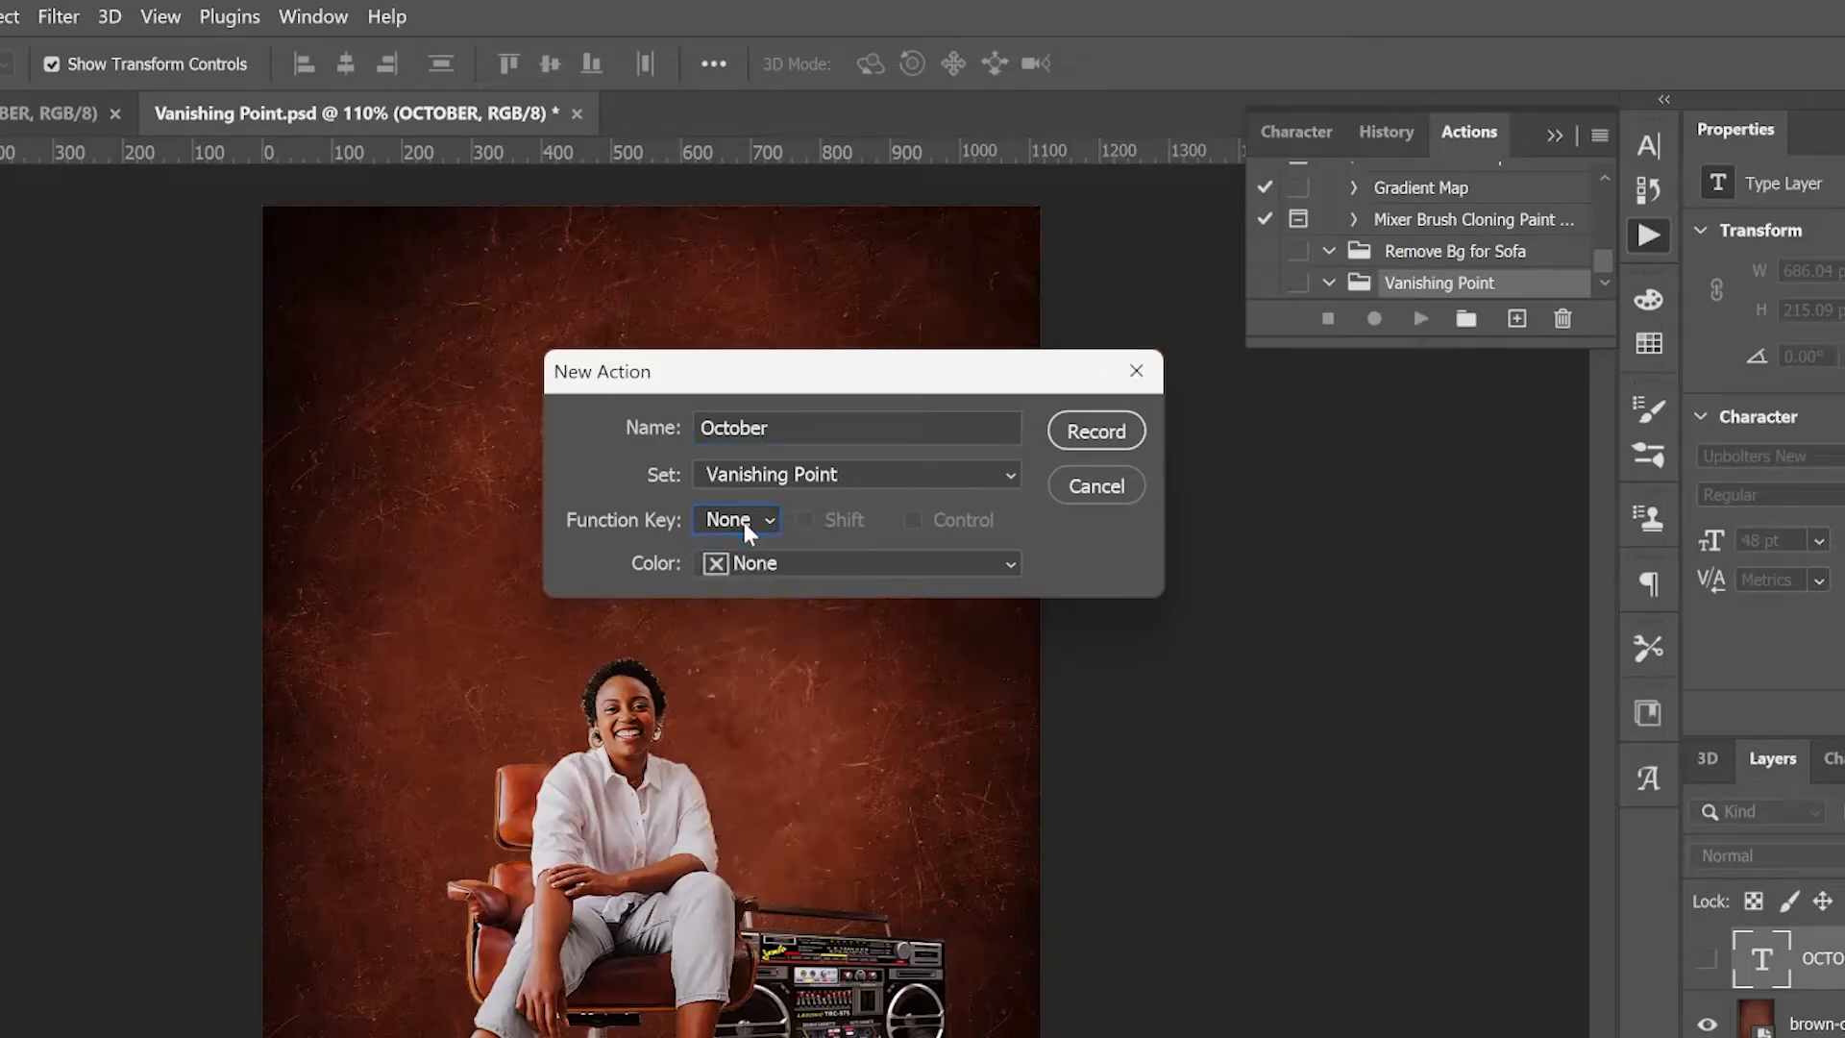
pyautogui.click(836, 567)
pyautogui.click(836, 569)
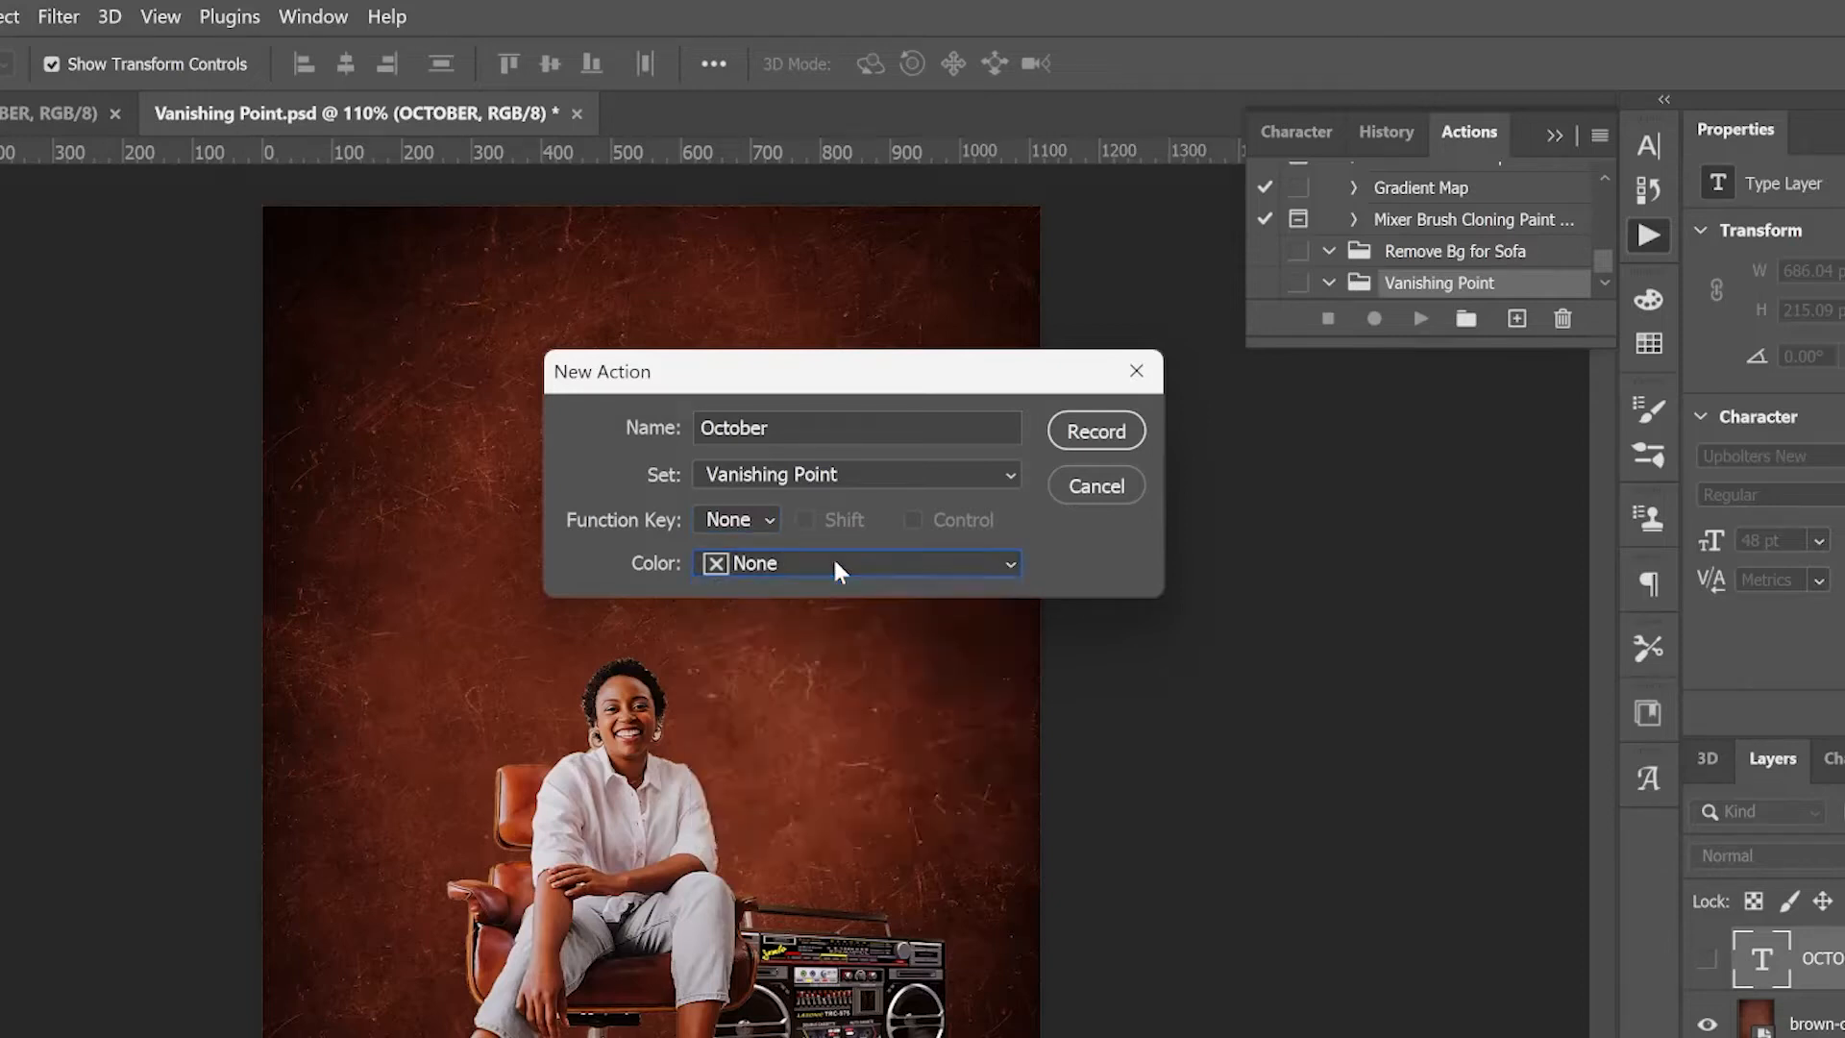
pyautogui.click(1106, 435)
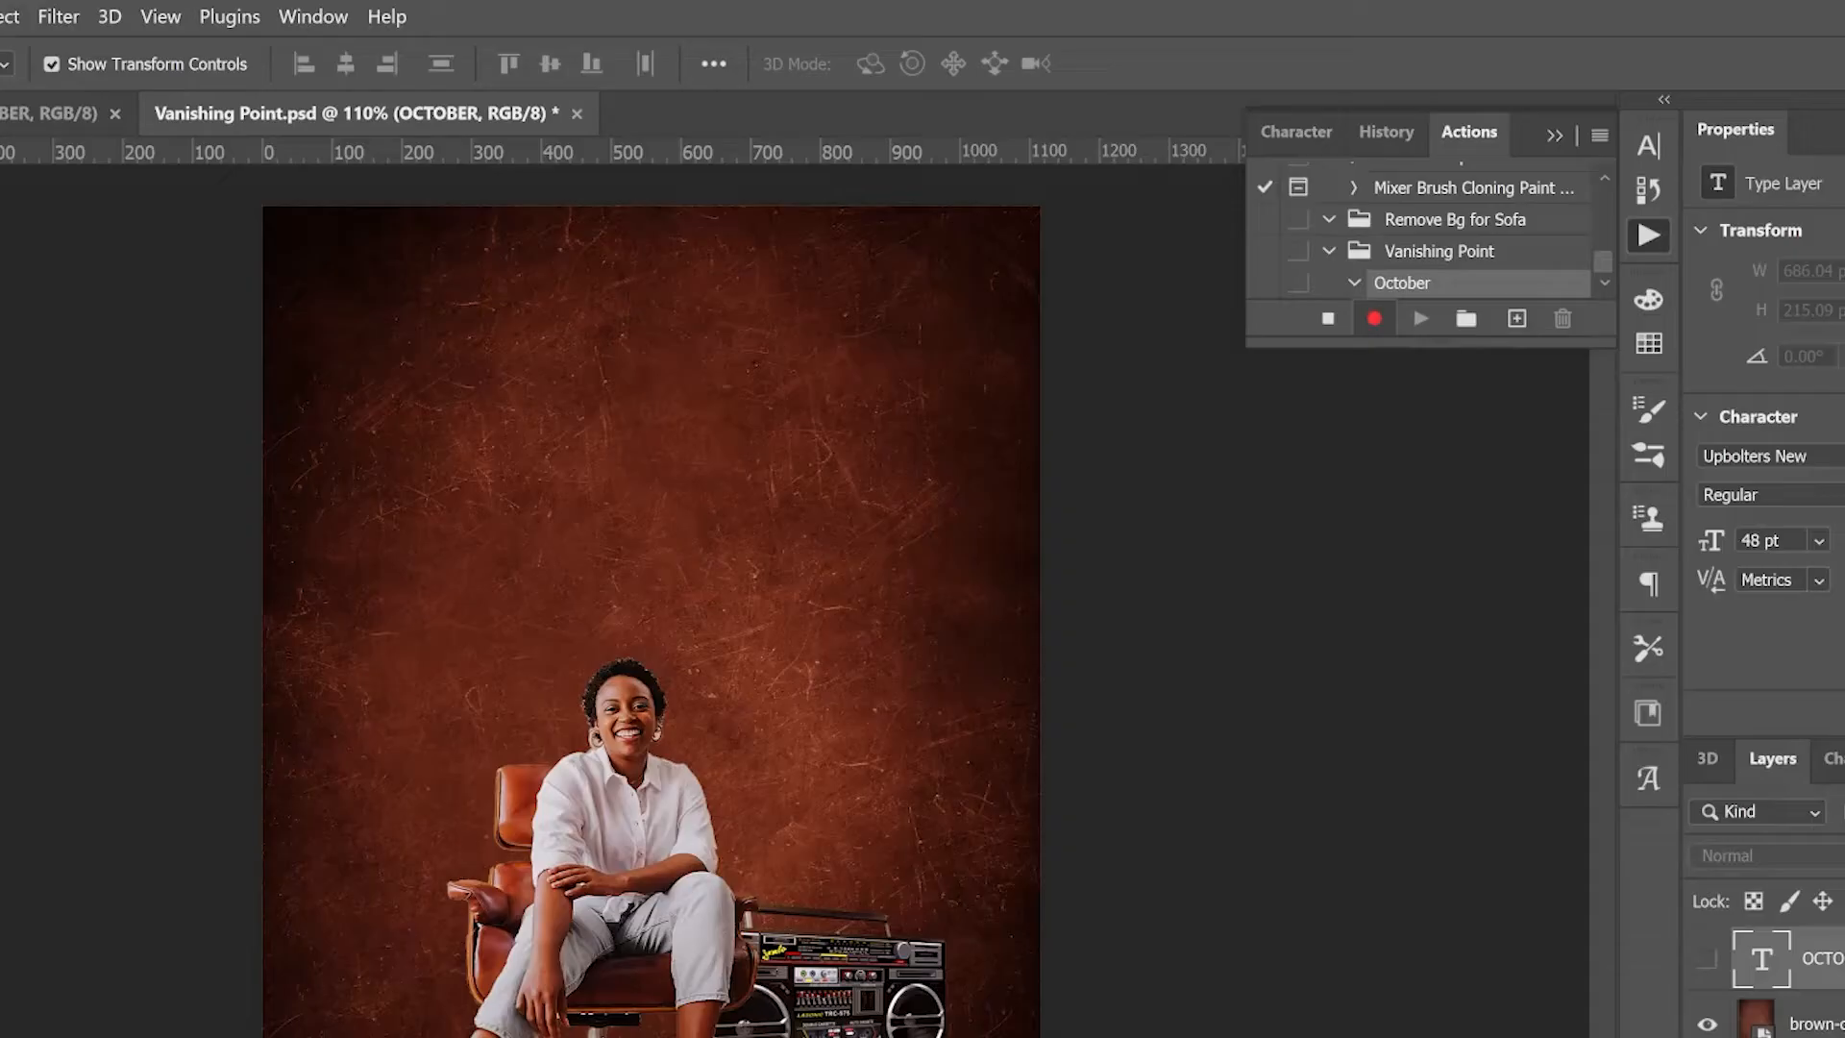
# Add a new empty layer and define a four-cornered Vanishing Point perspective plane on the floor beneath the woman and radio
pyautogui.hotkey('ctrl', 'shift', 'alt', 'n')
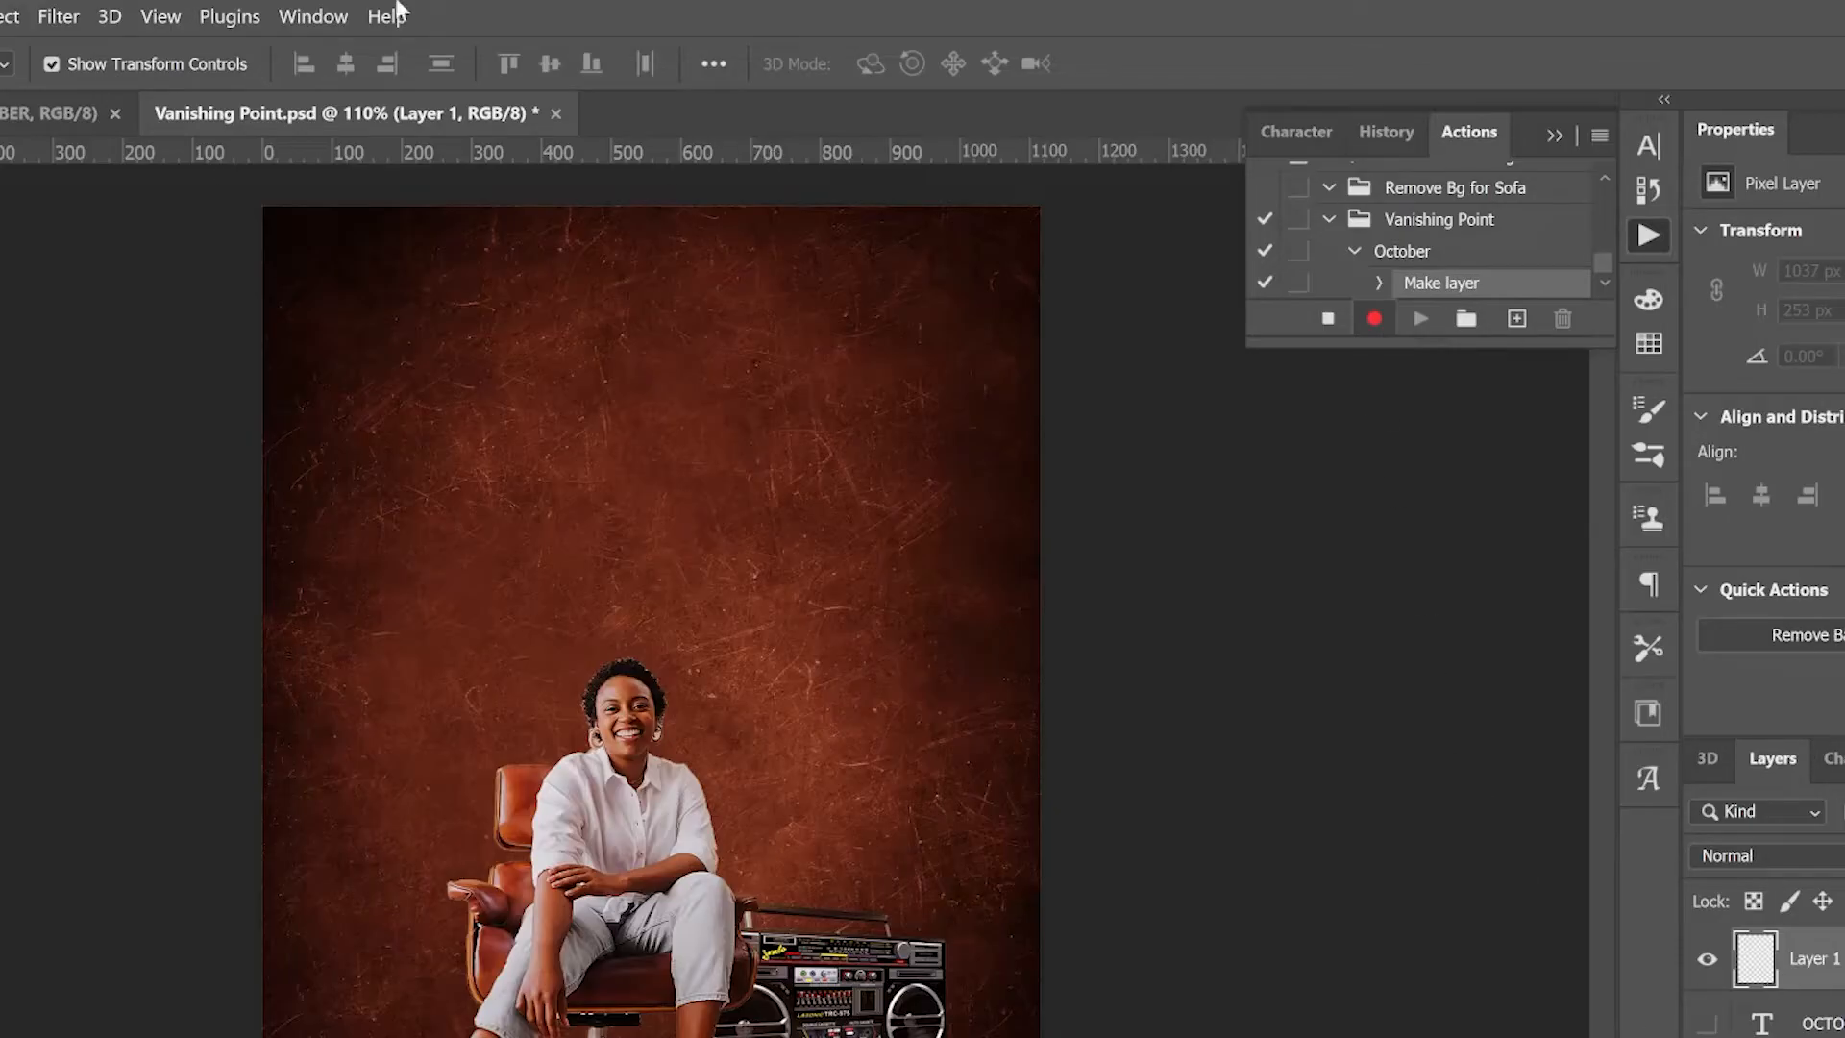
pyautogui.click(48, 19)
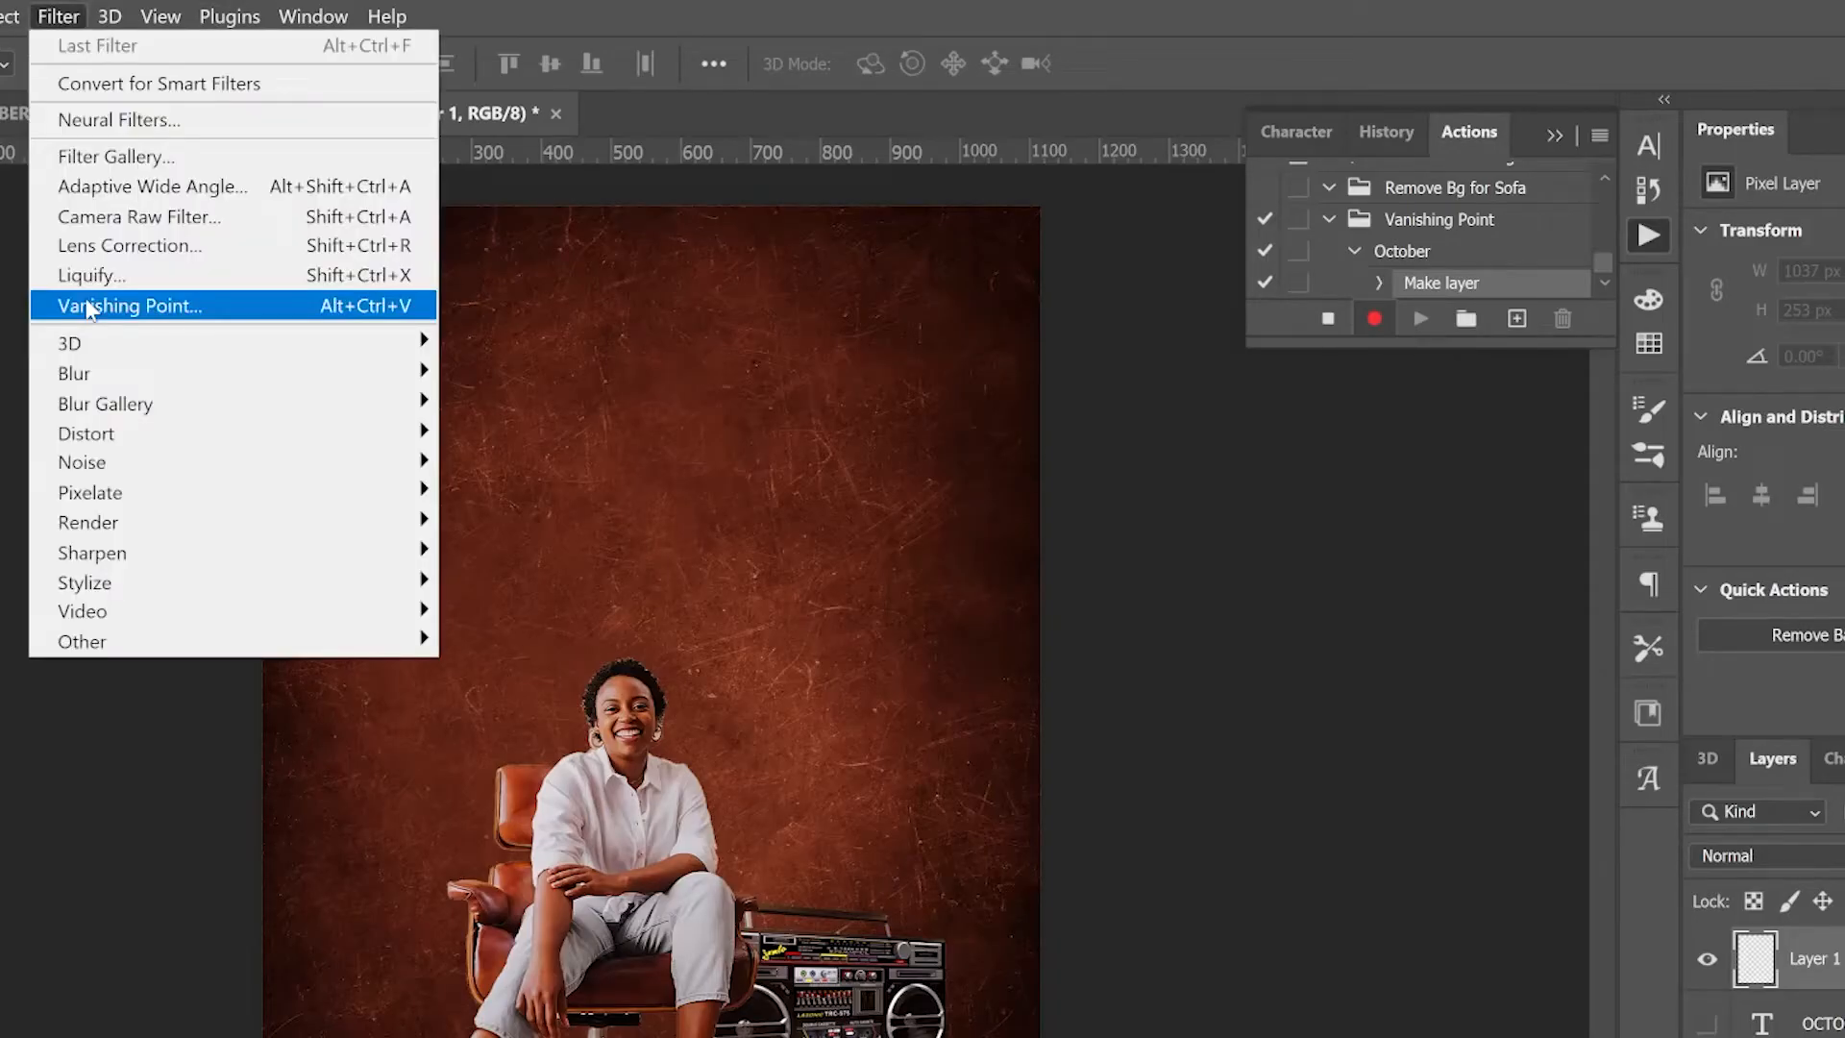
pyautogui.click(91, 306)
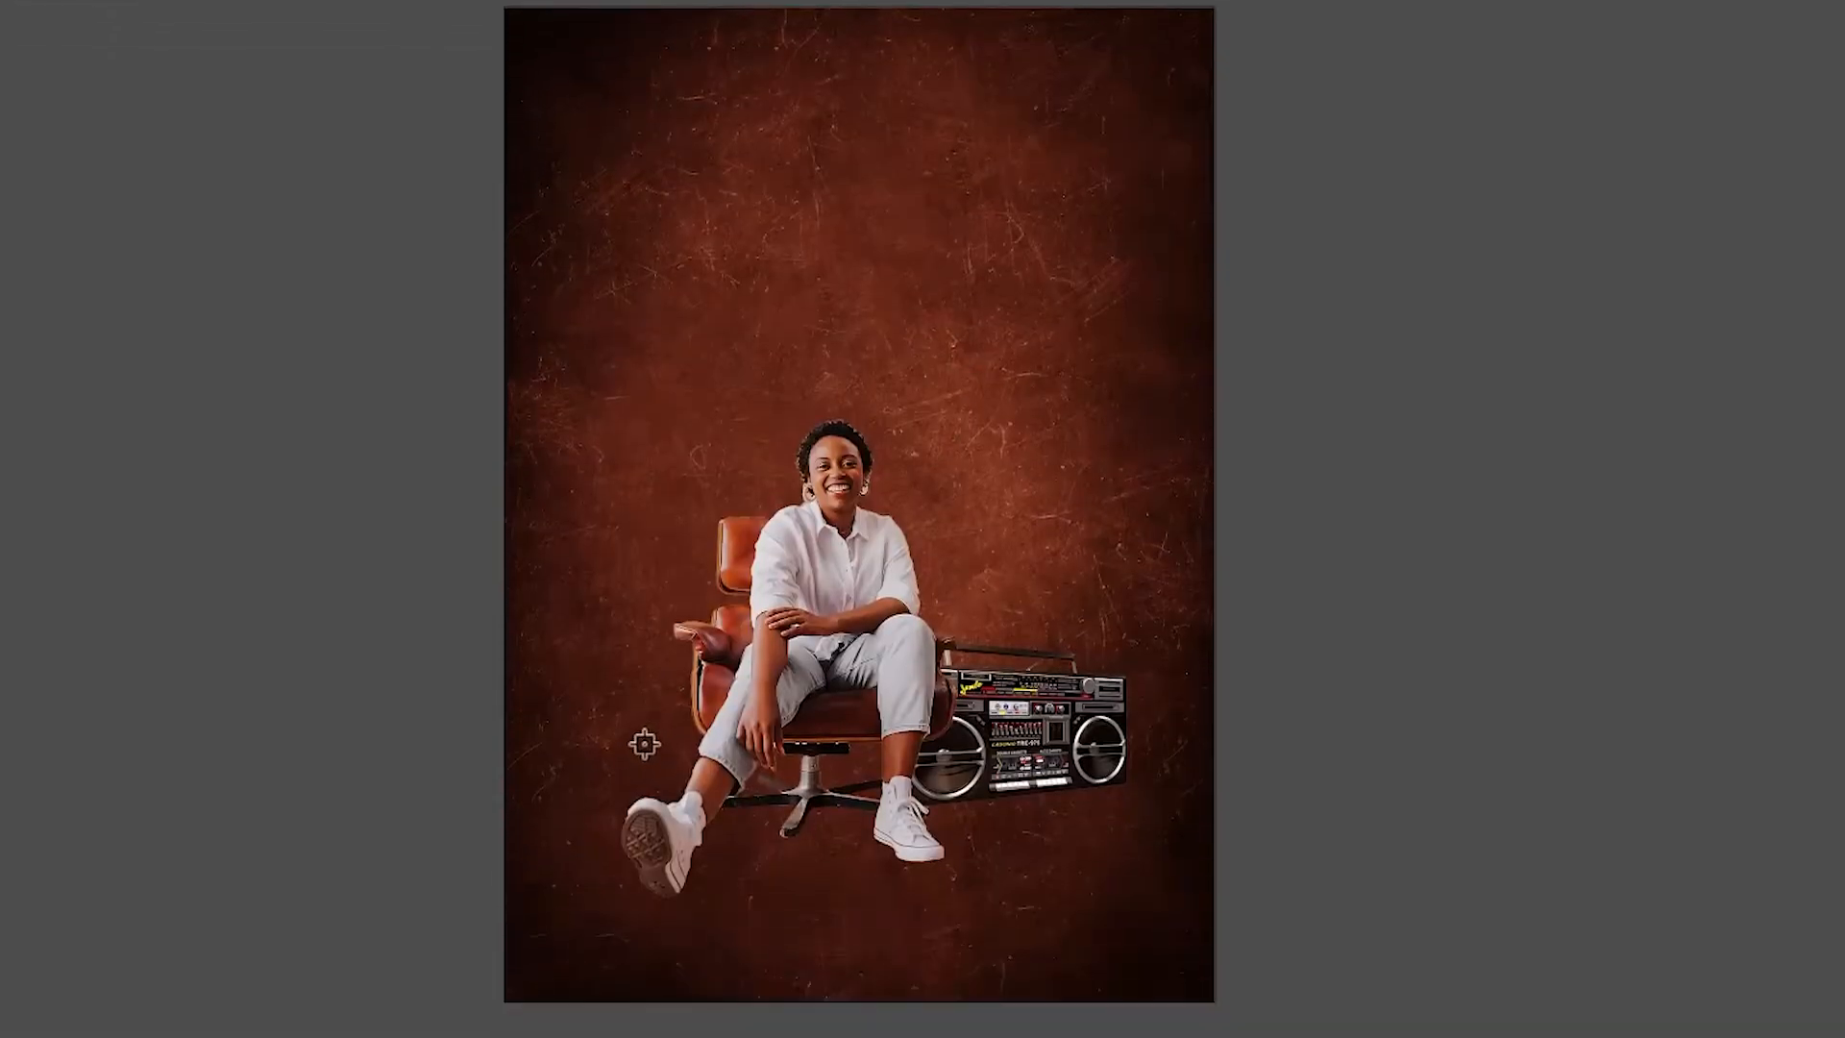
pyautogui.click(576, 800)
pyautogui.click(1133, 786)
pyautogui.click(1178, 989)
pyautogui.click(567, 979)
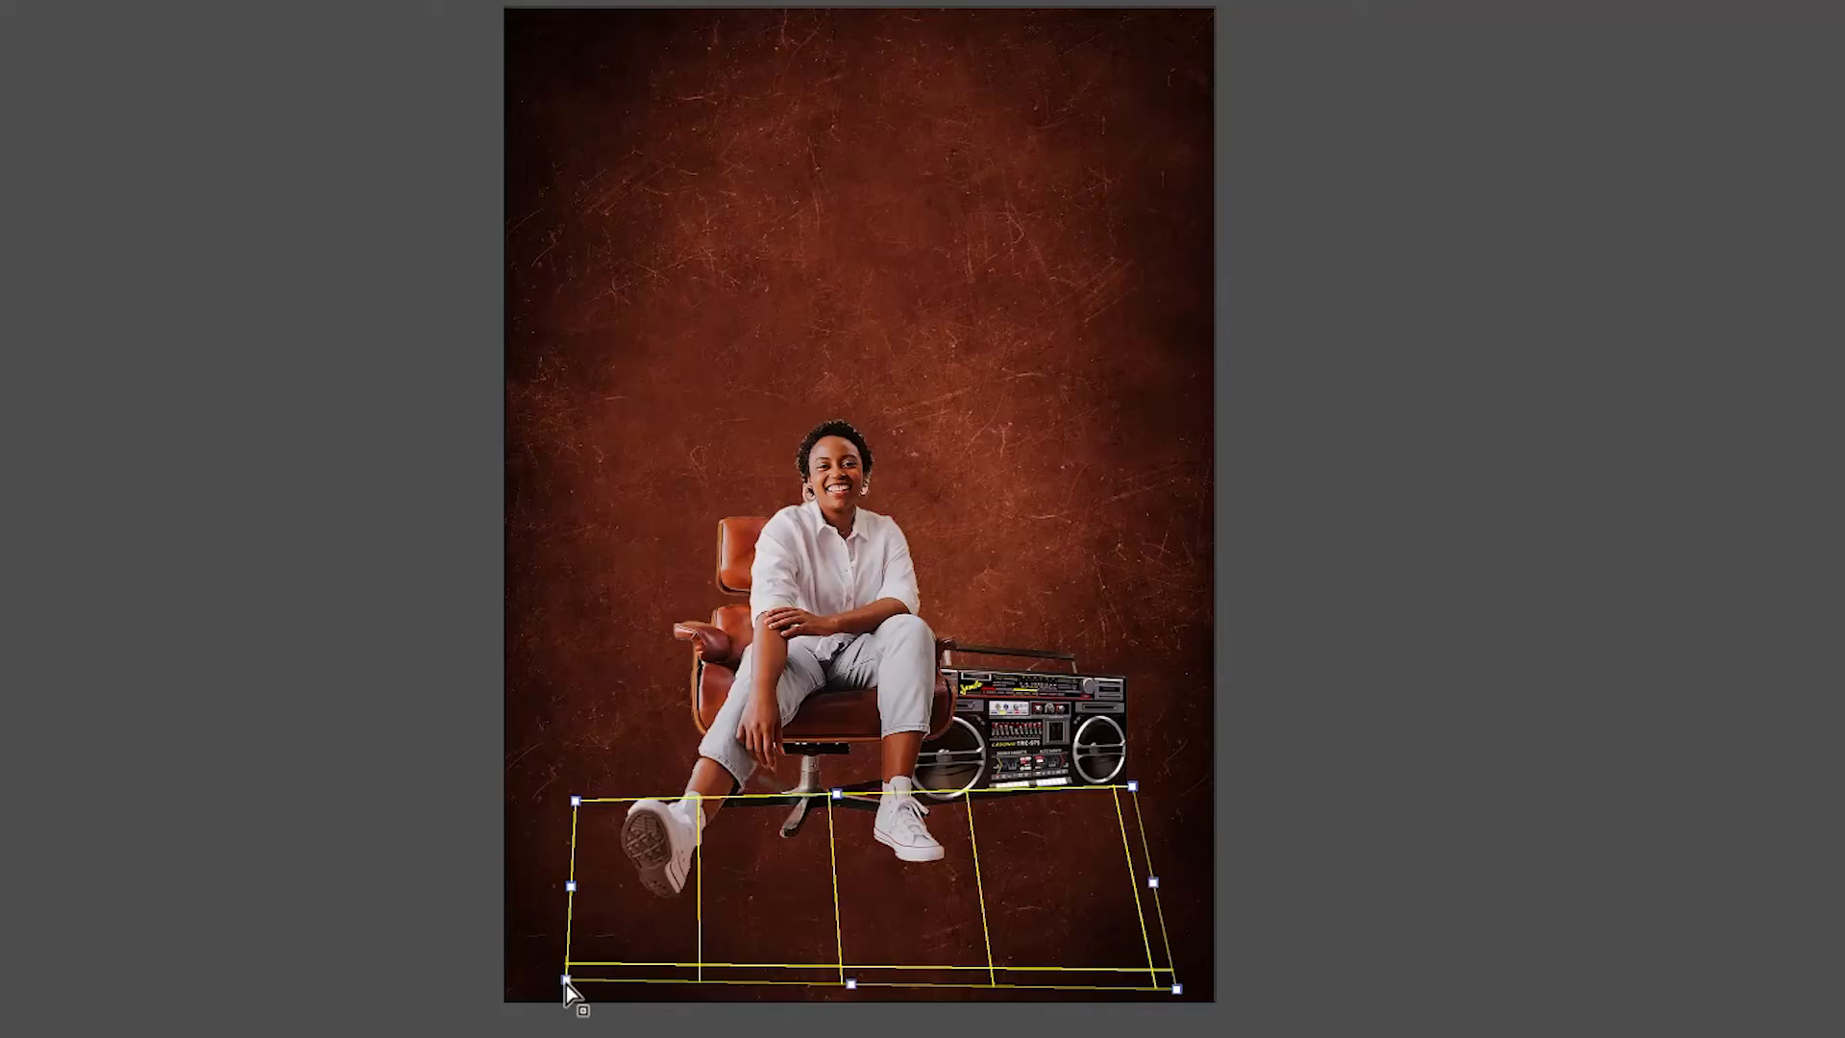
pyautogui.moveTo(566, 981); pyautogui.dragTo(551, 986)
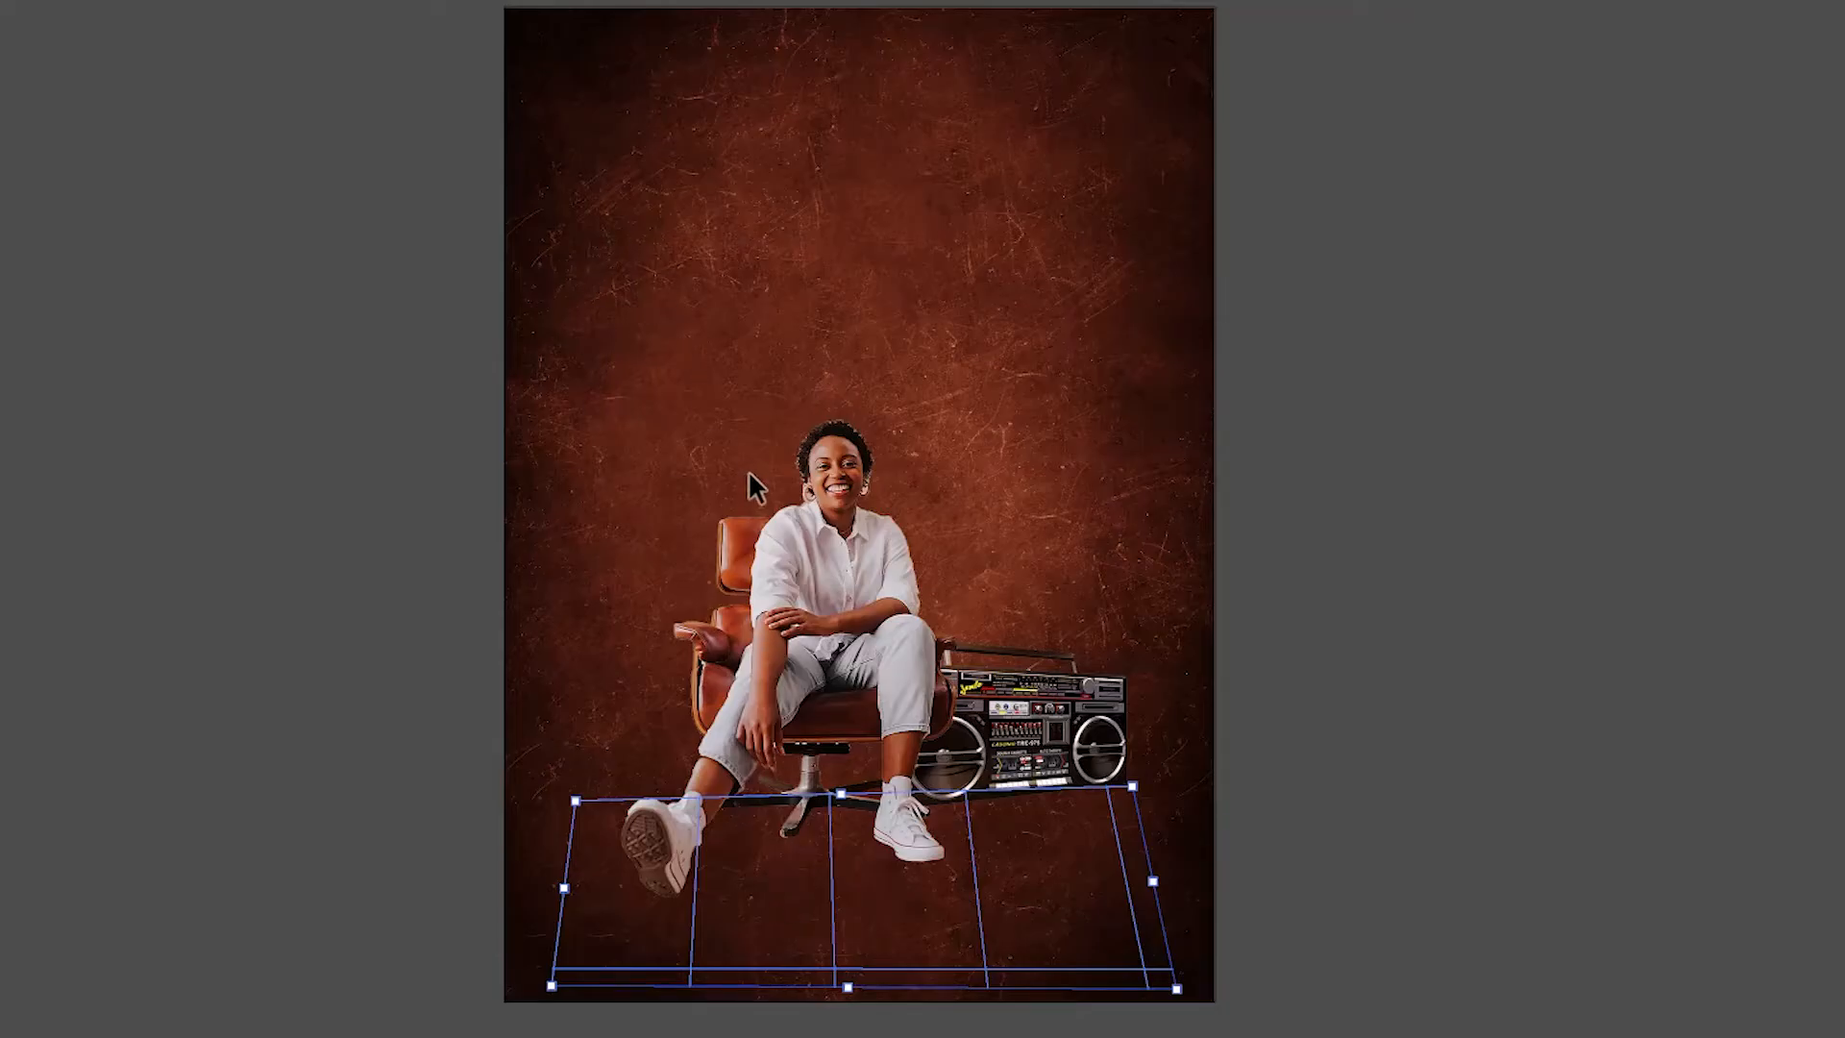
# Paste the OCTOBER lettering into the perspective plane and enlarge it to about 949 px wide across the poster's bottom
pyautogui.hotkey('ctrl', 'v')
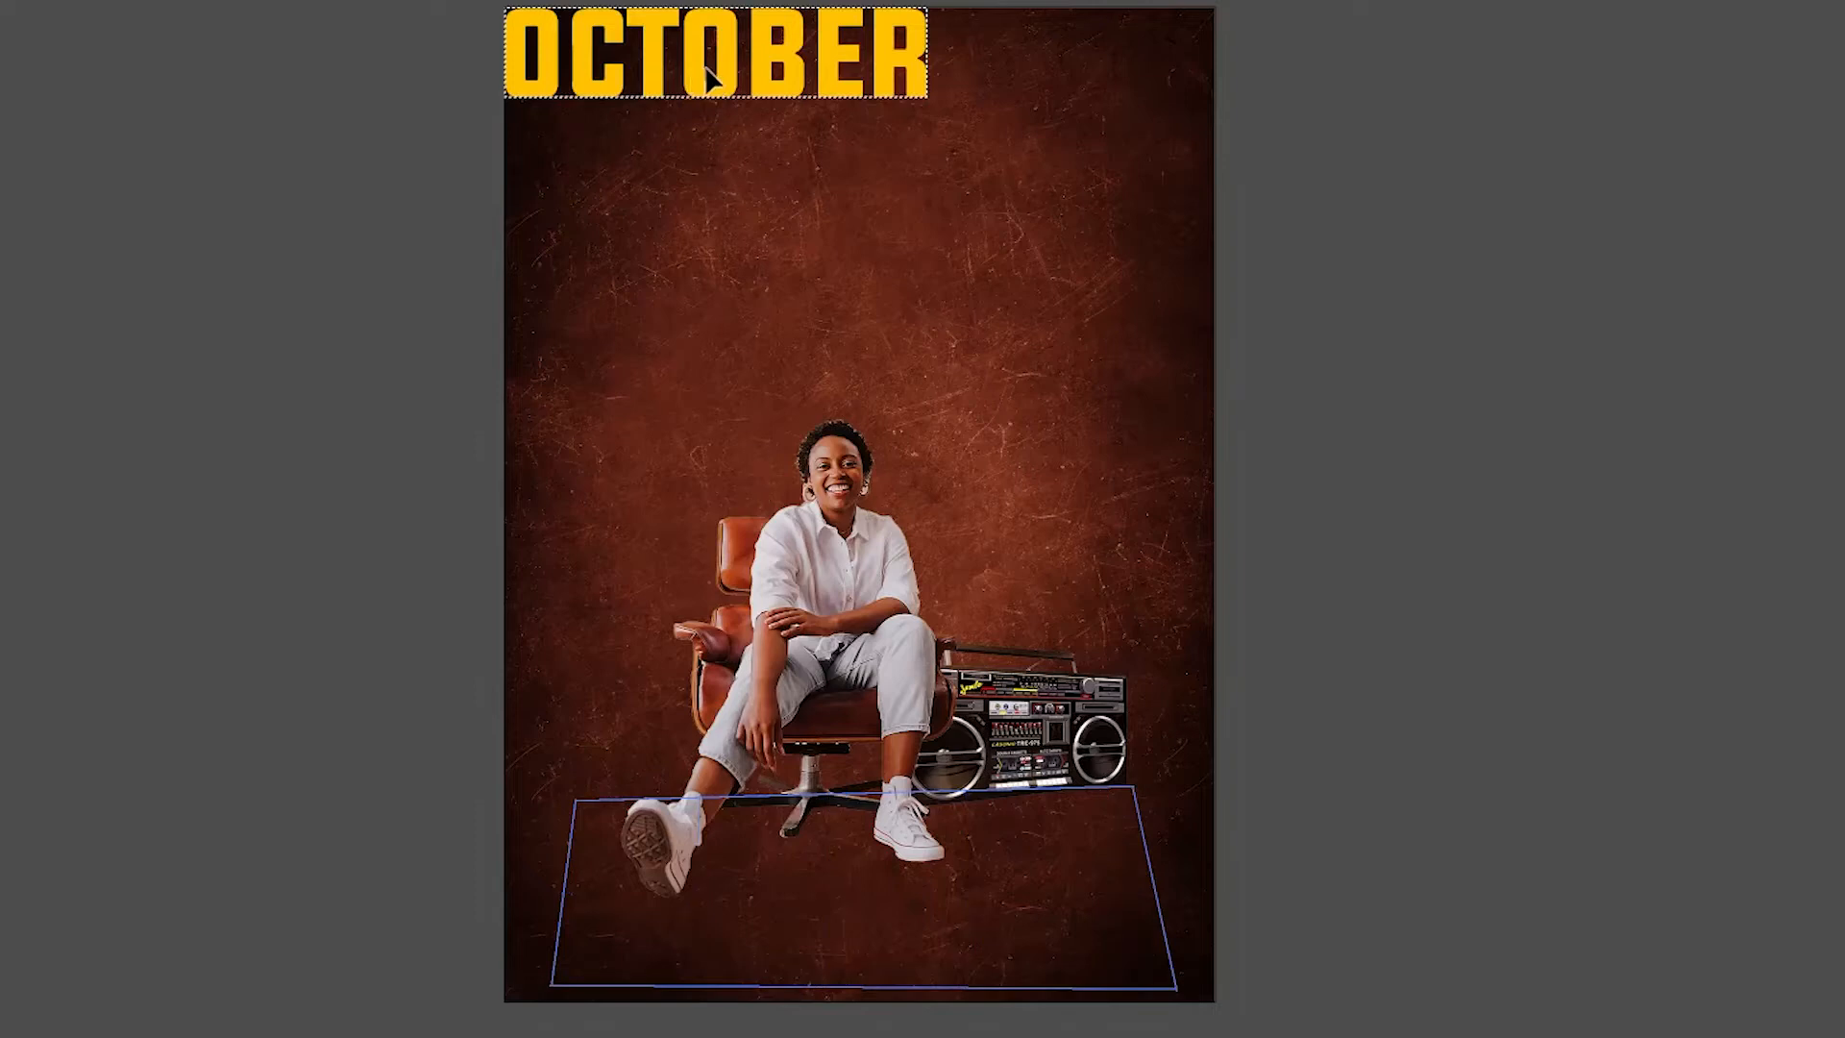
pyautogui.moveTo(709, 77); pyautogui.dragTo(817, 914)
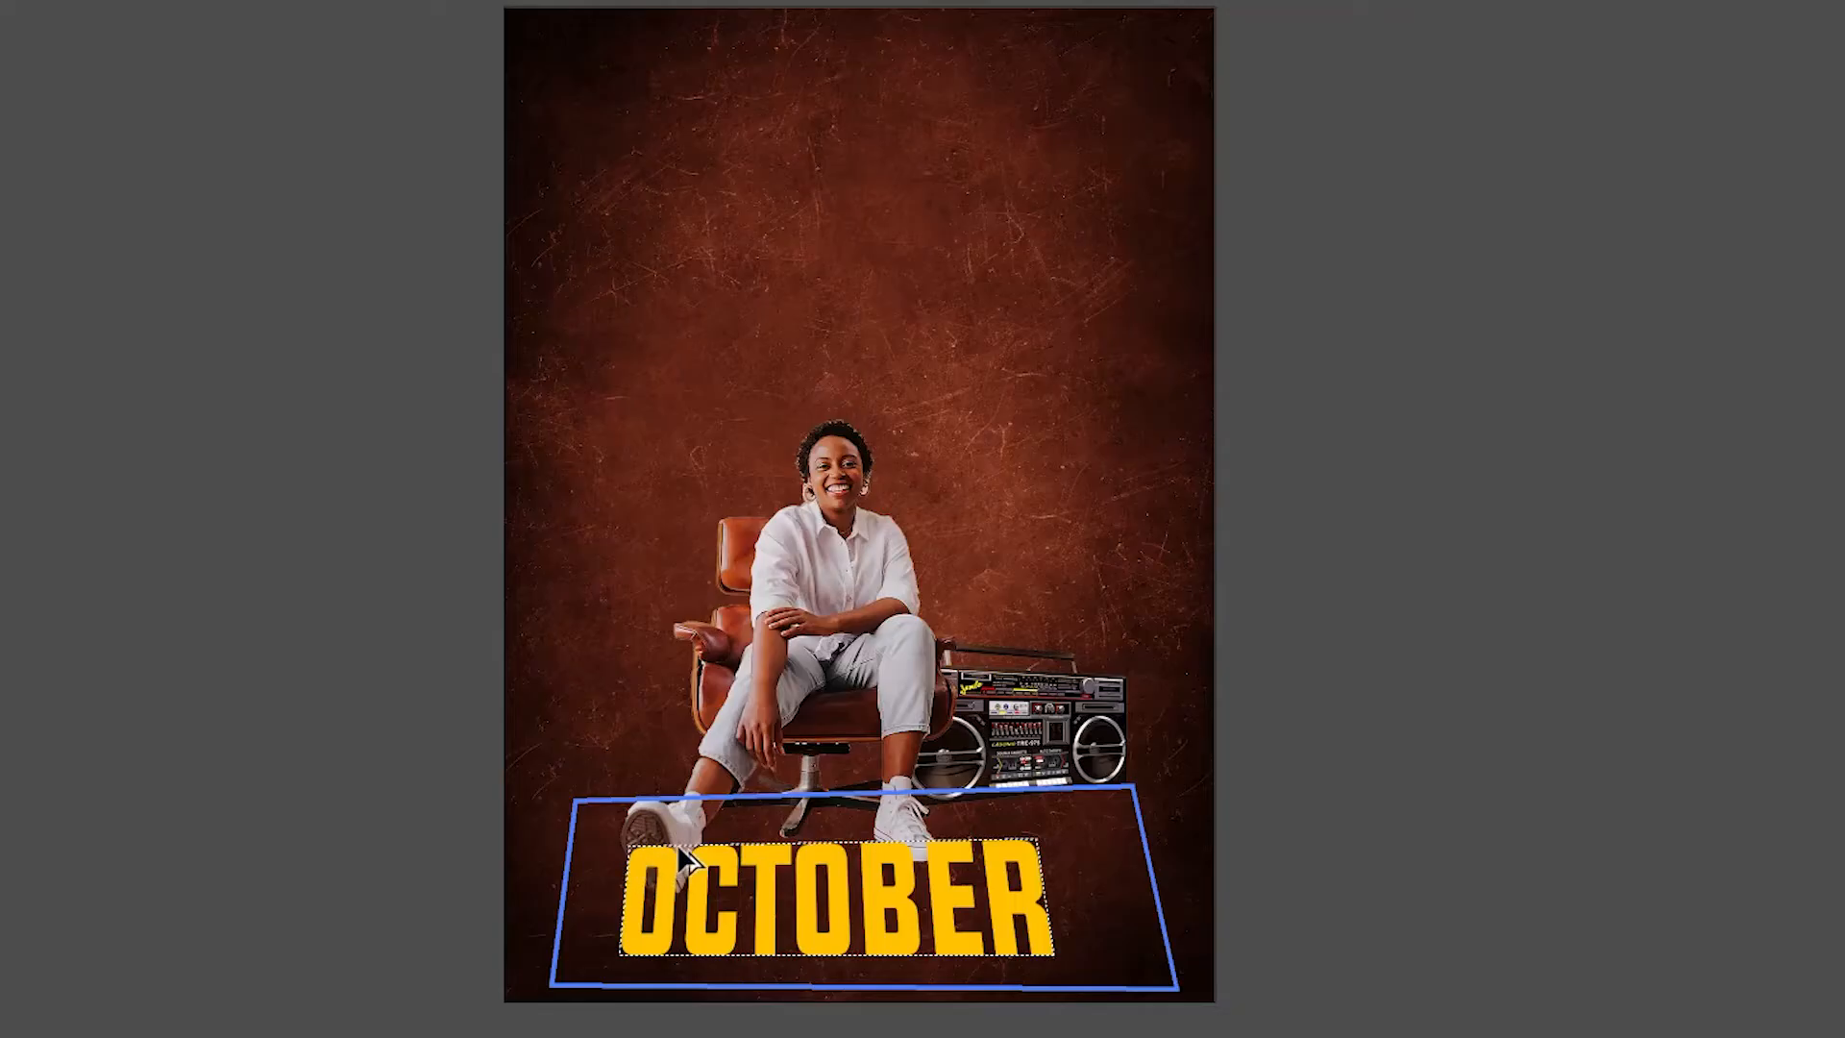
pyautogui.press('t')
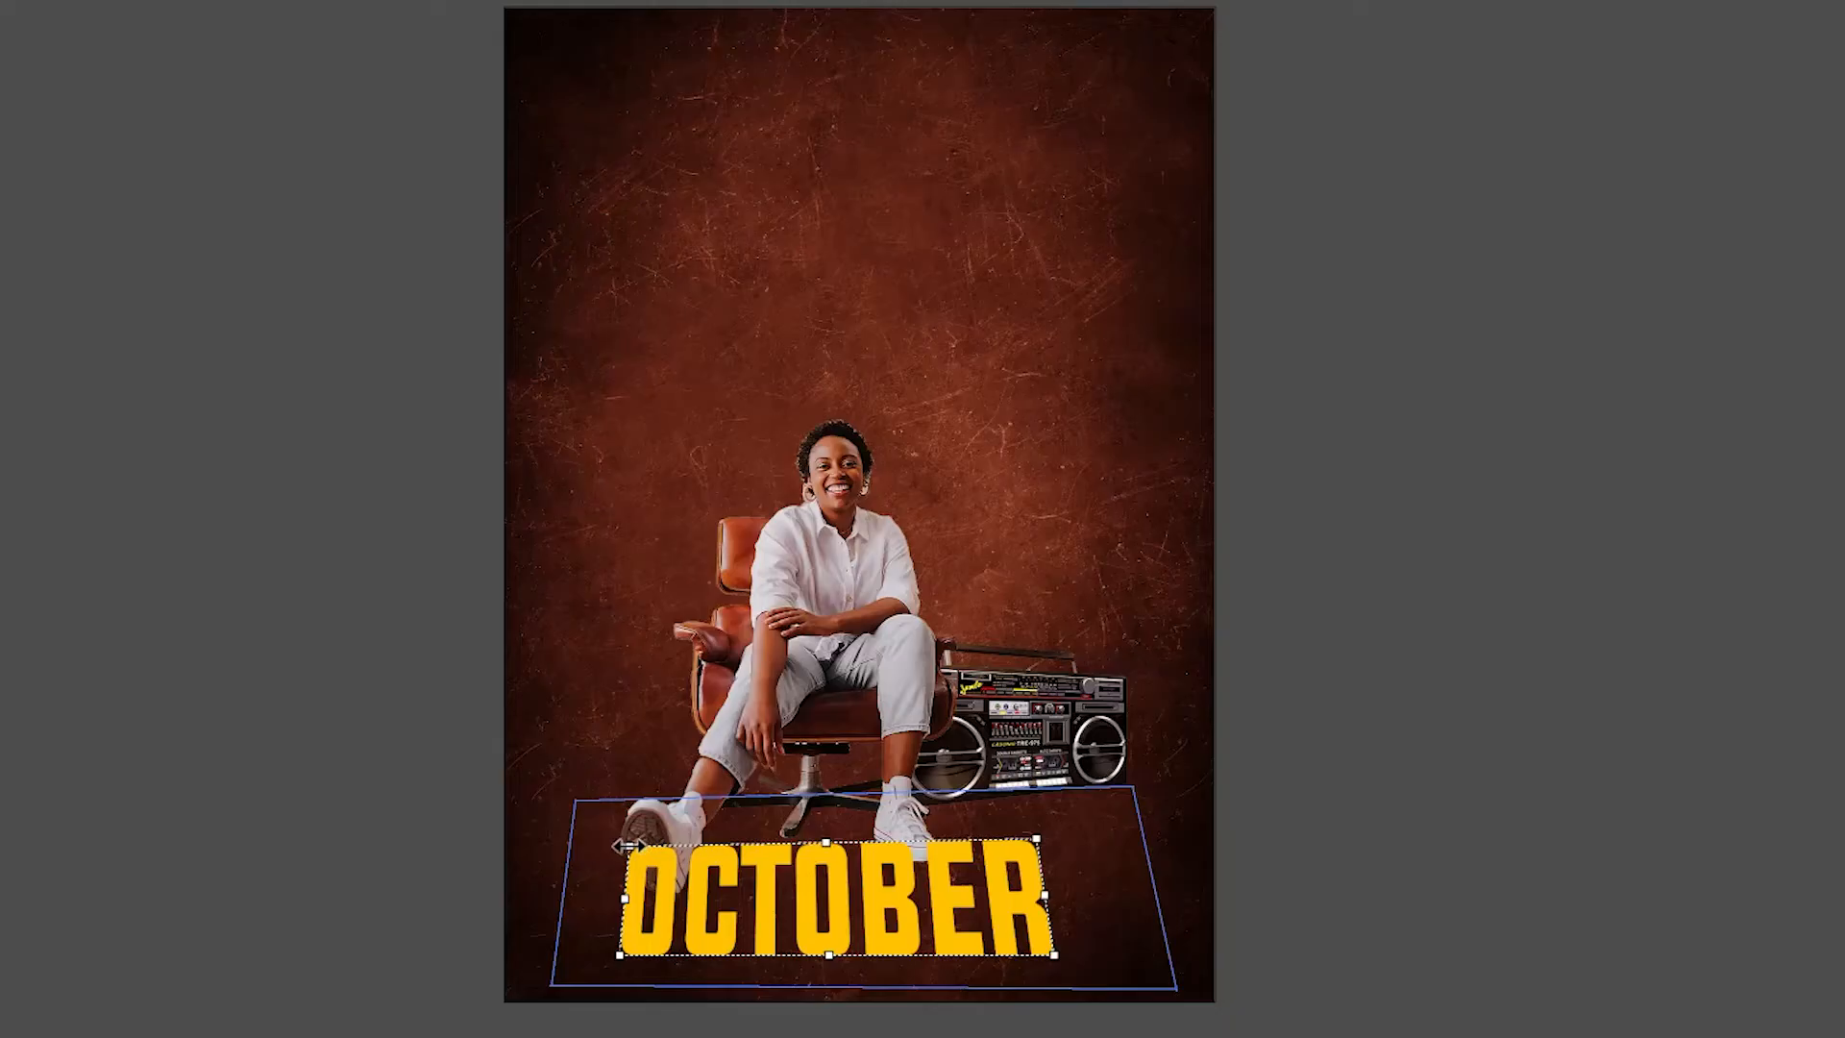
pyautogui.moveTo(627, 845); pyautogui.dragTo(583, 812)
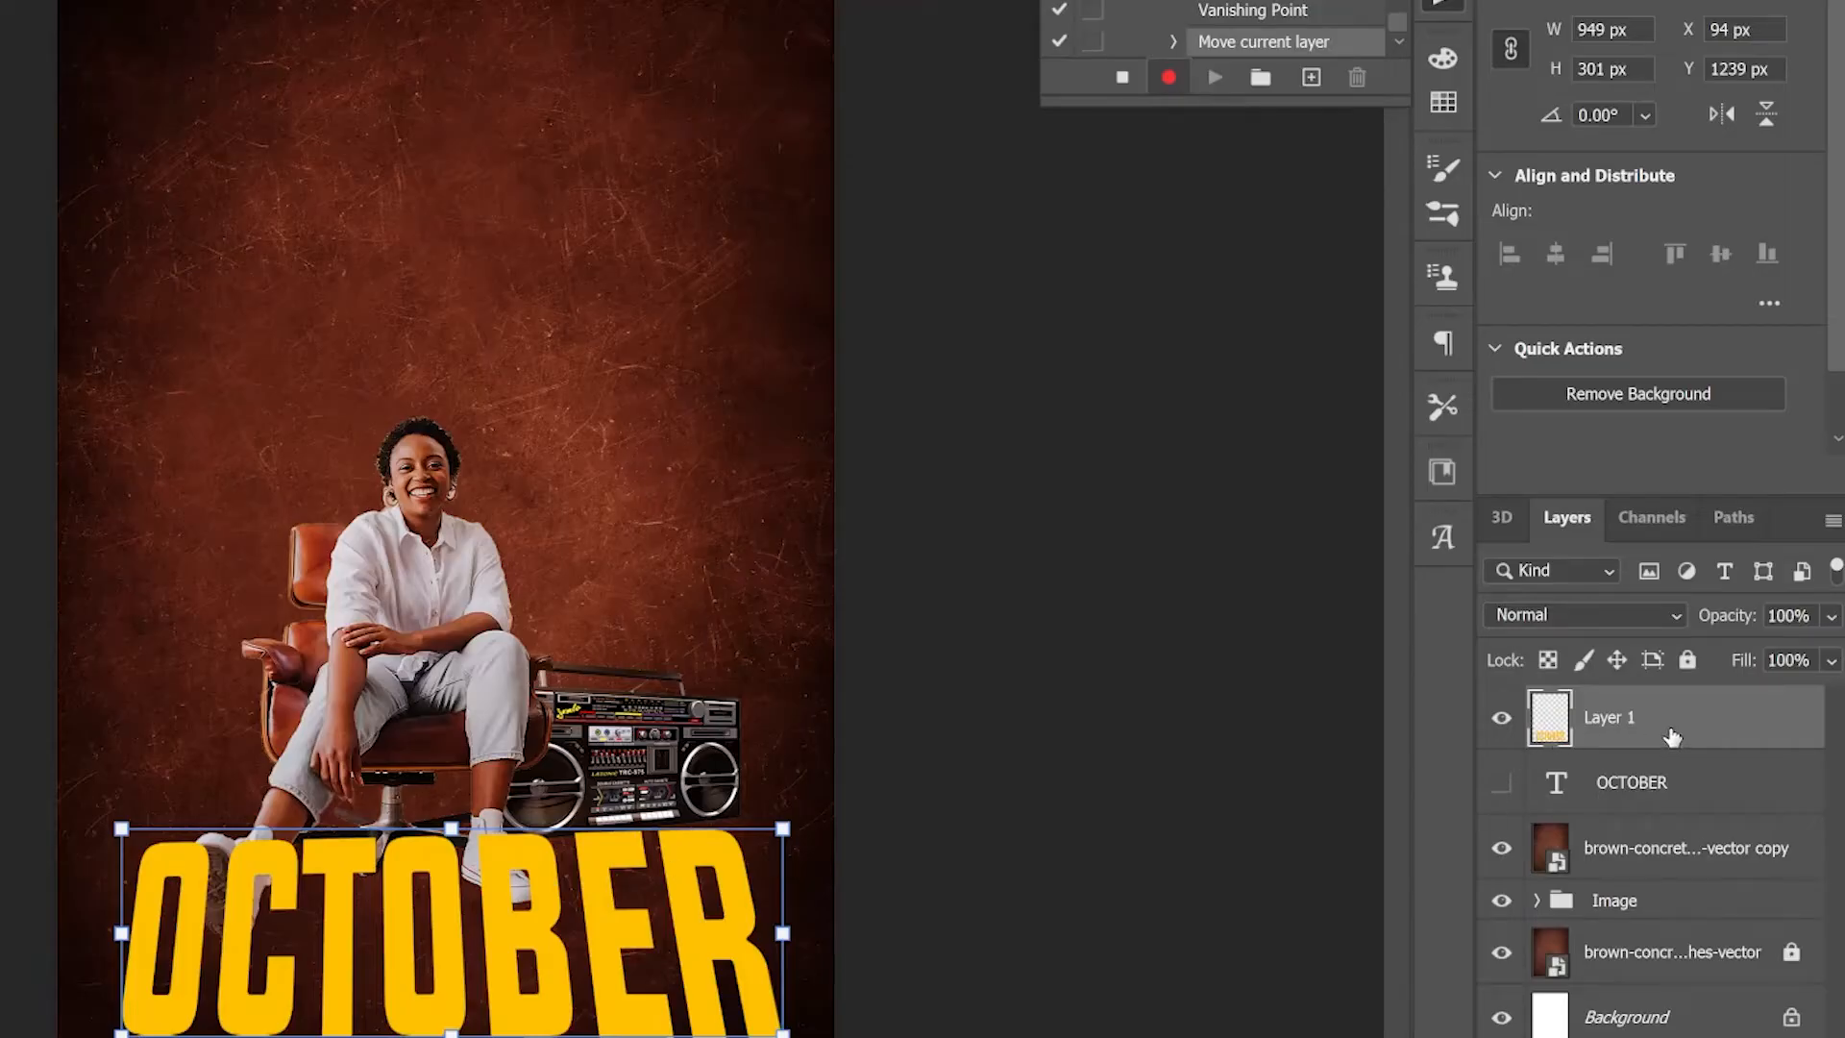
# Place Layer 1 beneath the Image group, shrink its lettering to about 887 px wide, and stop recording the action
pyautogui.moveTo(1672, 737); pyautogui.dragTo(1623, 930)
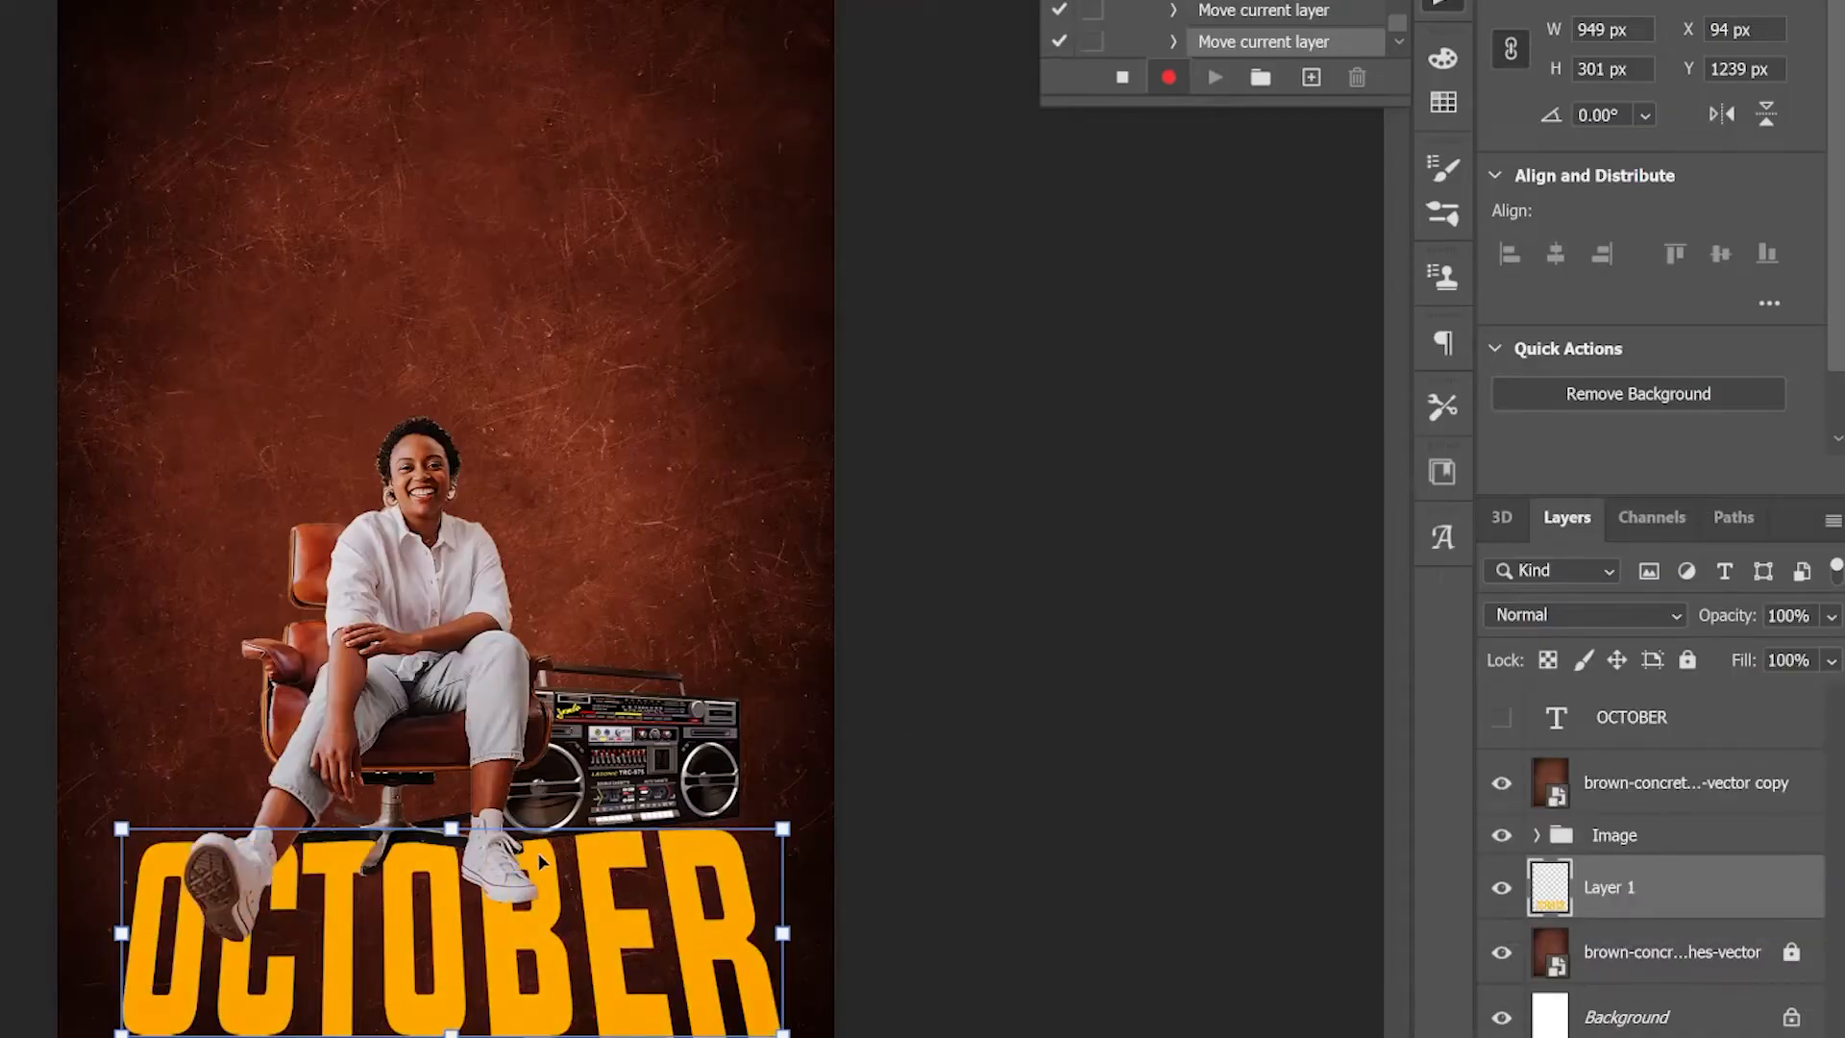
pyautogui.moveTo(447, 835); pyautogui.dragTo(434, 845)
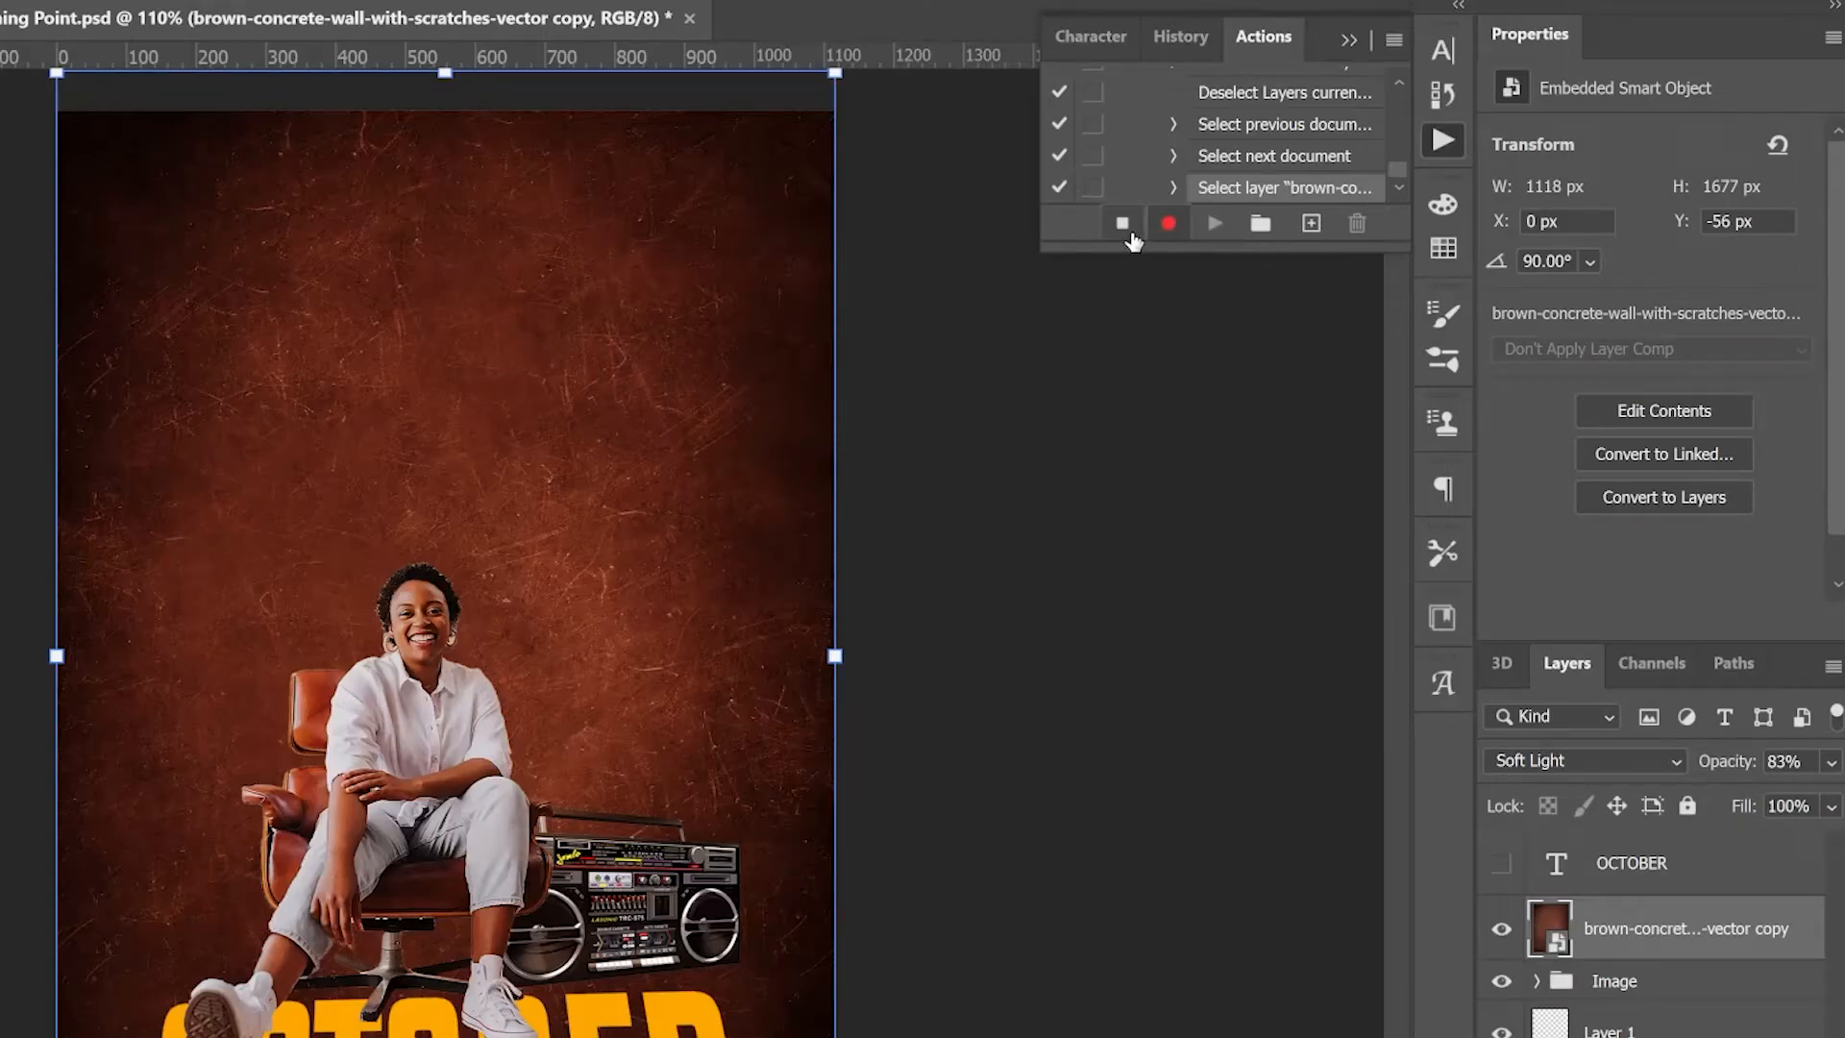
pyautogui.click(1122, 227)
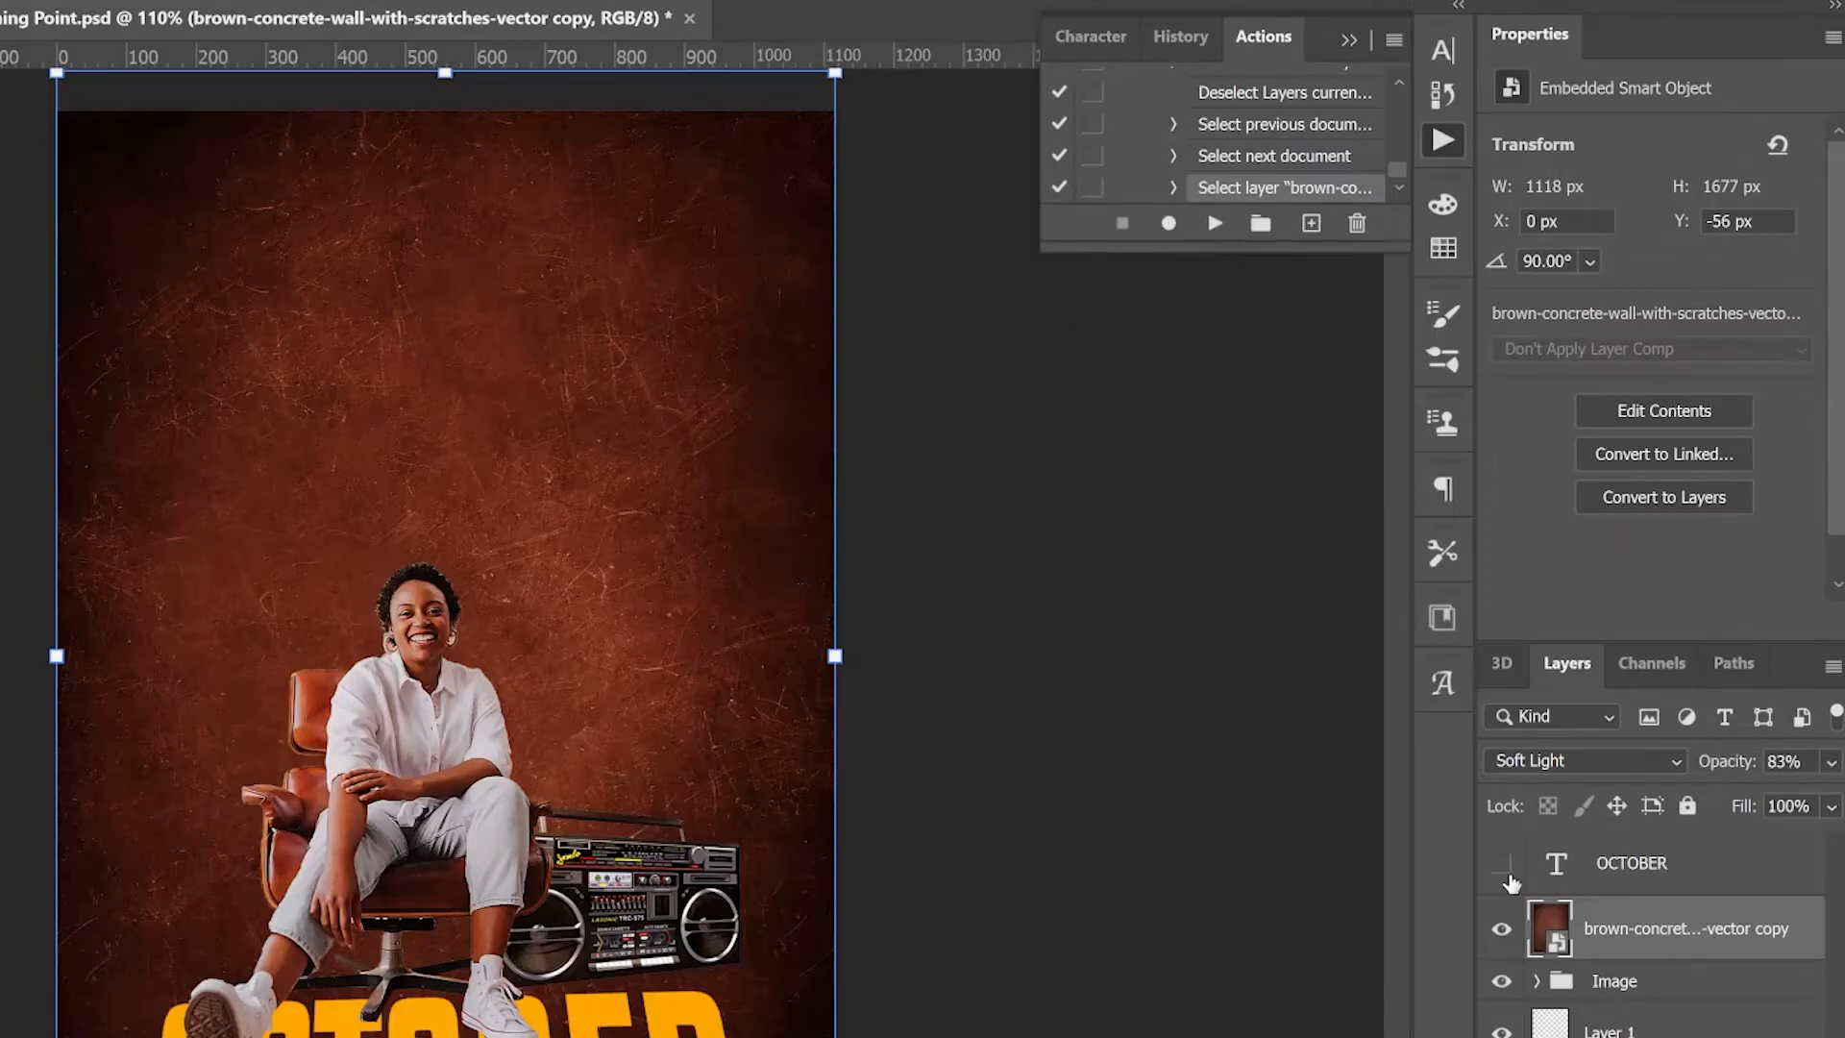
# Hide Layer 1 and play the October action from the Vanishing Point set
pyautogui.click(1502, 1032)
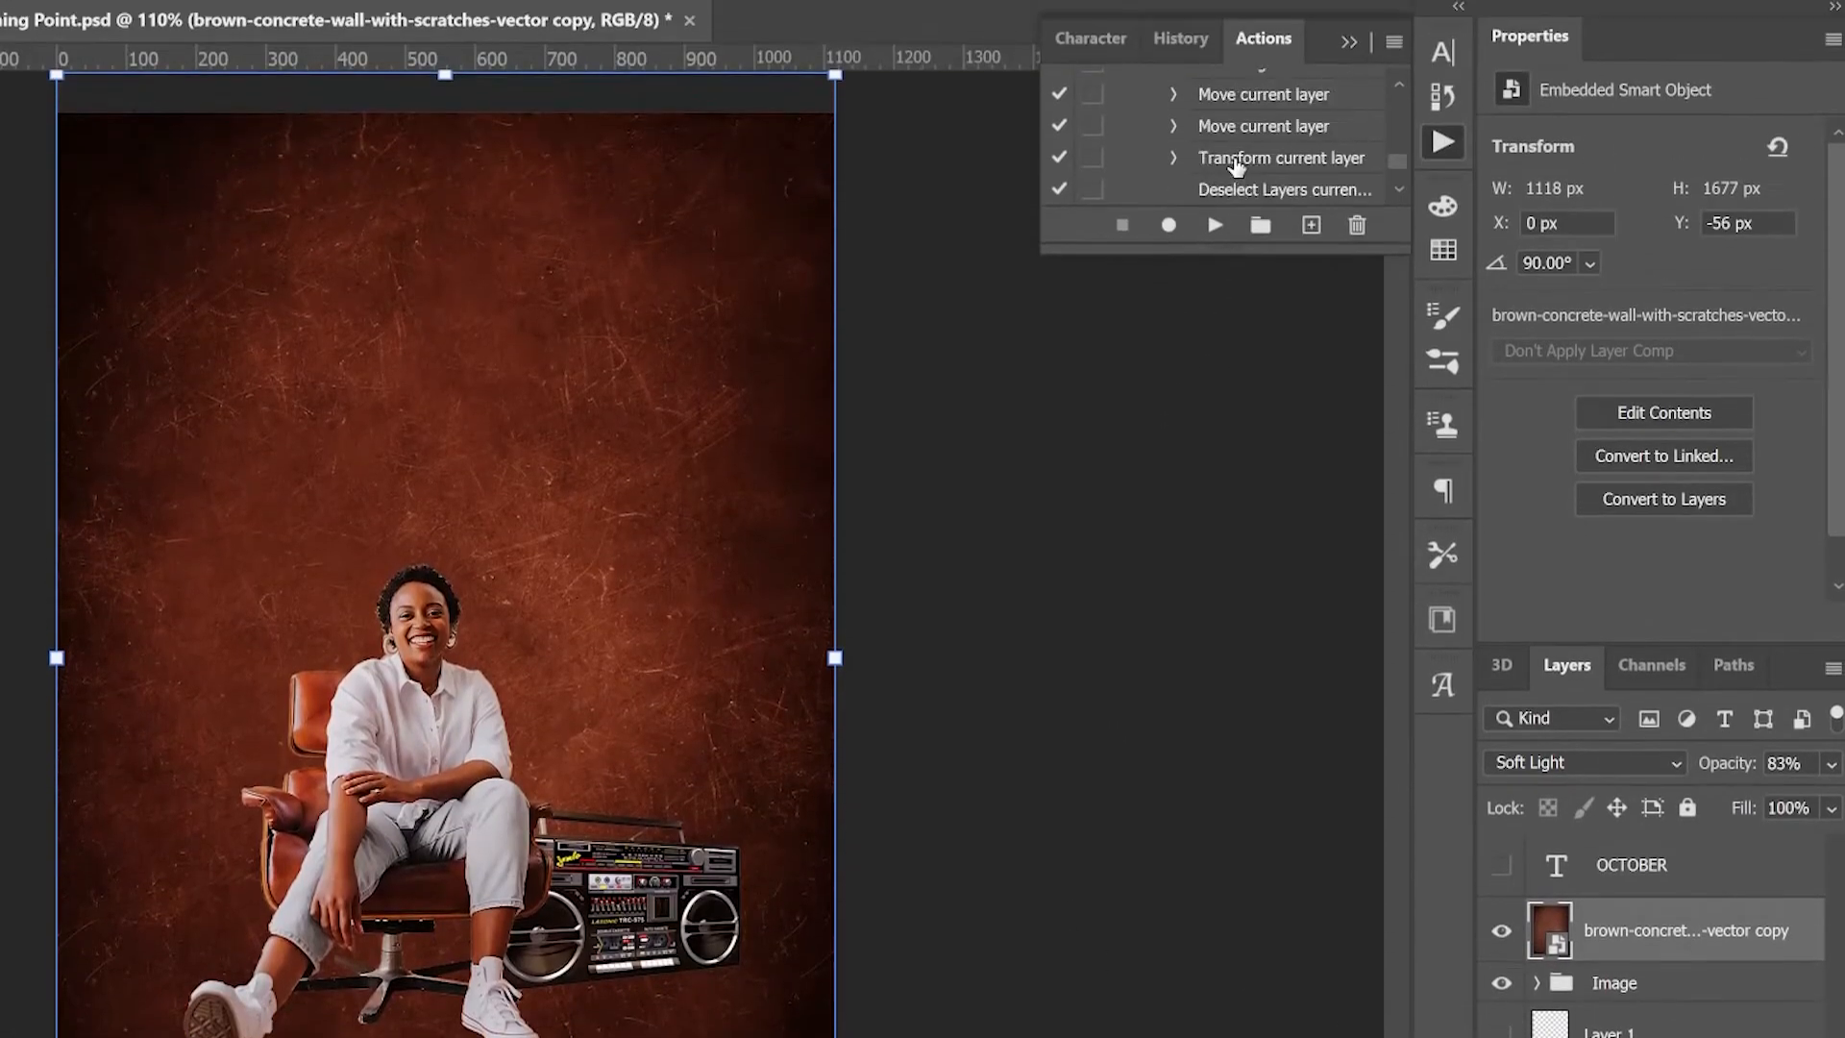
pyautogui.scroll(3, 1237, 165)
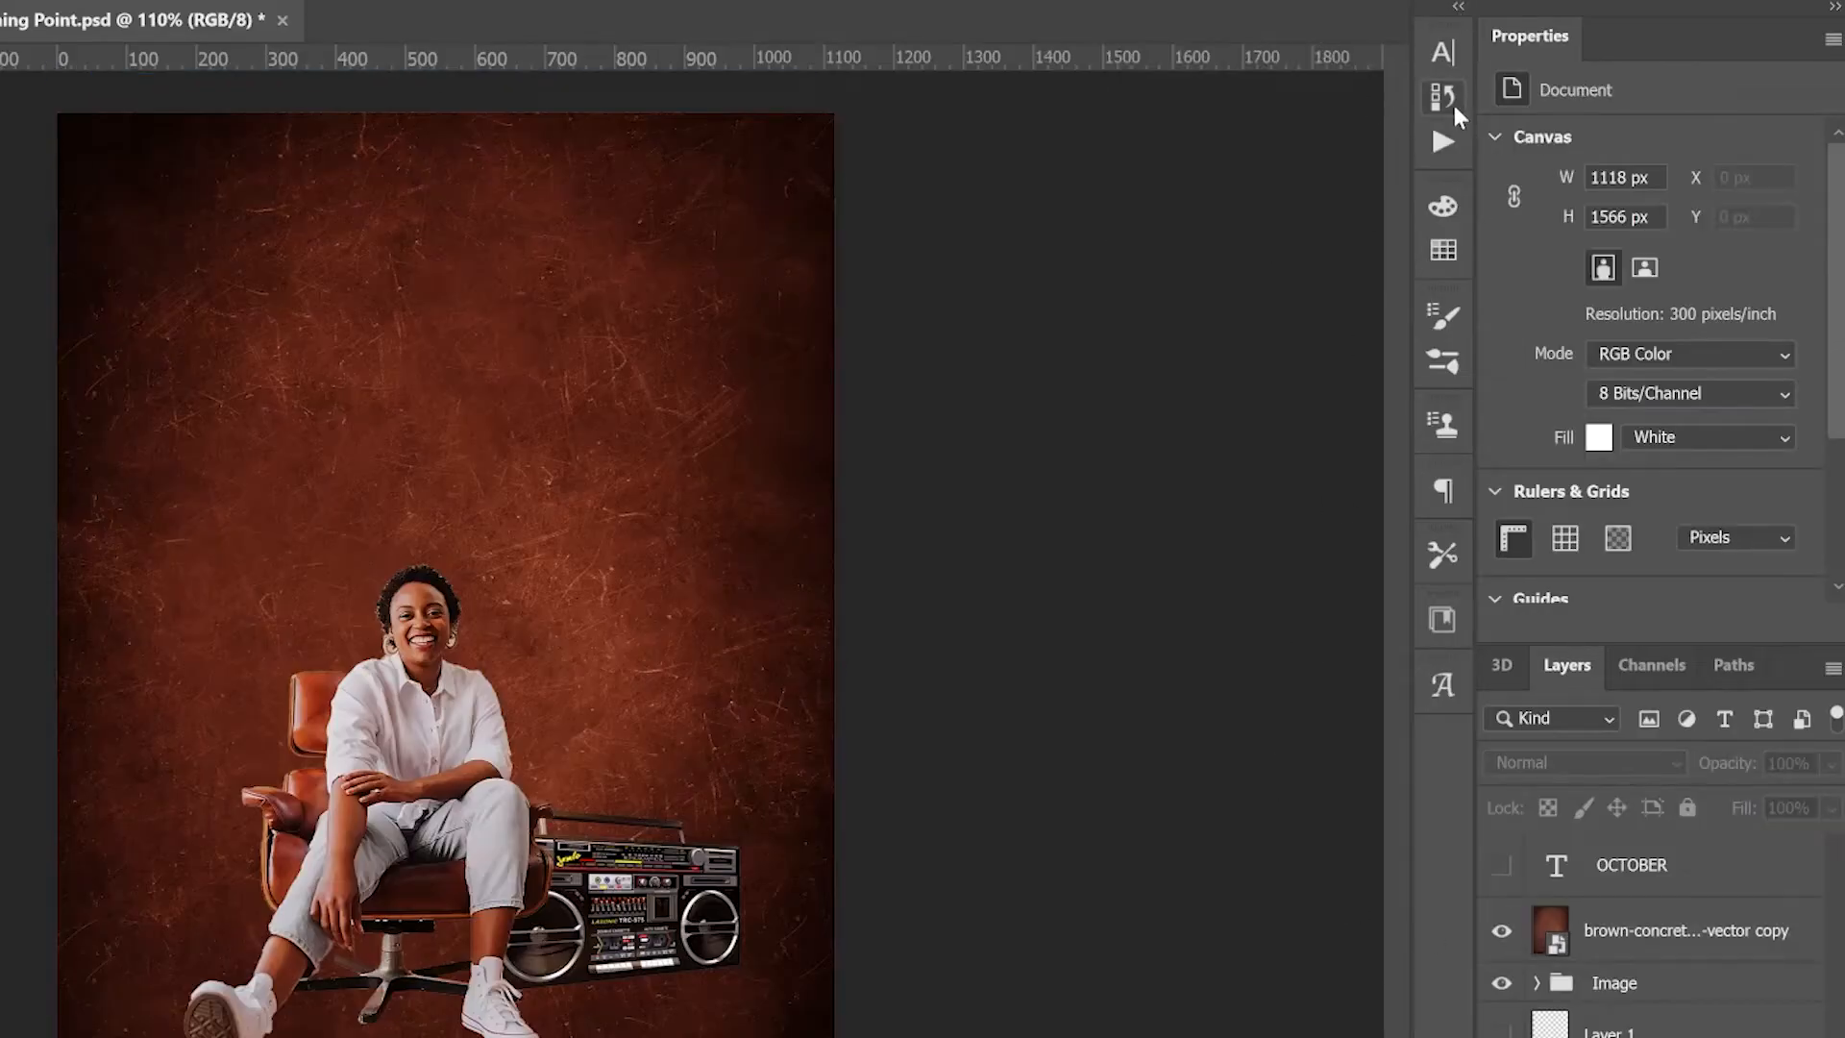
pyautogui.click(1445, 143)
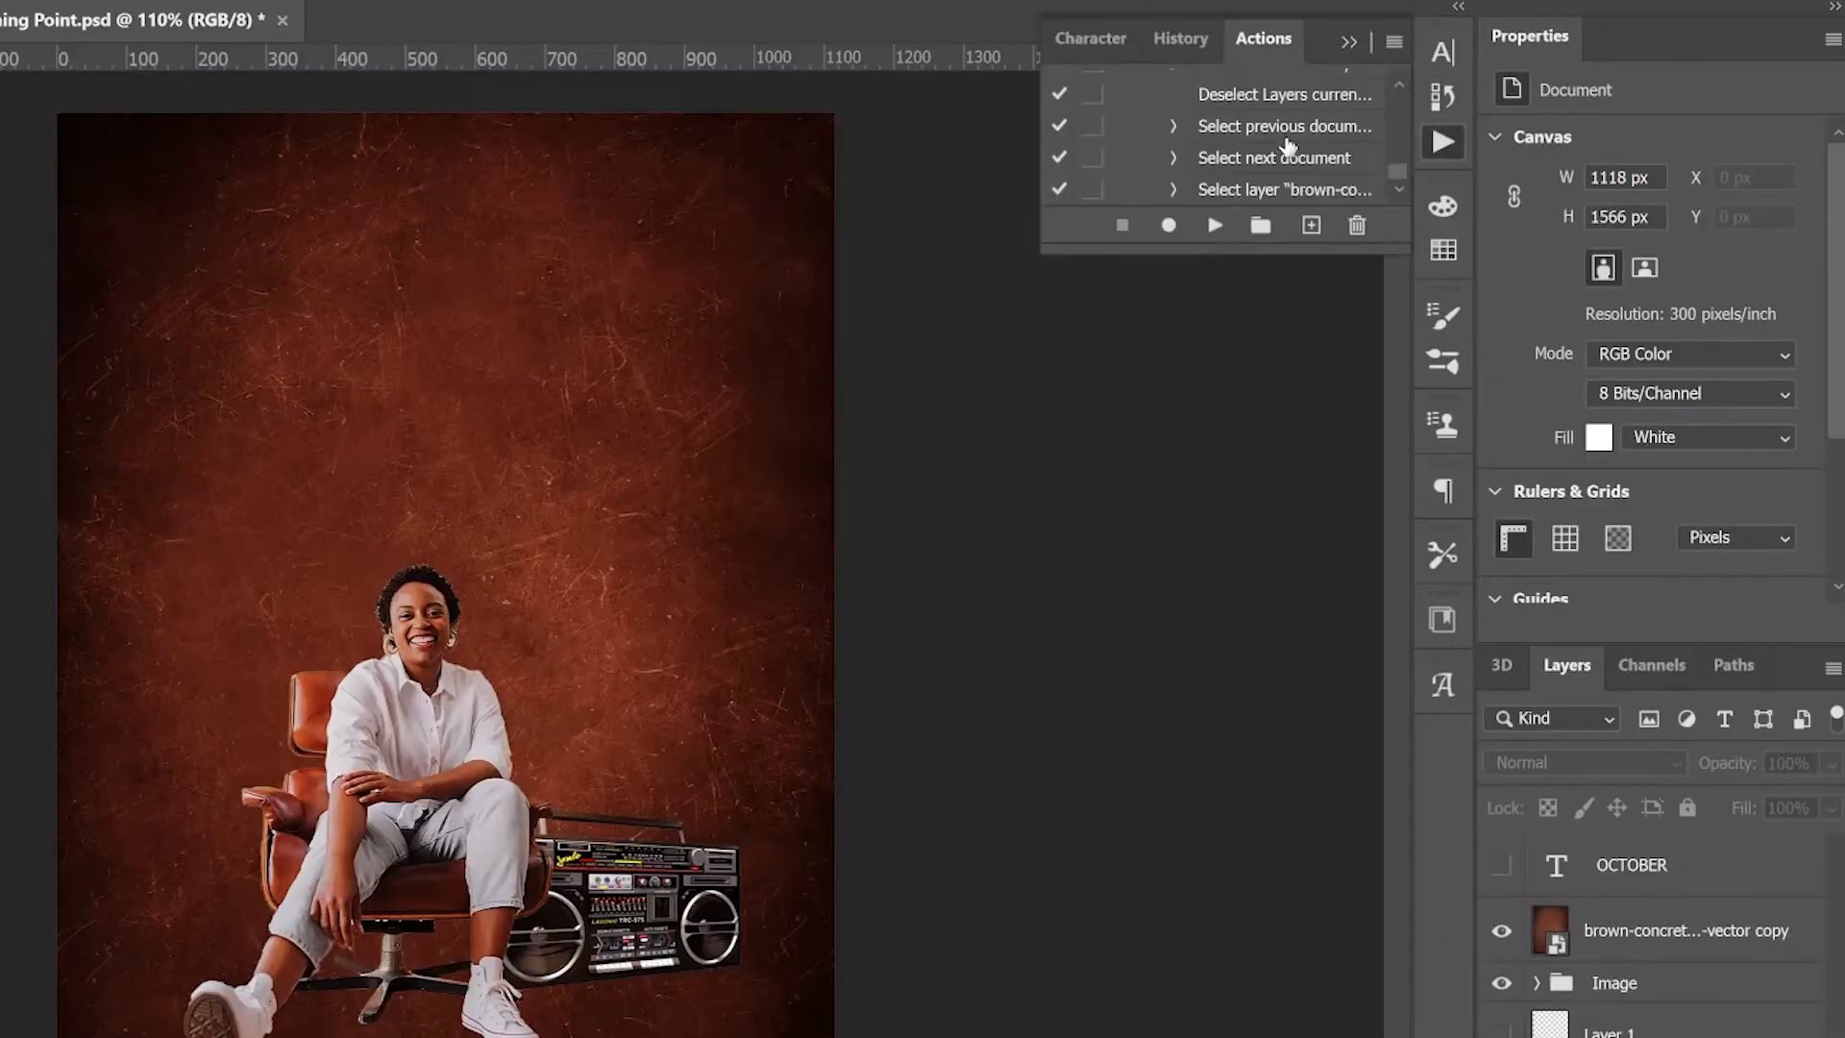
pyautogui.scroll(2, 1289, 144)
pyautogui.scroll(4, 1290, 145)
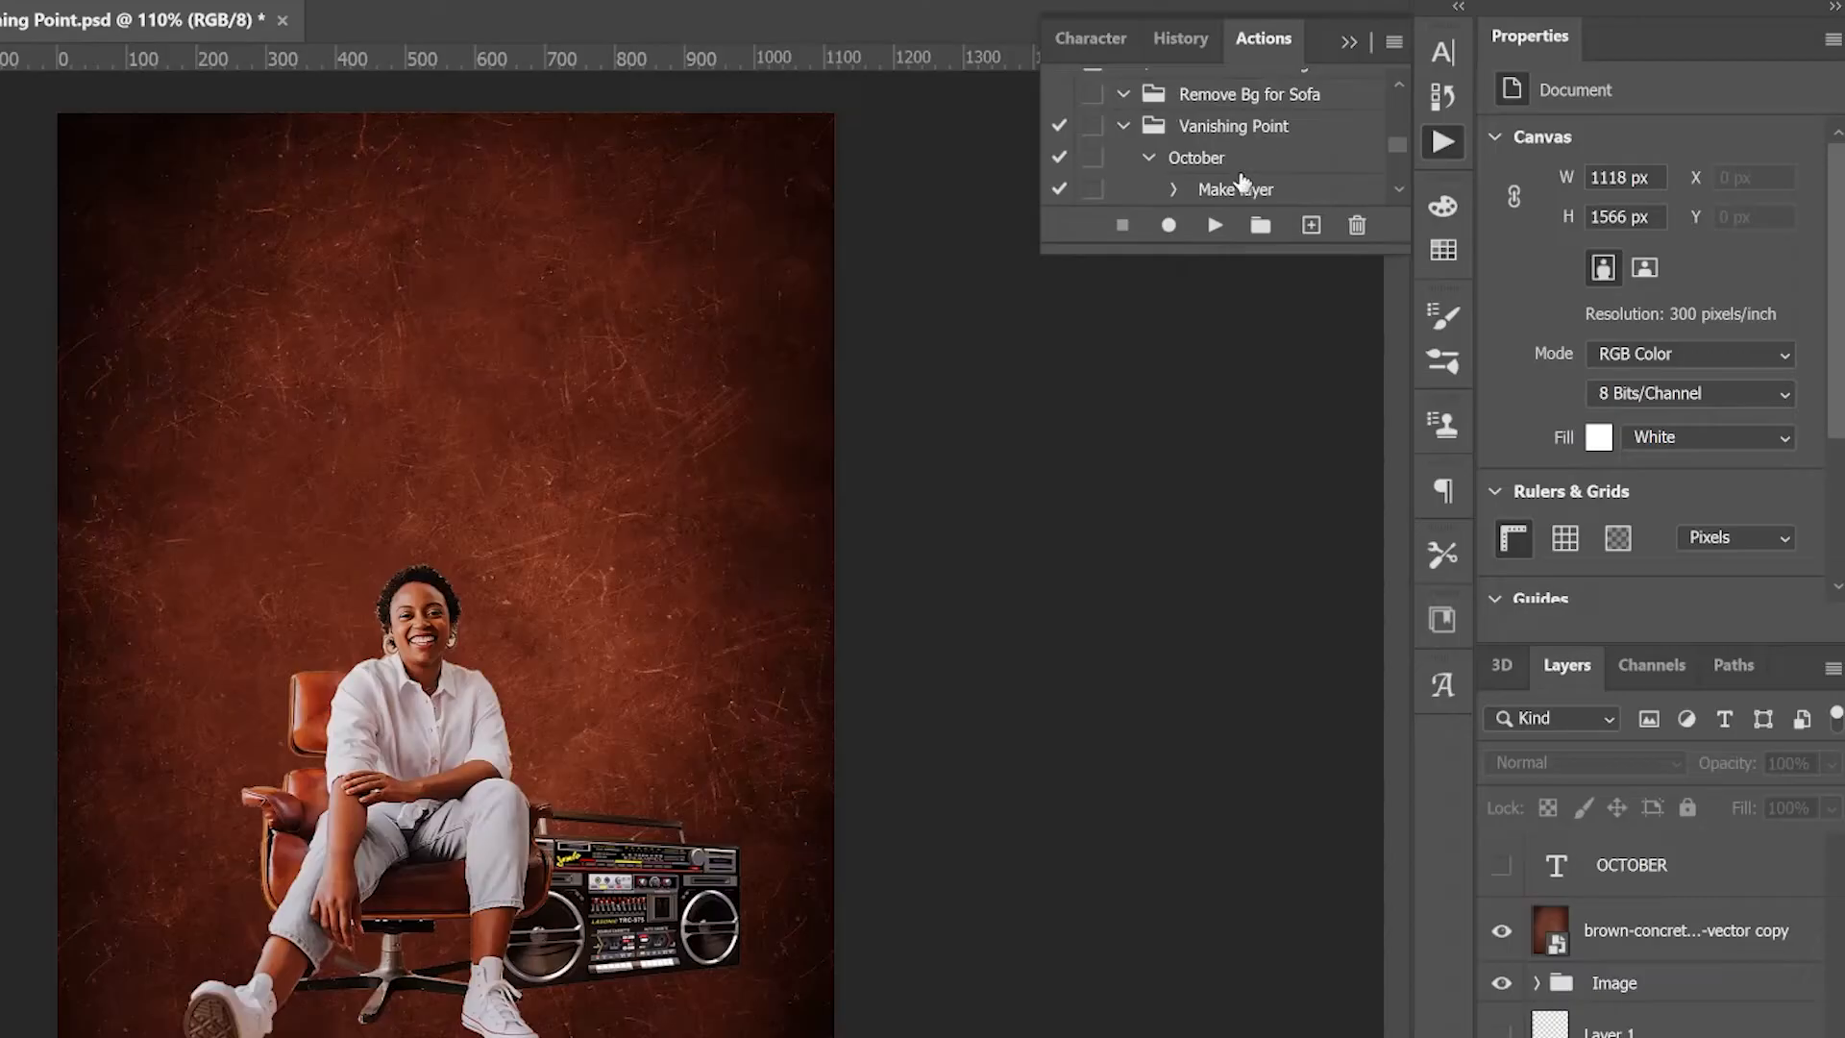
pyautogui.click(1251, 162)
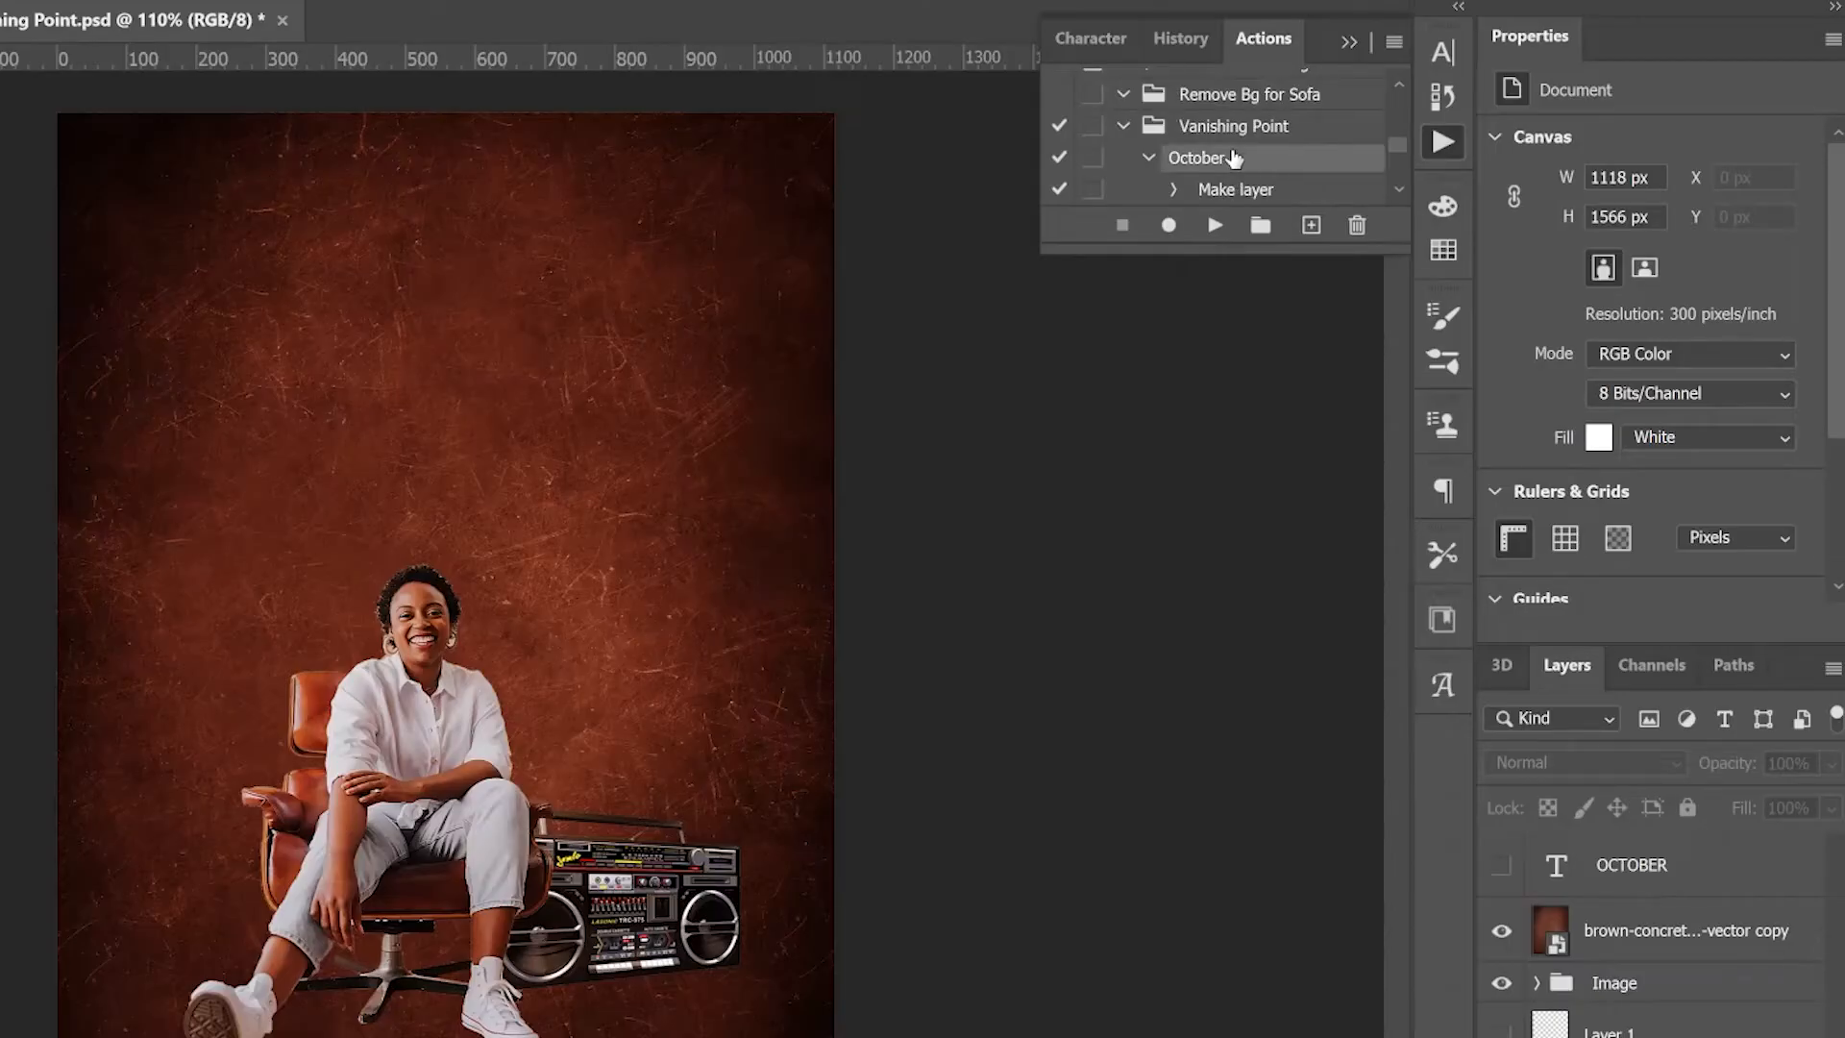
pyautogui.click(1217, 227)
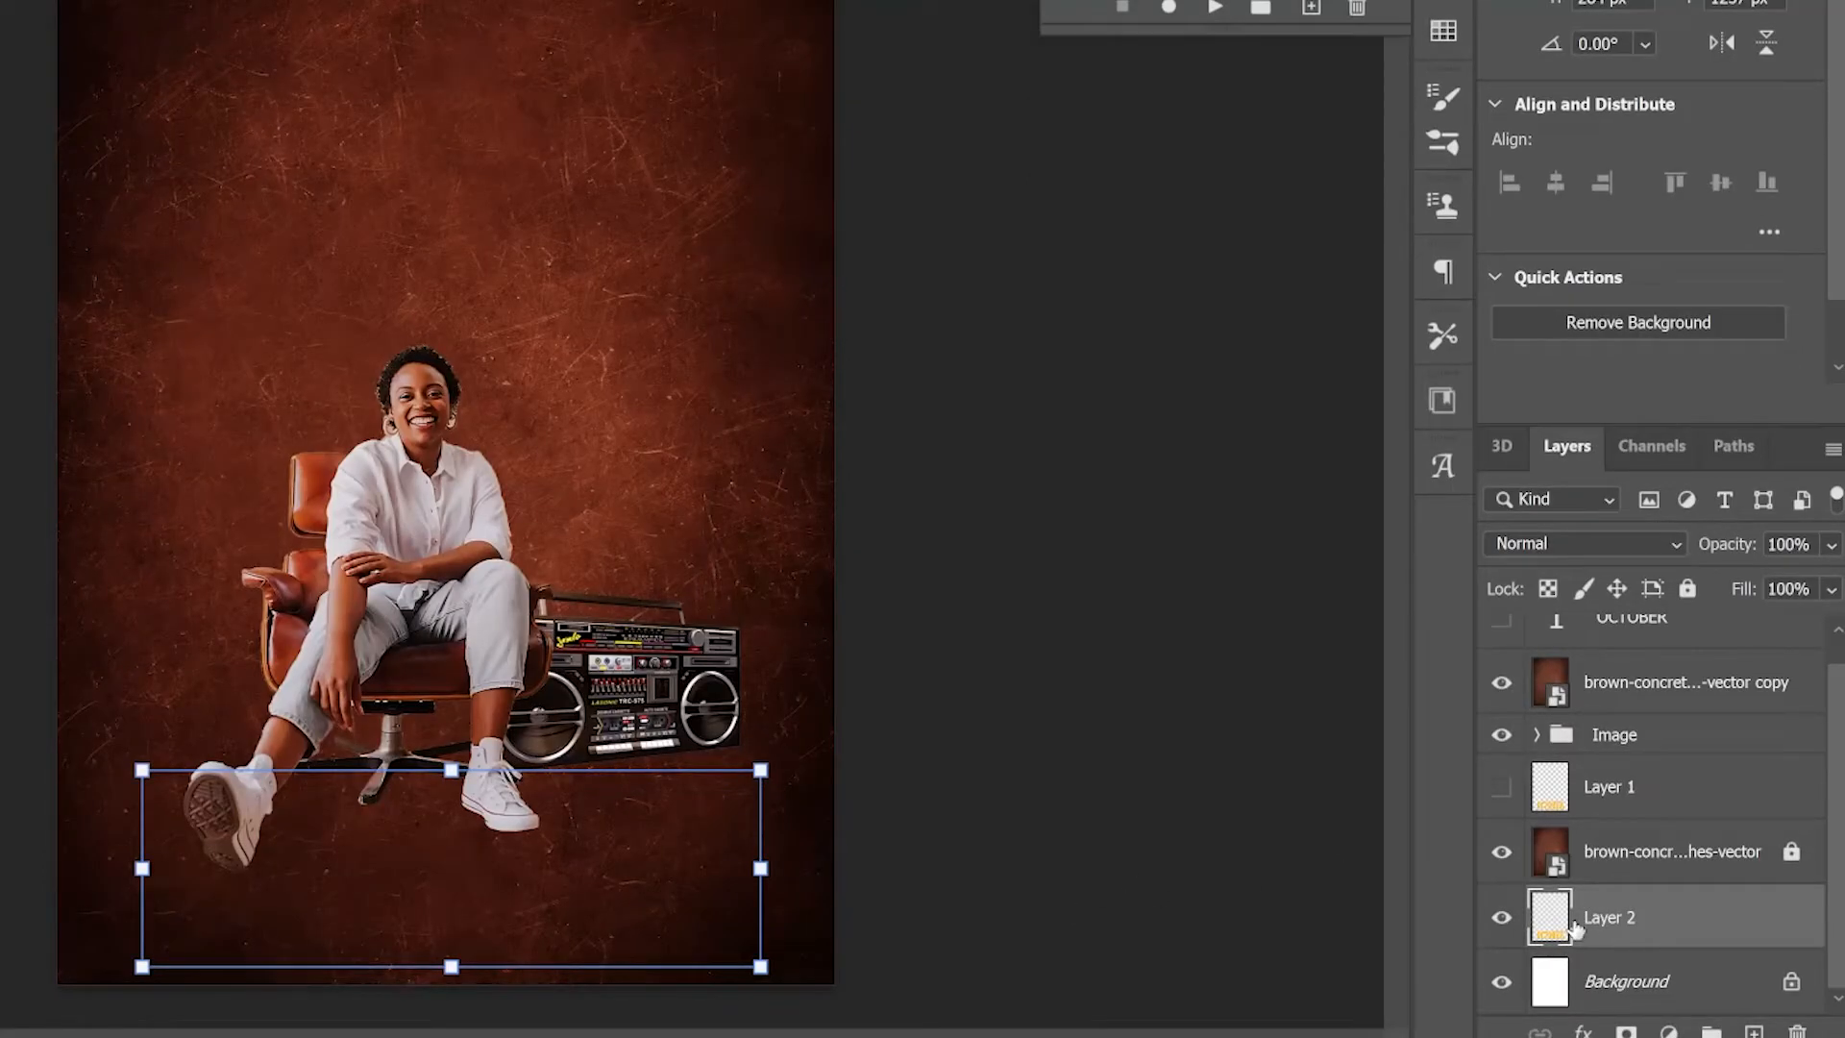
# Move Layer 2 above the locked brown concrete layer, directly below Layer 1, and deselect it
pyautogui.moveTo(1574, 929); pyautogui.dragTo(1608, 863)
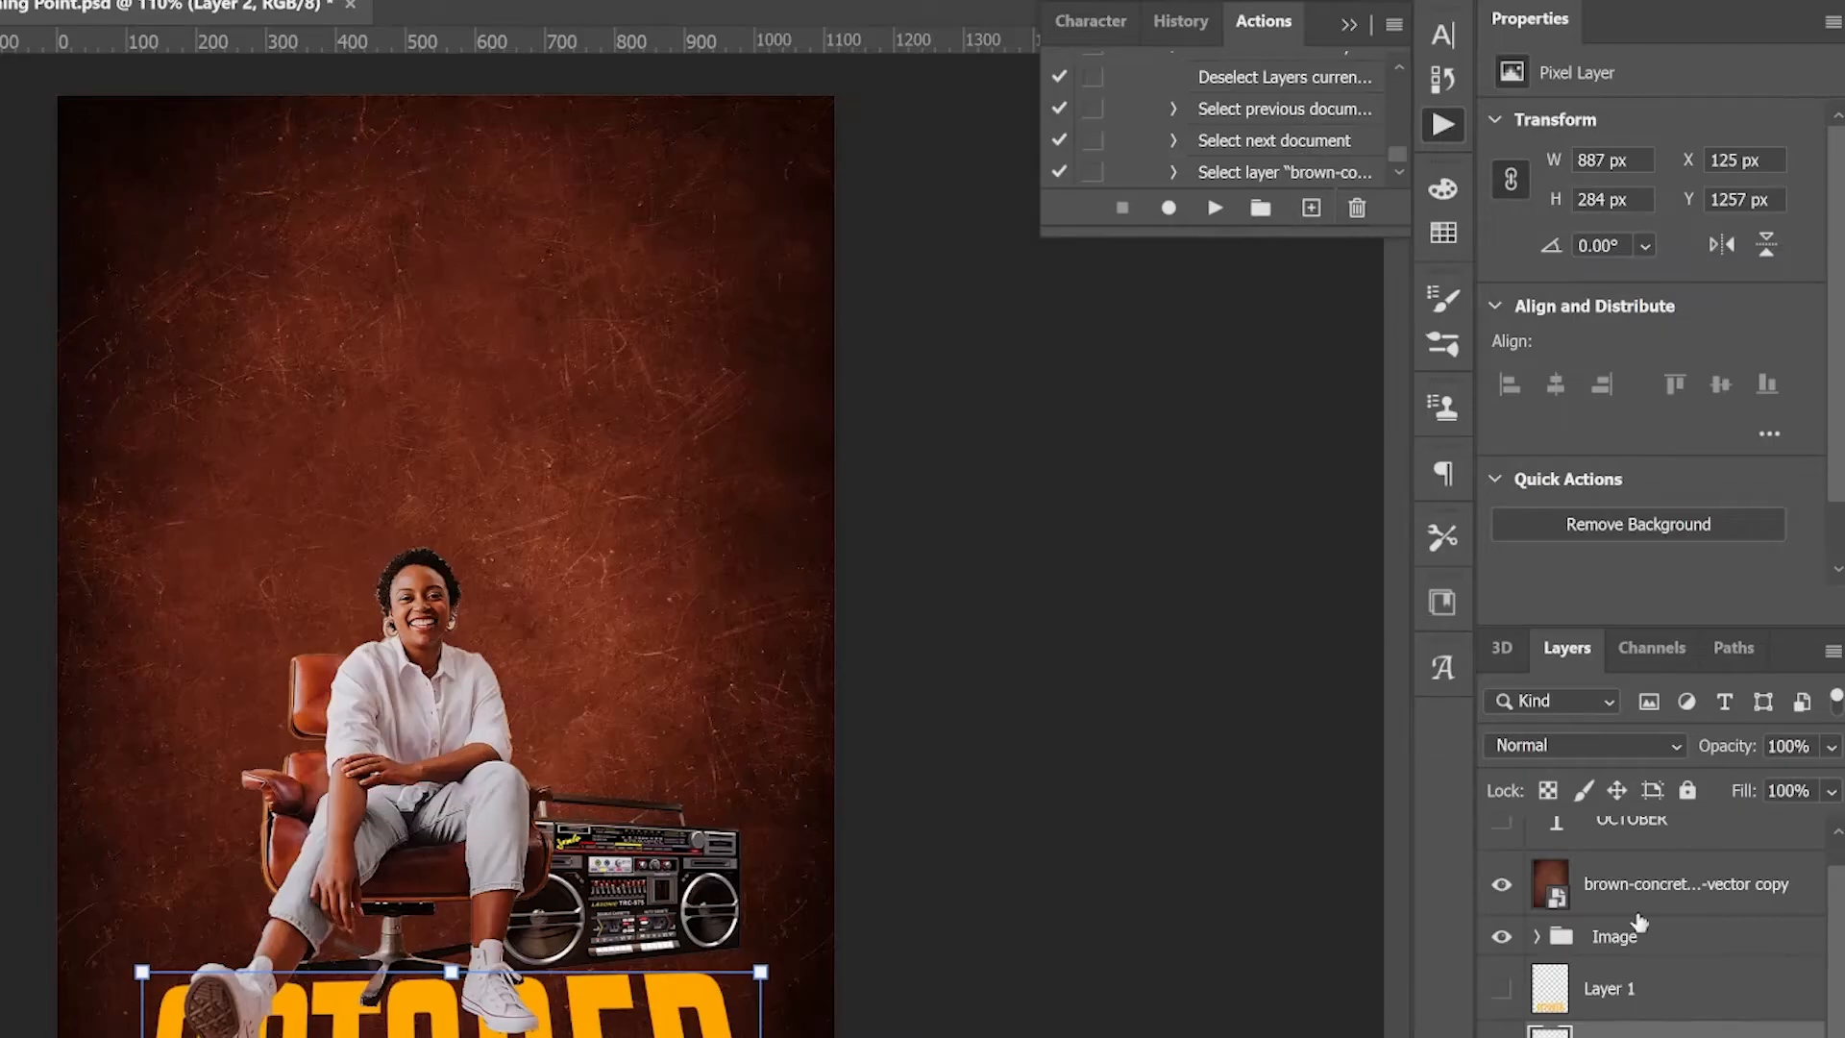
pyautogui.click(1264, 955)
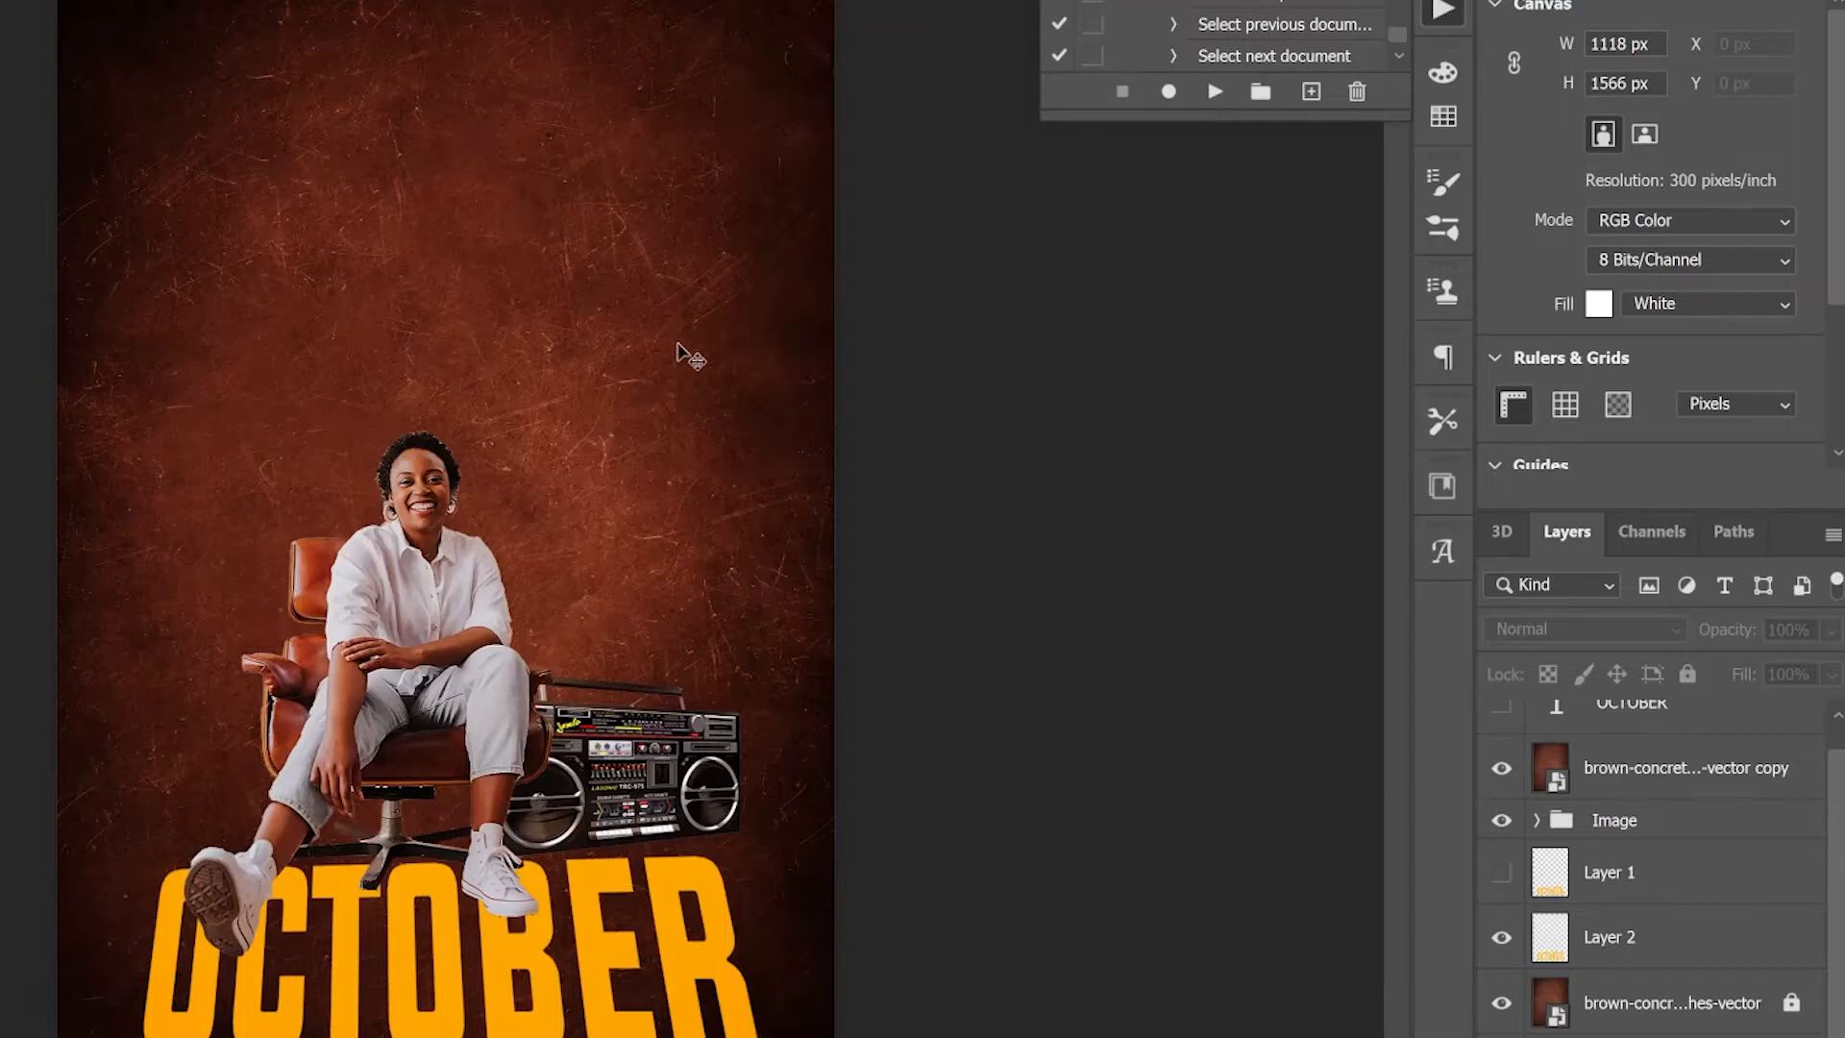
# Clip the brown concrete texture copy to the Image group as a clipping mask
pyautogui.click(1672, 773)
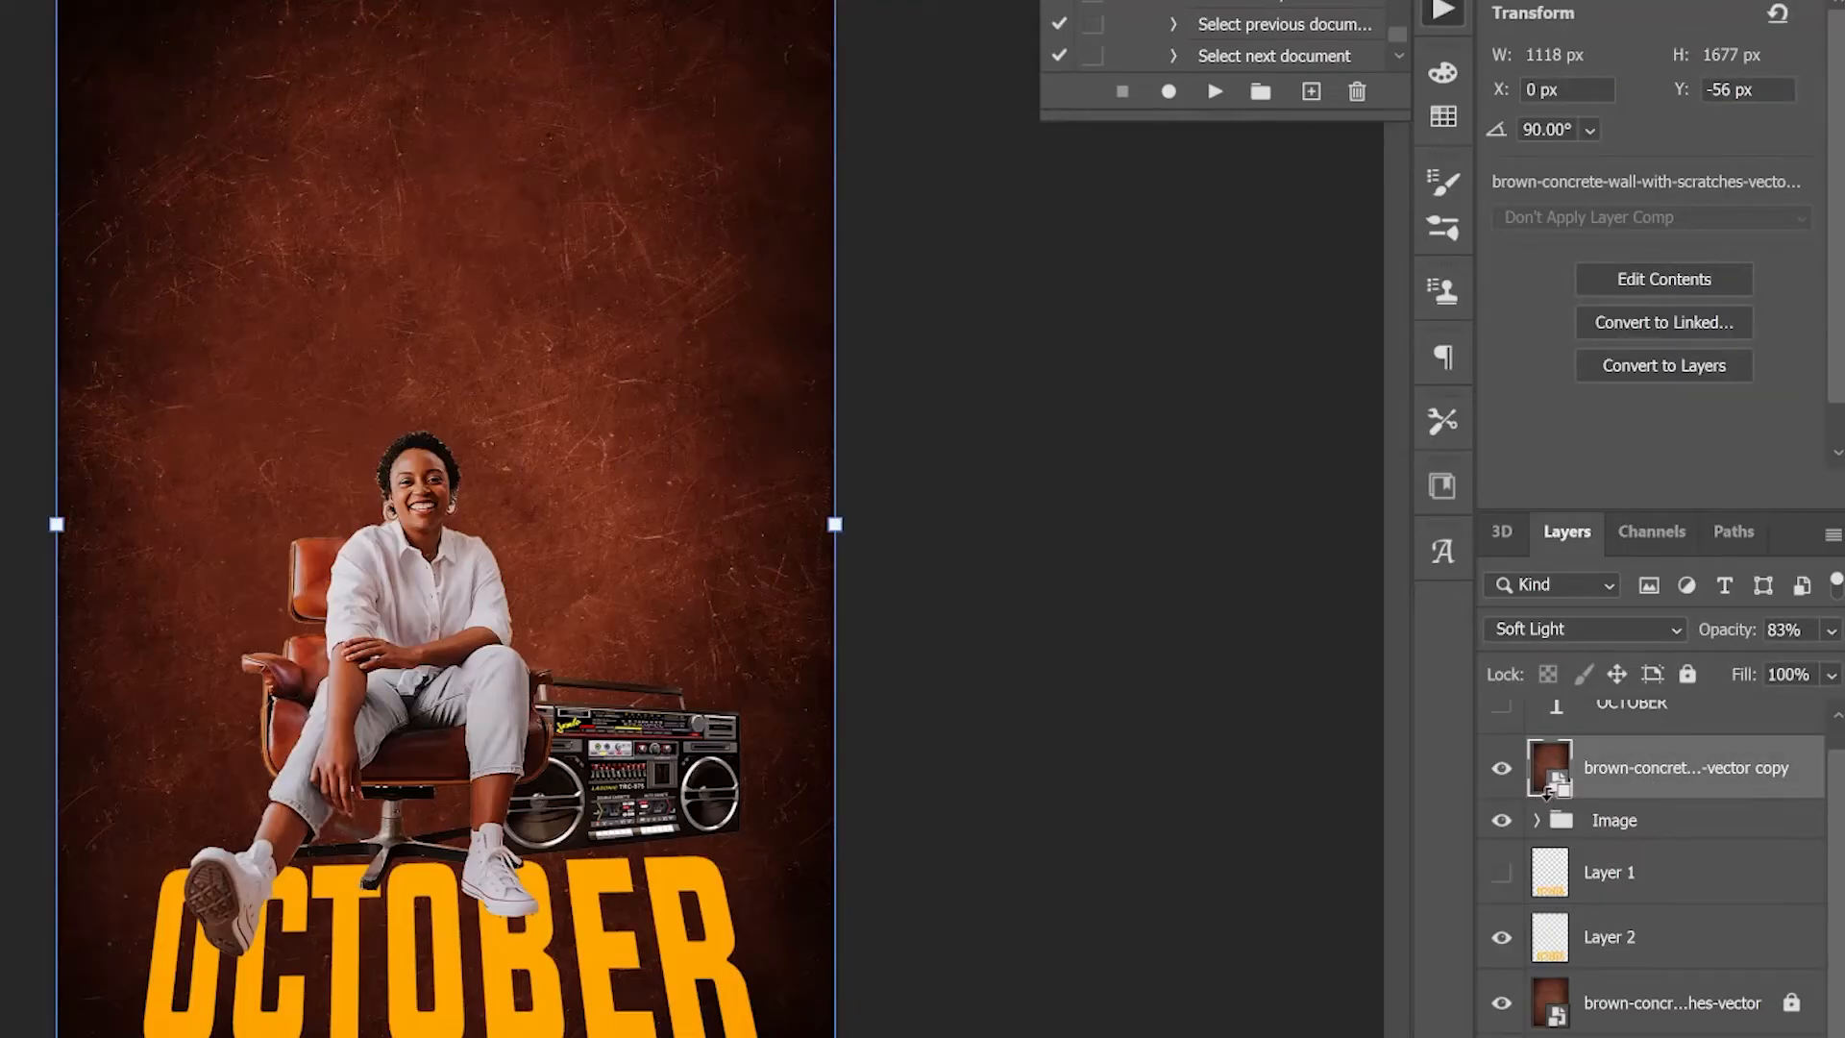
pyautogui.keyDown('alt'); pyautogui.click(1547, 791); pyautogui.keyUp('alt')
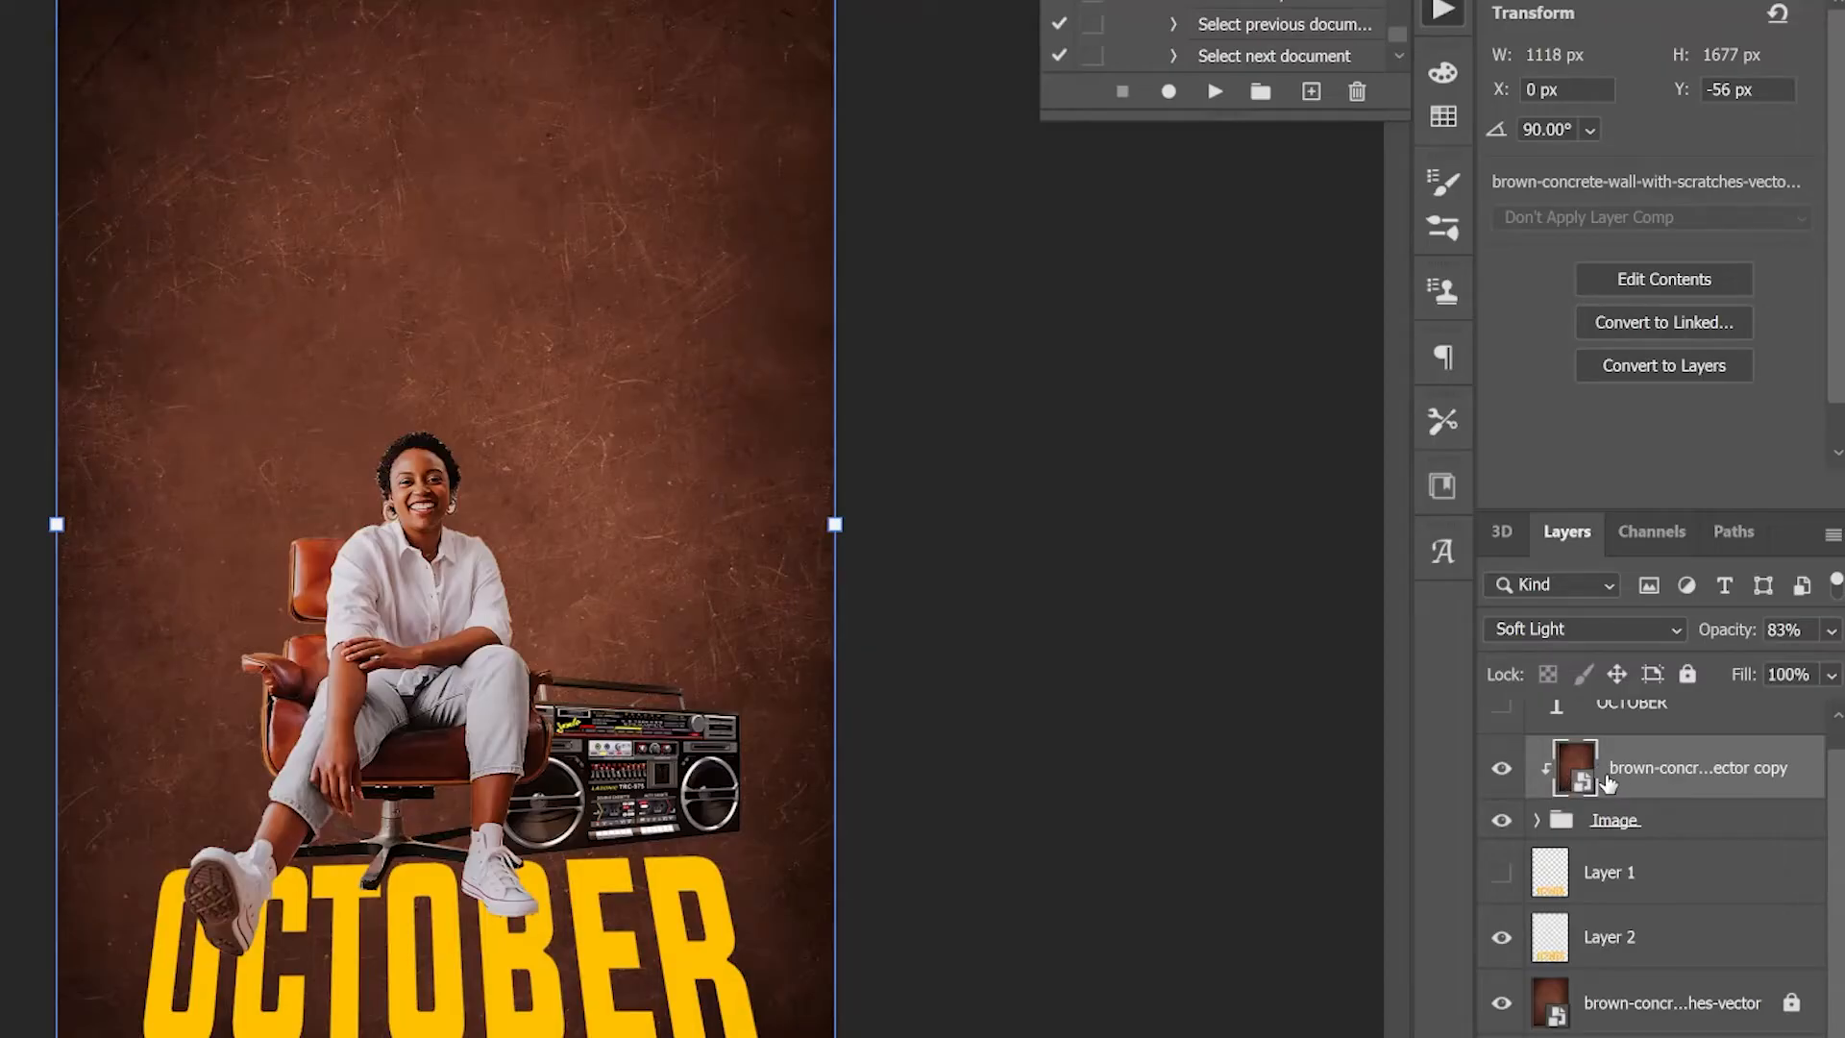
pyautogui.click(1002, 805)
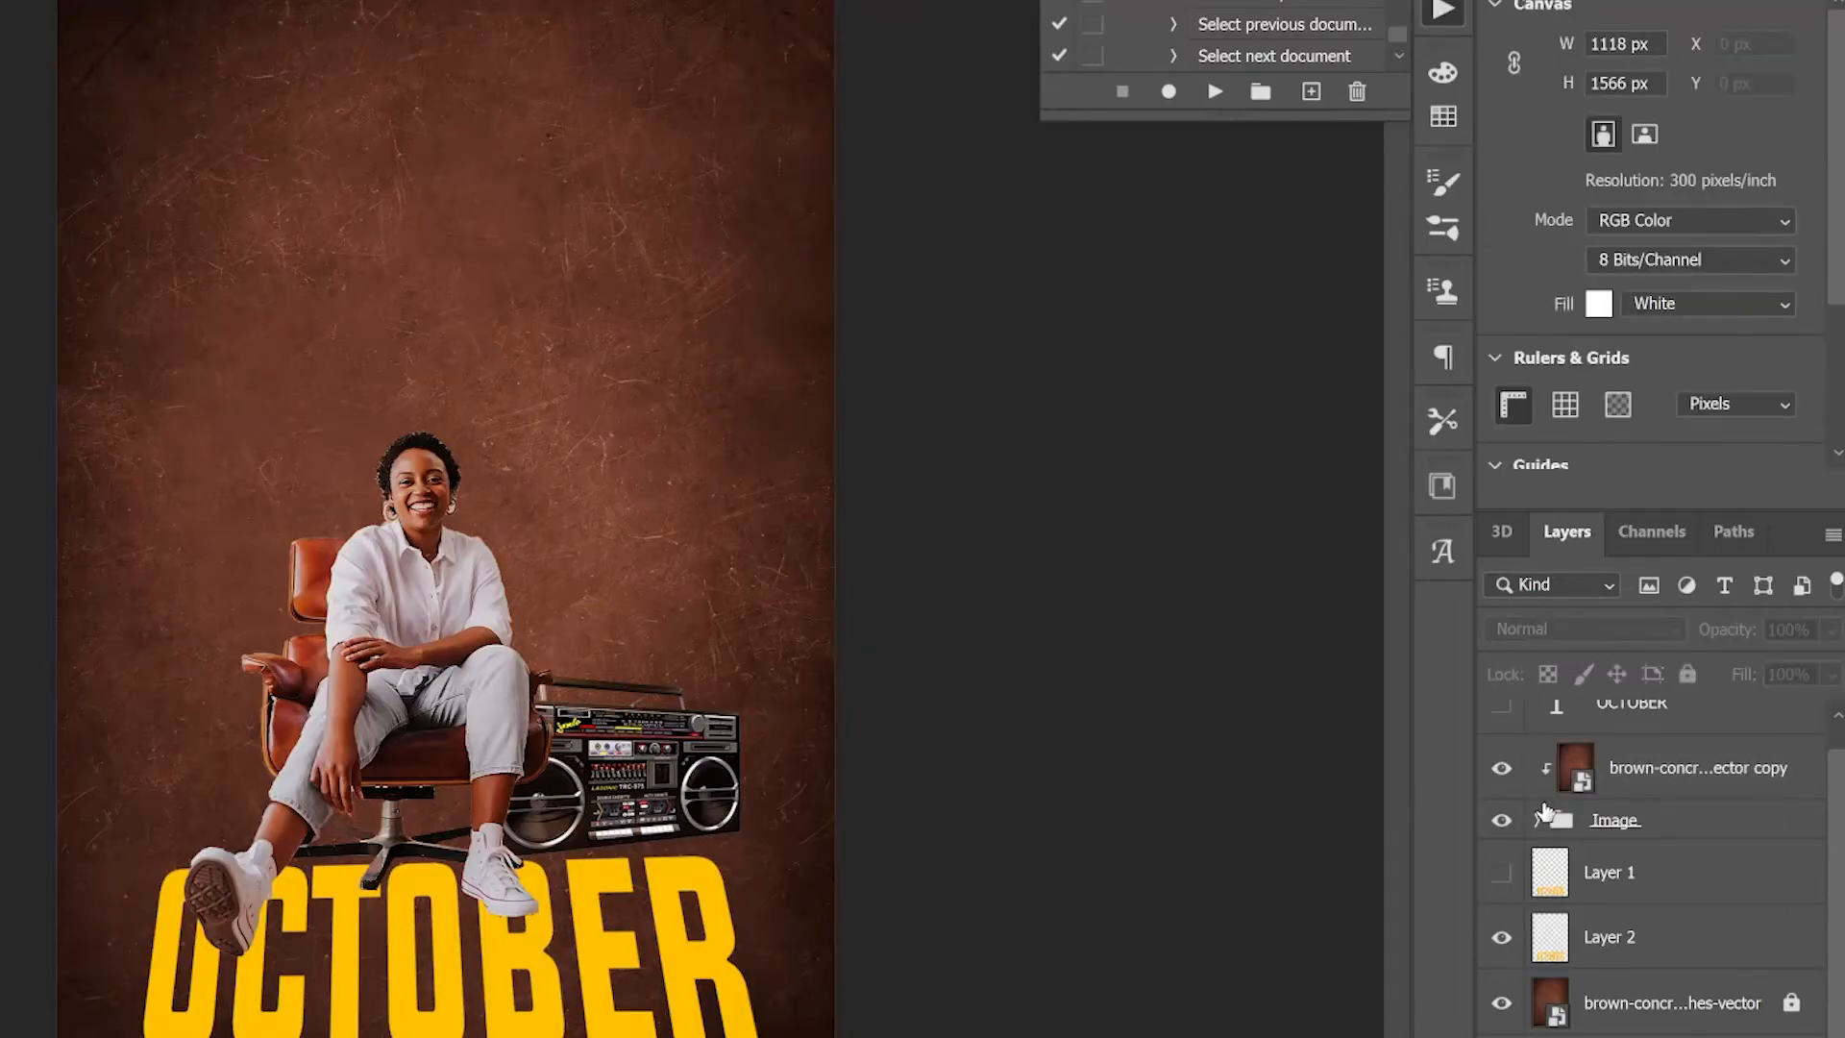
# Enlarge the perspective OCTOBER lettering on Layer 2 slightly so it spans more of the poster's width
pyautogui.click(1600, 954)
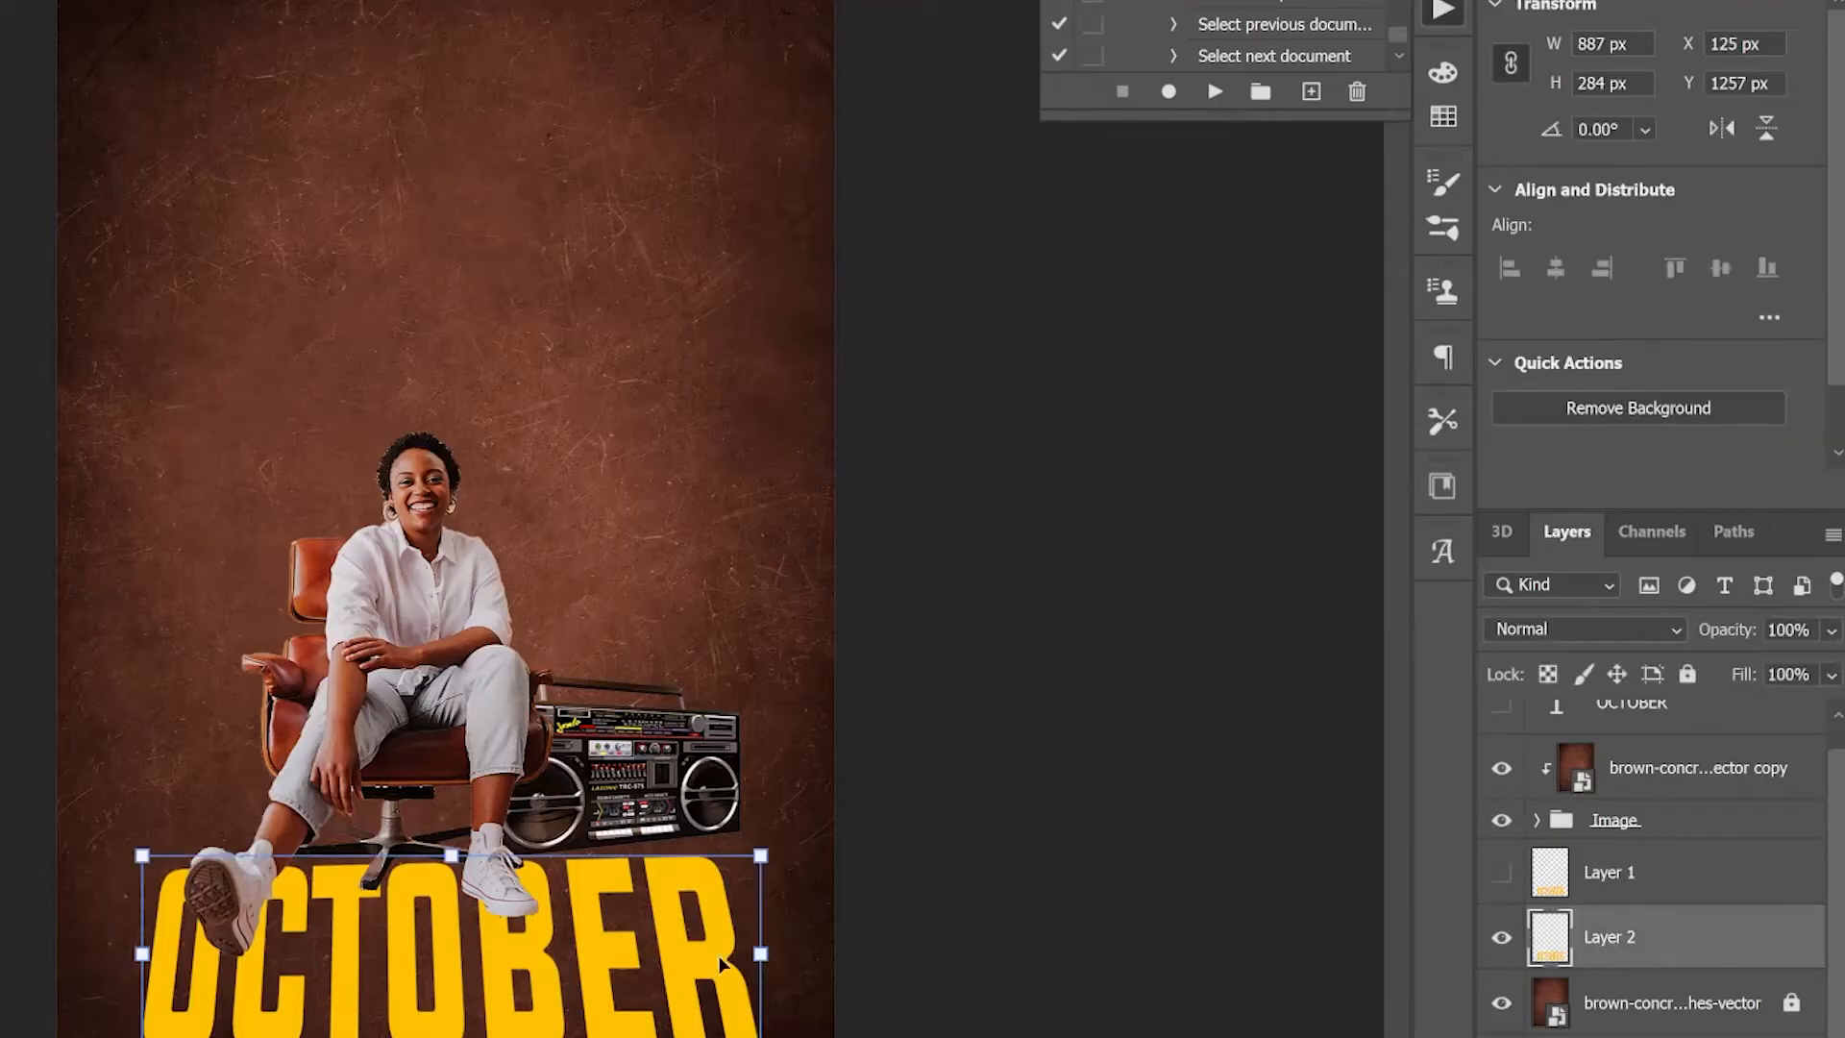
pyautogui.moveTo(767, 952); pyautogui.dragTo(790, 953)
pyautogui.moveTo(143, 954); pyautogui.dragTo(83, 943)
pyautogui.click(1175, 985)
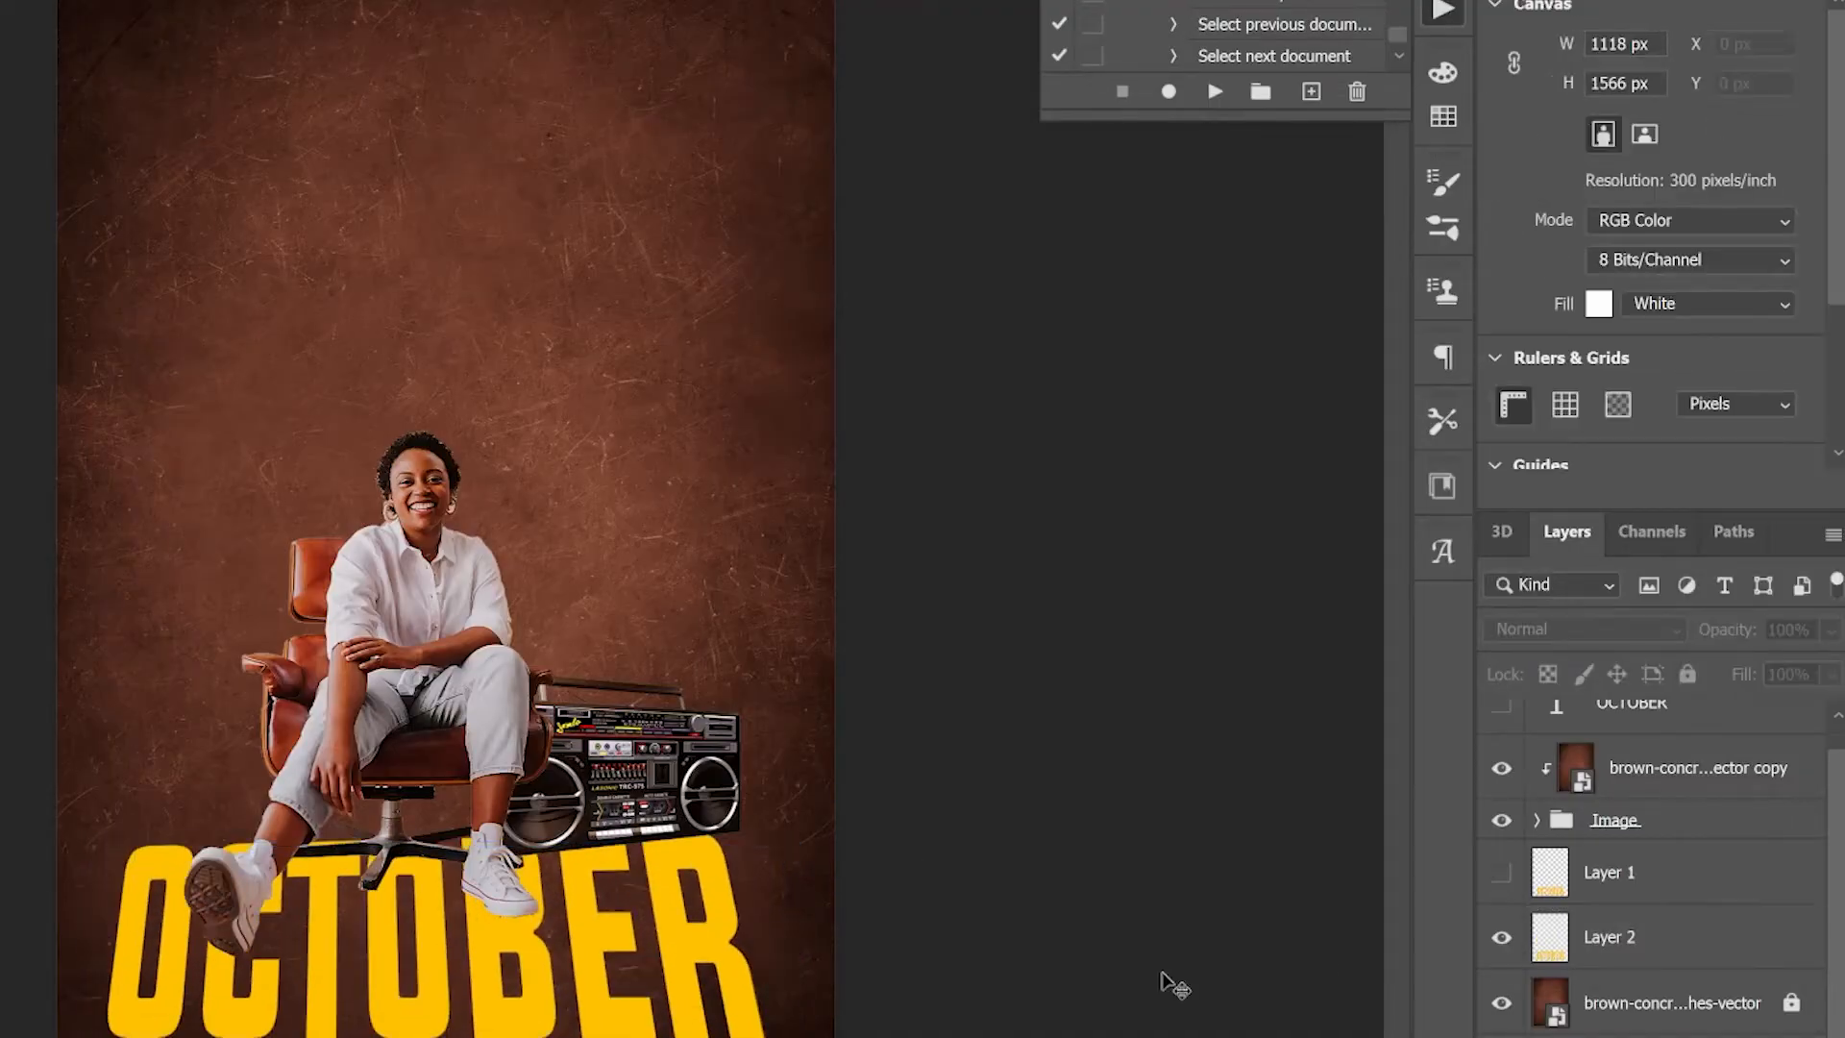
# Nudge the Image group upward so the woman, chair and radio sit higher over the OCTOBER lettering, and deselect it
pyautogui.click(1659, 840)
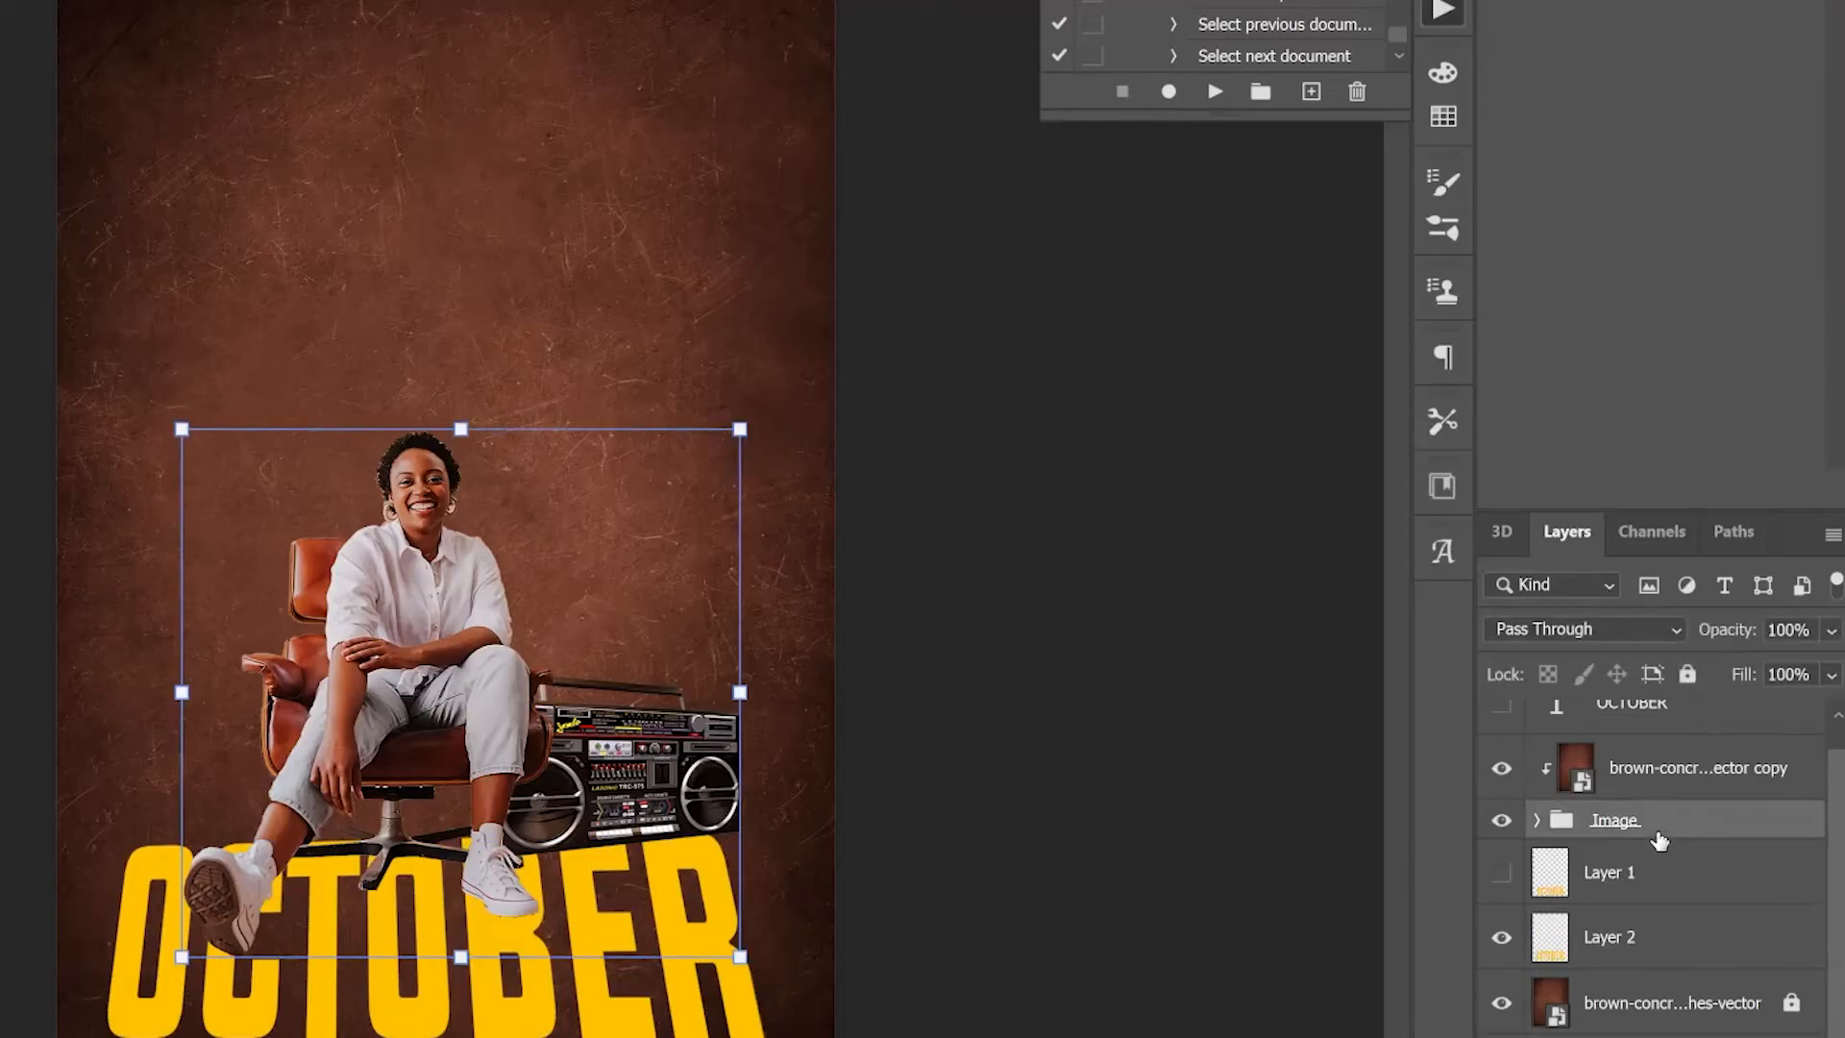
pyautogui.hotkey('shift', 'Up')
pyautogui.hotkey('shift', 'Up')
pyautogui.hotkey('shift', 'Up')
pyautogui.hotkey('shift', 'Up')
pyautogui.hotkey('shift', 'Up')
pyautogui.hotkey('shift', 'Up')
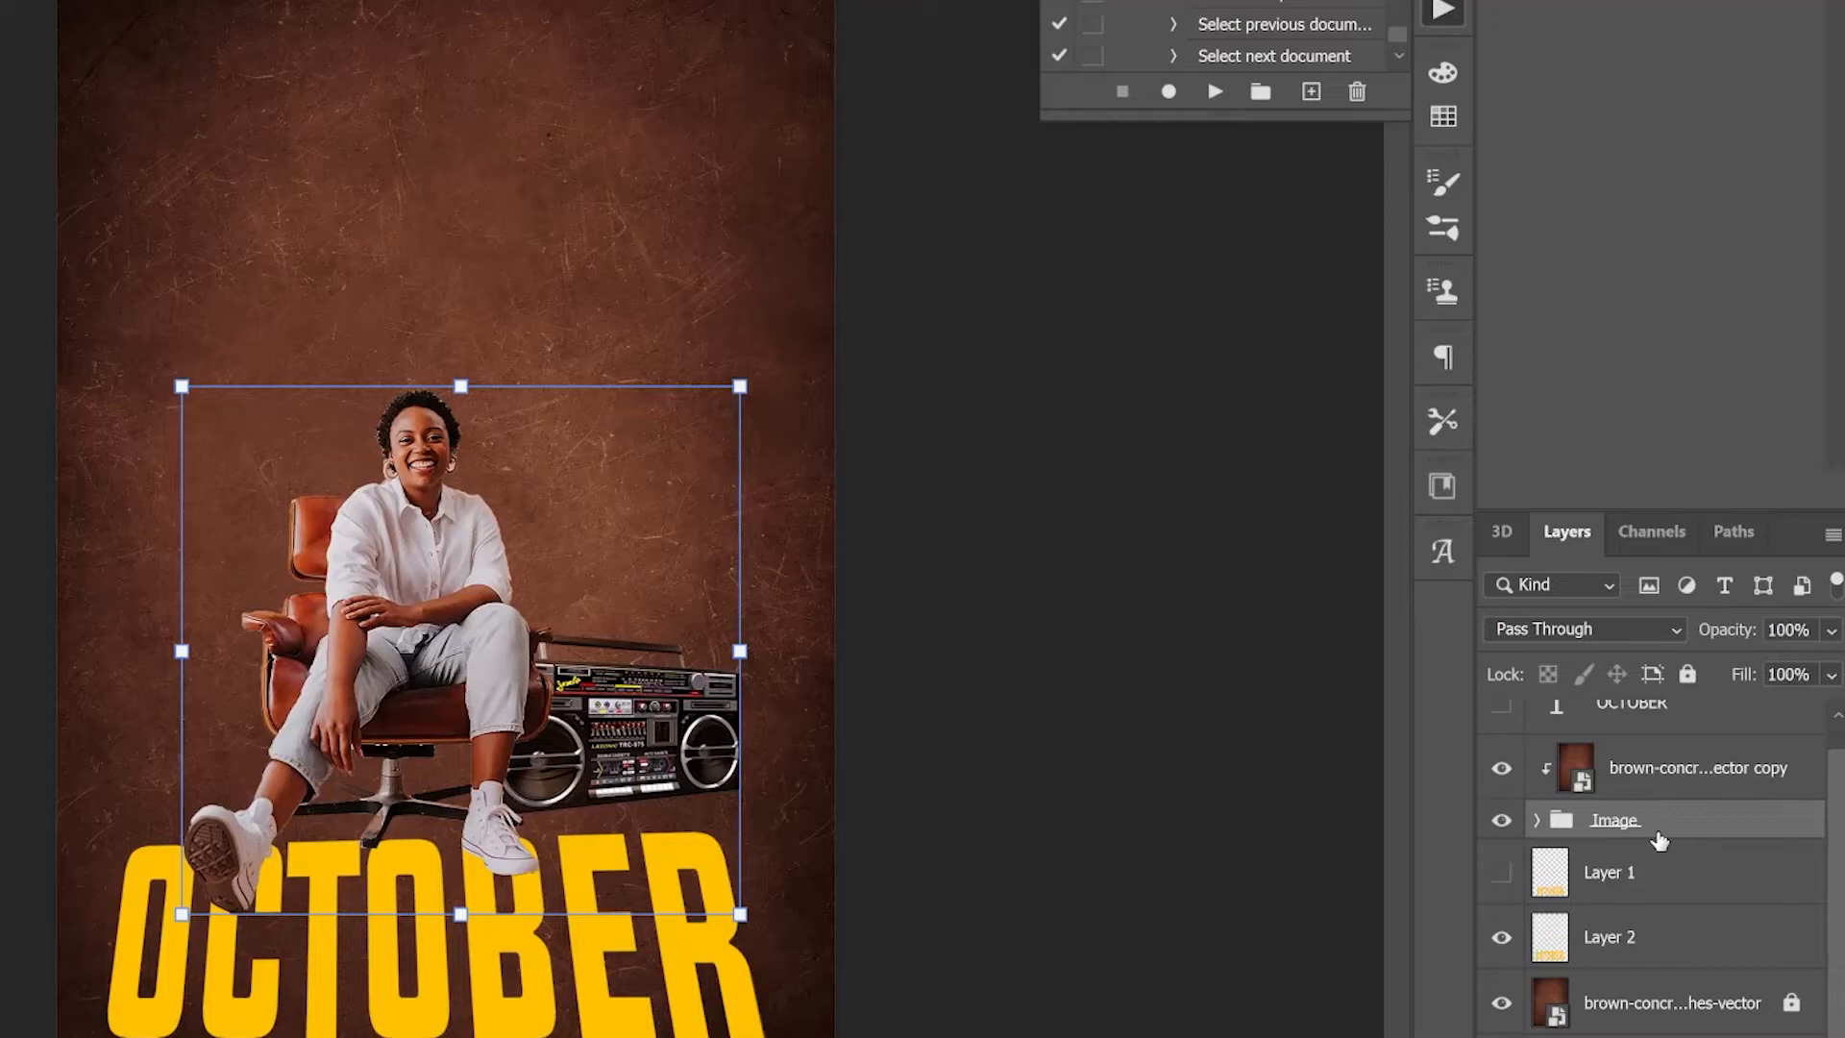
pyautogui.click(1323, 770)
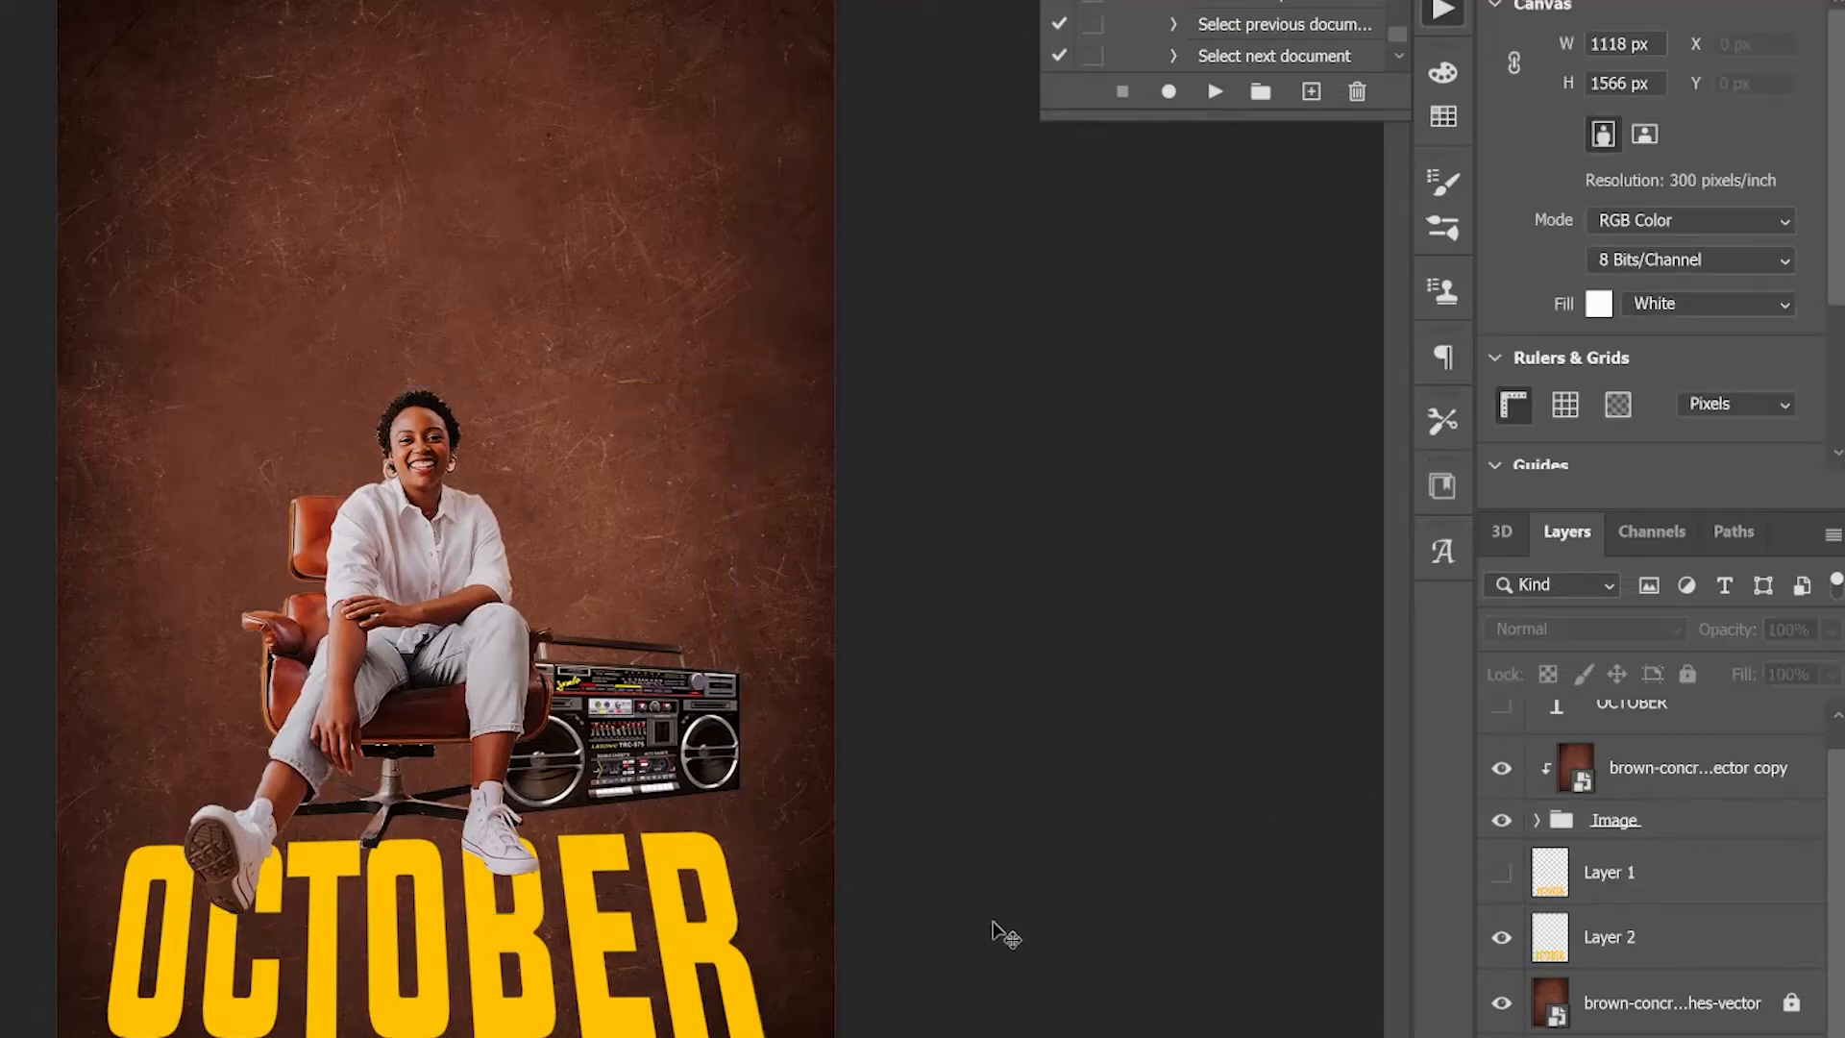
# Open the Blending Options for the OCTOBER lettering on Layer 2 and raise the Blend If Underlying Layer black point to 58
pyautogui.click(770, 944)
pyautogui.click(699, 901)
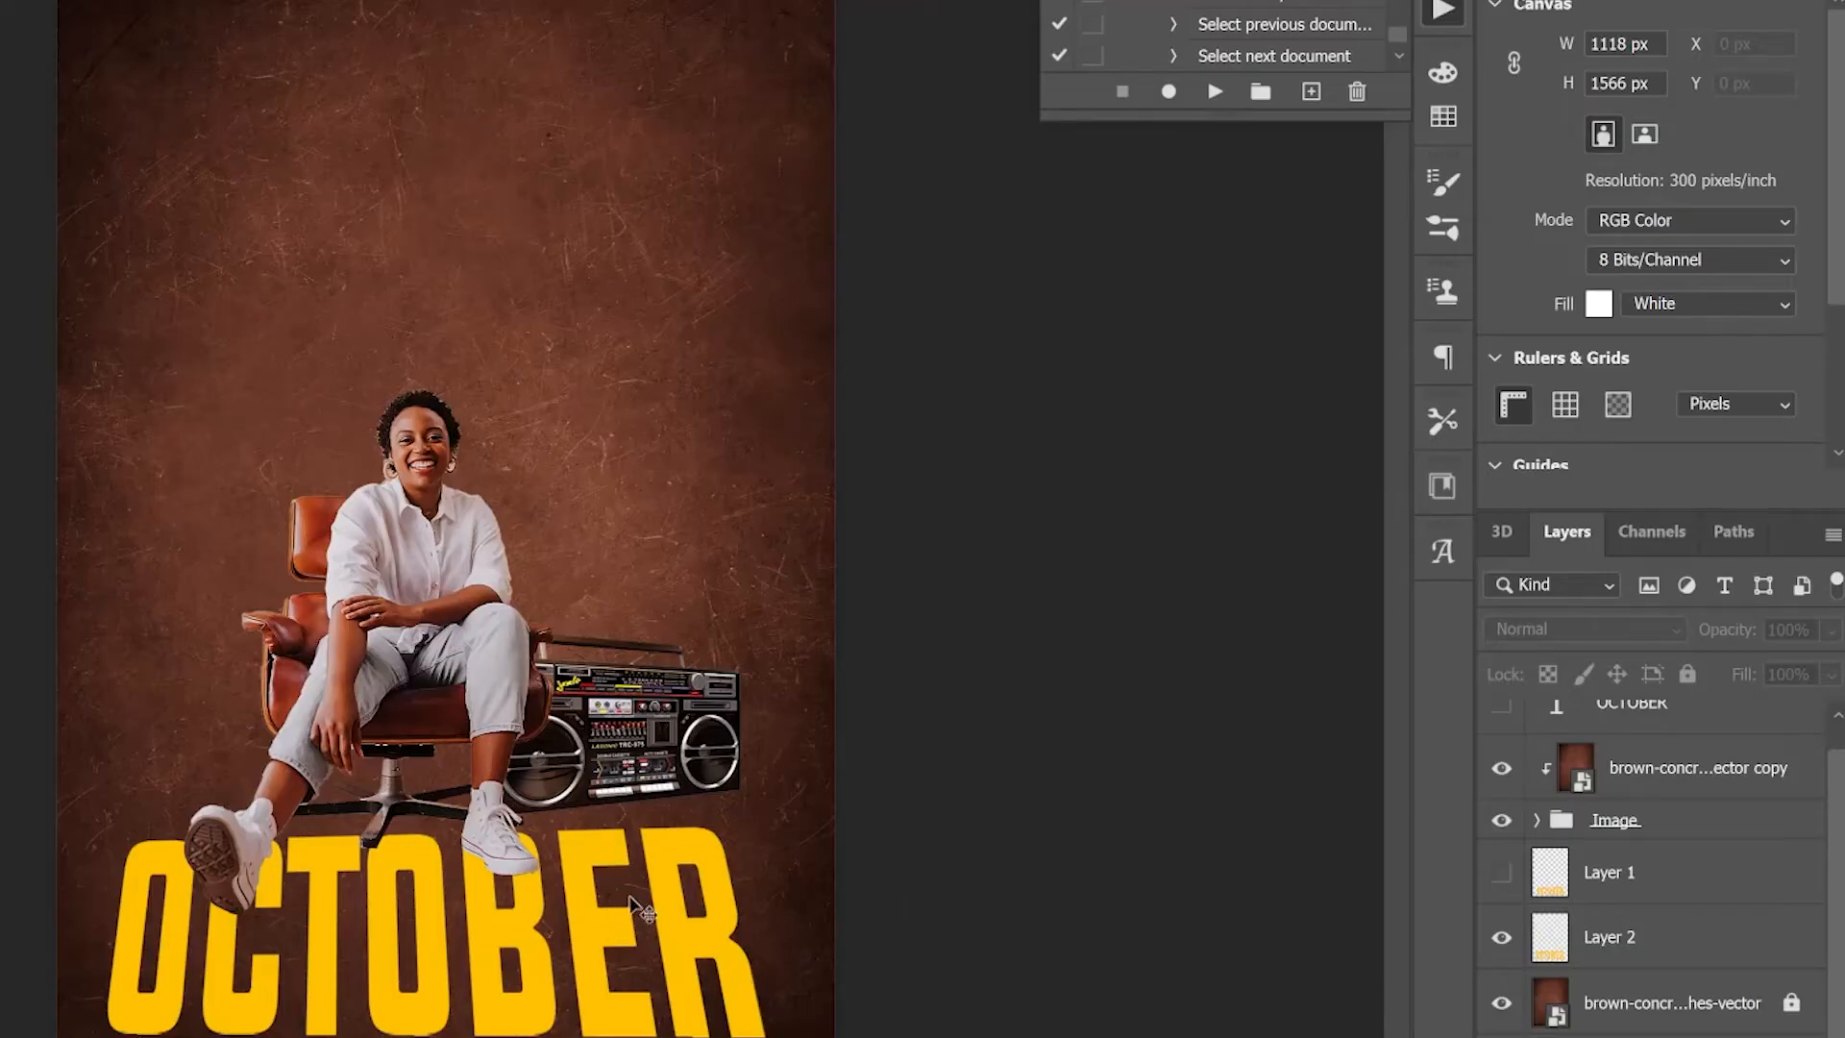
pyautogui.click(711, 952)
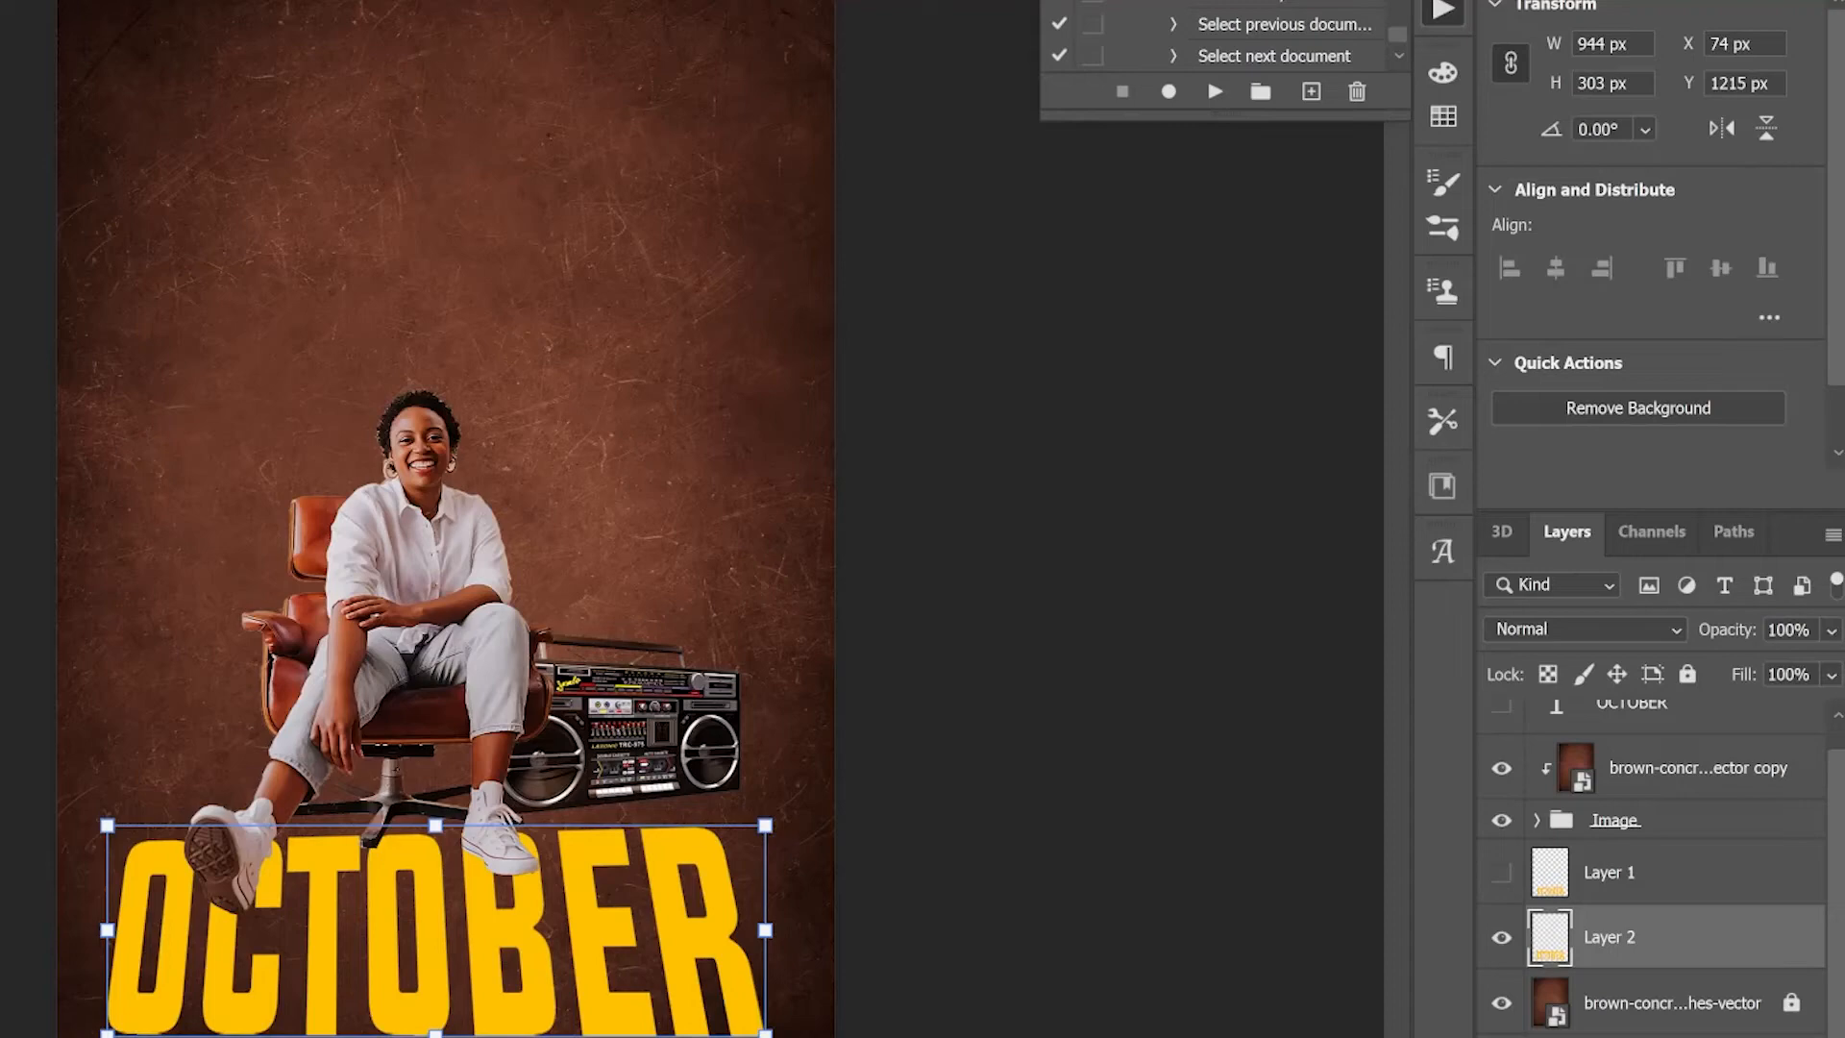
pyautogui.click(1586, 1019)
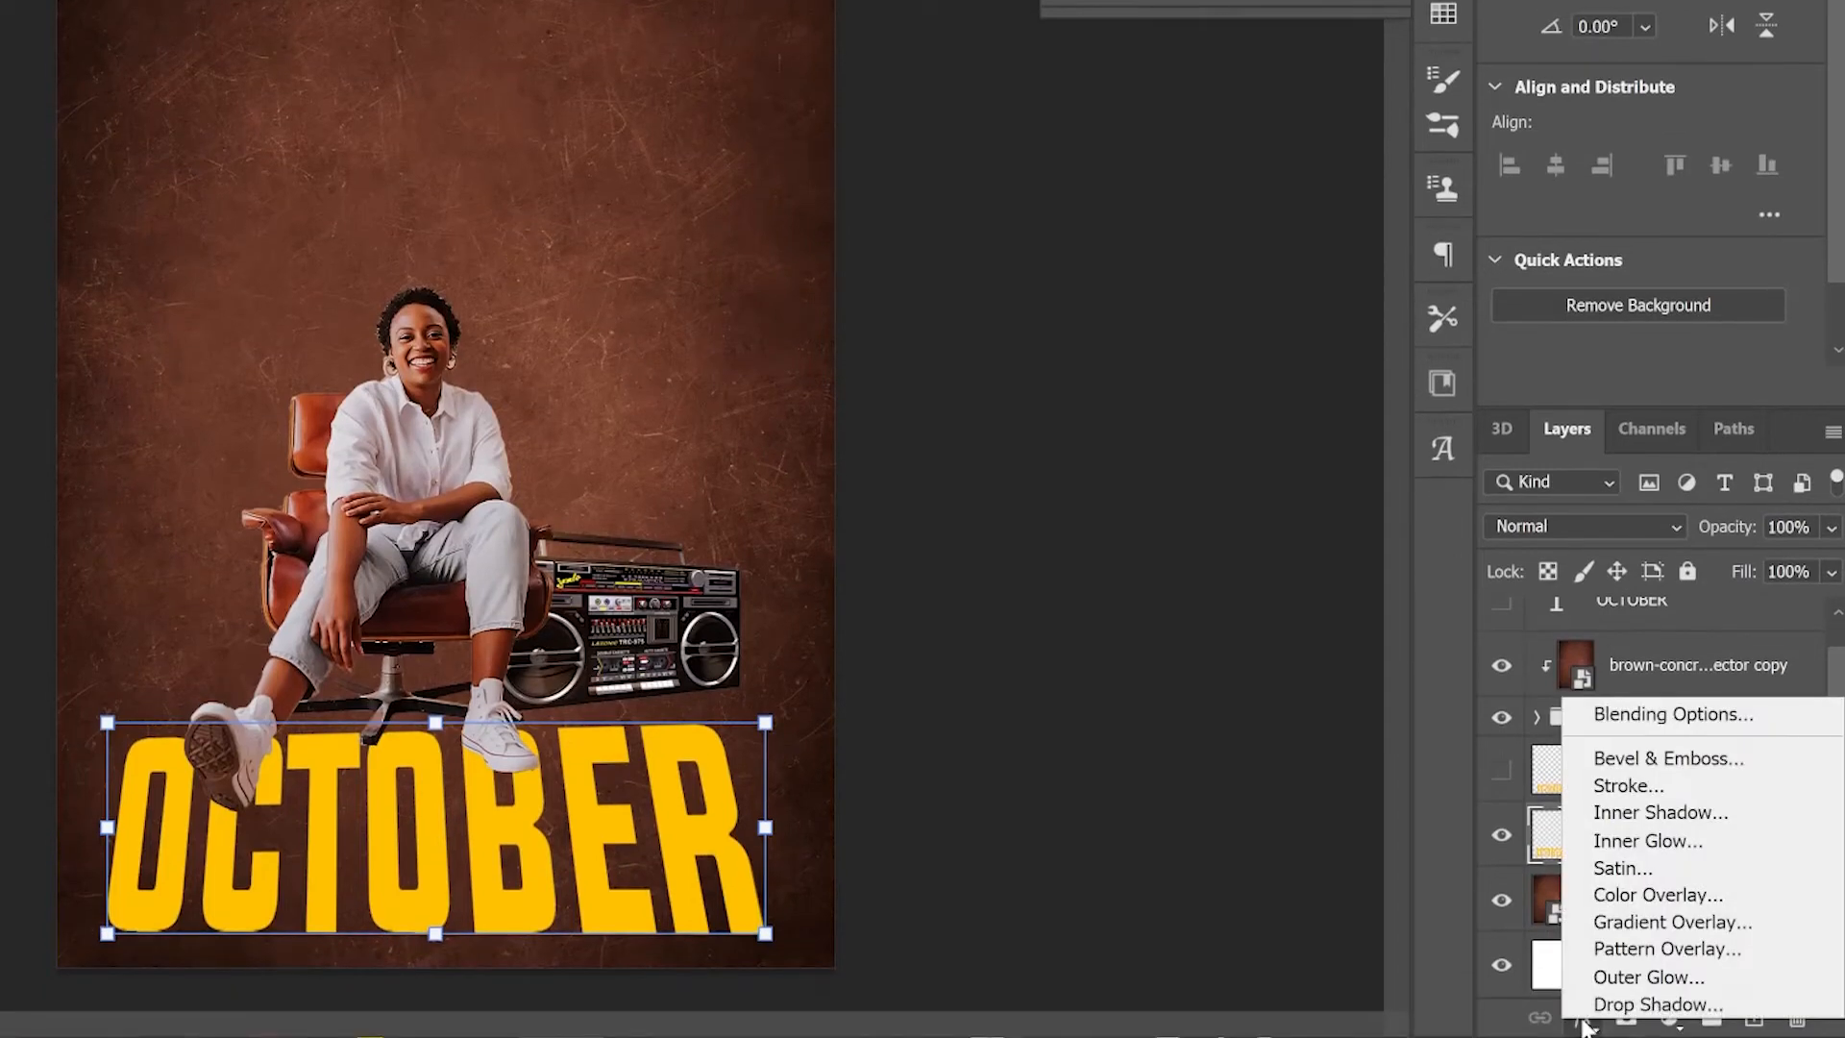
pyautogui.click(1596, 714)
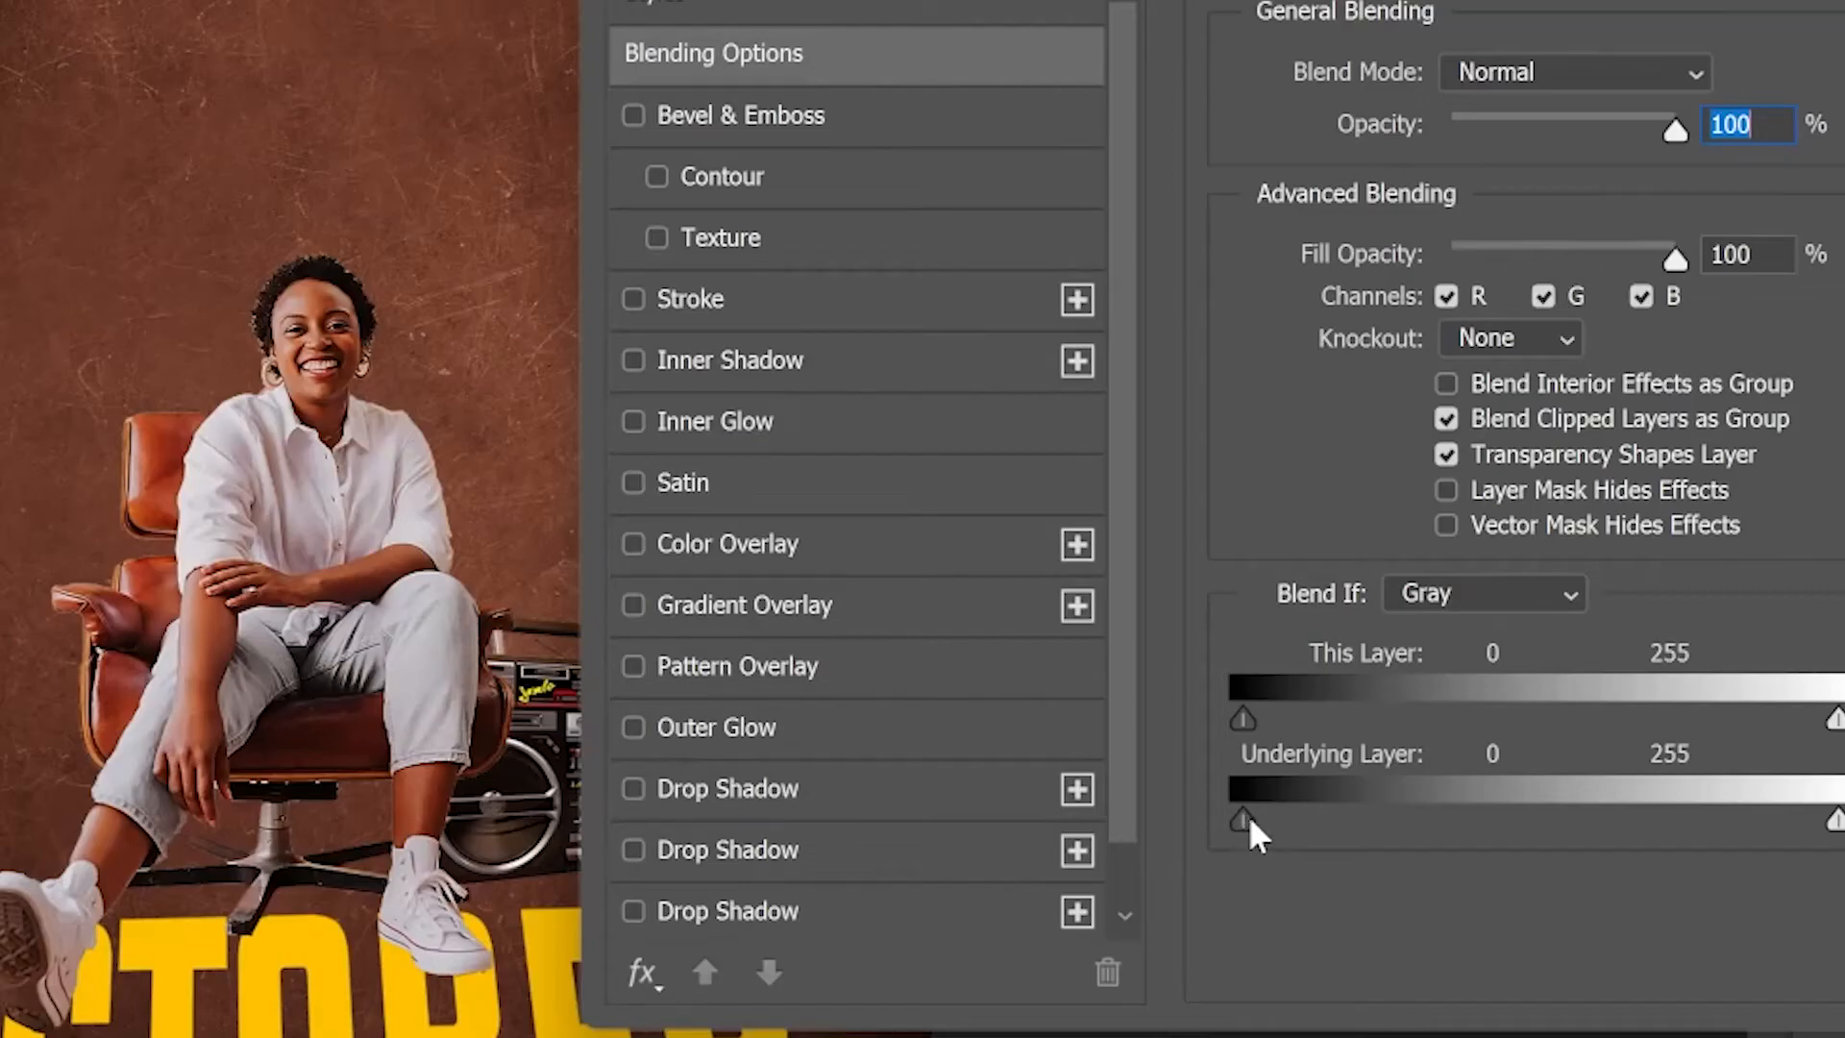
pyautogui.moveTo(1245, 823); pyautogui.dragTo(1364, 840)
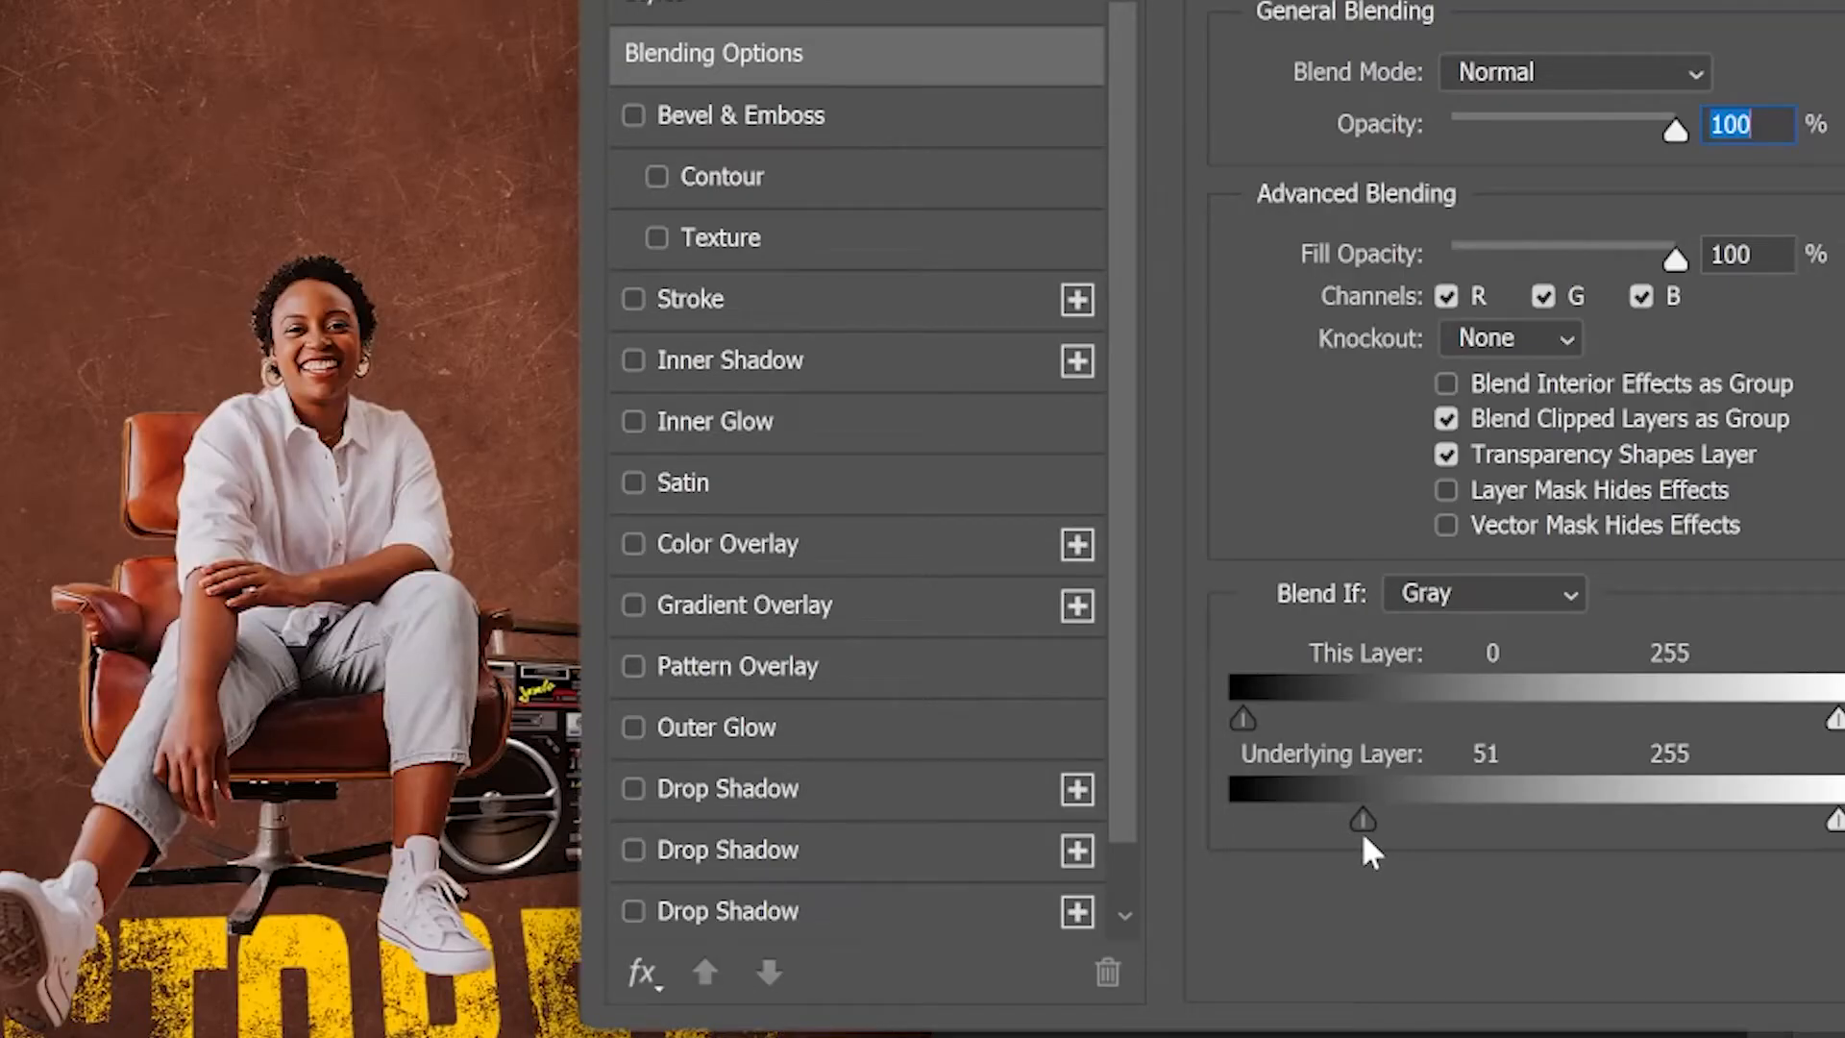
pyautogui.moveTo(1365, 838); pyautogui.dragTo(1382, 838)
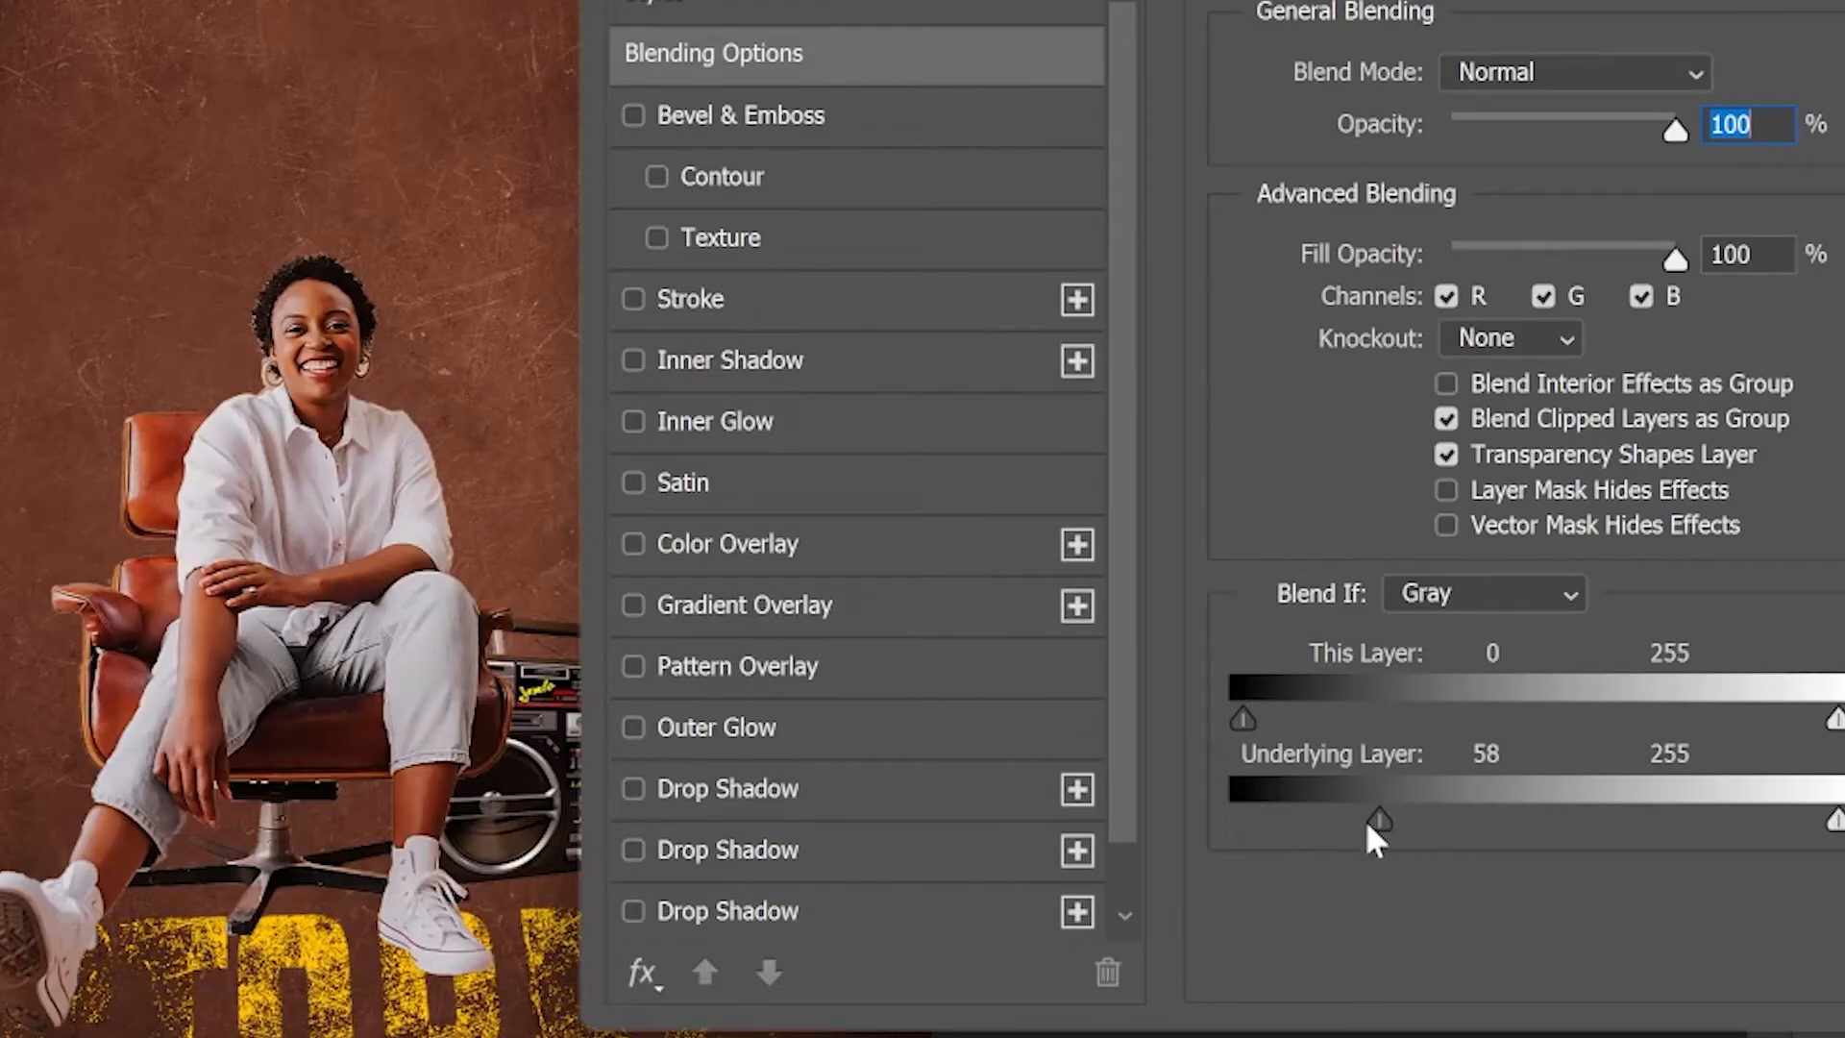
# Split the Underlying Layer black point to 2 / 58 for a softer texture blend and apply the layer style
pyautogui.press('alt')
pyautogui.moveTo(1378, 834); pyautogui.dragTo(1377, 831)
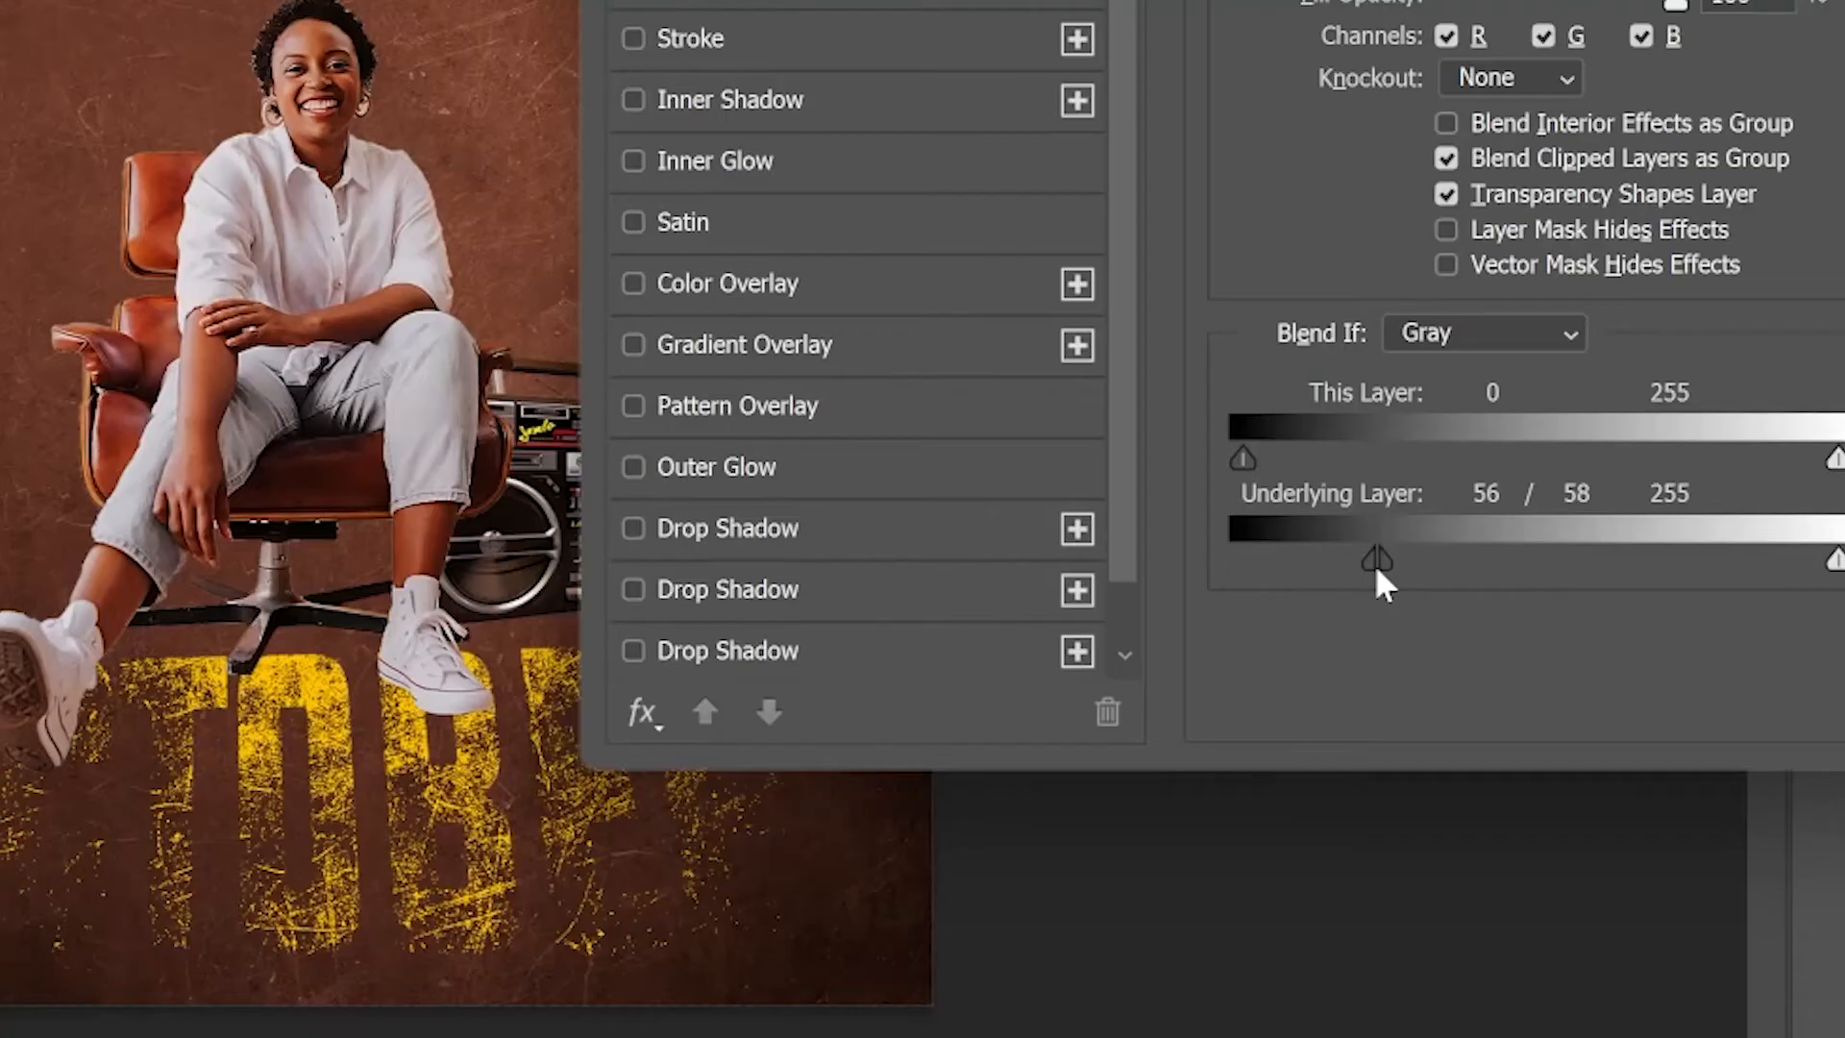
pyautogui.moveTo(1379, 583); pyautogui.dragTo(1247, 590)
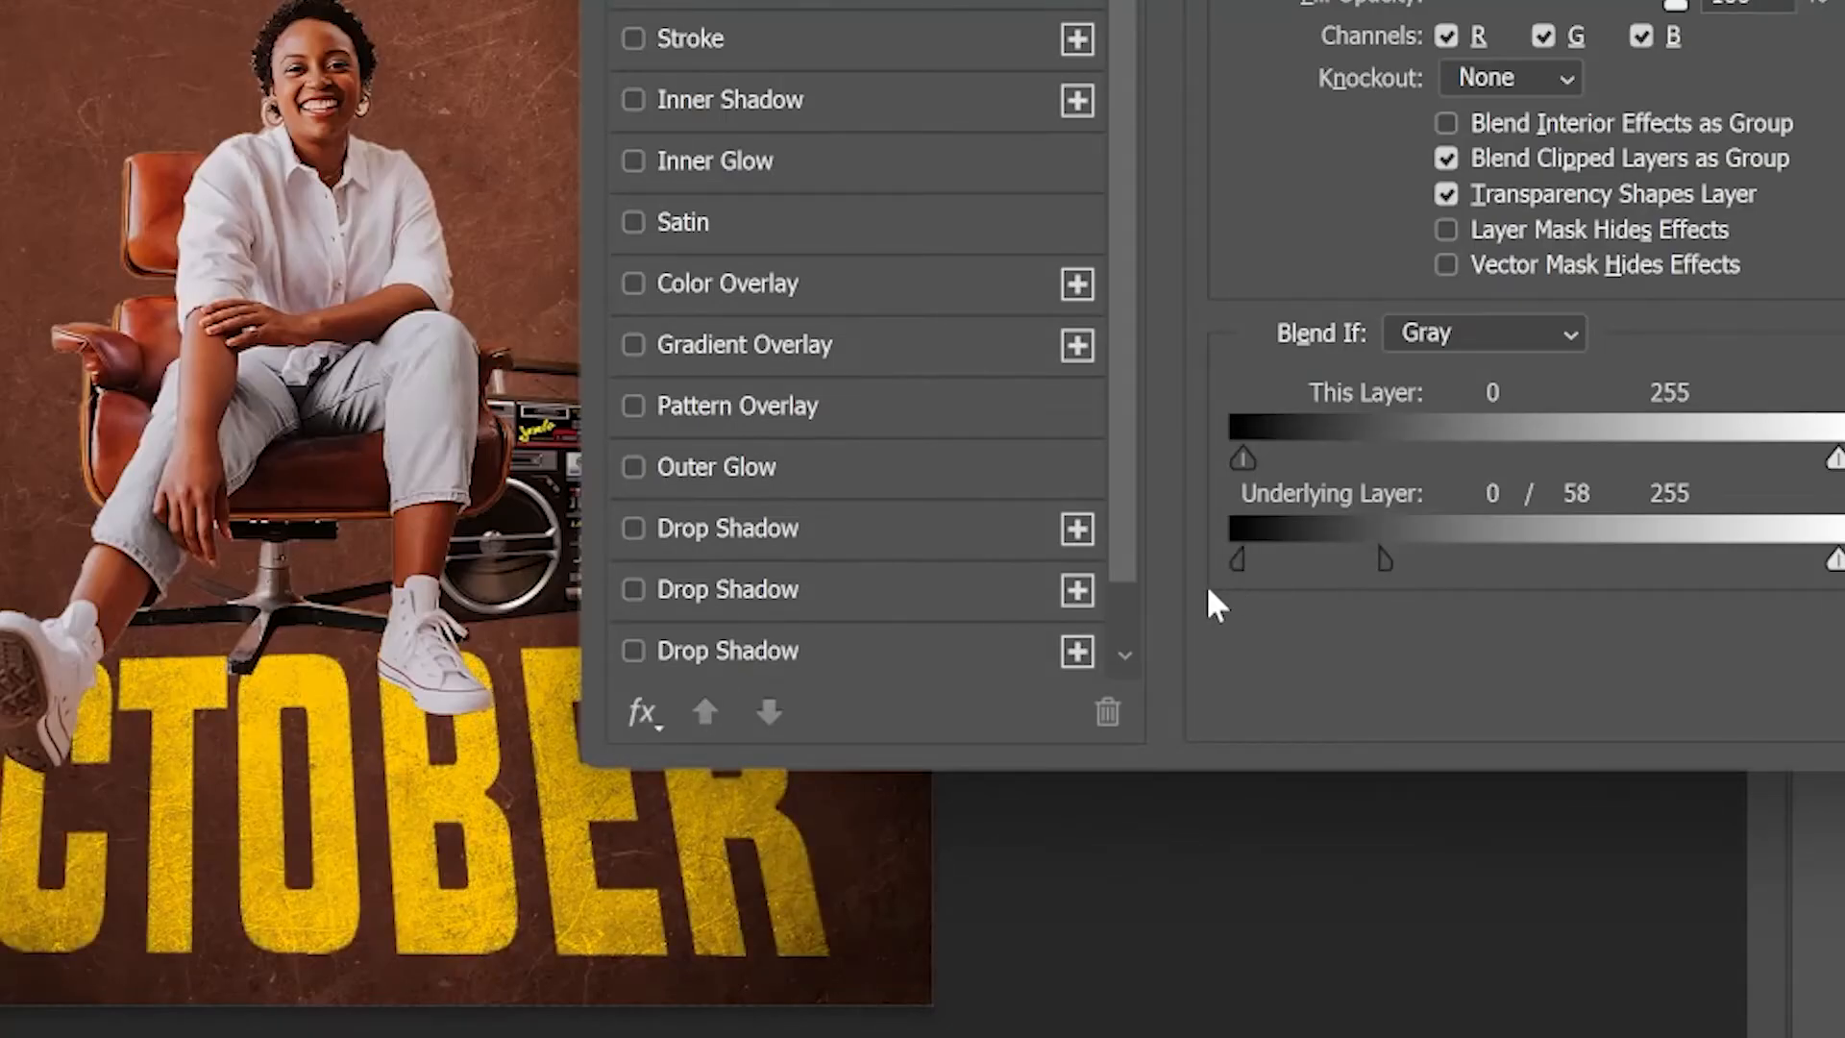
pyautogui.moveTo(1238, 561); pyautogui.dragTo(1249, 583)
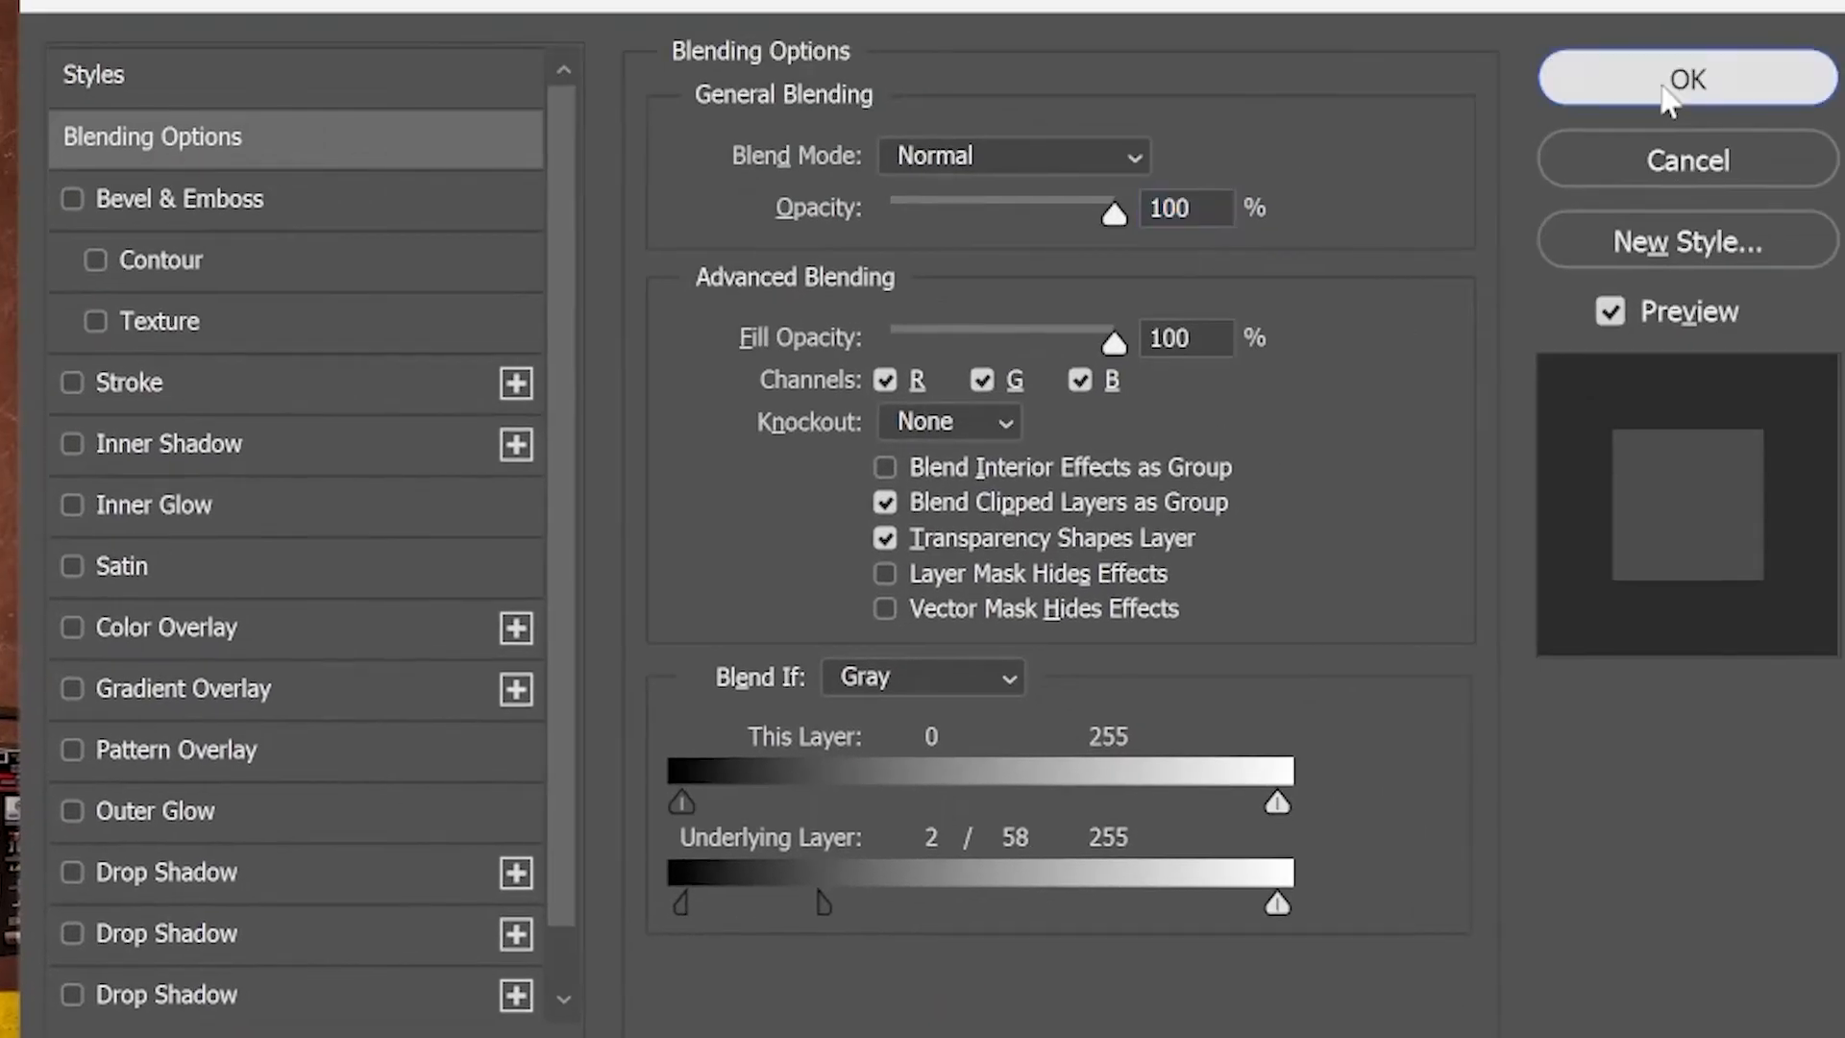
pyautogui.click(1668, 91)
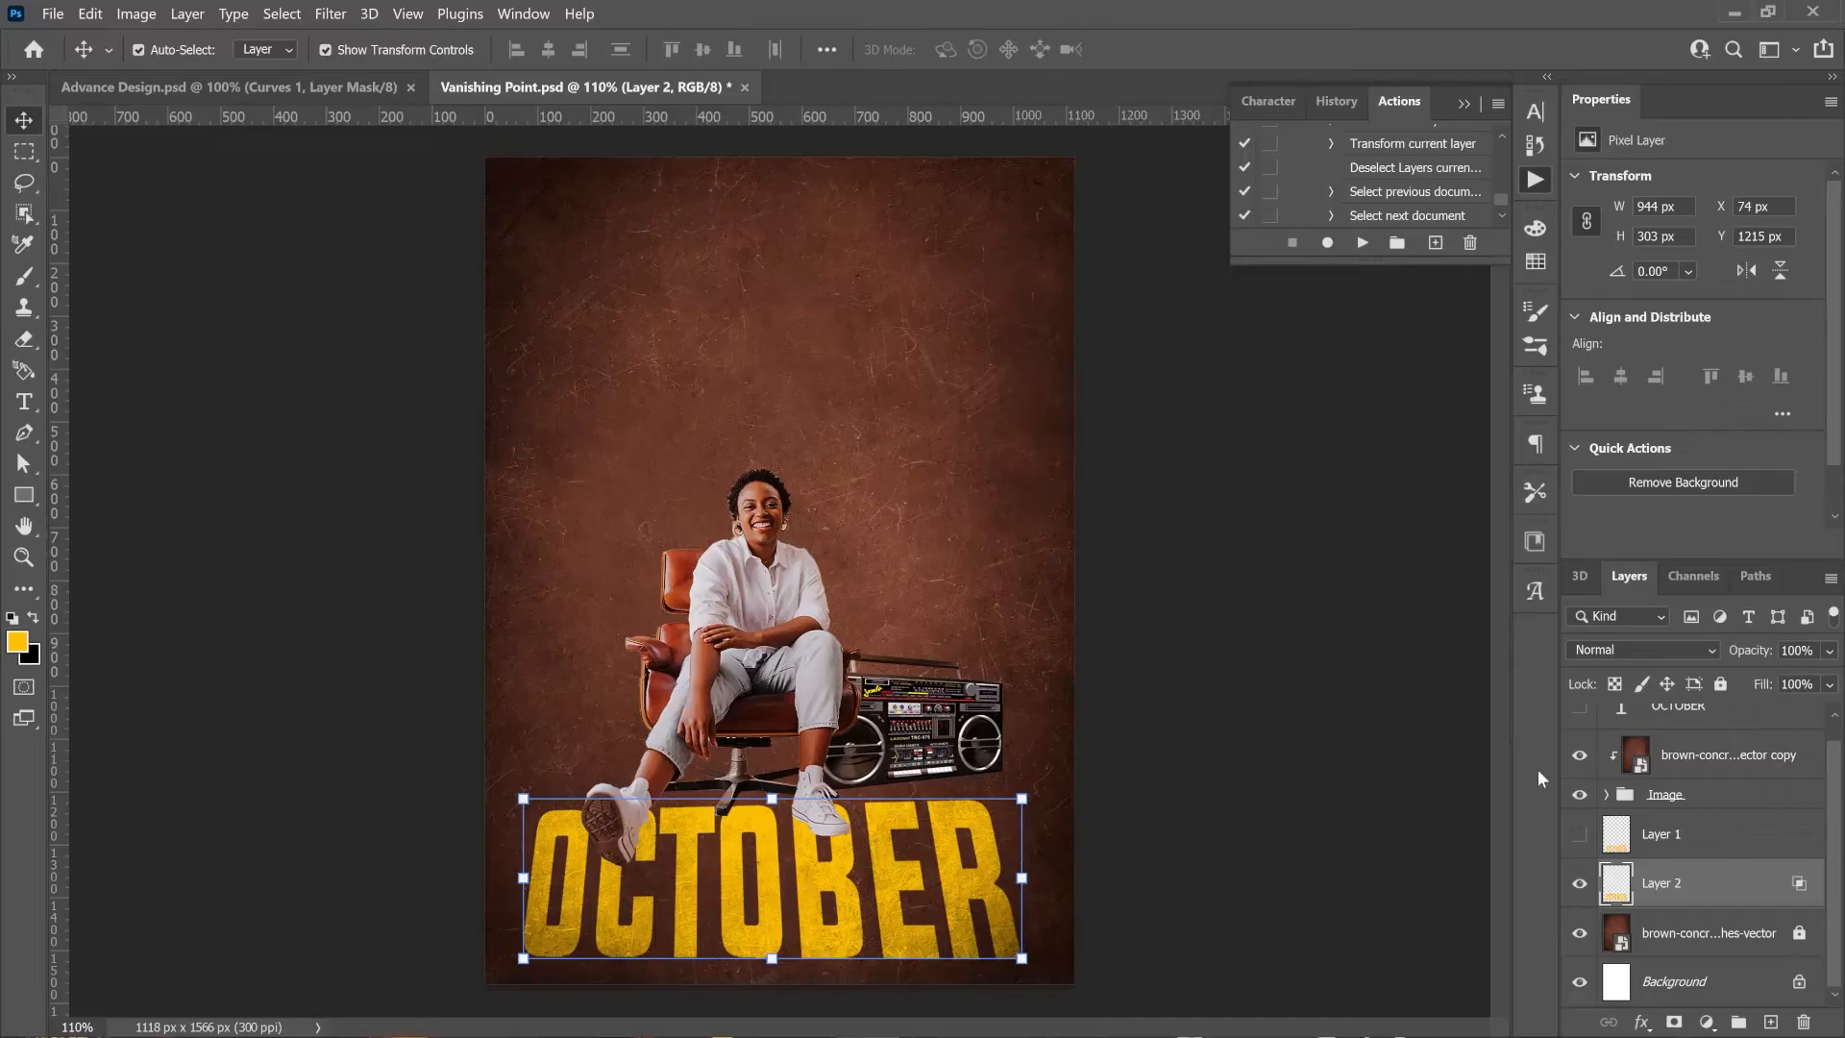
# Add a clipped Curves adjustment above the Image group, with points at input 167, output 189 and input 68, output 72
pyautogui.click(1702, 800)
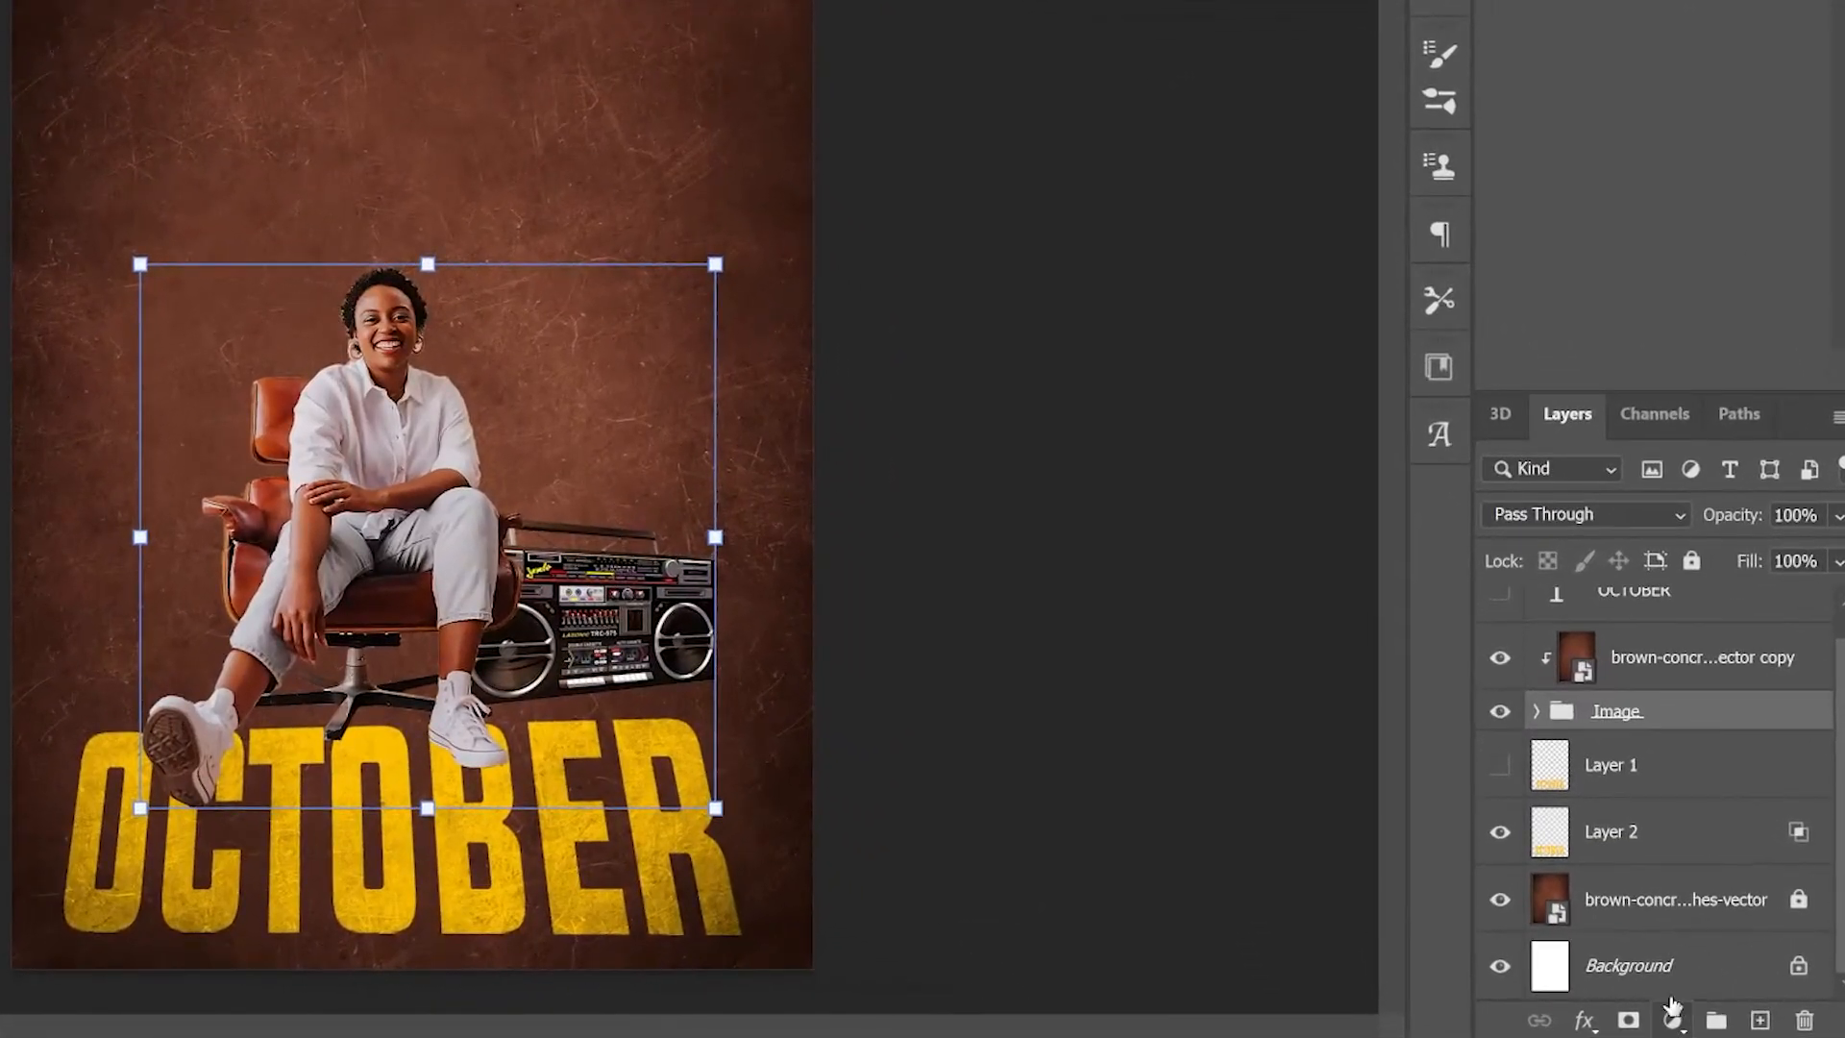
pyautogui.click(1669, 1018)
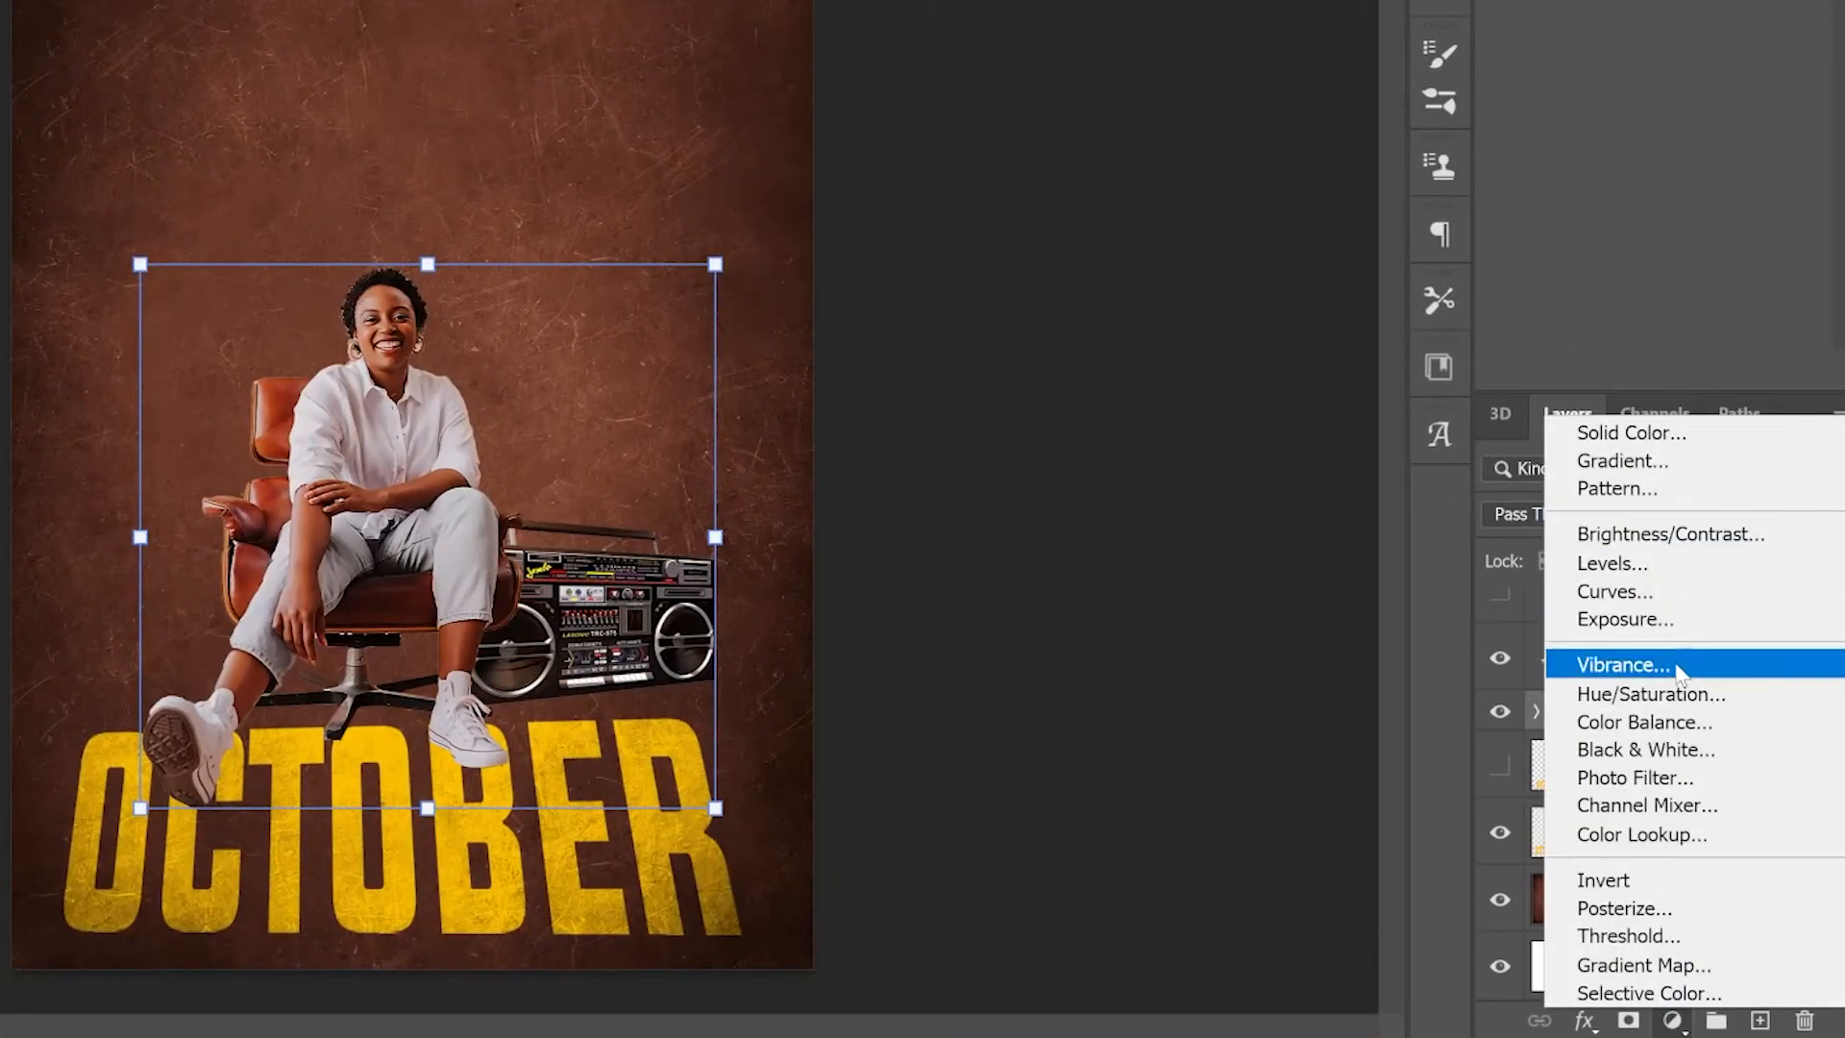
pyautogui.click(1661, 594)
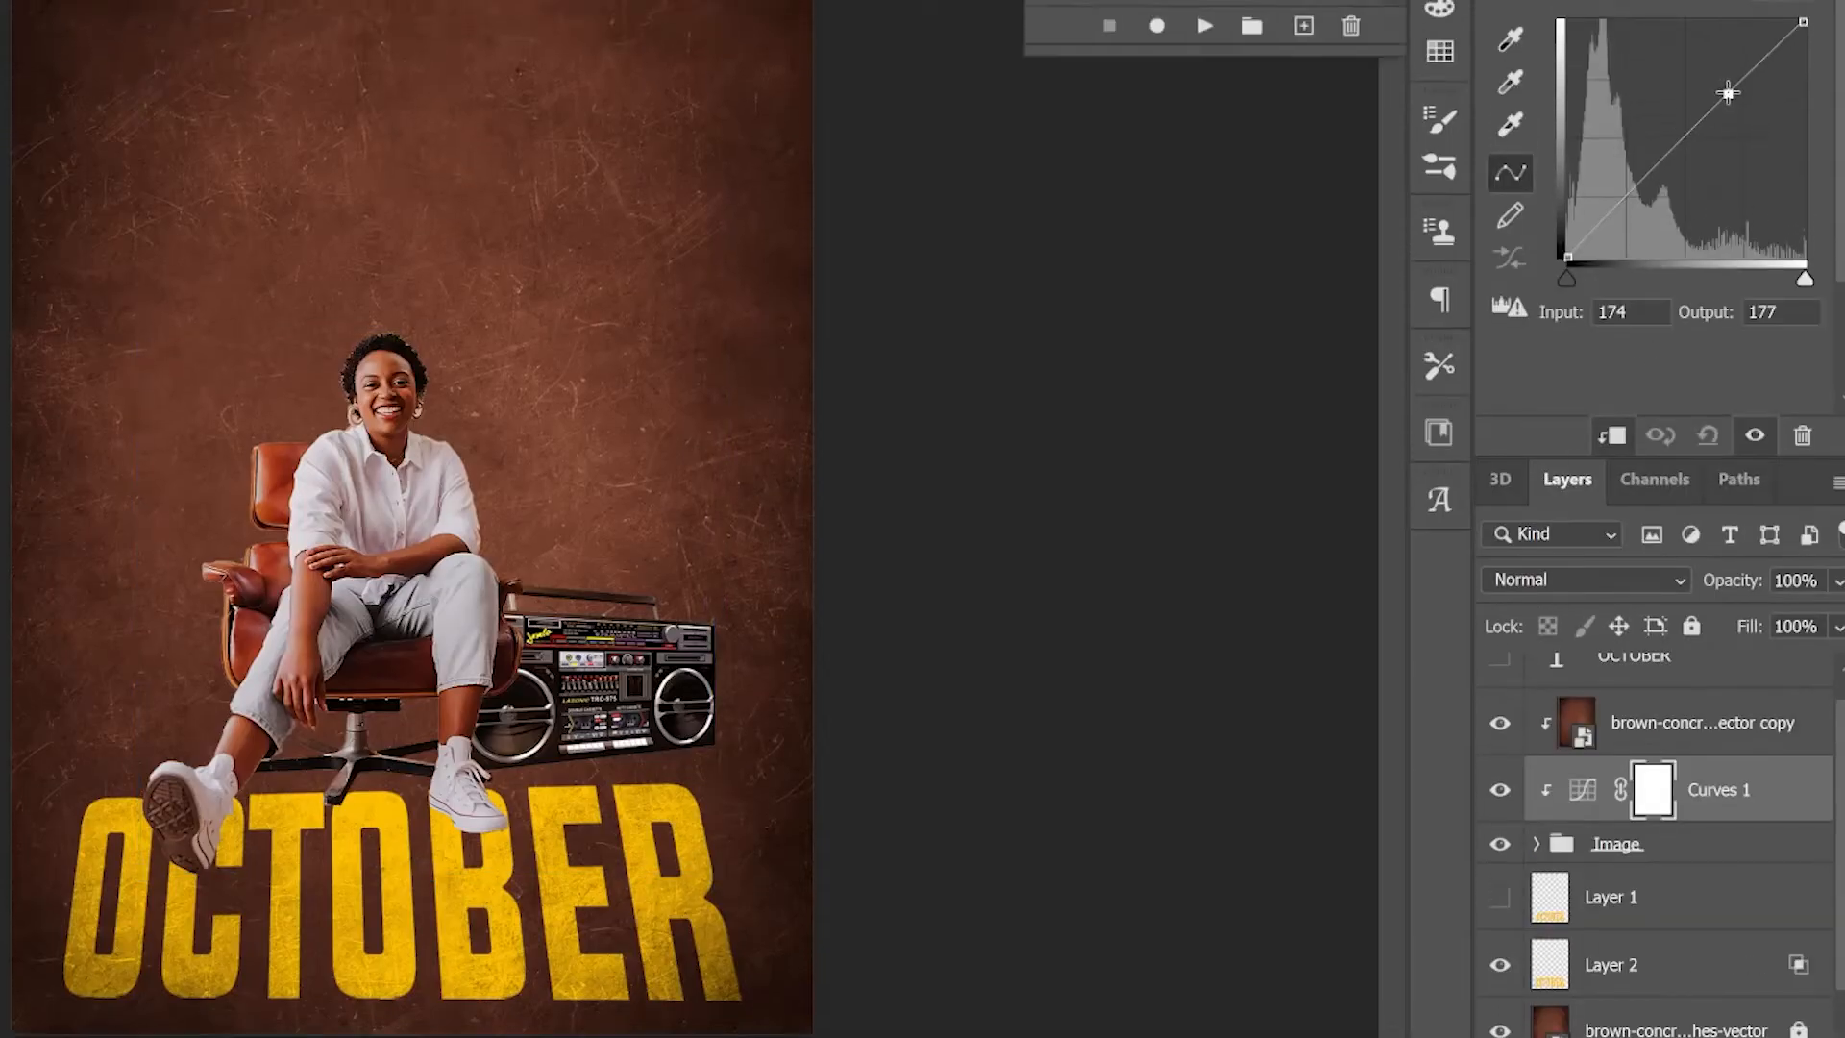
pyautogui.moveTo(1728, 92); pyautogui.dragTo(1722, 106)
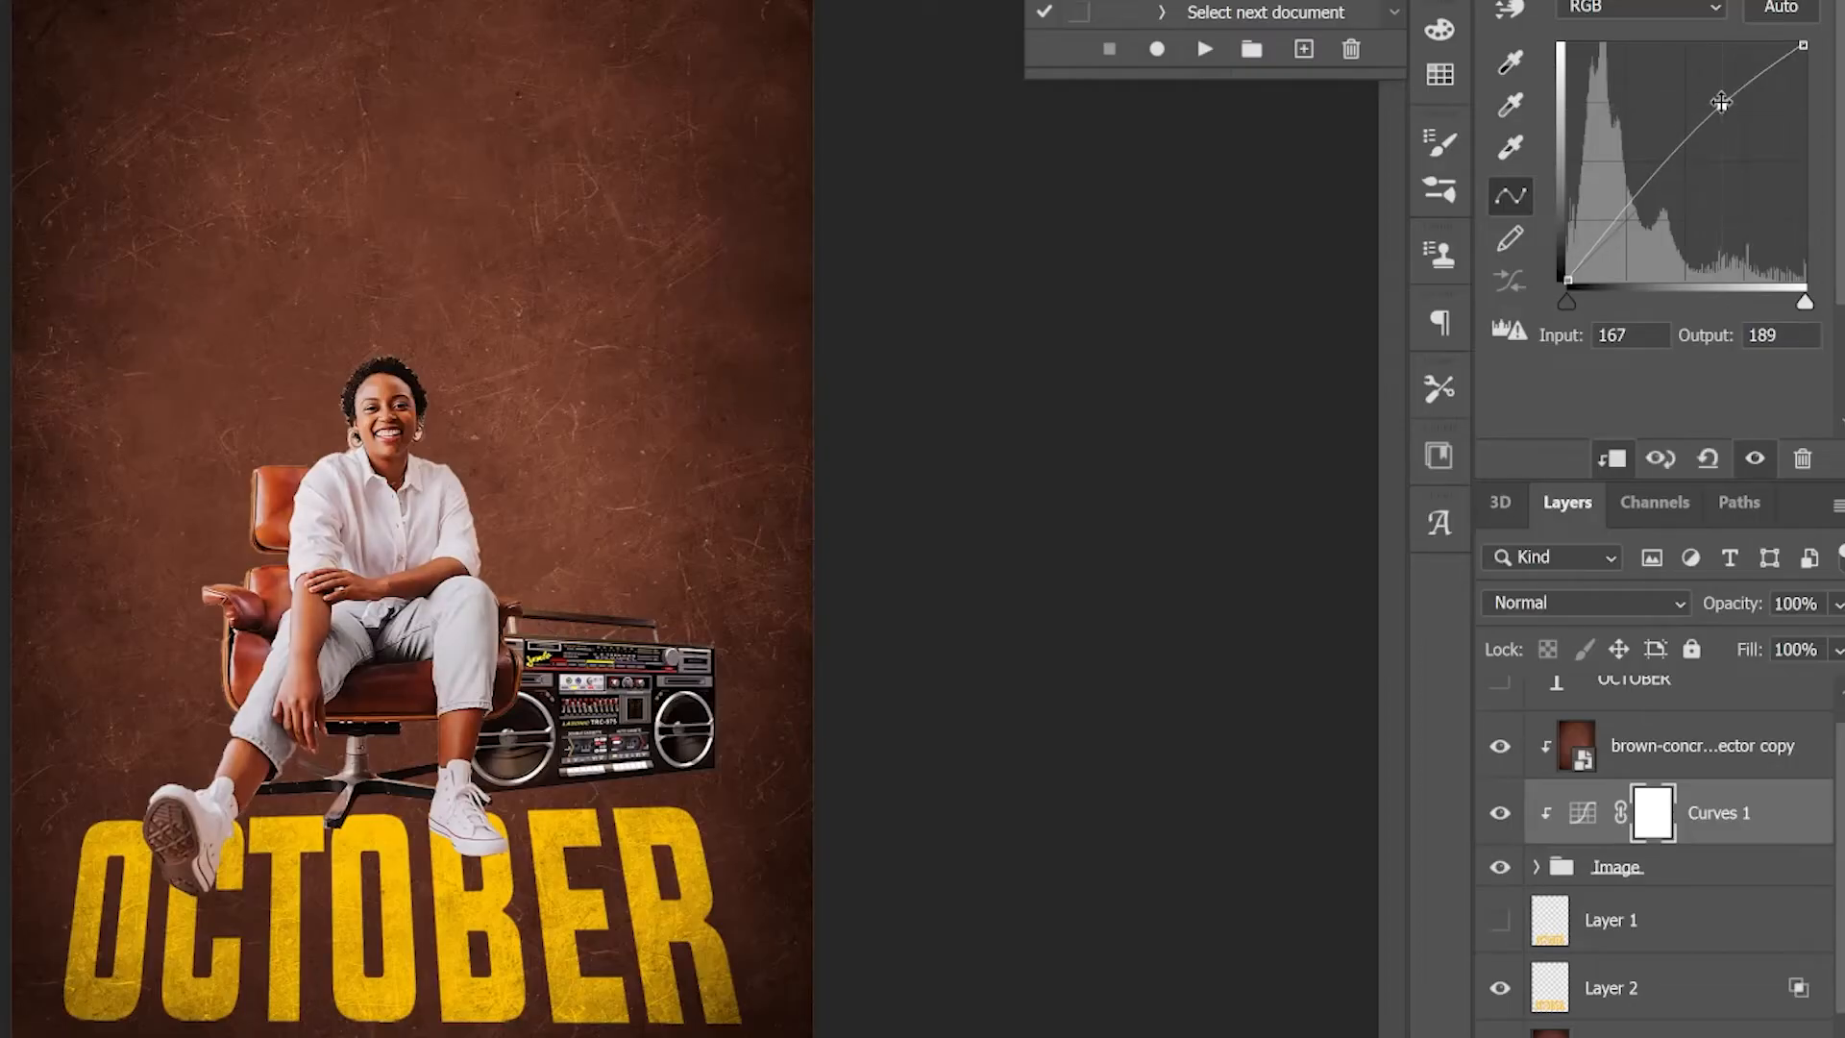
pyautogui.click(1634, 209)
pyautogui.moveTo(1632, 209); pyautogui.dragTo(1635, 213)
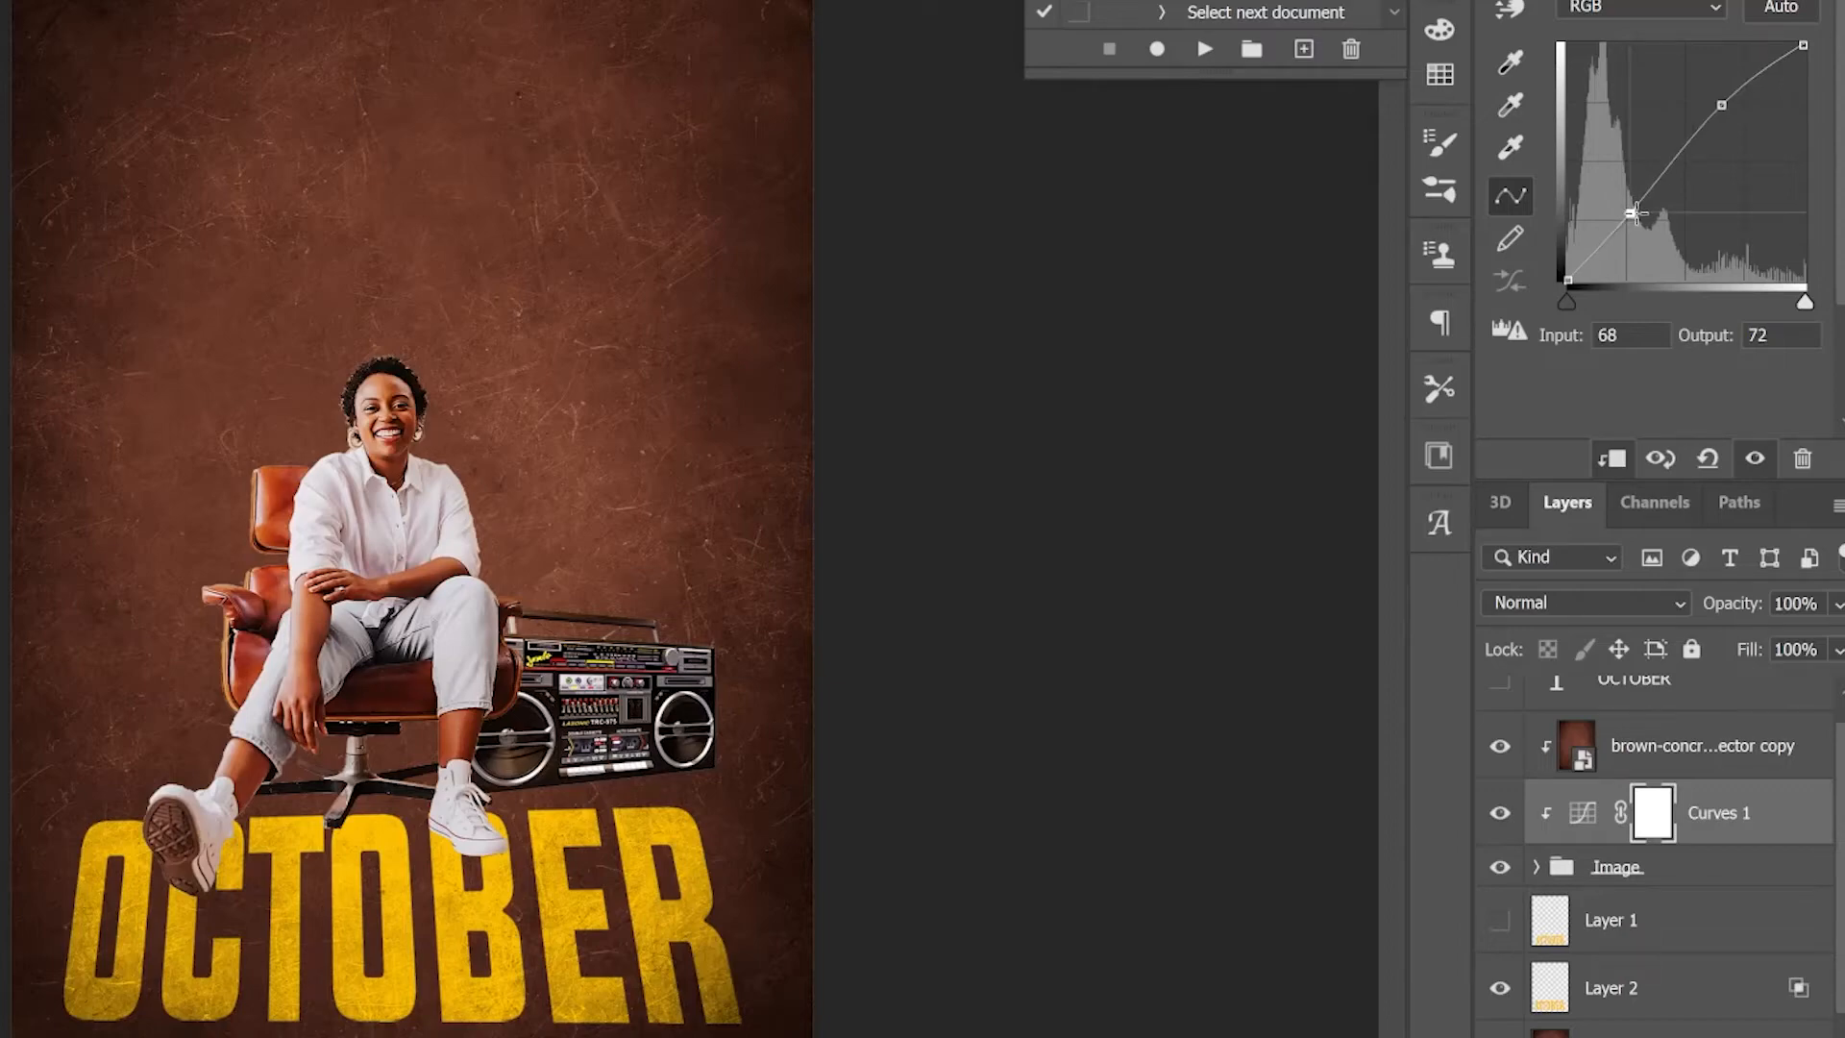
pyautogui.click(1283, 468)
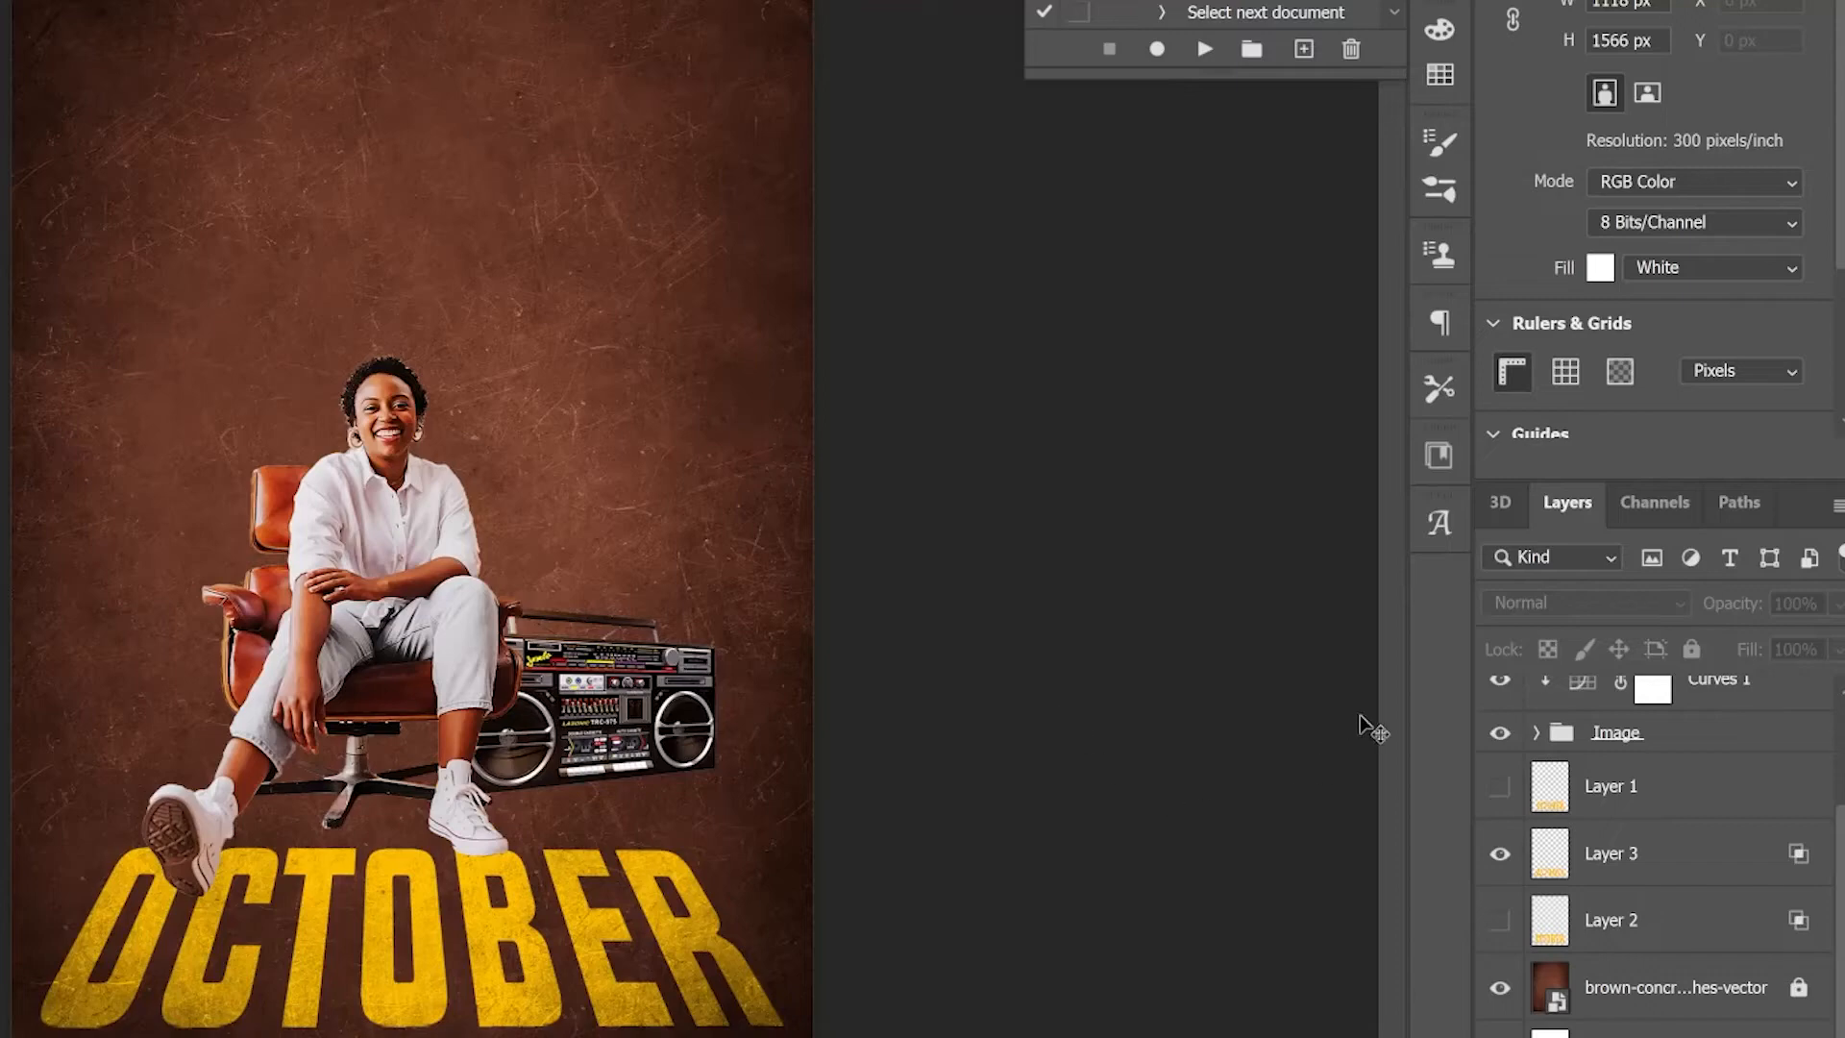
# Nudge the Image group down slightly so the shoes overlap the OCTOBER lettering, and deselect it
pyautogui.click(1637, 744)
pyautogui.hotkey('shift', 'Down')
pyautogui.click(1269, 865)
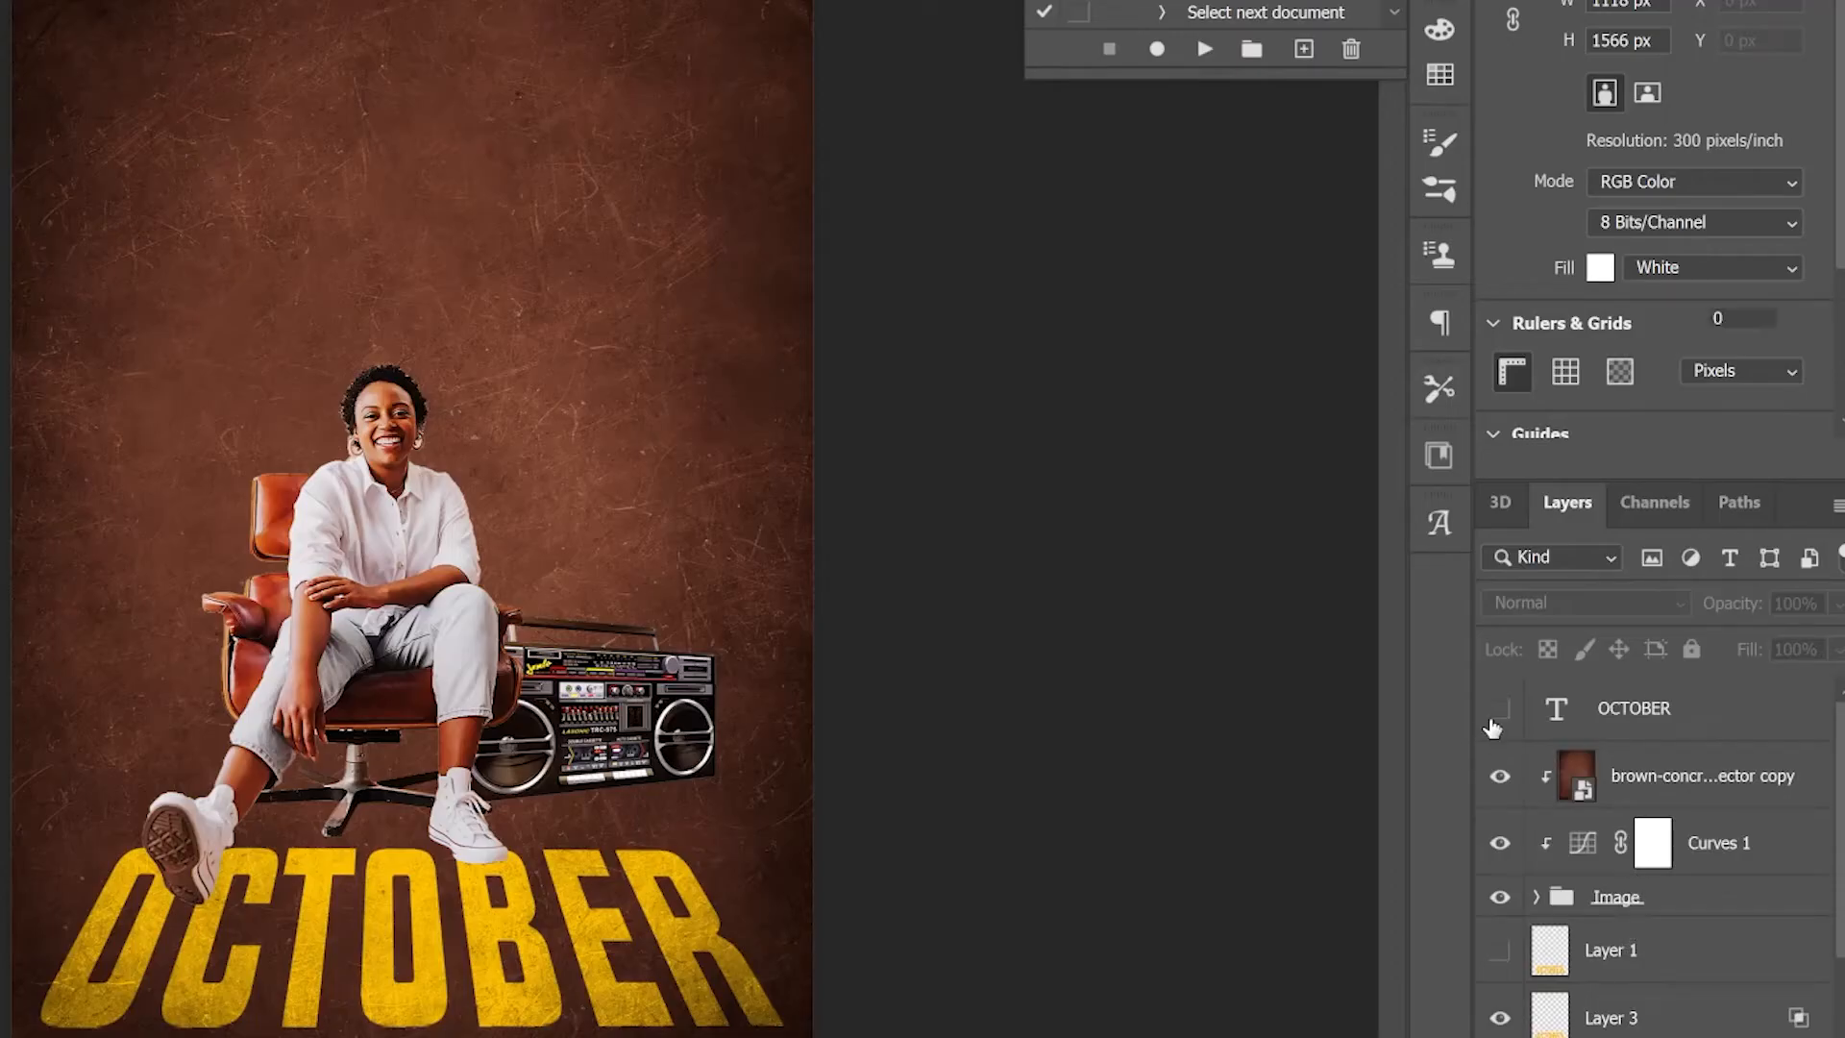
# Duplicate the hidden OCTOBER text layer and make the copy visible
pyautogui.click(1600, 716)
pyautogui.hotkey('ctrl', 'j')
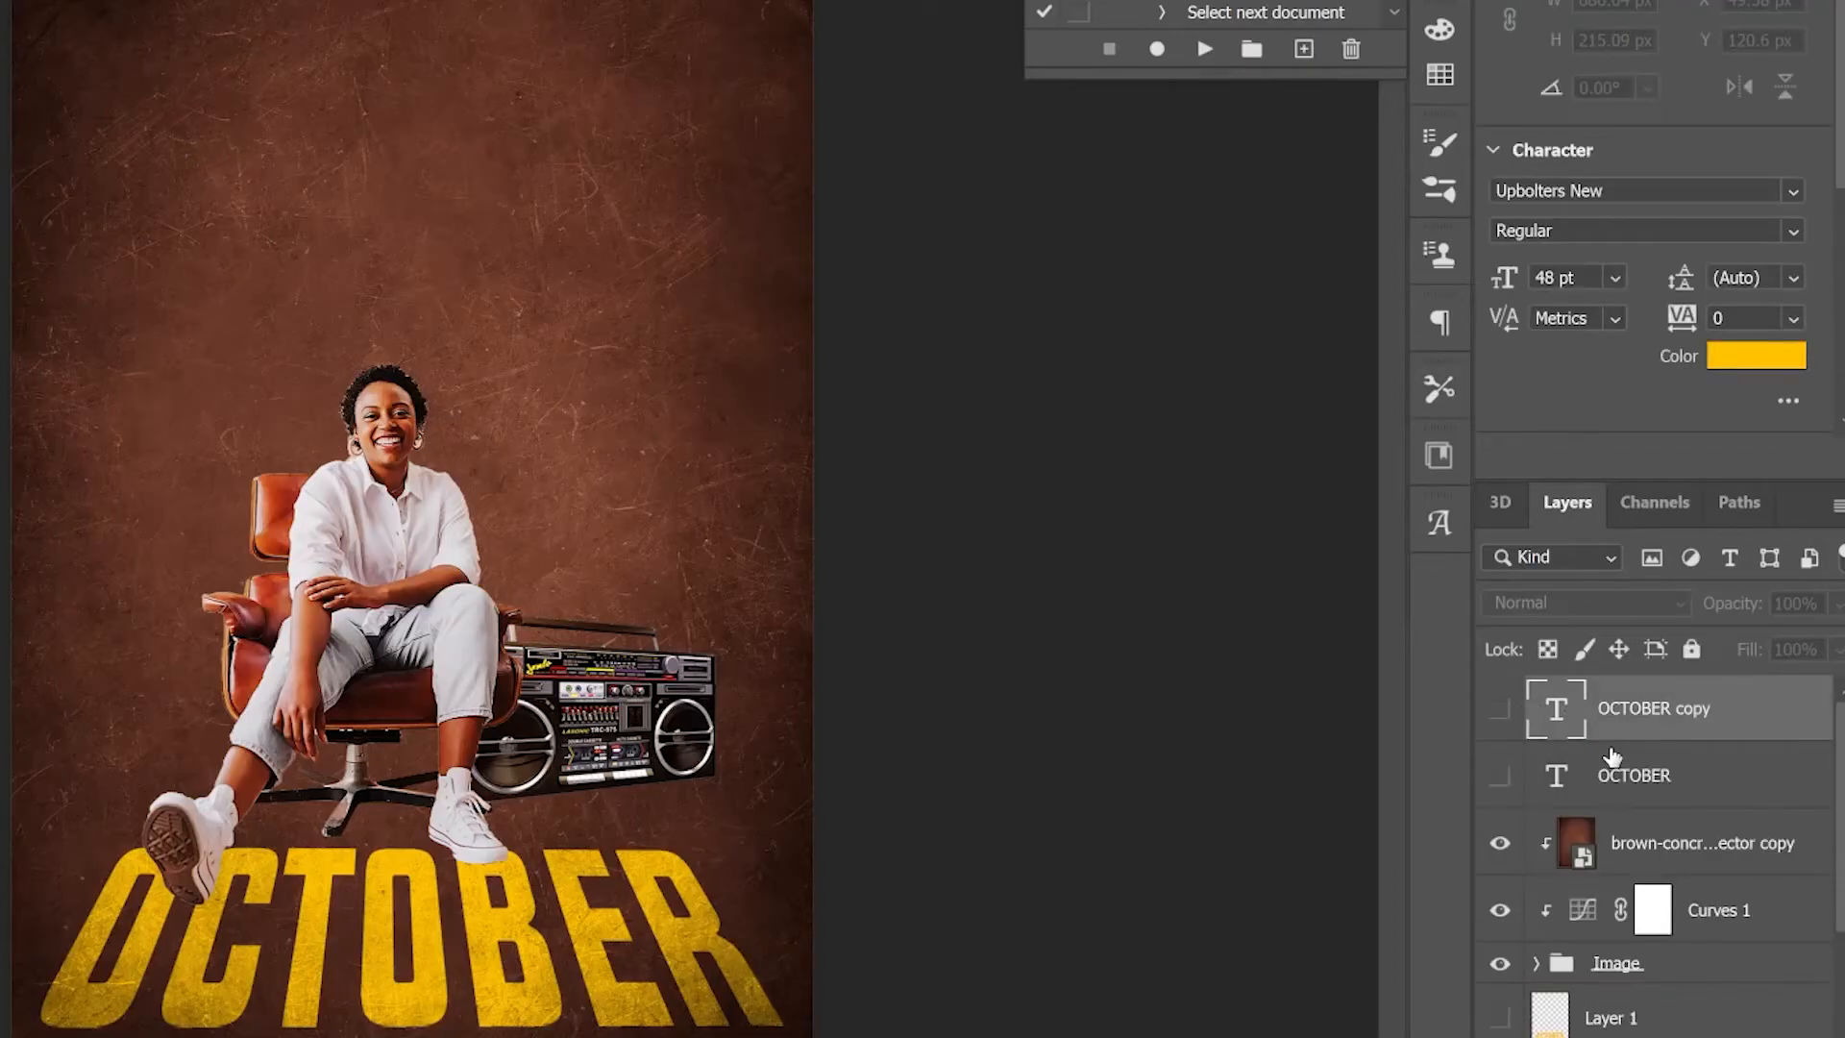
pyautogui.click(1501, 711)
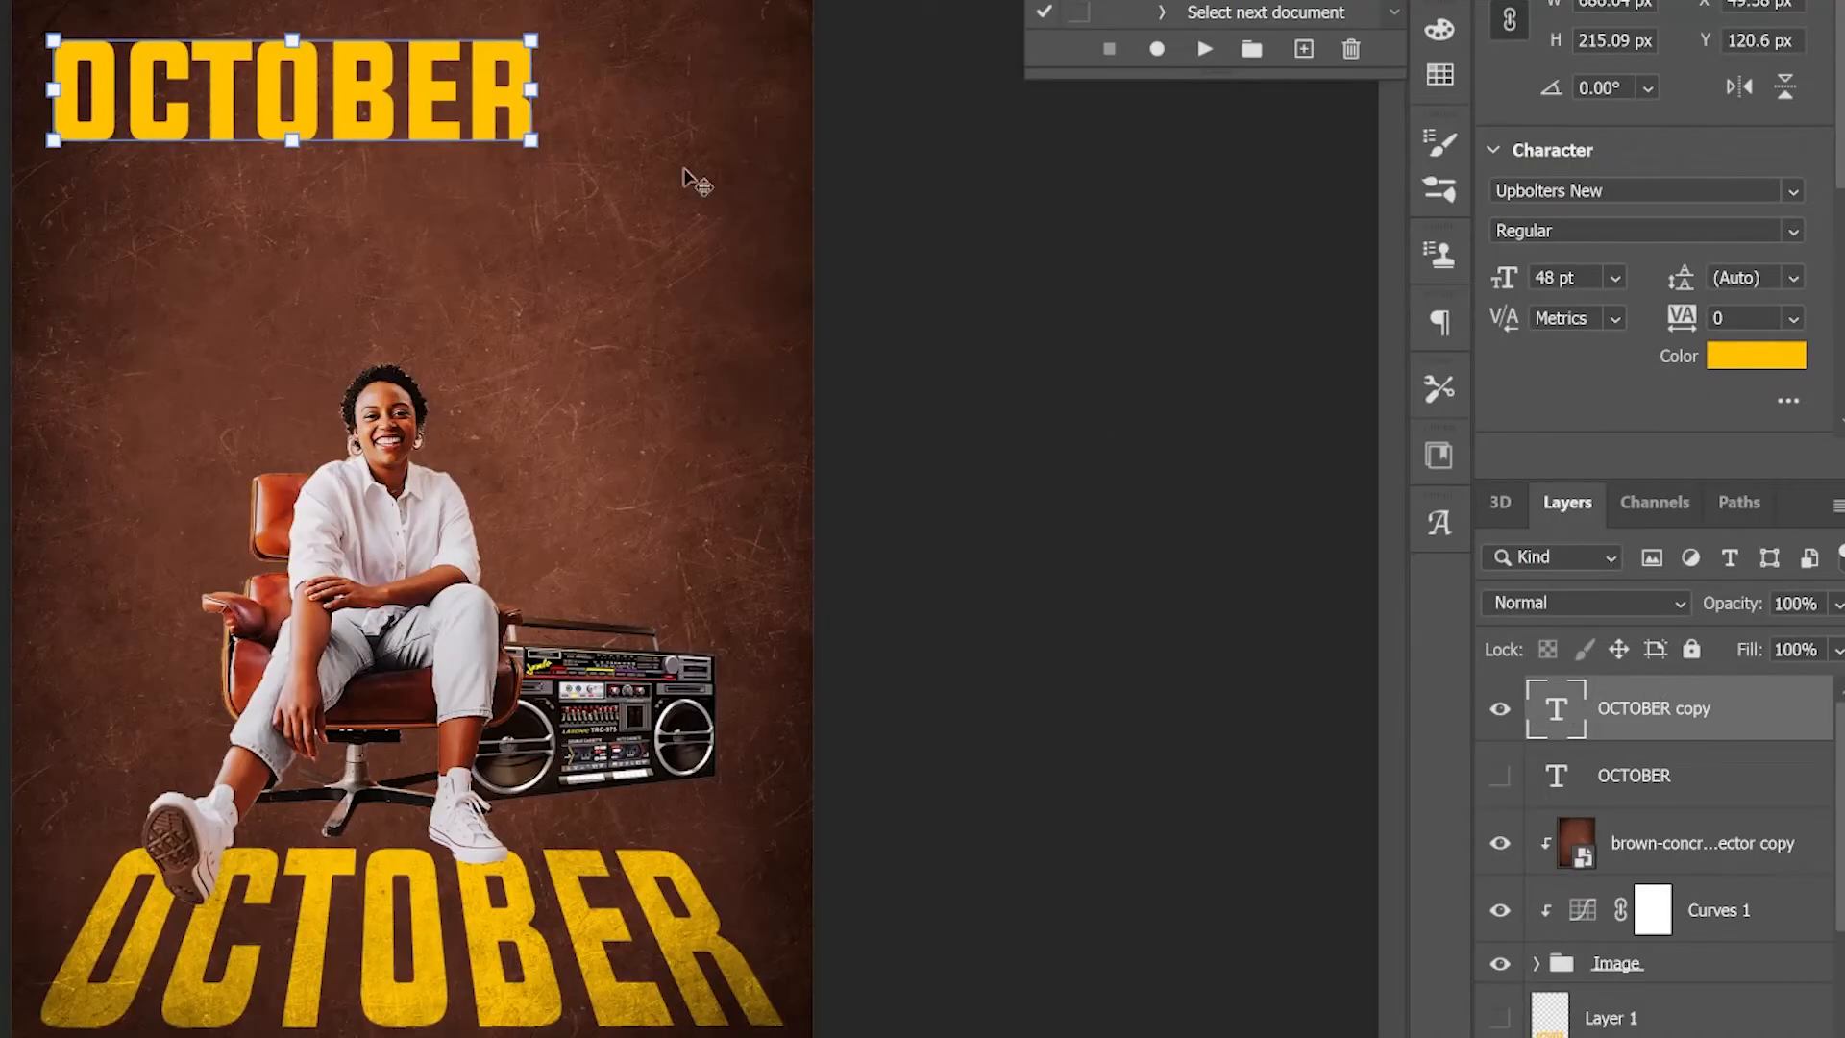
# Enlarge the OCTOBER copy to about 70 pt, tilt it about -6.3°, and place it partly off the poster's left edge
pyautogui.moveTo(539, 141); pyautogui.dragTo(579, 252)
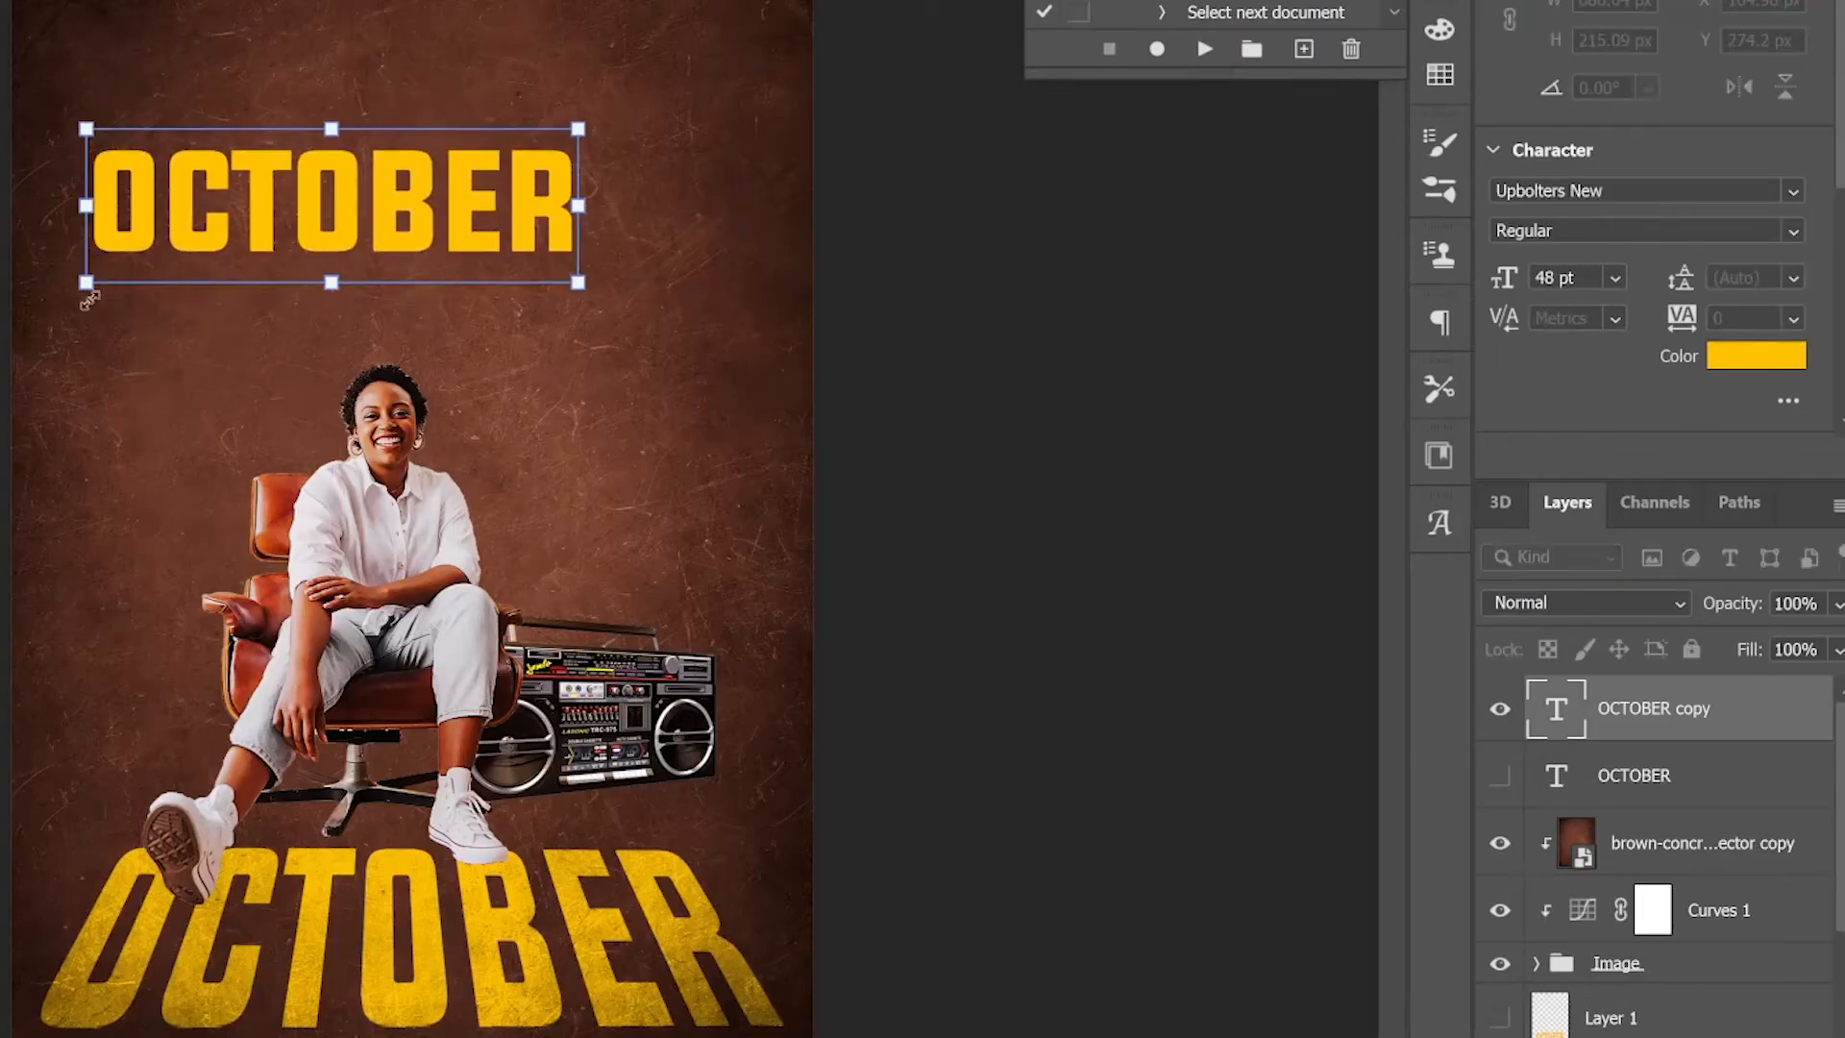
pyautogui.moveTo(89, 300); pyautogui.dragTo(0, 369)
pyautogui.moveTo(620, 383); pyautogui.dragTo(626, 372)
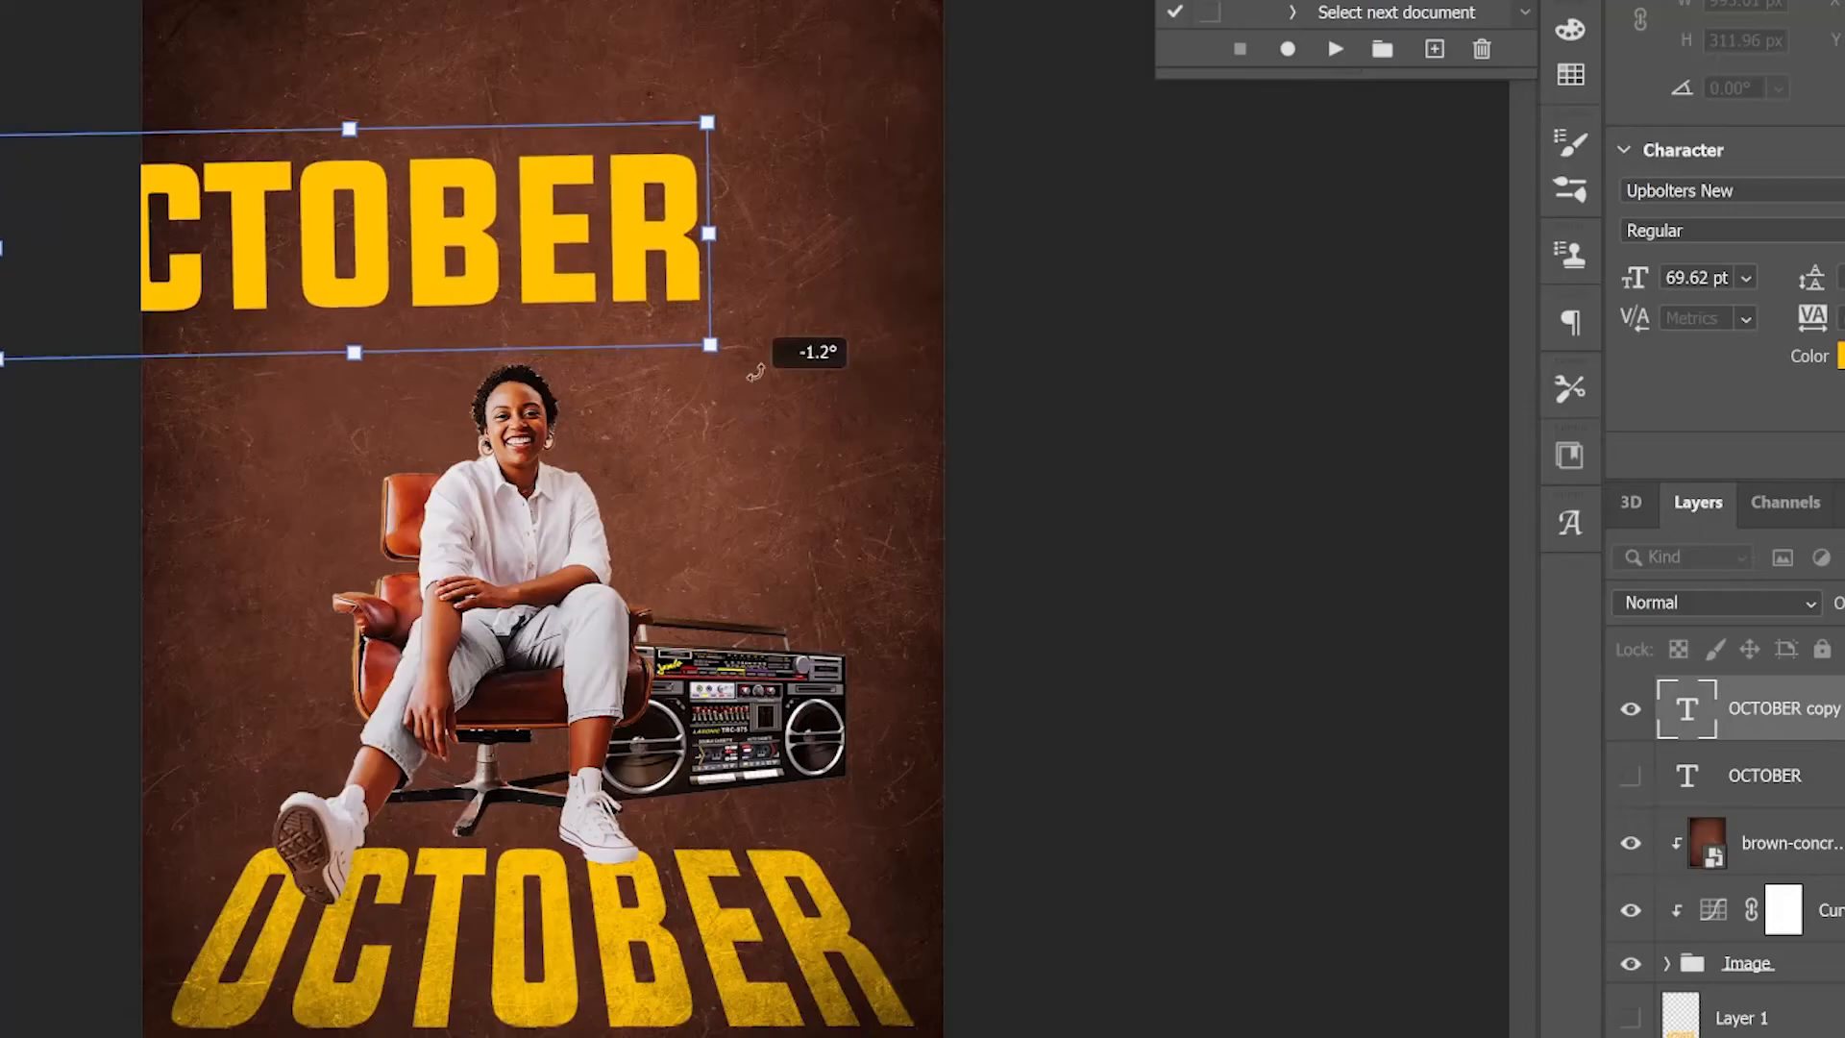
pyautogui.moveTo(755, 372)
pyautogui.mouseDown()
pyautogui.moveTo(767, 344)
pyautogui.moveTo(760, 365)
pyautogui.mouseUp()
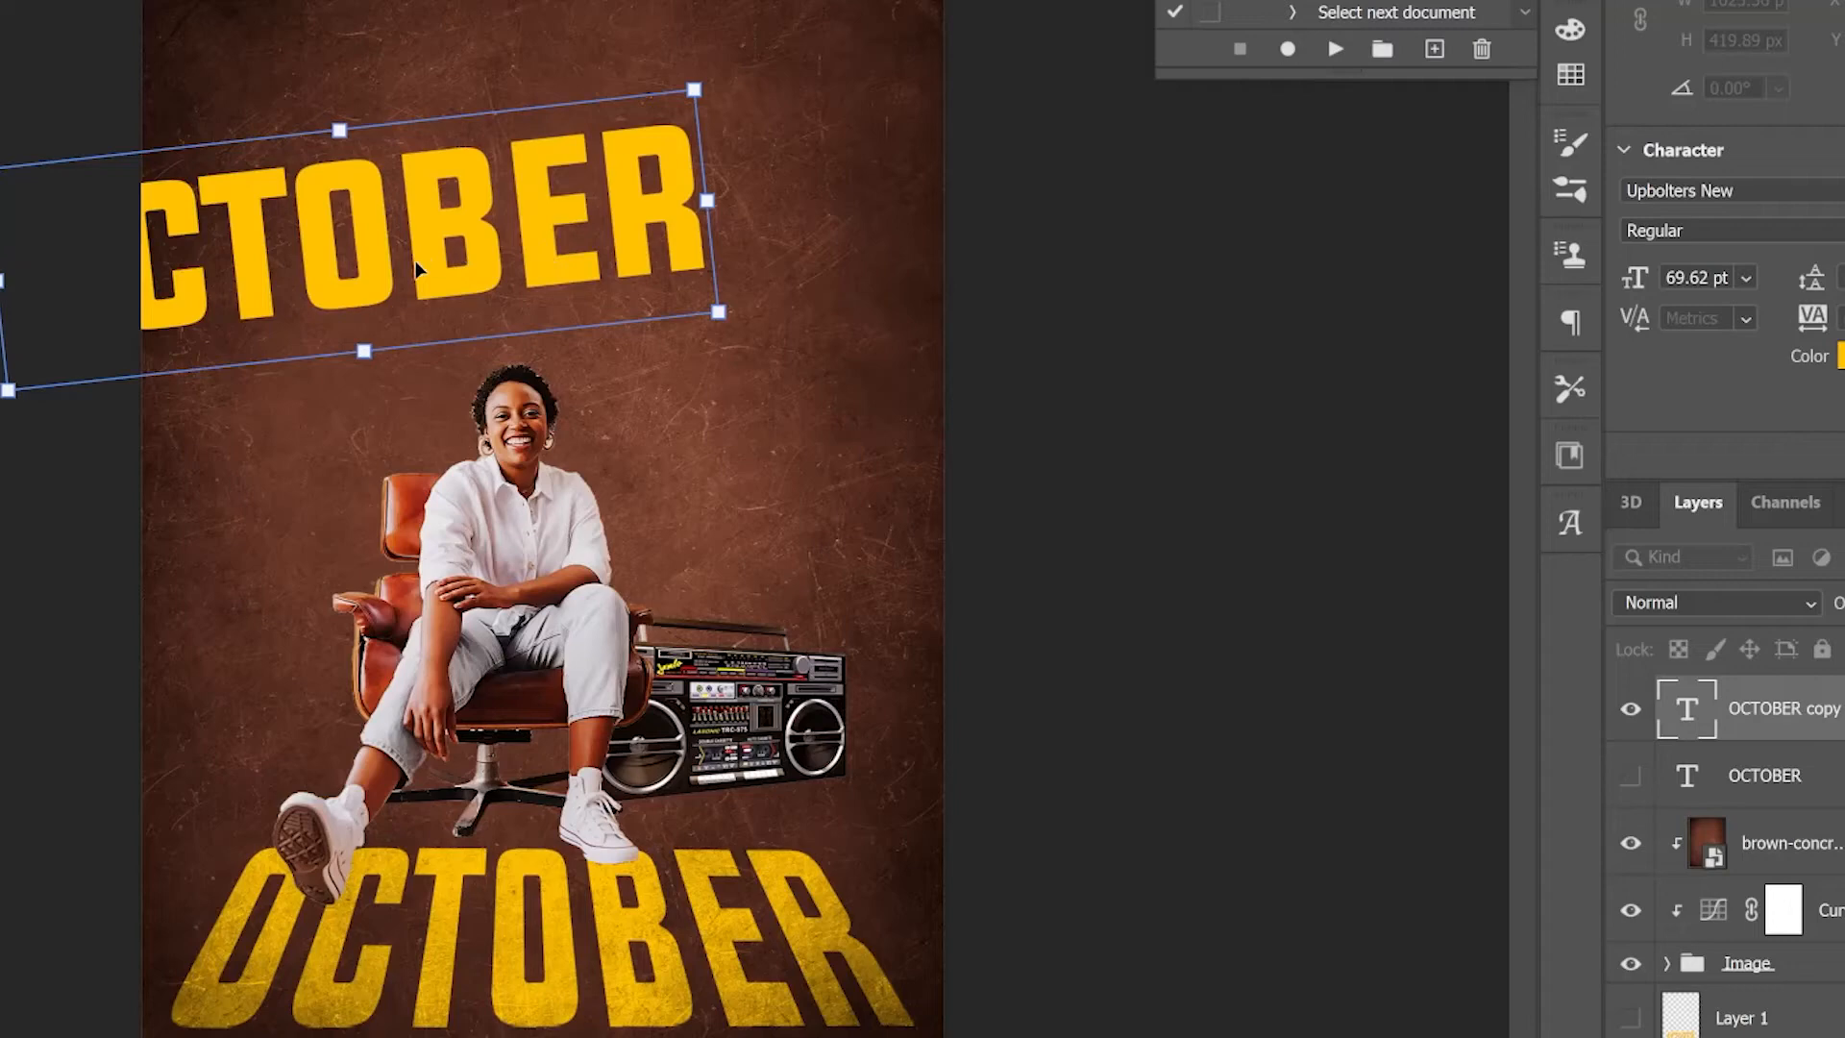
pyautogui.moveTo(417, 266); pyautogui.dragTo(314, 273)
pyautogui.press('Return')
pyautogui.click(1069, 897)
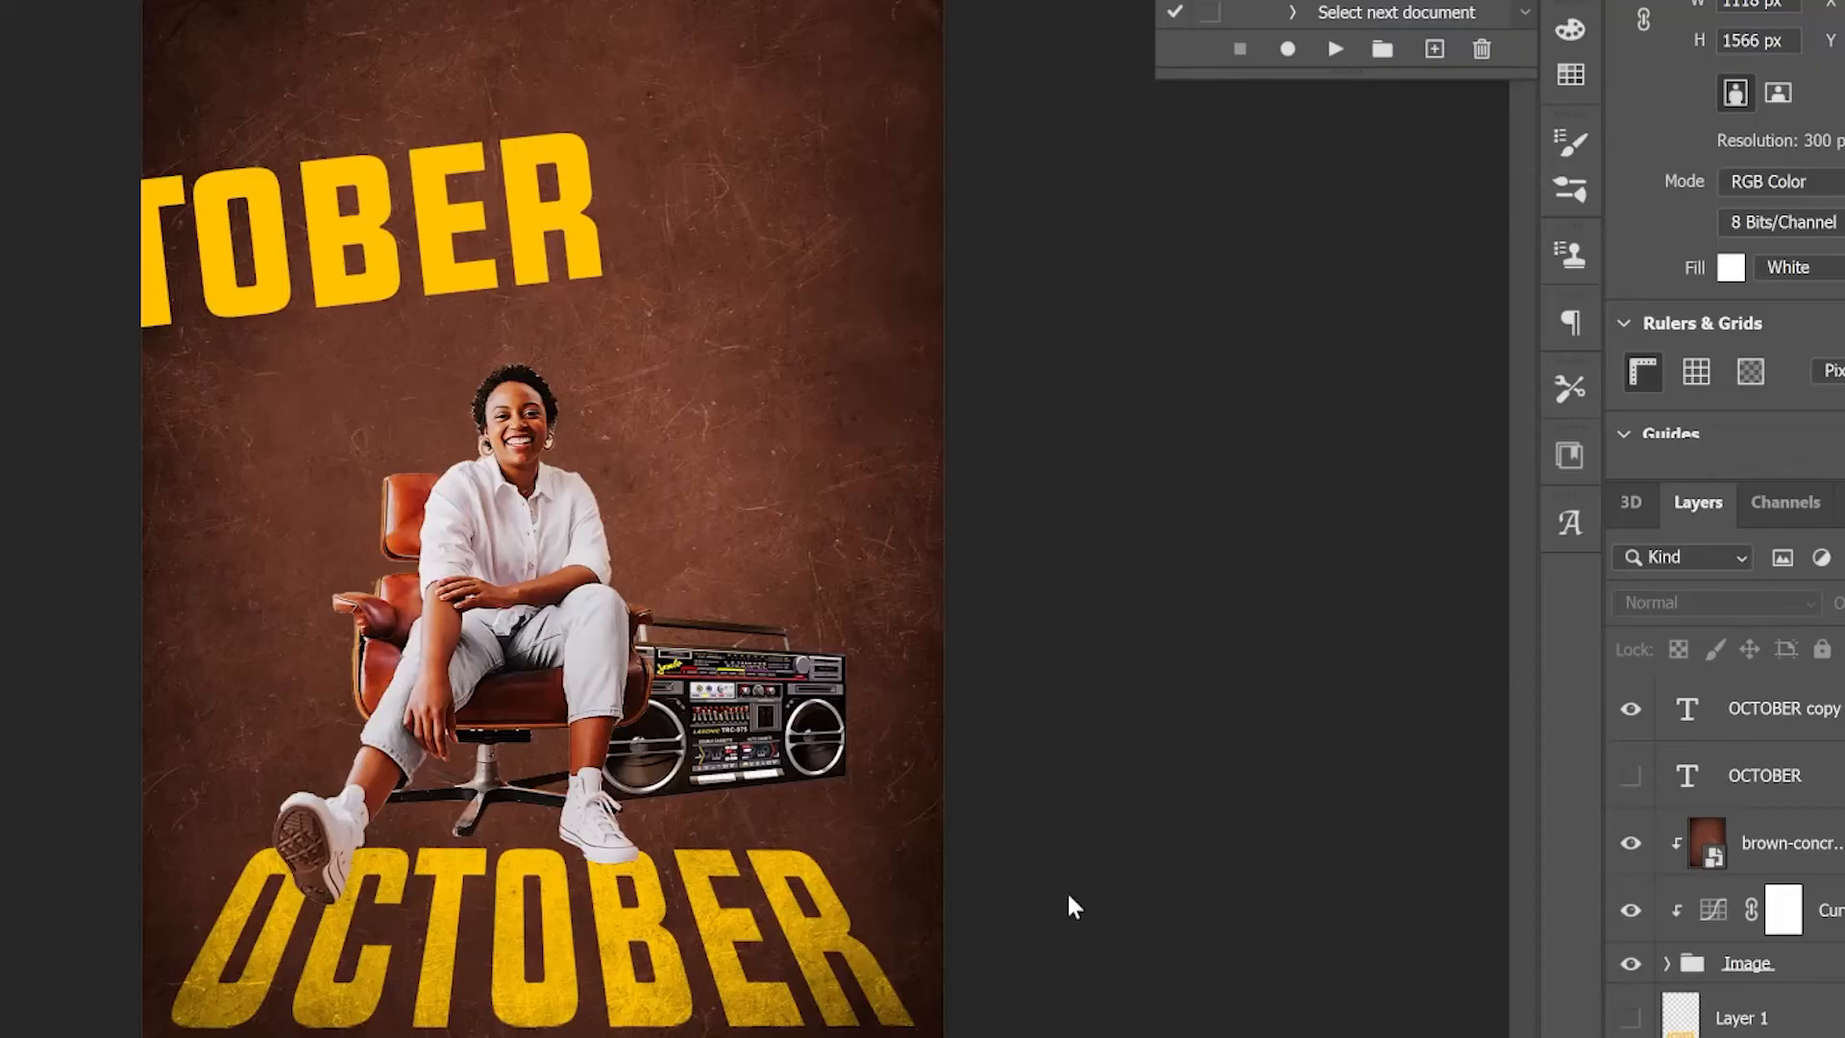
# Set the tilted OCTOBER text to 86 pt and change its blend mode to Subtract
pyautogui.click(1782, 708)
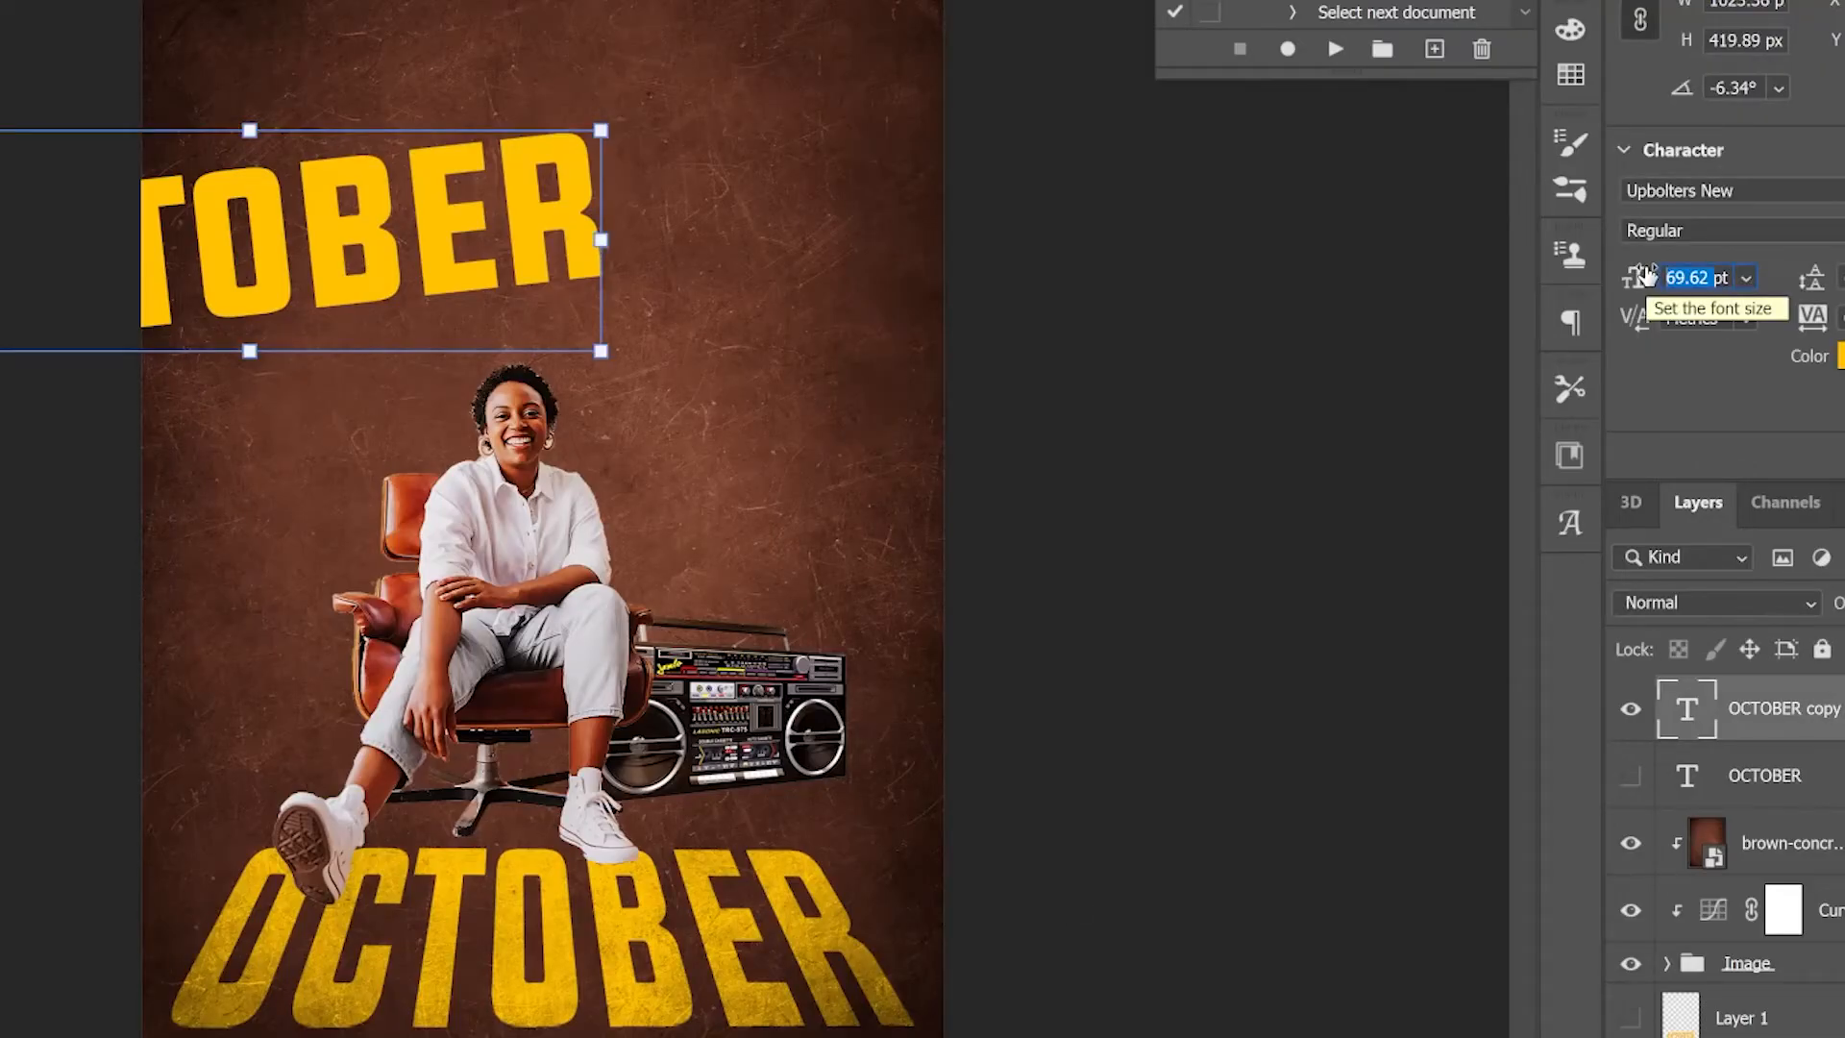
pyautogui.write('86pt')
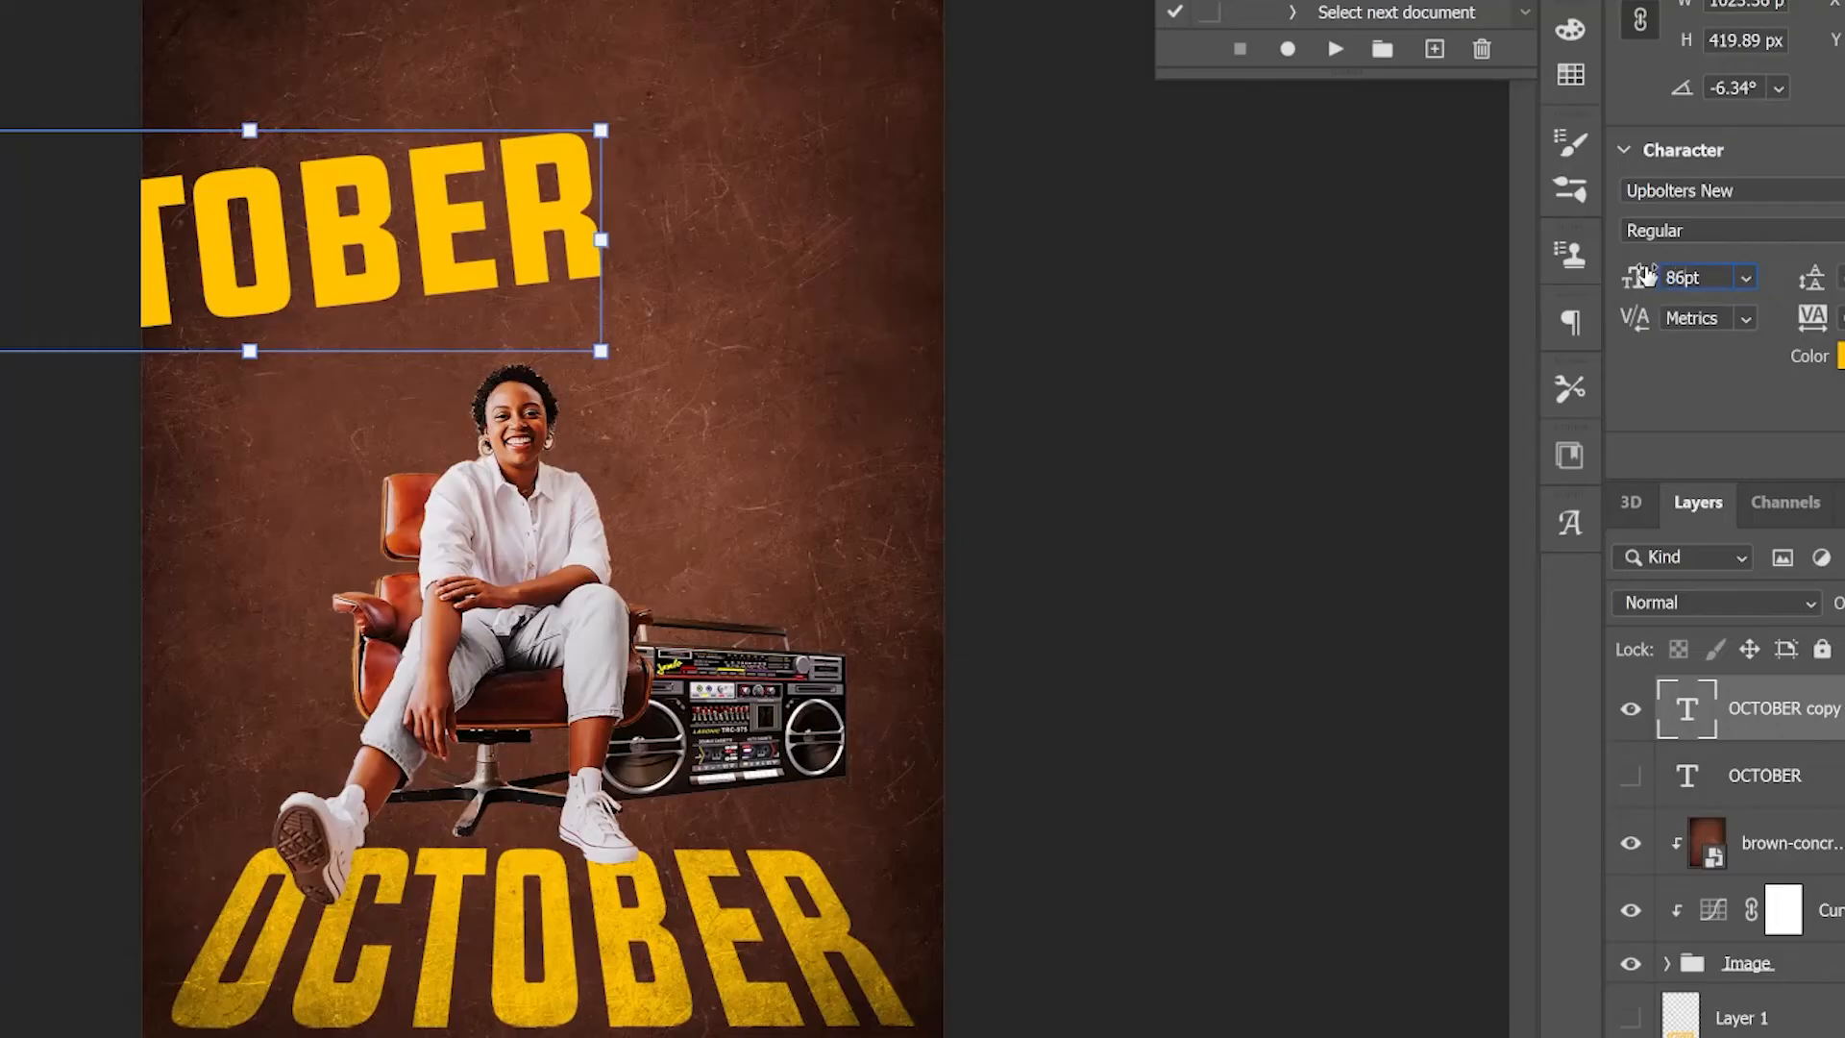
pyautogui.press('Return')
pyautogui.moveTo(560, 198); pyautogui.dragTo(515, 228)
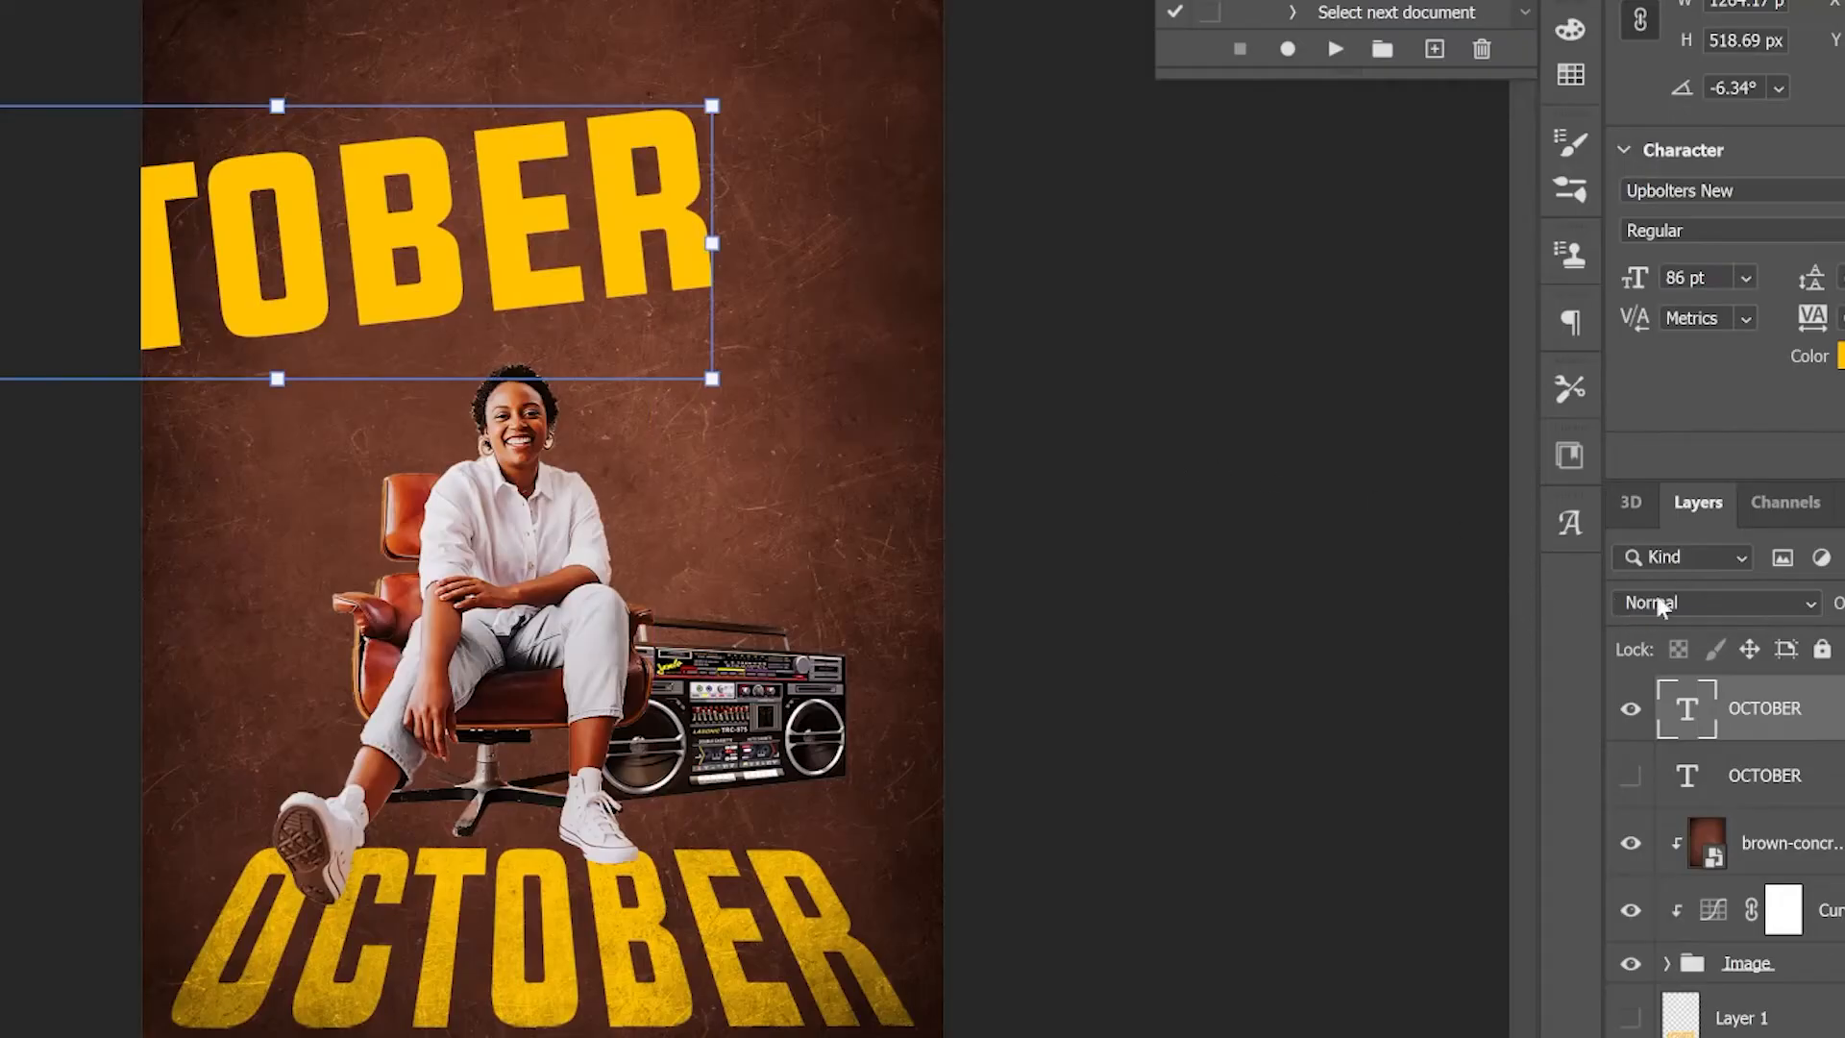
pyautogui.click(1694, 605)
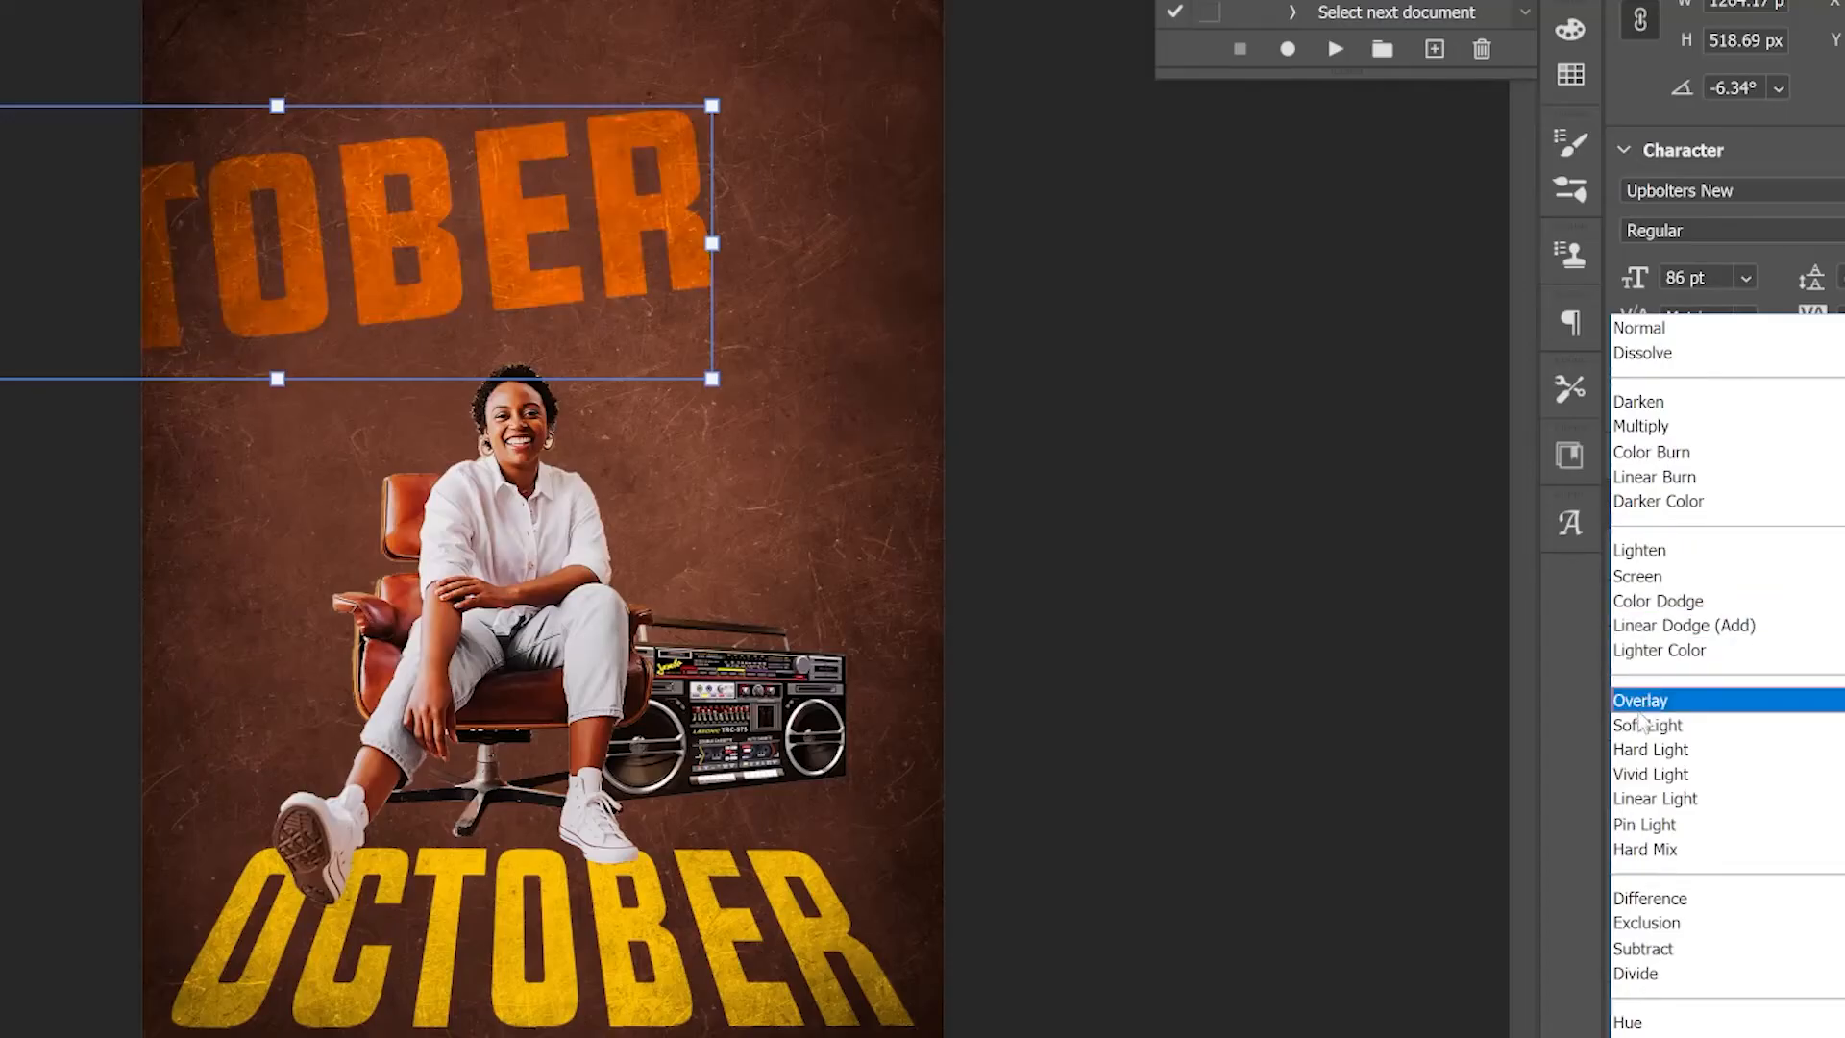
pyautogui.click(1677, 950)
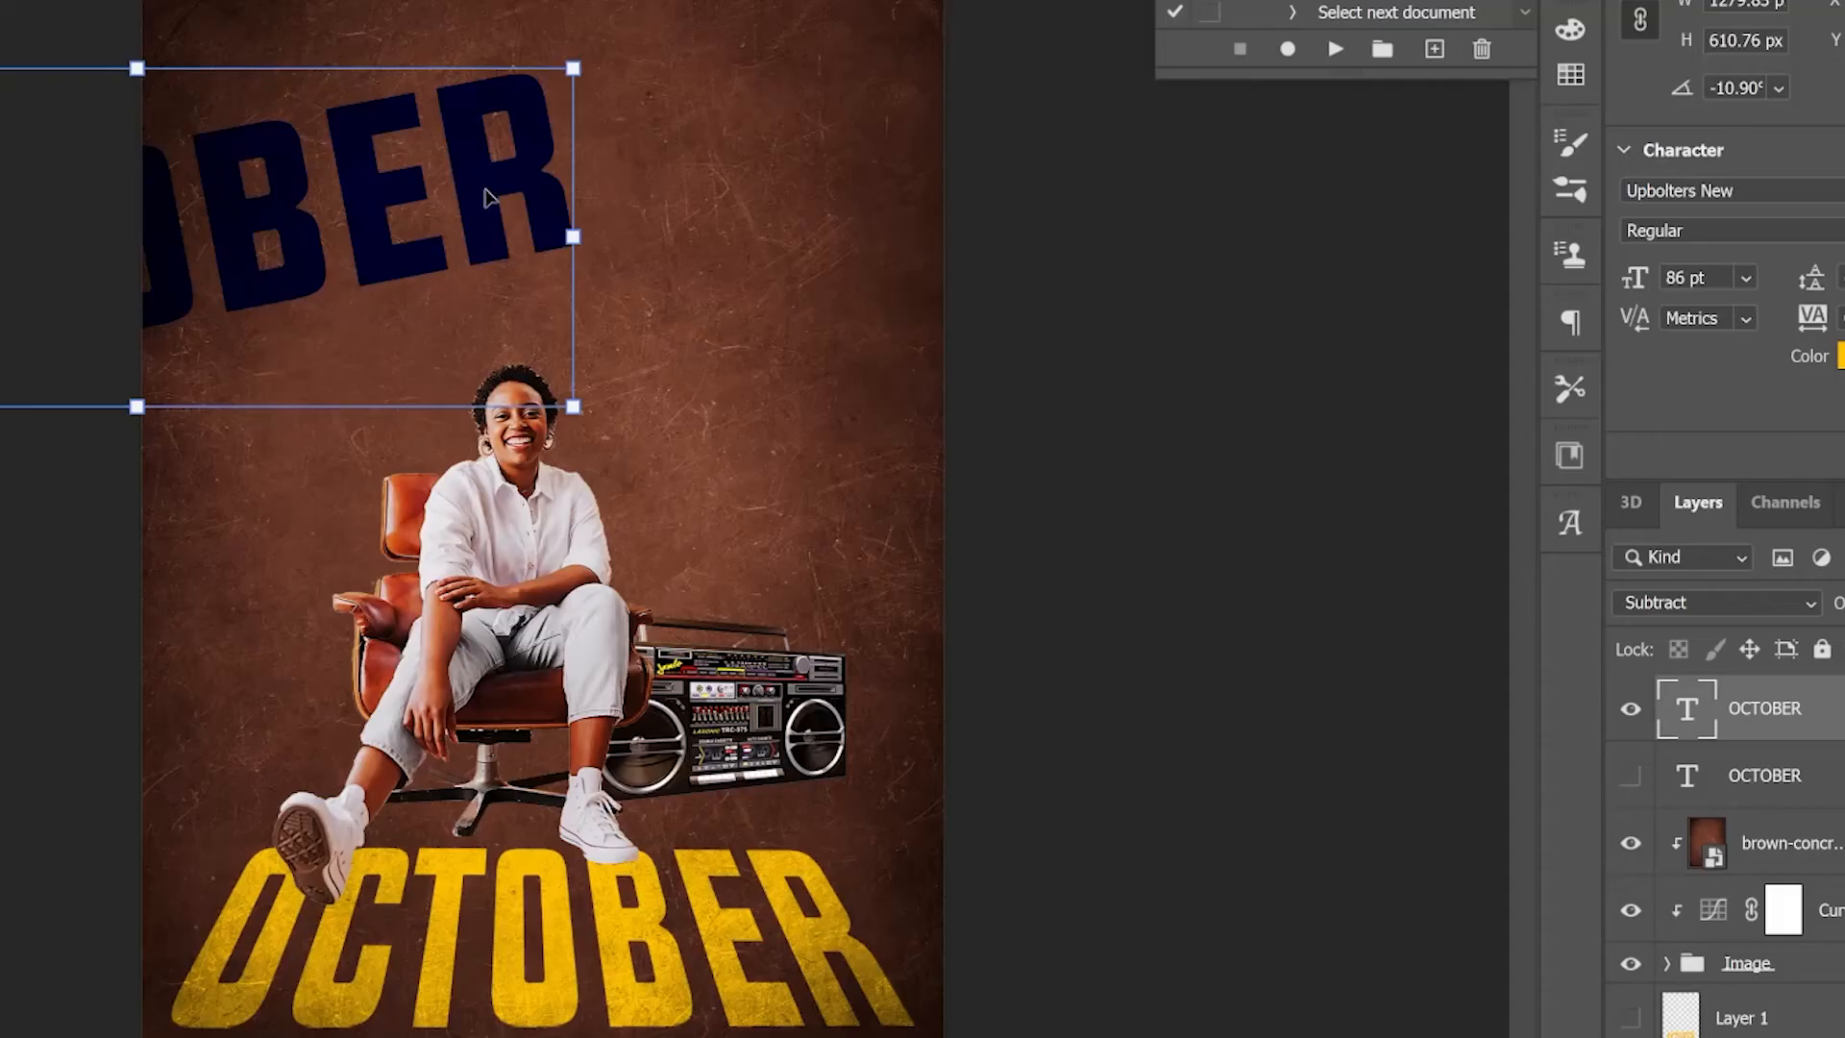
# Place a copy of the tilted OCTOBER text below the first and set its blend mode to Soft Light
pyautogui.moveTo(485, 197); pyautogui.dragTo(410, 459)
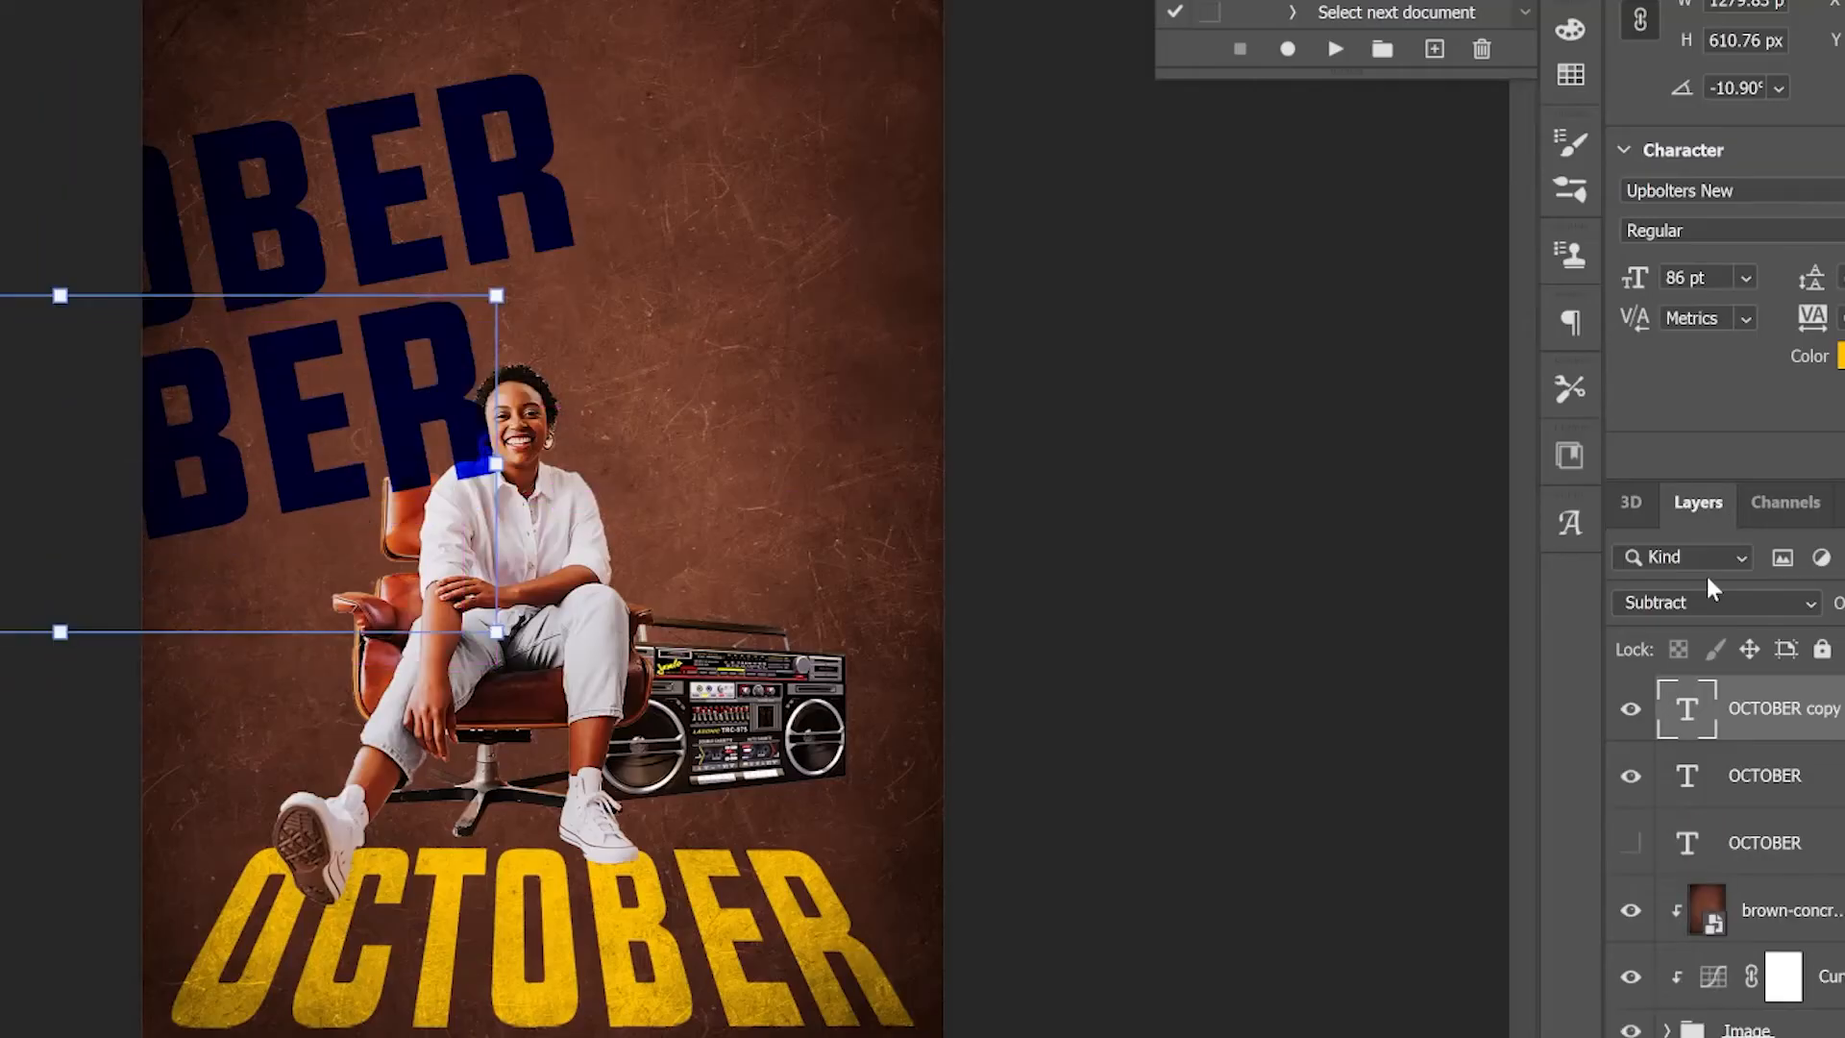
pyautogui.click(1709, 602)
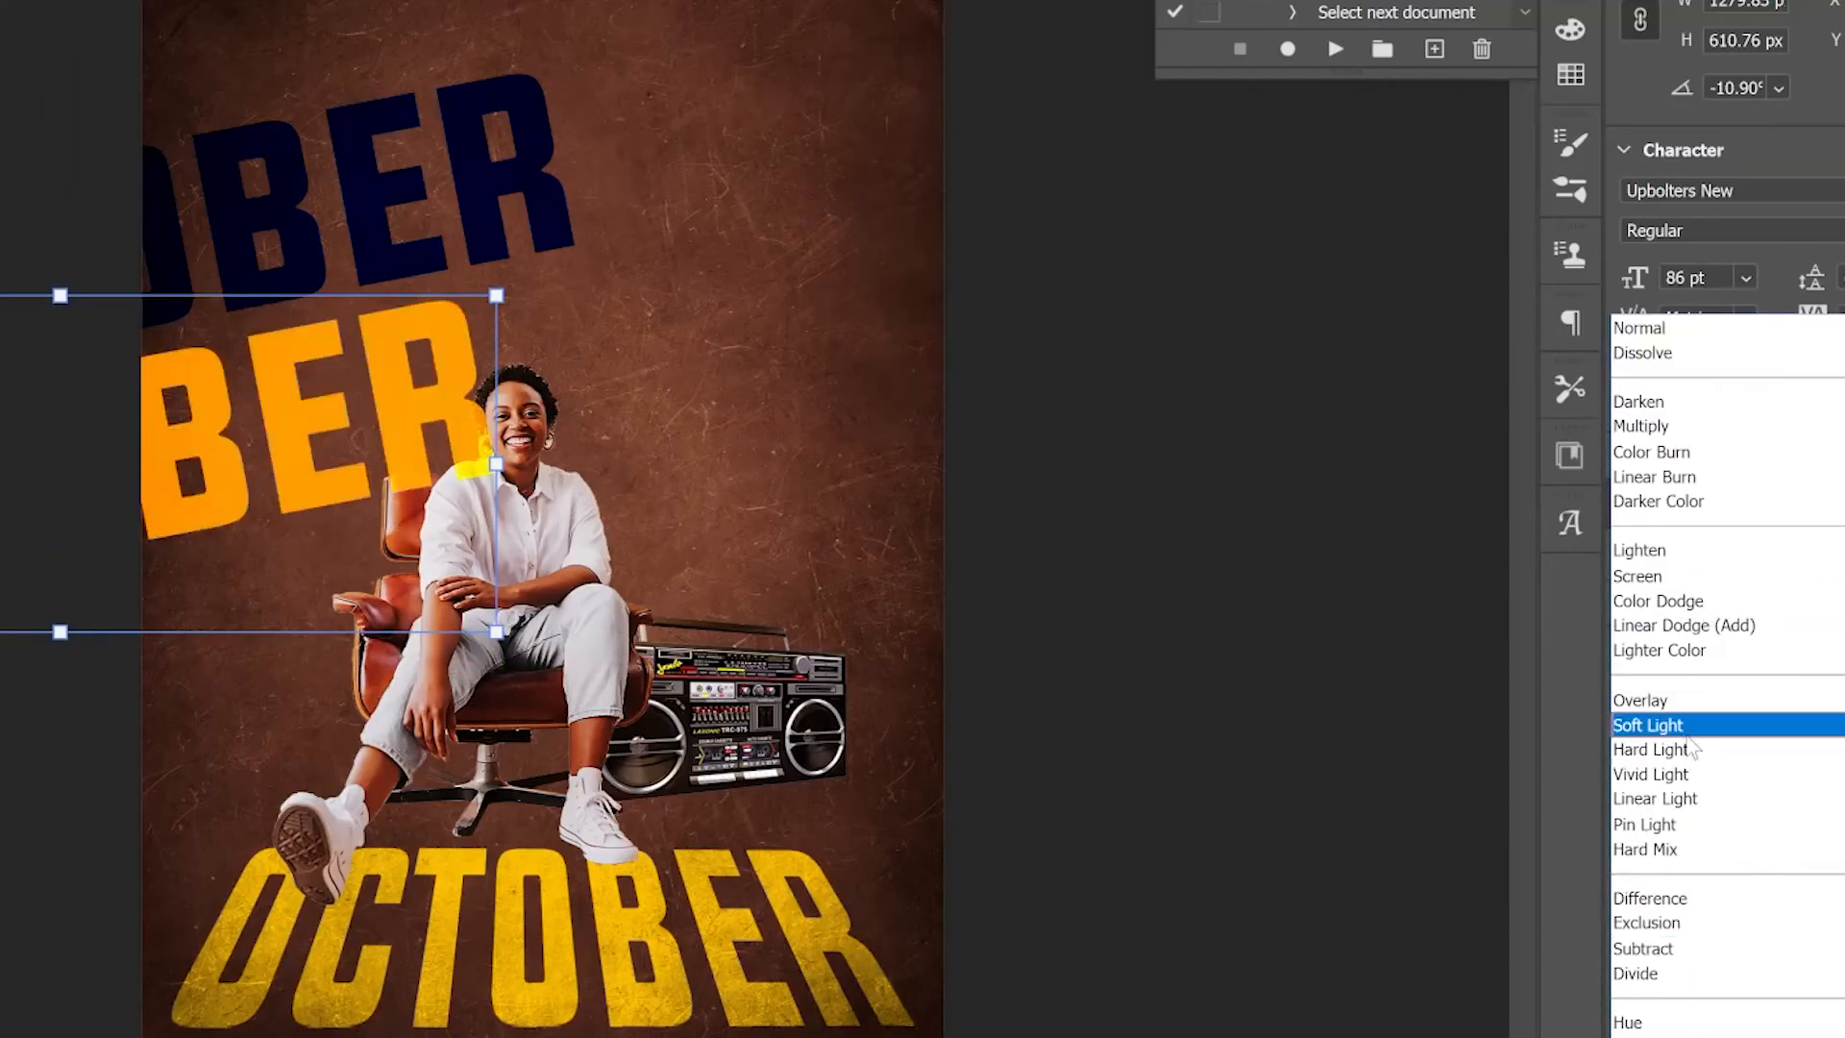
pyautogui.click(1720, 726)
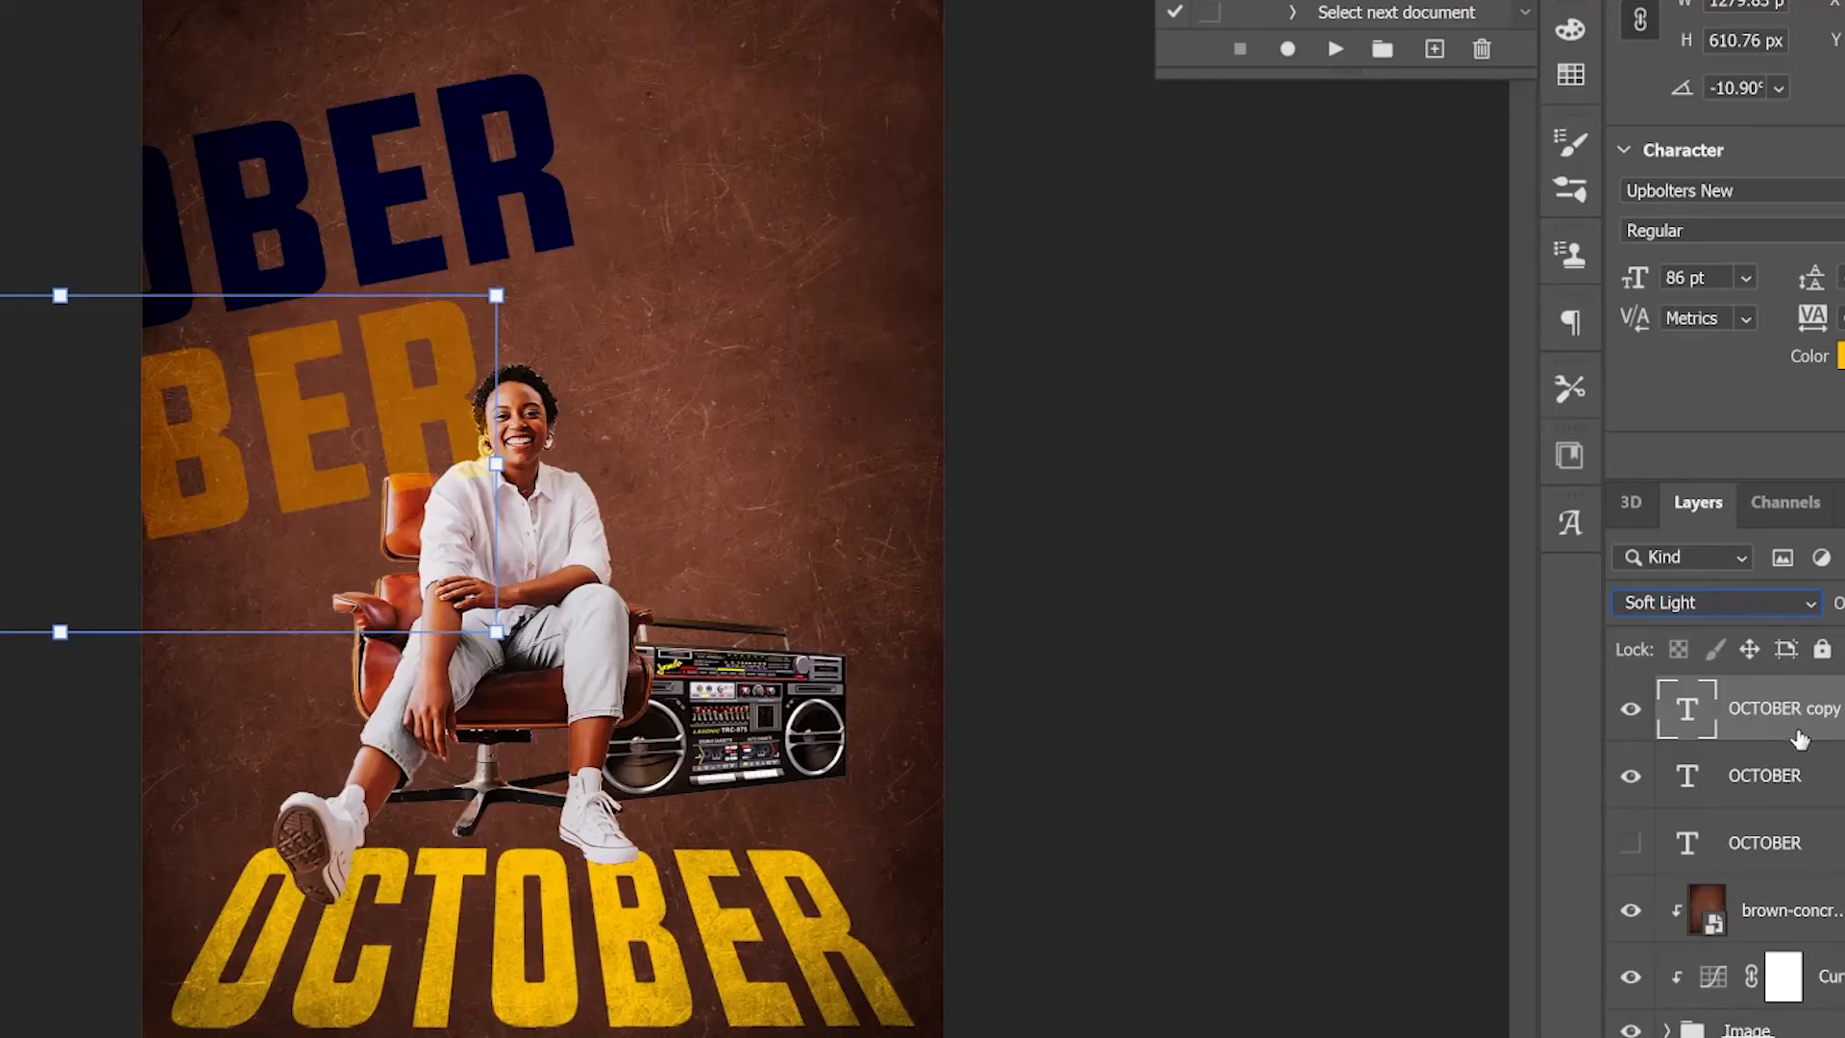
# Move both large tilted OCTOBER text layers down the stack to directly above Layer 3, behind the woman
pyautogui.scroll(-3, 1802, 735)
pyautogui.scroll(3, 1803, 733)
pyautogui.click(1772, 778)
pyautogui.moveTo(1778, 759); pyautogui.dragTo(1804, 814)
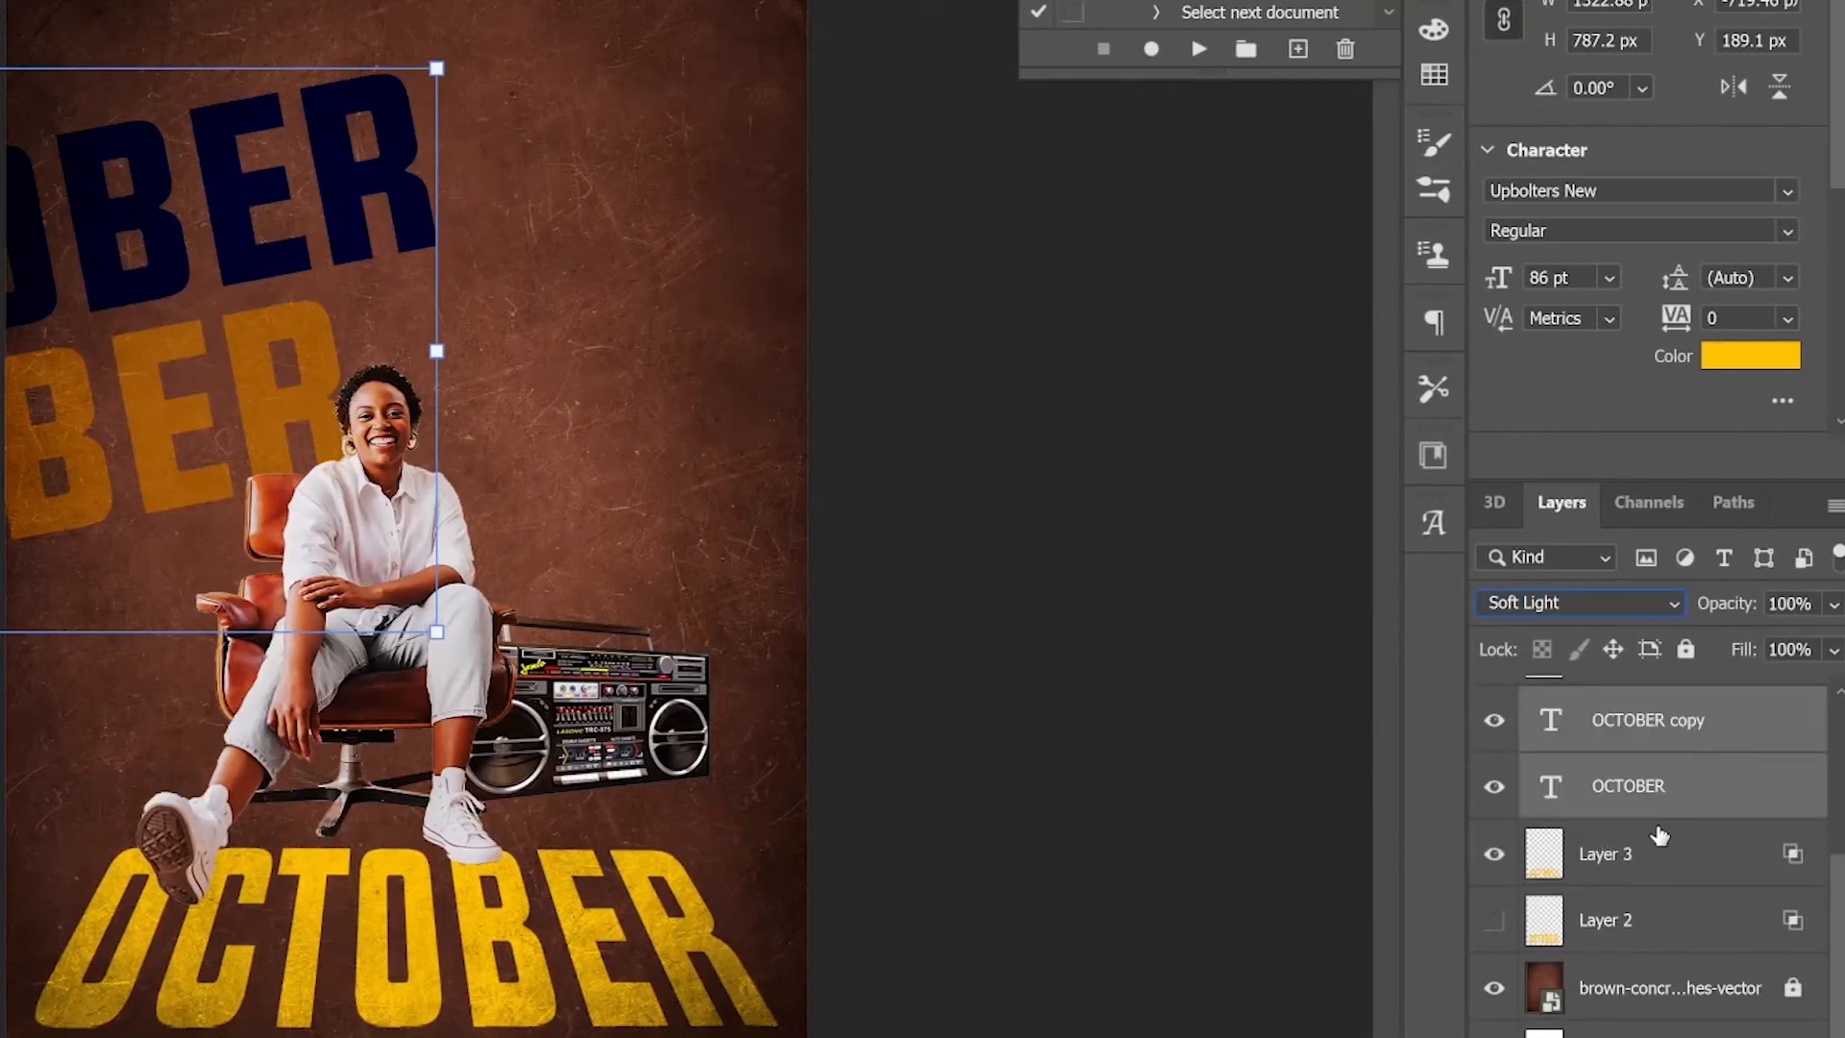
# Duplicate the brown concrete texture layer and move the copy up the stack to directly below the Image group
pyautogui.scroll(2, 1668, 798)
pyautogui.scroll(-2, 1643, 903)
pyautogui.click(1640, 1006)
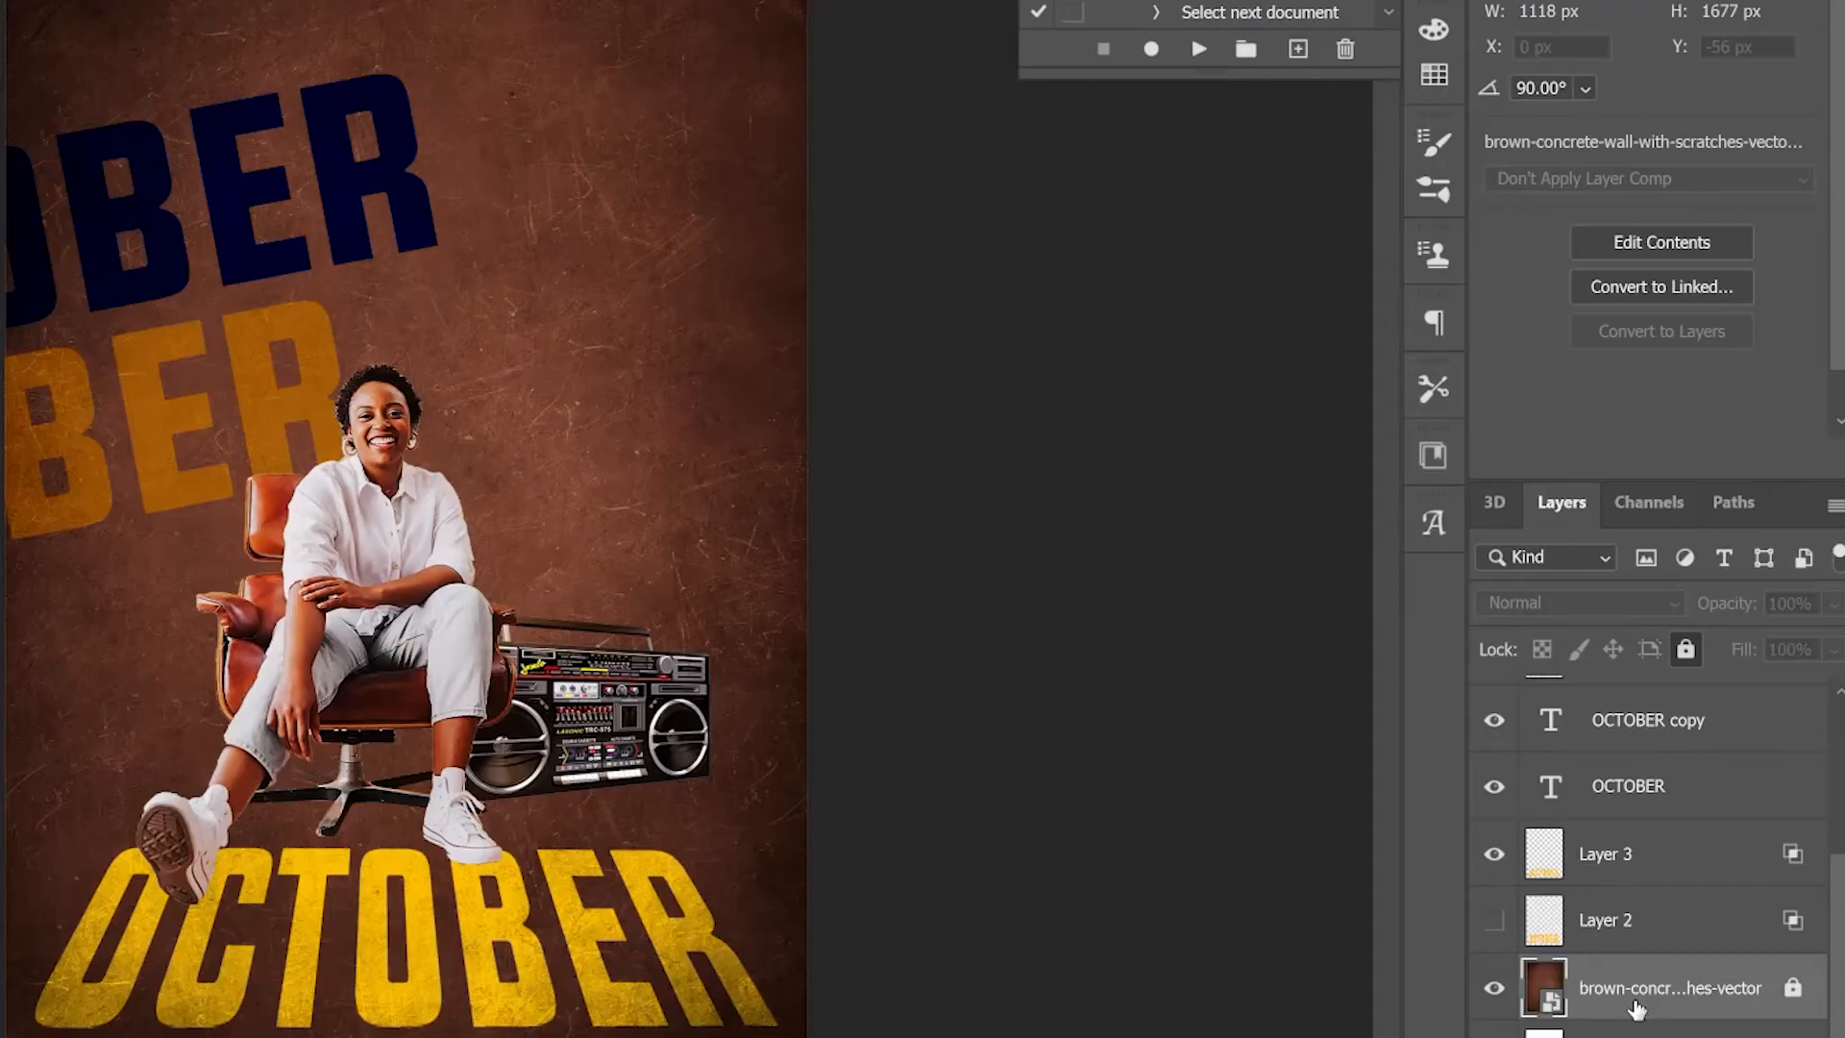
pyautogui.hotkey('ctrl', 'j')
pyautogui.scroll(1, 1636, 1009)
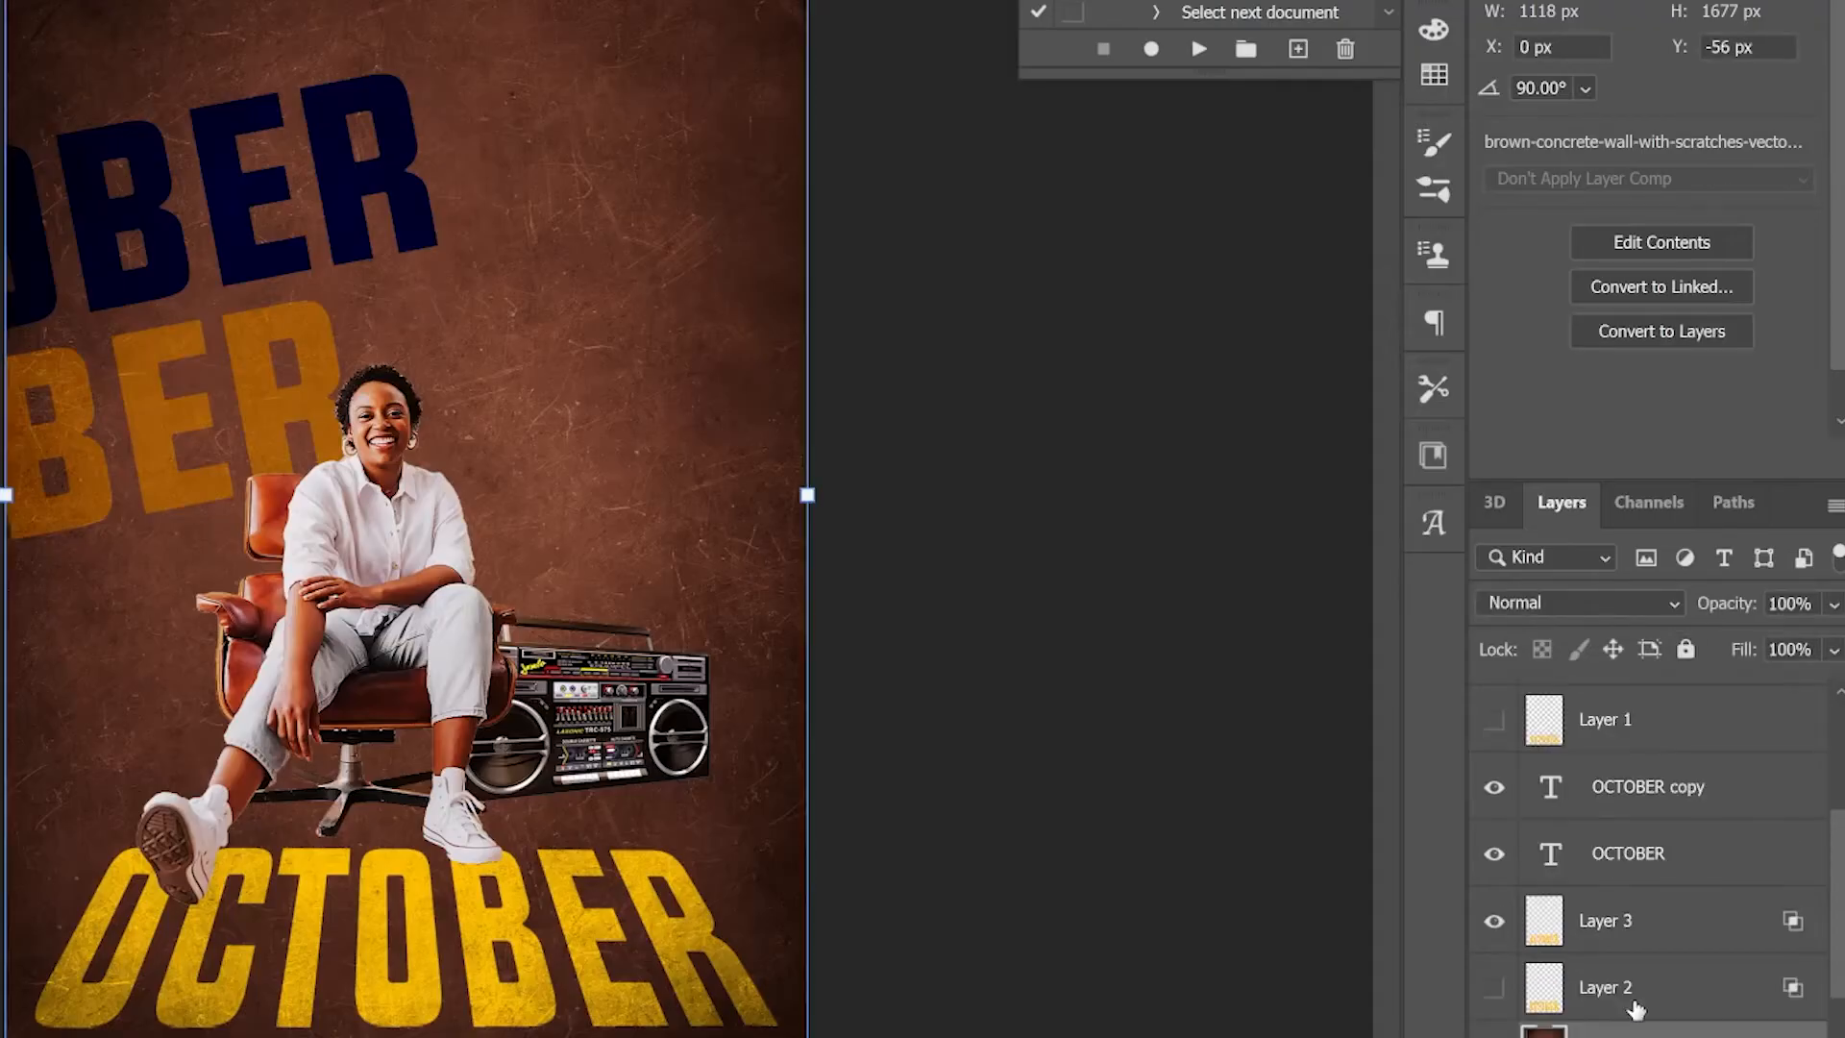
pyautogui.moveTo(1636, 1027); pyautogui.dragTo(1626, 812)
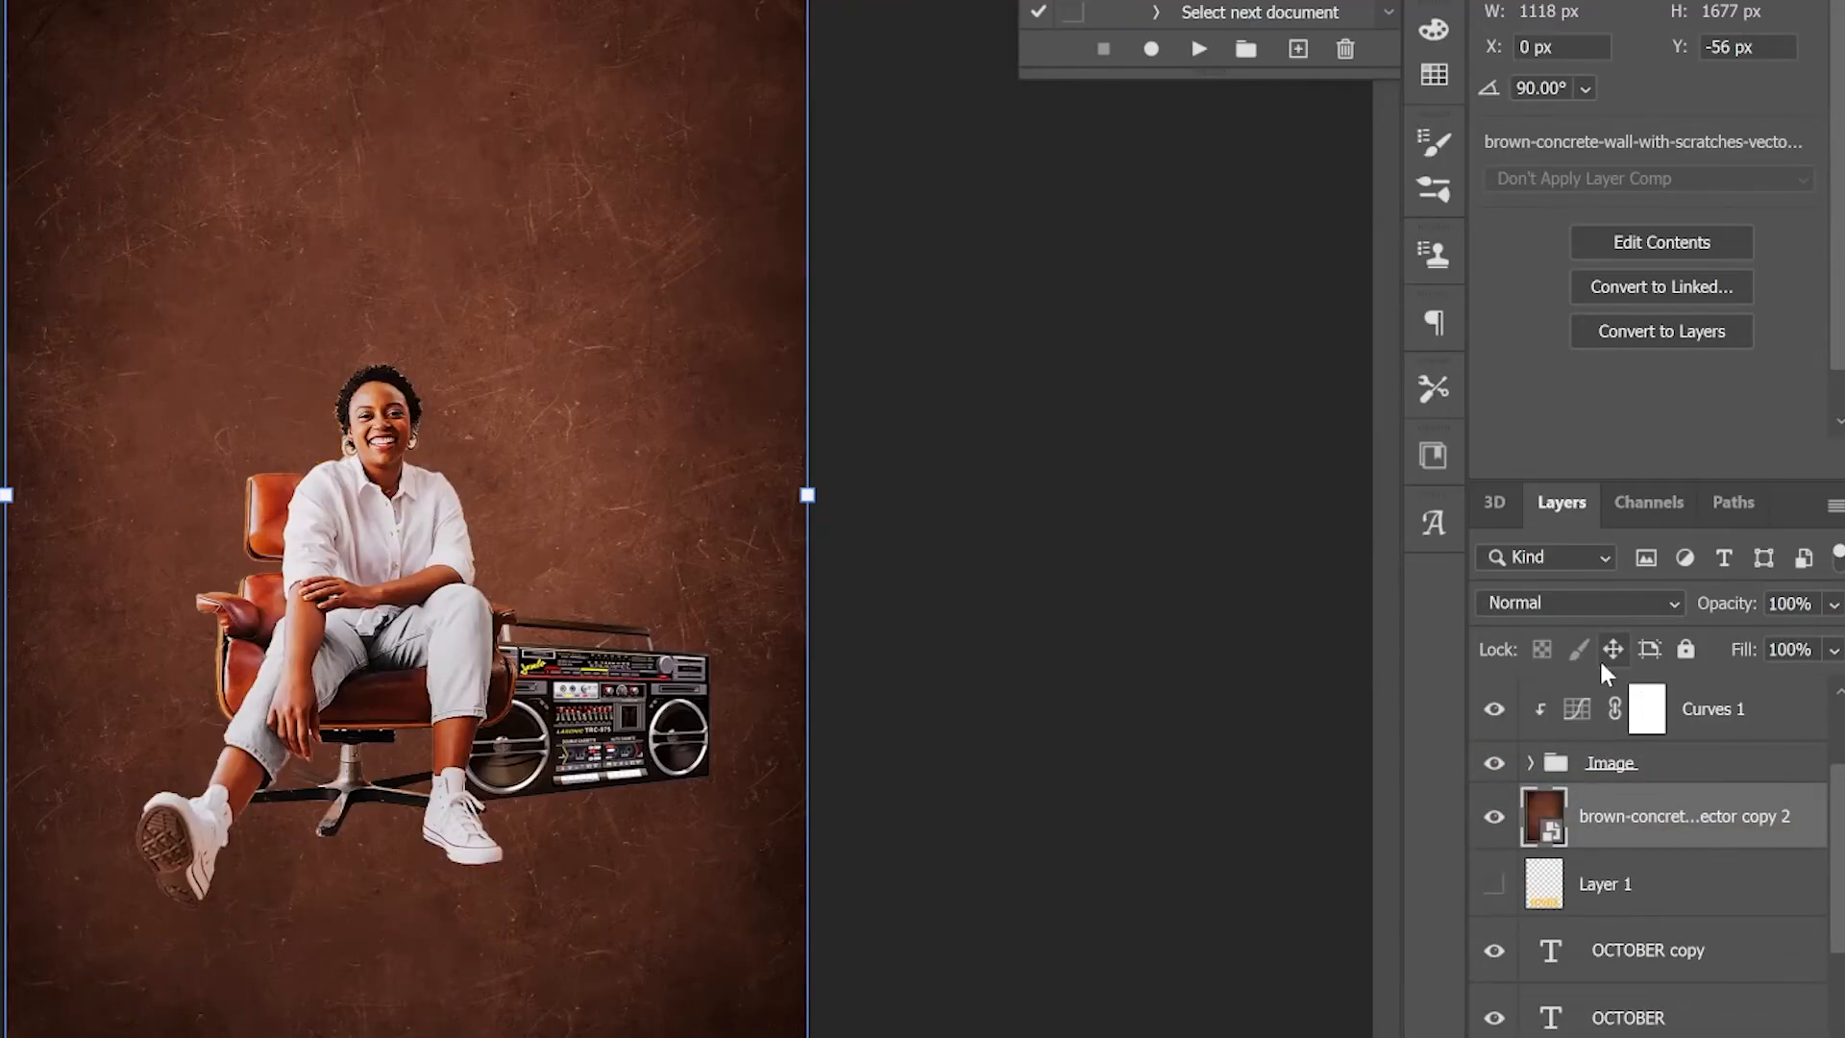
# Set the duplicated concrete texture's blend mode to Soft Light and its opacity to 52%
pyautogui.click(1605, 596)
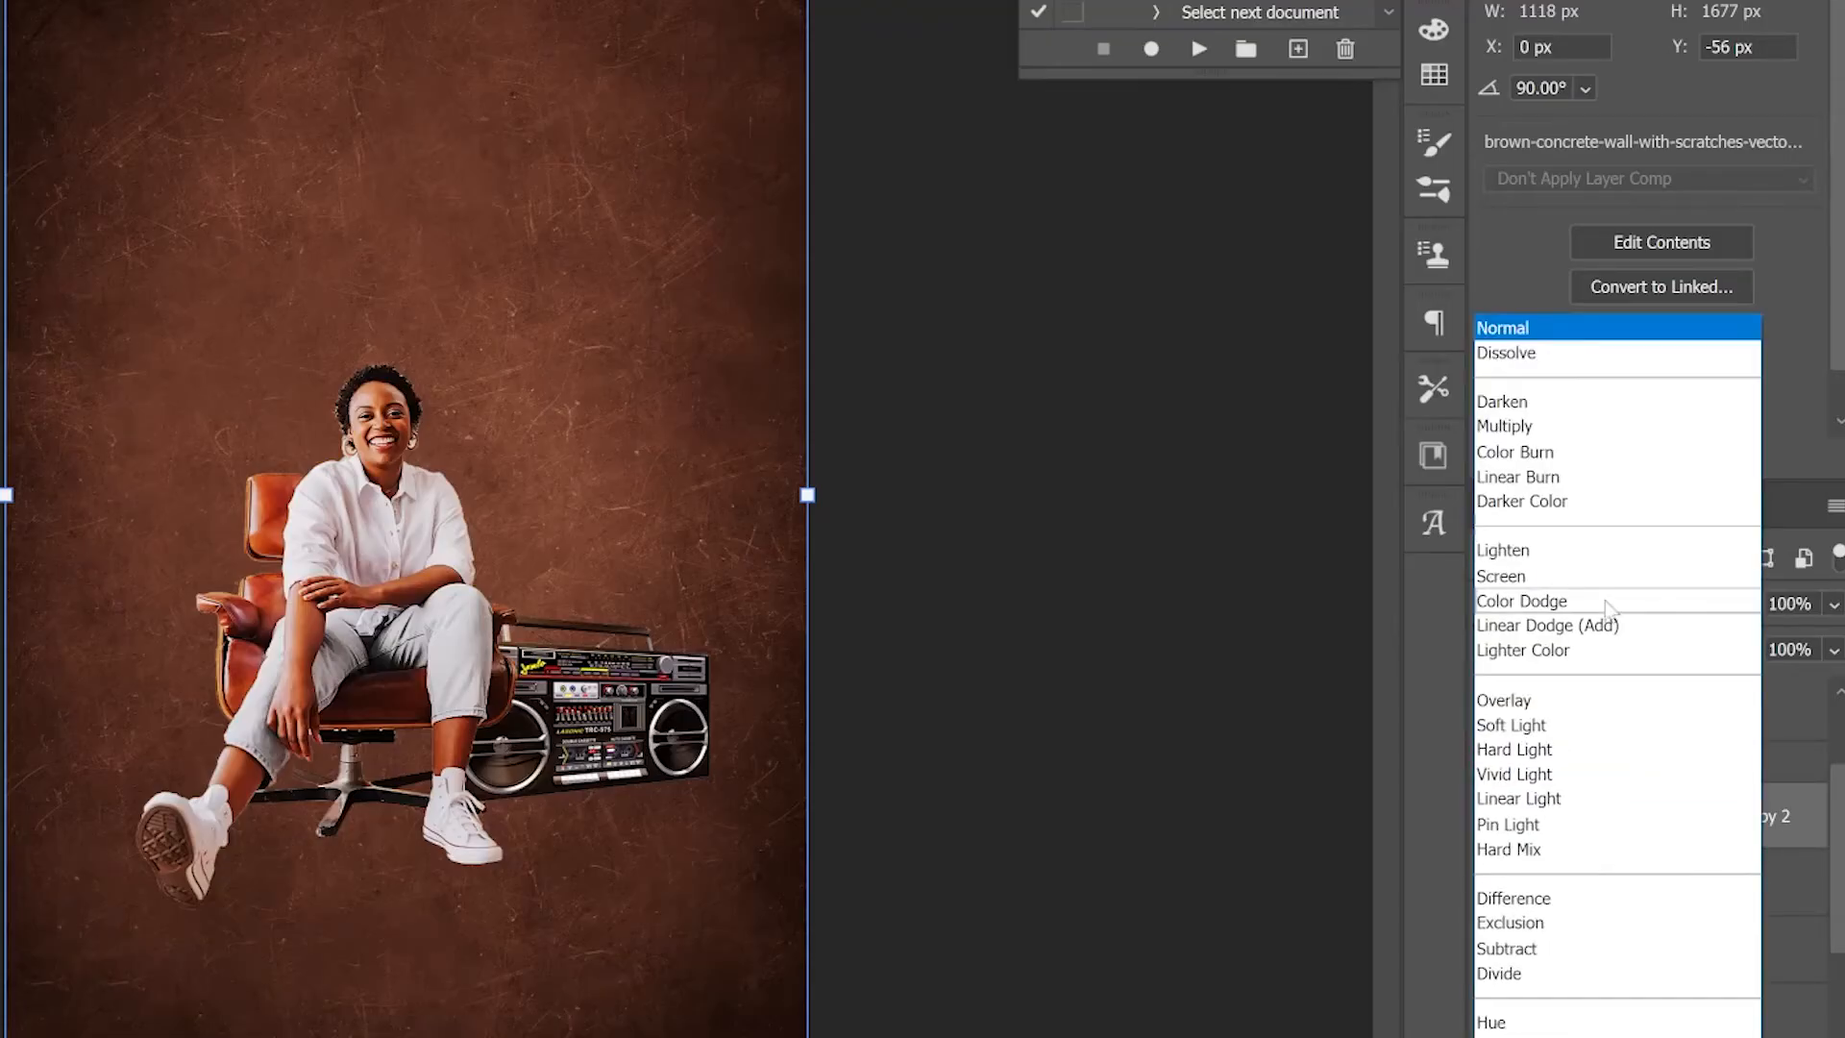
pyautogui.click(1576, 725)
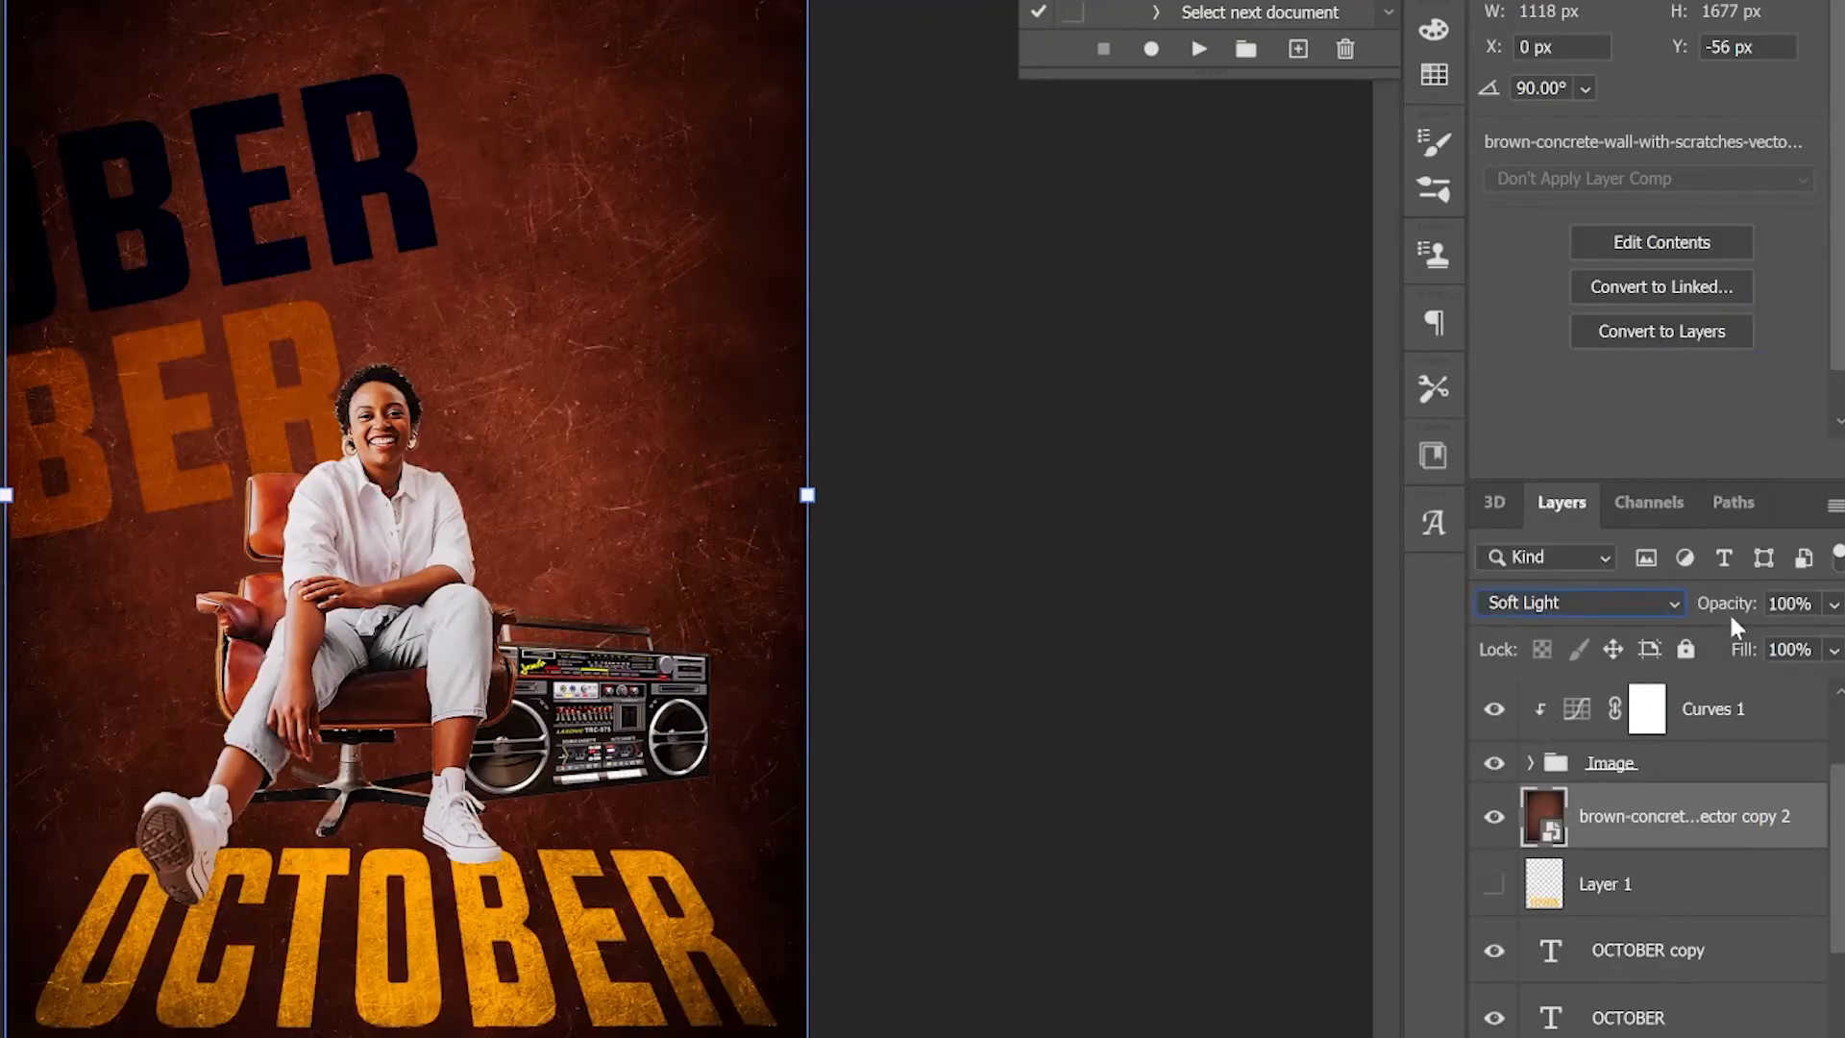
pyautogui.moveTo(1739, 615); pyautogui.dragTo(1657, 659)
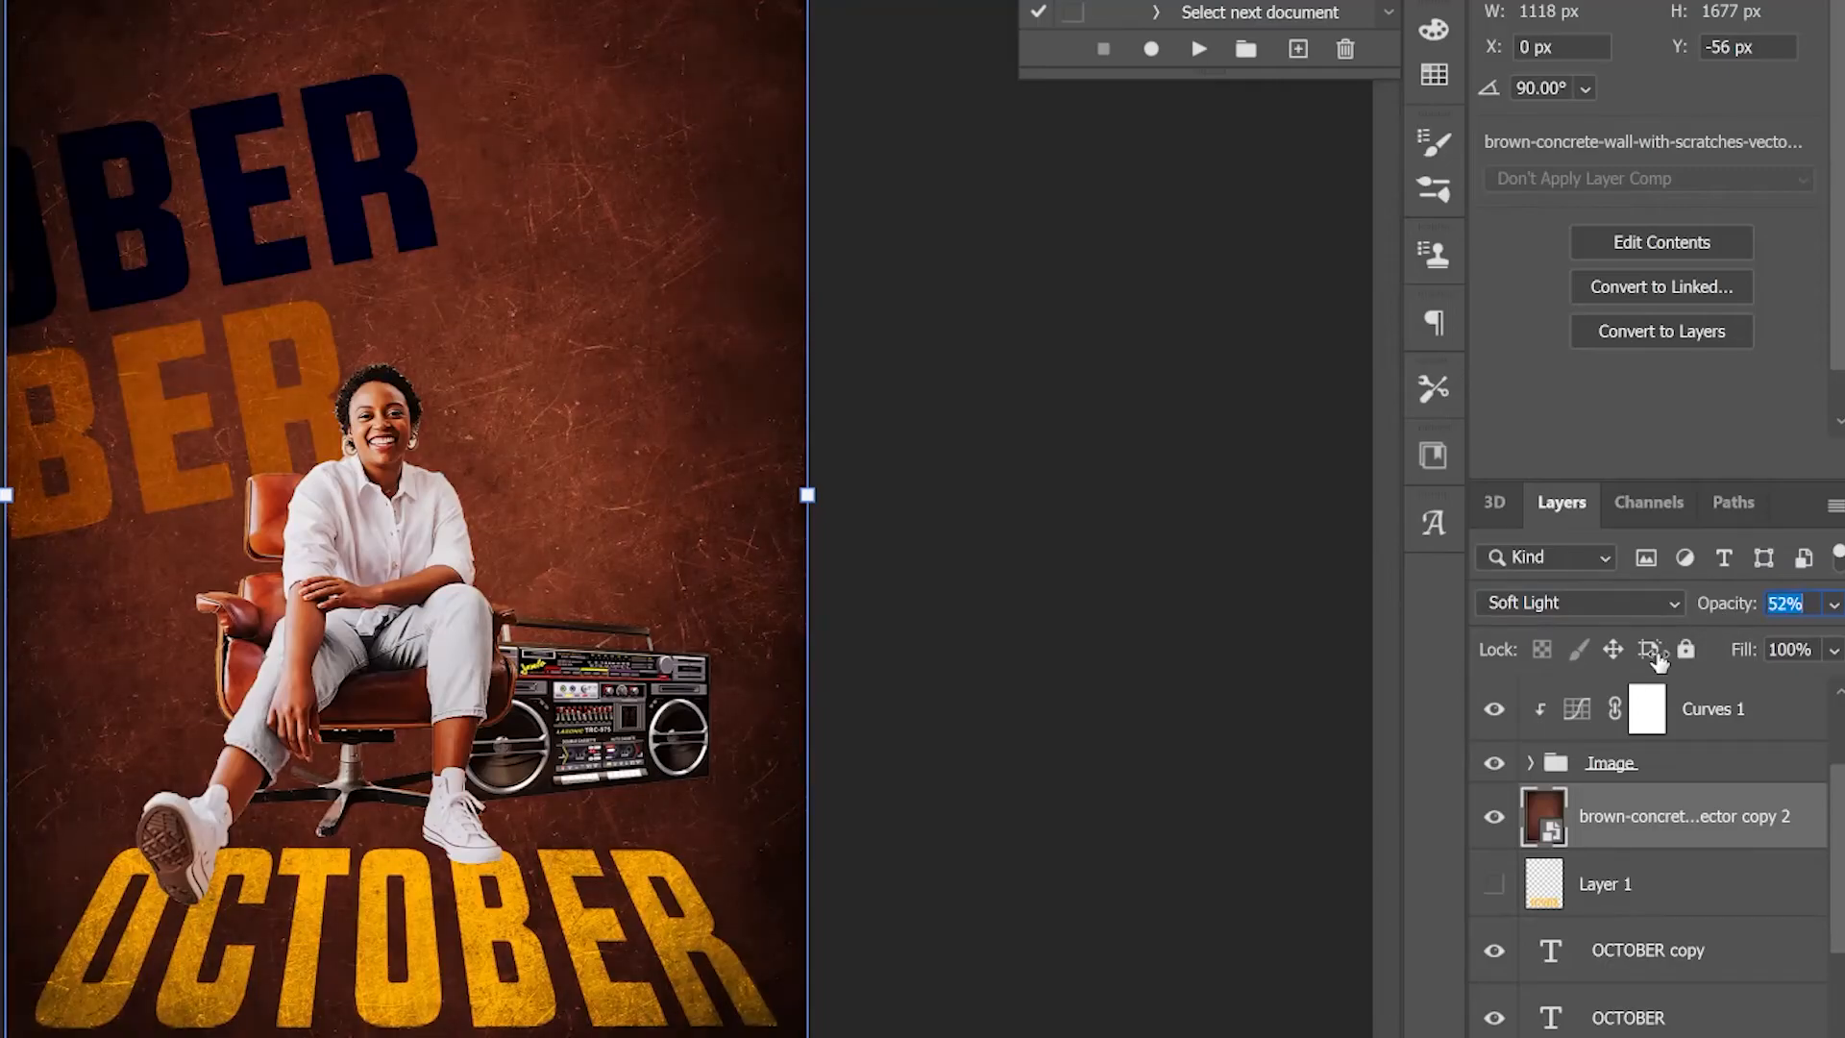
# Scale the Image group with the seated woman and boombox down slightly
pyautogui.click(1086, 742)
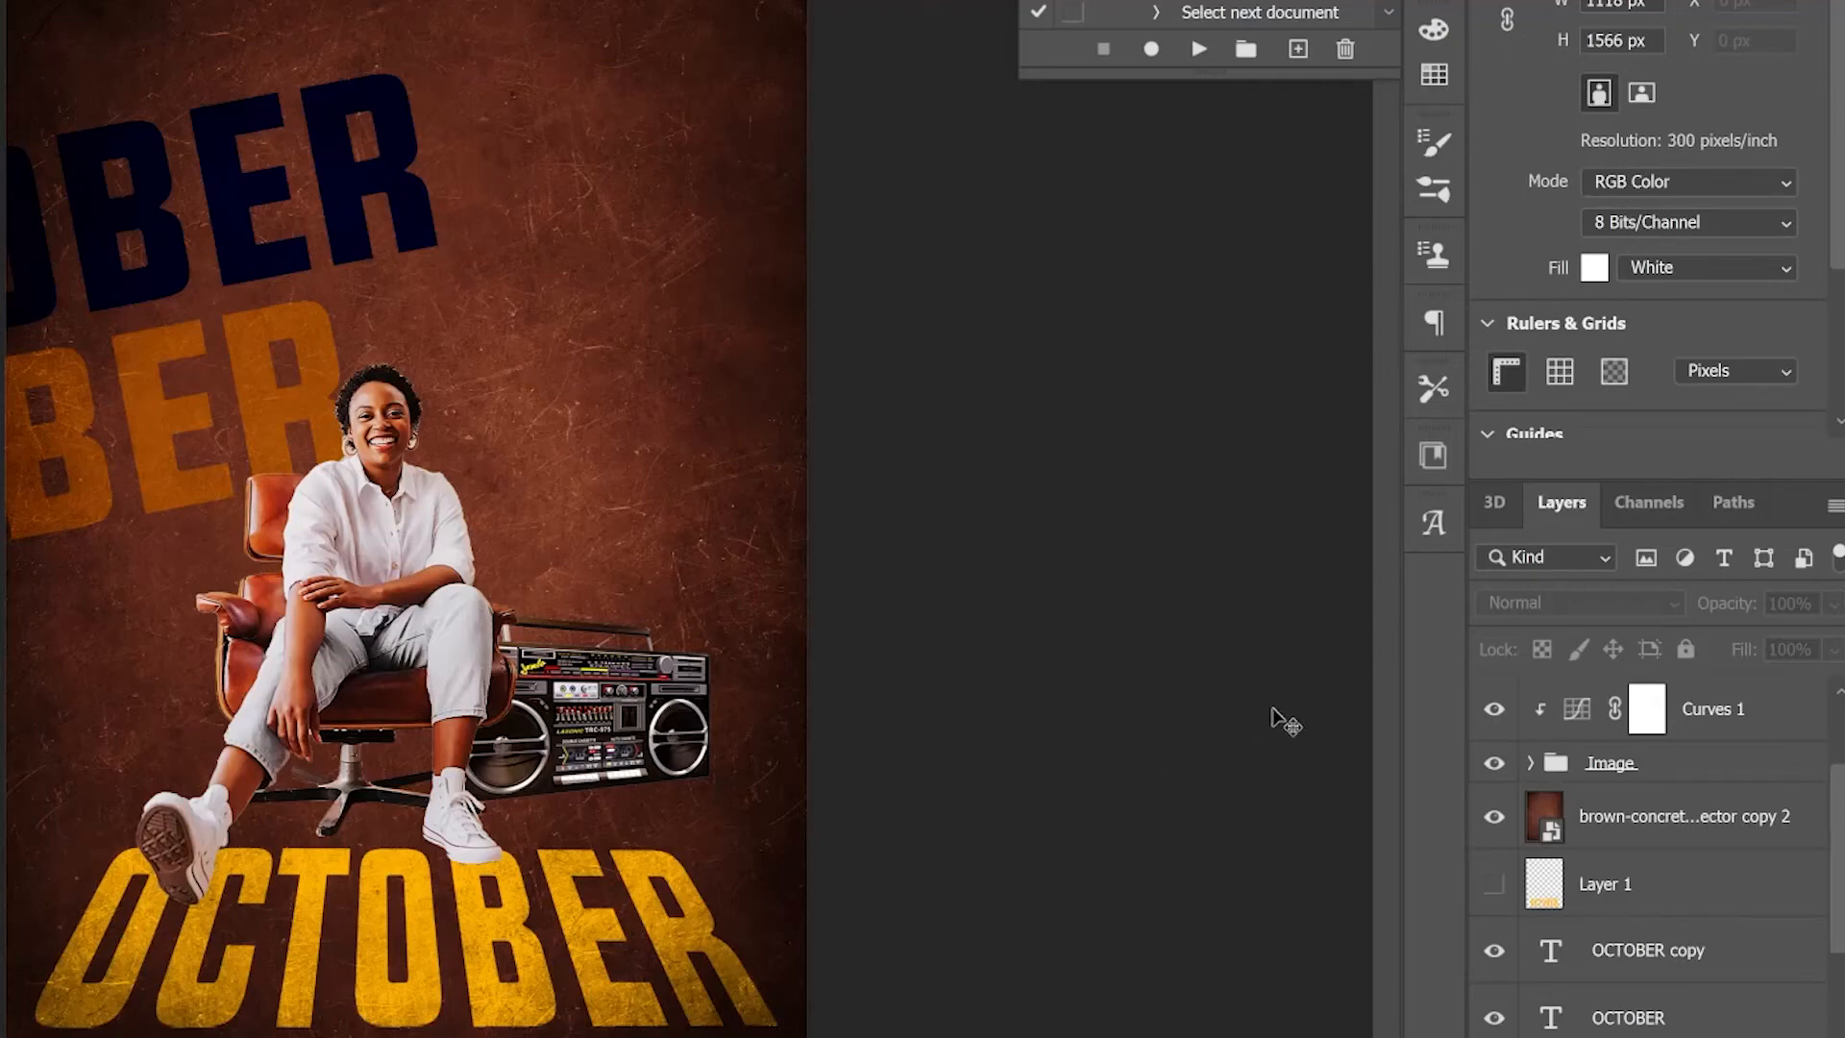
pyautogui.click(1639, 774)
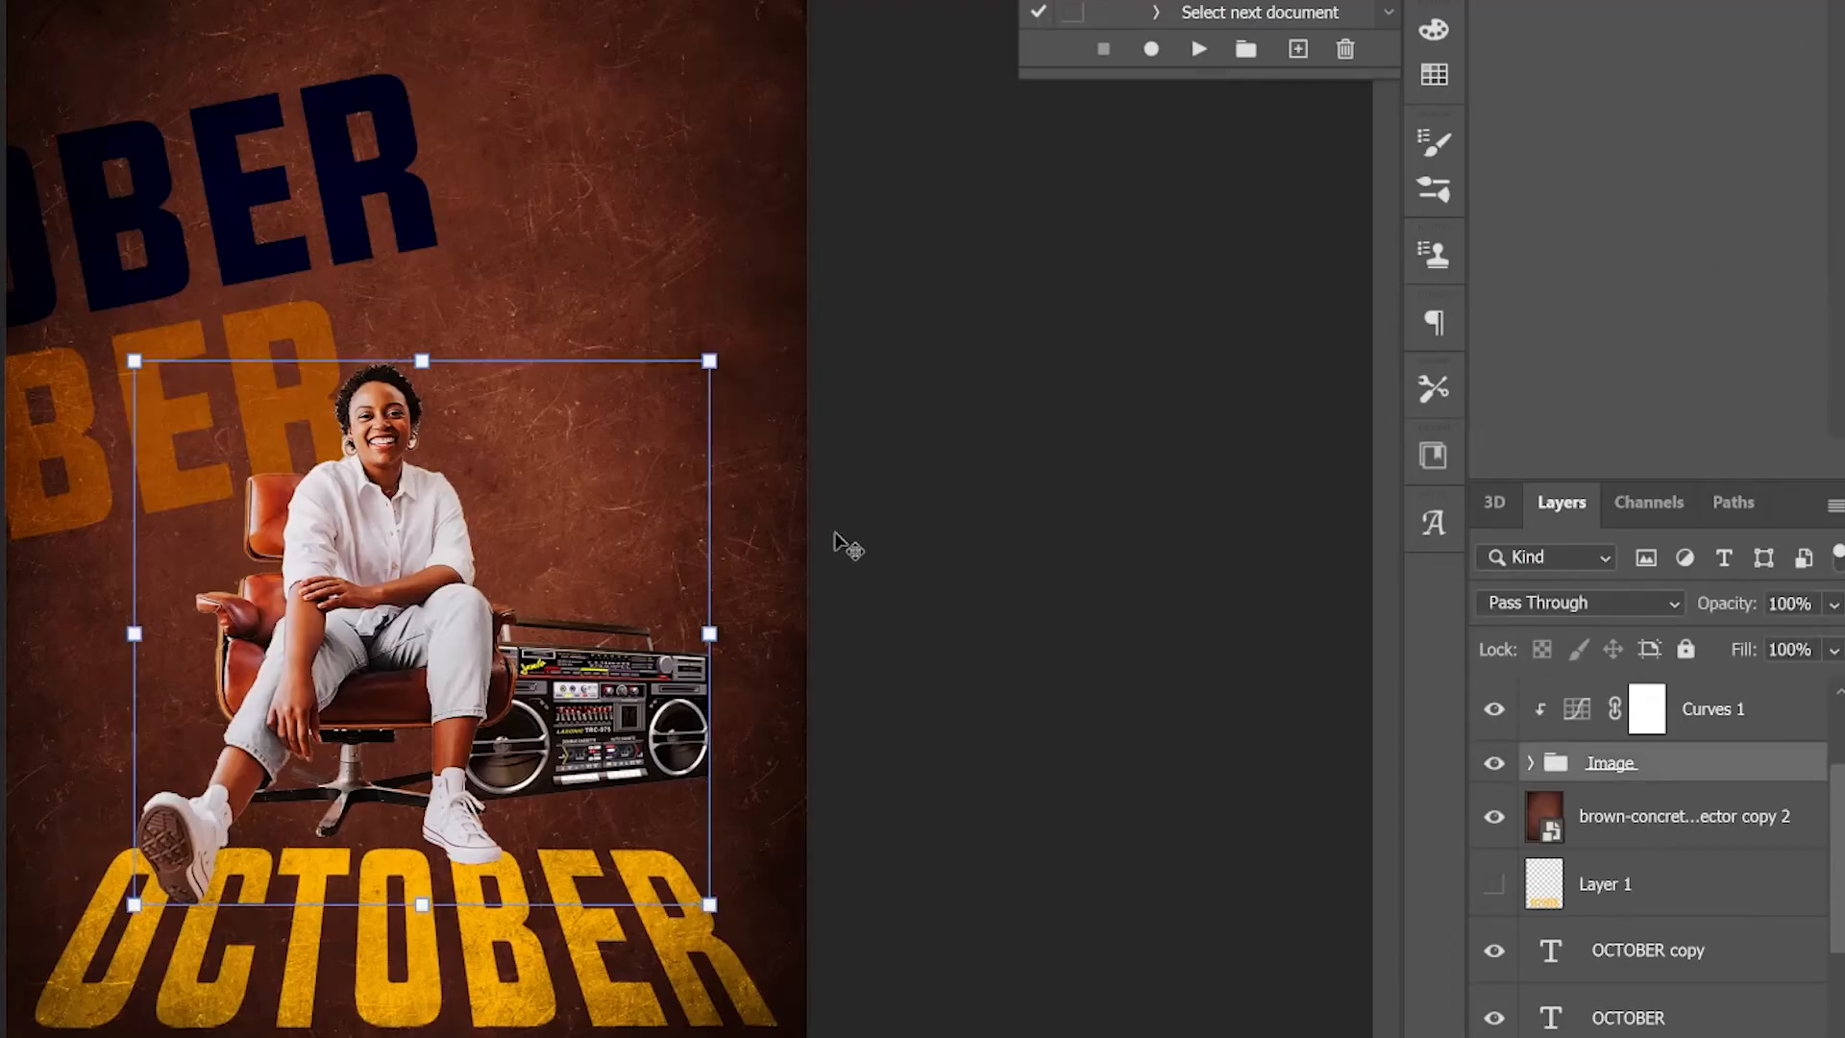
pyautogui.moveTo(421, 360); pyautogui.dragTo(420, 375)
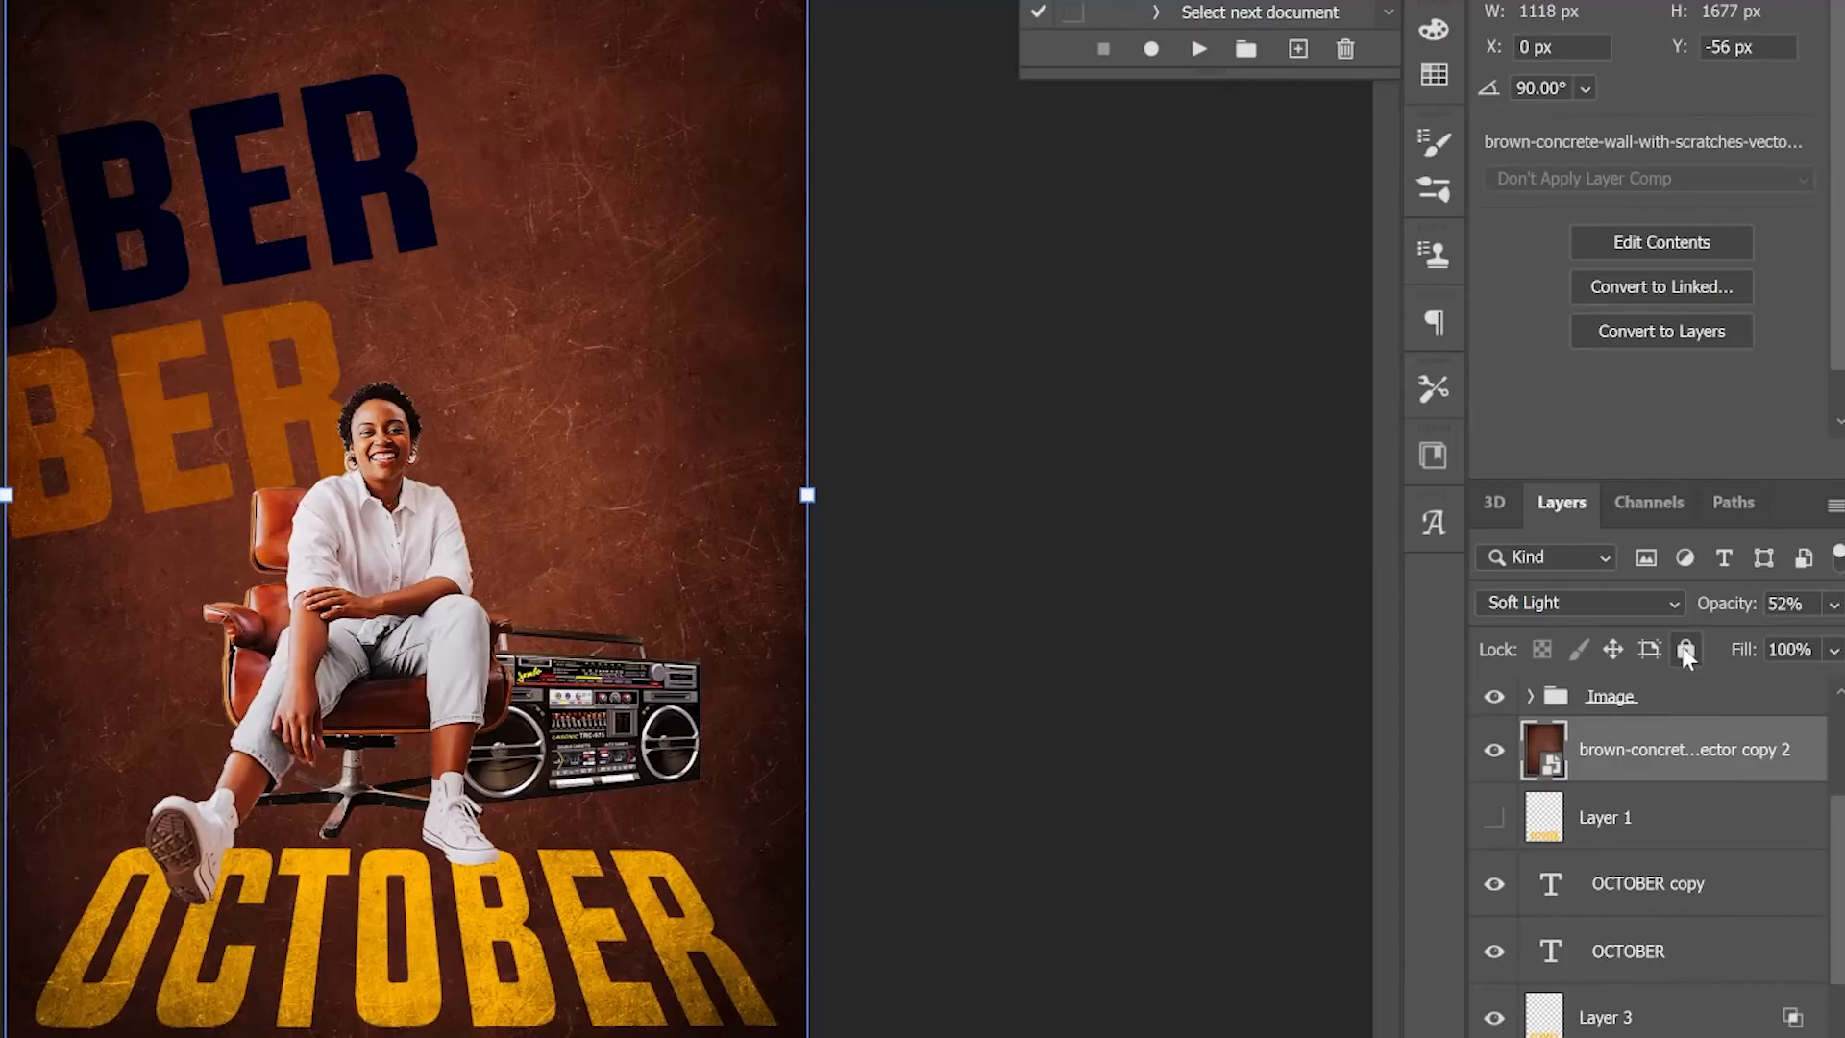
# Lock both concrete texture copies, the one below the Image group and the one clipped above Curves 1
pyautogui.click(1686, 651)
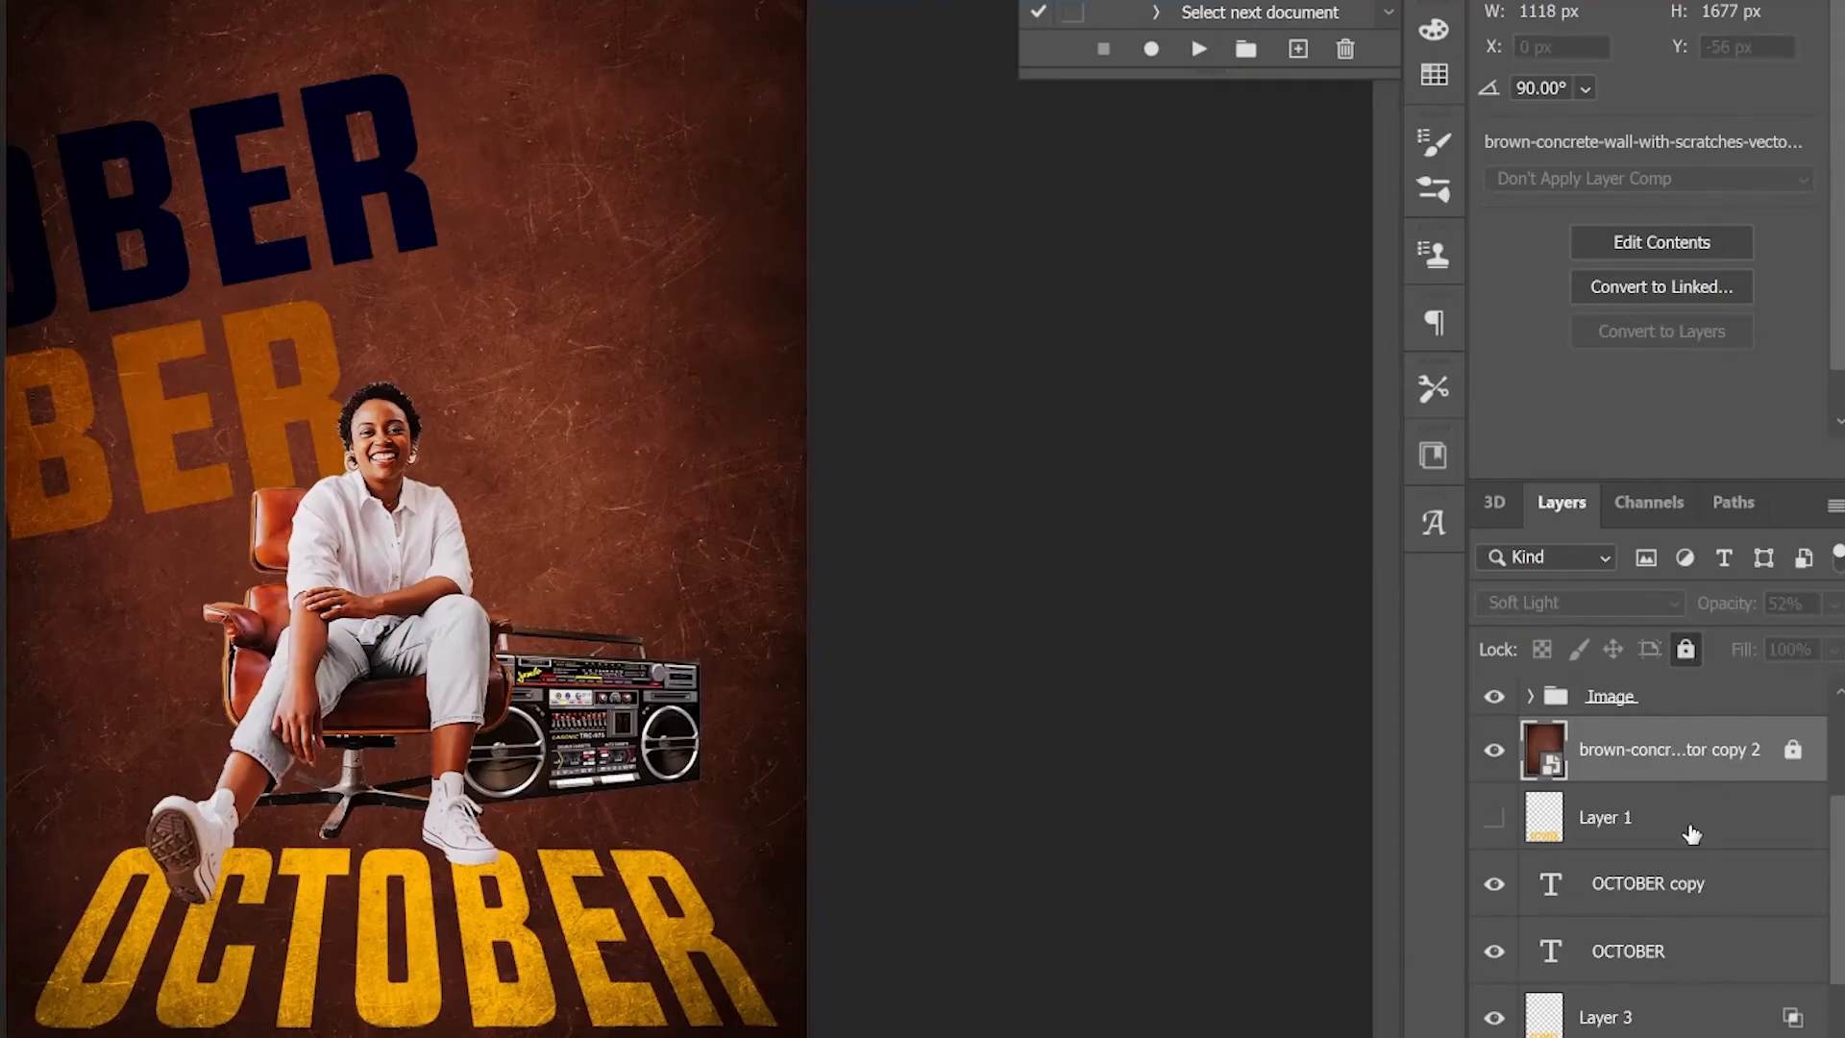
pyautogui.scroll(3, 1692, 770)
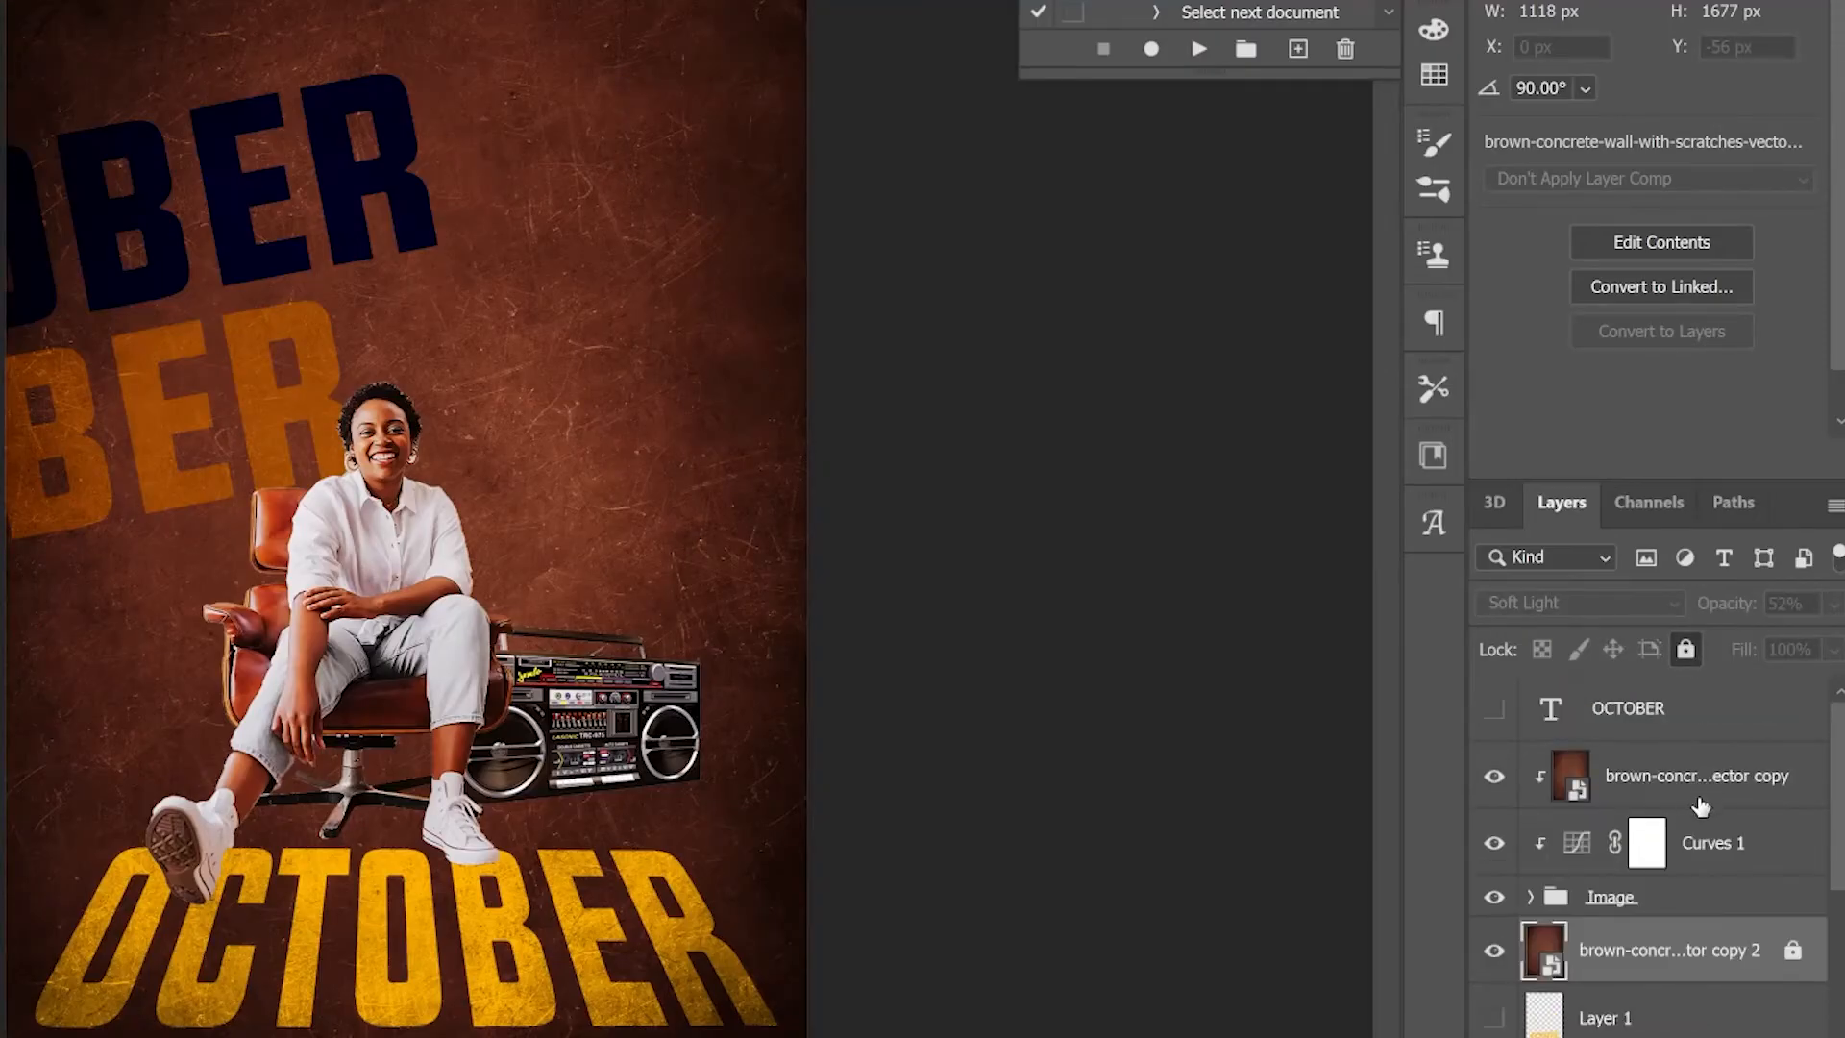
pyautogui.click(1721, 775)
pyautogui.click(1685, 651)
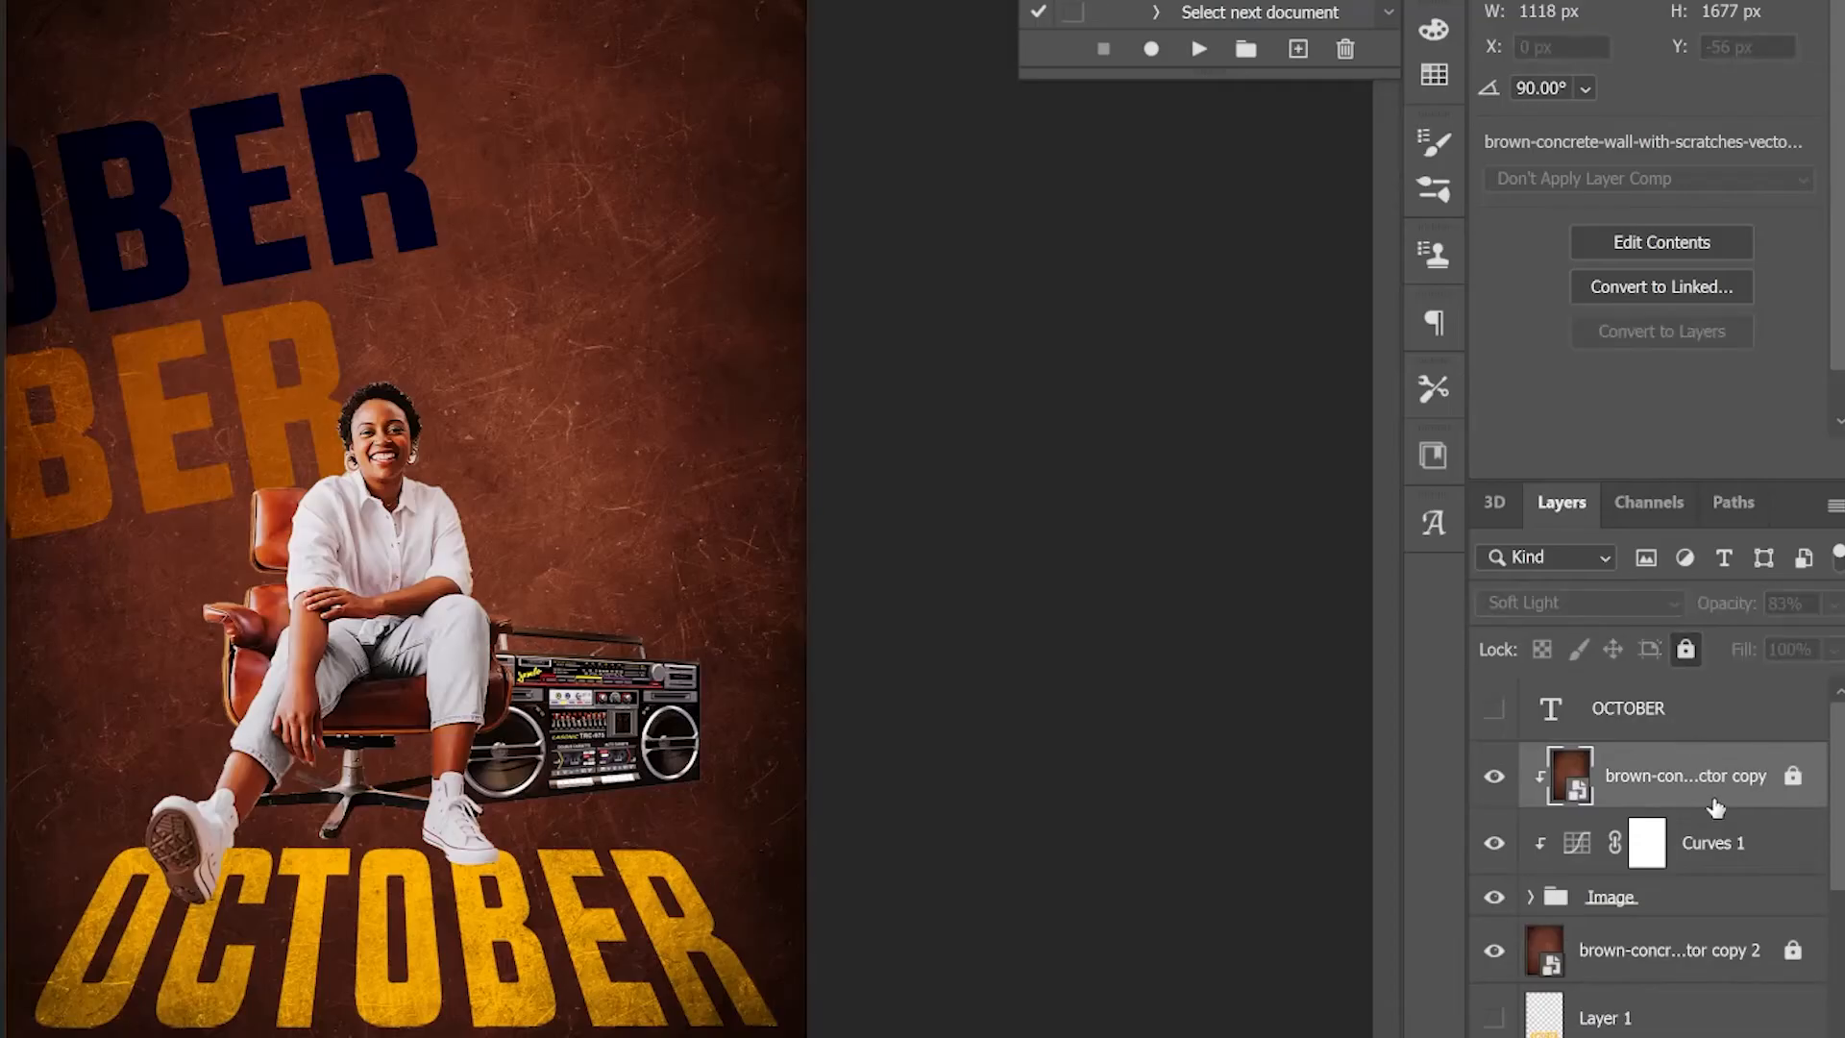
pyautogui.scroll(-4, 1720, 846)
pyautogui.scroll(-1, 1730, 884)
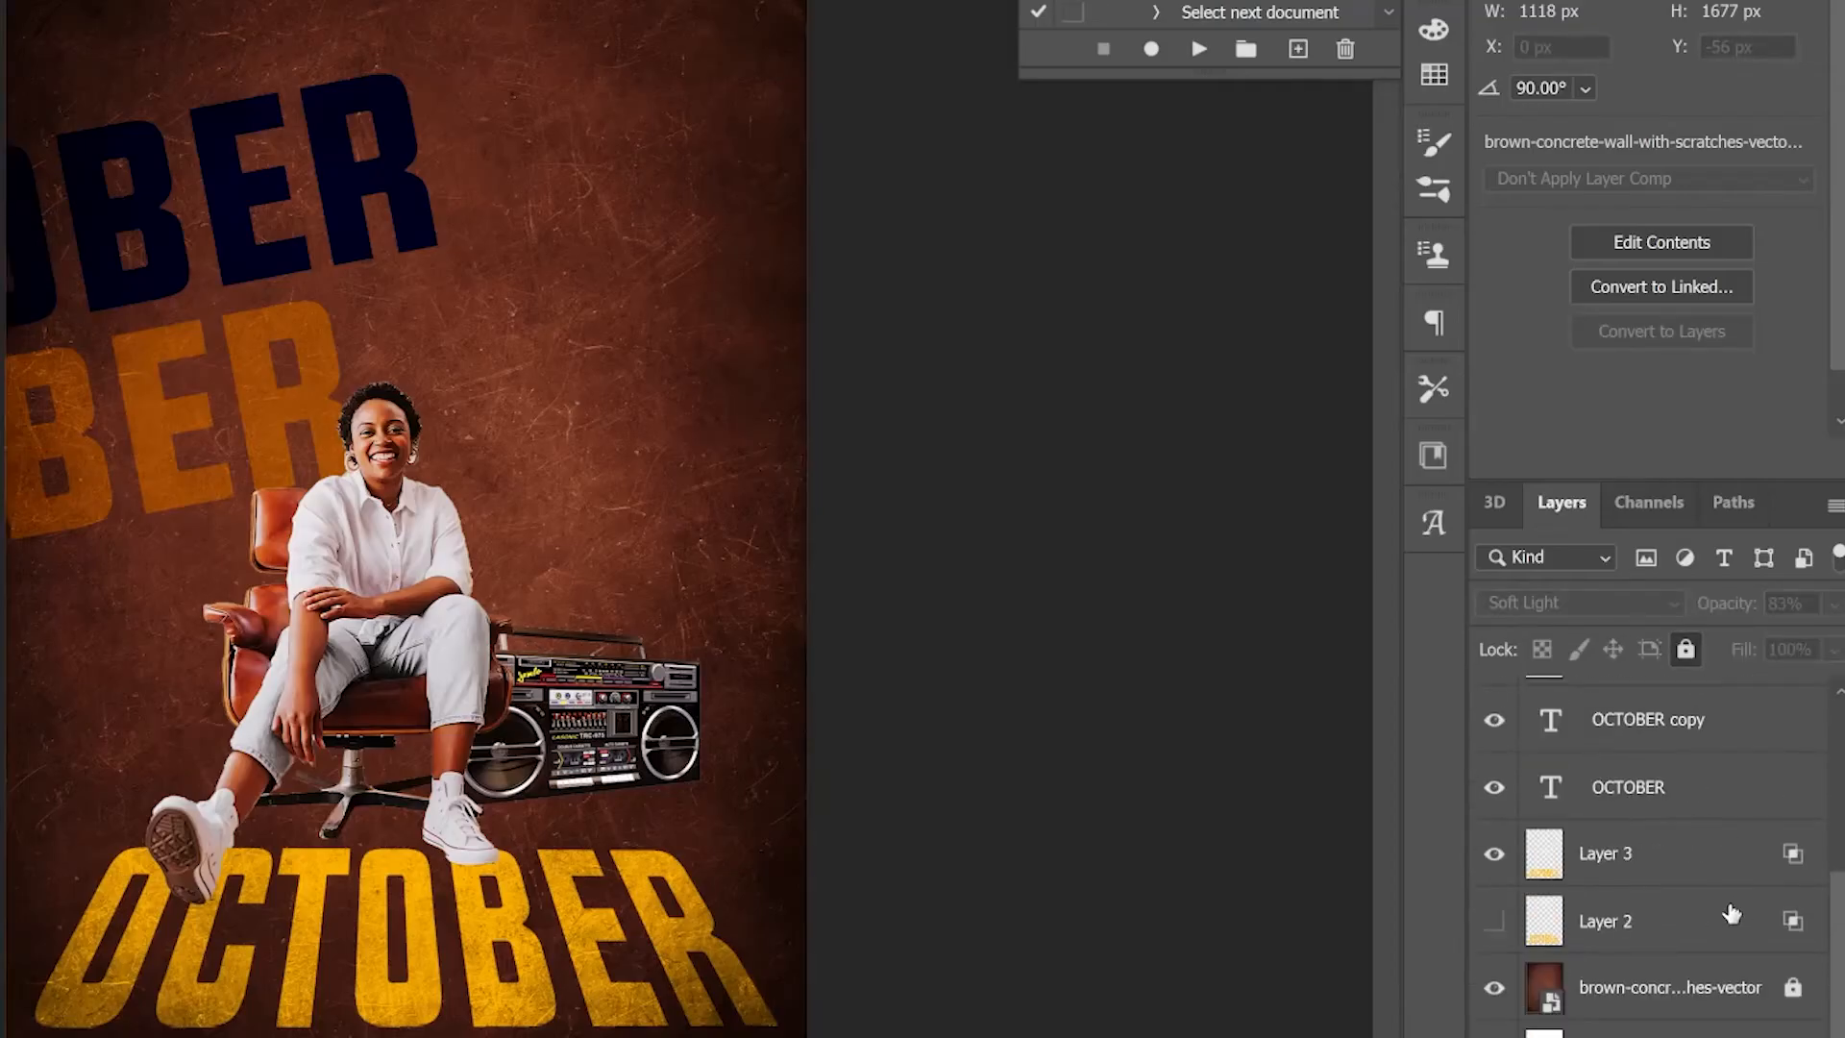
pyautogui.scroll(5, 1731, 942)
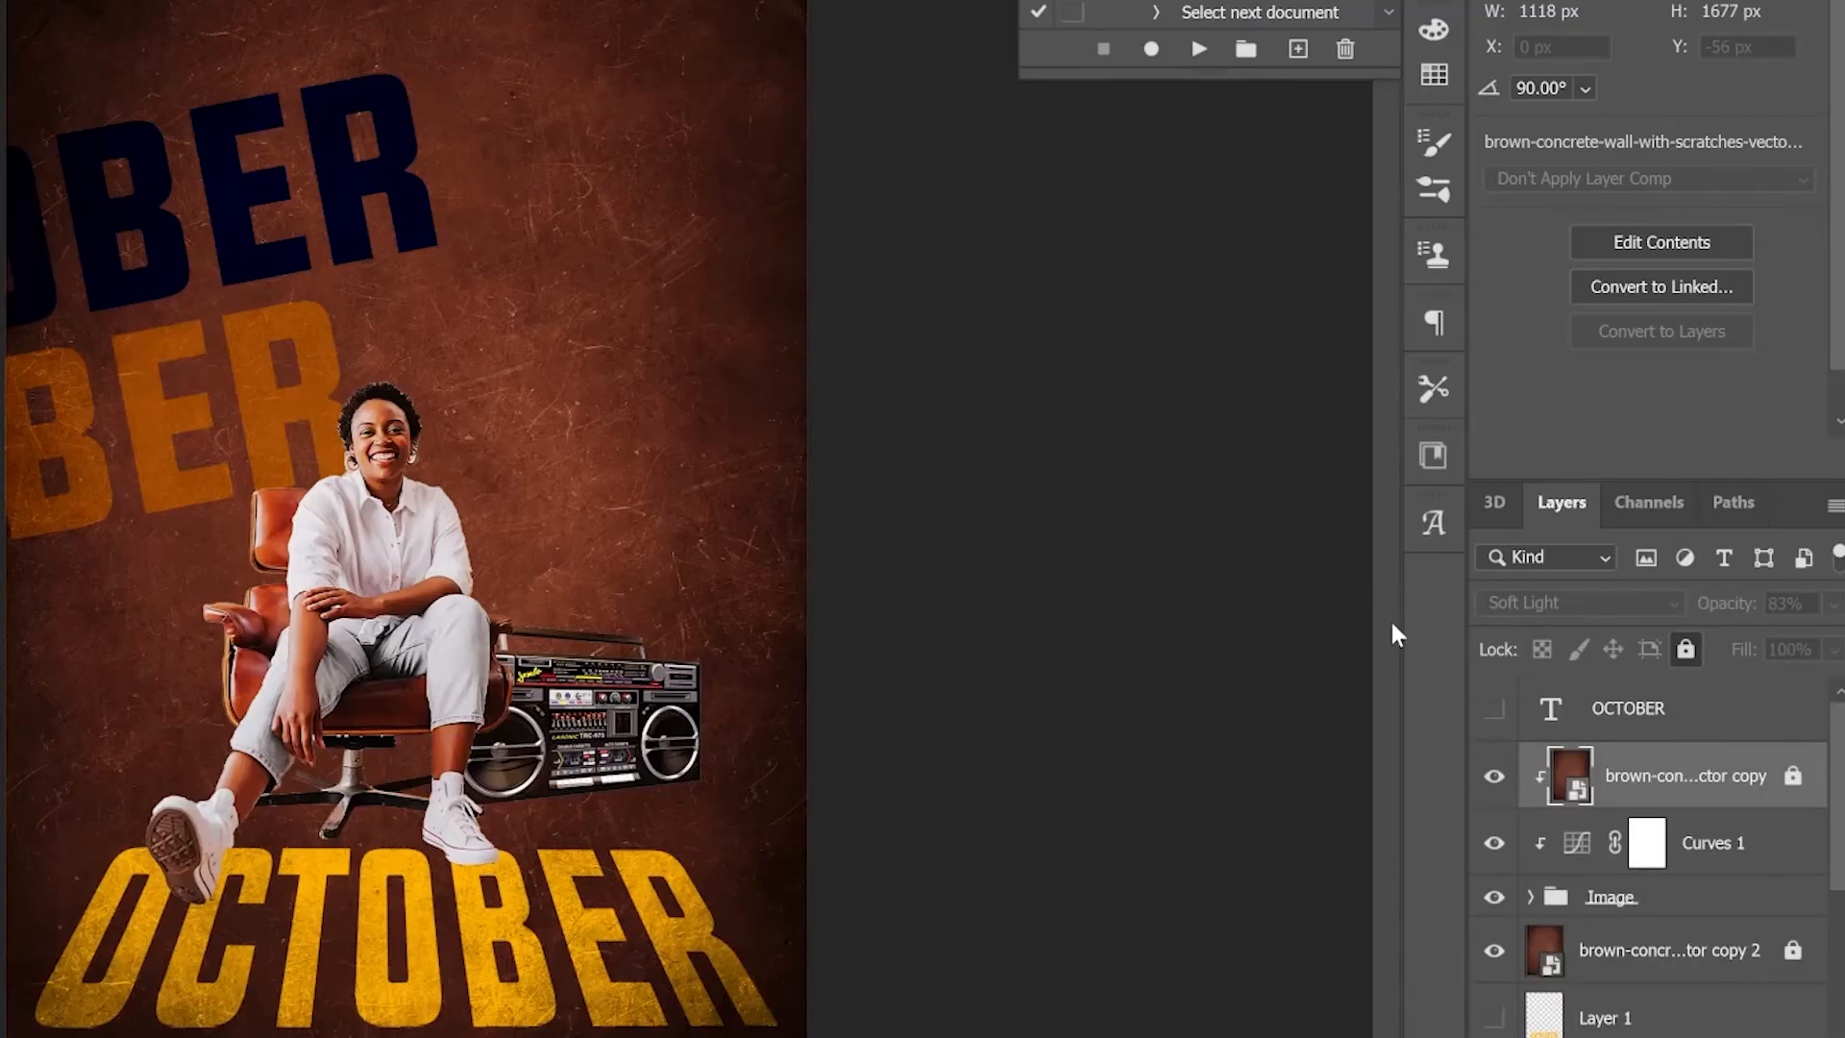
# Shift both large tilted OCTOBER texts together slightly right and down behind the woman
pyautogui.moveTo(364, 209); pyautogui.dragTo(420, 230)
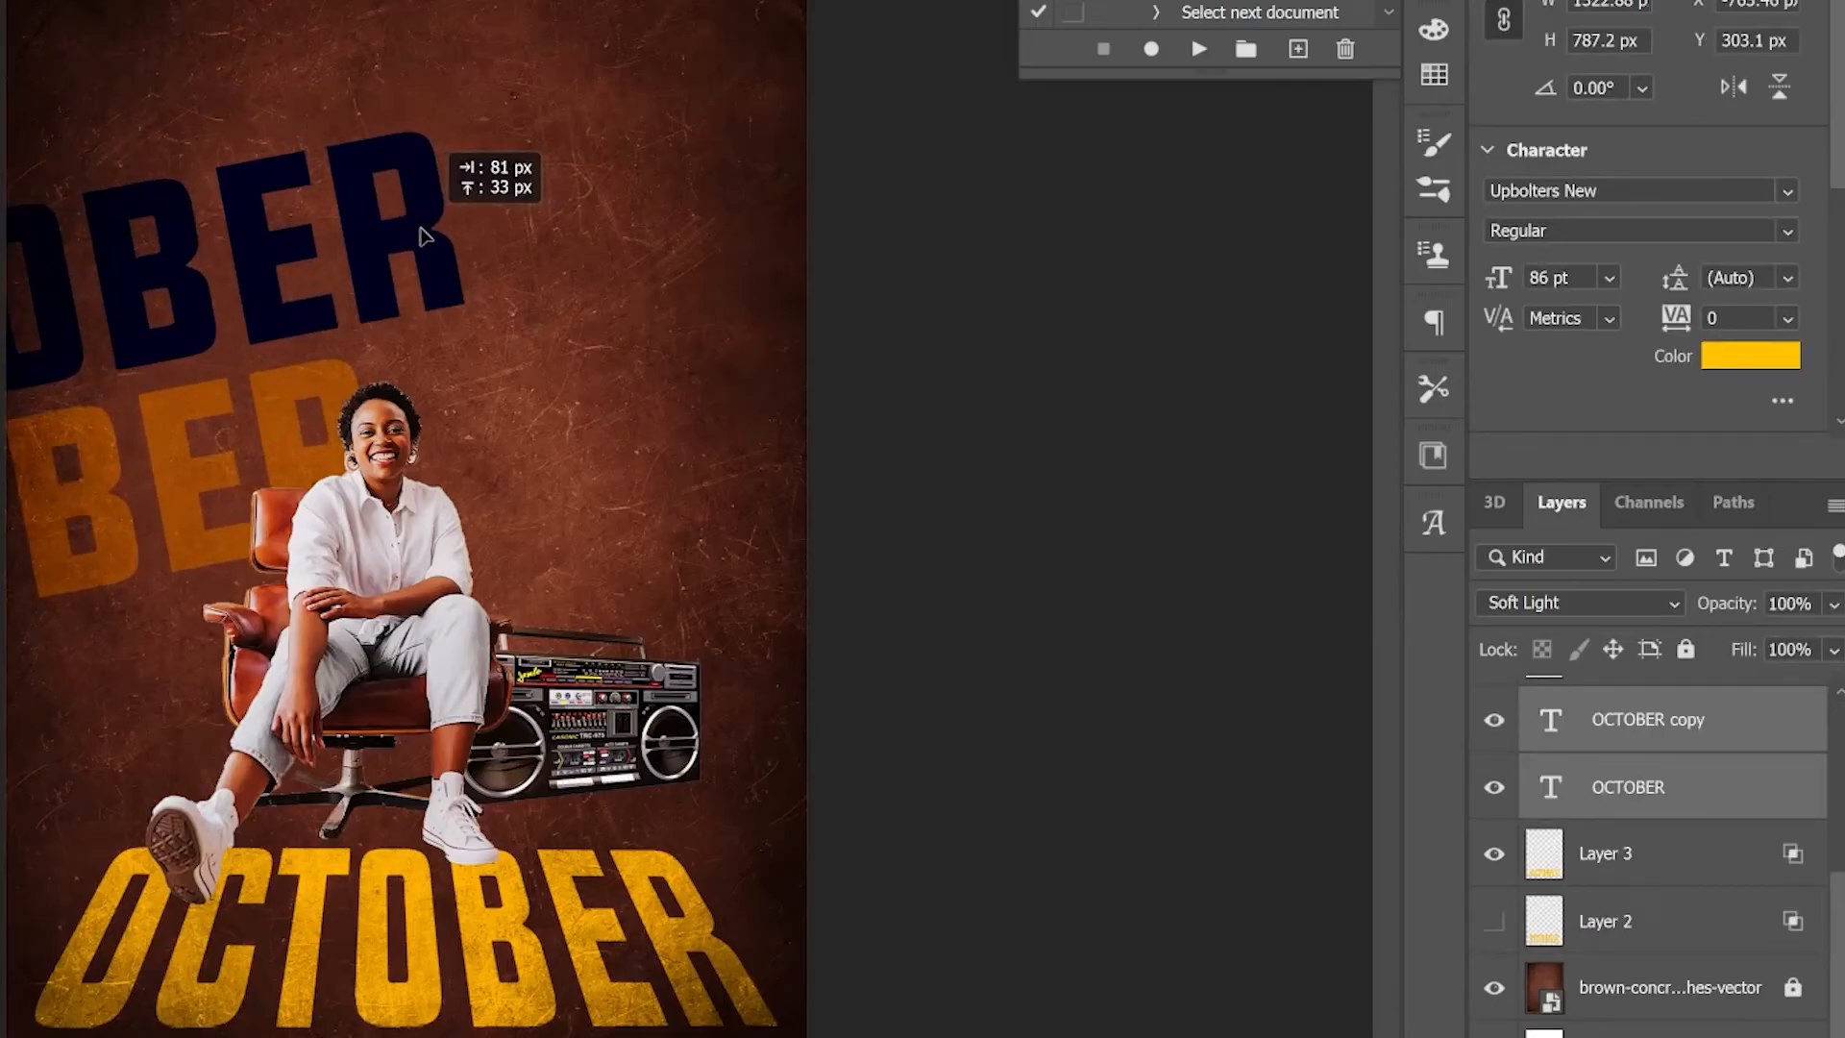
pyautogui.moveTo(378, 291); pyautogui.dragTo(393, 287)
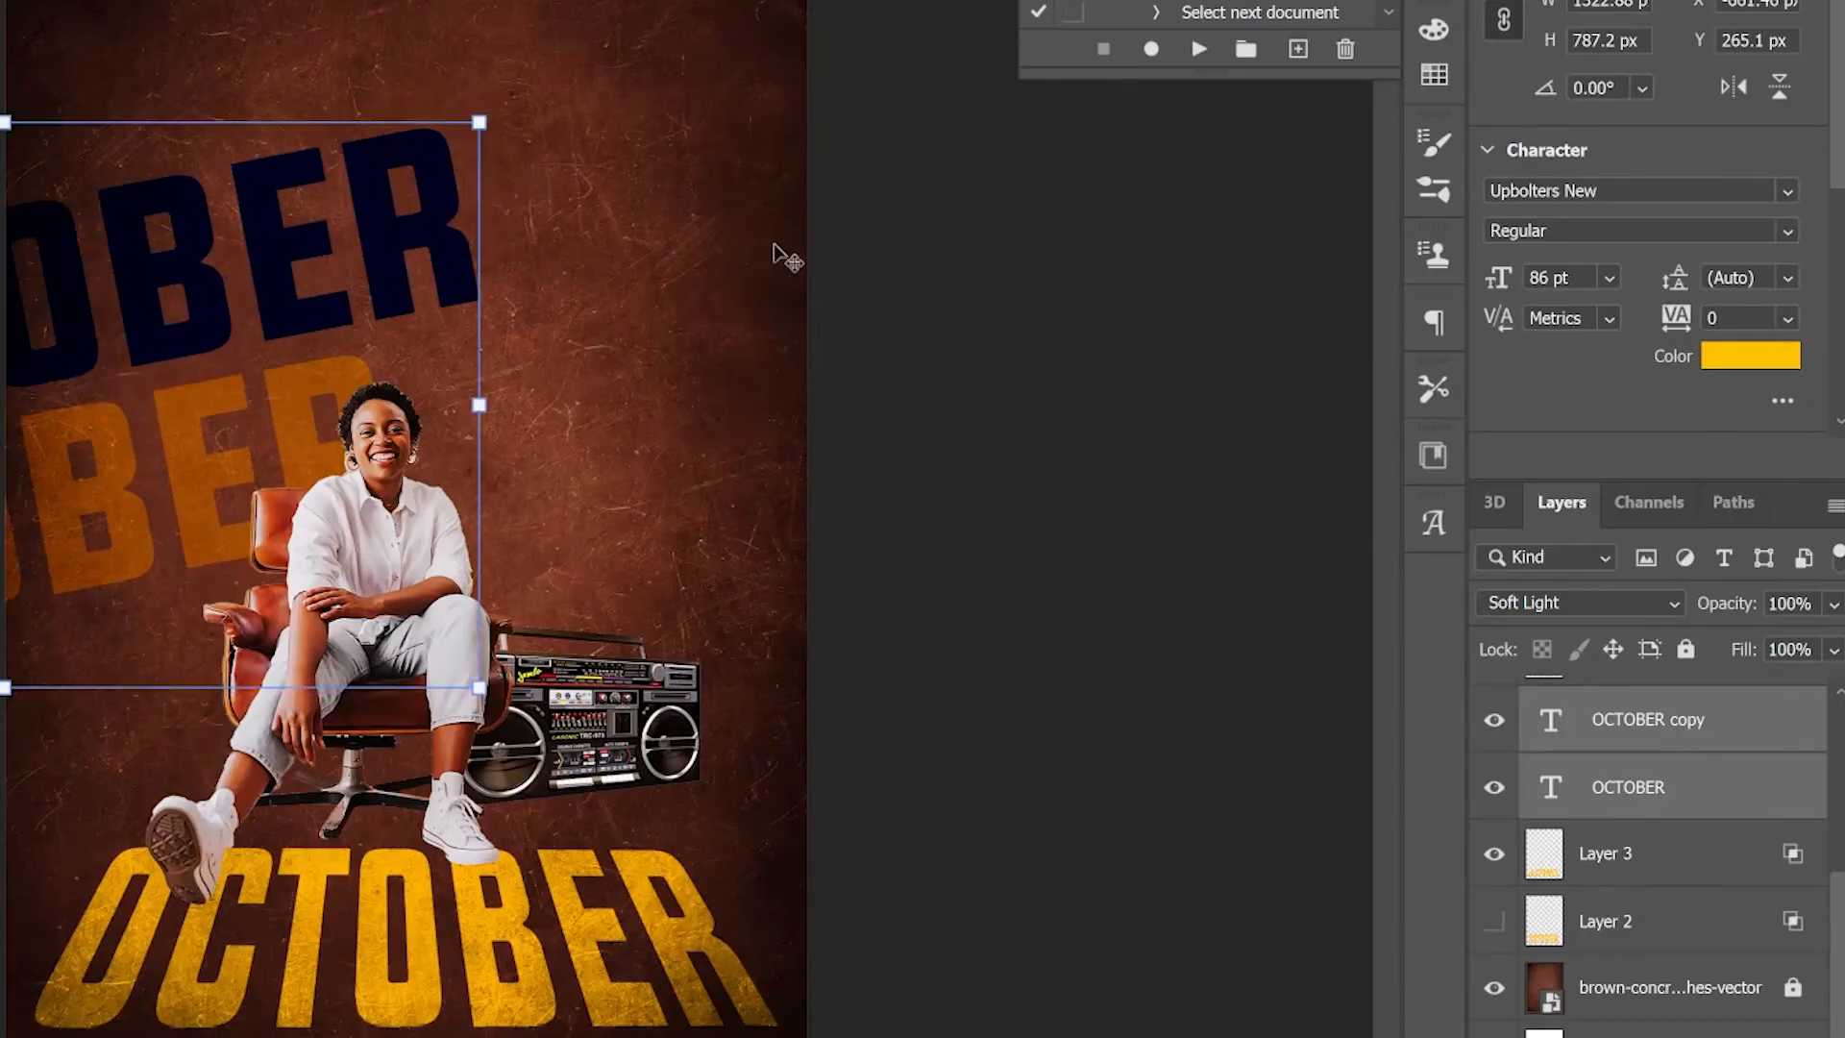
pyautogui.click(1146, 448)
pyautogui.click(985, 438)
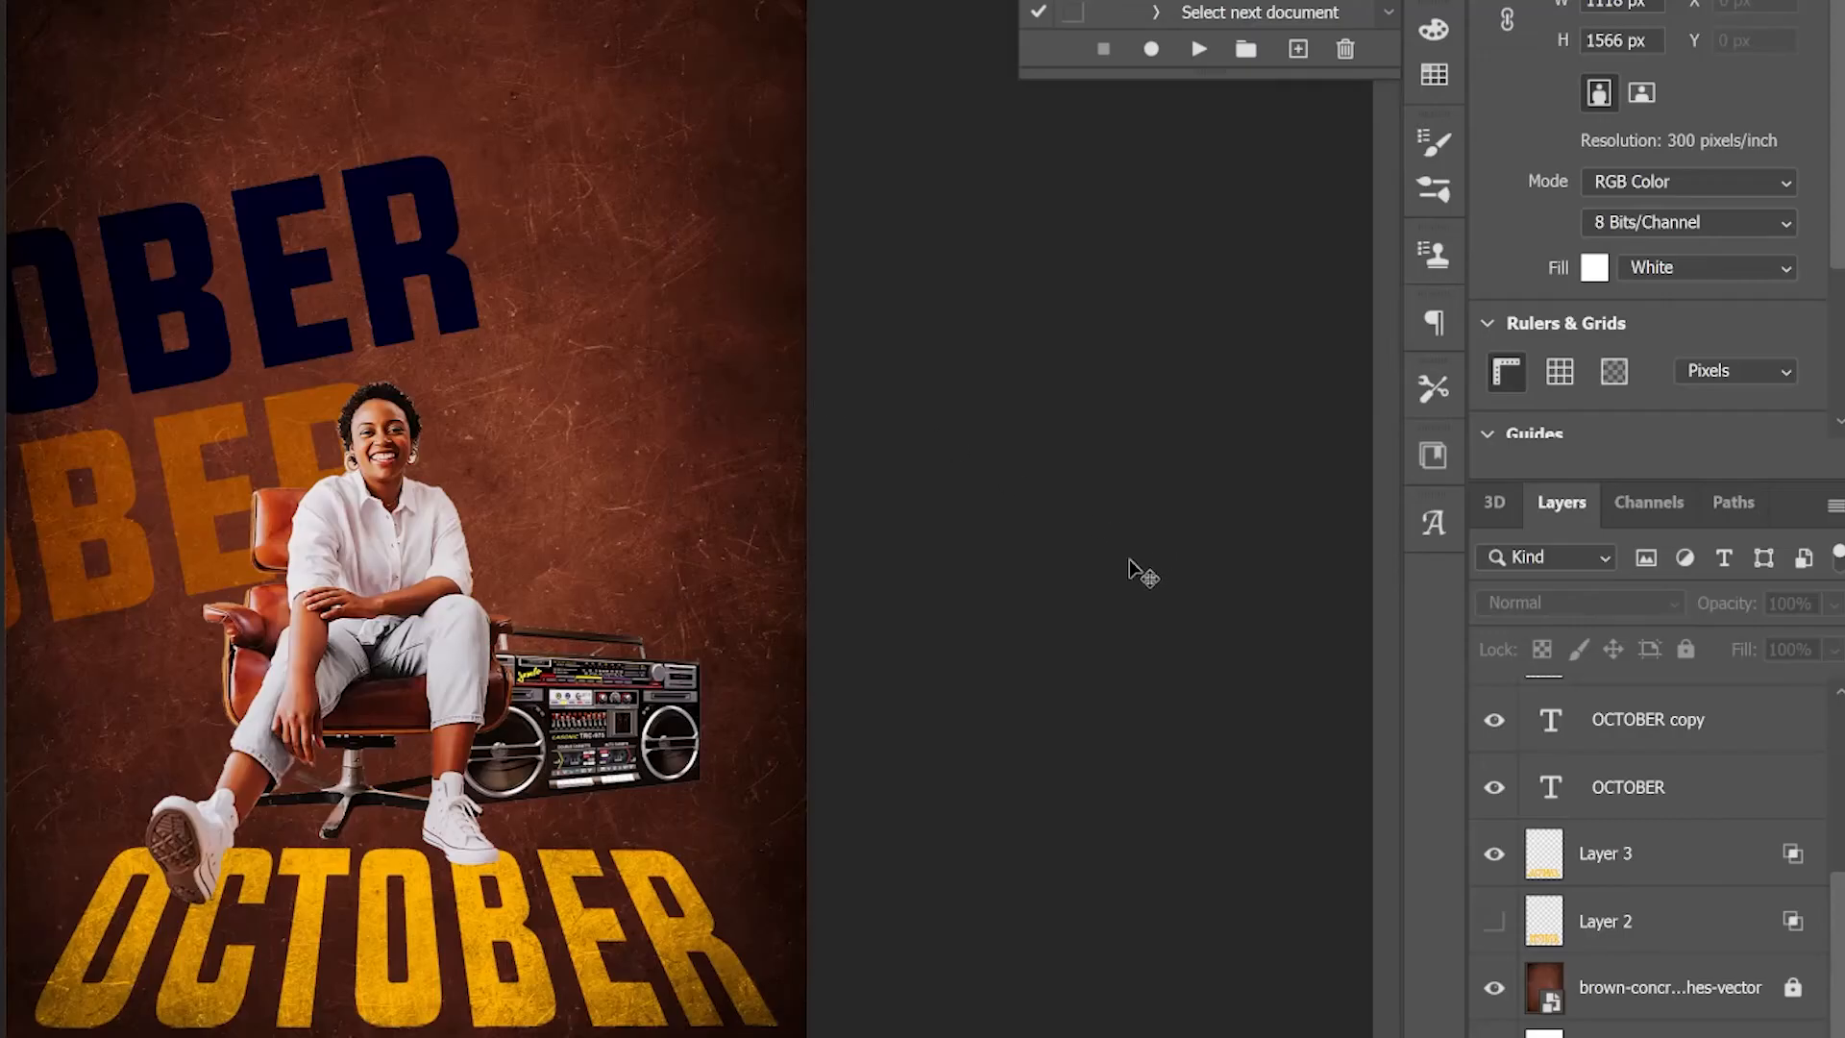
# Add a new empty layer at the top of the layer stack and activate the Pencil tool
pyautogui.scroll(5, 1644, 894)
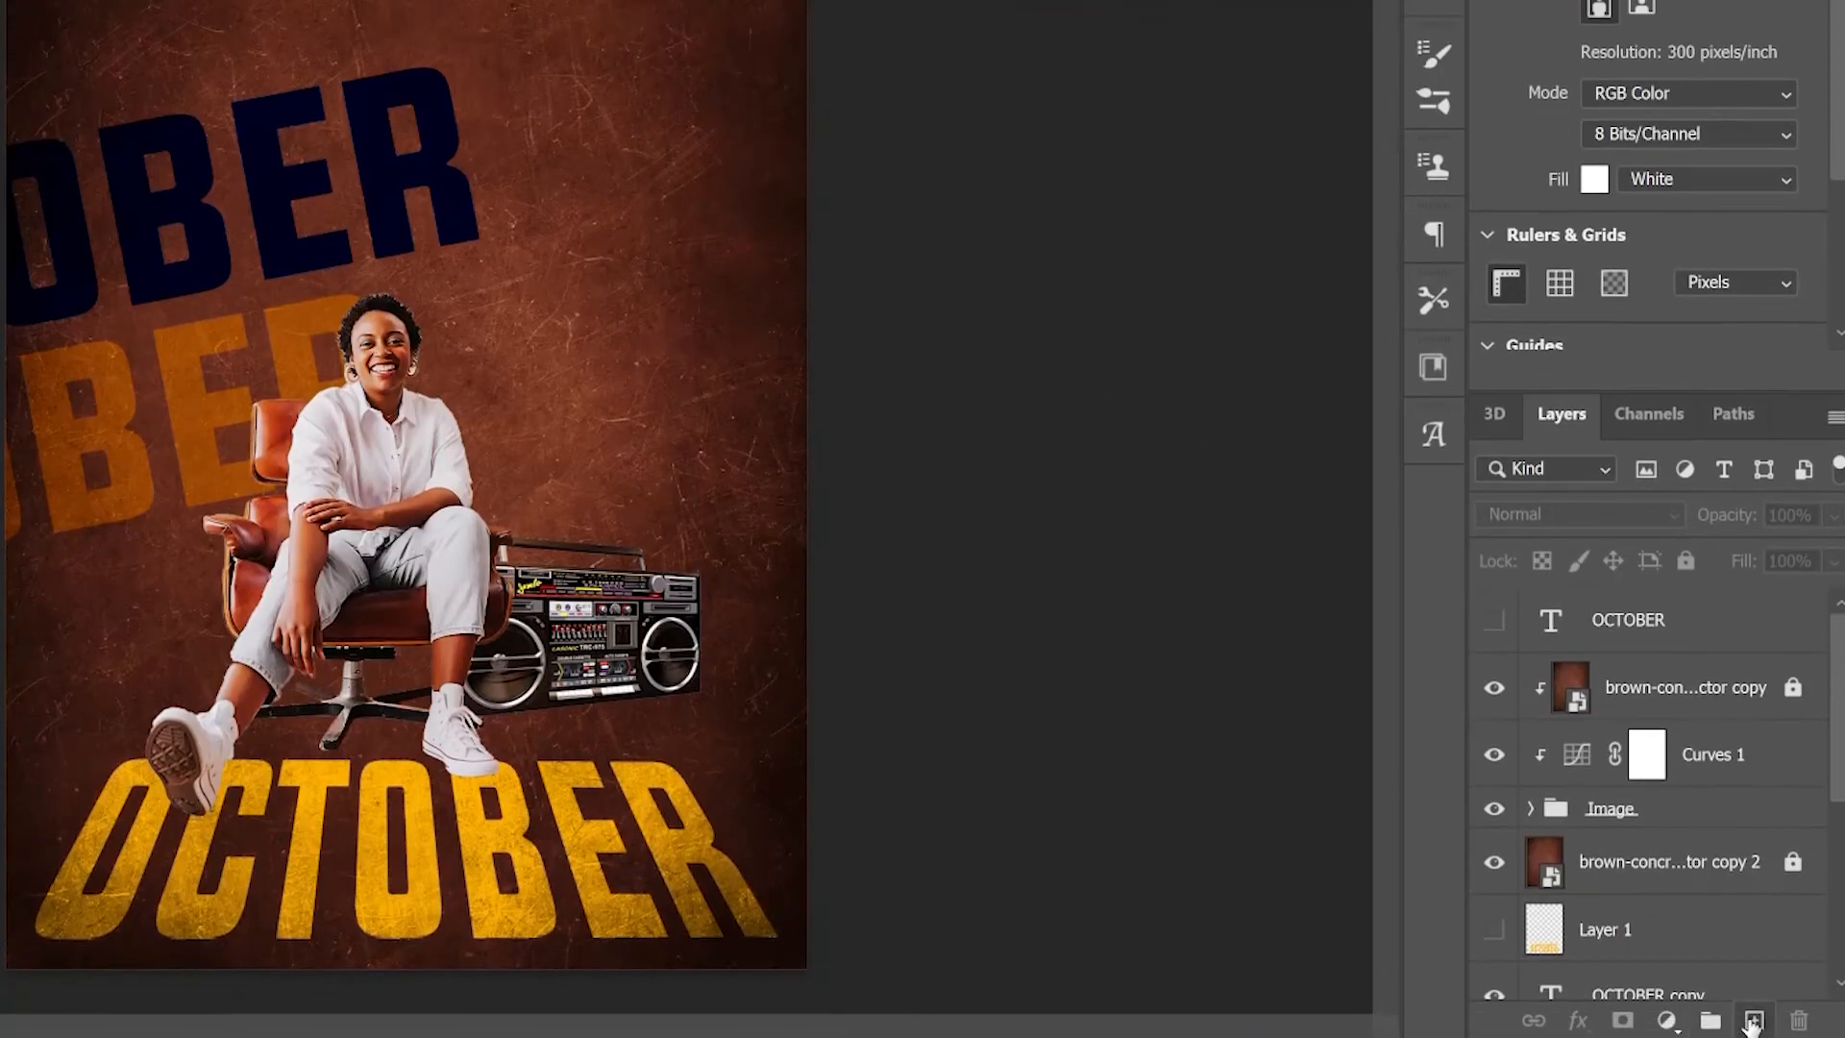
pyautogui.click(1753, 1021)
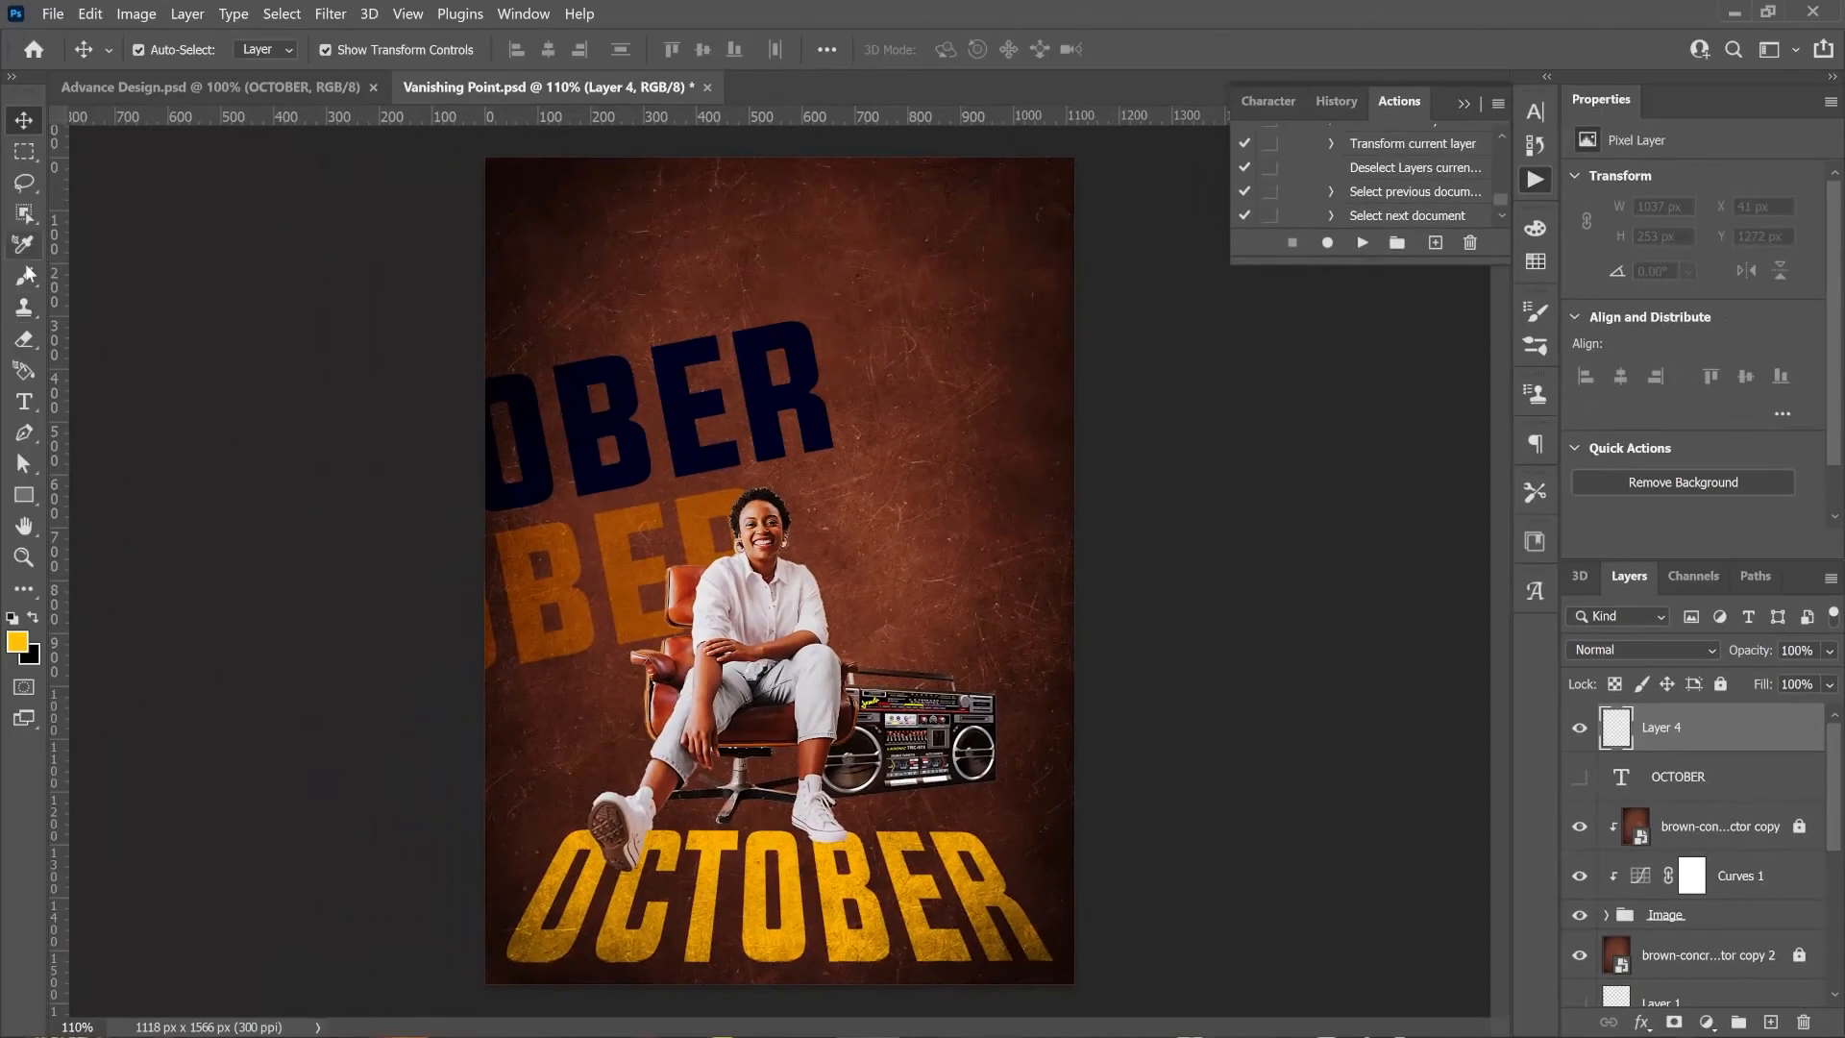
pyautogui.click(25, 277)
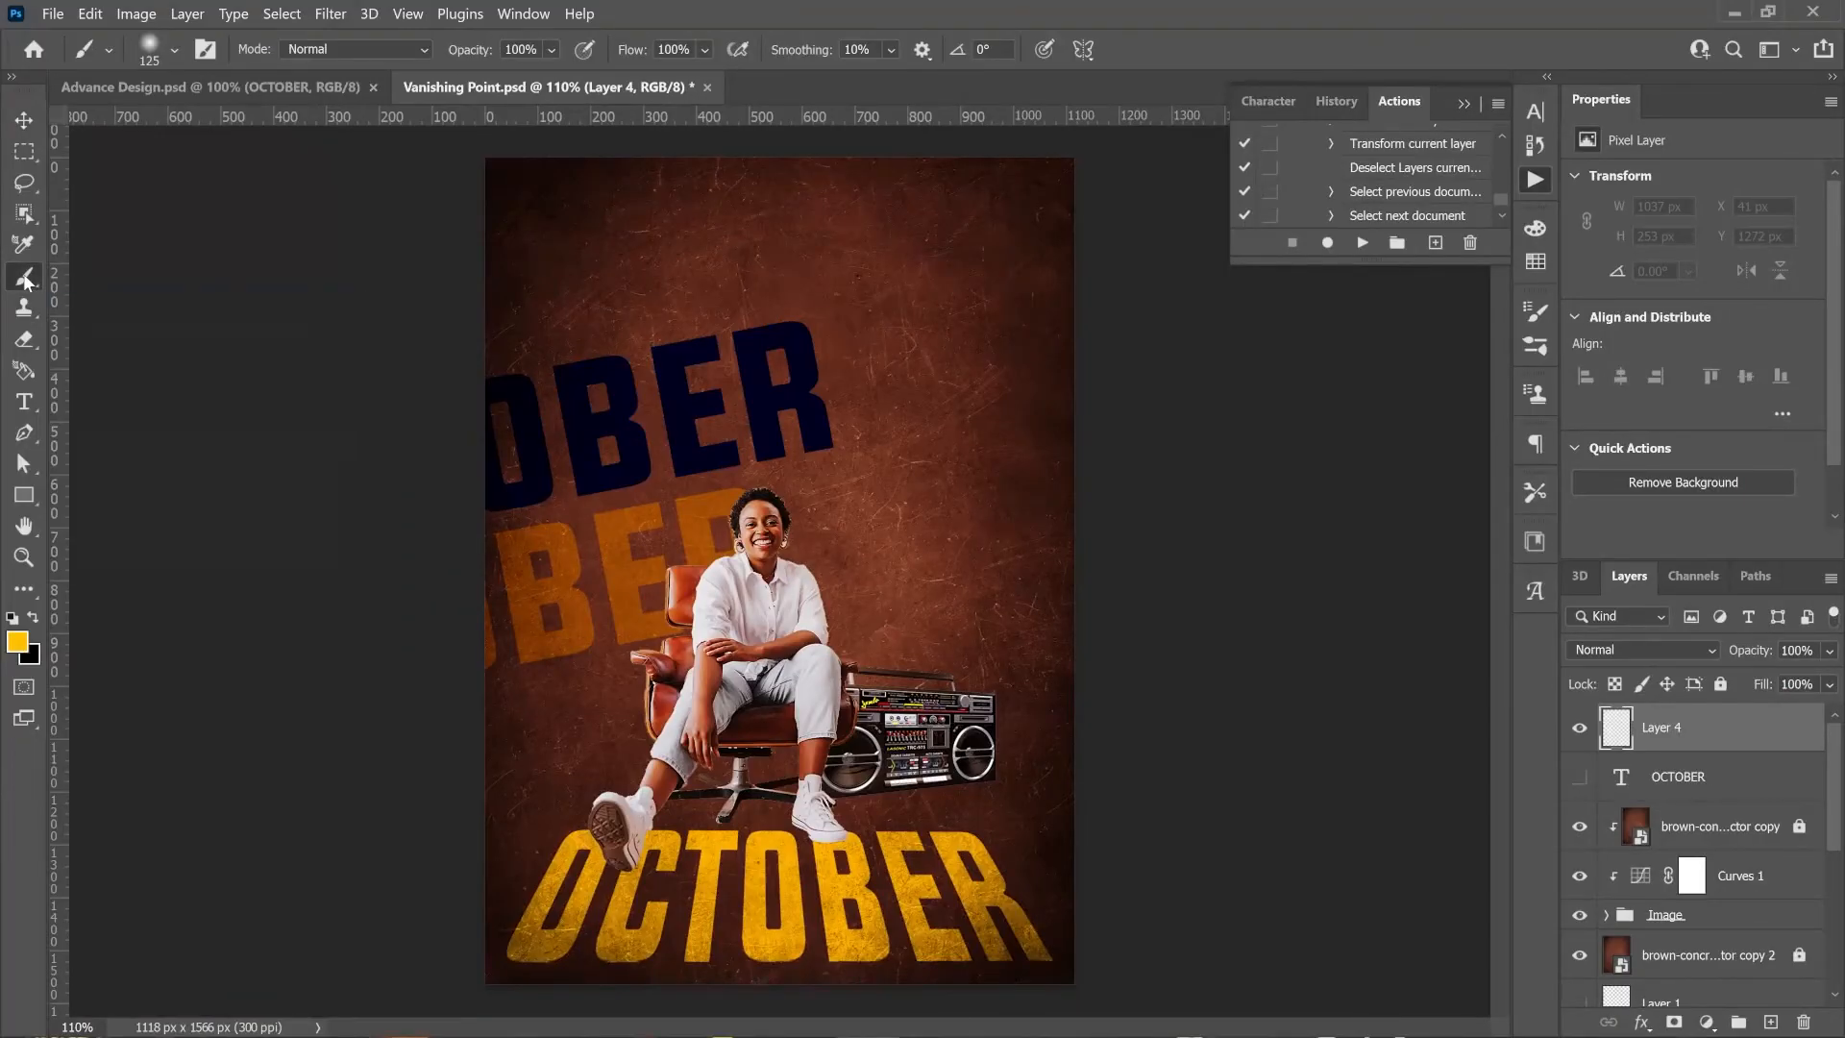
pyautogui.rightClick(26, 280)
pyautogui.click(125, 297)
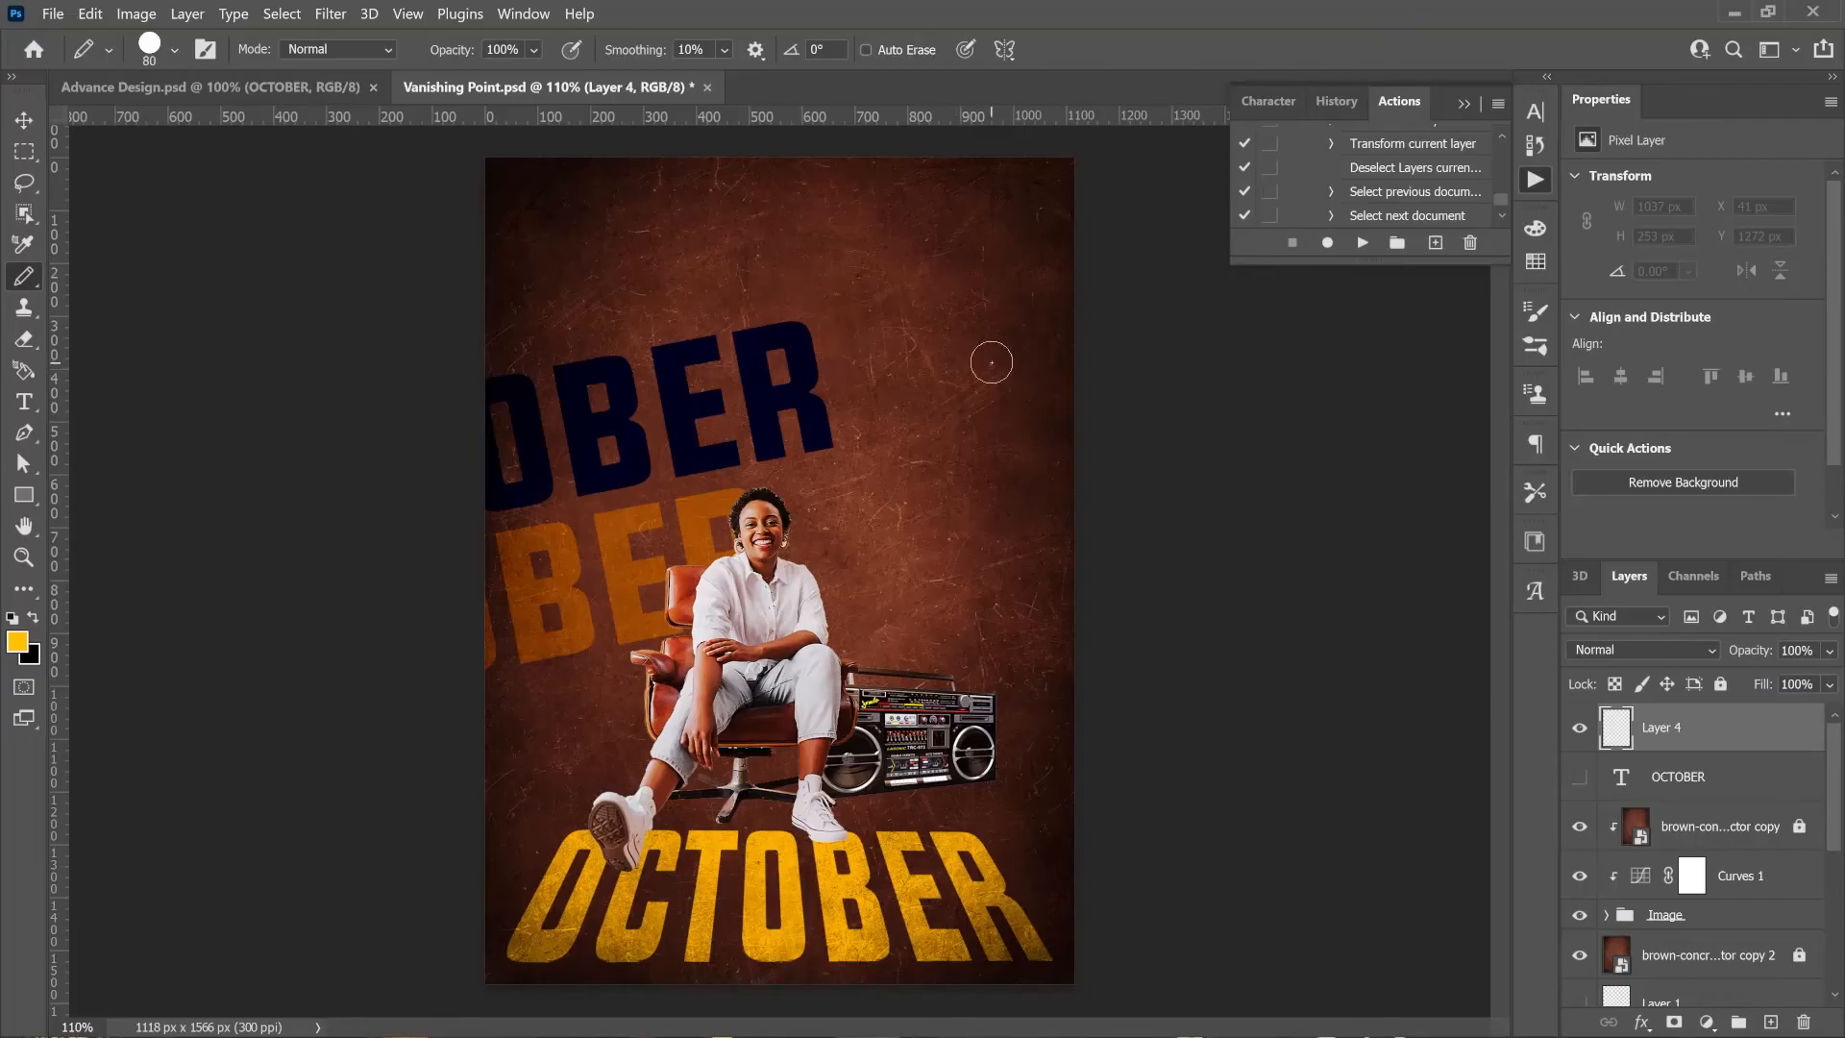
pyautogui.click(1004, 298)
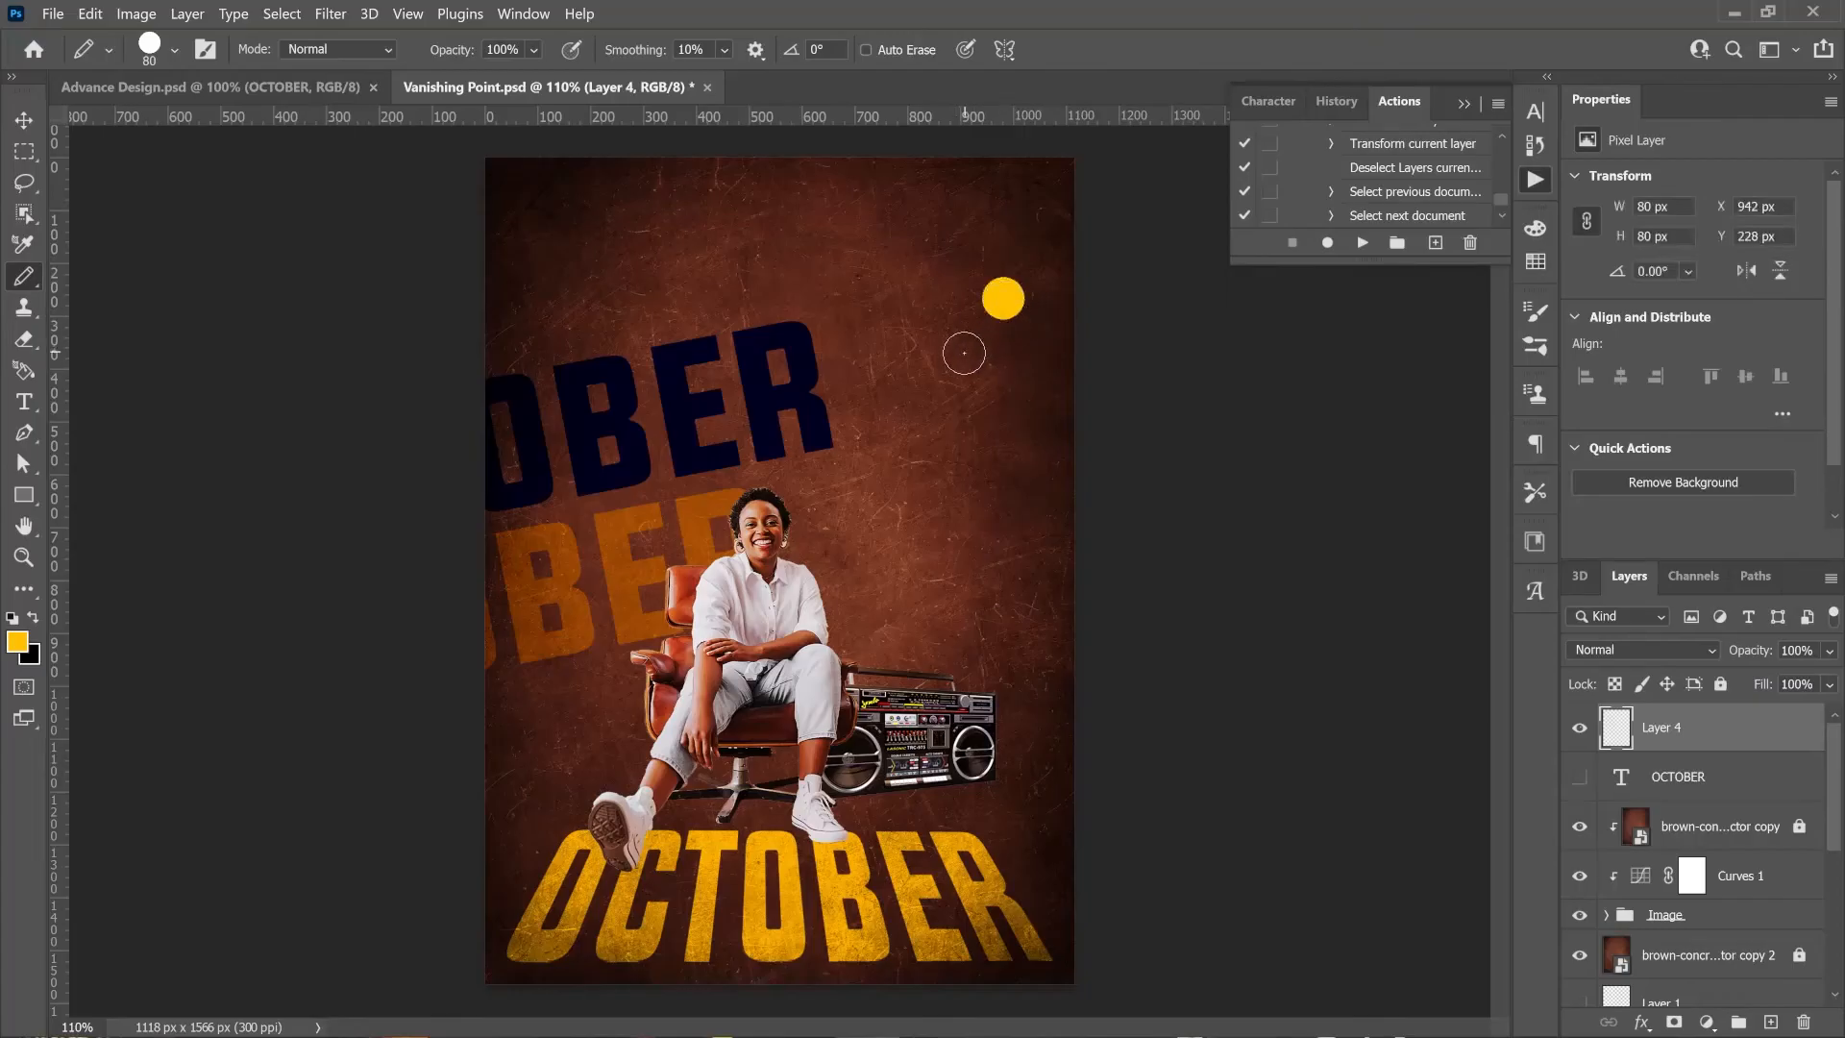
pyautogui.click(971, 406)
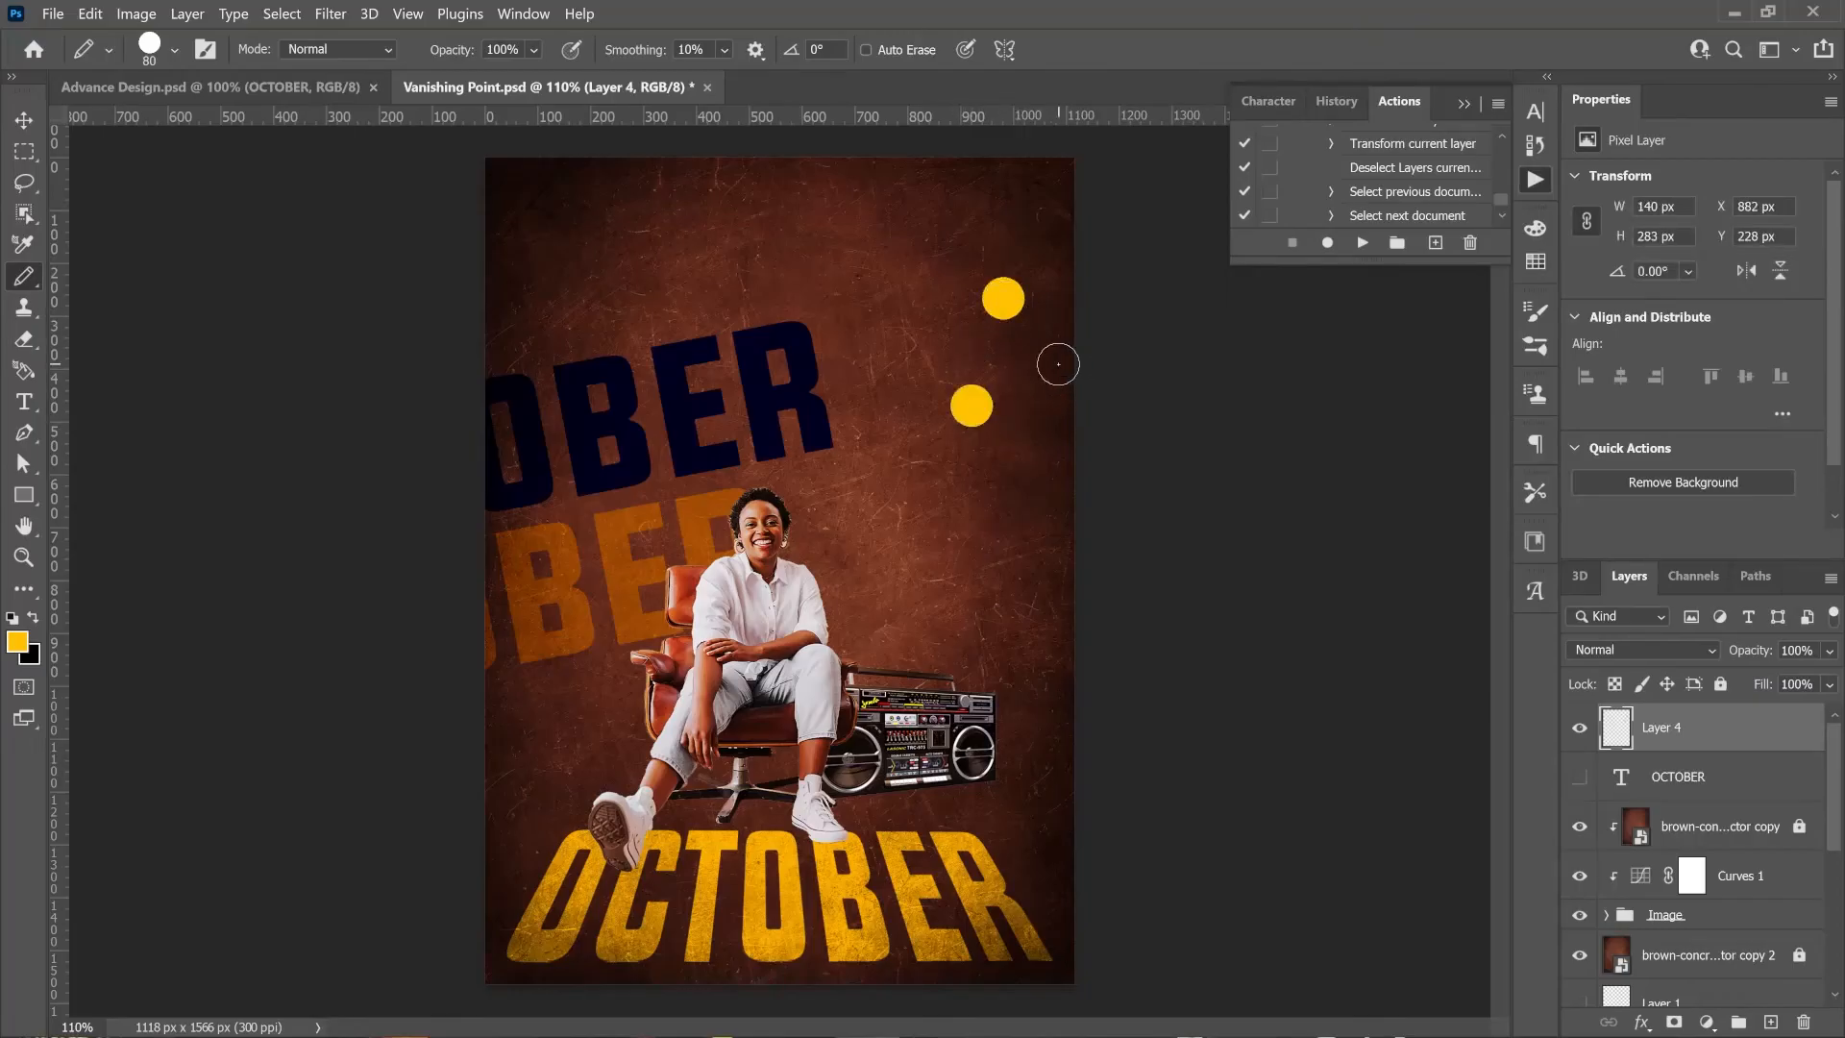
pyautogui.click(1056, 363)
pyautogui.click(1020, 528)
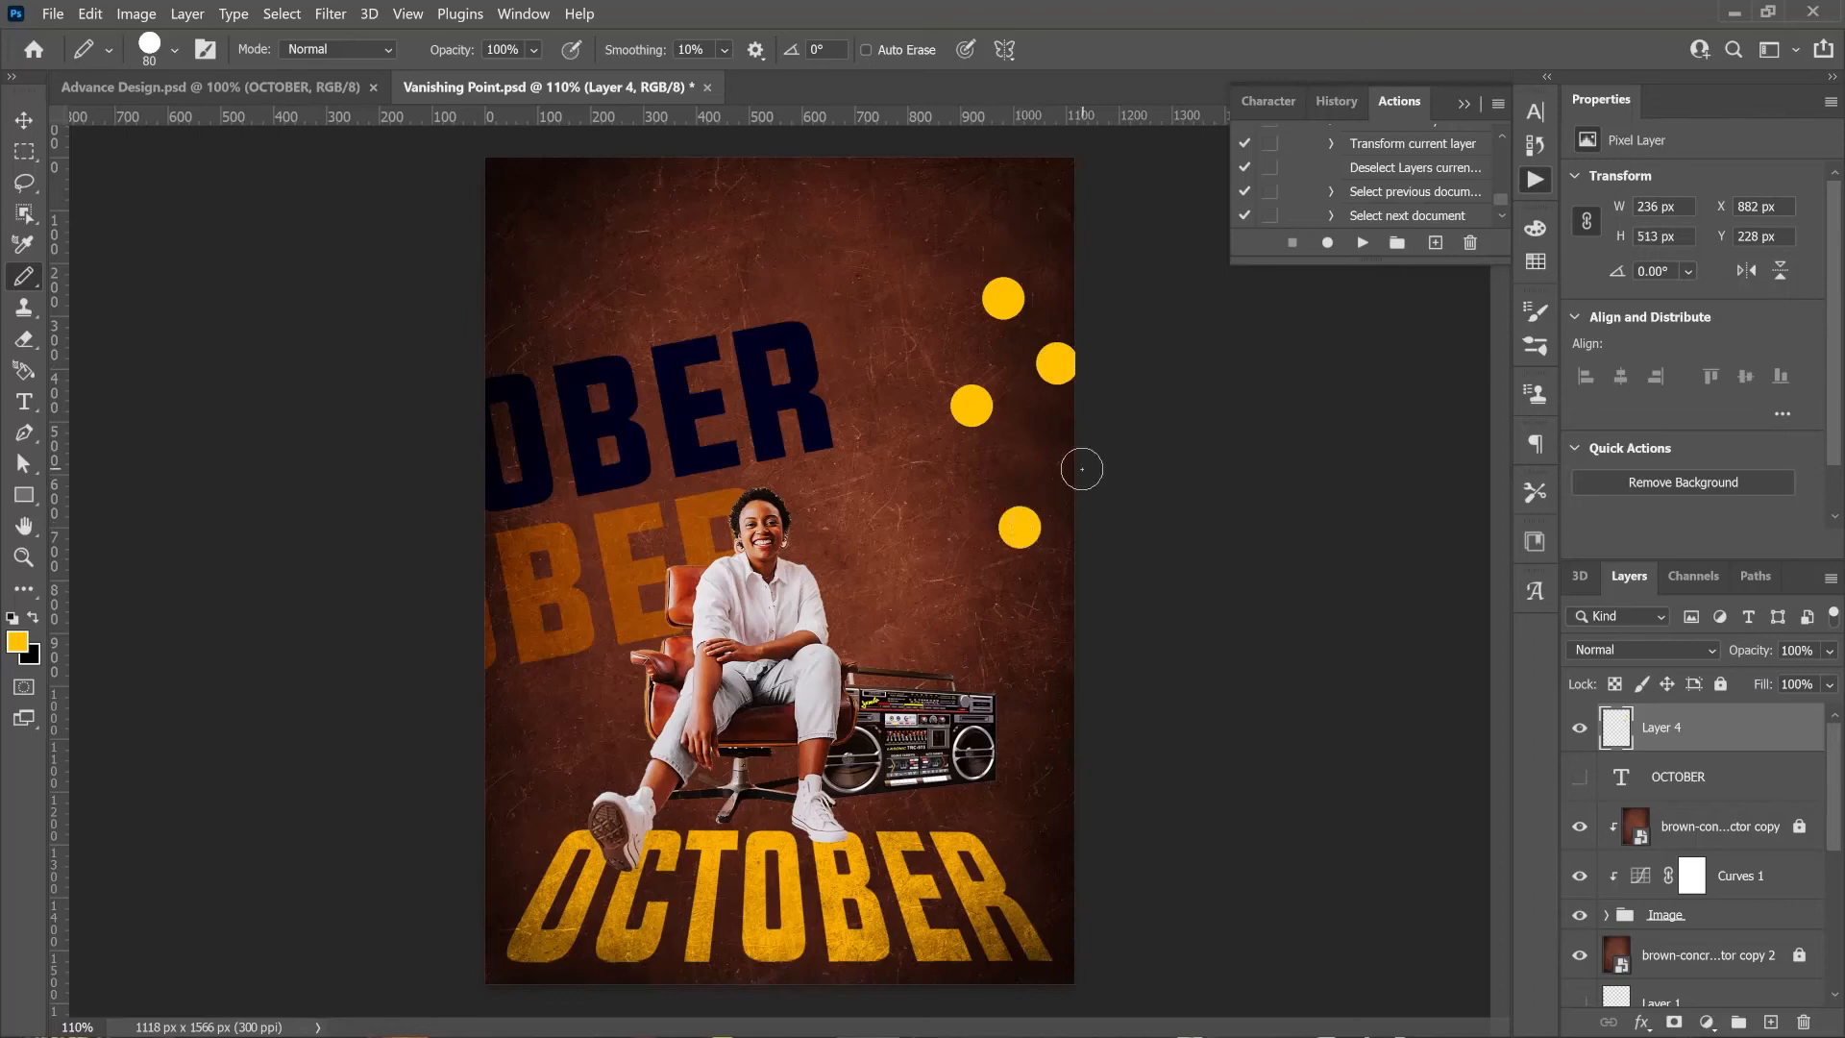
pyautogui.hotkey('ctrl', 'z')
pyautogui.hotkey('ctrl', 'z')
pyautogui.hotkey('ctrl', 'z')
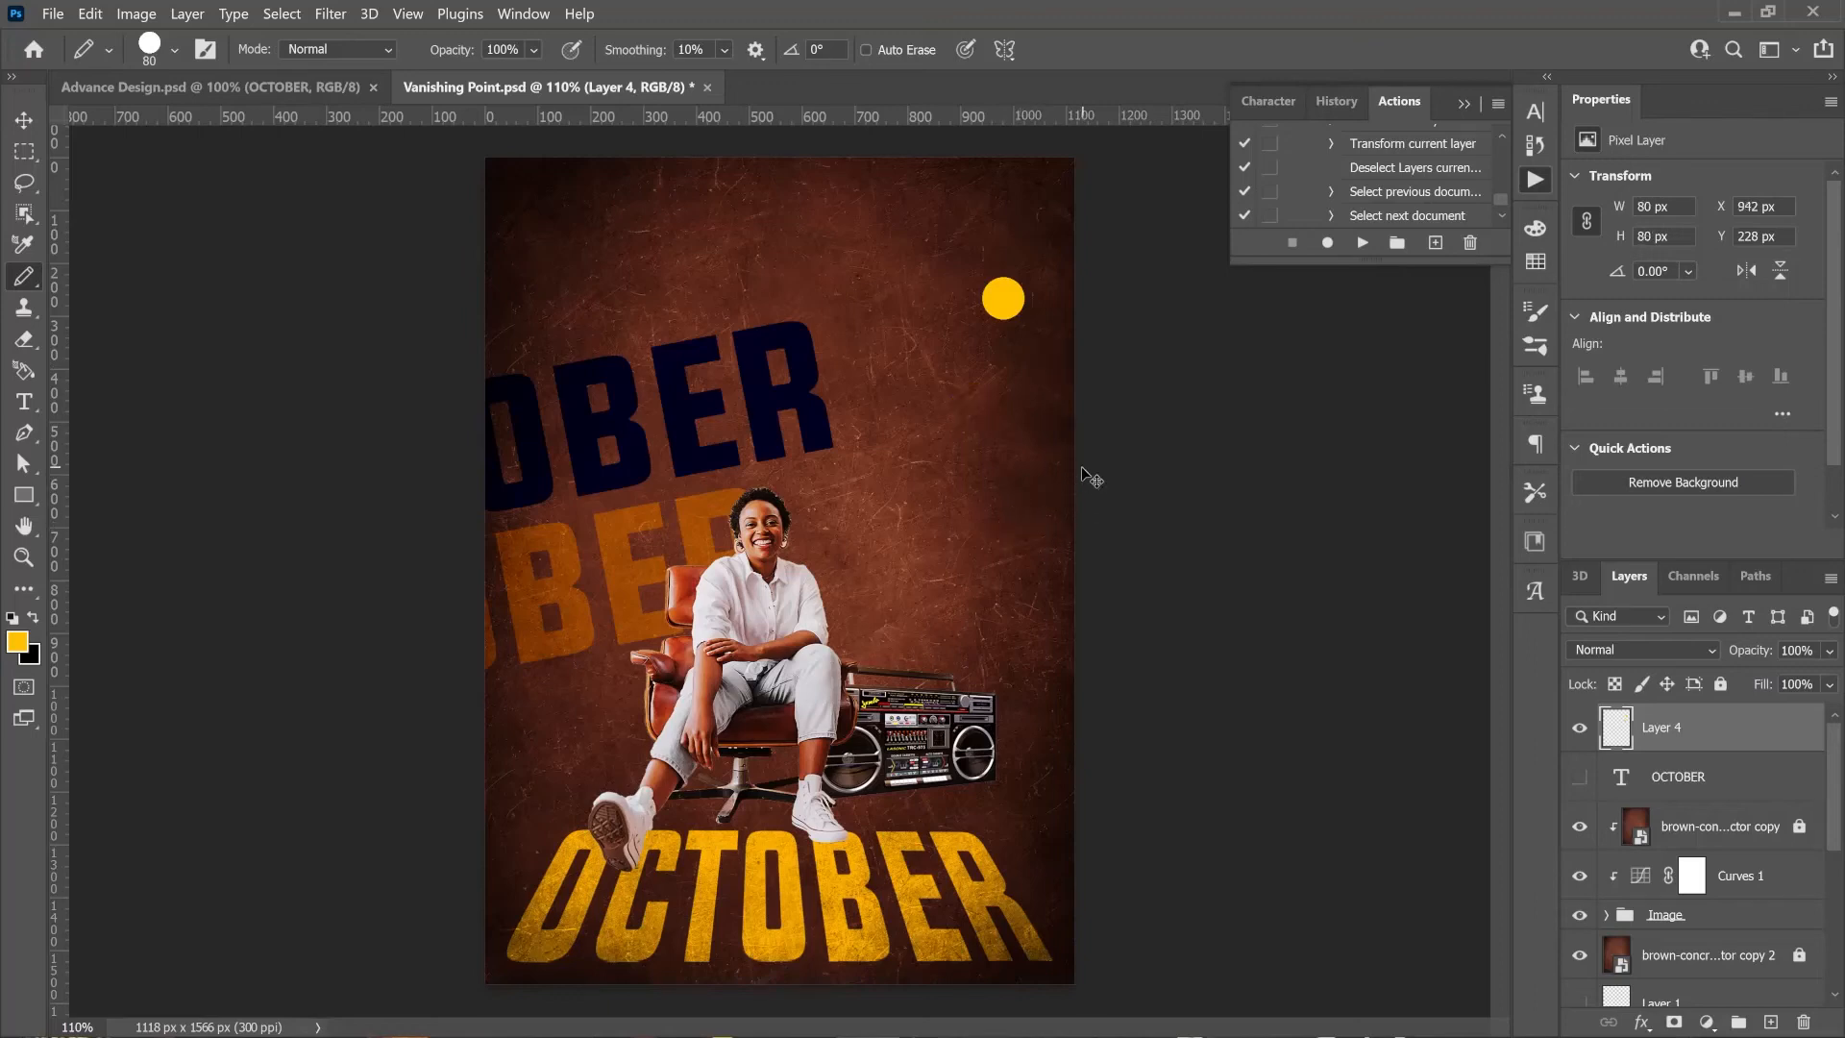
pyautogui.hotkey('ctrl', 'z')
# Set the foreground colour to white and stamp six scattered 80 px Pencil dots on Layer 4 across the poster's upper right area
pyautogui.click(1534, 261)
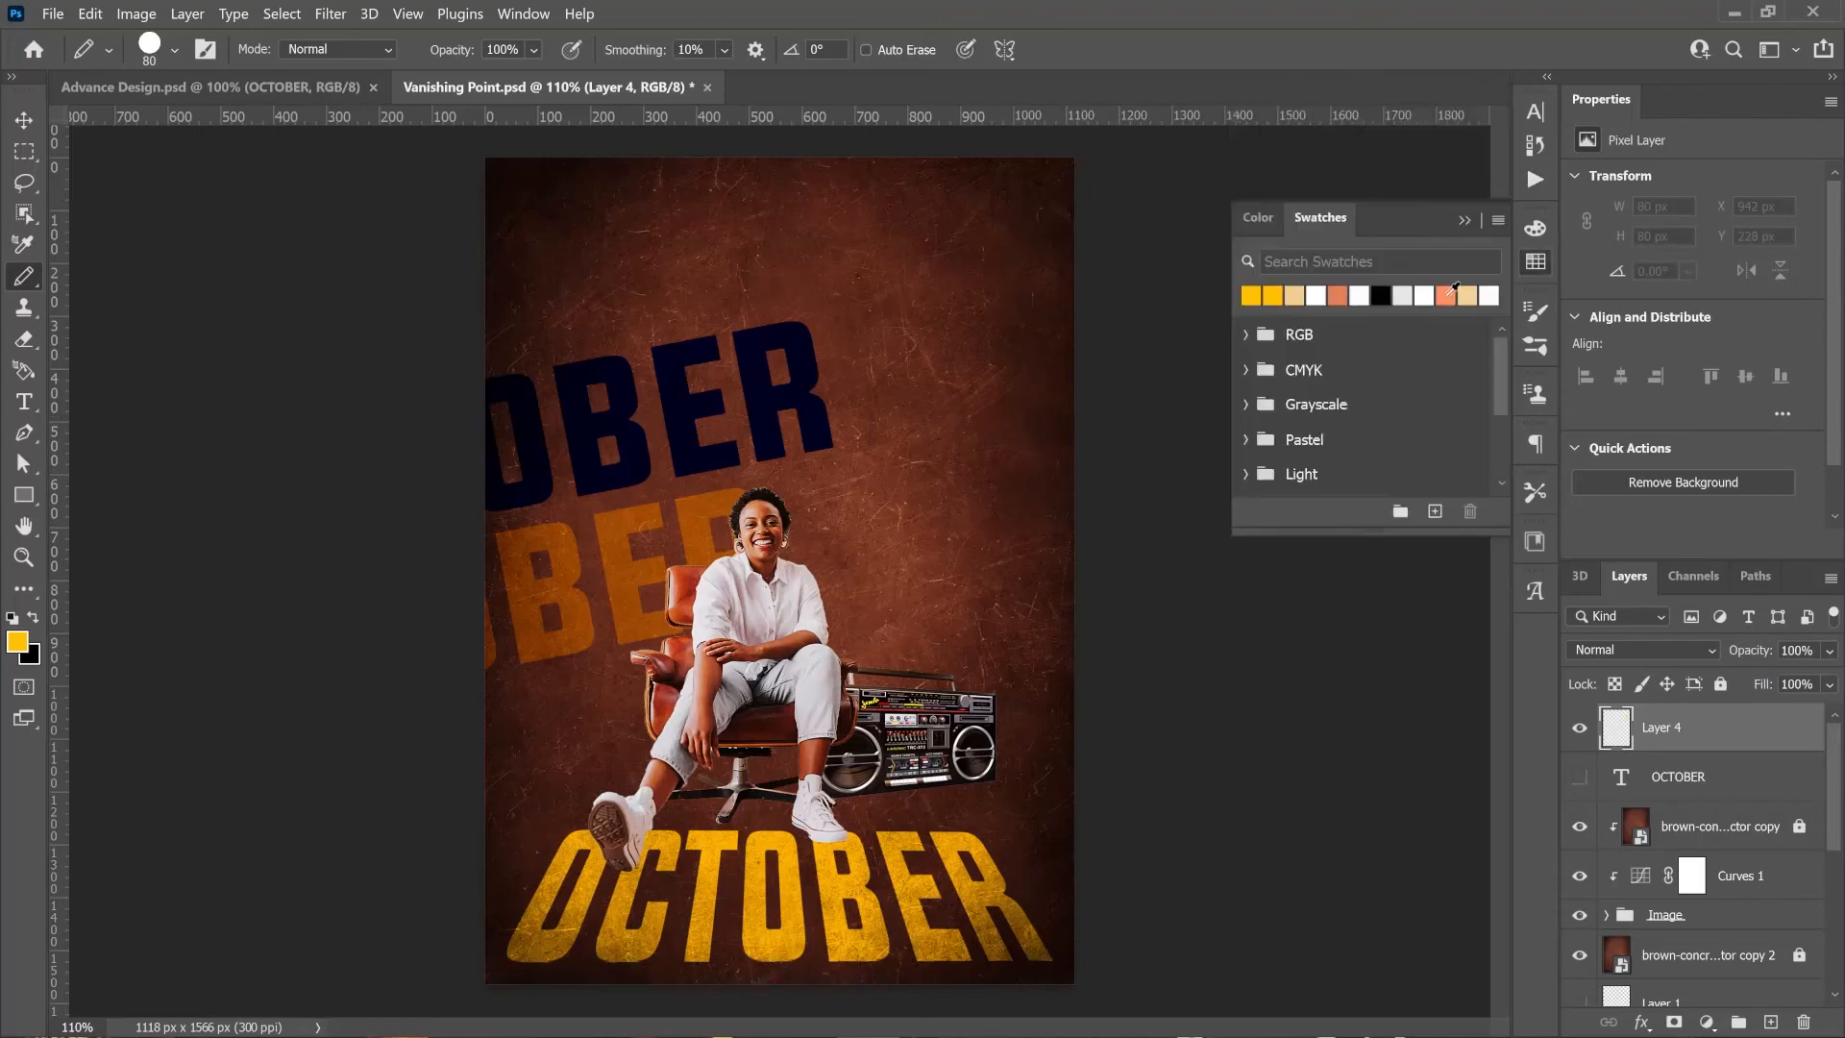
pyautogui.click(1313, 293)
pyautogui.click(1545, 268)
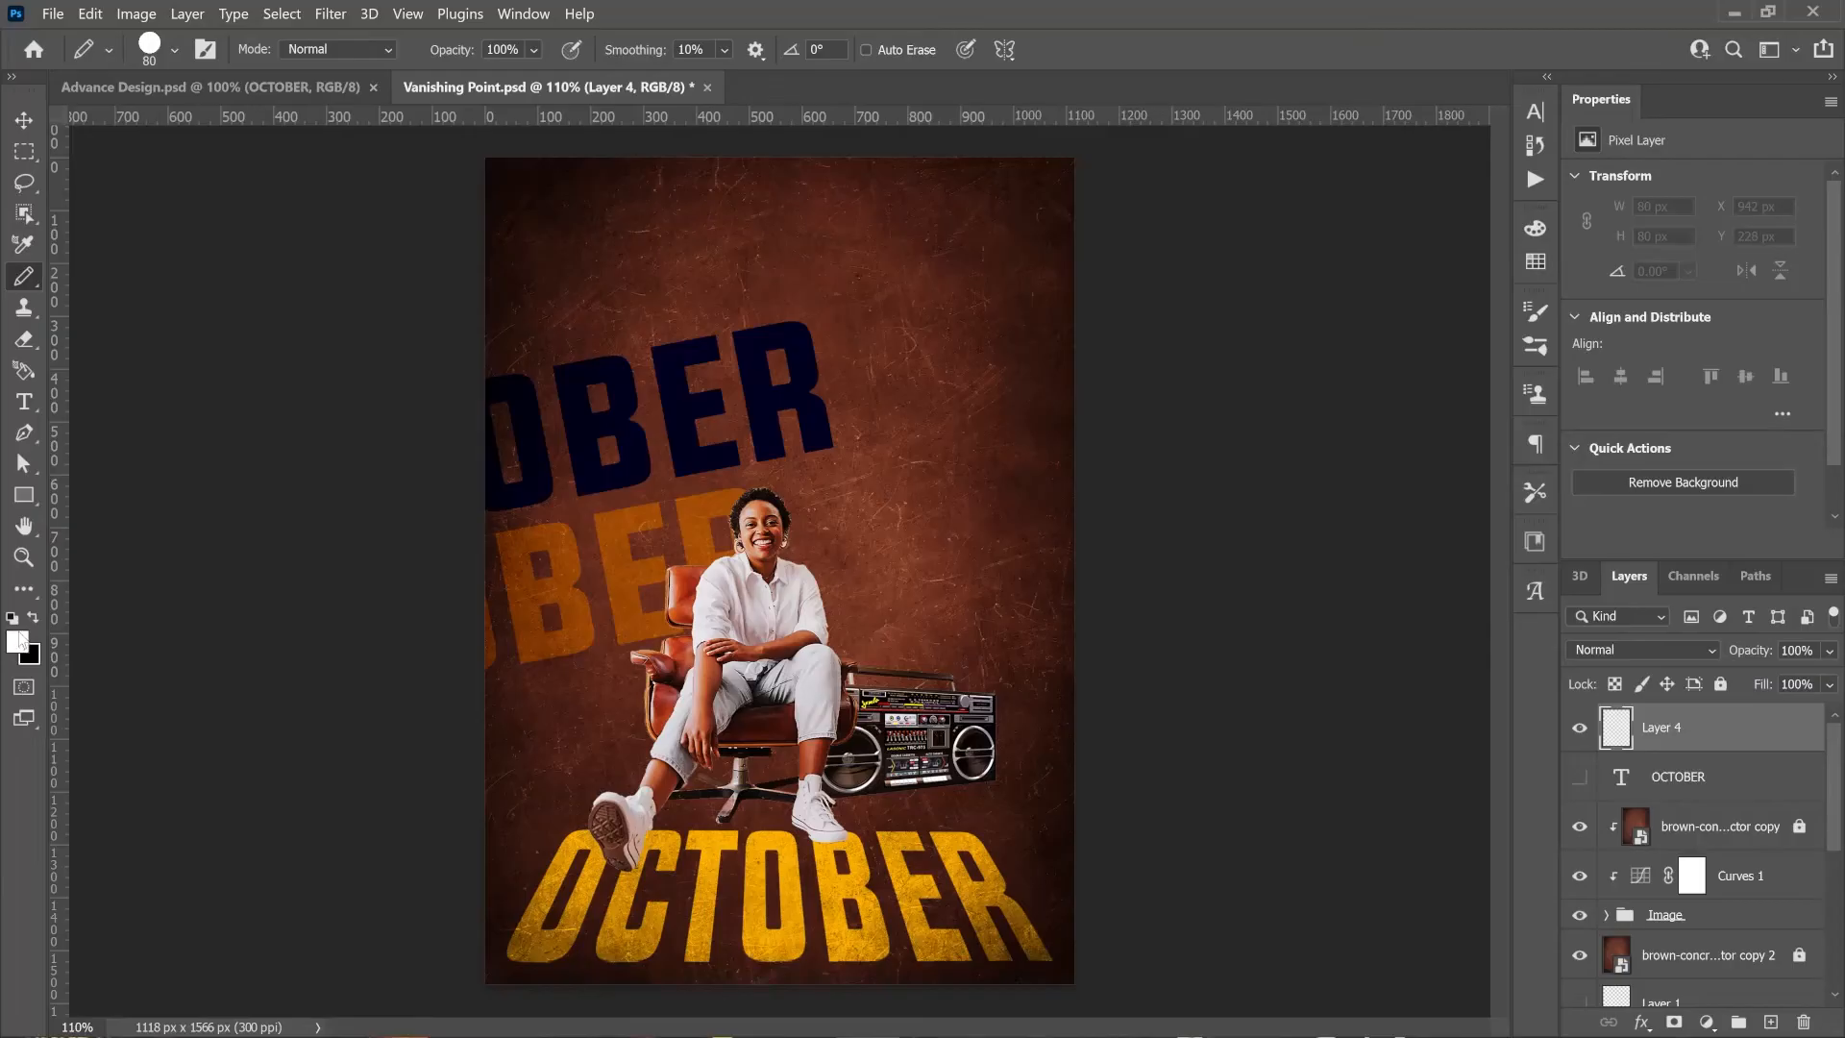
pyautogui.click(993, 275)
pyautogui.click(1022, 365)
pyautogui.click(971, 449)
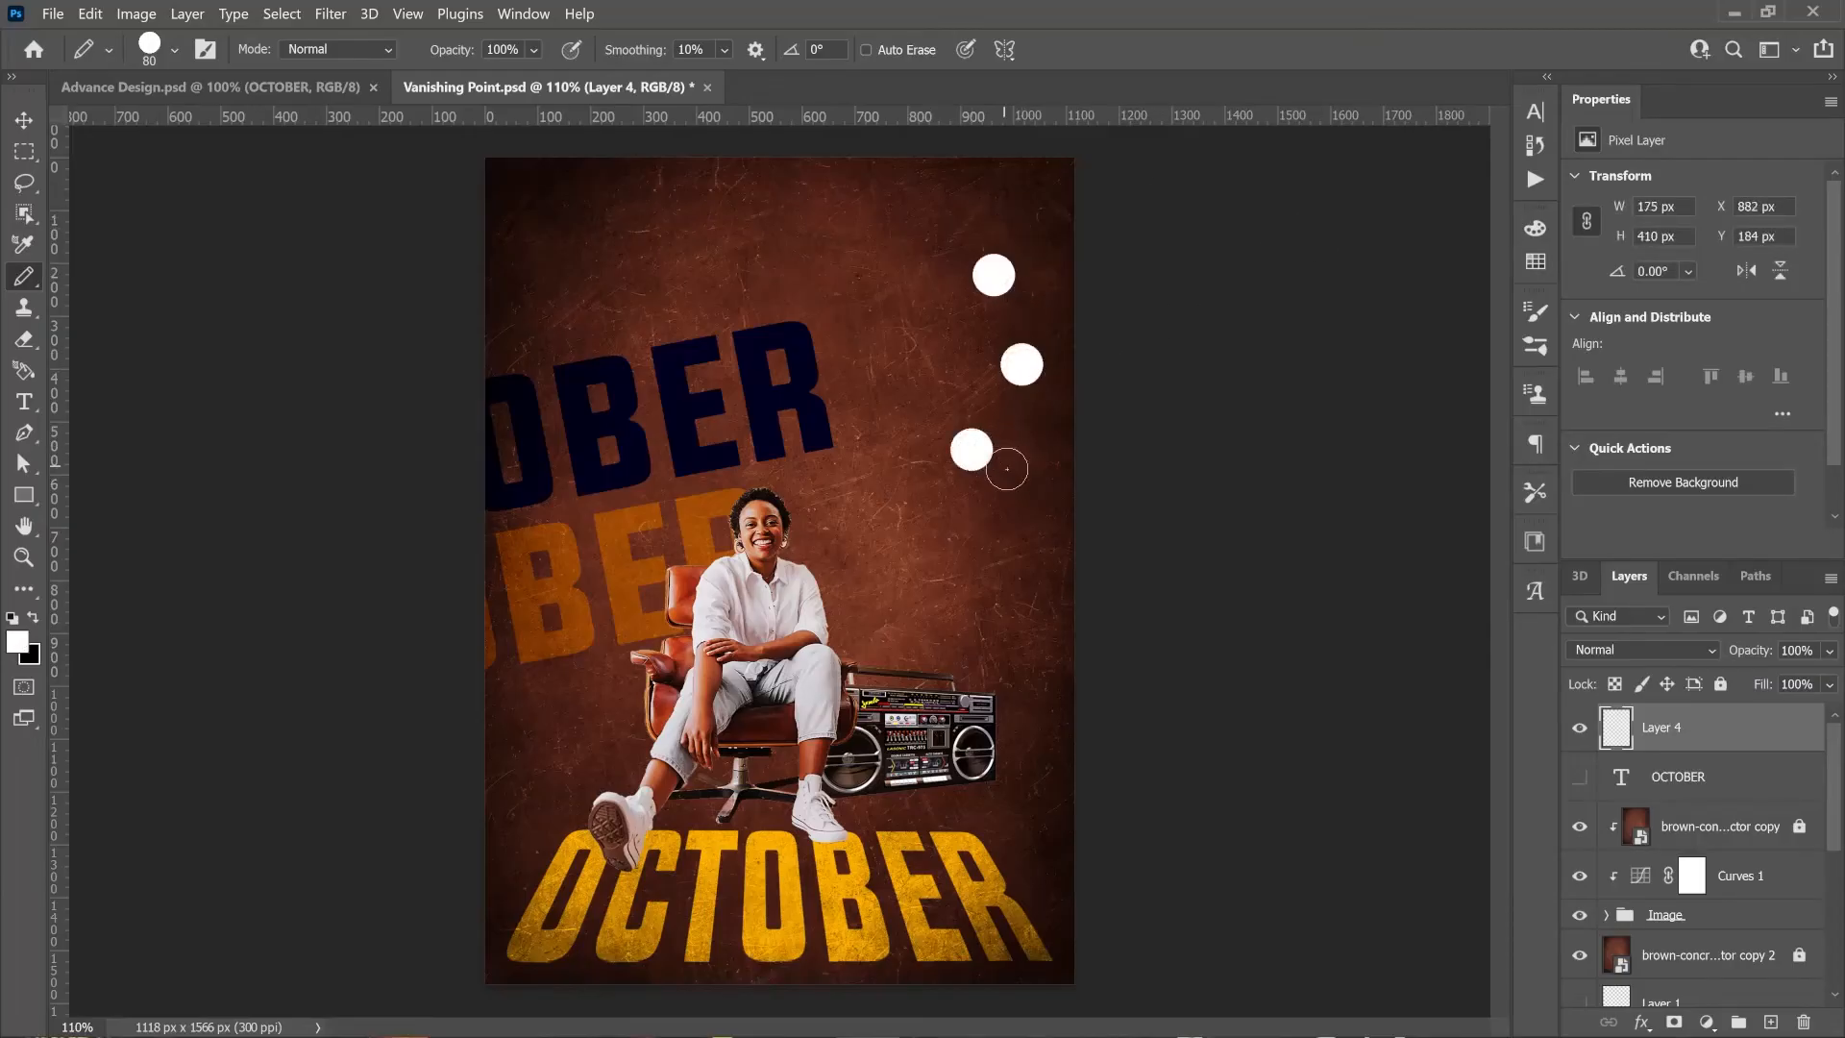
pyautogui.click(1037, 464)
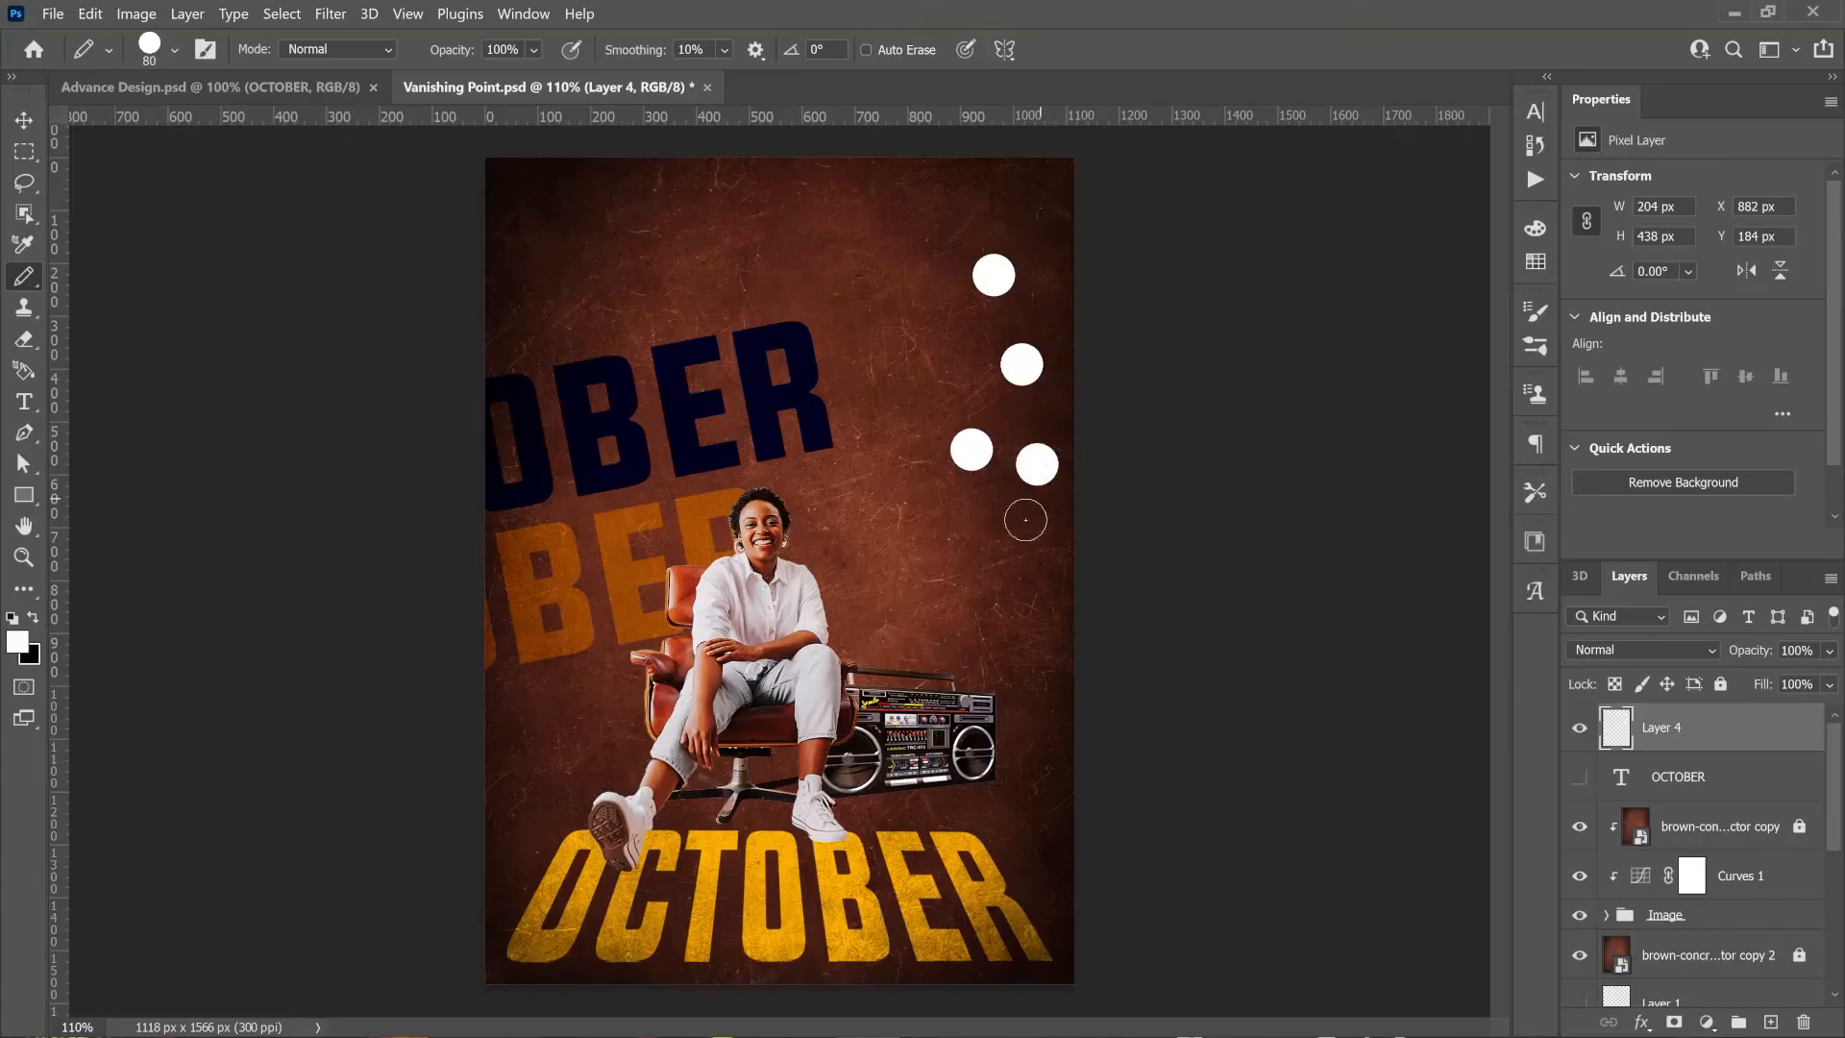
pyautogui.click(947, 549)
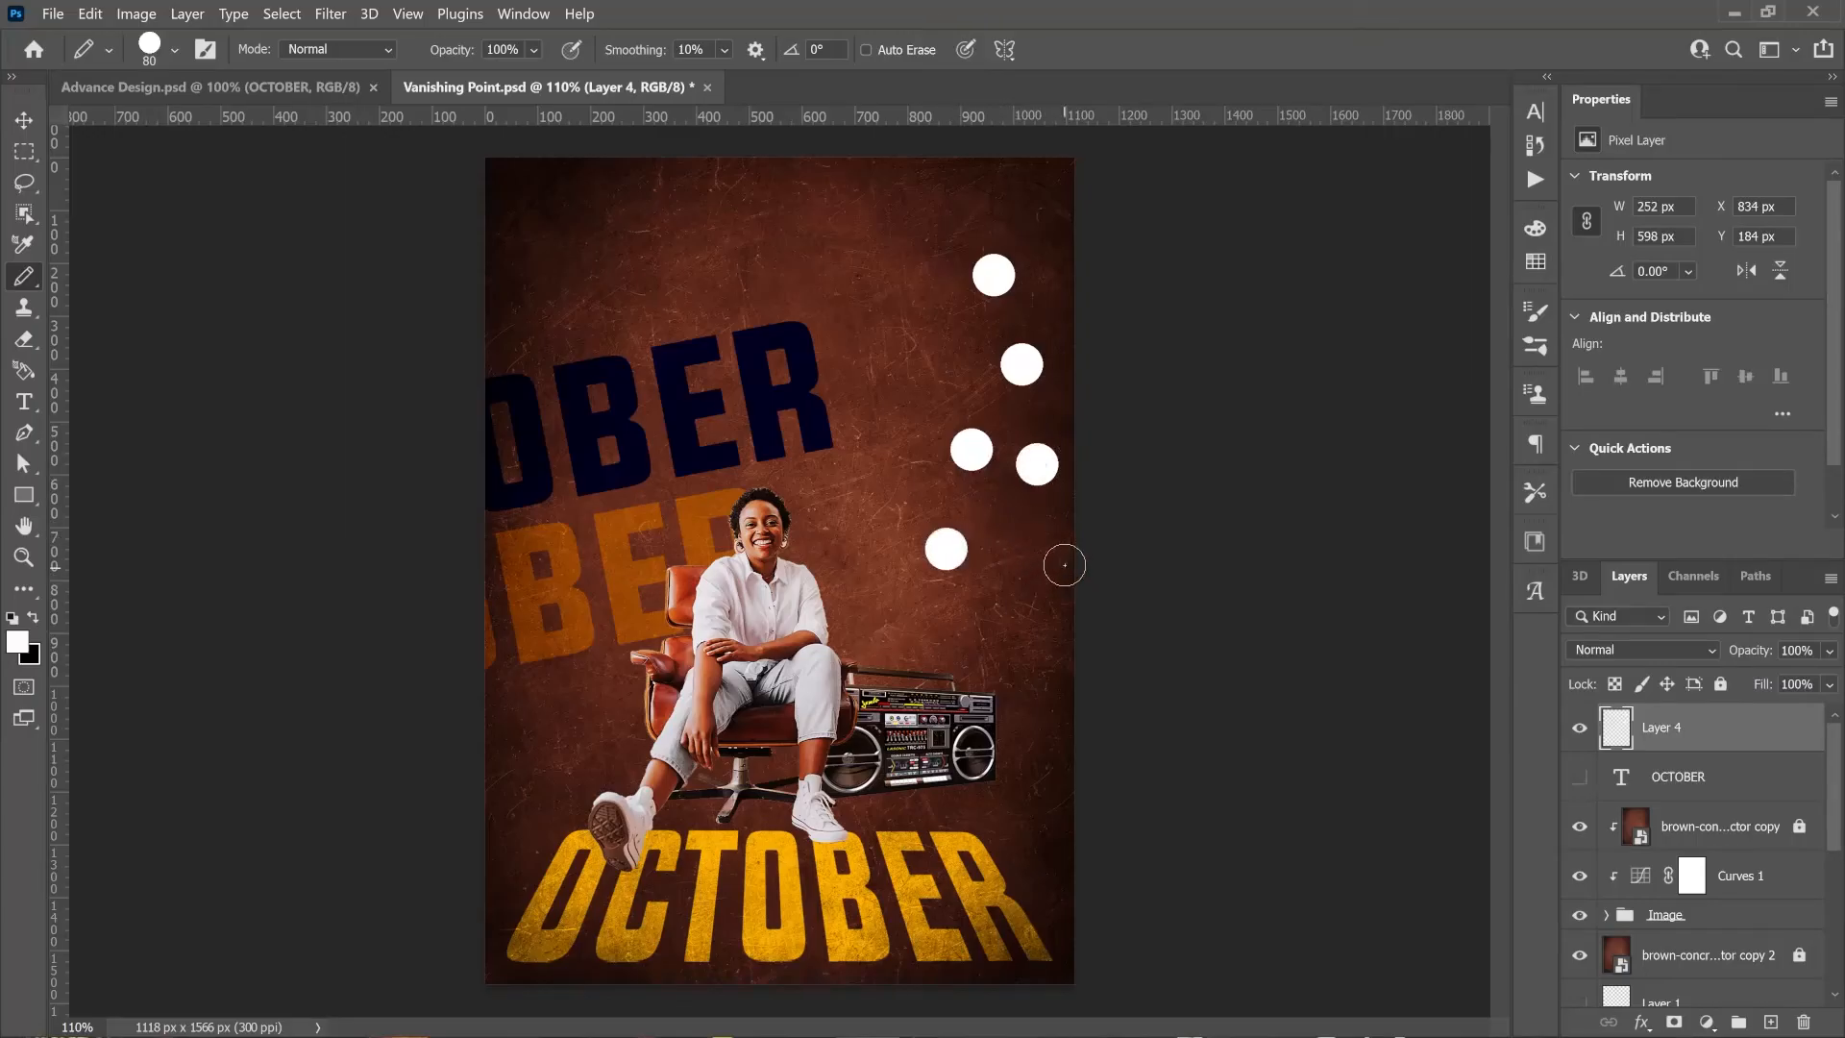
pyautogui.hotkey('ctrl', 'z')
pyautogui.click(1037, 567)
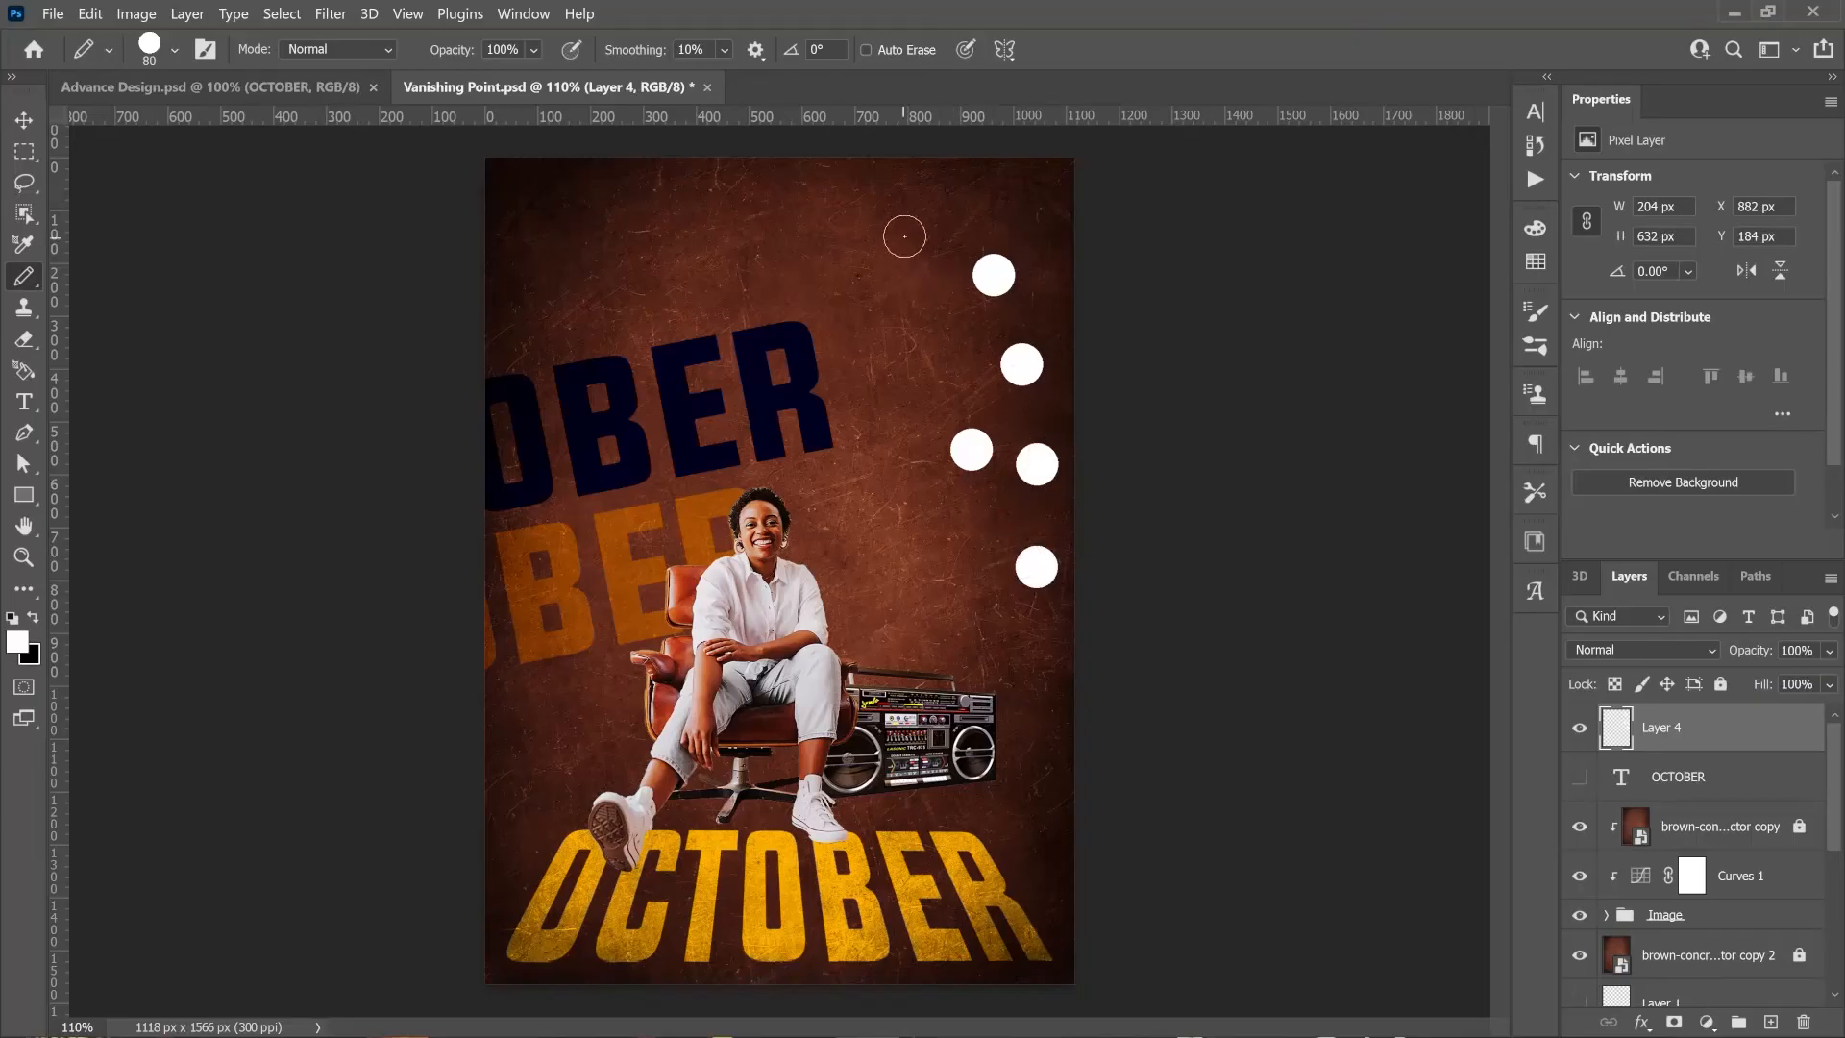
pyautogui.click(905, 234)
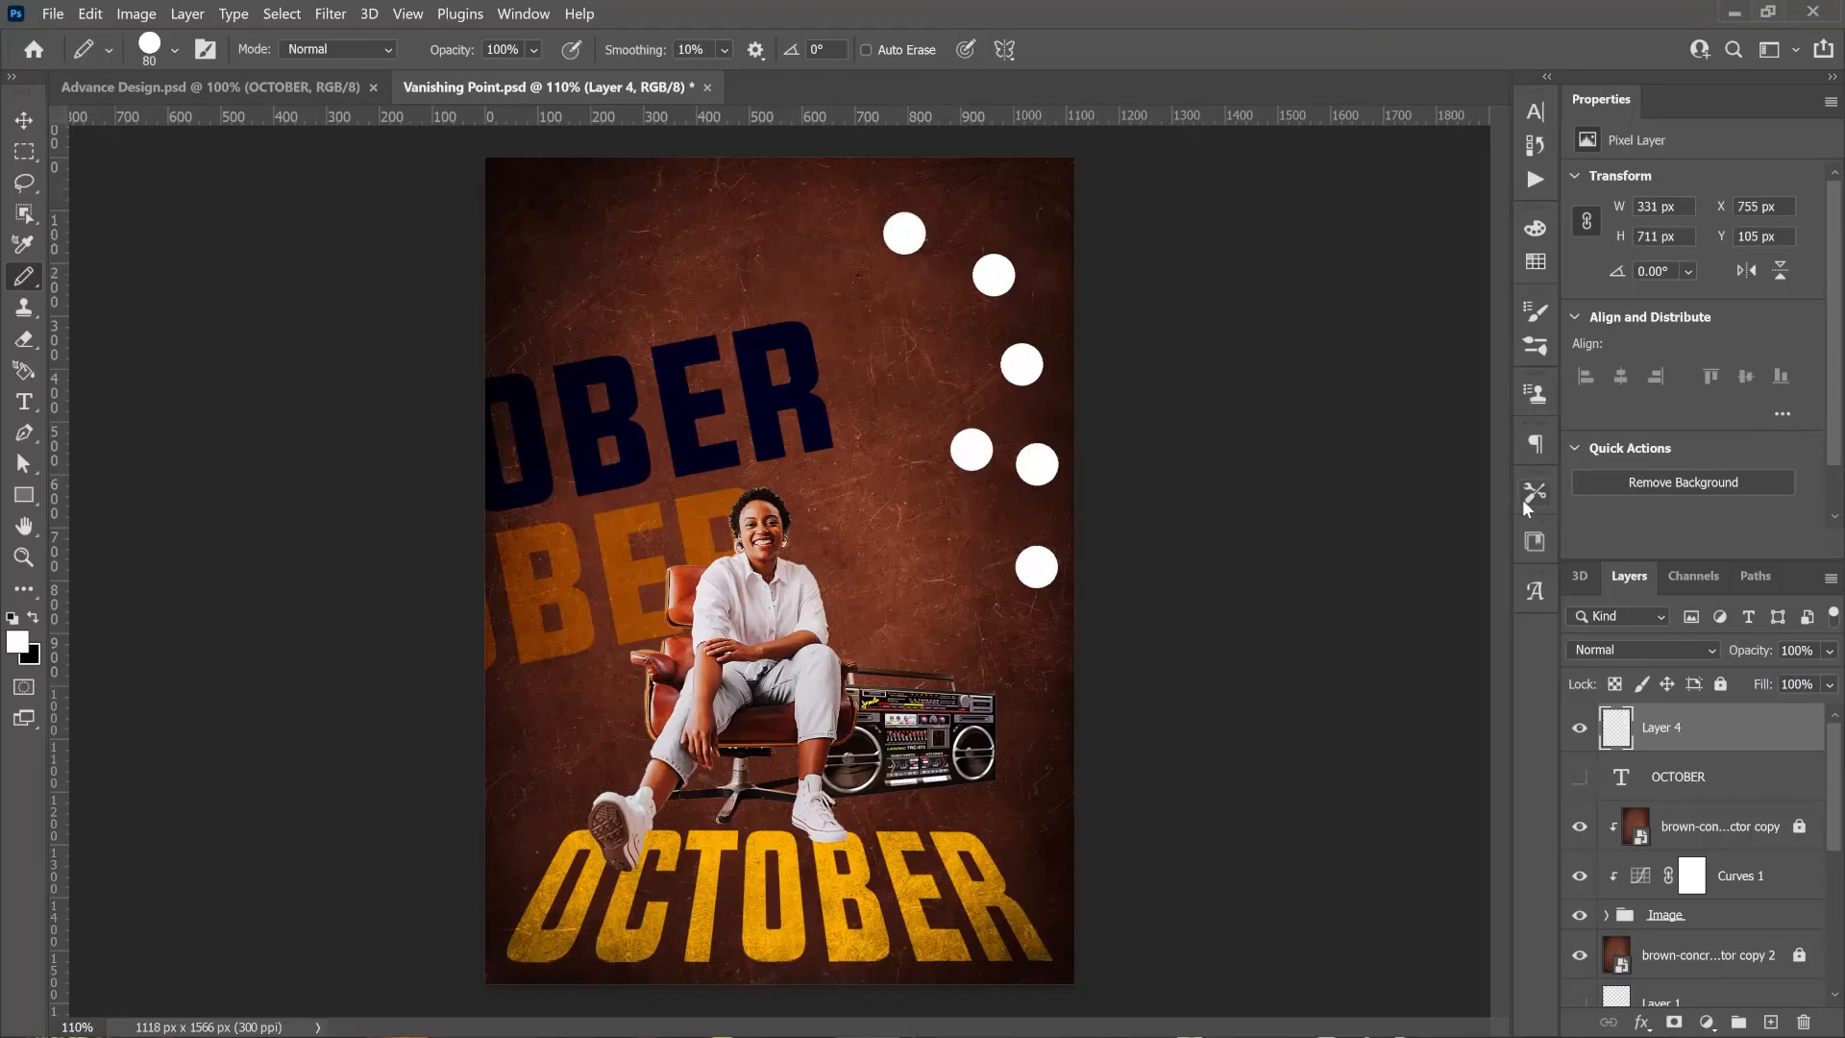
# Set the blend mode of the white dots' layer to Overlay
pyautogui.click(1610, 654)
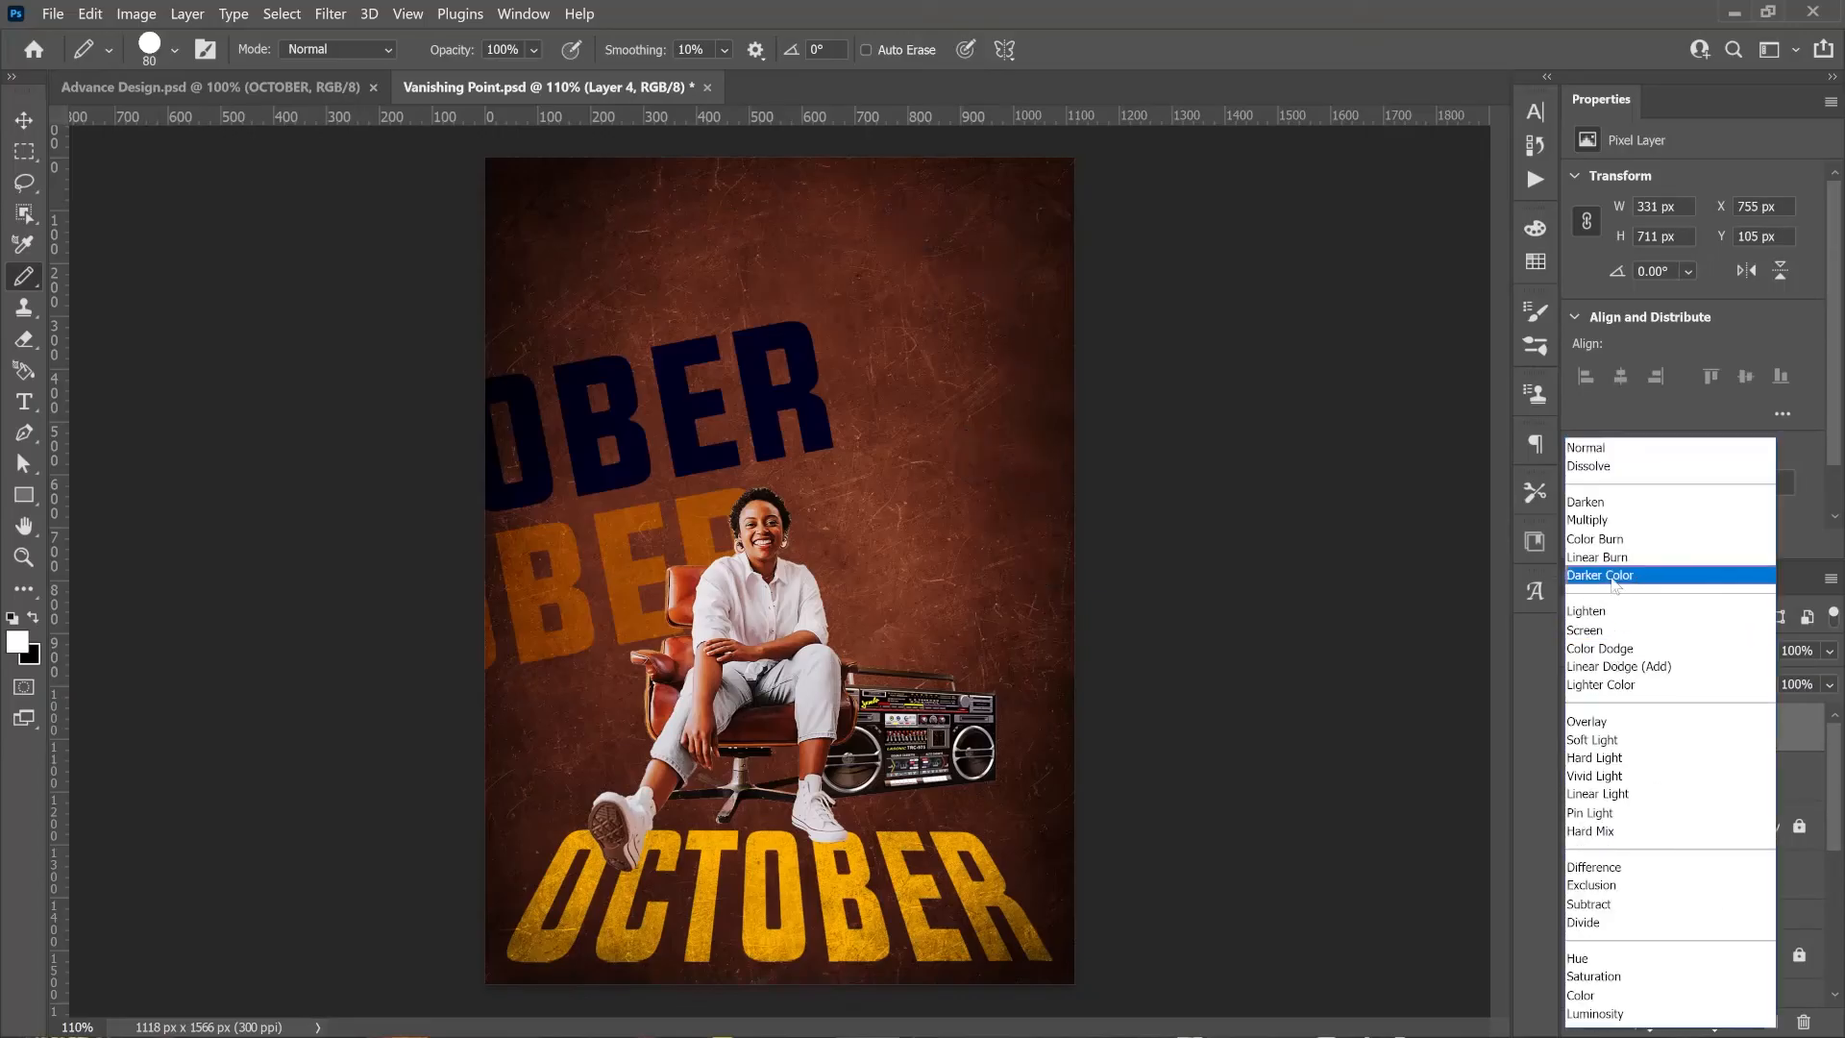
pyautogui.click(1600, 722)
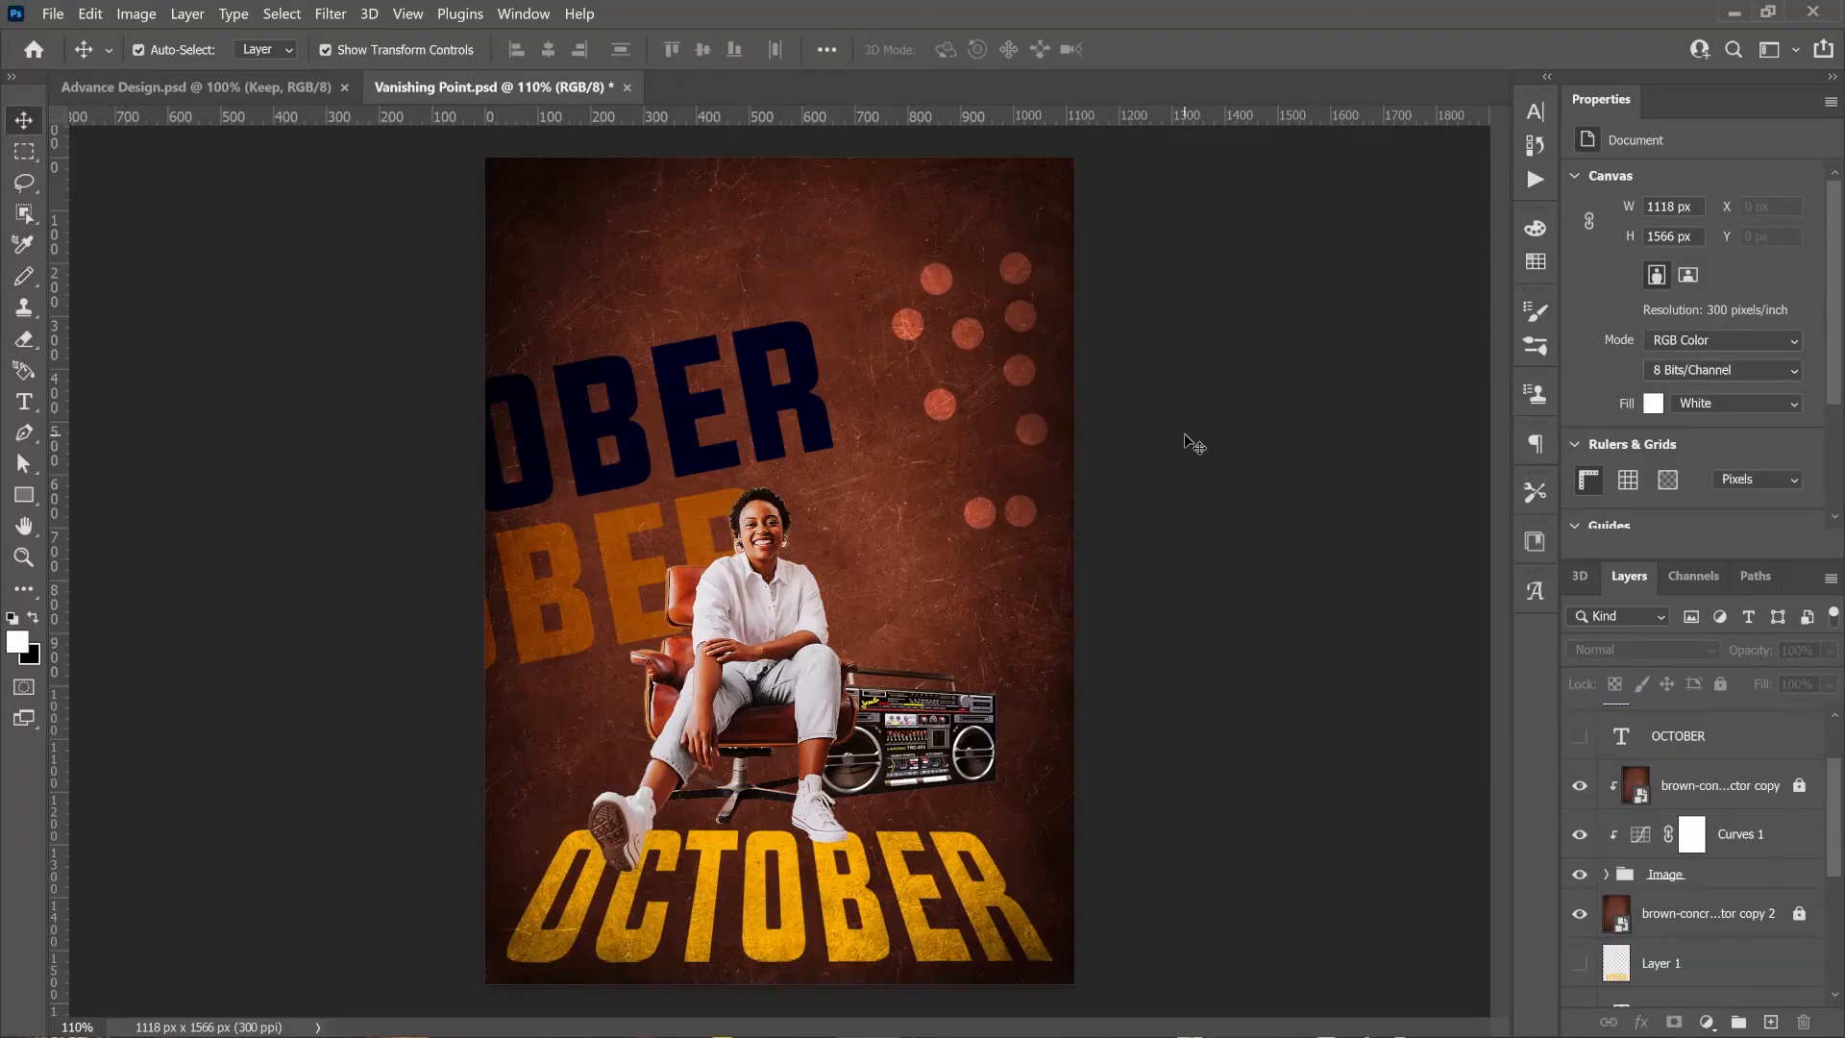
# Add the white text "Keep" in Montserrat Regular at 8.64 pt over the dark blue tilted OCTOBER lettering
pyautogui.click(24, 402)
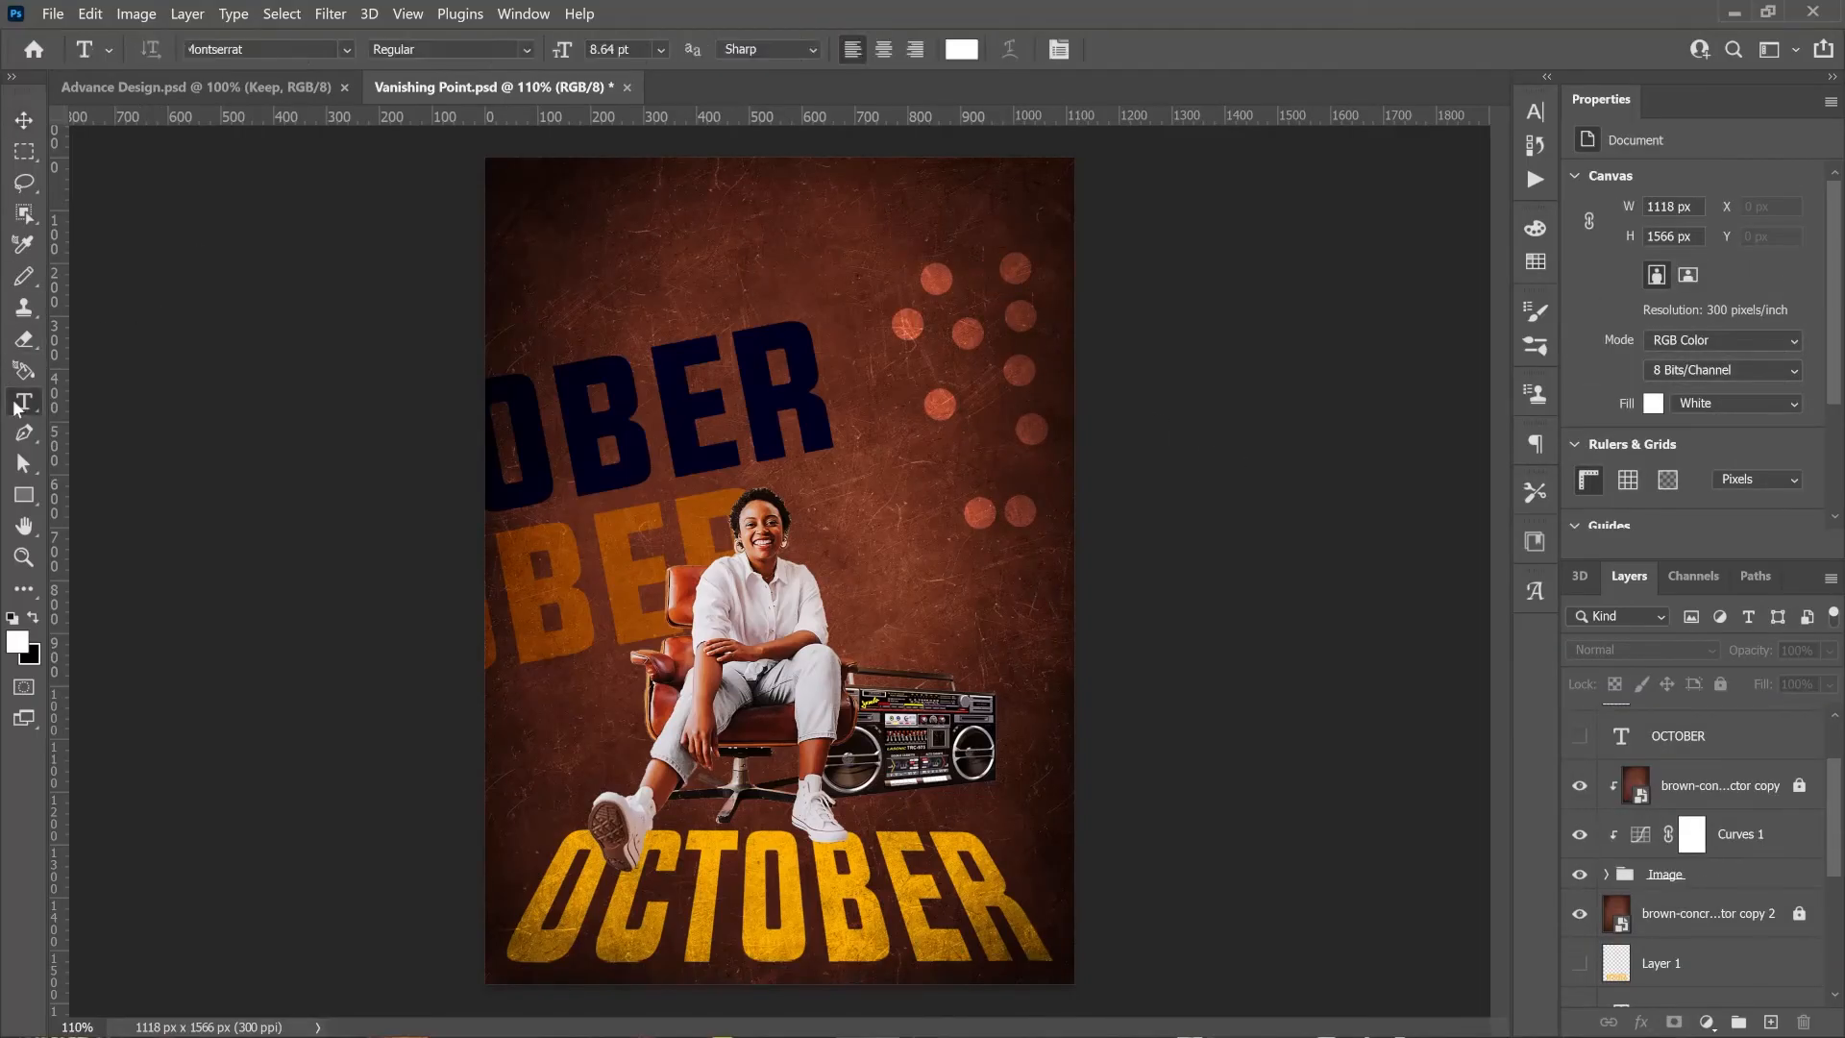
pyautogui.click(346, 49)
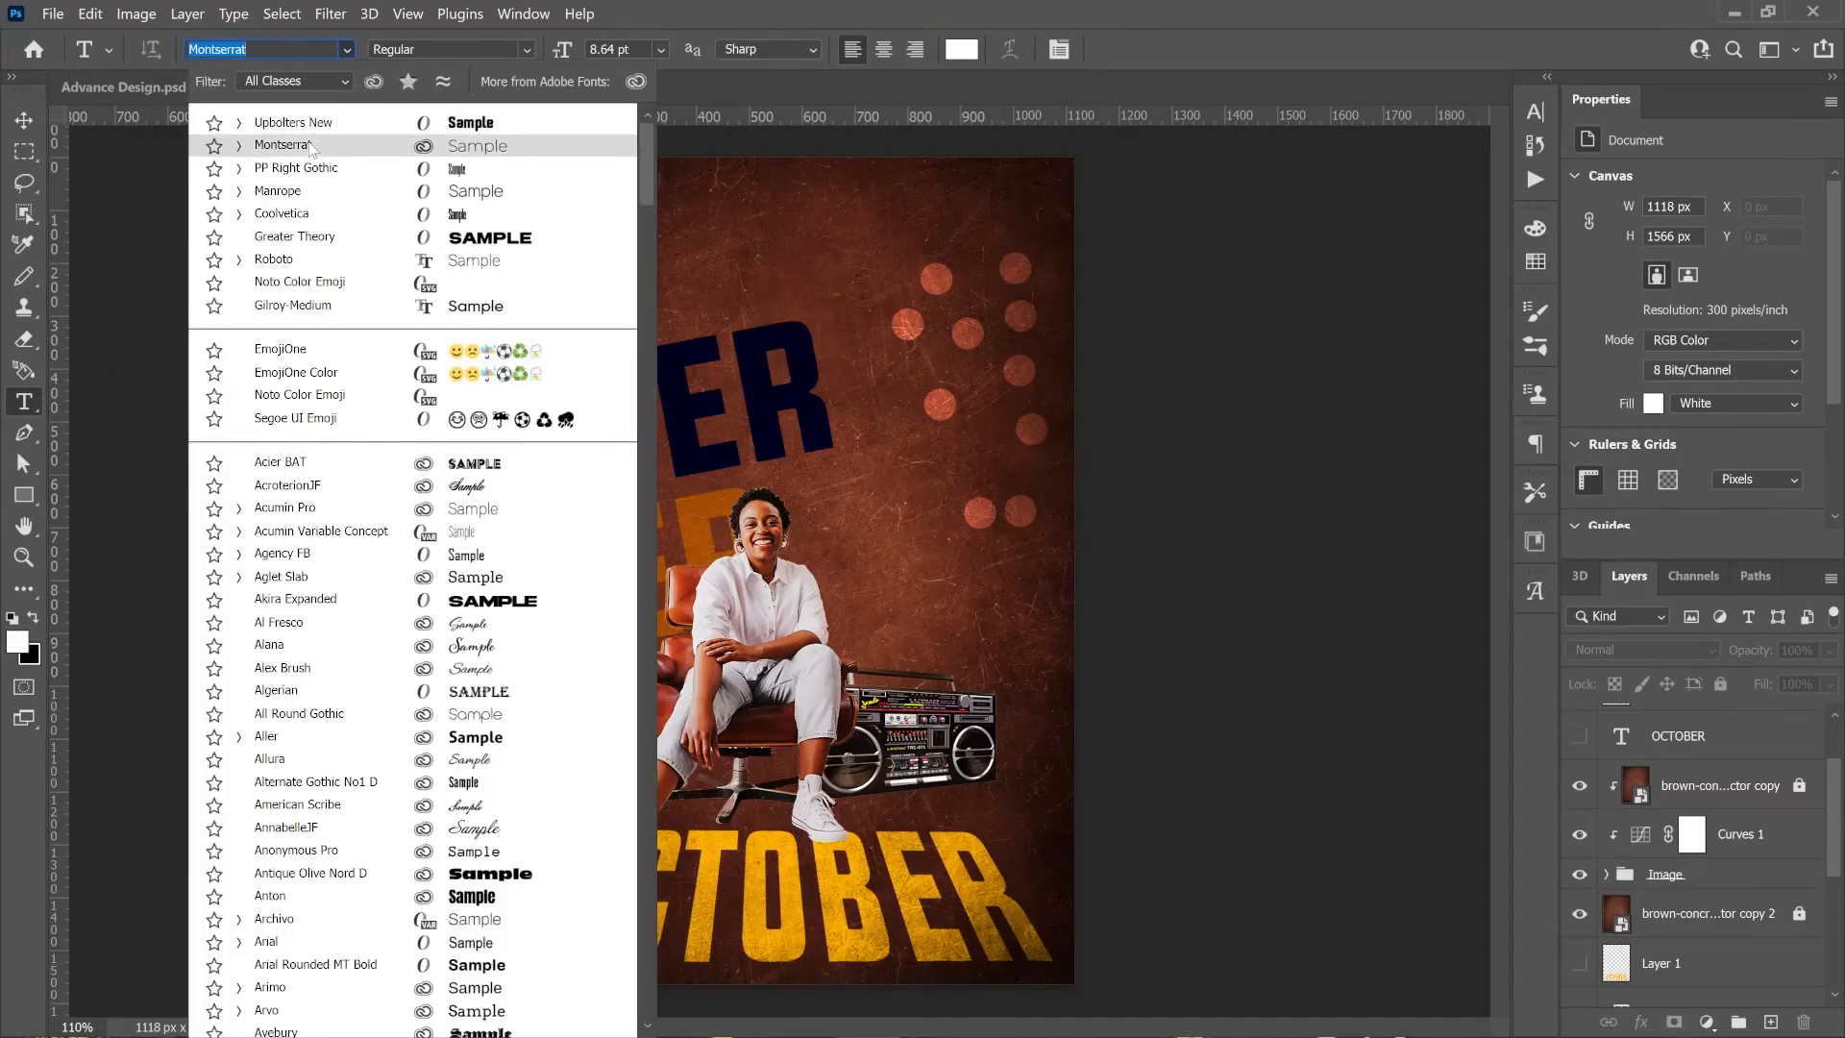
pyautogui.click(314, 144)
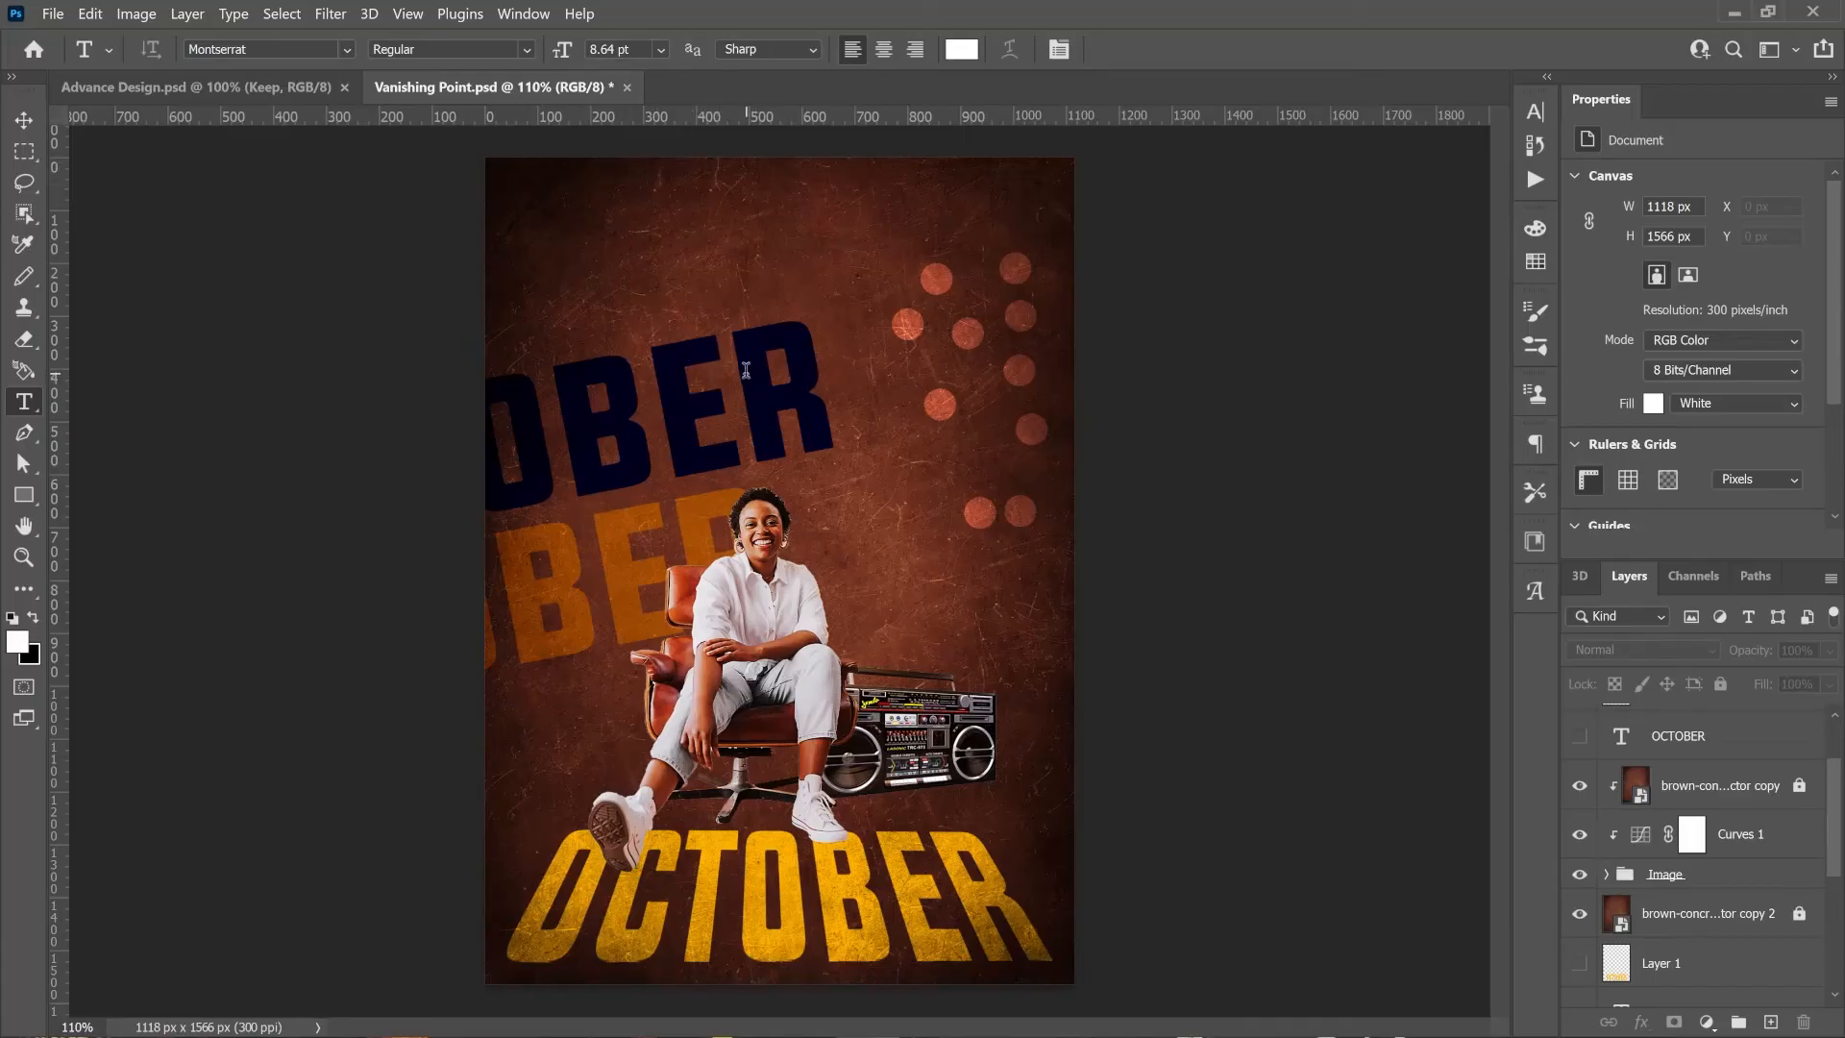
pyautogui.click(725, 363)
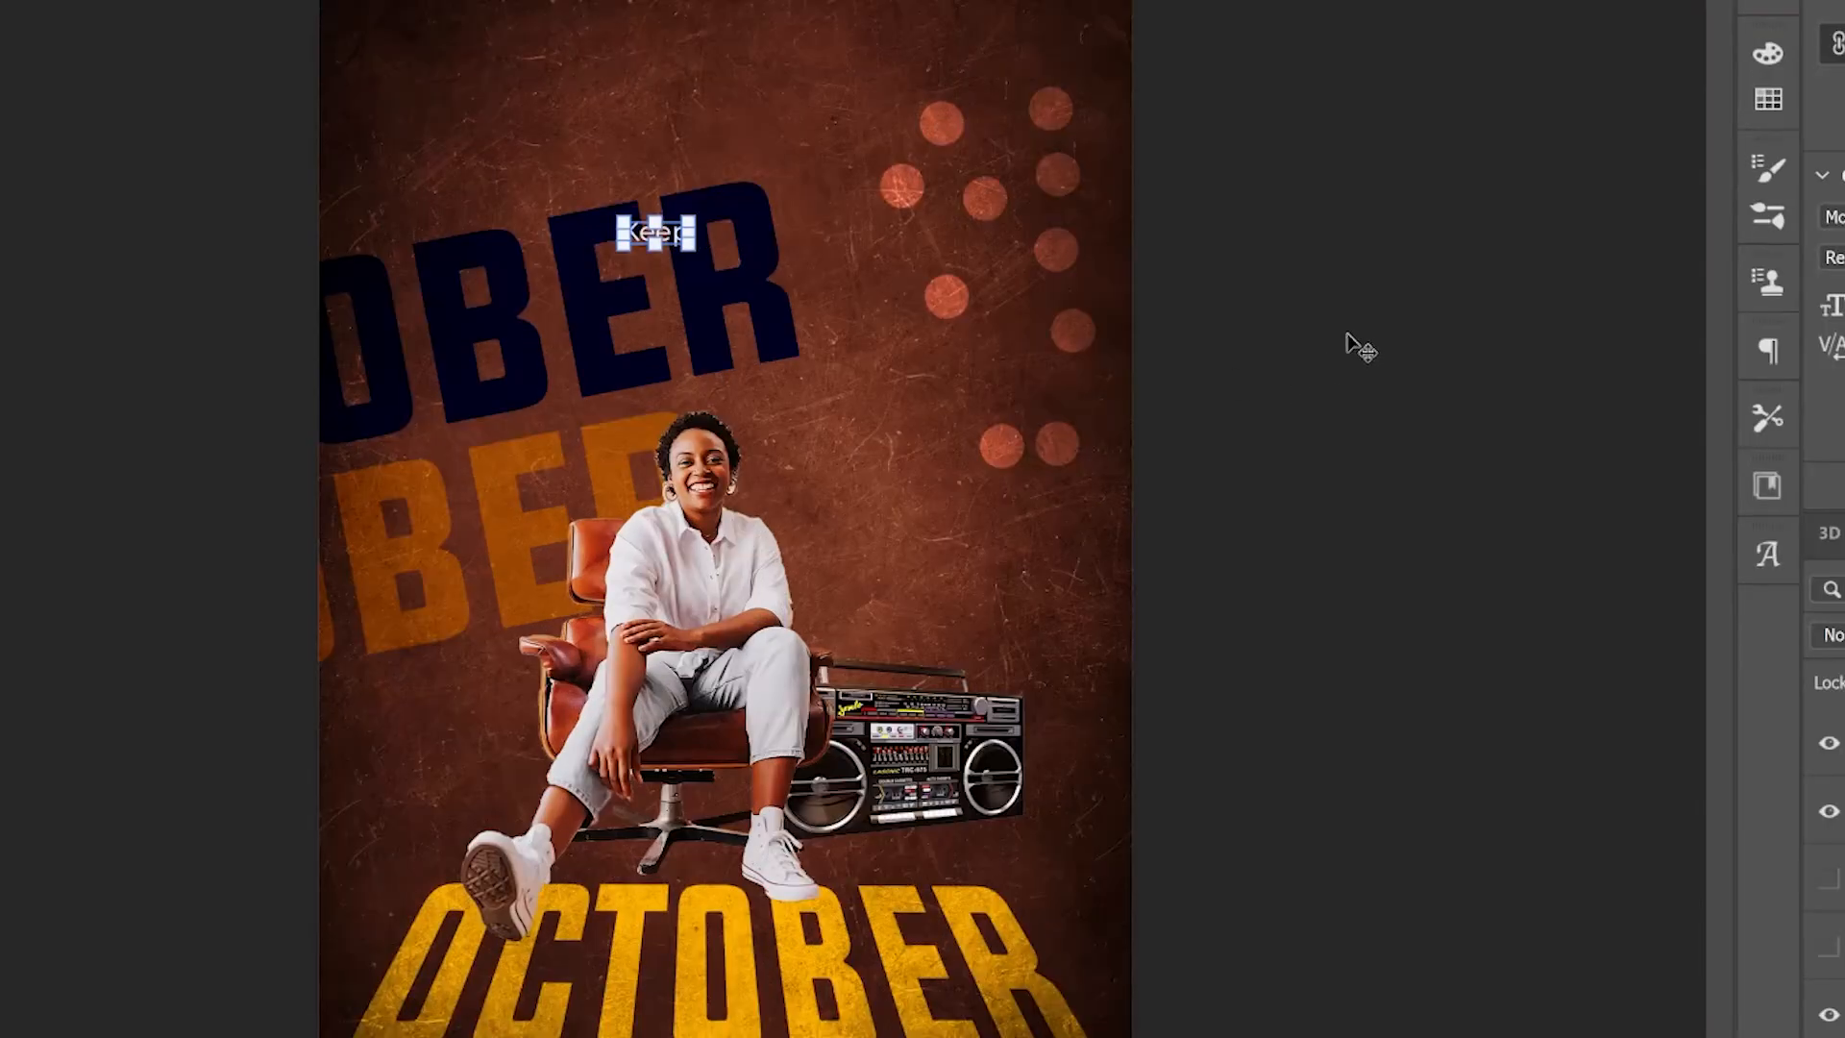
pyautogui.write('Keep')
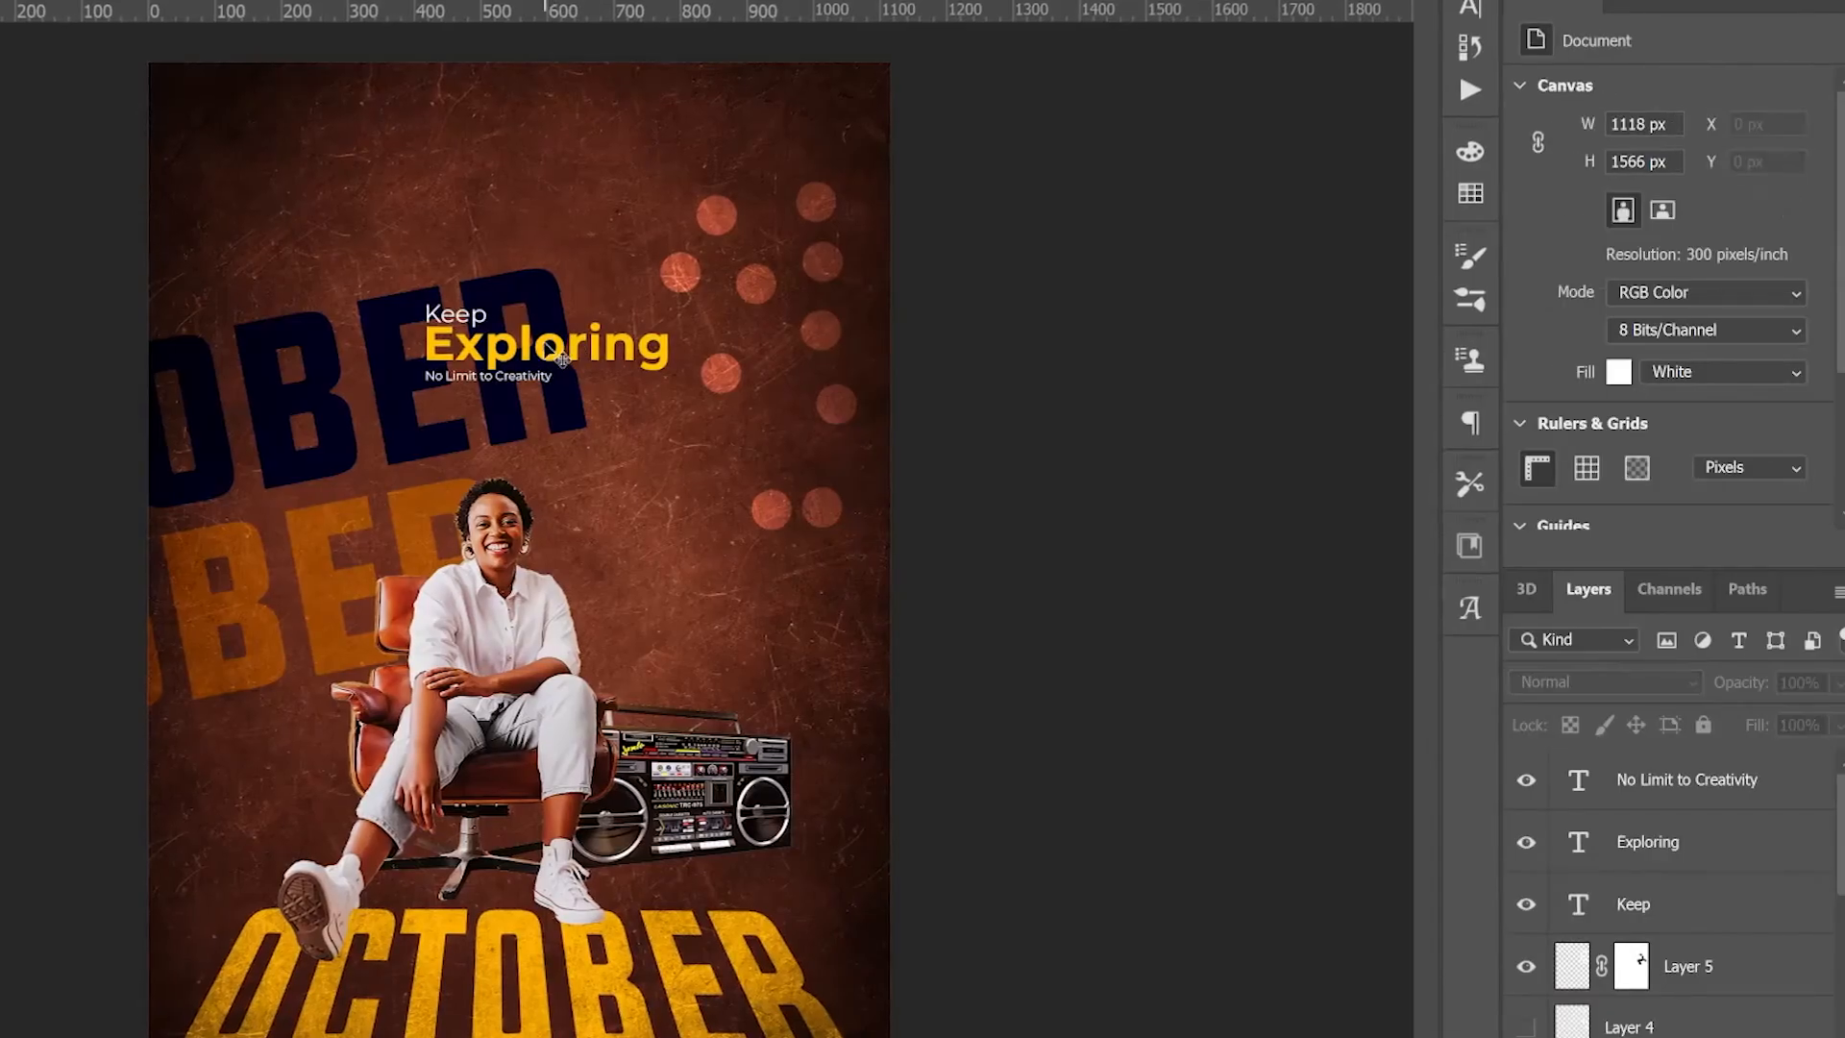
# Check the character settings of the "Exploring" and "No Limit to Creativity" text lines
pyautogui.click(560, 356)
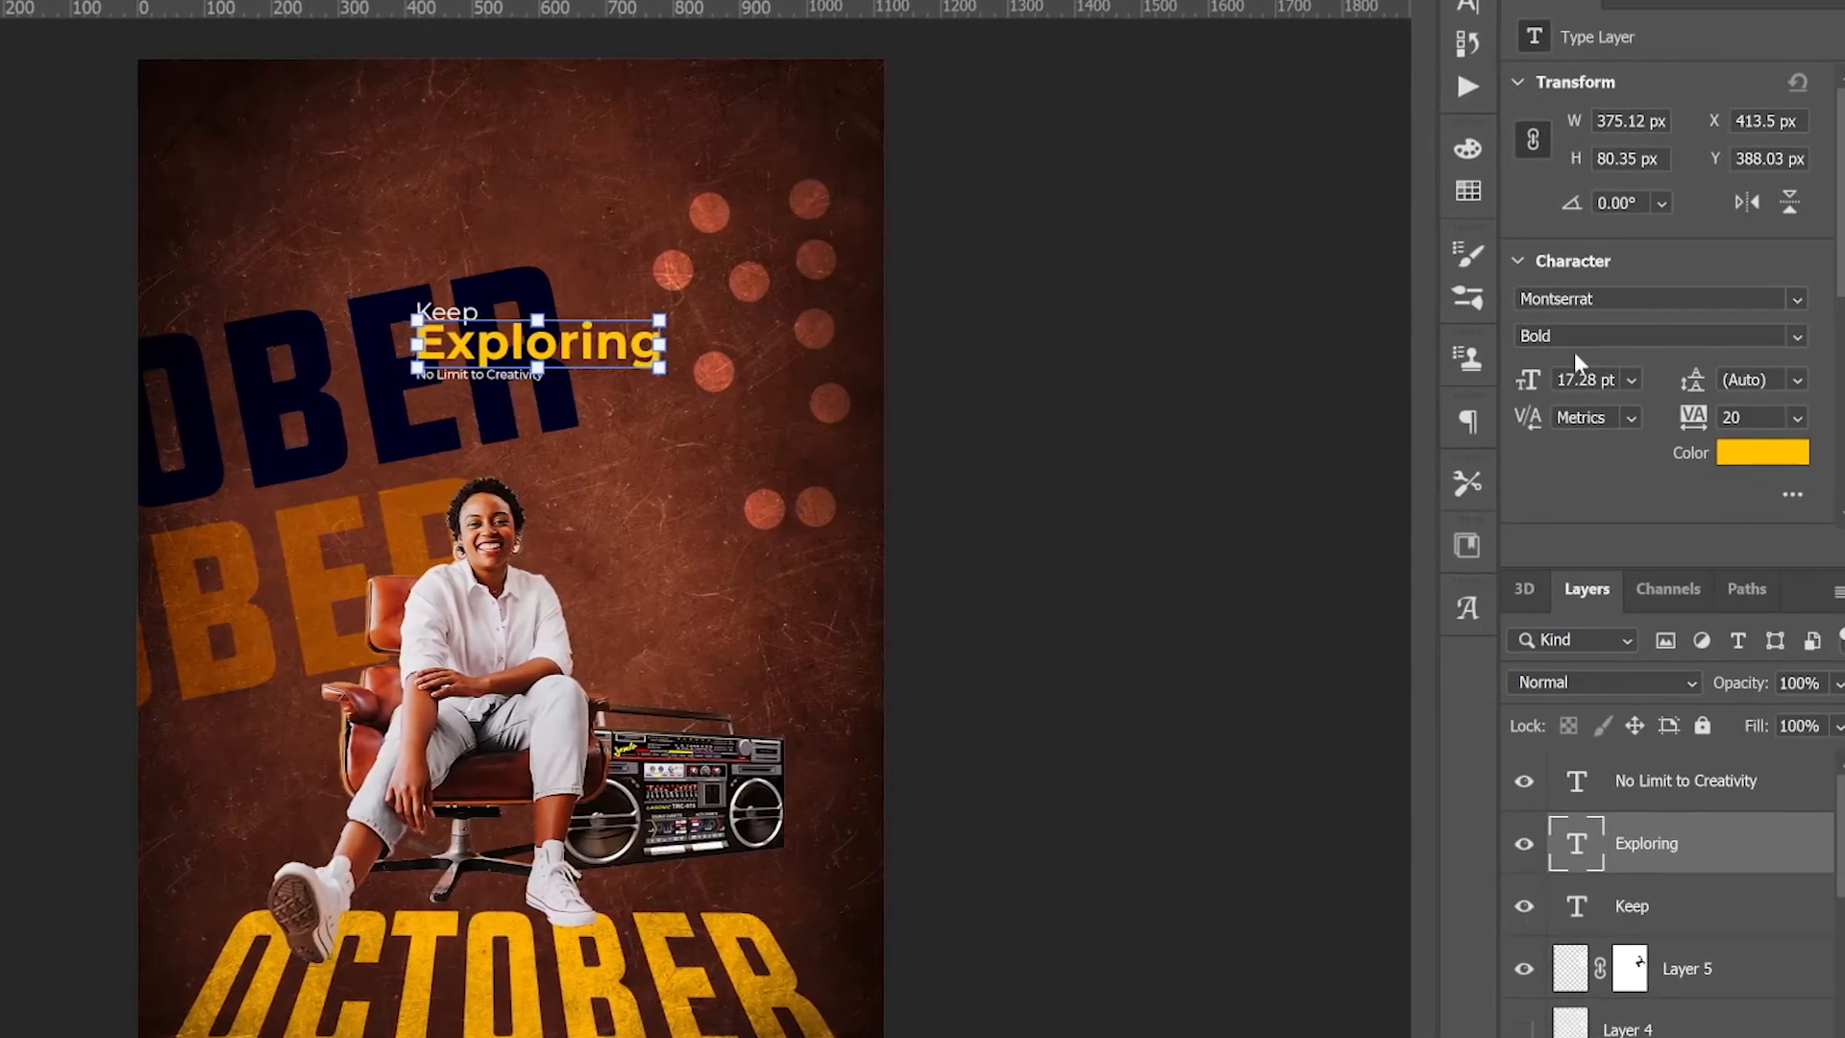
pyautogui.click(821, 257)
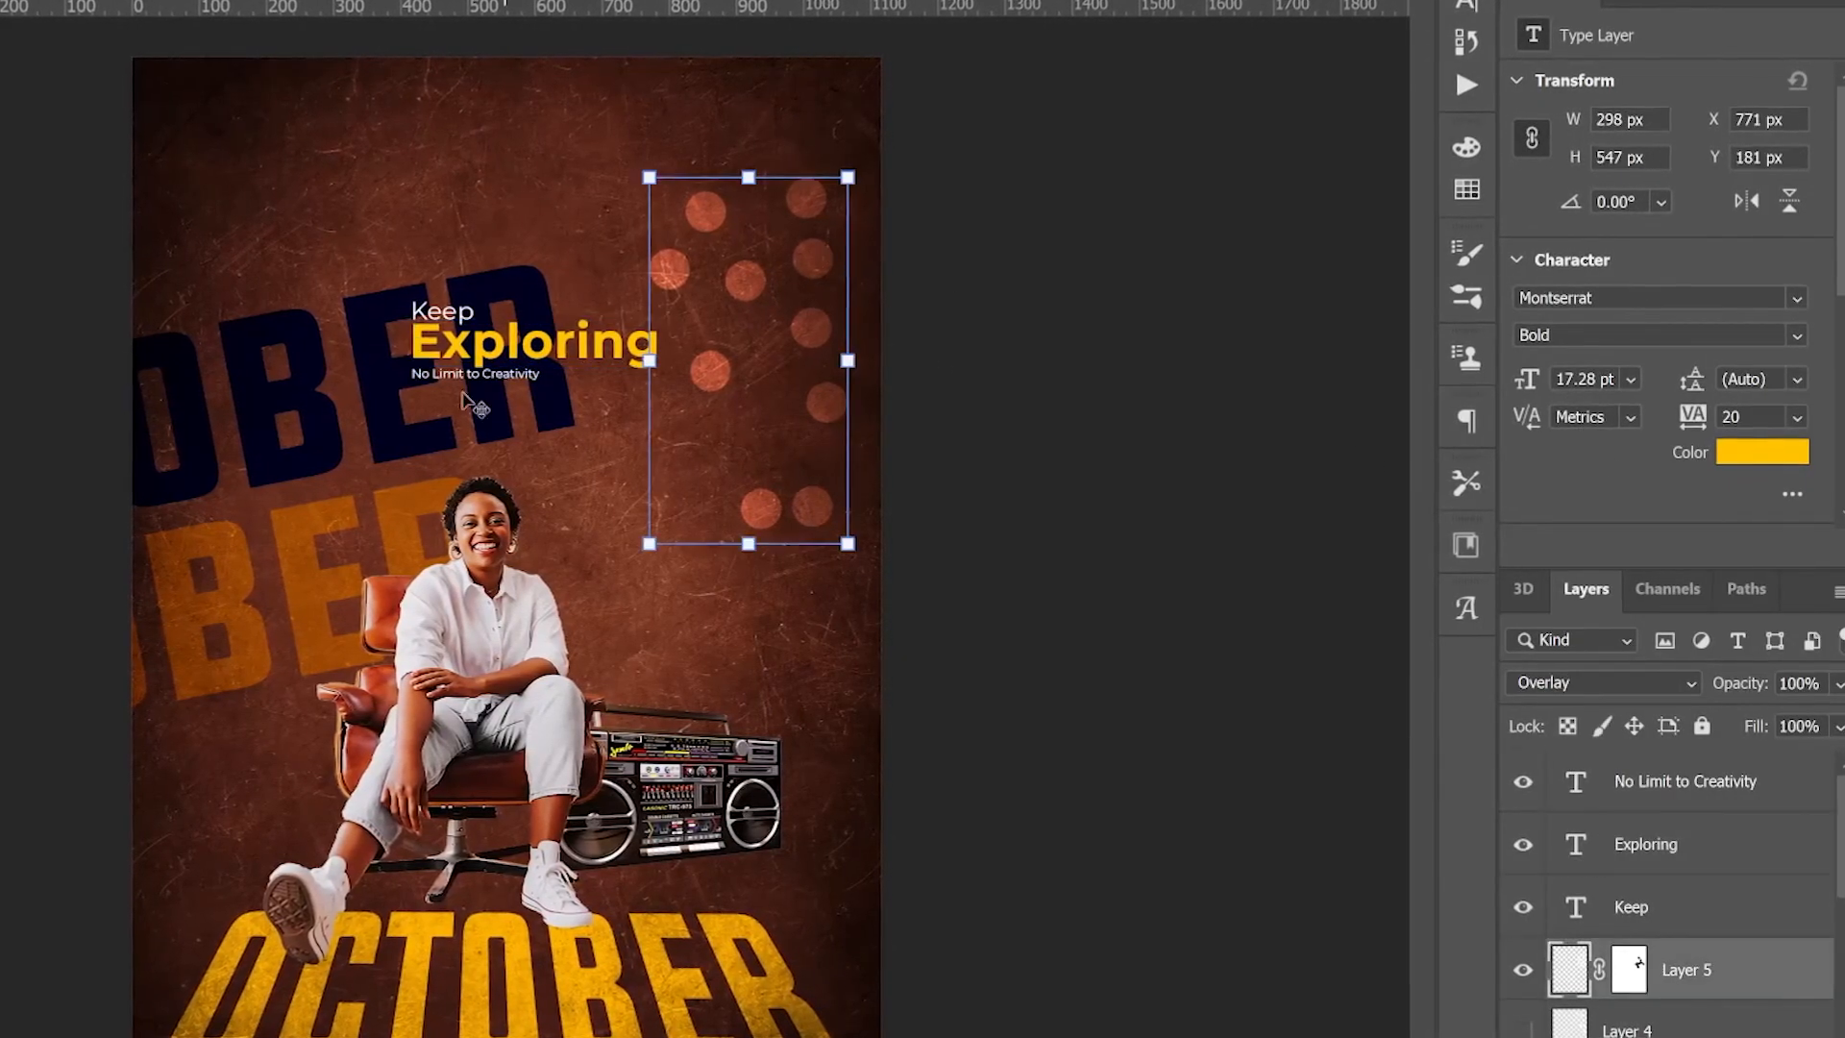
pyautogui.click(461, 373)
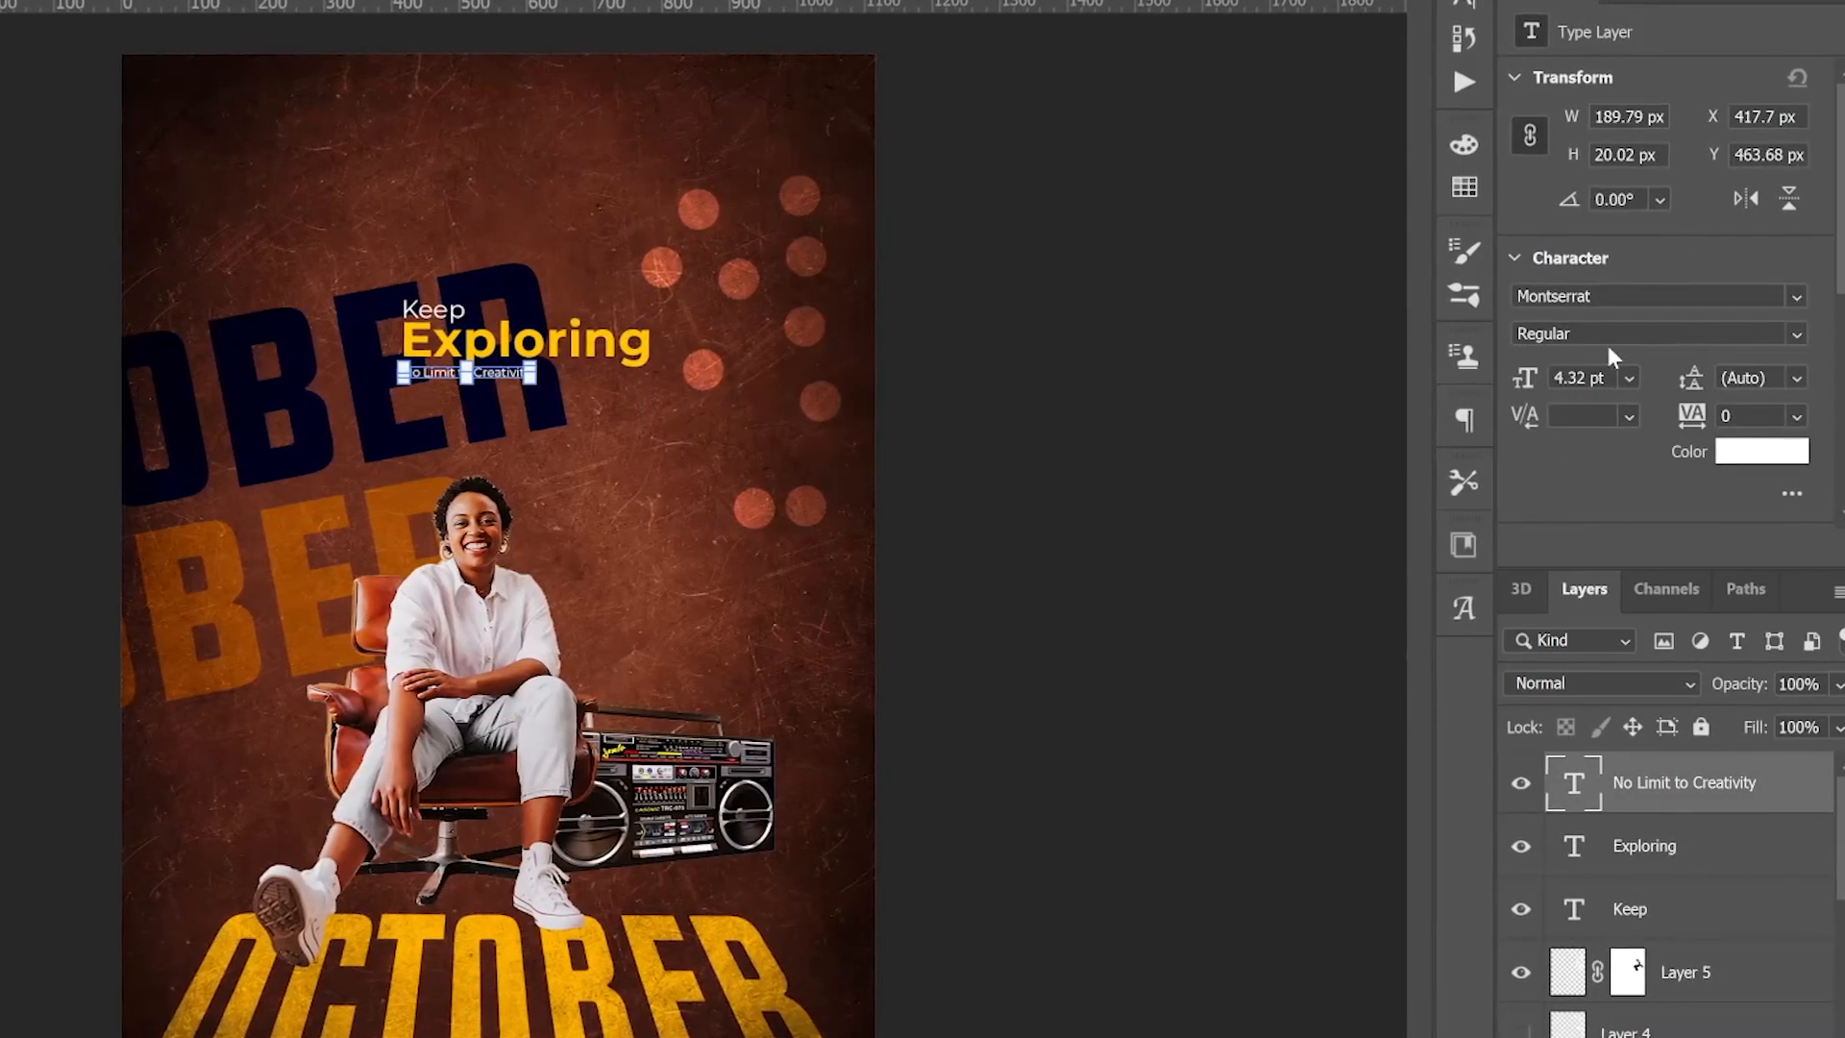
# Add the white 4.32 pt Montserrat paragraph "You can't wait for inspiration, you have to go after it with a club." above the boombox
pyautogui.click(1118, 394)
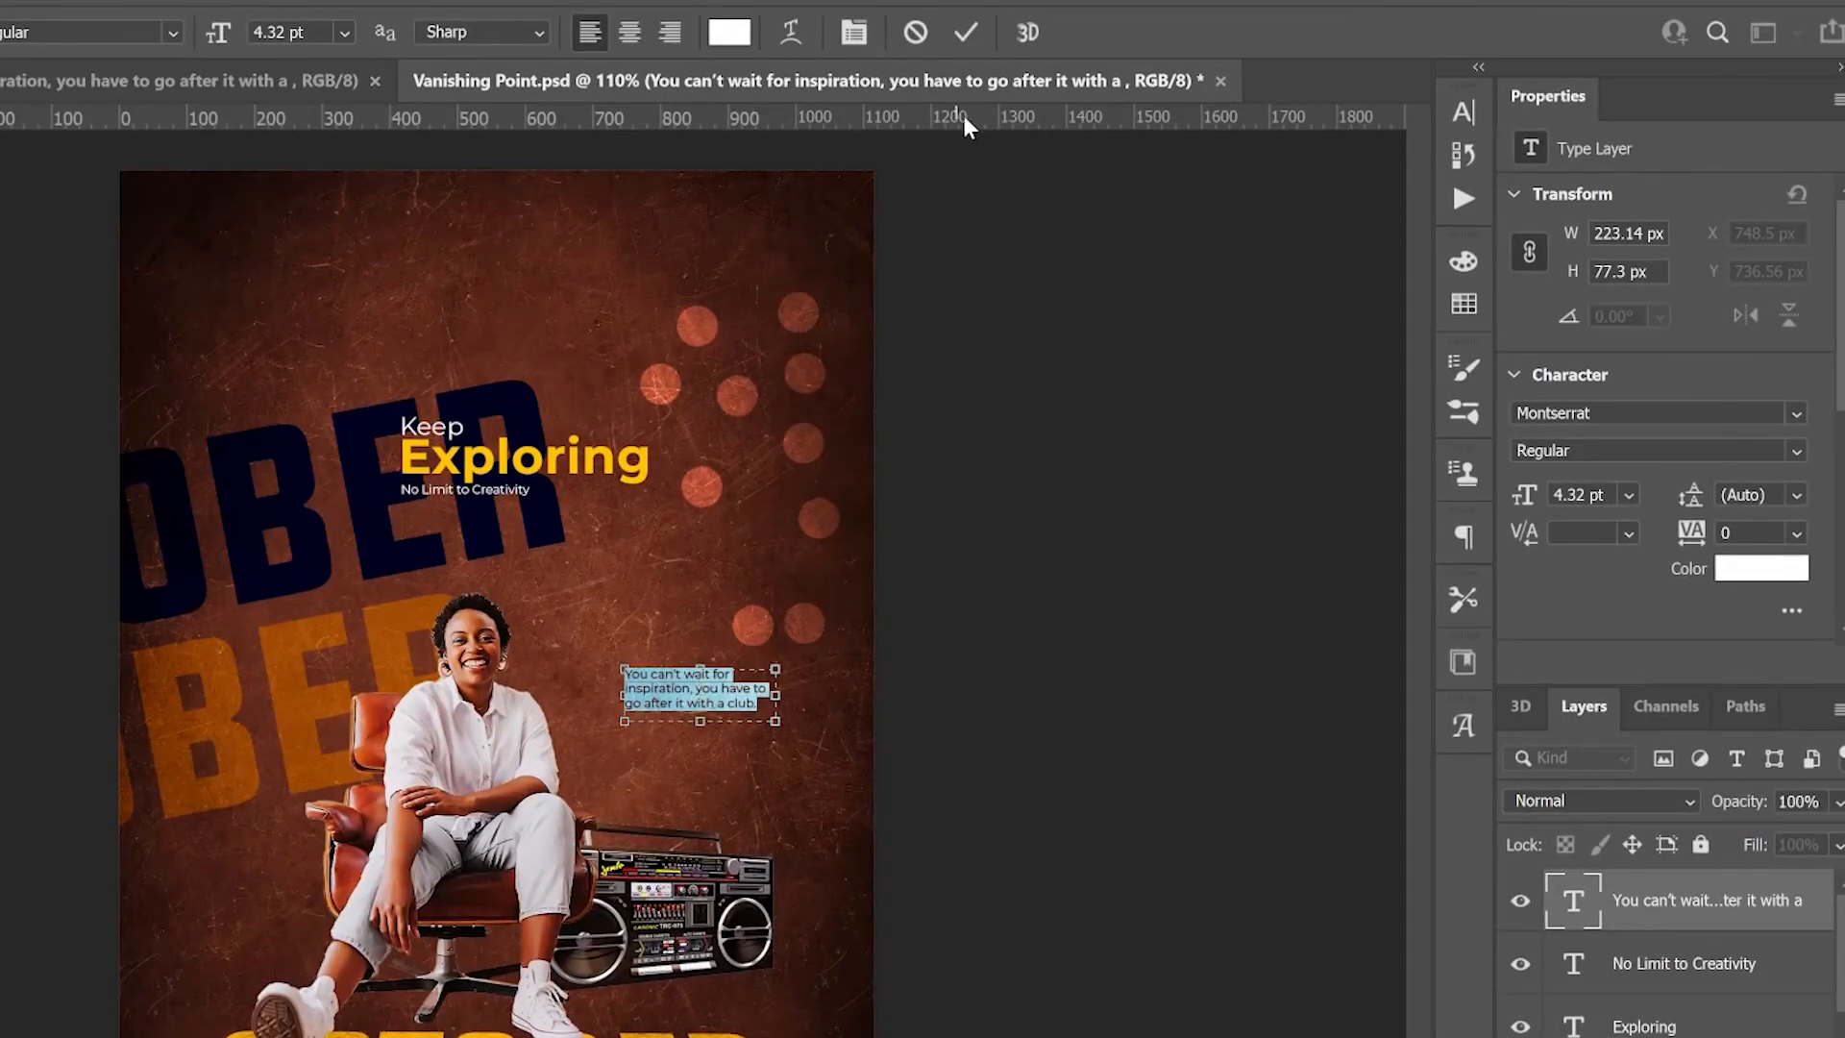
pyautogui.click(965, 34)
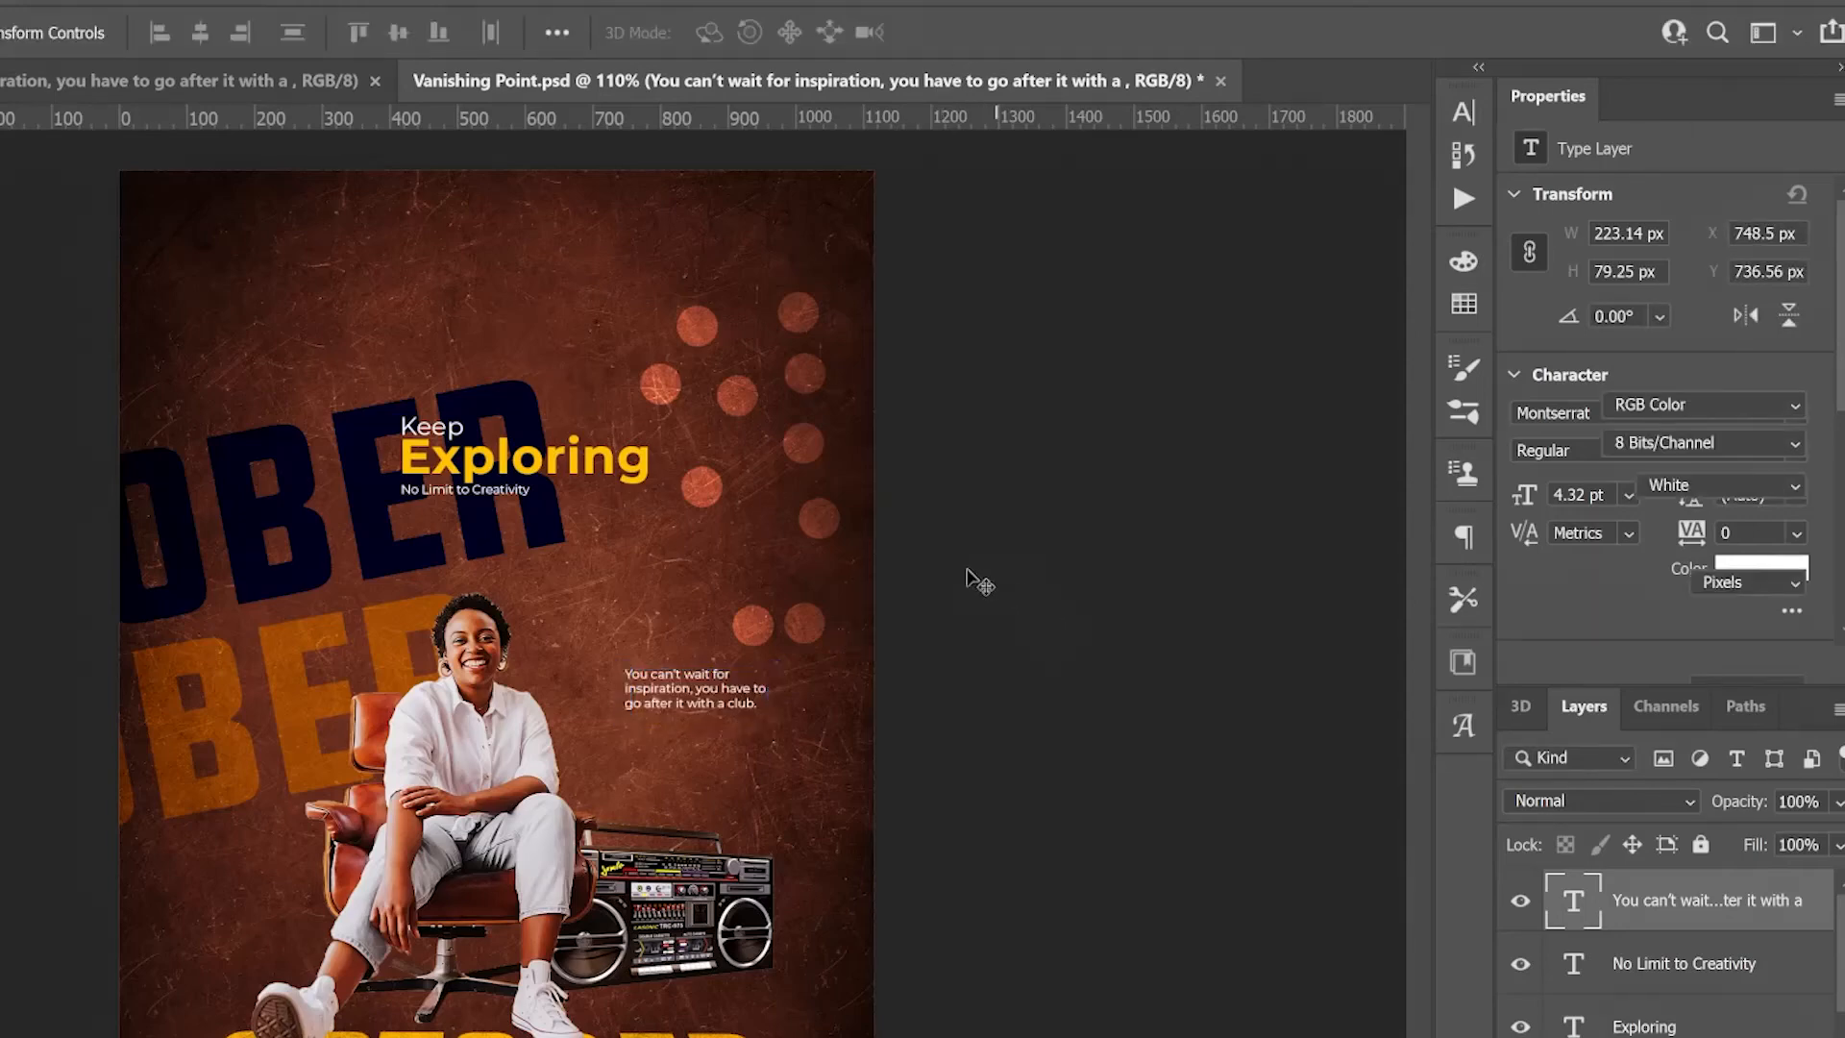
pyautogui.click(952, 583)
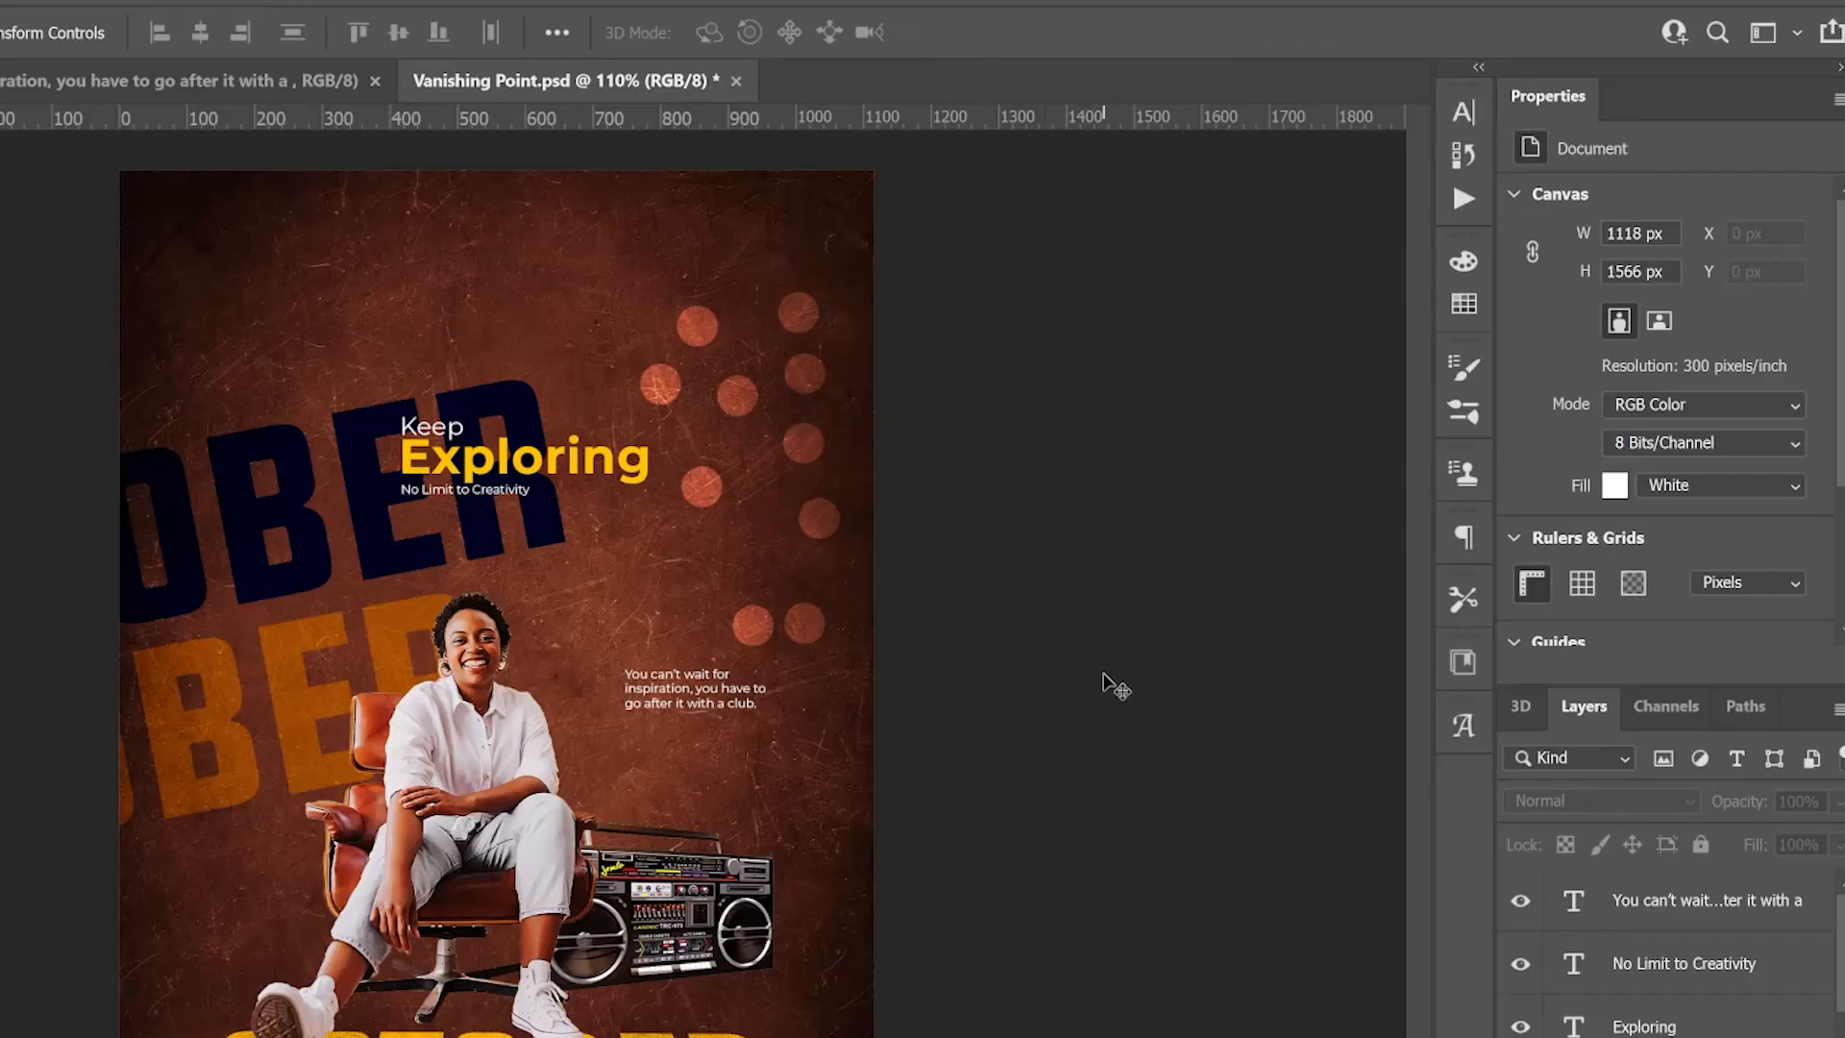
# Following the reference poster, draw an open Pen shape above the dots: a curve about 241 by 163 px with a short line back from its tip
pyautogui.press('p')
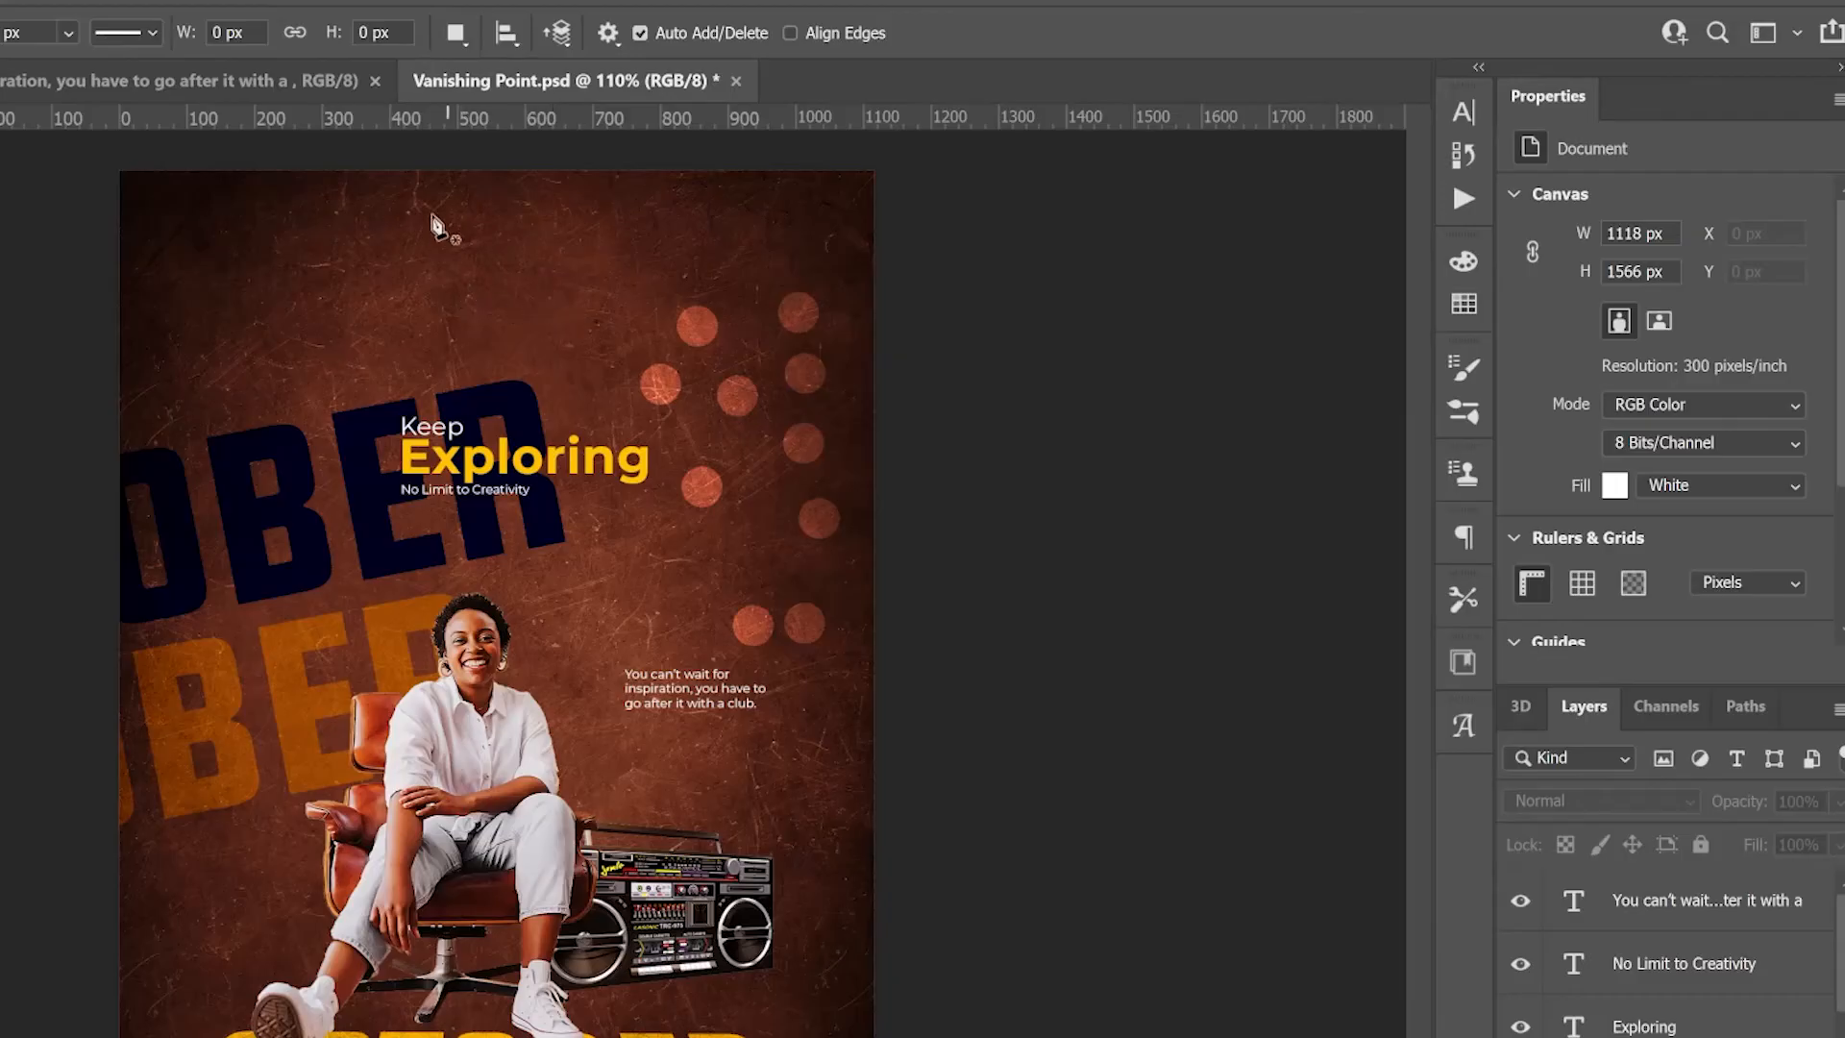
pyautogui.click(52, 77)
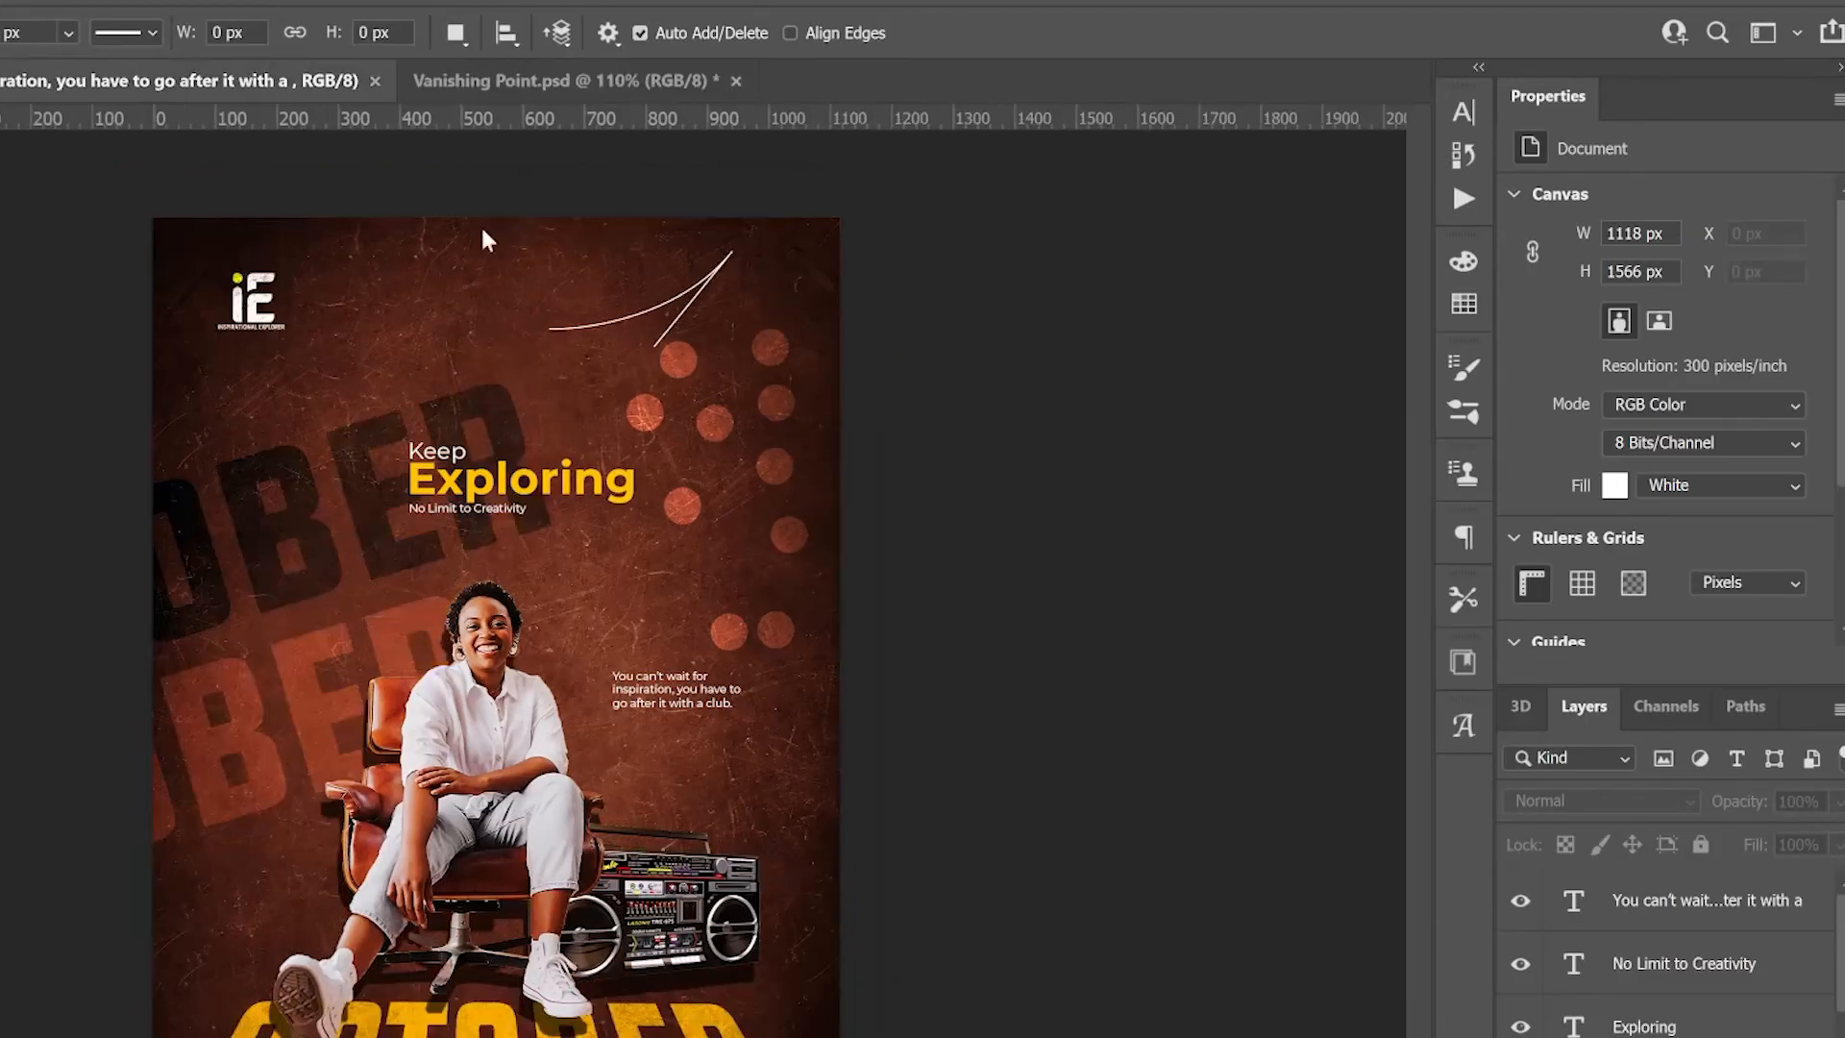
pyautogui.click(573, 84)
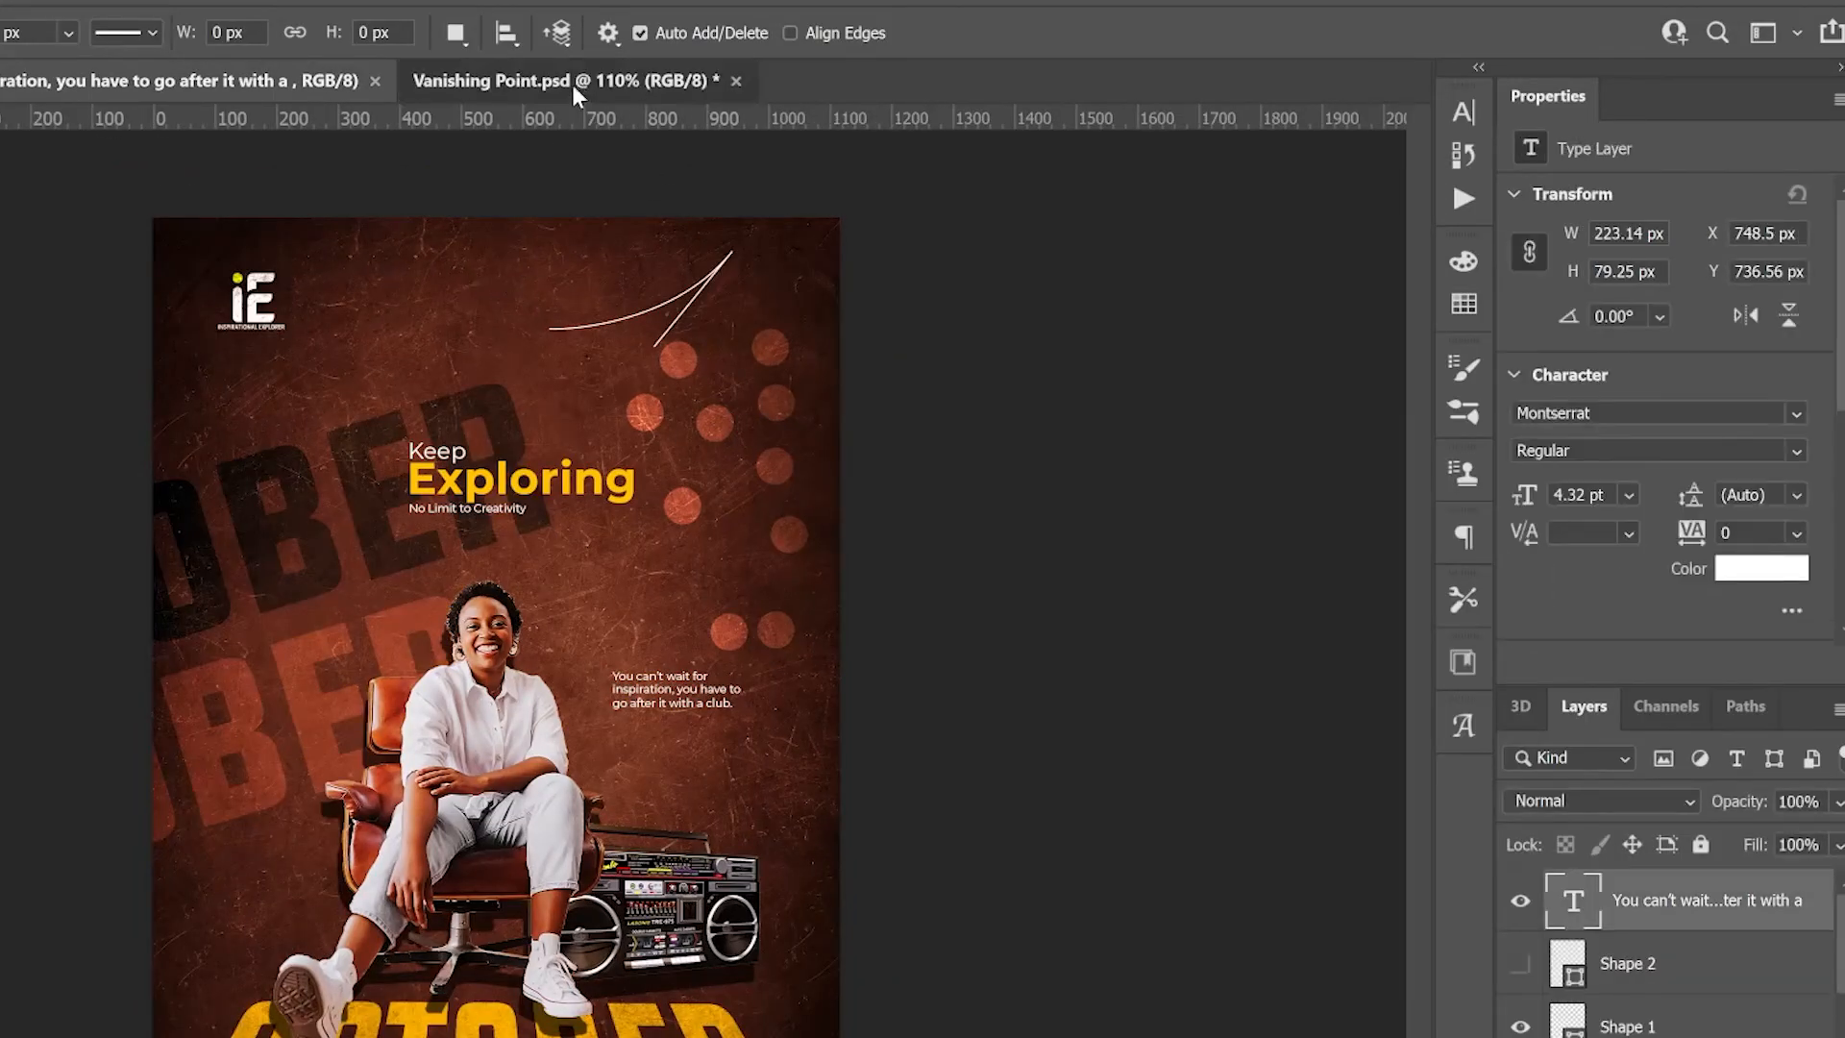
pyautogui.click(536, 320)
pyautogui.moveTo(671, 232); pyautogui.dragTo(715, 151)
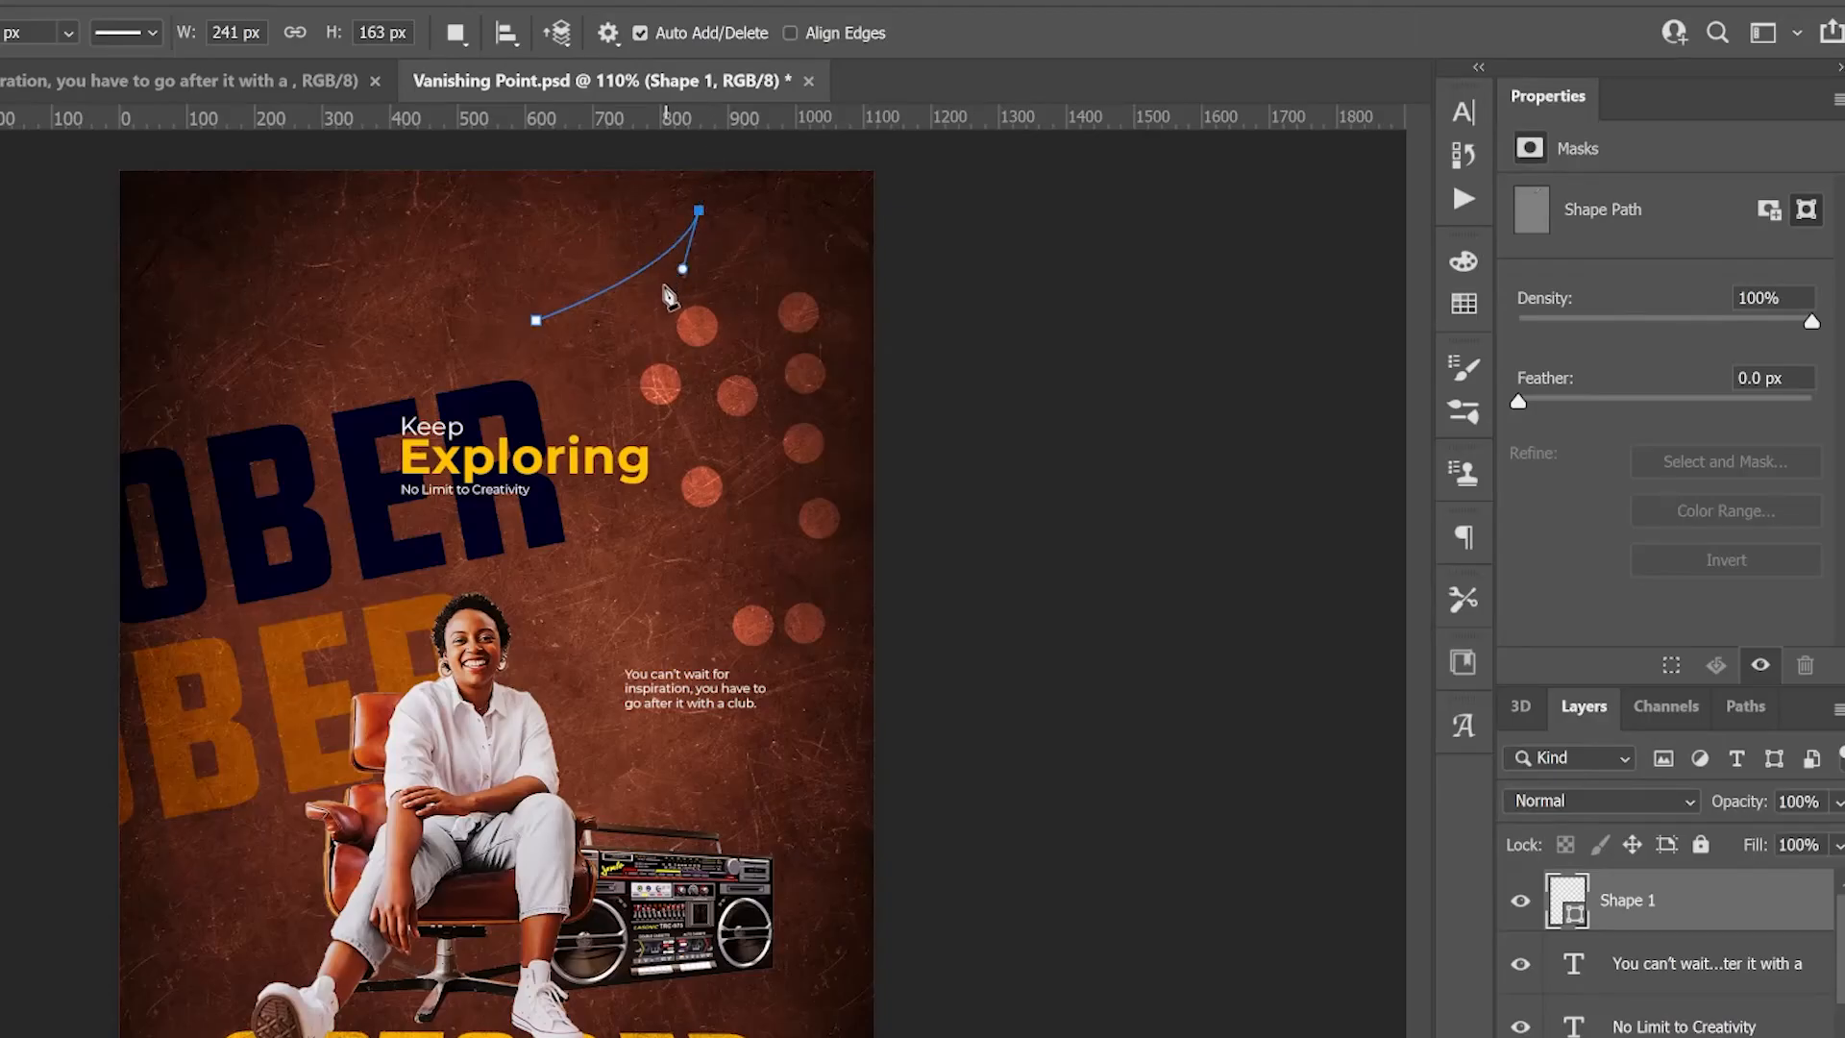
pyautogui.moveTo(683, 268); pyautogui.dragTo(653, 299)
# Give the curved pen shape a white 2 px stroke and deselect it
pyautogui.click(284, 35)
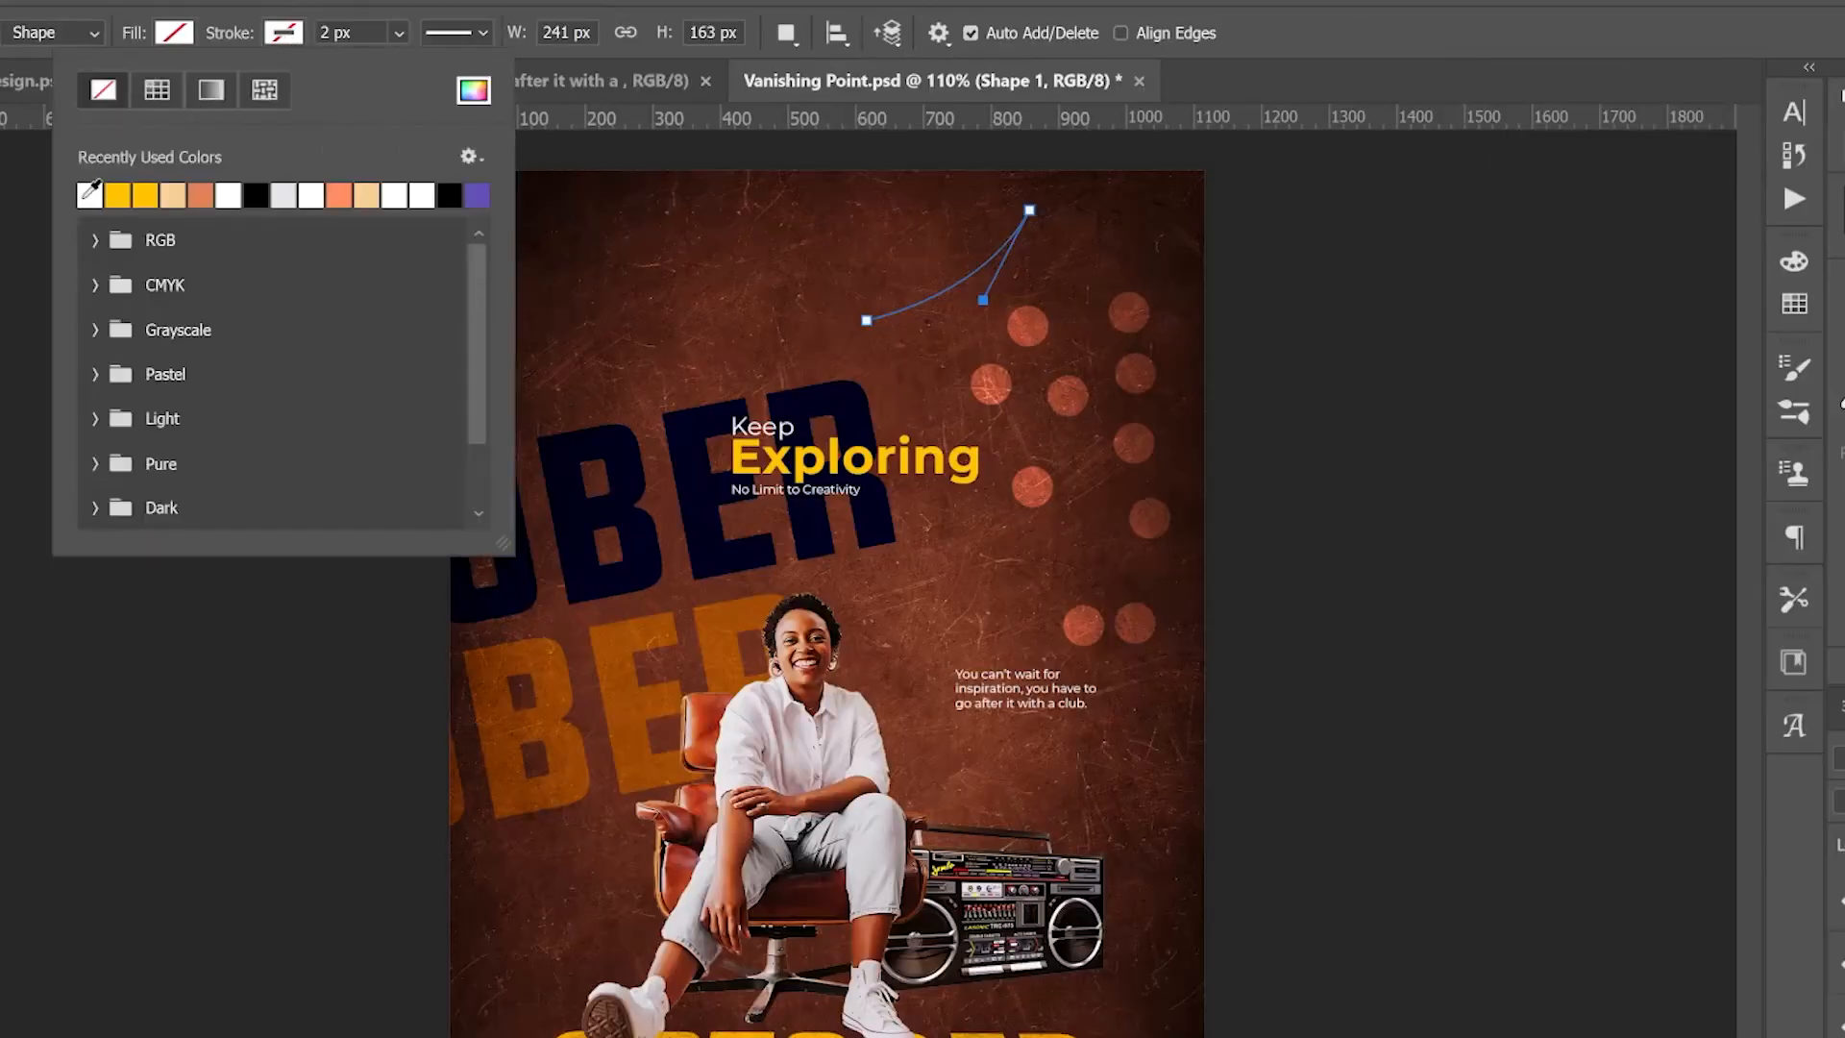
pyautogui.click(88, 196)
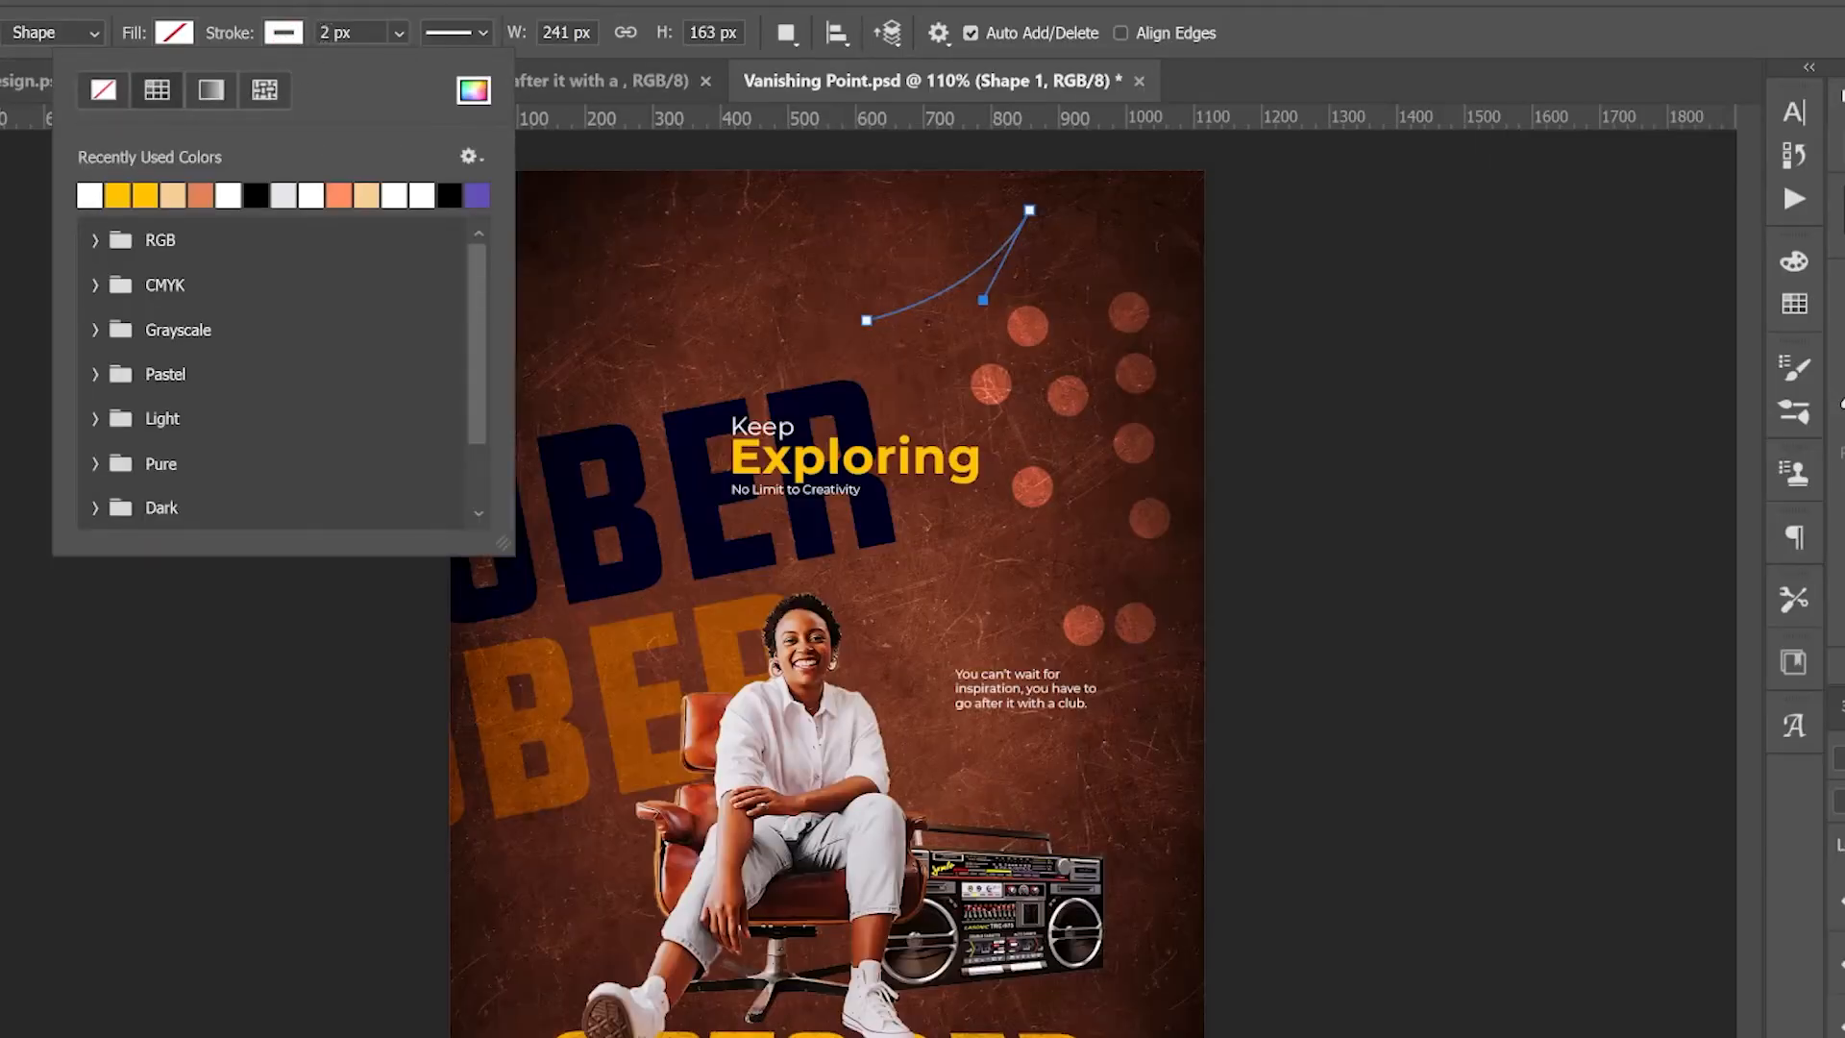
pyautogui.press('Return')
pyautogui.press('v')
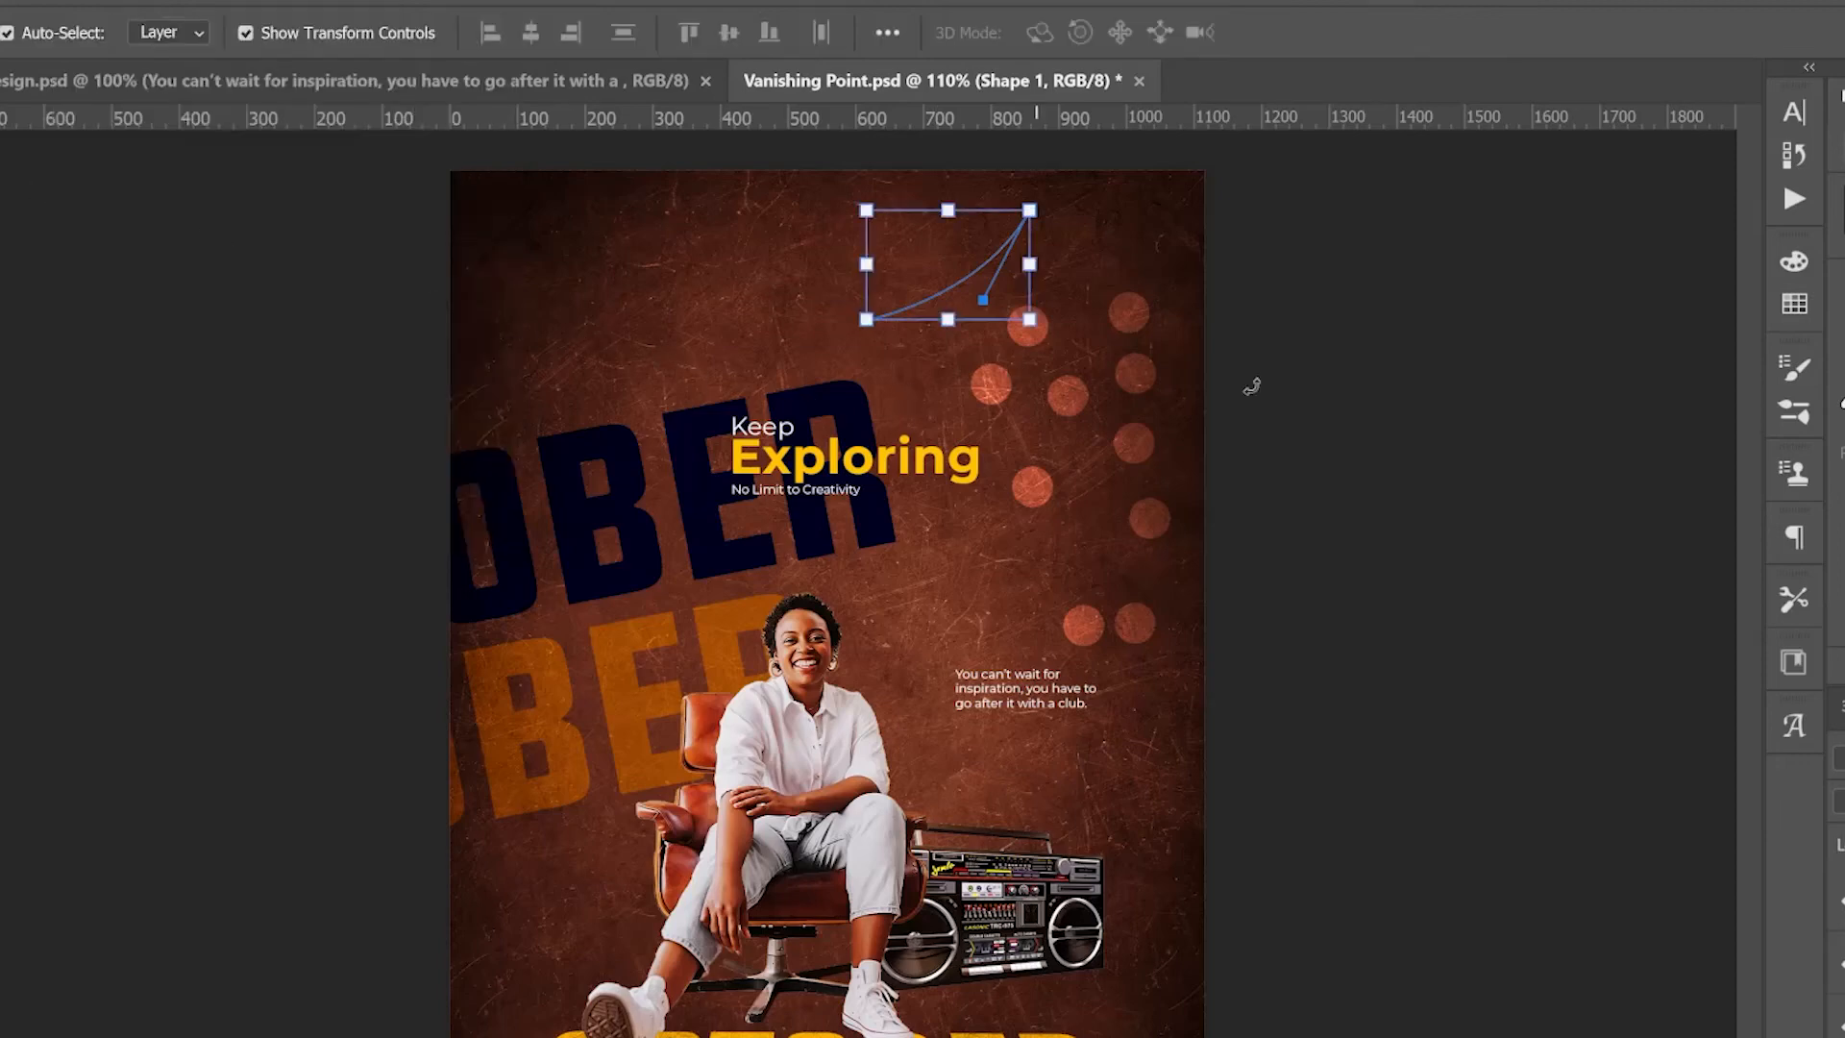
pyautogui.click(1441, 410)
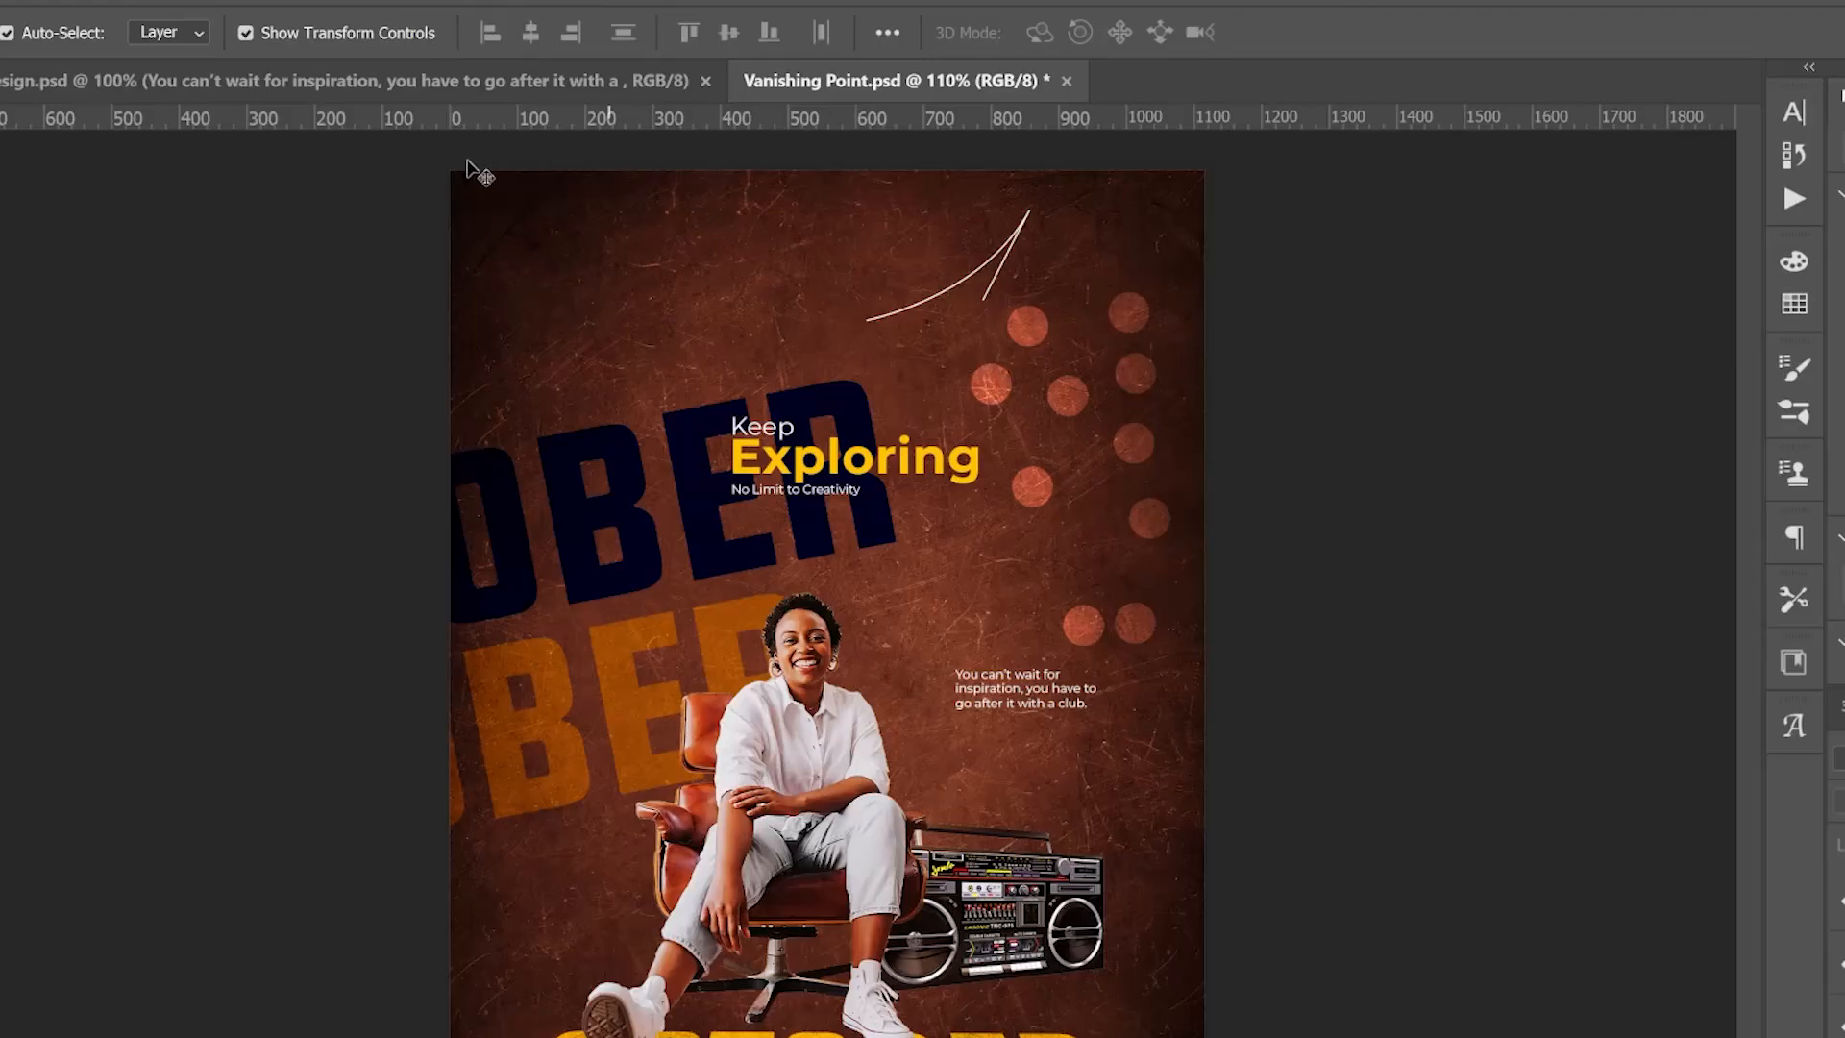
# Copy the IE logo from Advance Design.psd into the Vanishing Point.psd poster's upper-left corner, at about X 107 px, Y 90 px
pyautogui.click(246, 83)
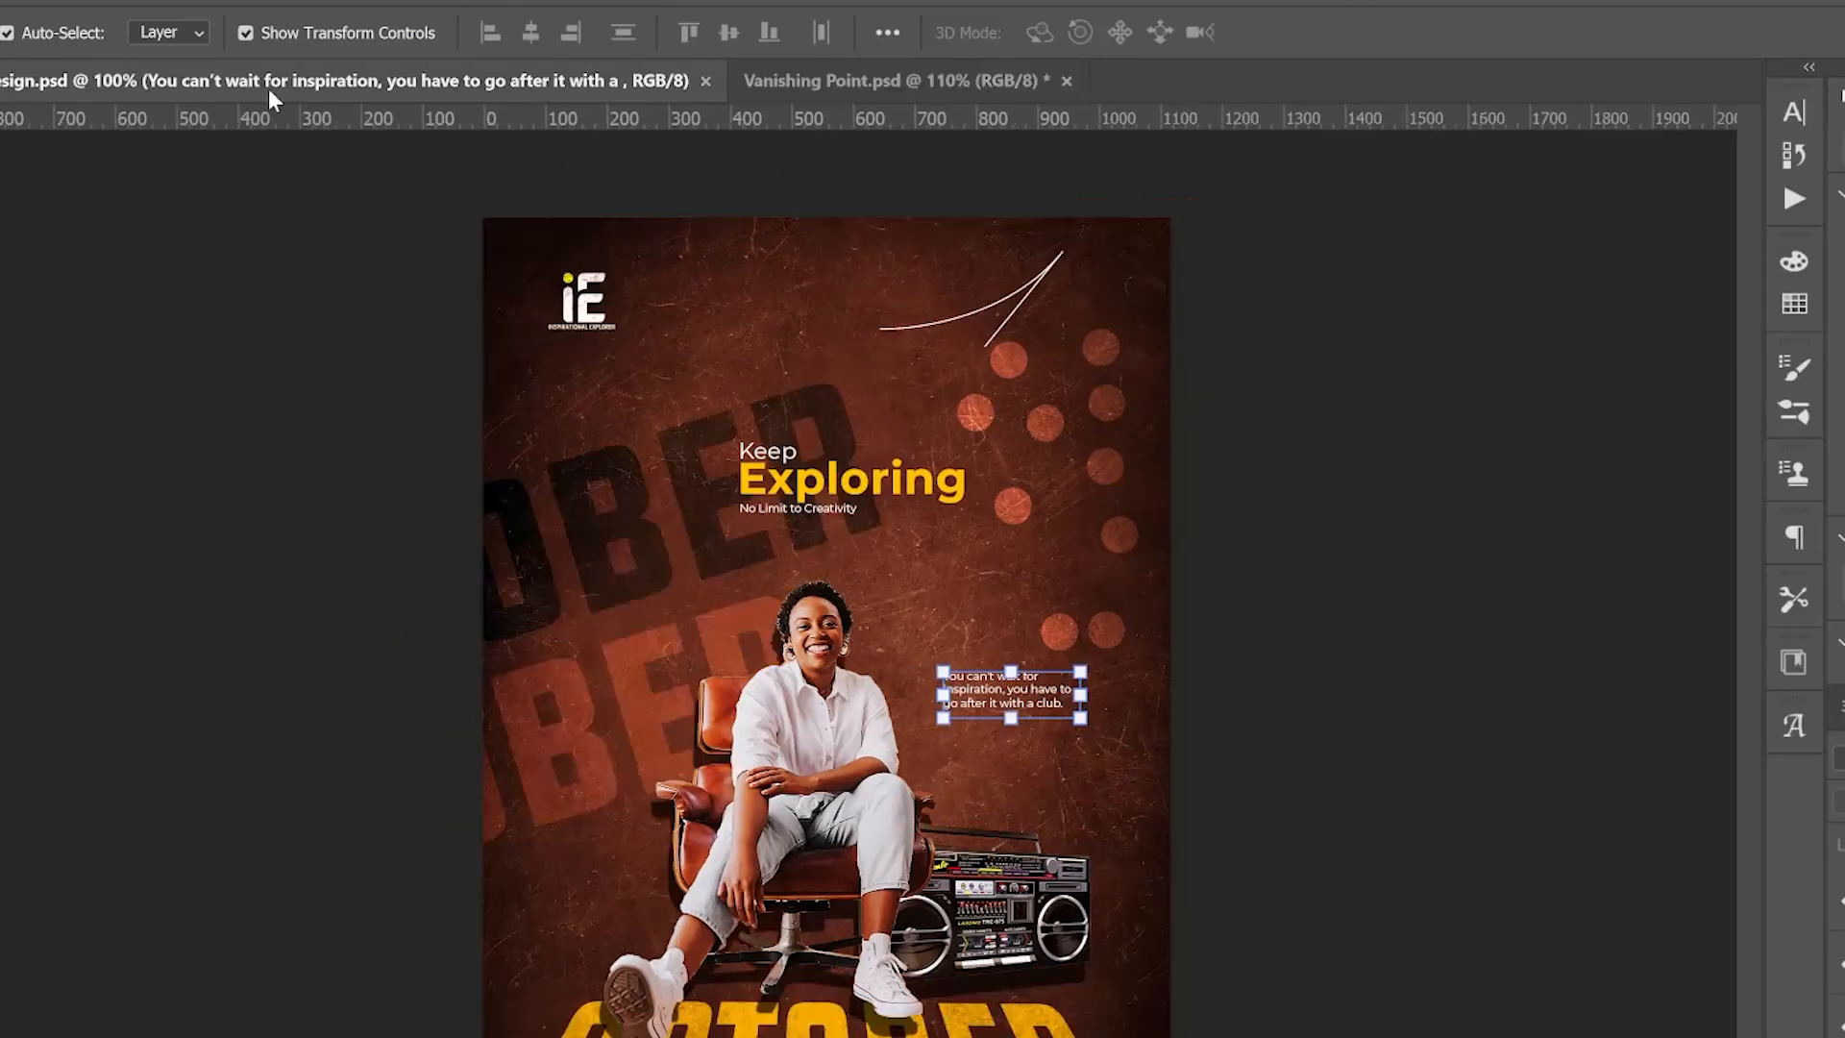
pyautogui.click(598, 319)
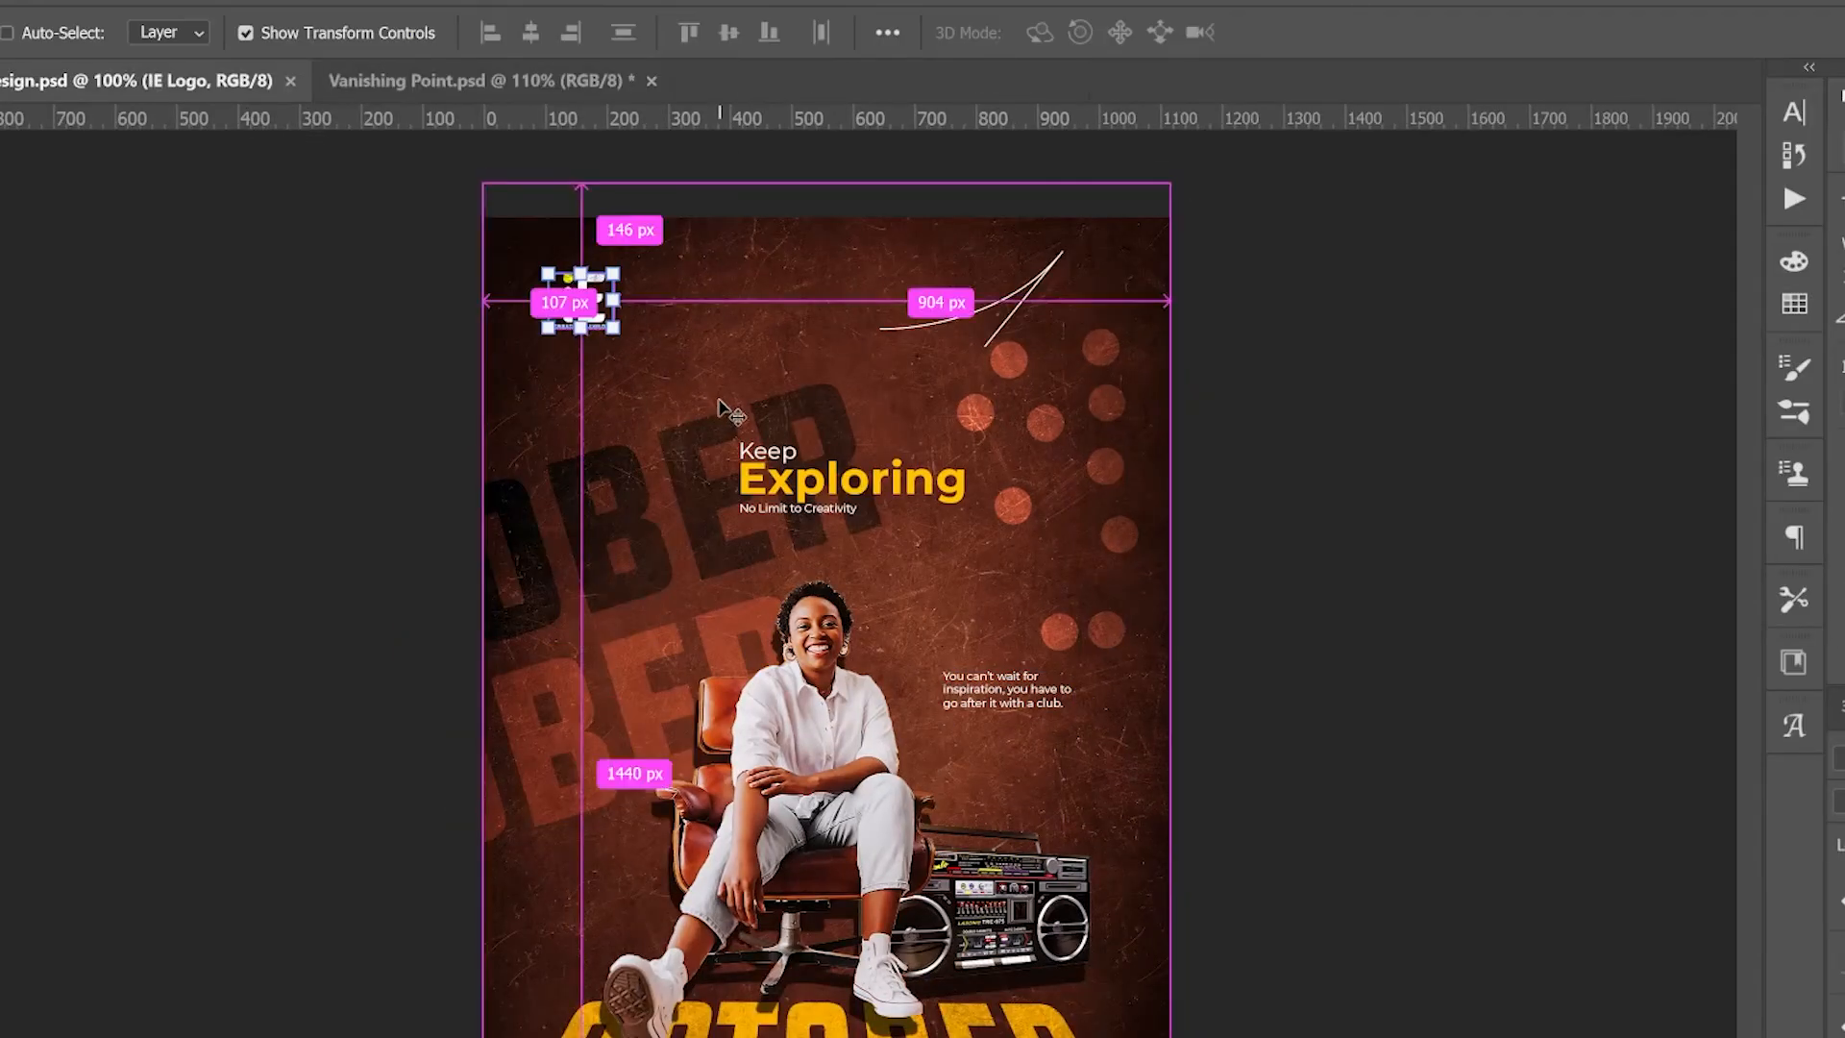
pyautogui.click(520, 71)
pyautogui.press('ctrl')
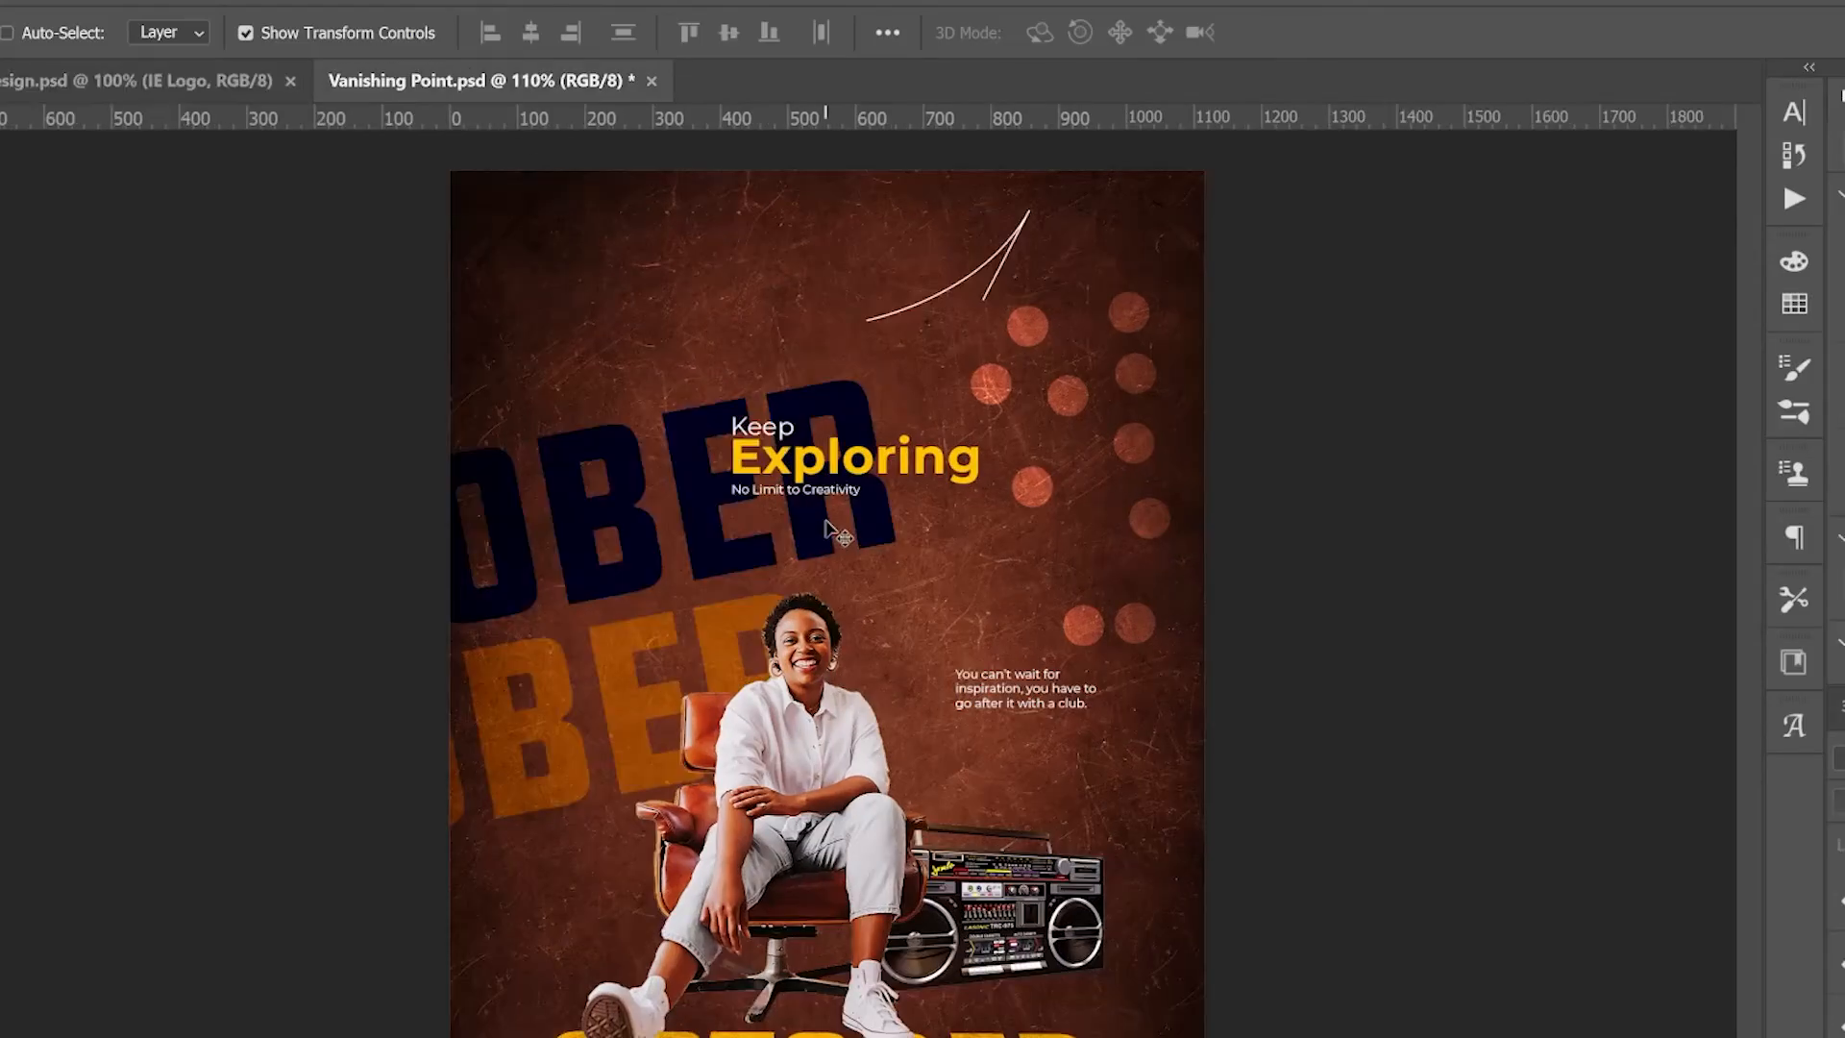
pyautogui.moveTo(836, 533); pyautogui.dragTo(836, 533)
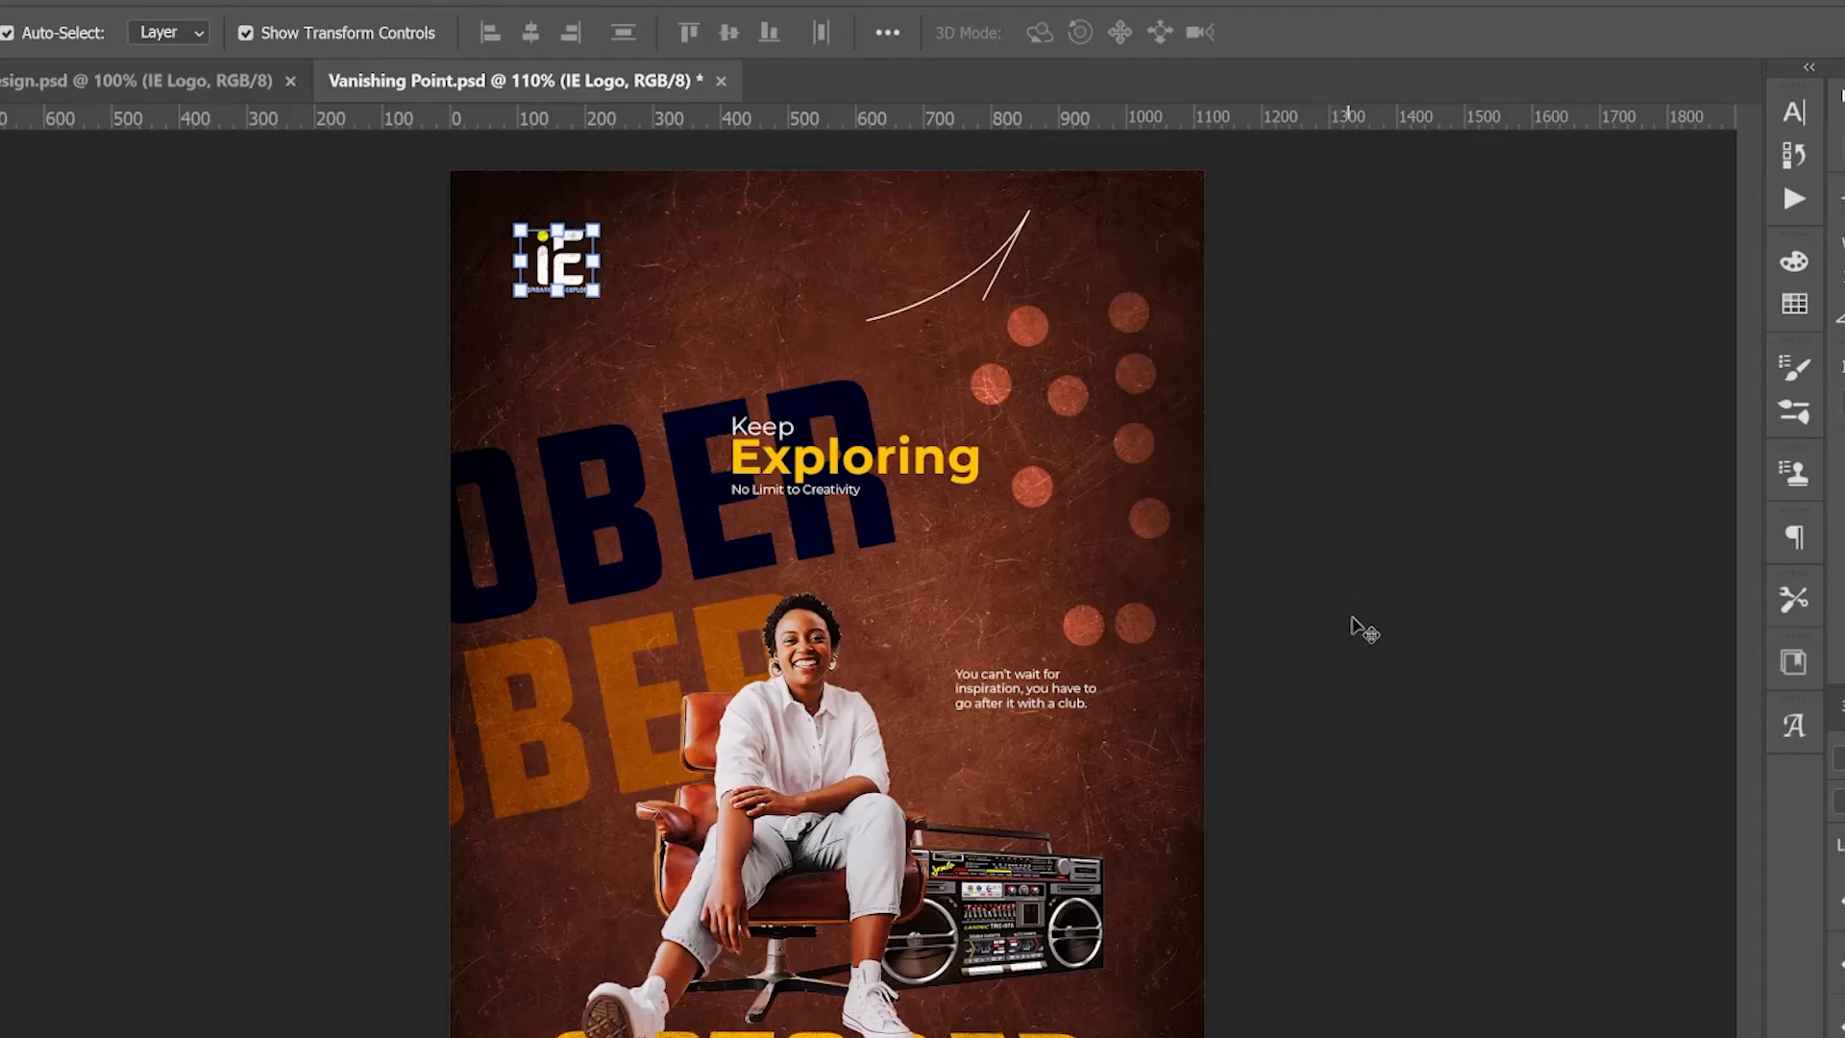
pyautogui.click(1359, 628)
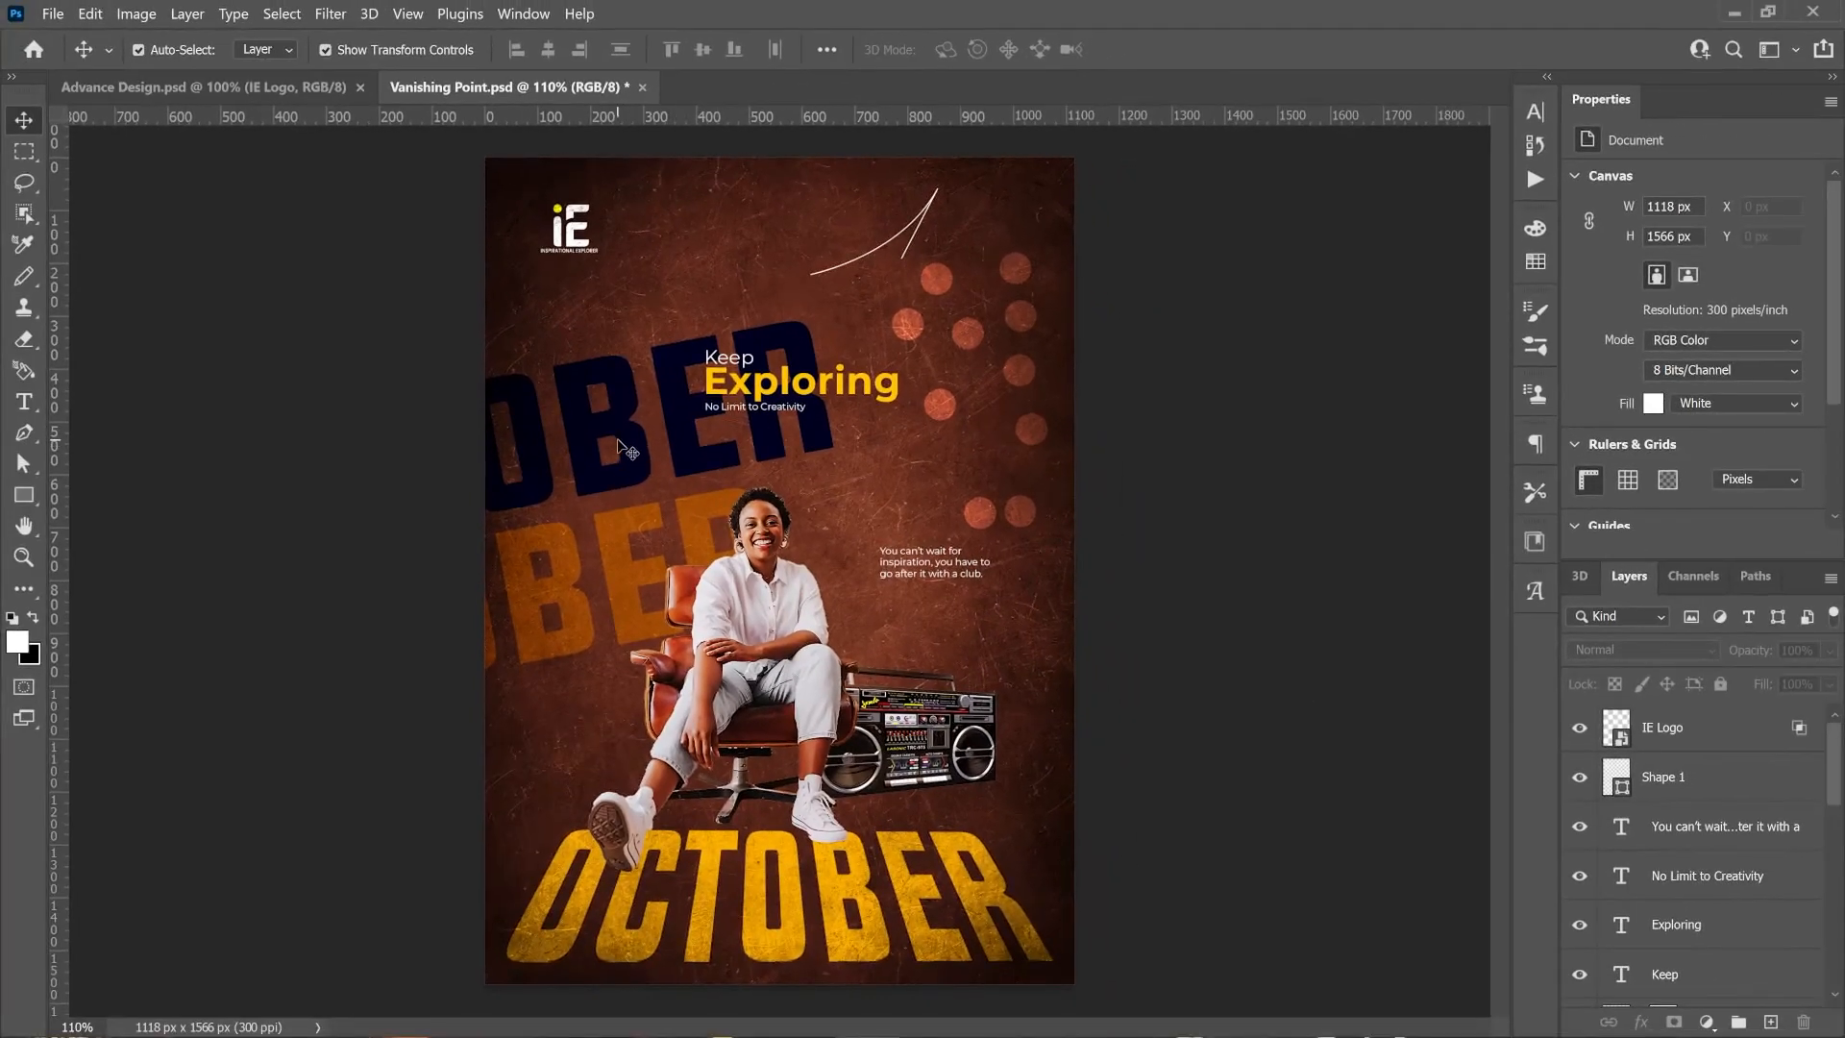
# Reduce the opacity of the dark blue tilted OCTOBER text to 78%
pyautogui.click(626, 450)
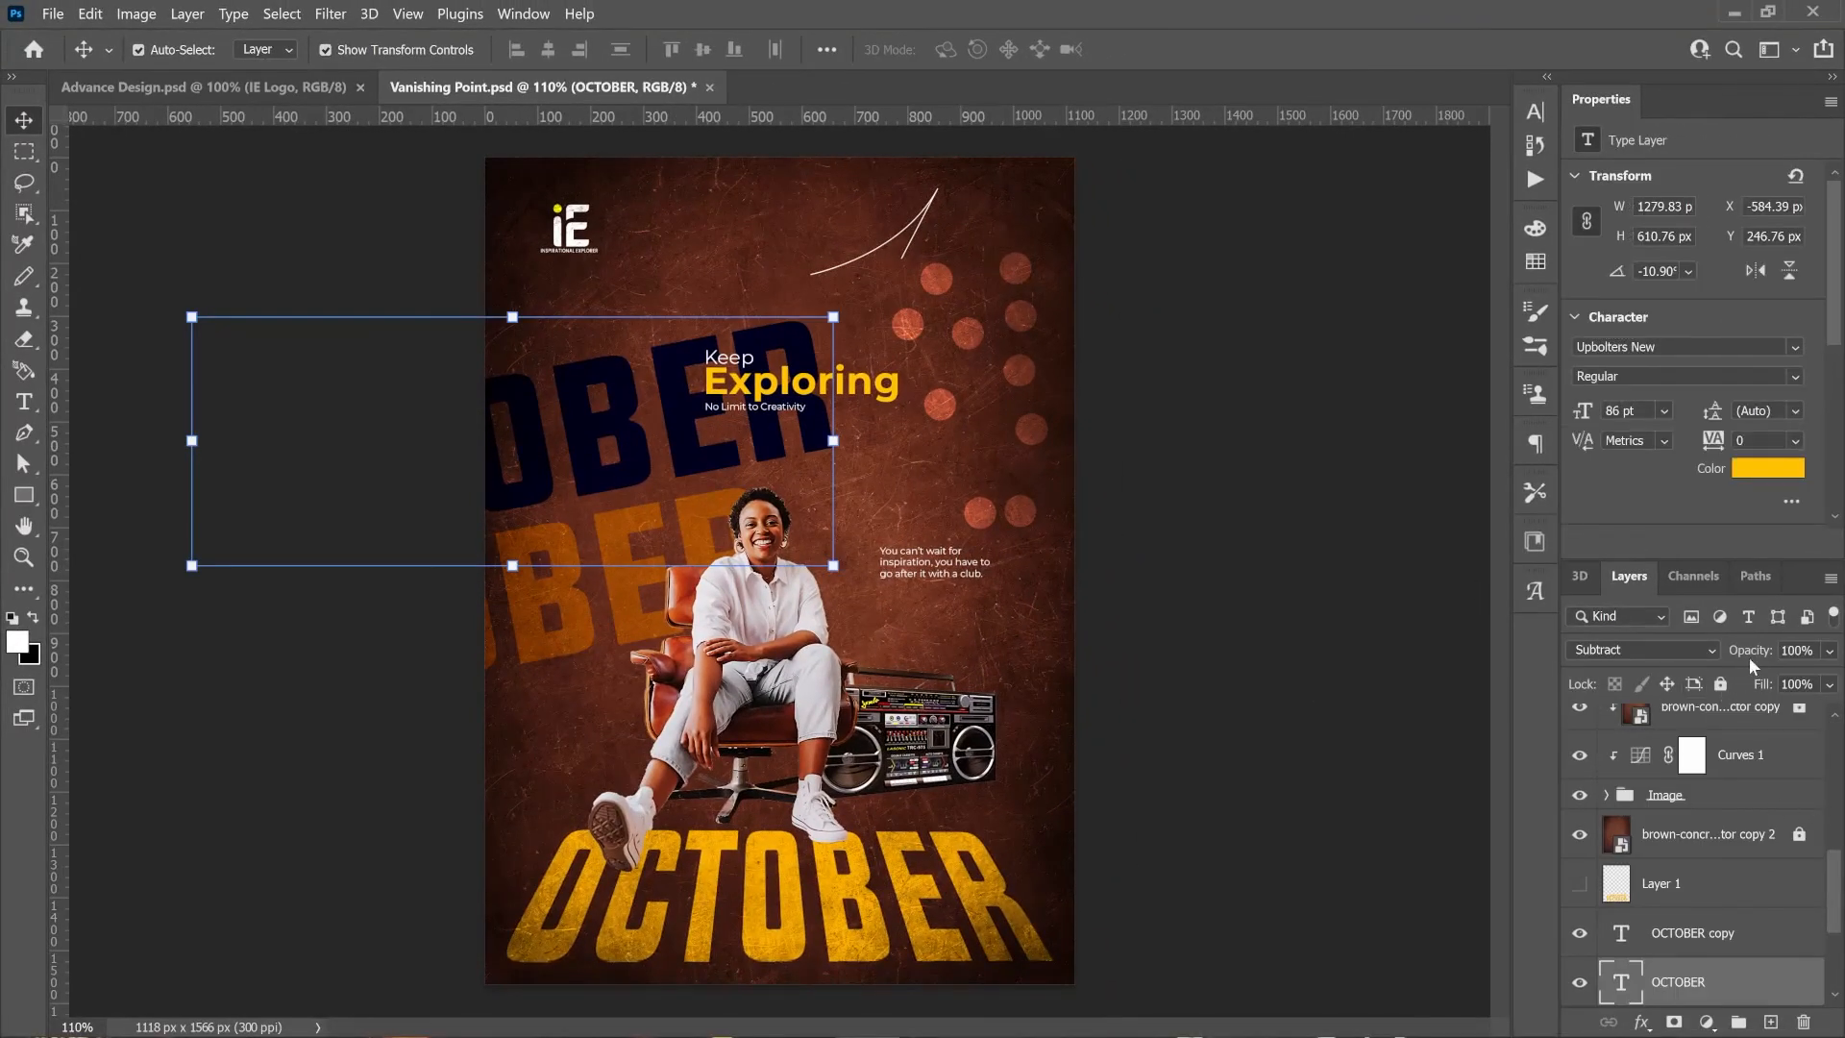
pyautogui.moveTo(1756, 656); pyautogui.dragTo(1733, 663)
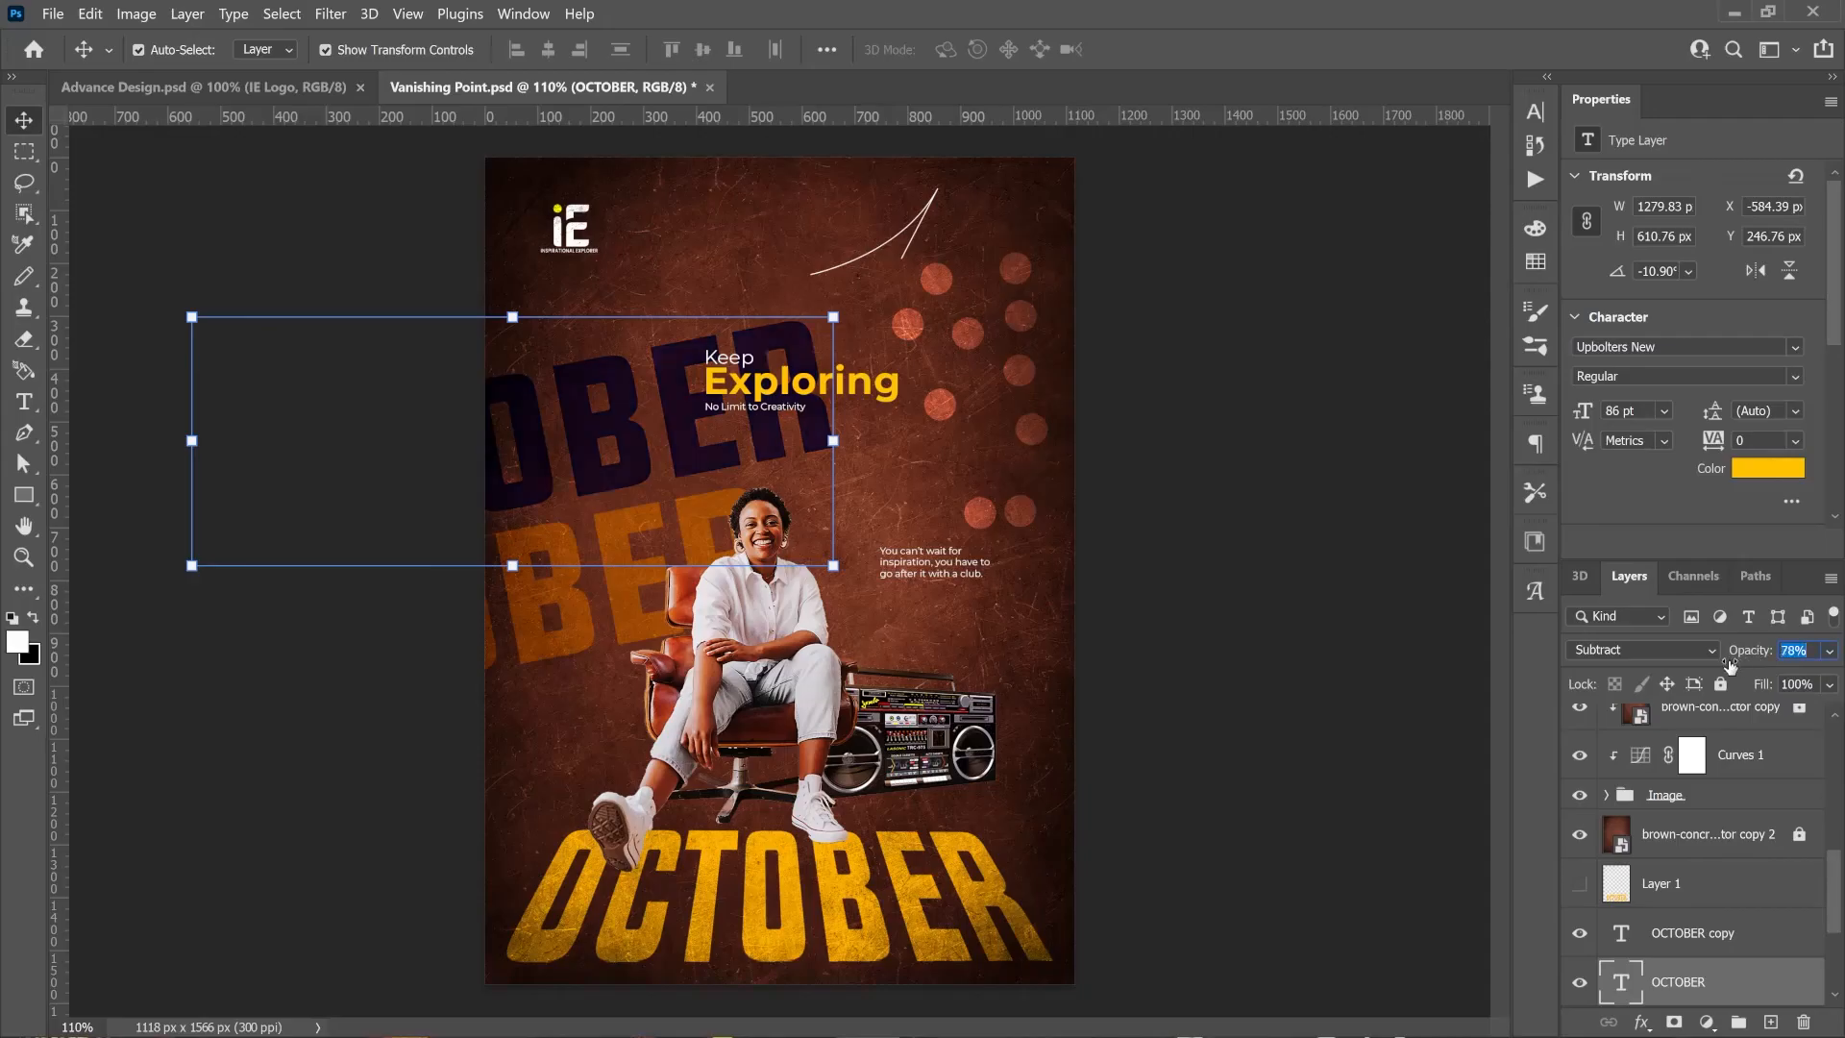
pyautogui.press('Return')
pyautogui.click(1381, 745)
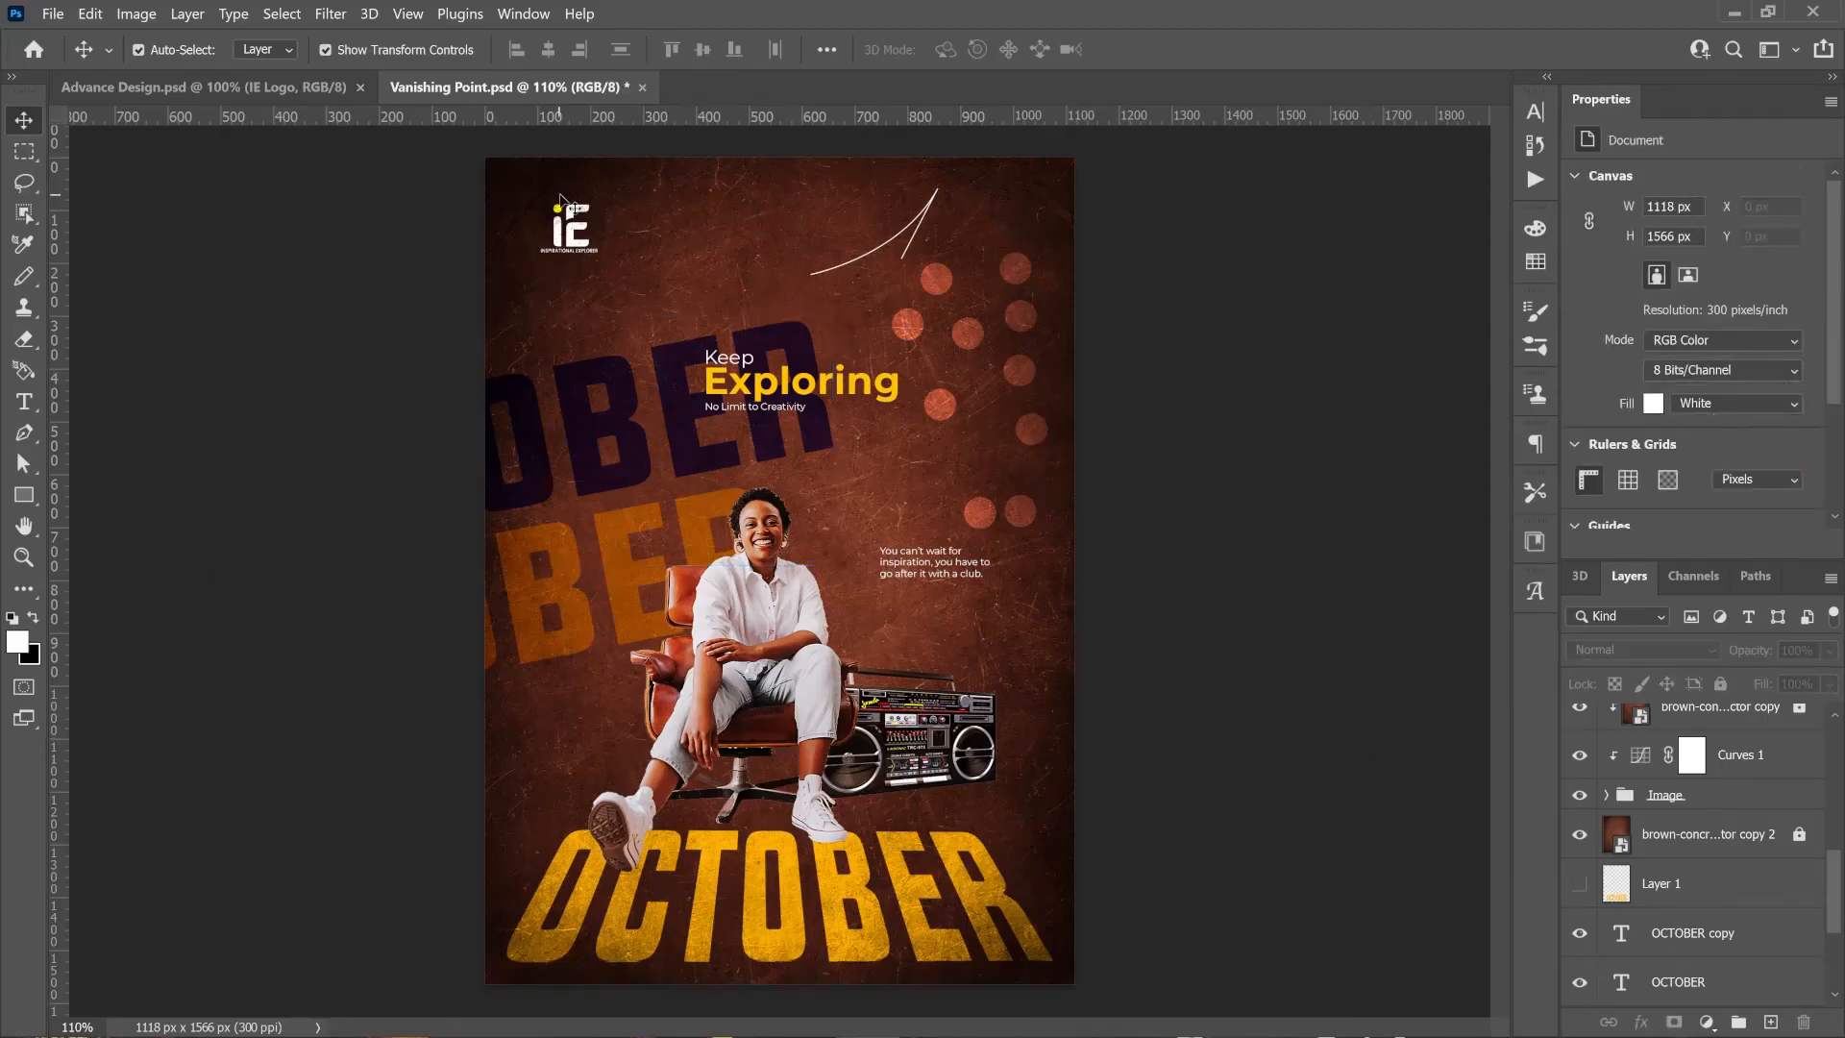
# Examine the blending options and Blend If settings of the IE logo layer up close, closing them without changes
pyautogui.scroll(3, 581, 221)
pyautogui.scroll(3, 588, 224)
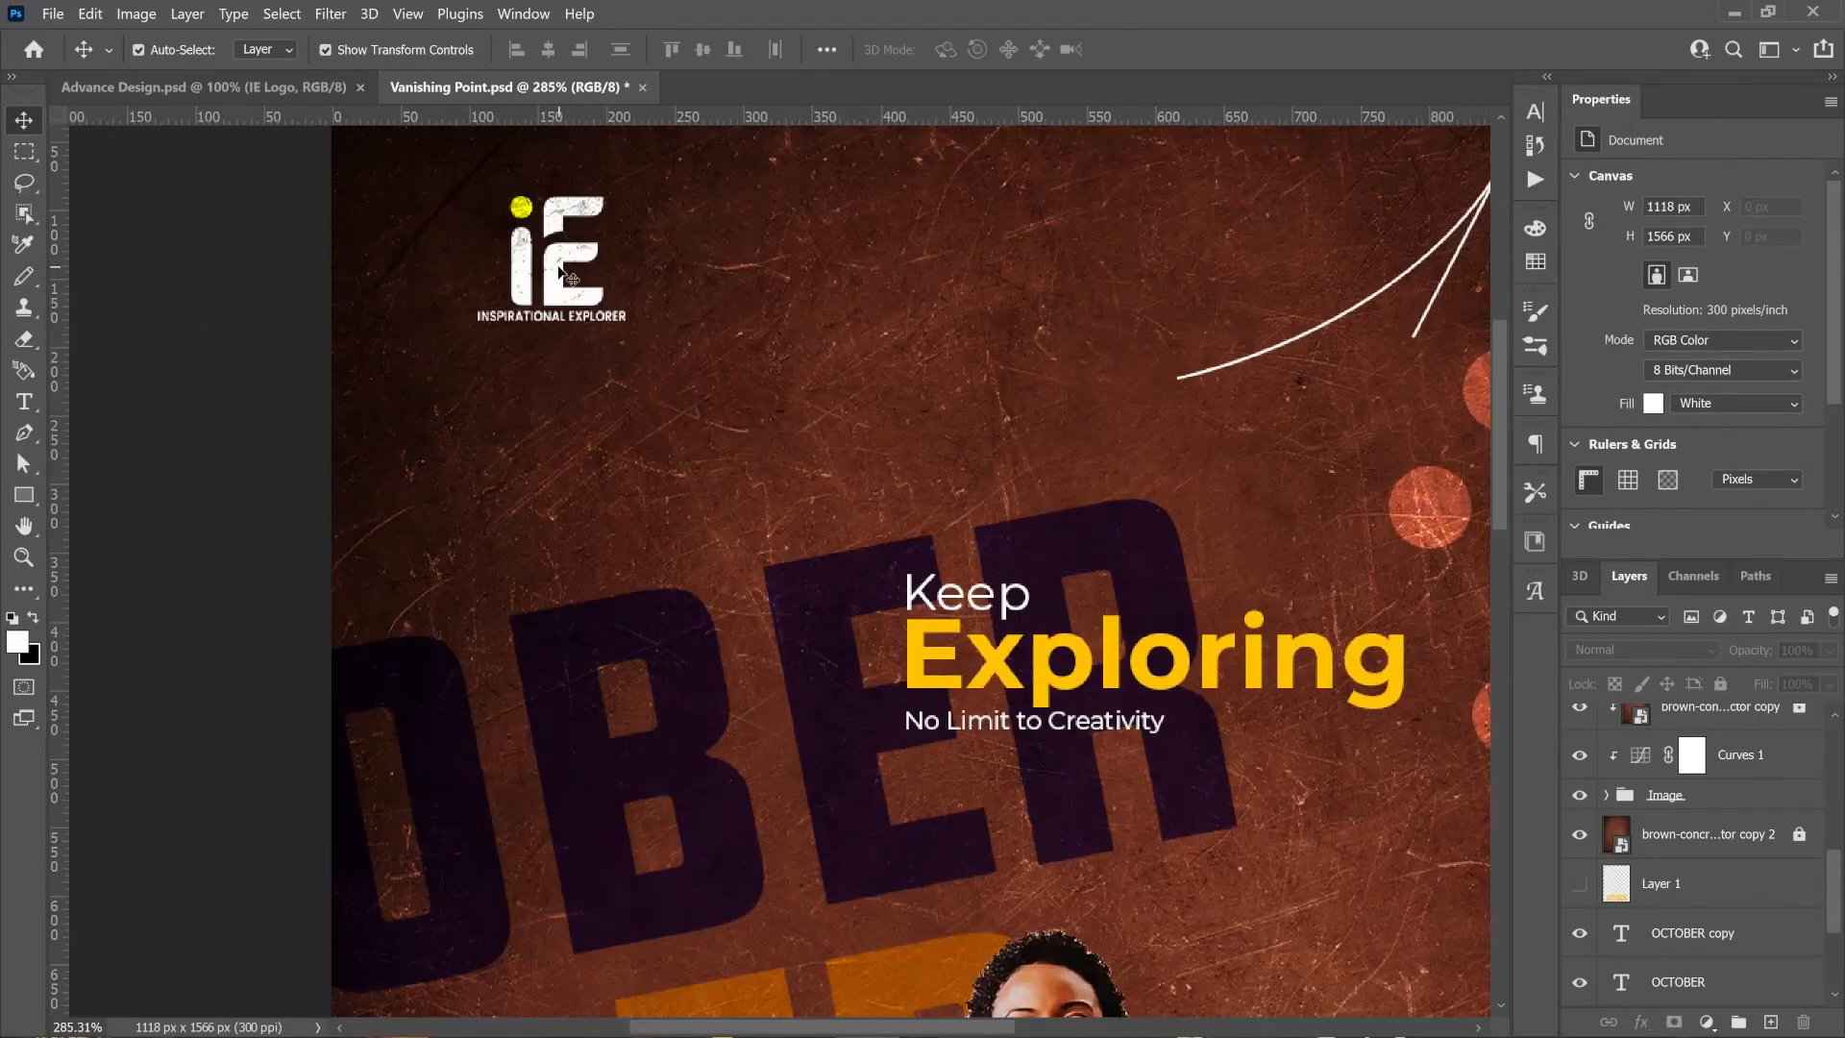
pyautogui.click(562, 265)
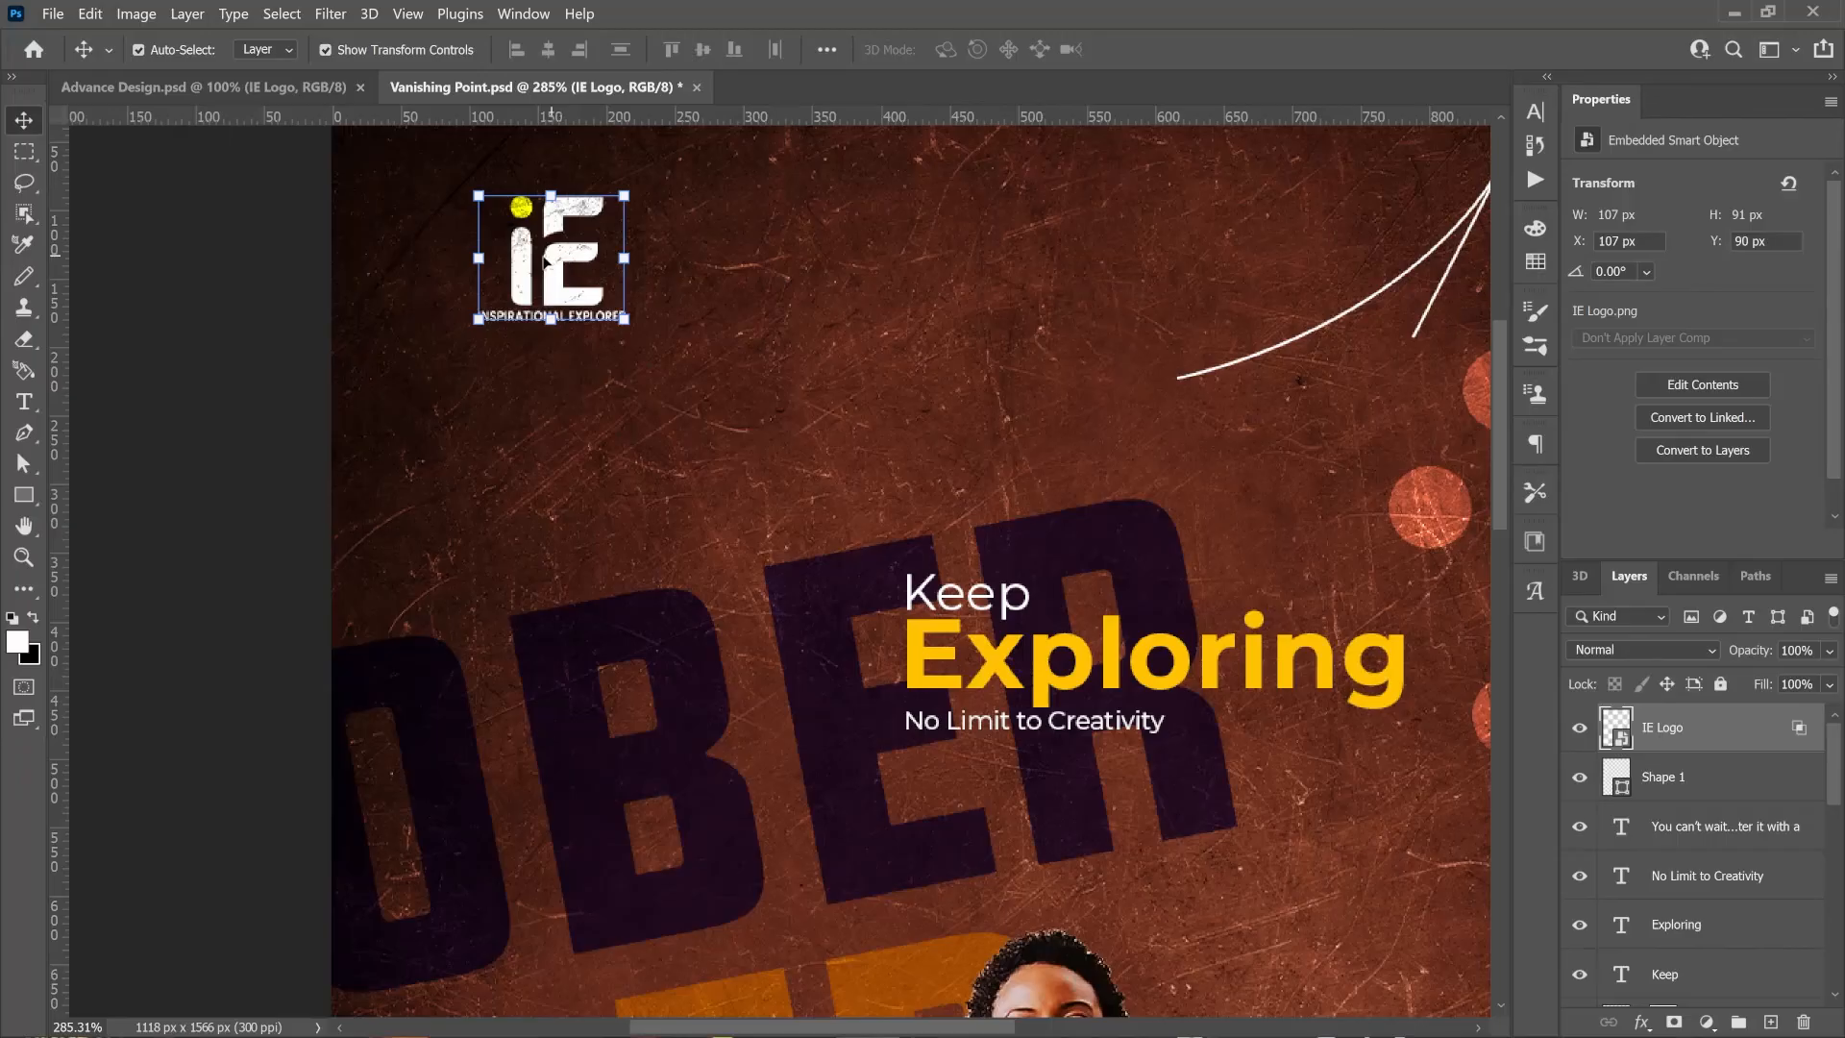
pyautogui.doubleClick(1794, 729)
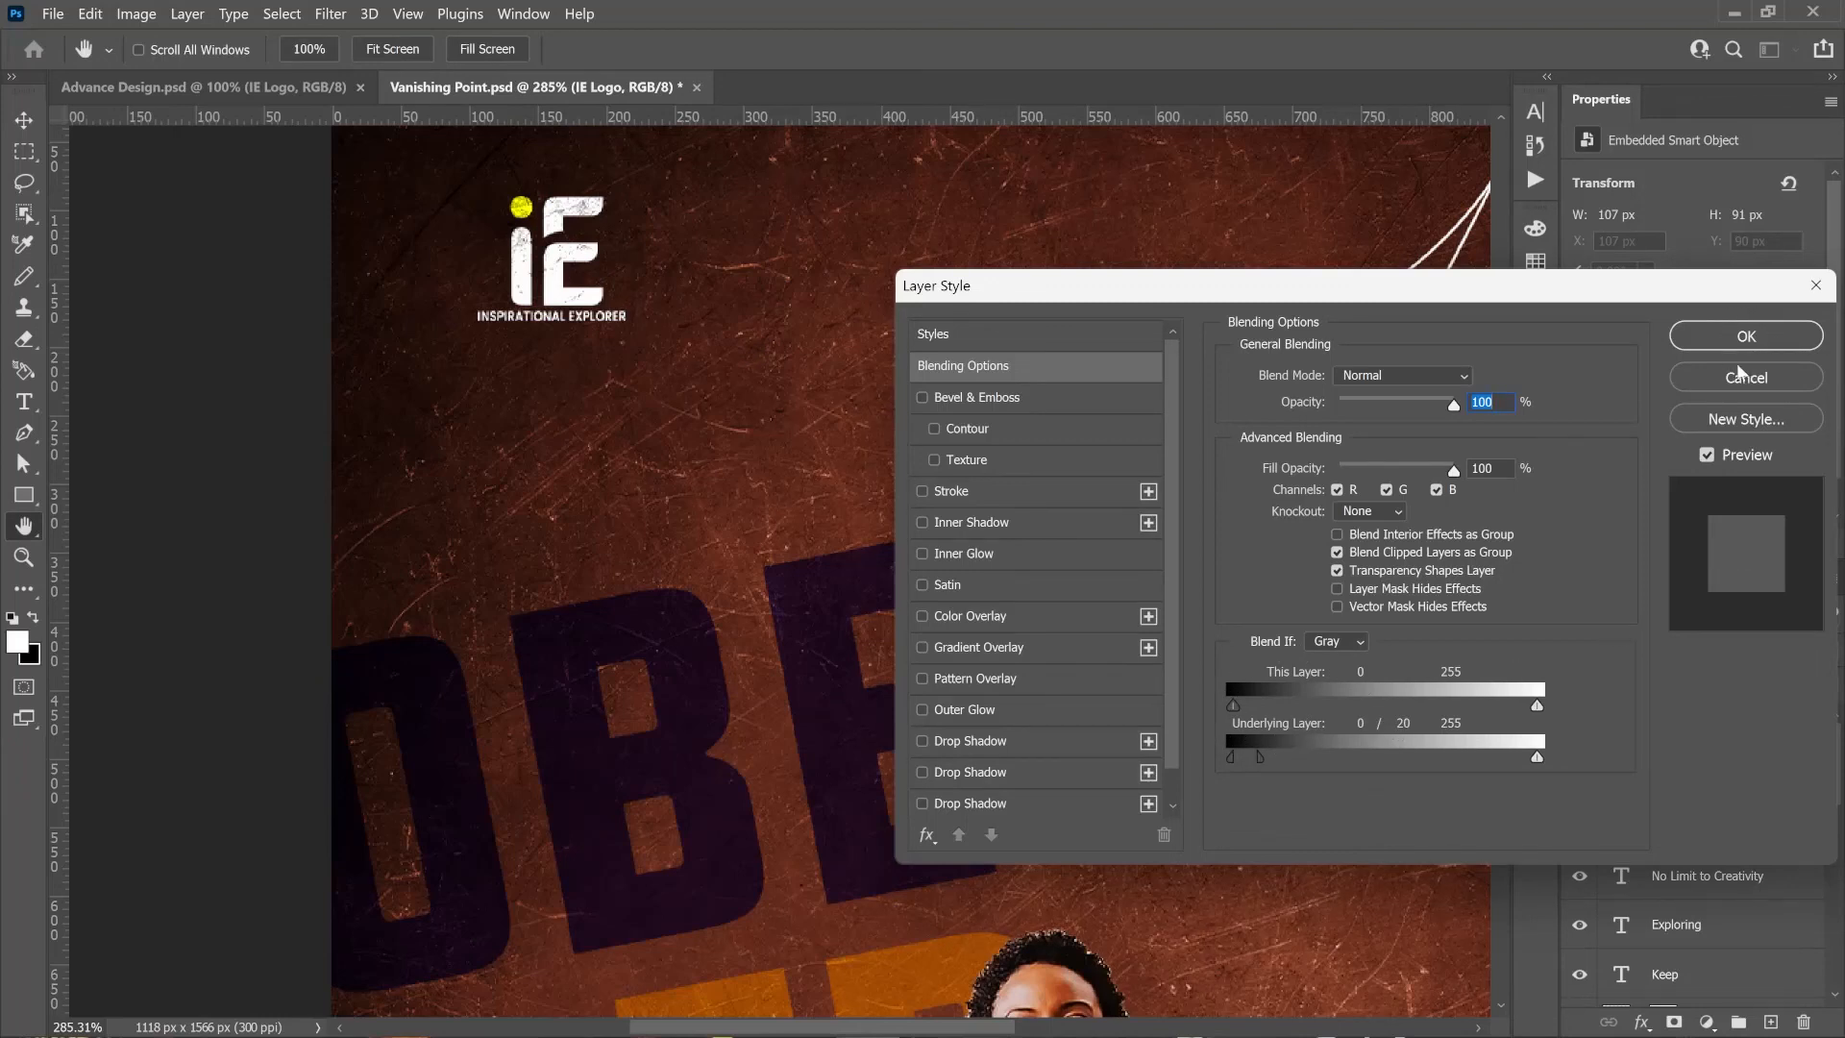
pyautogui.click(1732, 385)
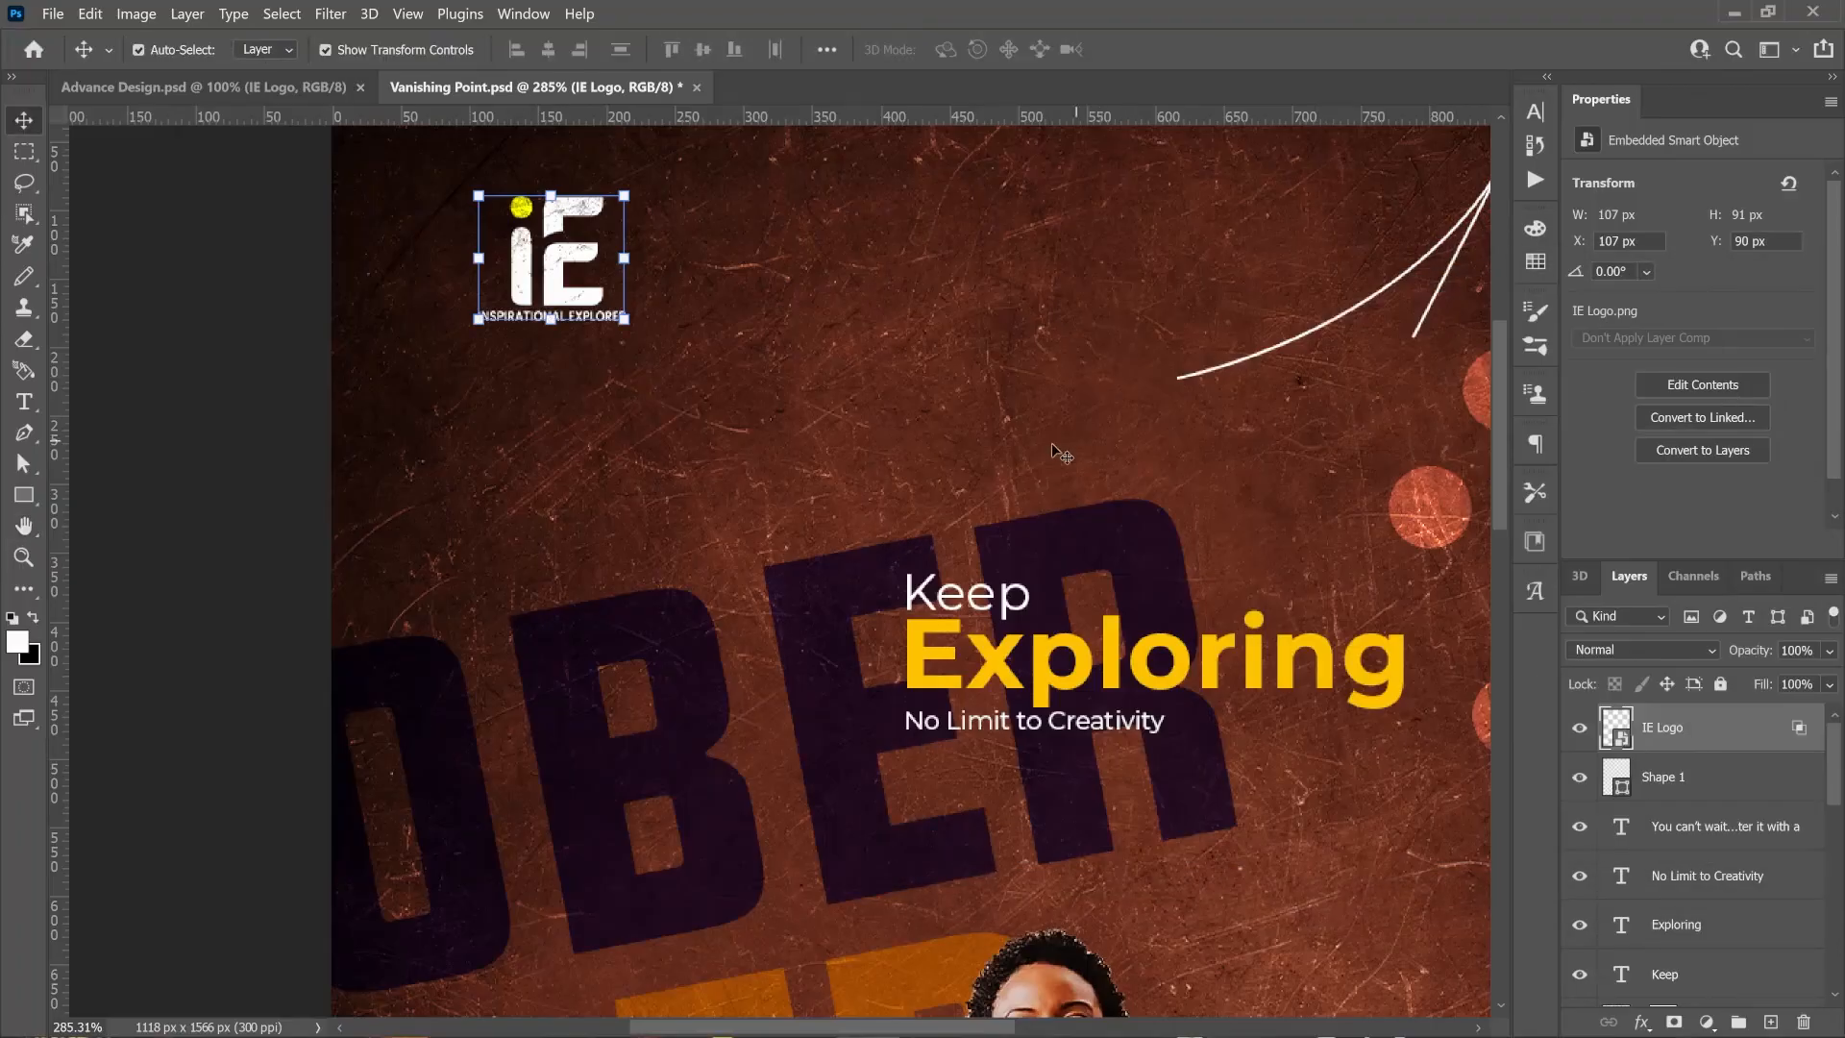
# Review the whole poster and compare it with the clipped brown concrete texture copy above Curves 1 hidden and shown
pyautogui.scroll(-2, 1078, 539)
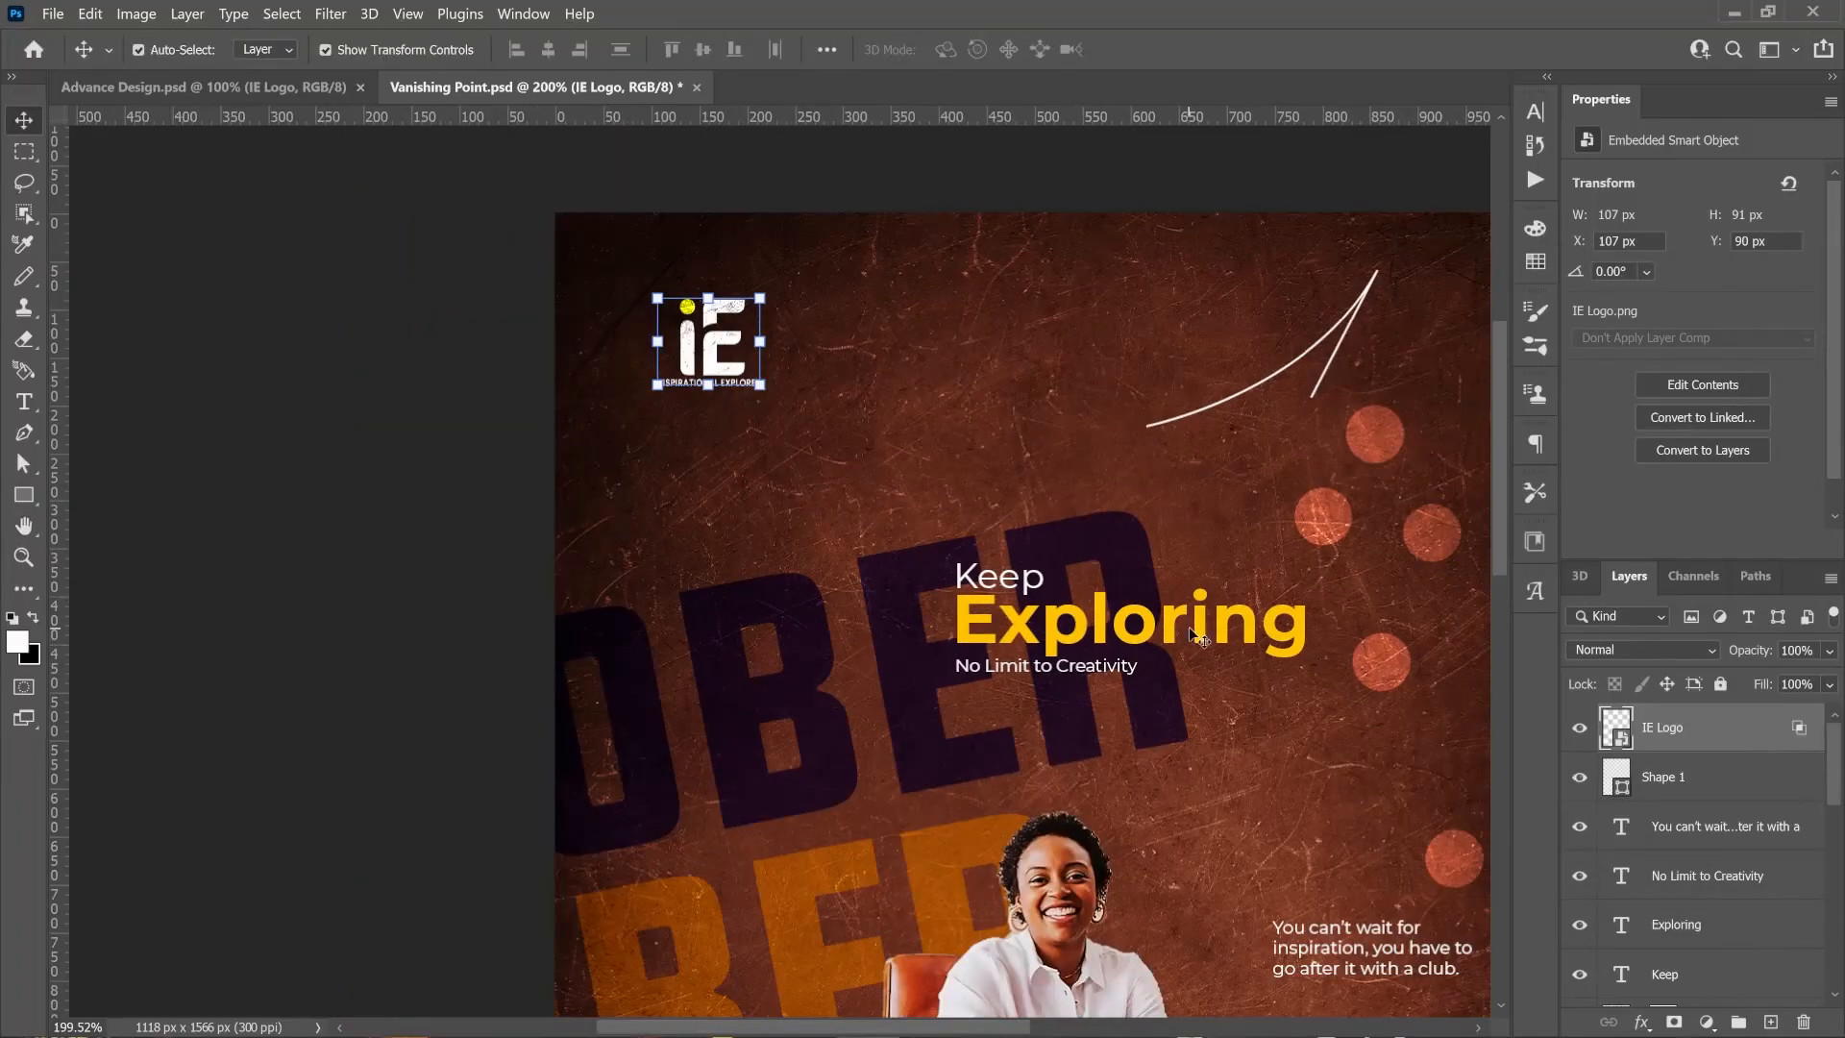
pyautogui.hscroll(-6, 1223, 625)
pyautogui.hscroll(6, 1222, 625)
pyautogui.hscroll(-1, 1223, 624)
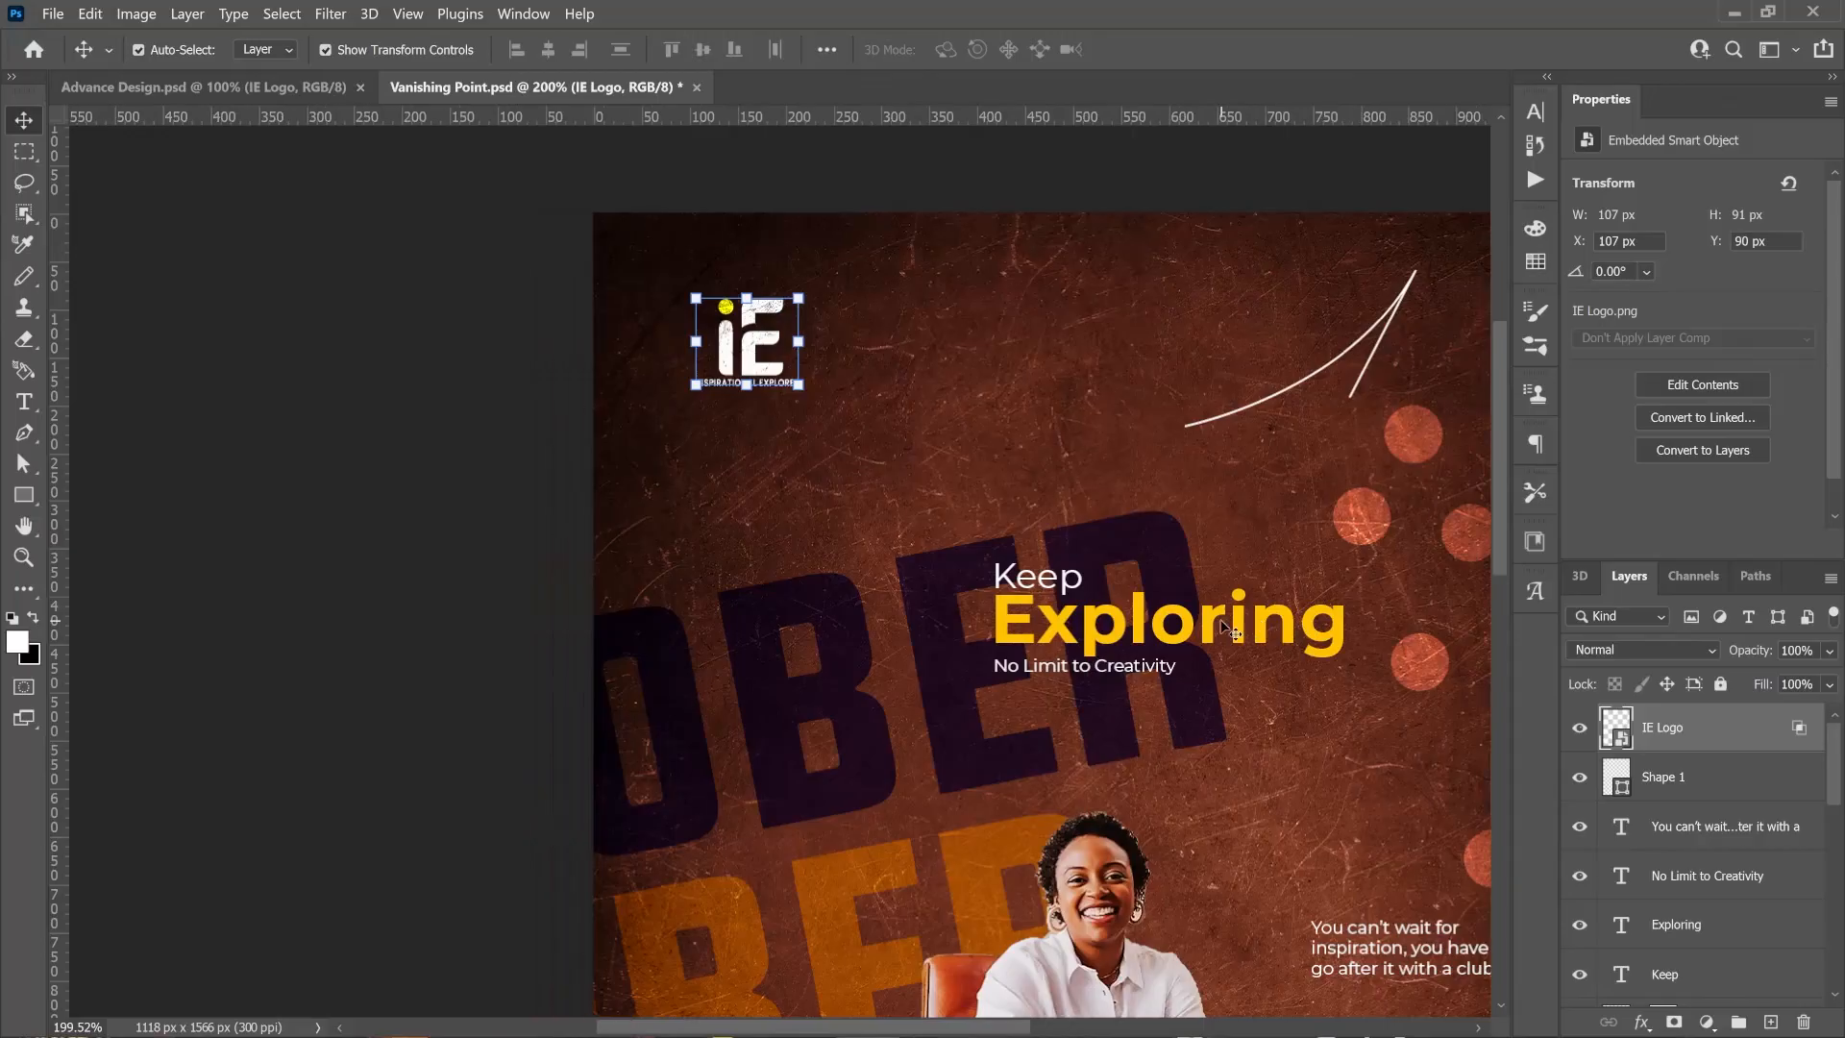
pyautogui.hscroll(3, 1226, 629)
pyautogui.scroll(-3, 1226, 629)
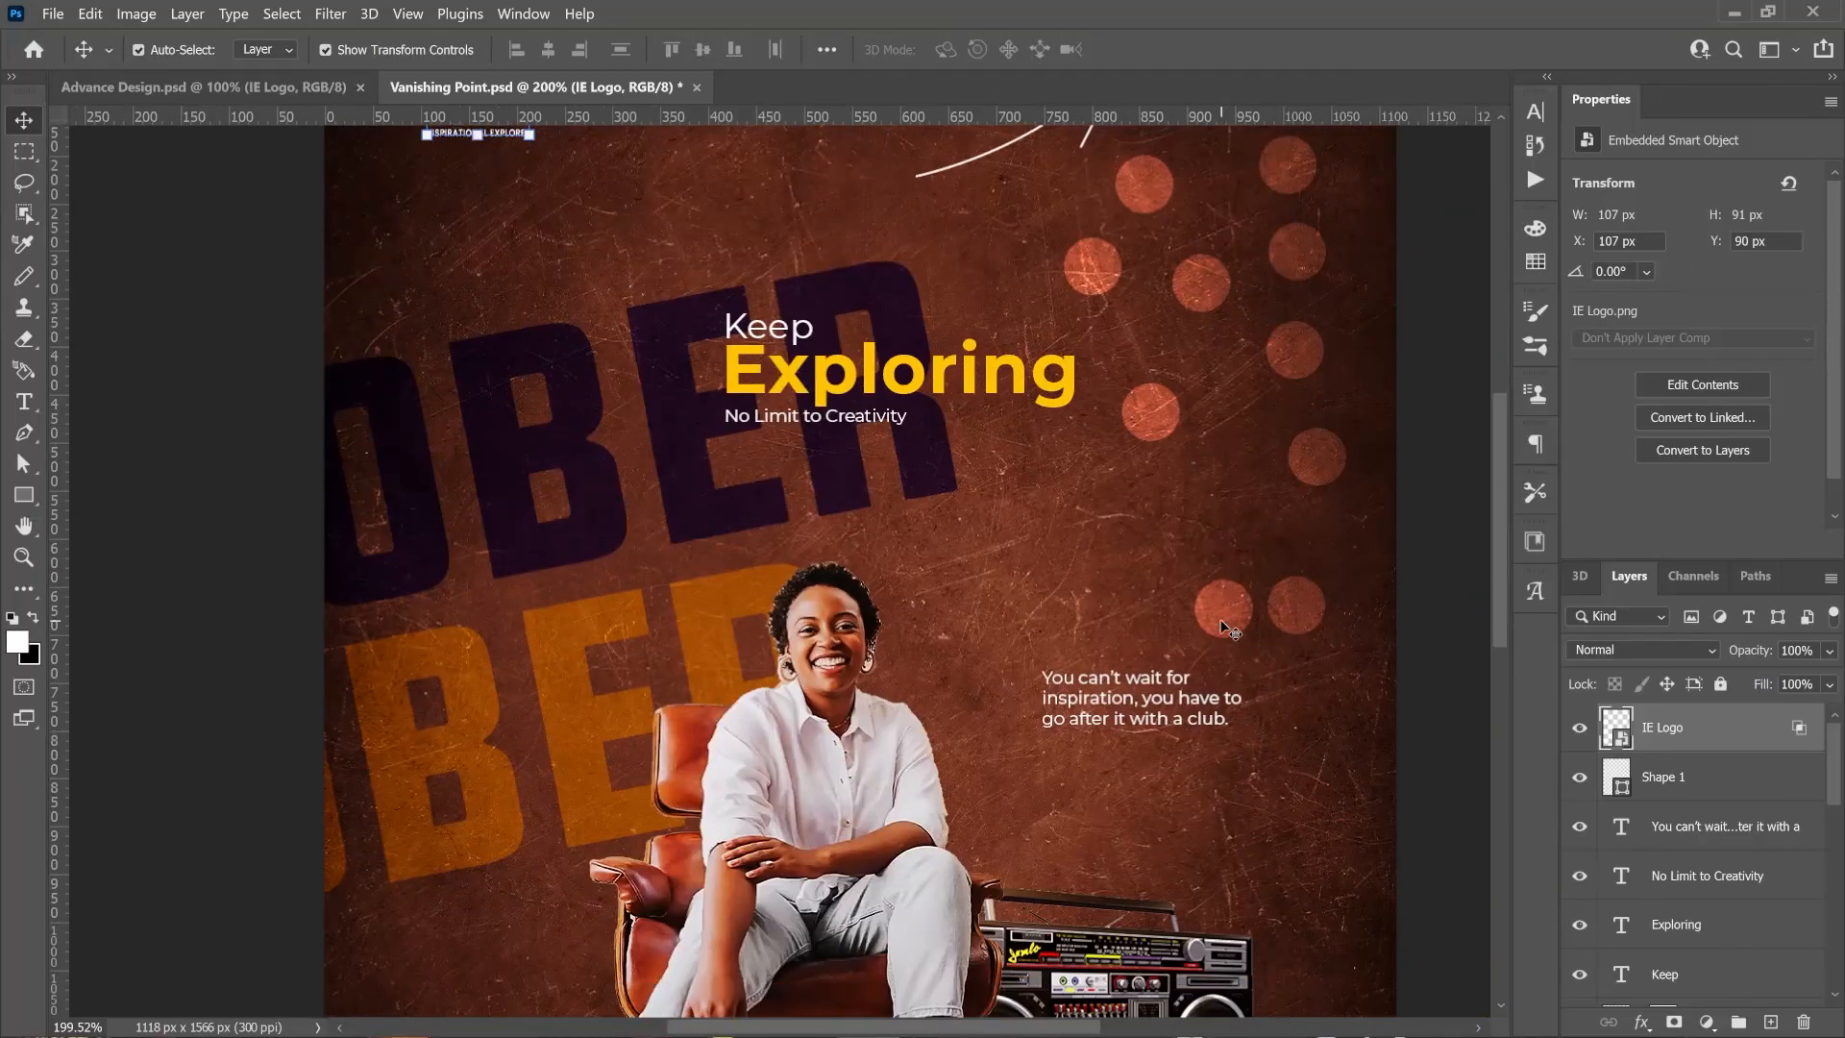
pyautogui.scroll(-3, 1227, 629)
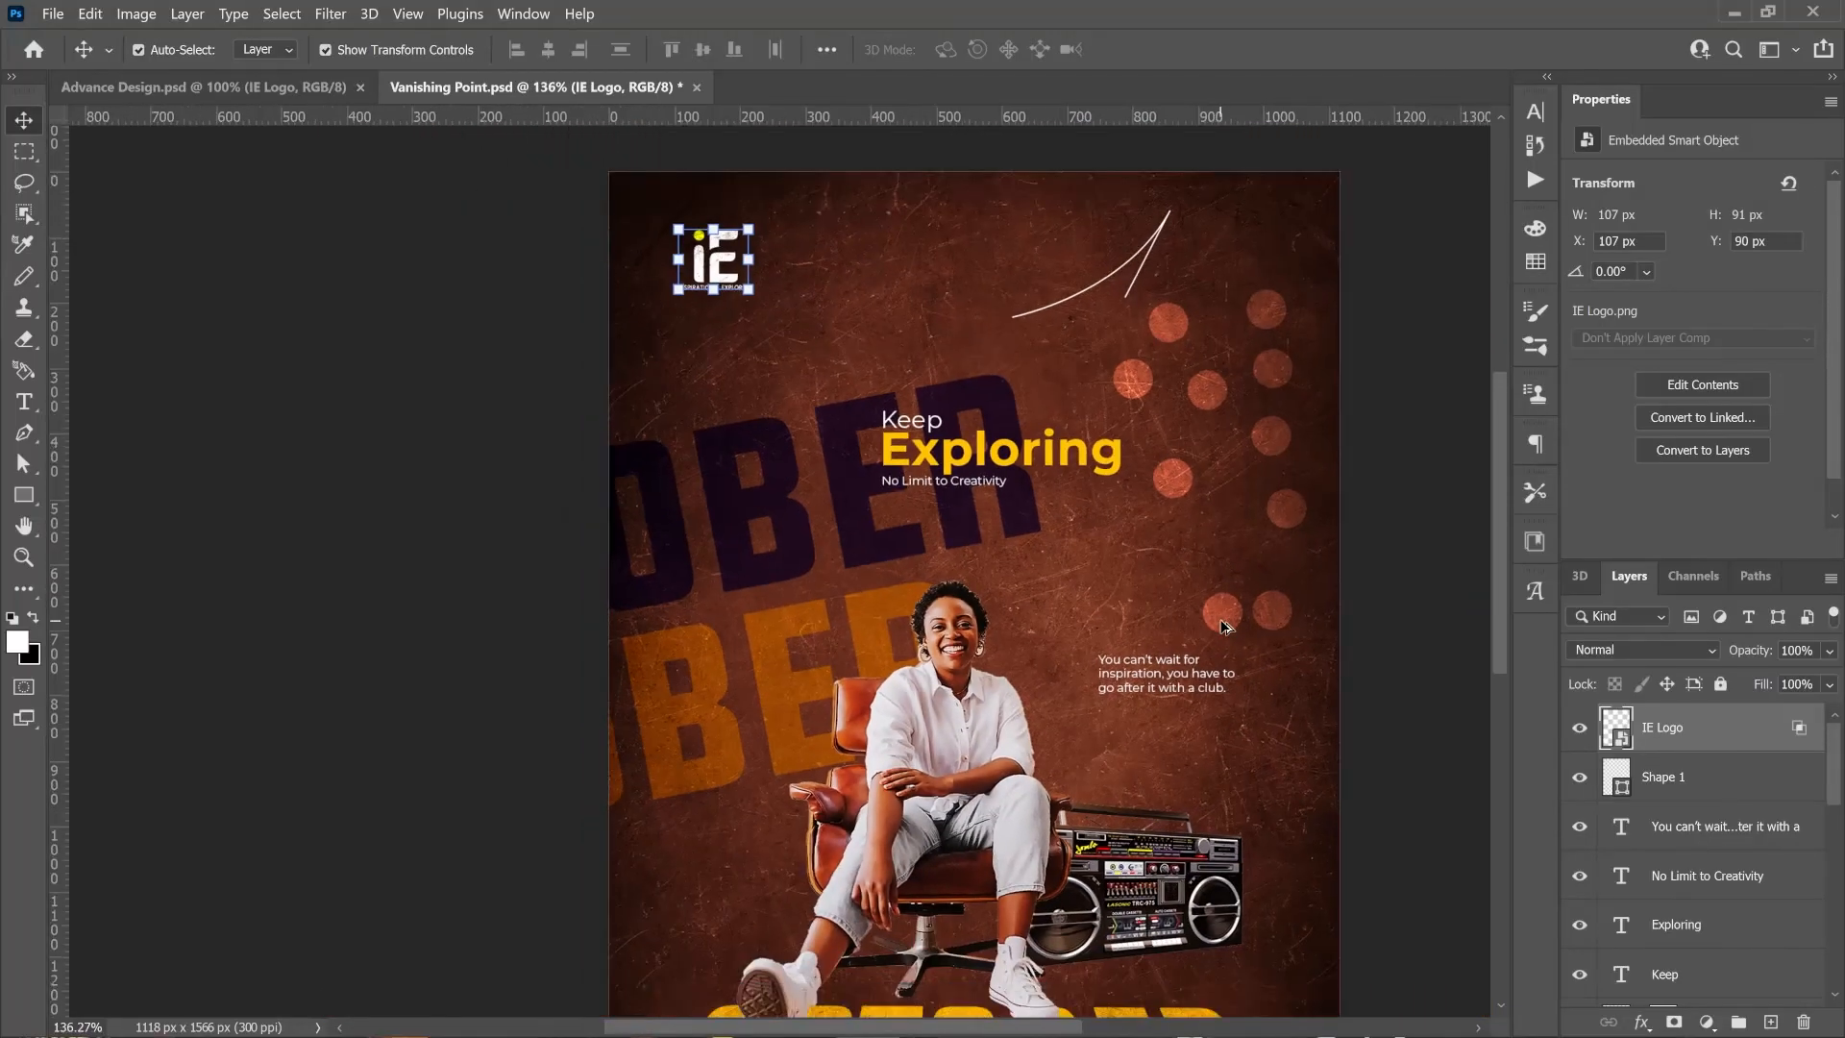
pyautogui.scroll(-5, 1741, 922)
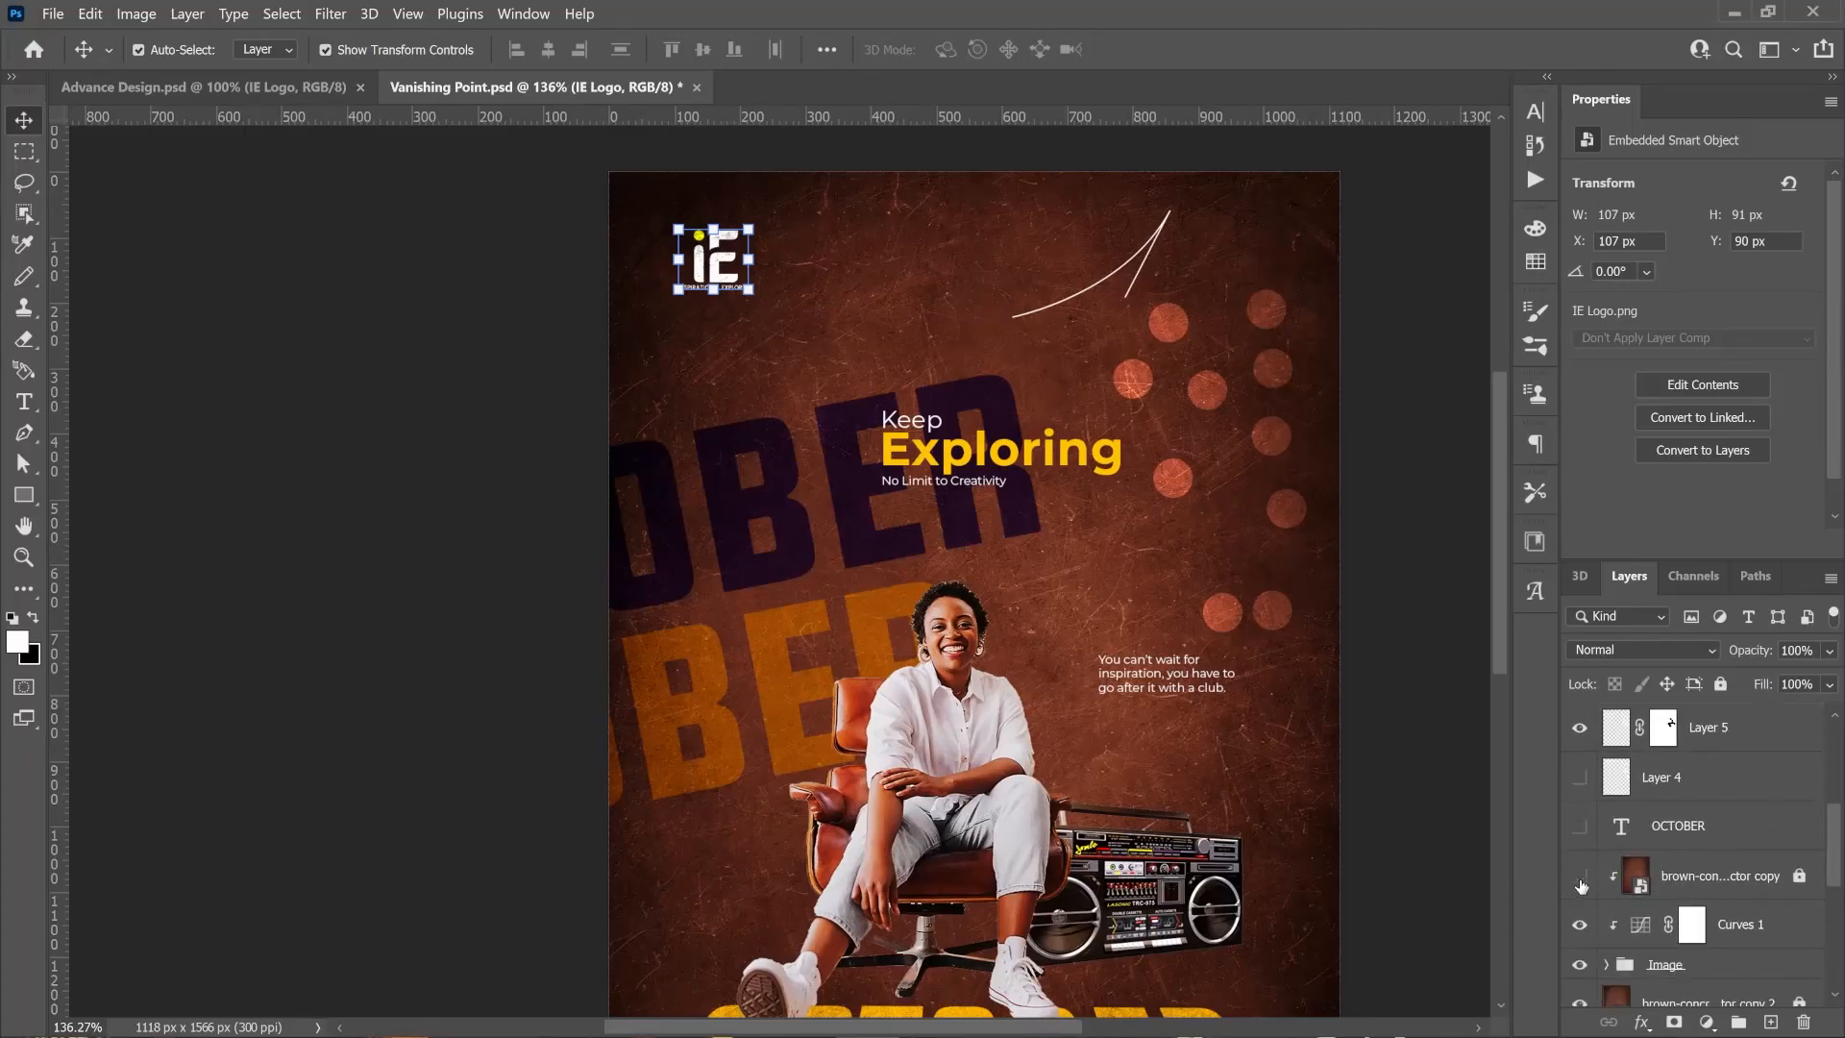
pyautogui.click(1580, 877)
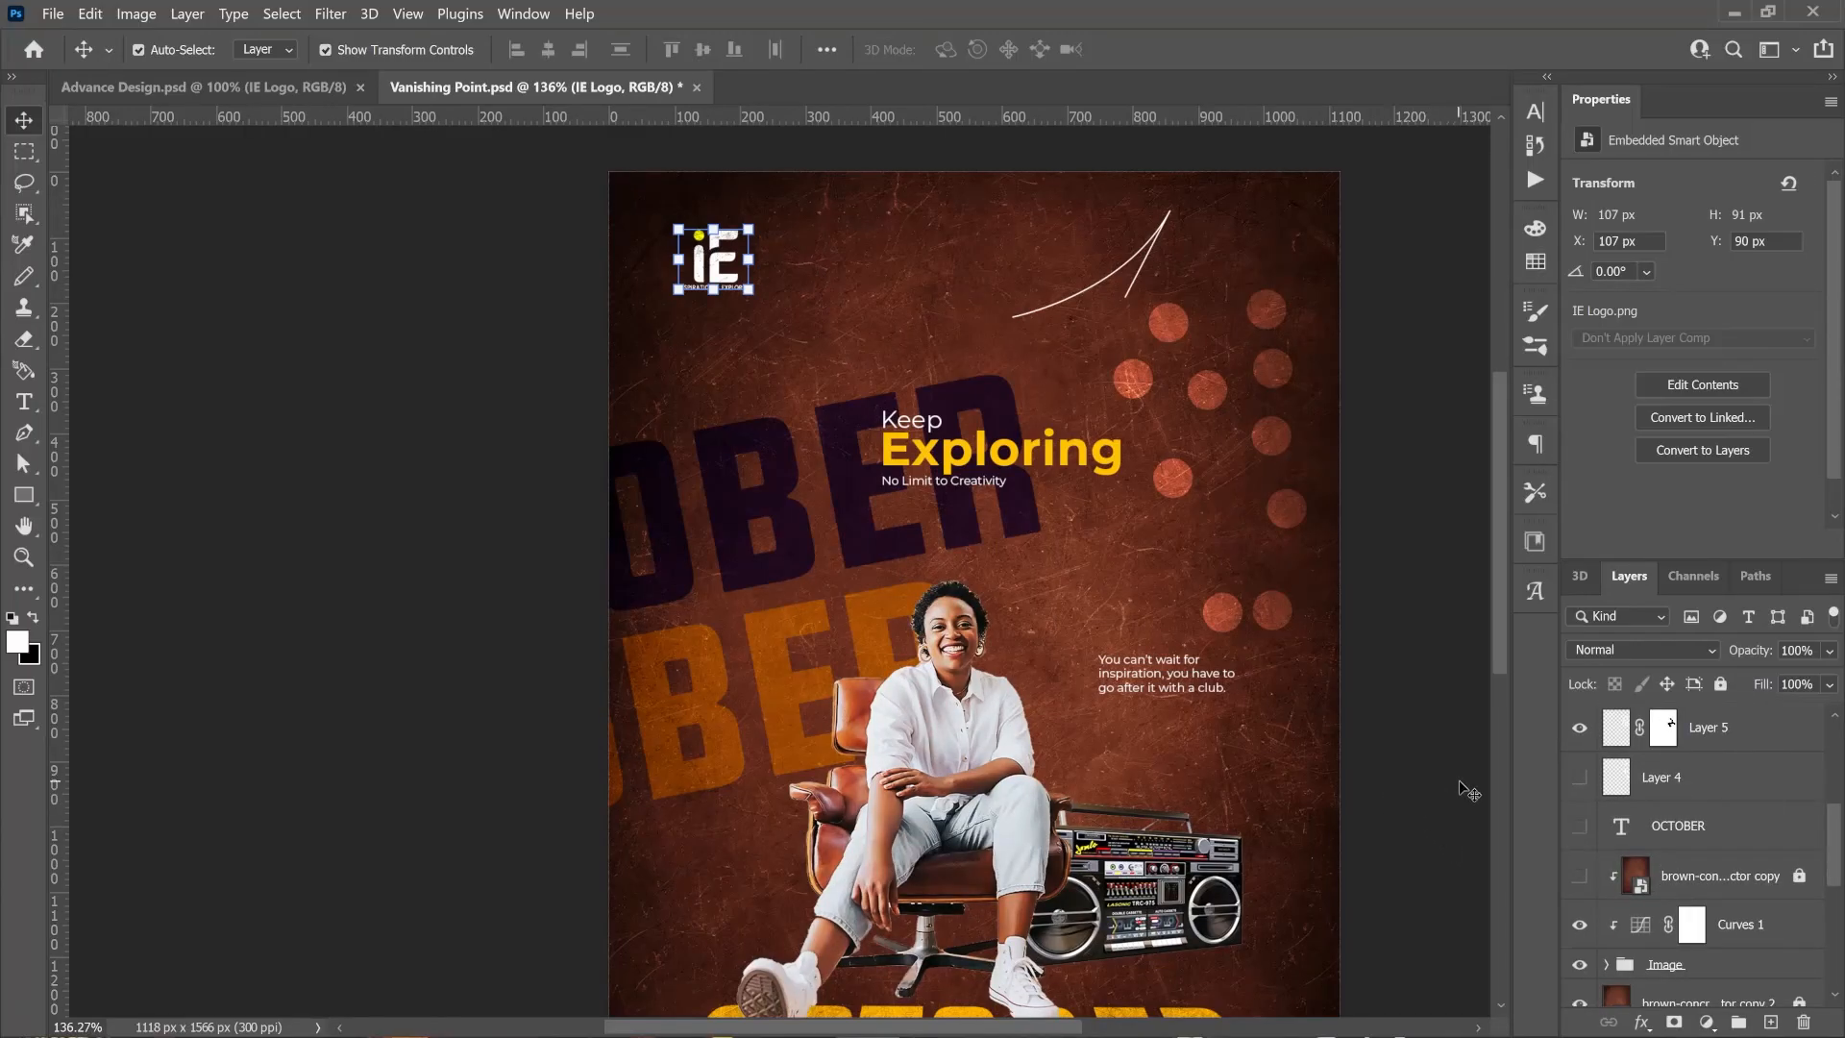
pyautogui.scroll(-2, 1441, 759)
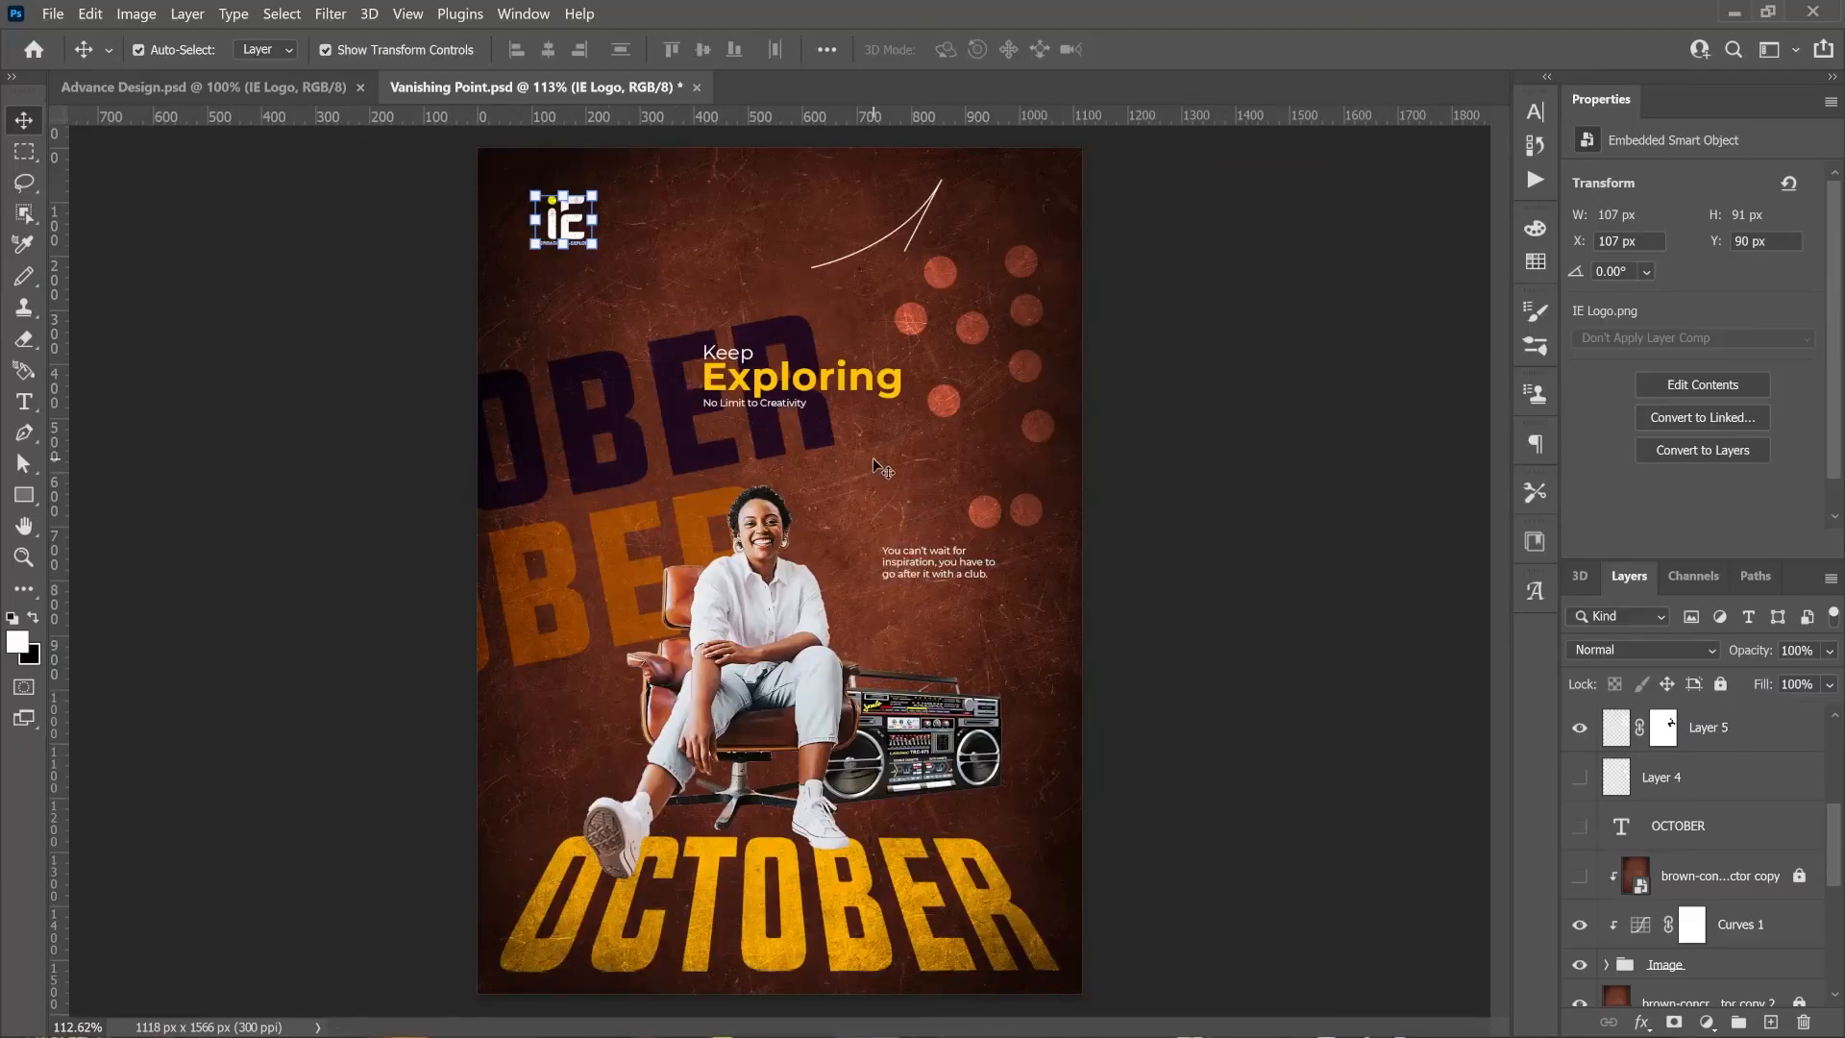
pyautogui.press('ctrl')
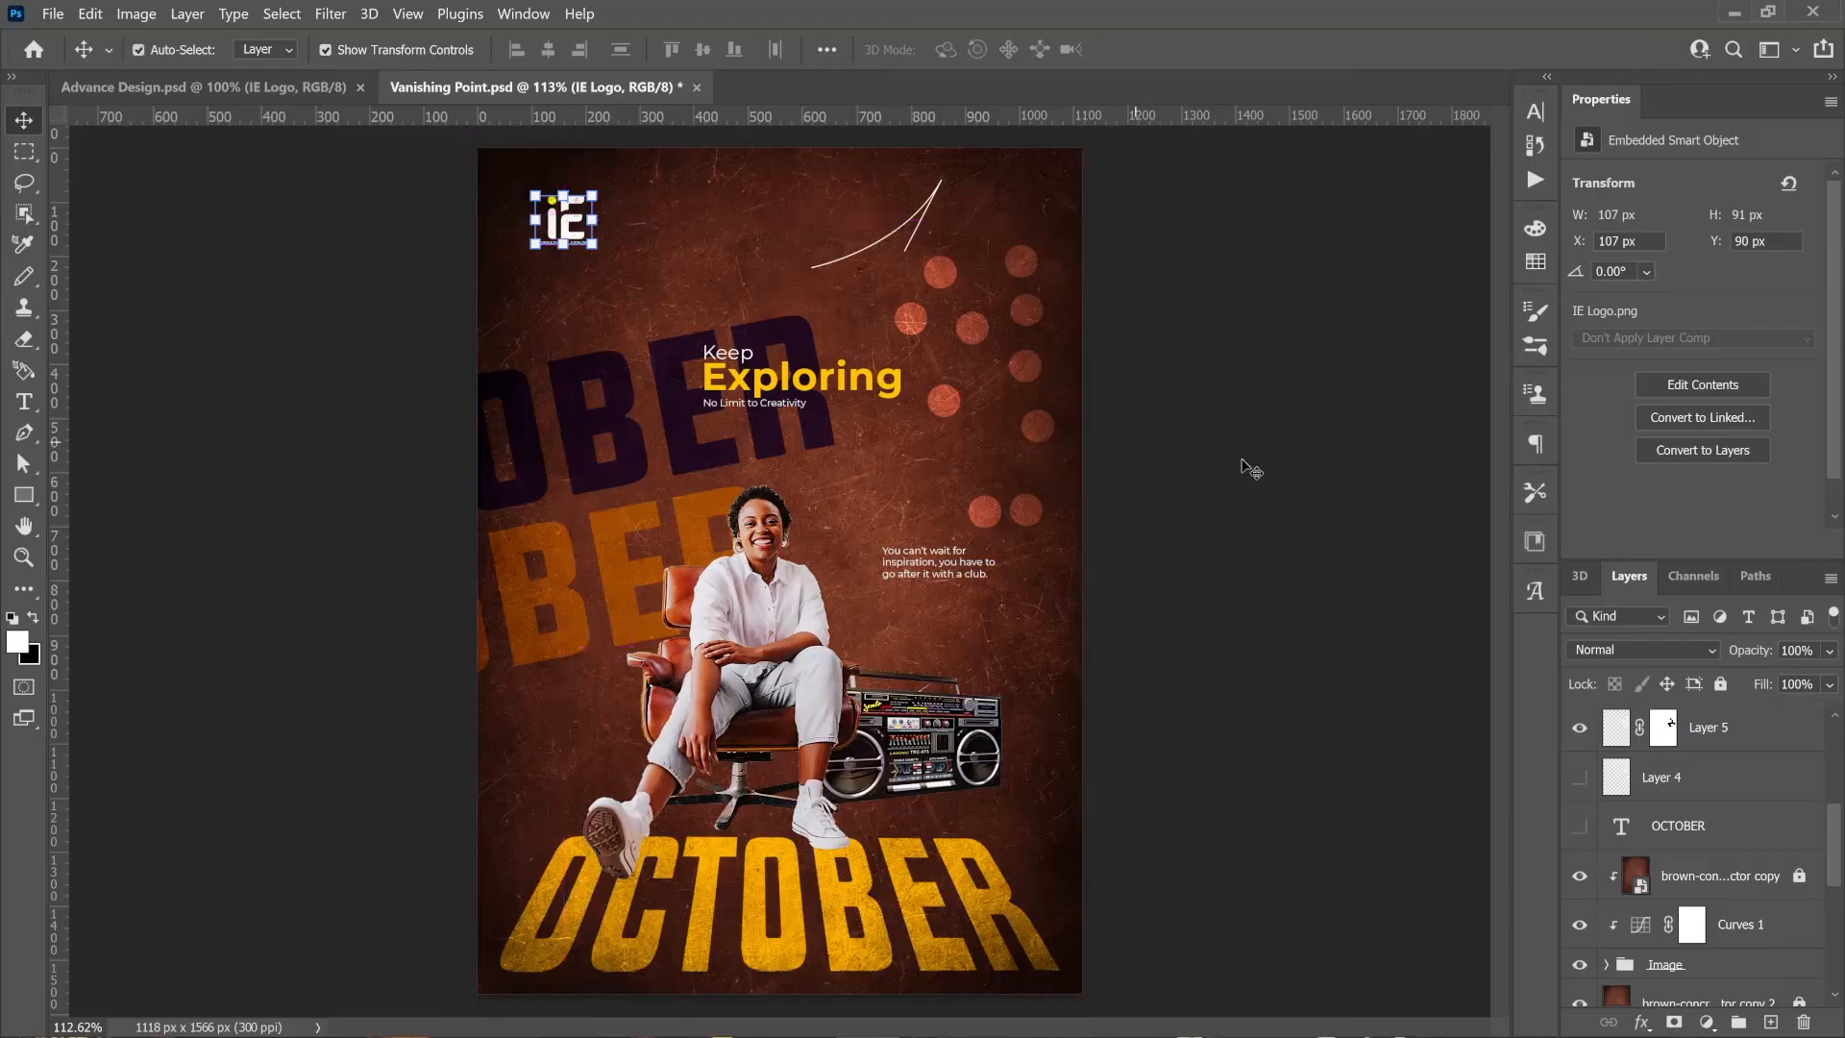
pyautogui.click(1246, 468)
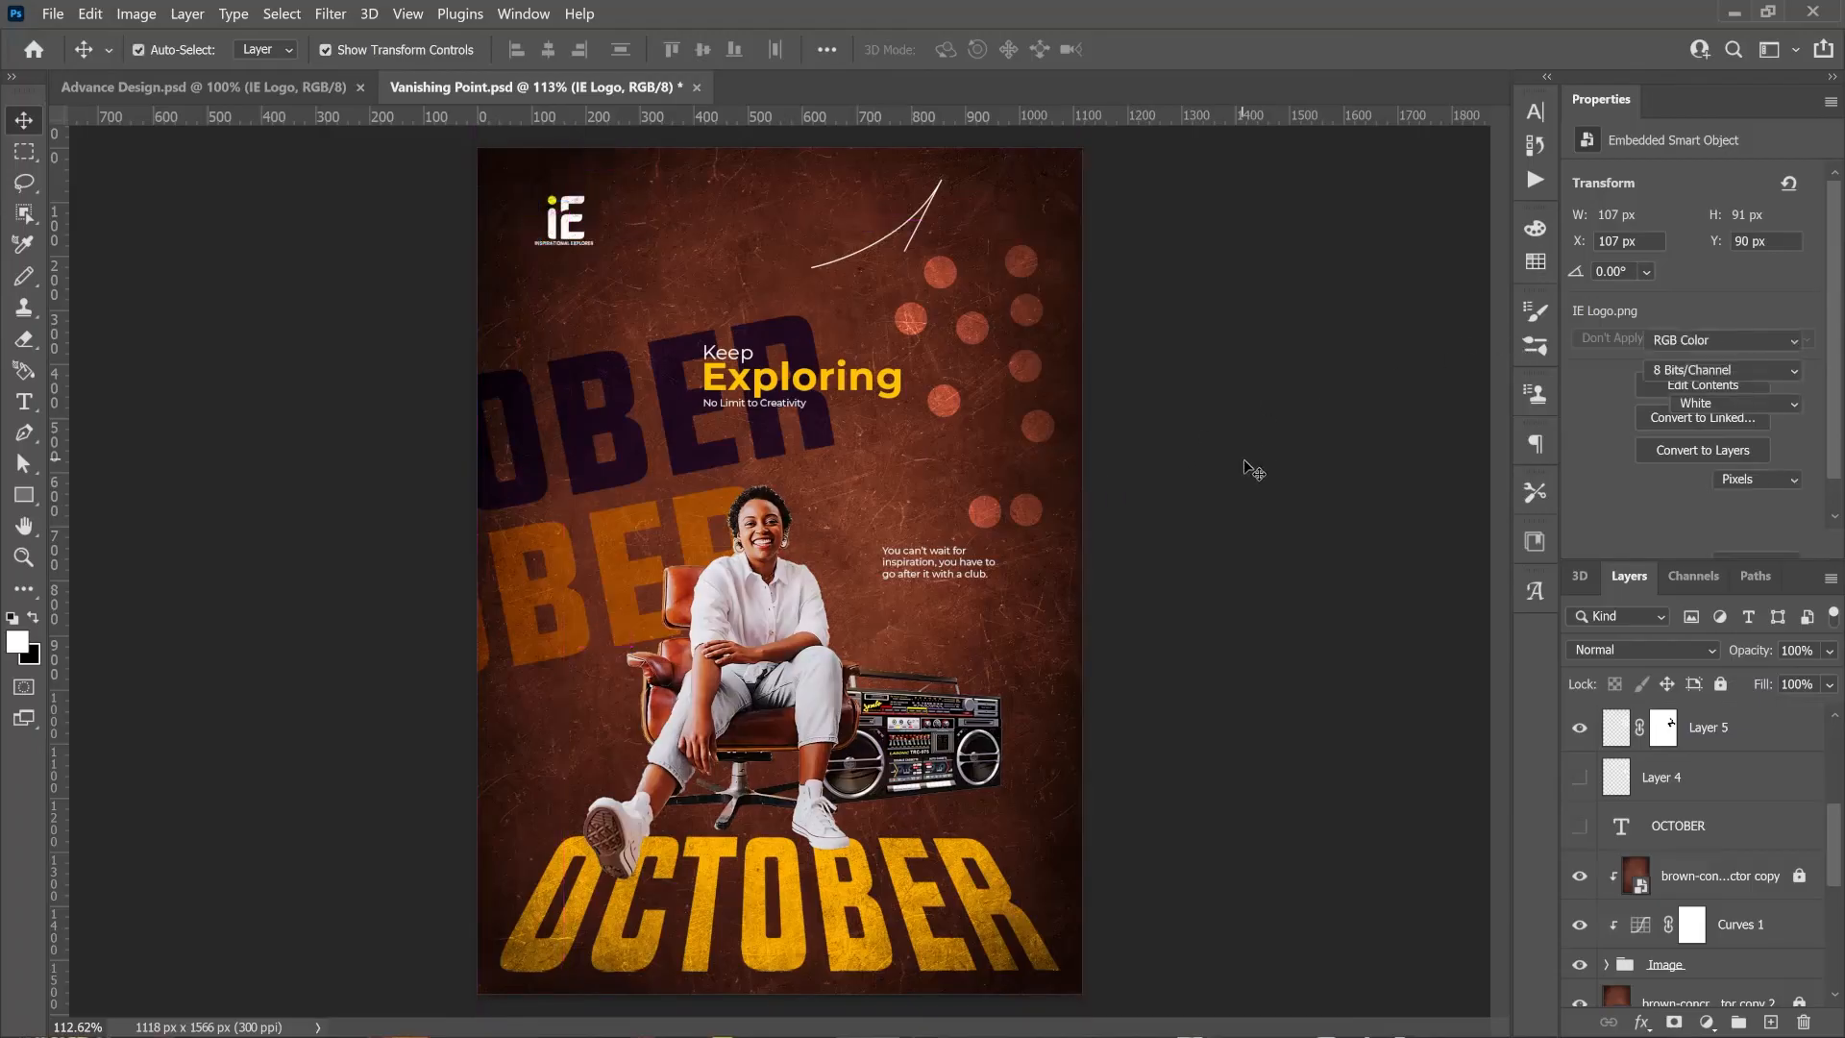